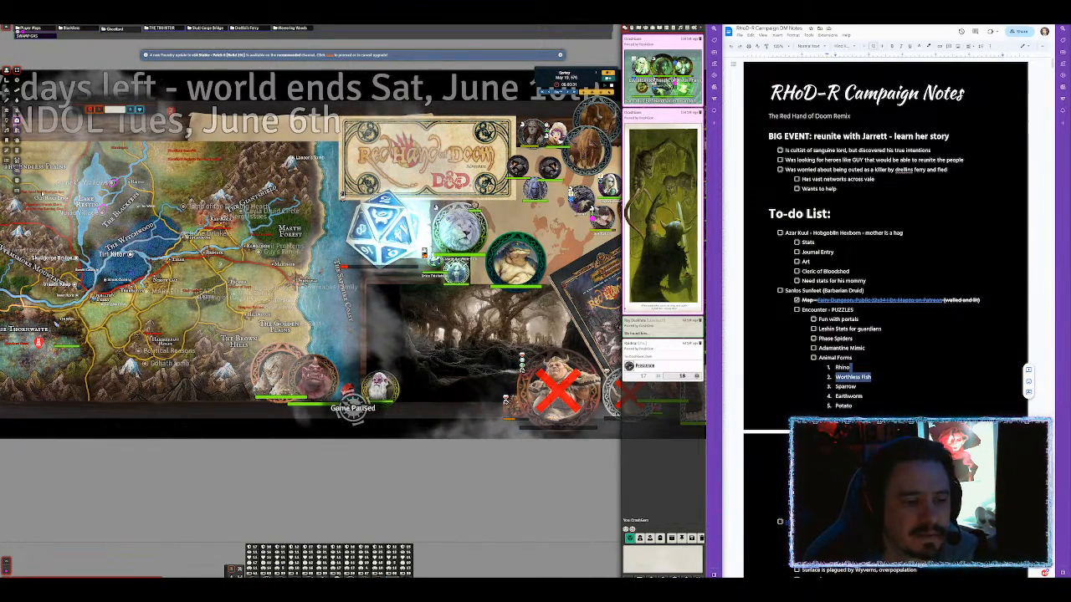
Move the You Are Here marker slightly southwest within the Thornwaste, just below the Bloodlord label.
drag(182, 315, 362, 255)
scroll(362, 255, up, 6)
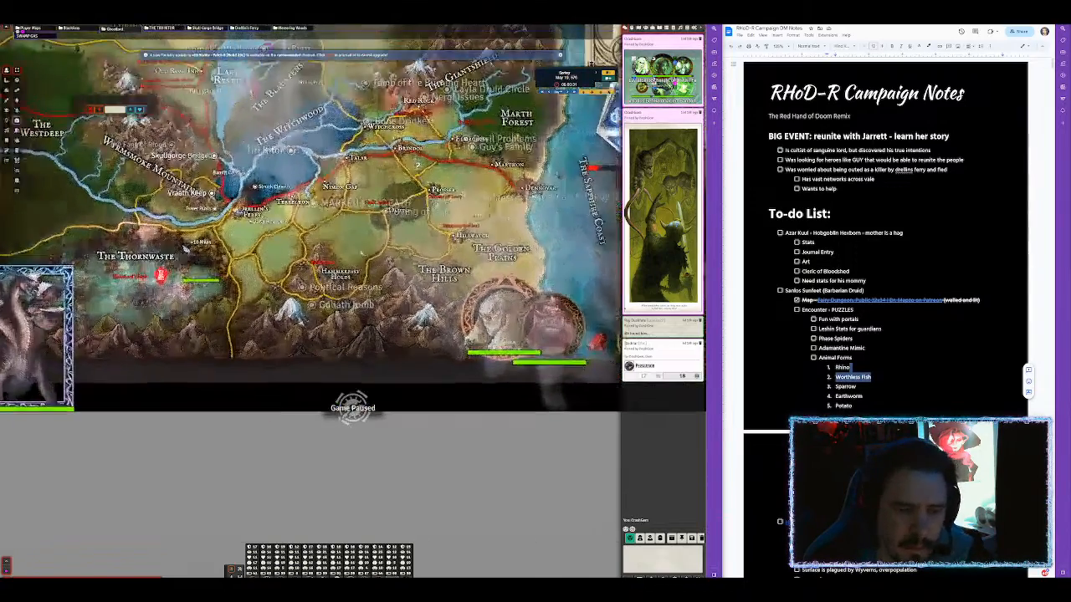
scroll(362, 255, up, 7)
drag(293, 255, 577, 237)
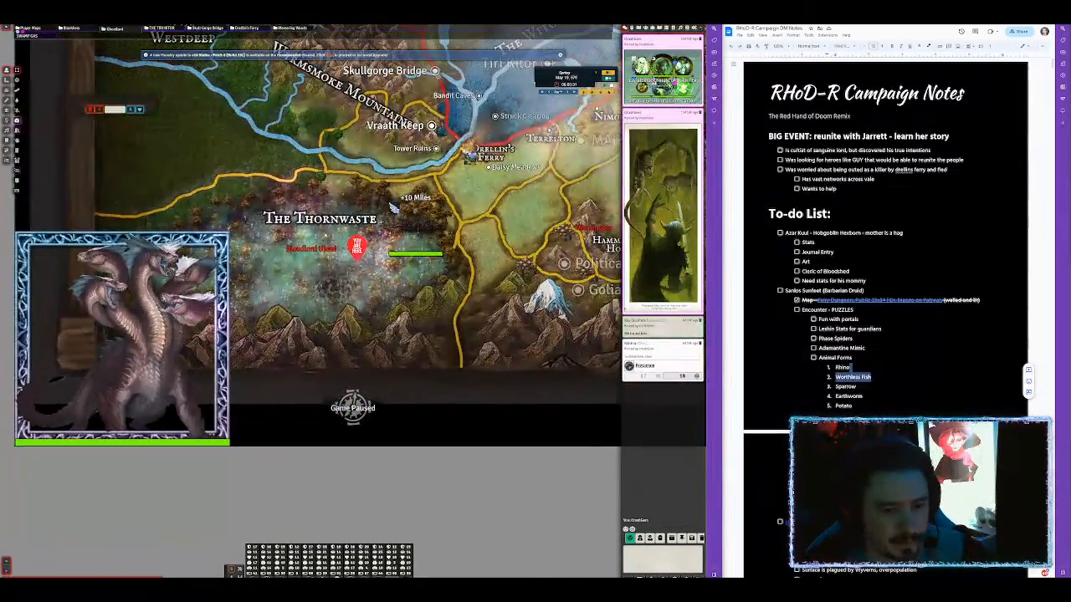
drag(357, 245, 324, 272)
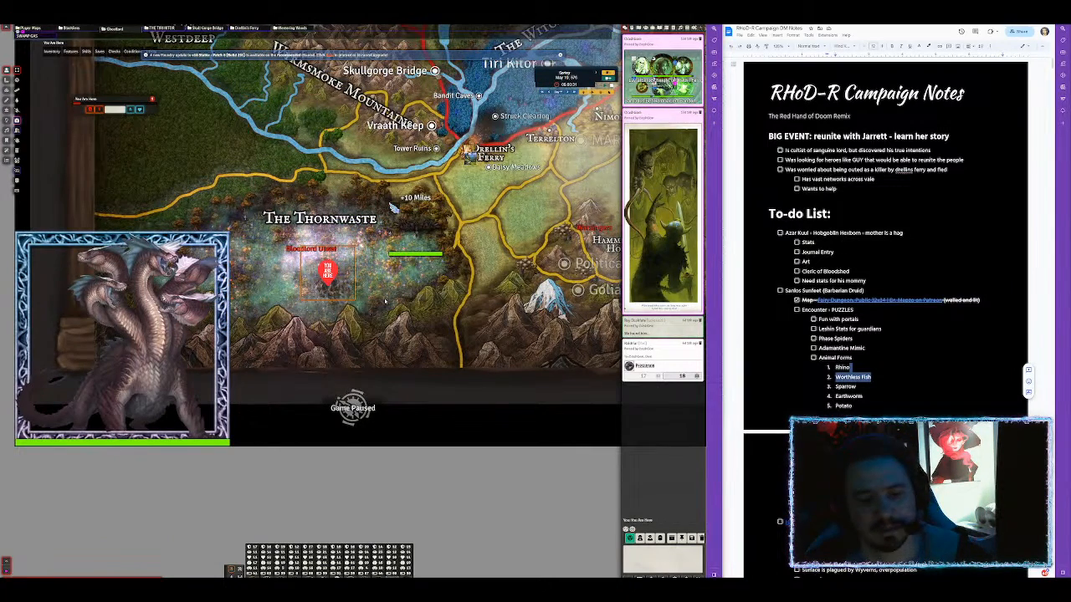
click(385, 301)
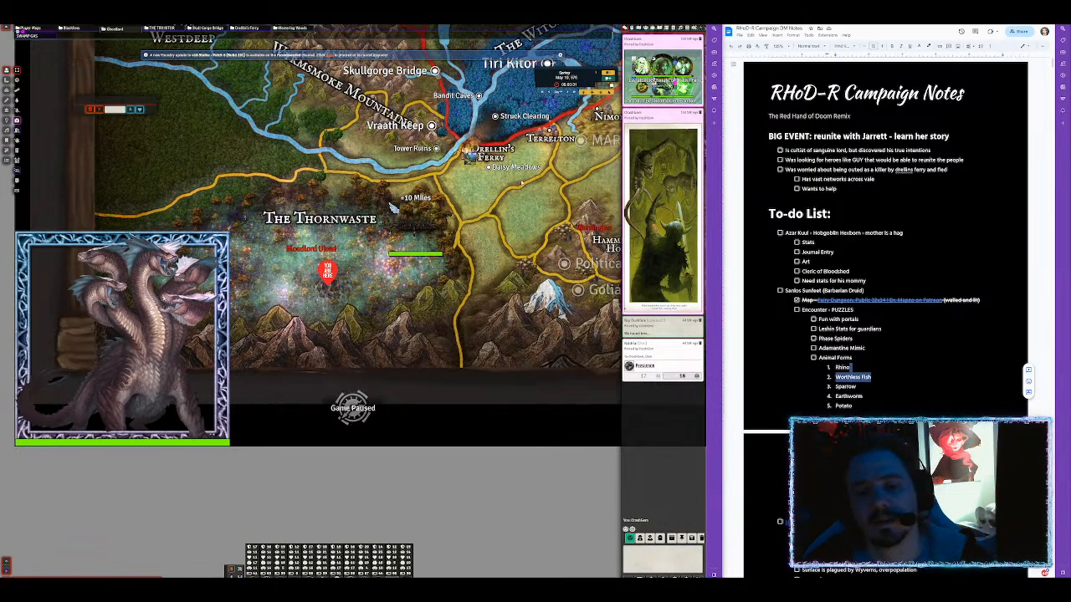
Delete the Allowable Vulture(1) token east of the Thornwaste from the map.
right_click(414, 230)
click(414, 235)
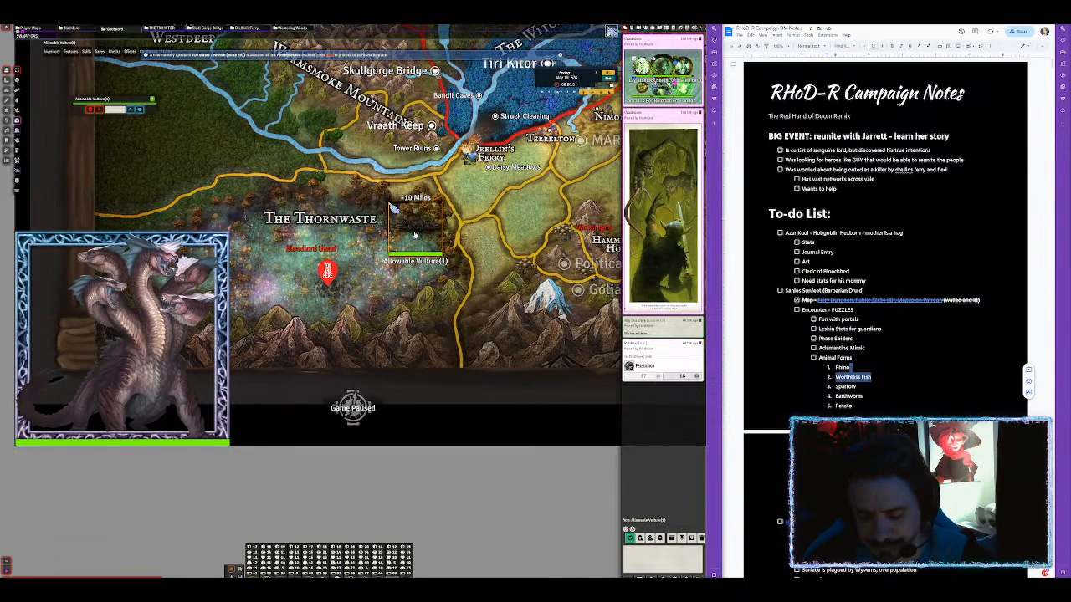
key(Delete)
Consult the Hammerfast holds section of the campaign notes, down to the Hammer Guards line under Monsters.
drag(453, 212, 296, 245)
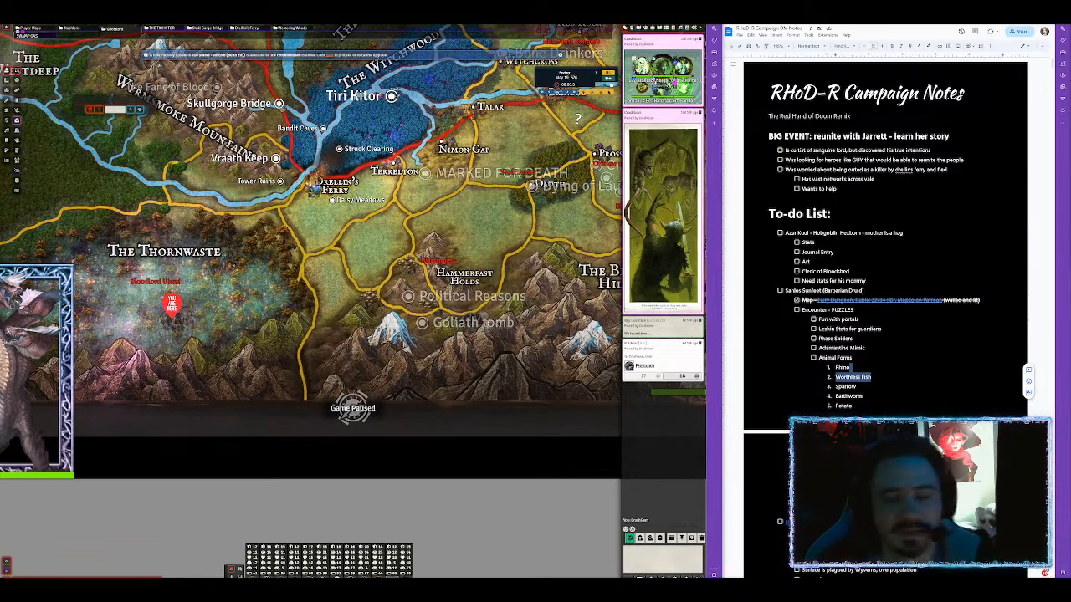
scroll(885, 251, down, 10)
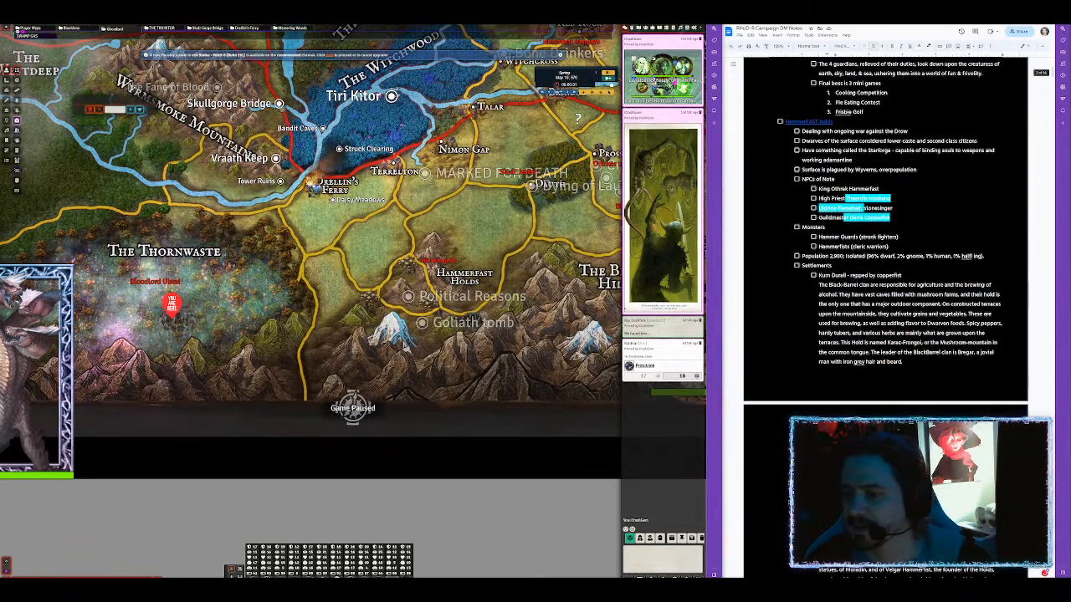
double_click(900, 236)
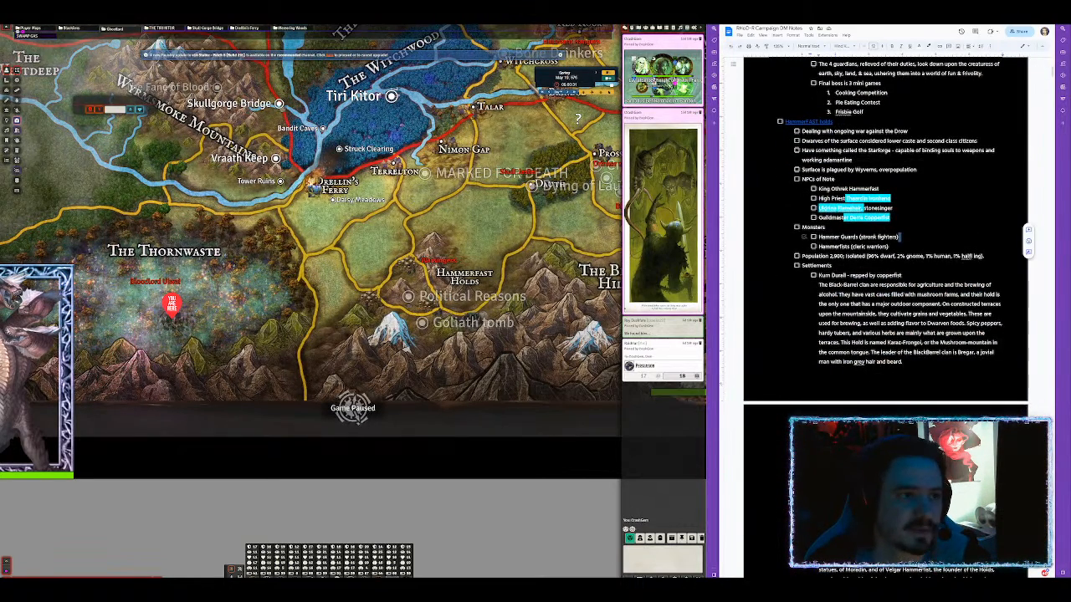
Switch to the 5E Magic Shop Generator and fill the item quantities with the Small City preset.
key(alt+Tab)
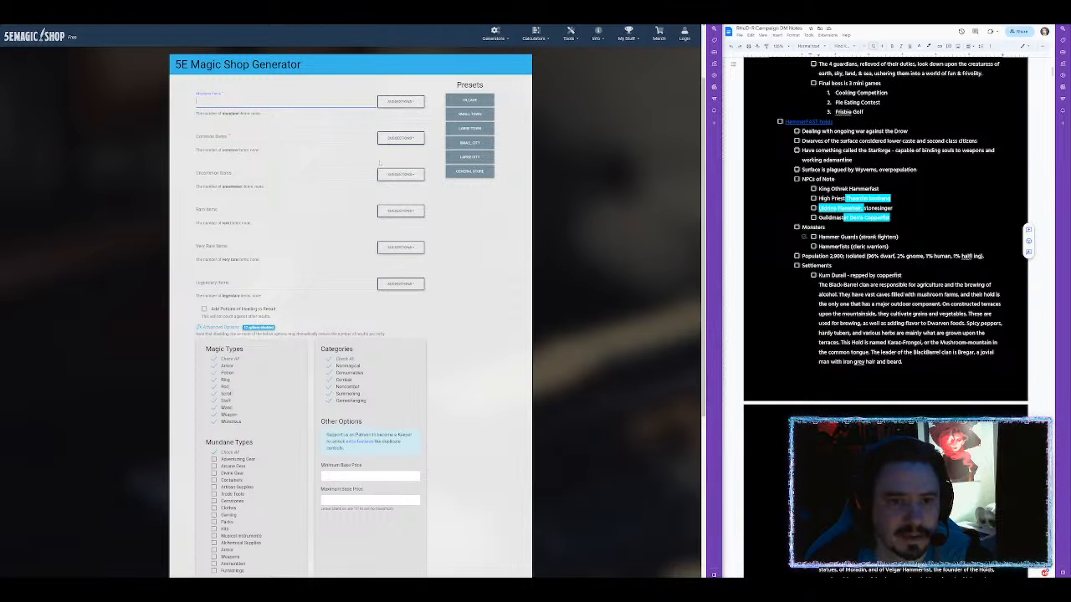
scroll(374, 288, down, 2)
scroll(393, 285, up, 3)
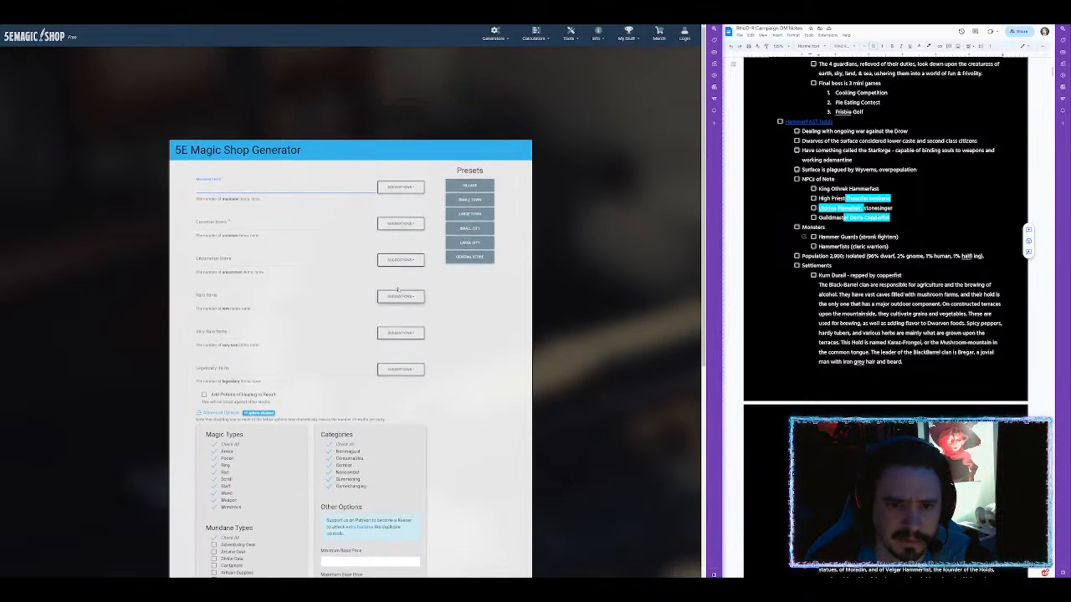
click(471, 229)
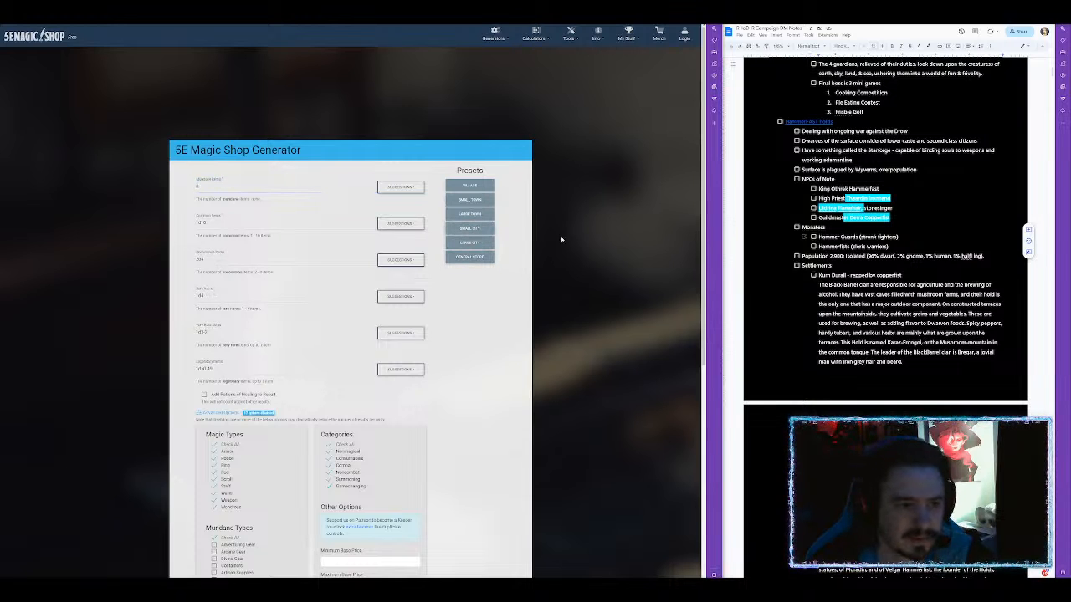
Set the number of common items to 3d10.
scroll(324, 161, down, 1)
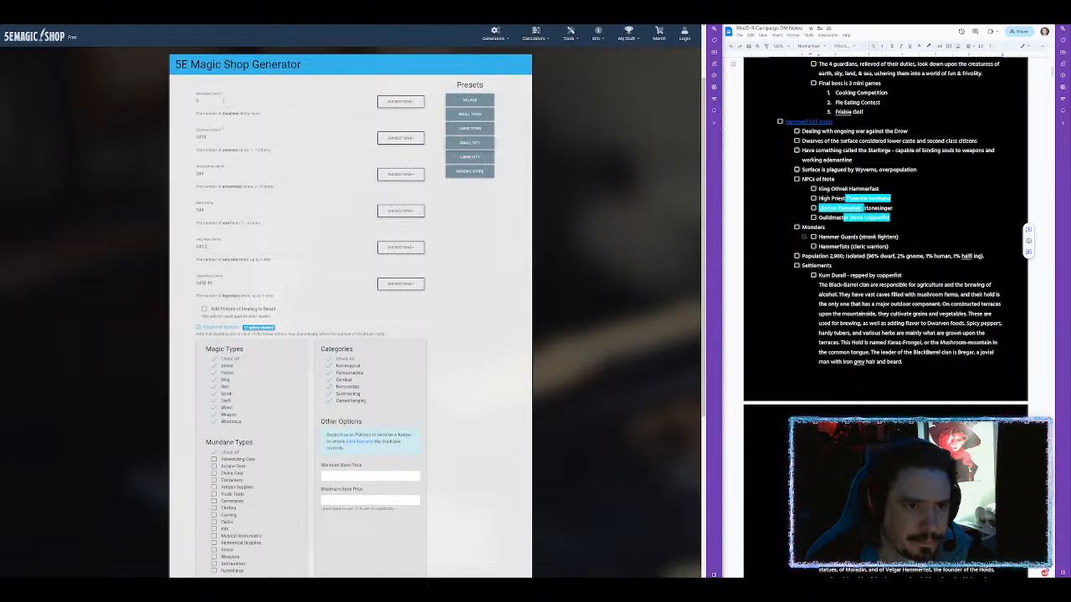
drag(198, 138, 184, 138)
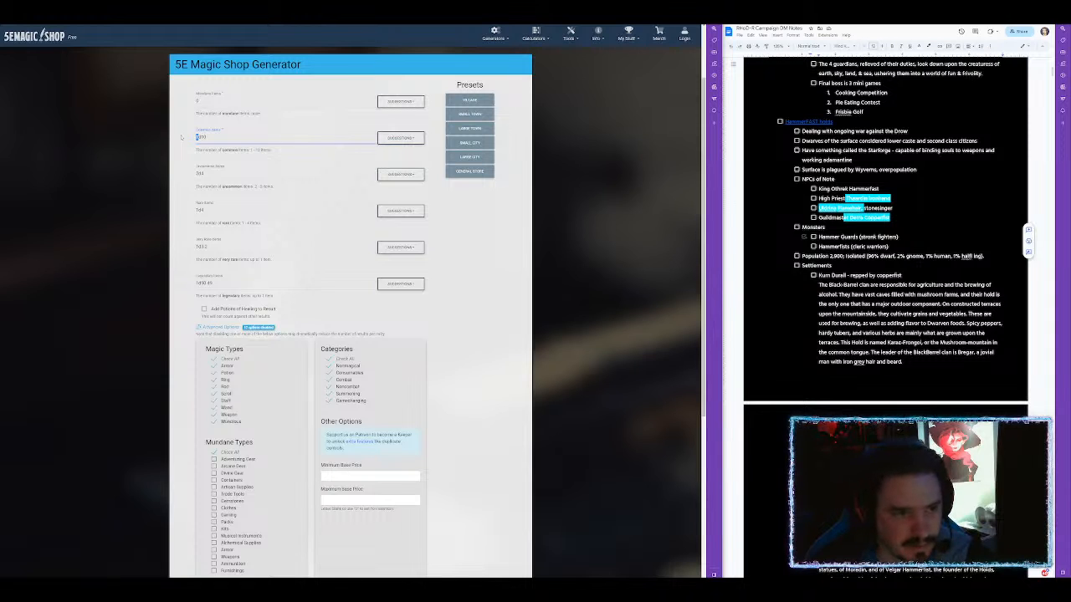
text(3)
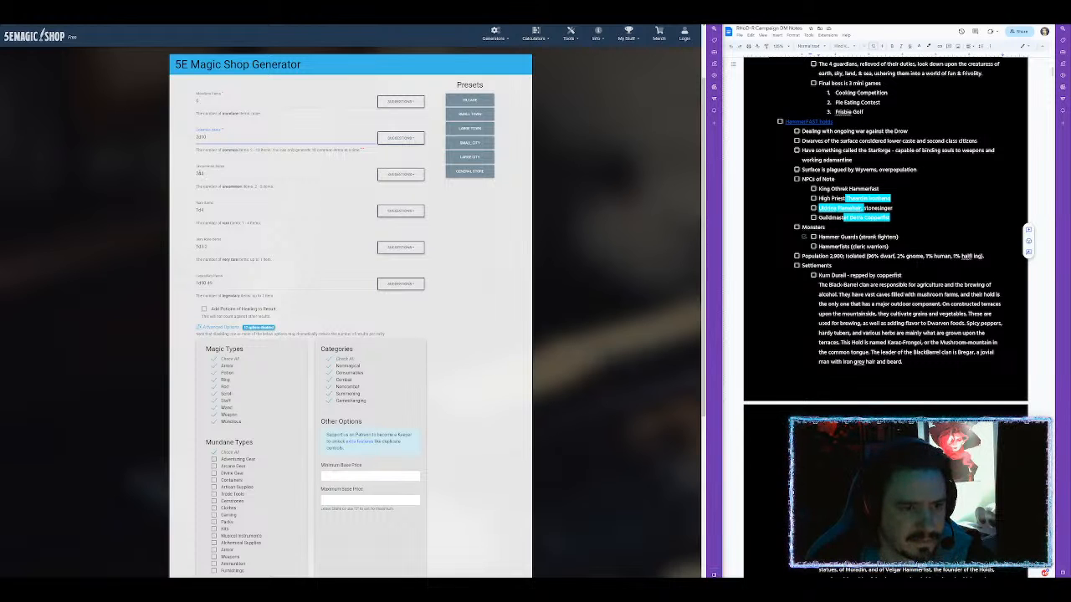
Generate a shop that excludes the Gamechanging and Summoning categories and adds Potions of Healing, and review its inventory.
scroll(211, 206, down, 1)
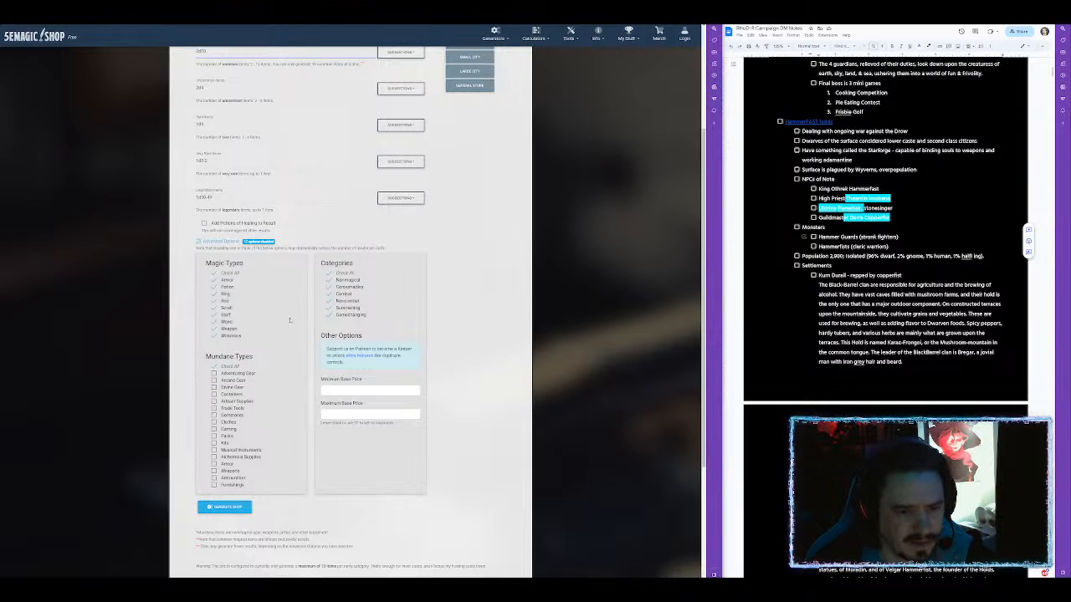
click(331, 315)
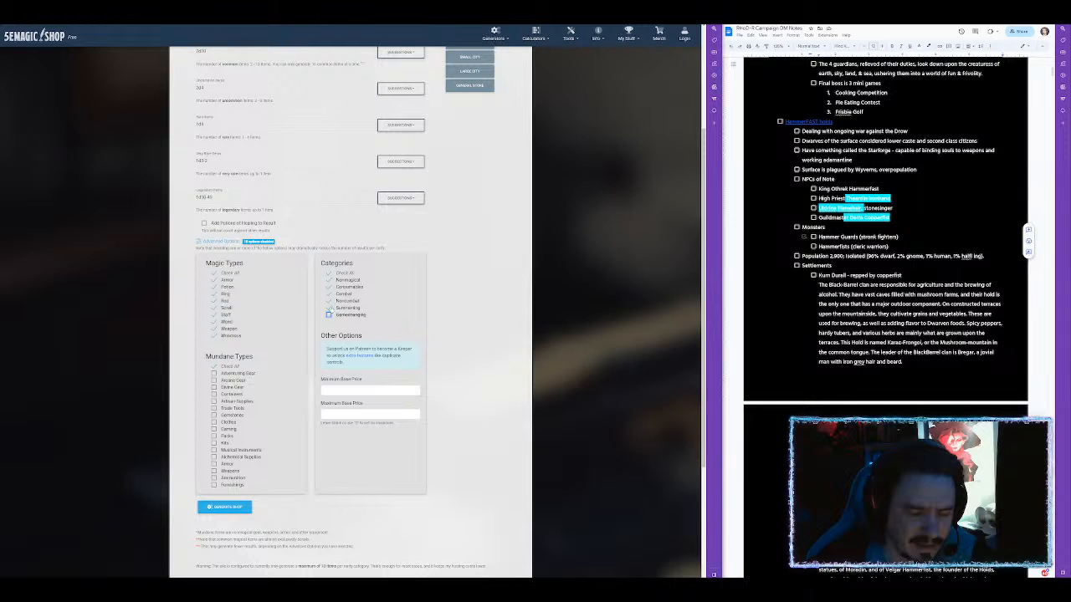
click(328, 308)
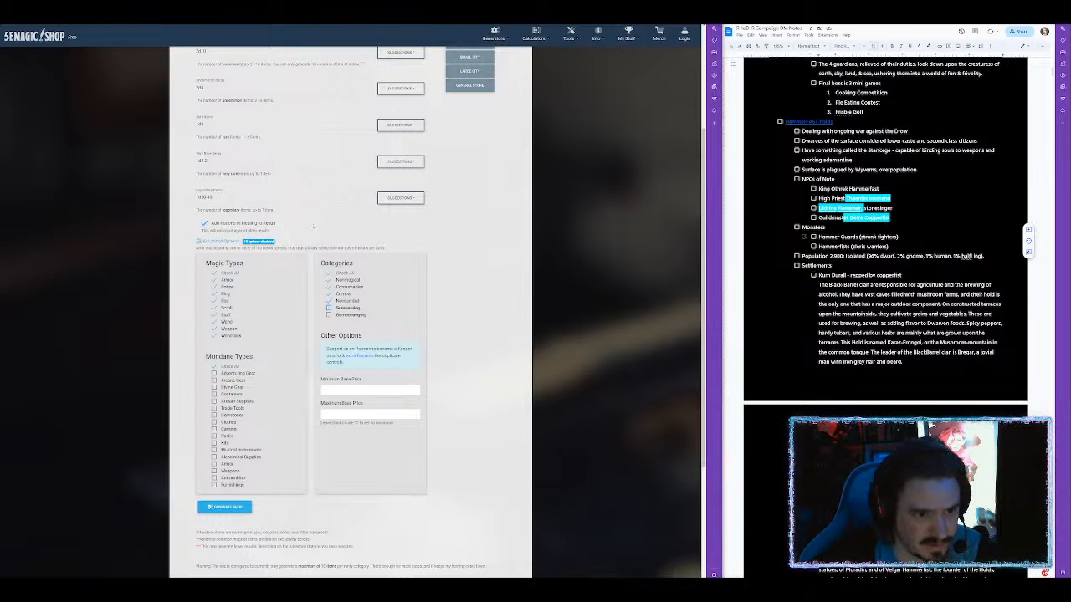
click(235, 509)
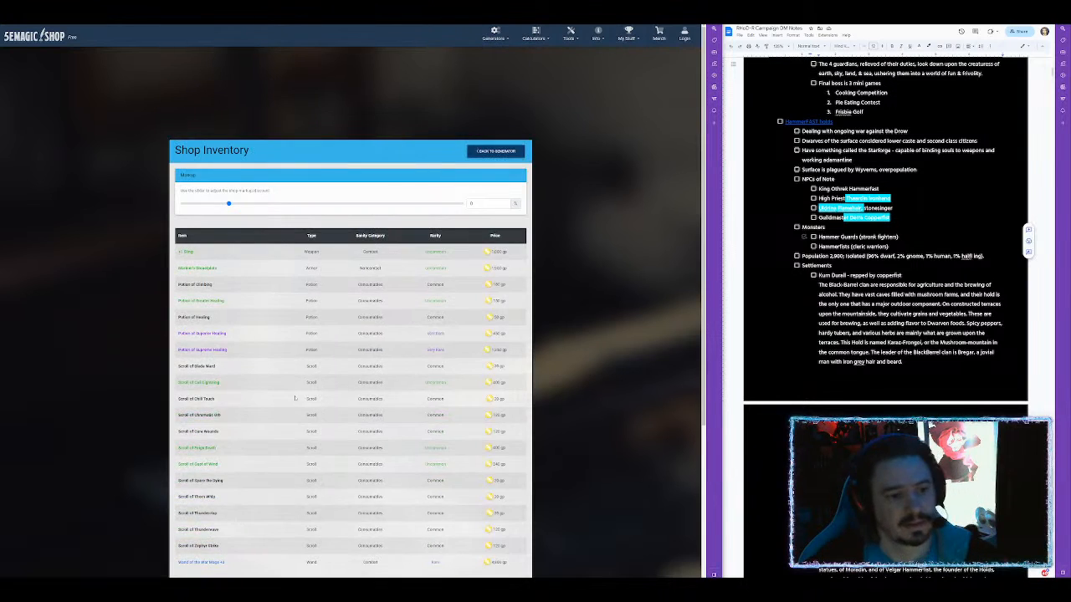
scroll(279, 416, down, 2)
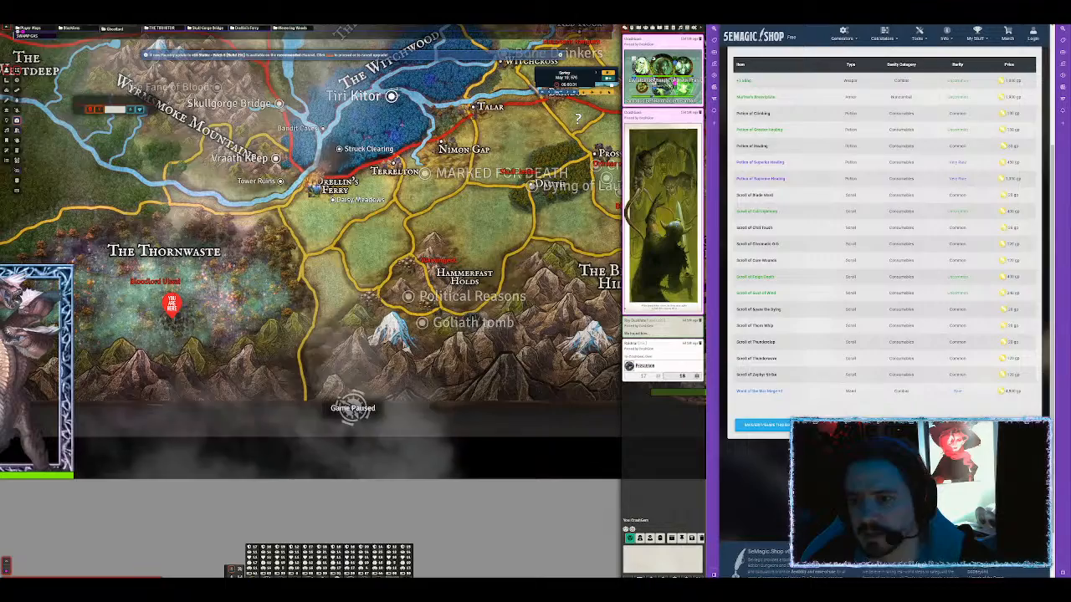
scroll(847, 135, up, 3)
scroll(847, 136, down, 3)
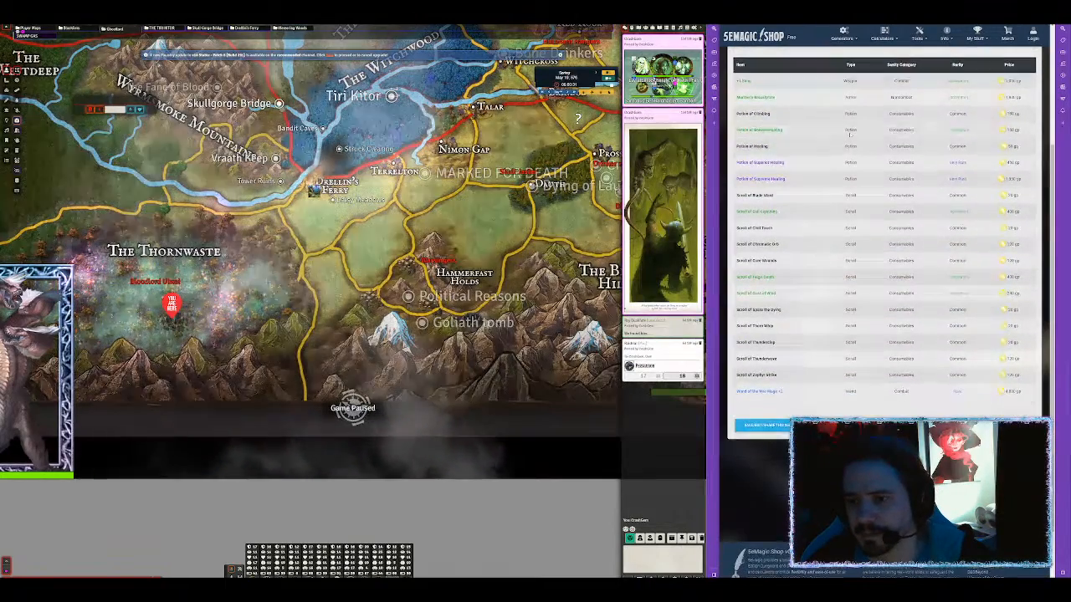
In the virtual tabletop's journal, create a folder named Brindol and move the Brindol entry into it.
click(659, 29)
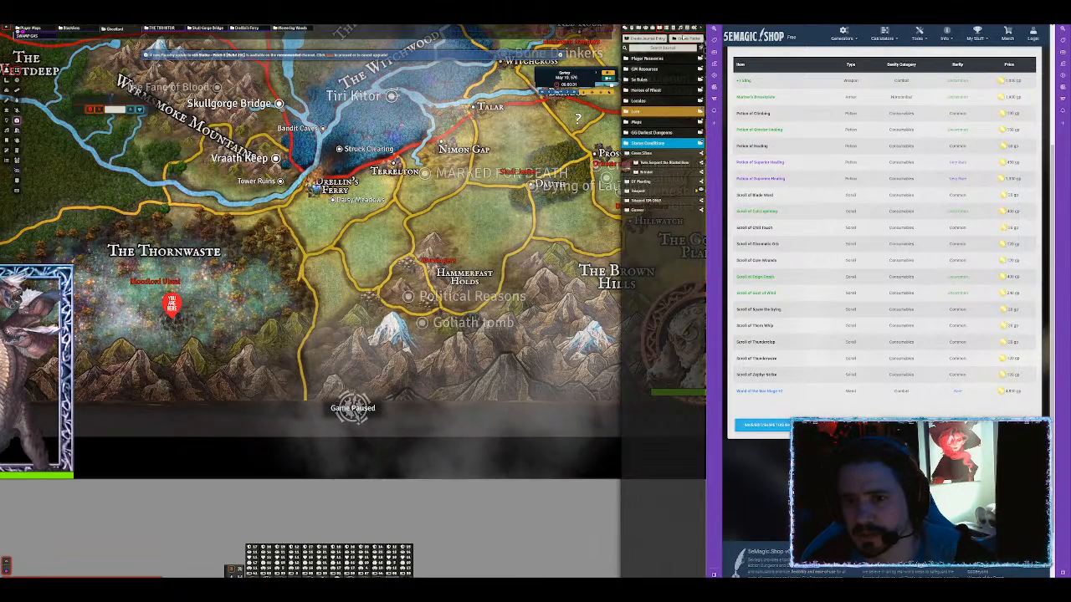
click(686, 38)
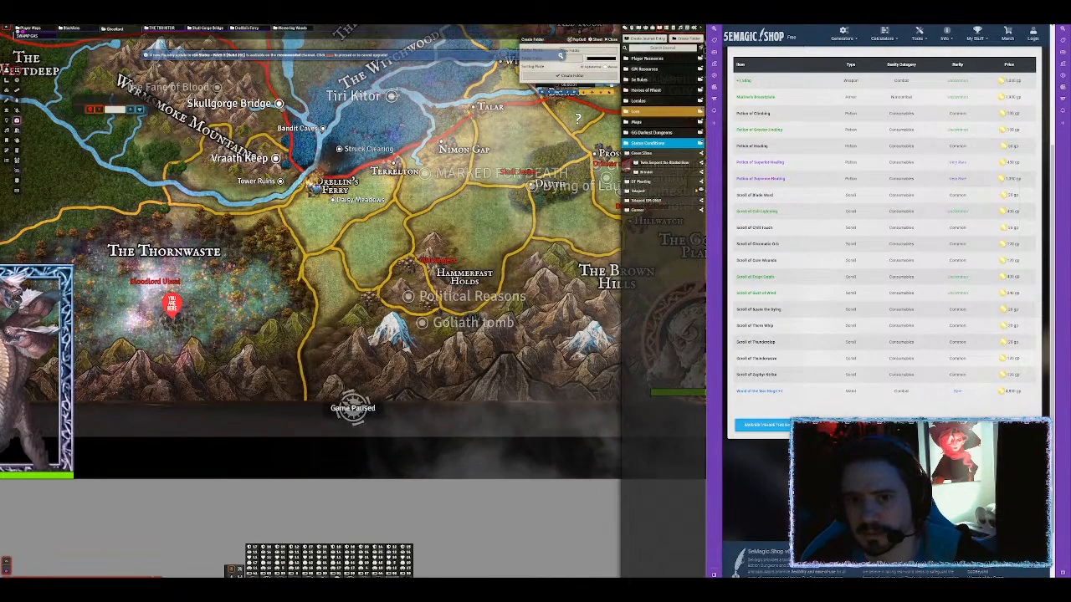
click(561, 55)
text(Brindol)
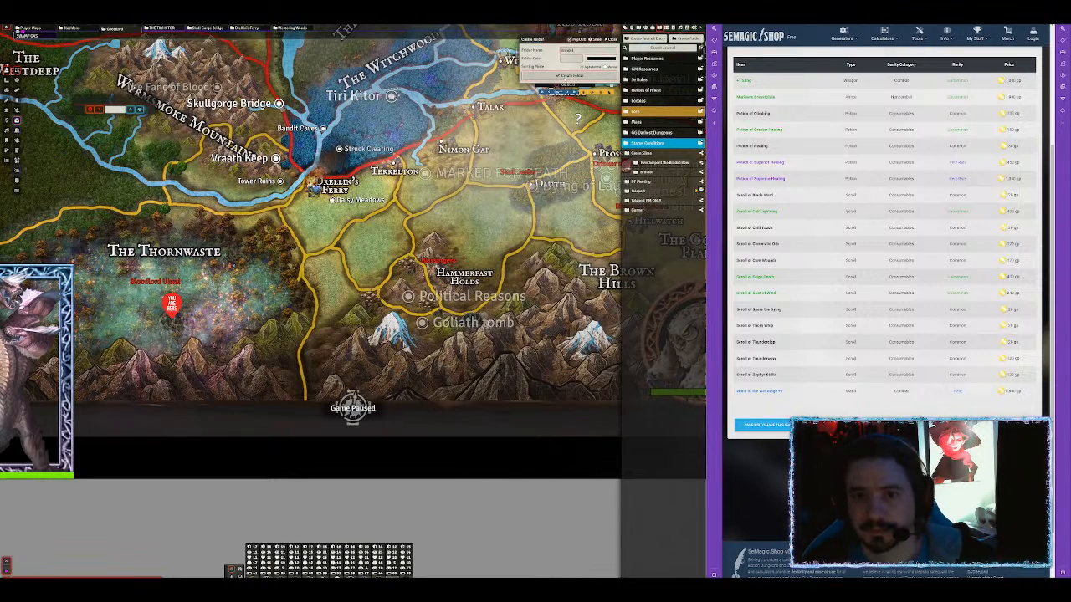
key(Return)
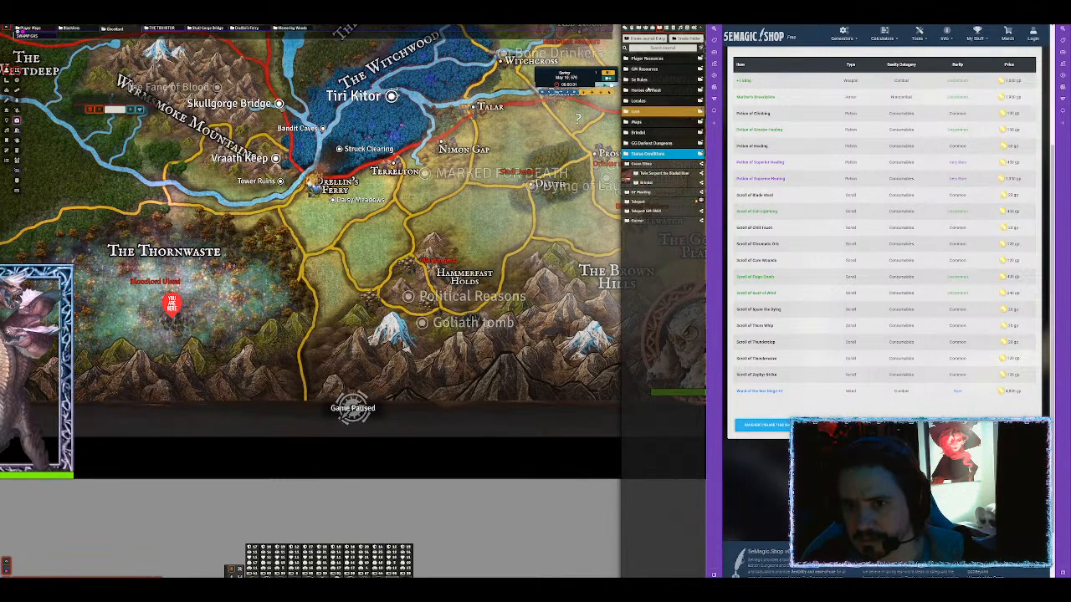
drag(642, 183, 649, 142)
Open the Brindol Magic Items for Sale document linked in the Brindol entry and find the Red Magic & Sundries section.
click(649, 142)
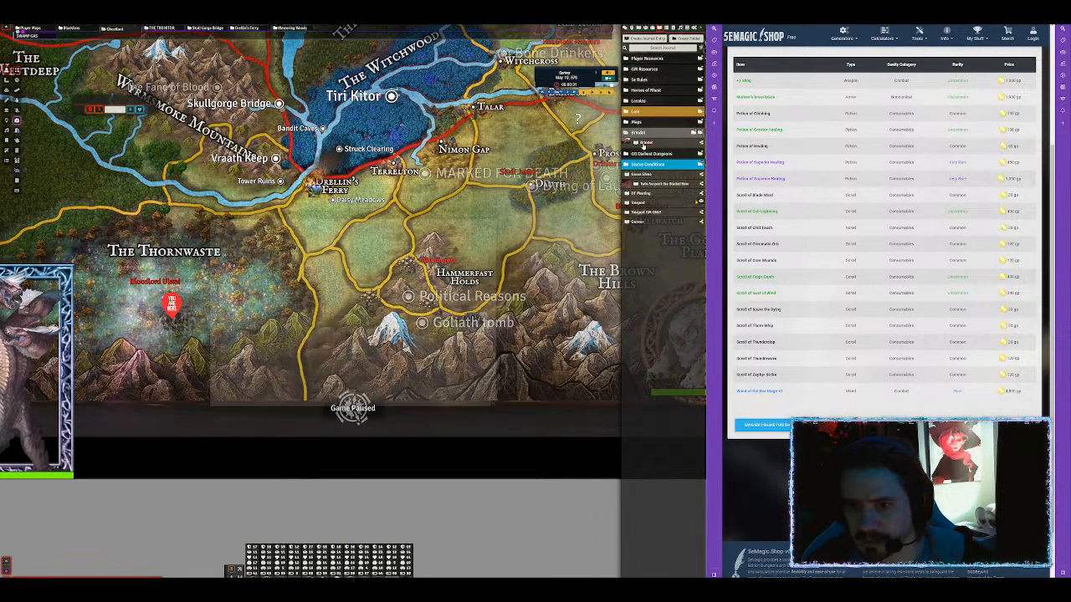
drag(364, 215, 430, 92)
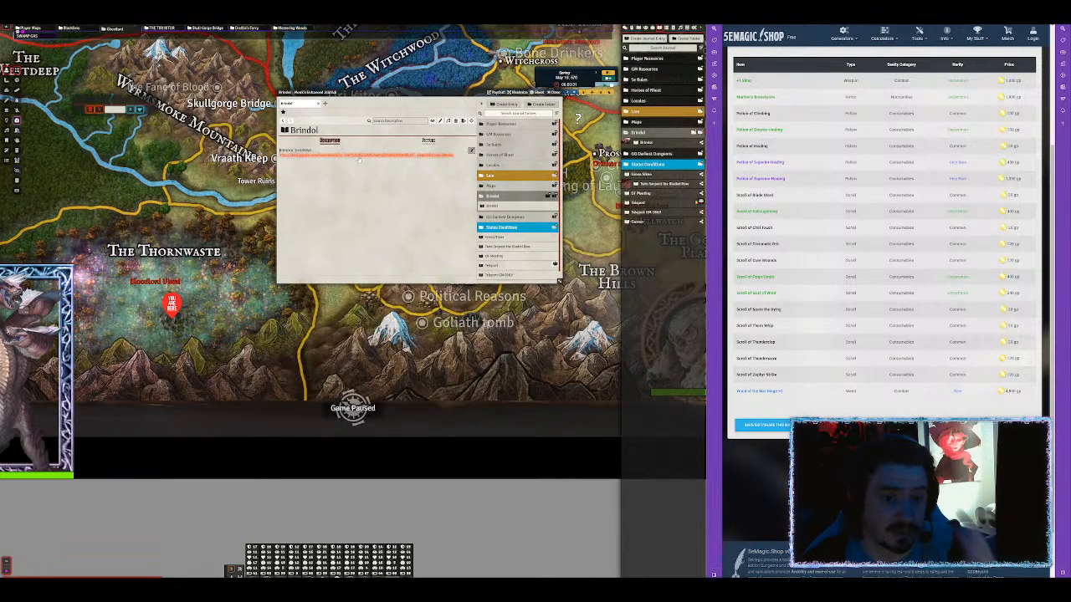
click(359, 154)
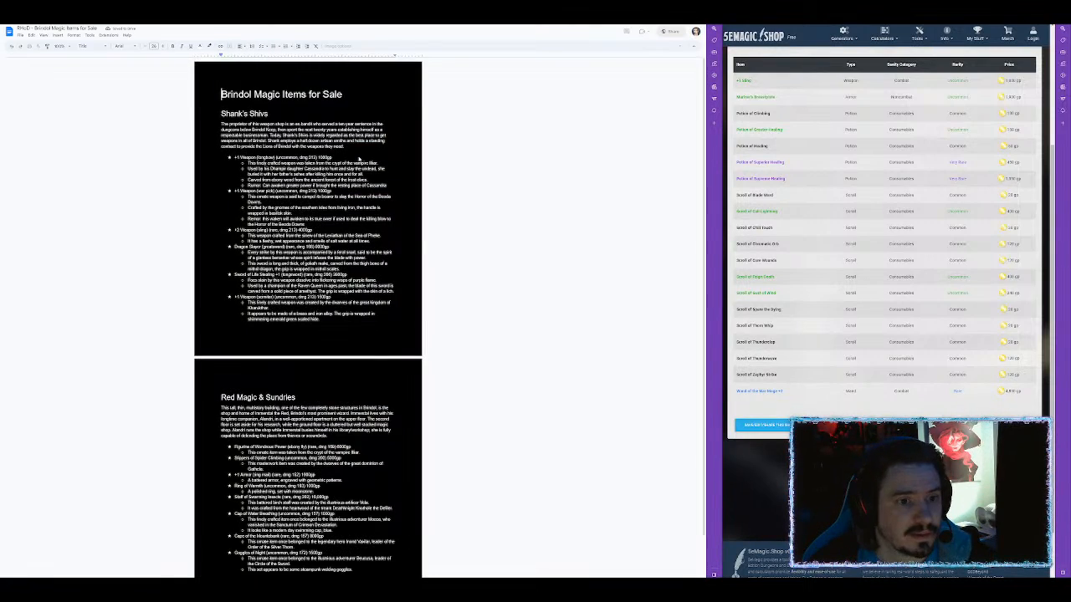
scroll(359, 159, down, 5)
scroll(308, 318, down, 2)
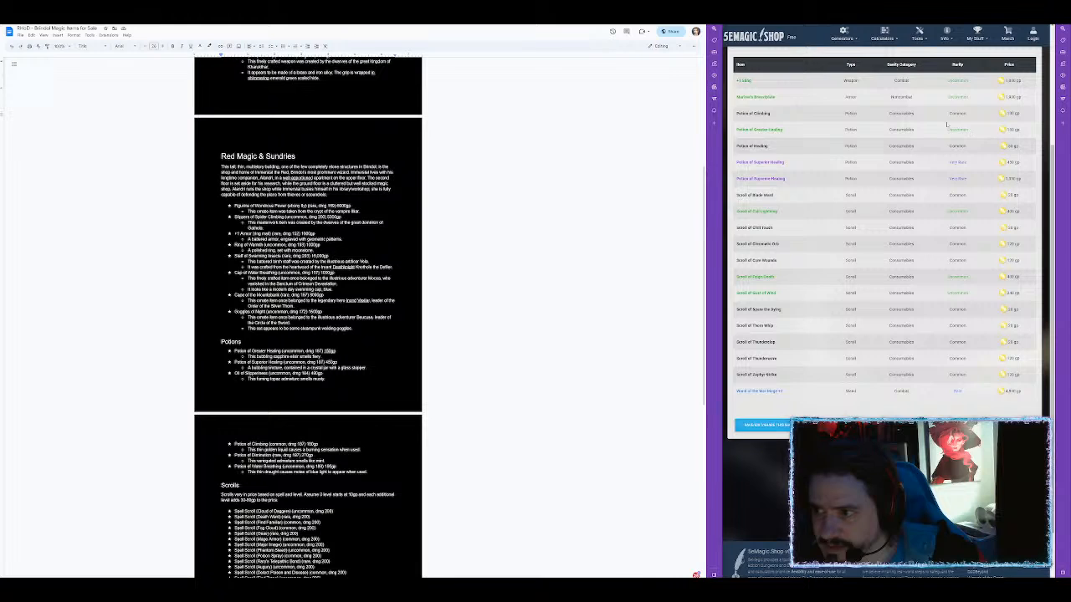
Save the generated shop under the name Red Magic & Sundries, taken from the document's heading.
click(778, 424)
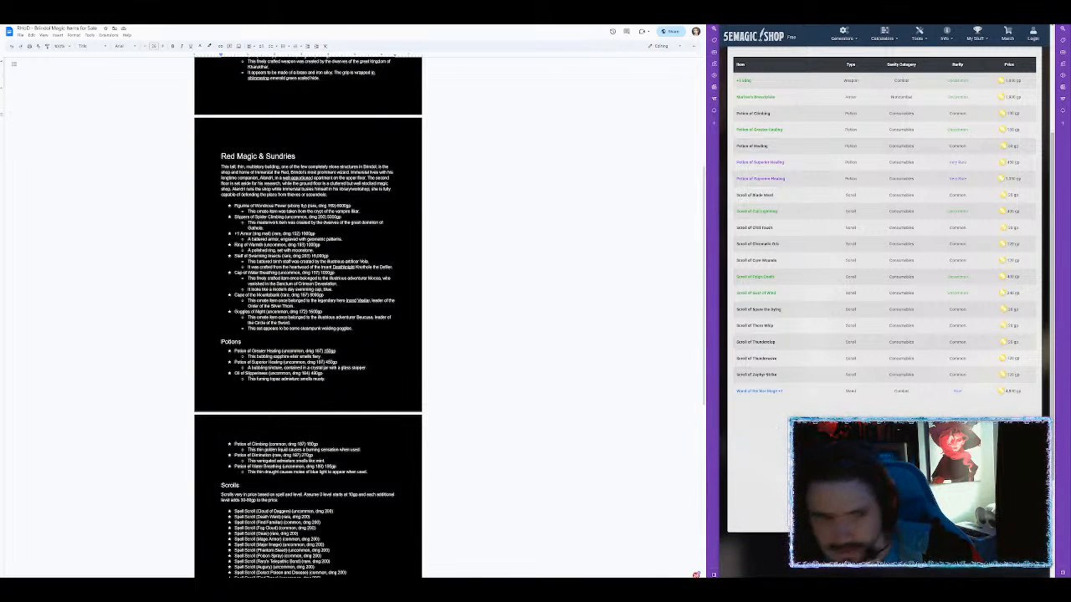
drag(295, 156, 221, 157)
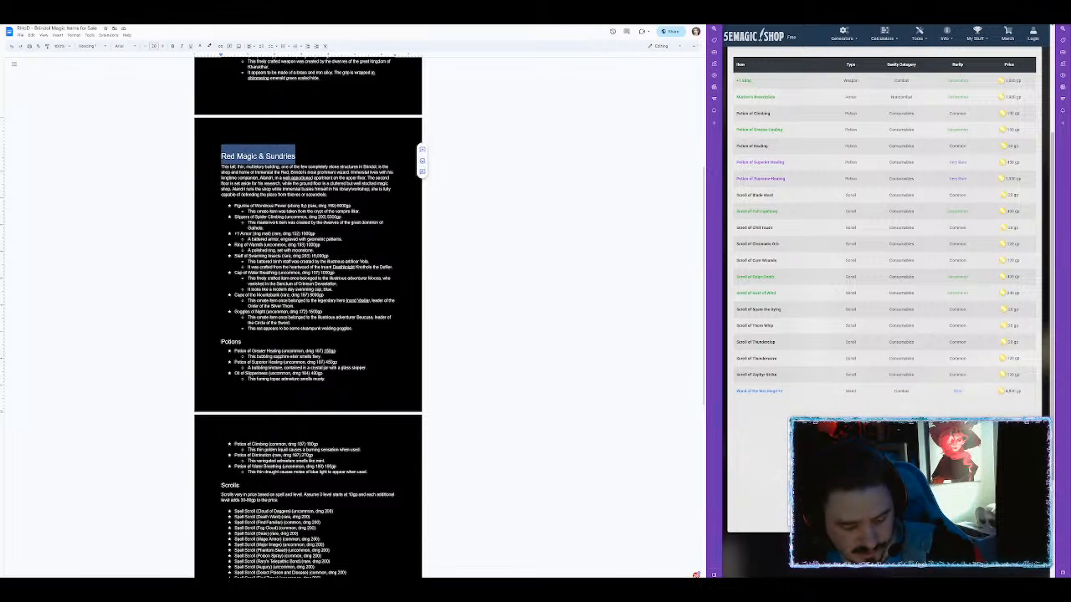
click(803, 418)
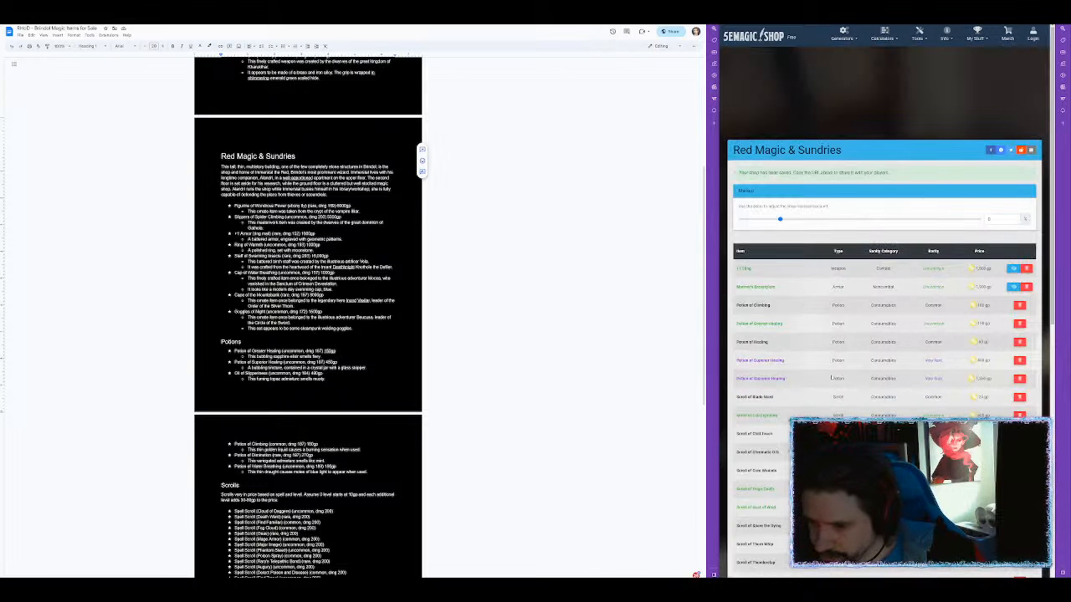
Set the Red Magic & Sundries shop's price markup to 10 percent.
scroll(808, 244, down, 2)
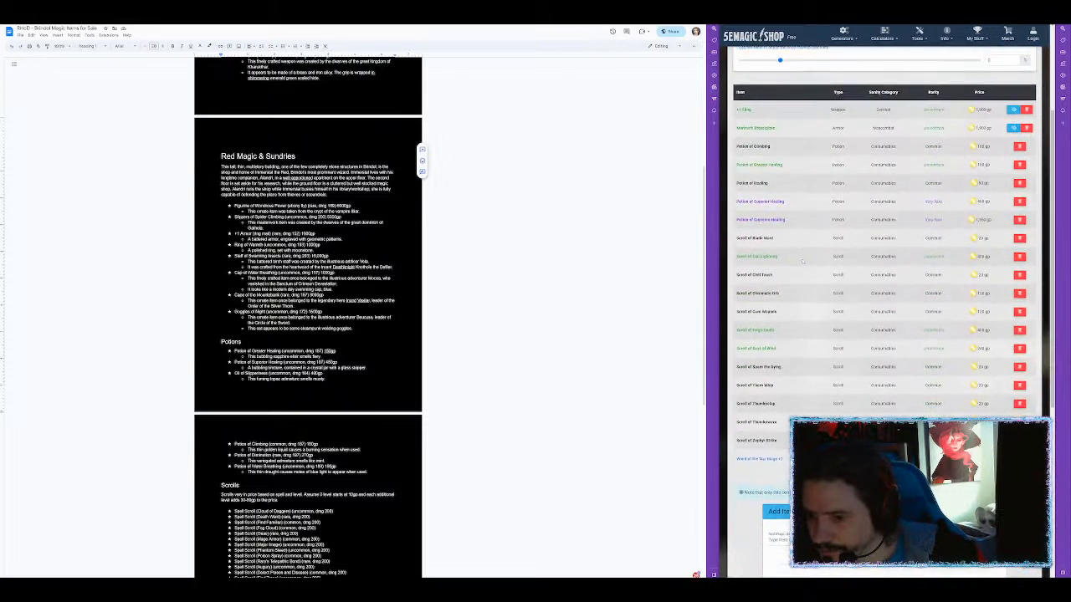
scroll(790, 167, up, 1)
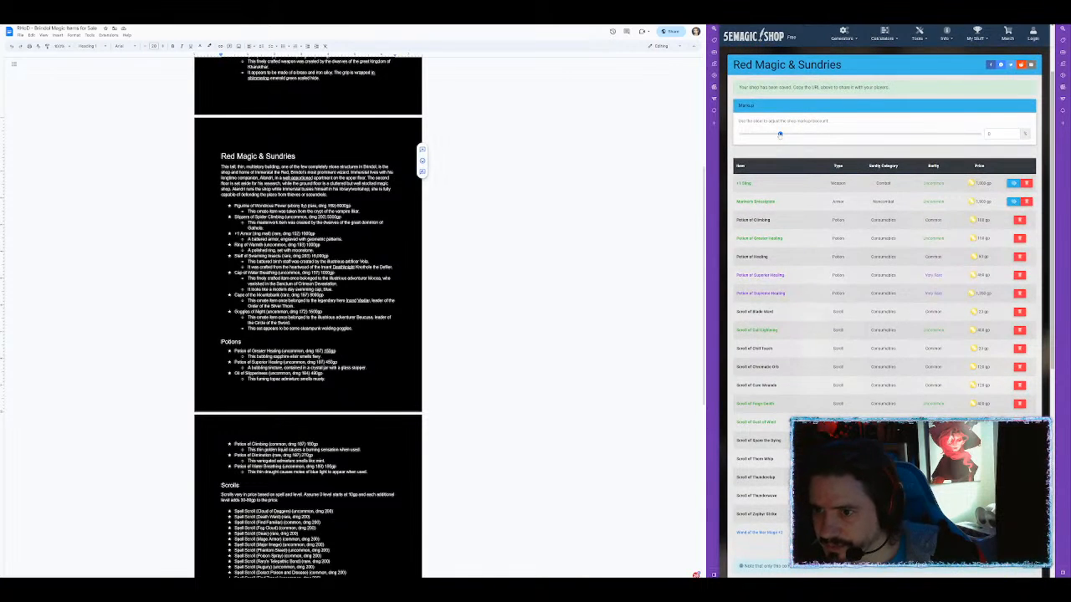
drag(780, 134, 784, 135)
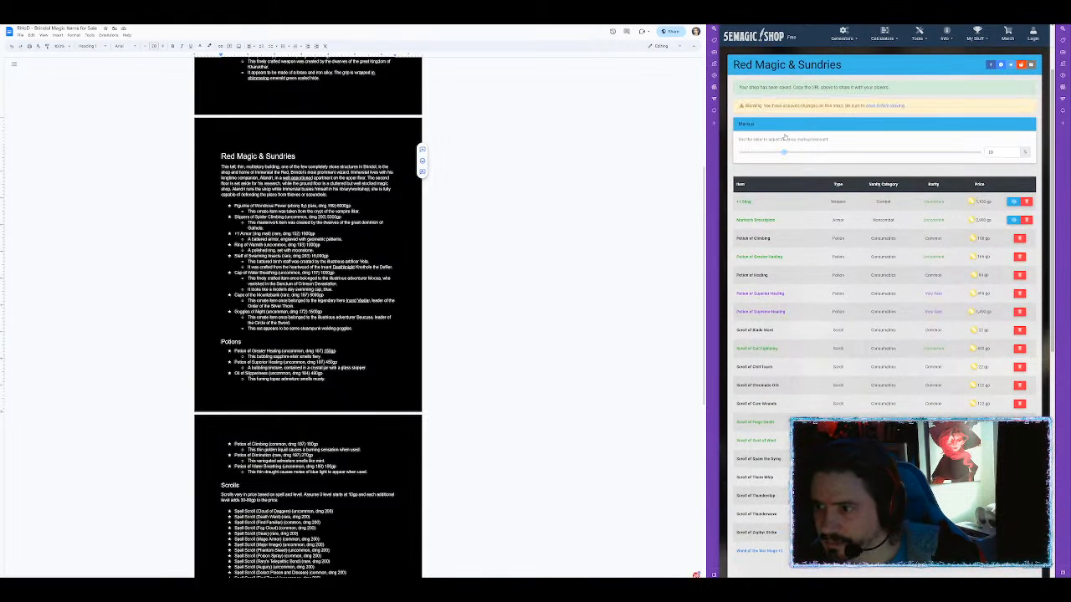
scroll(864, 221, down, 5)
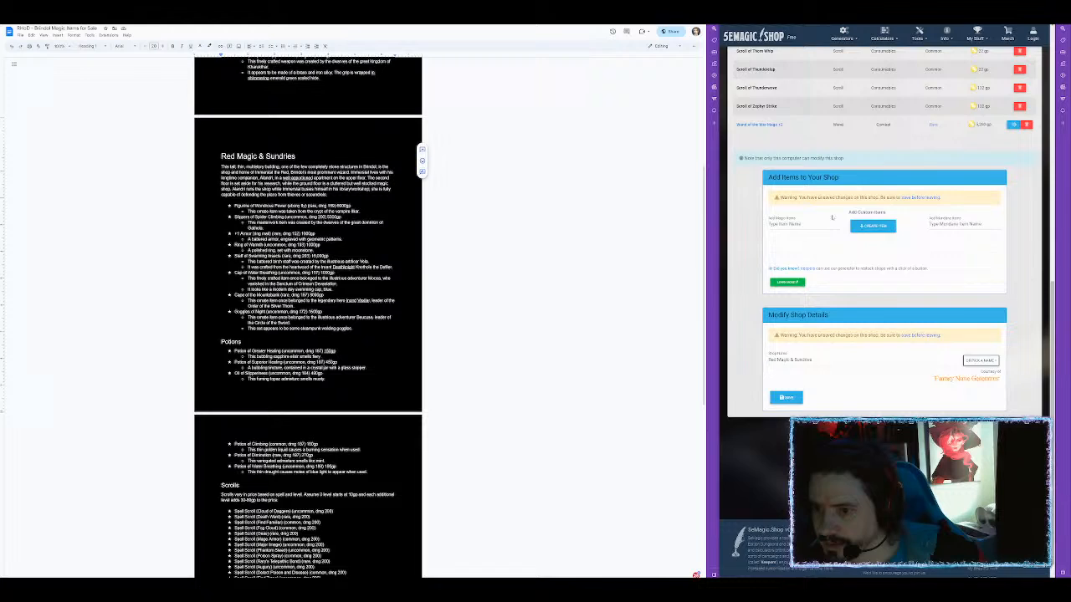
Remove the uncommon armor item from the Red Magic & Sundries shop's inventory and save the shop.
scroll(864, 221, up, 3)
scroll(864, 219, up, 1)
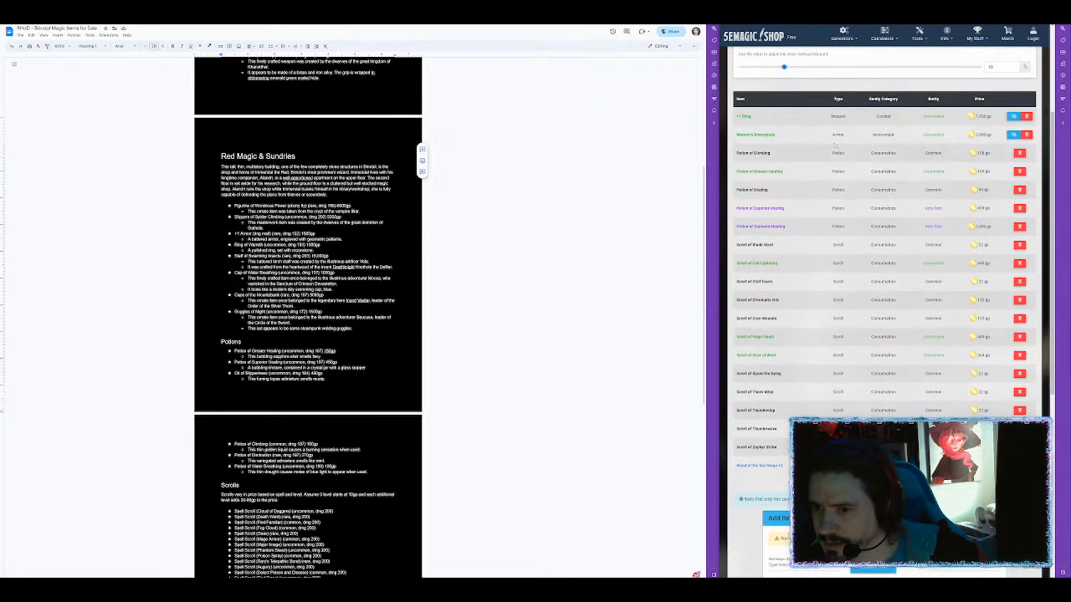
click(1026, 135)
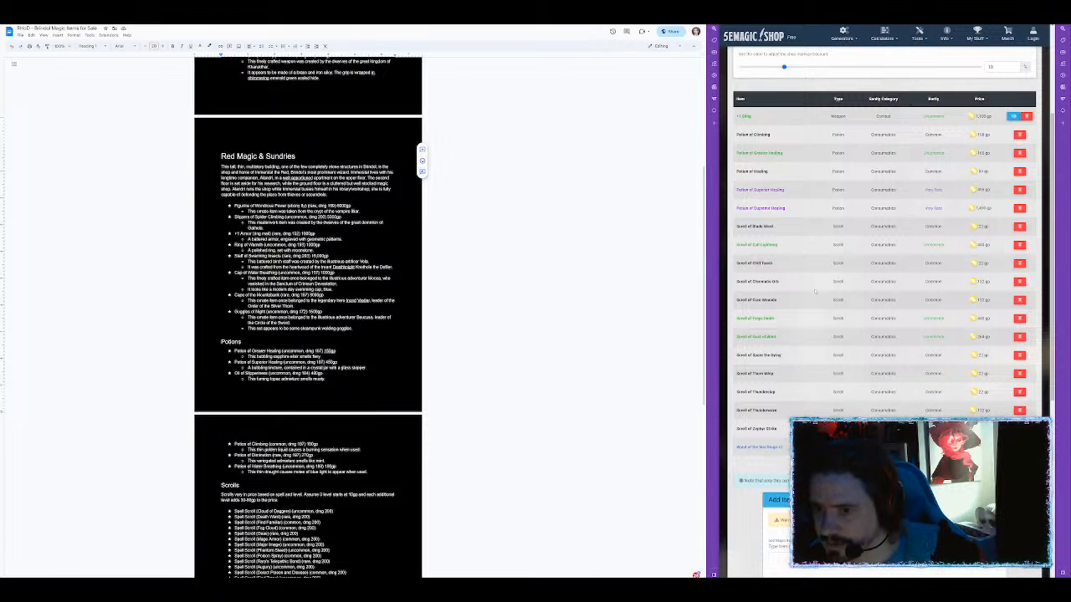
scroll(877, 383, down, 4)
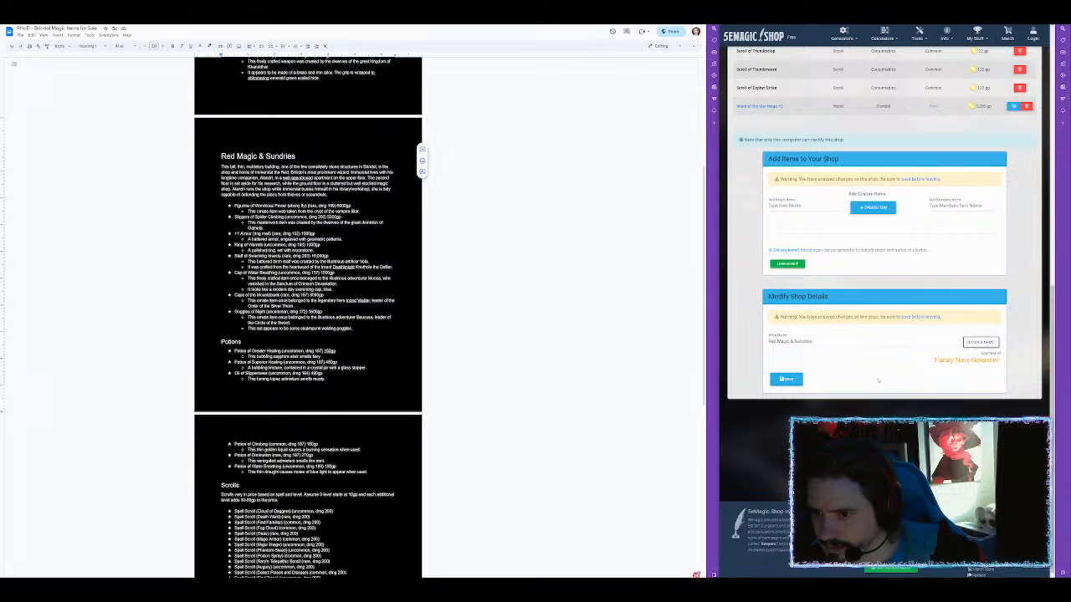
scroll(877, 377, up, 2)
scroll(796, 371, down, 3)
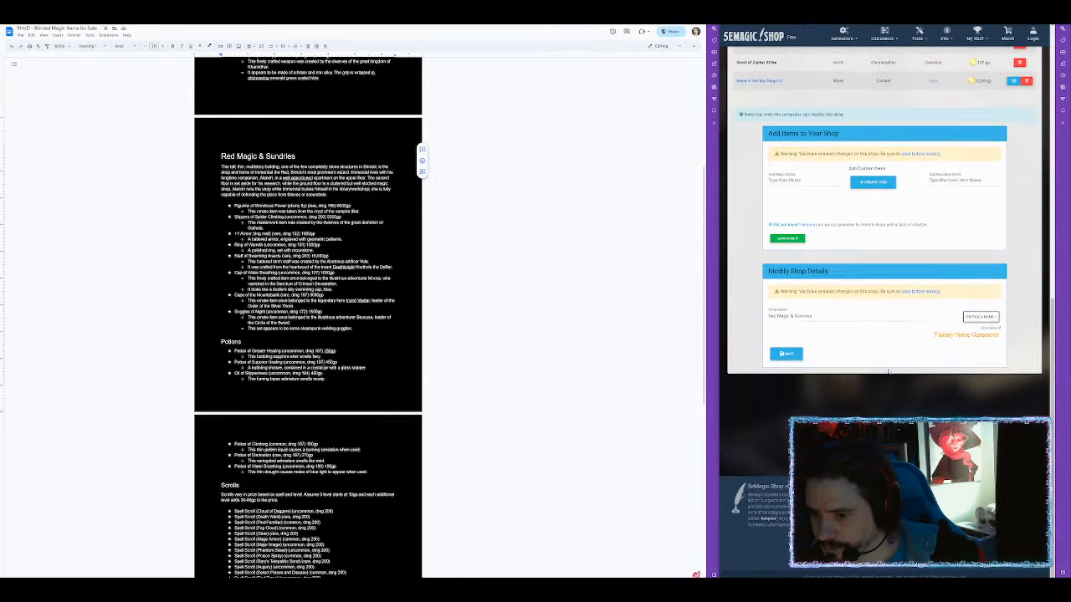
click(791, 355)
scroll(855, 201, down, 5)
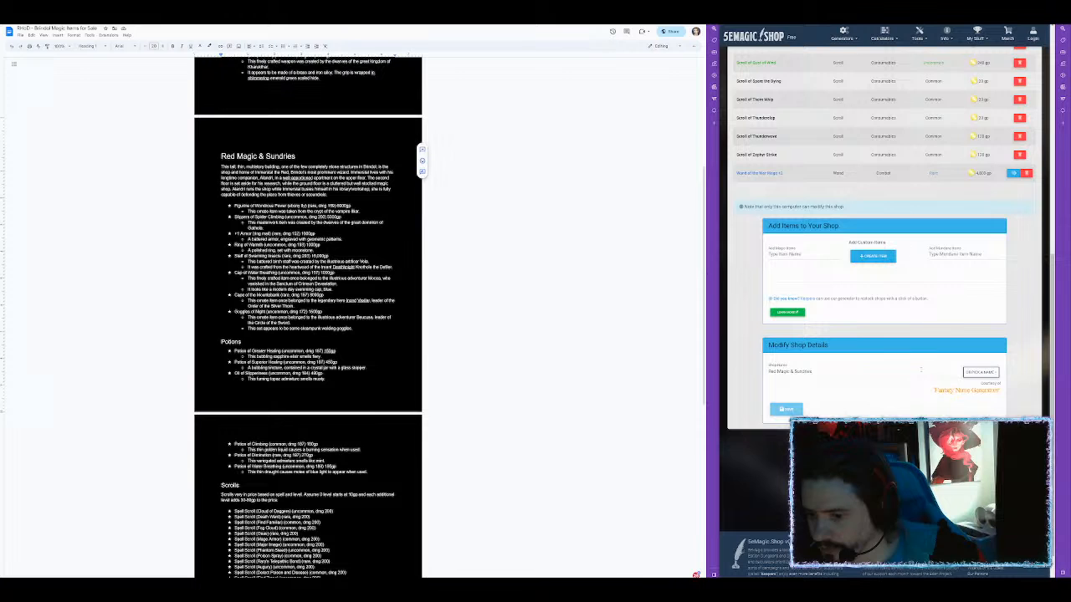
scroll(920, 311, up, 6)
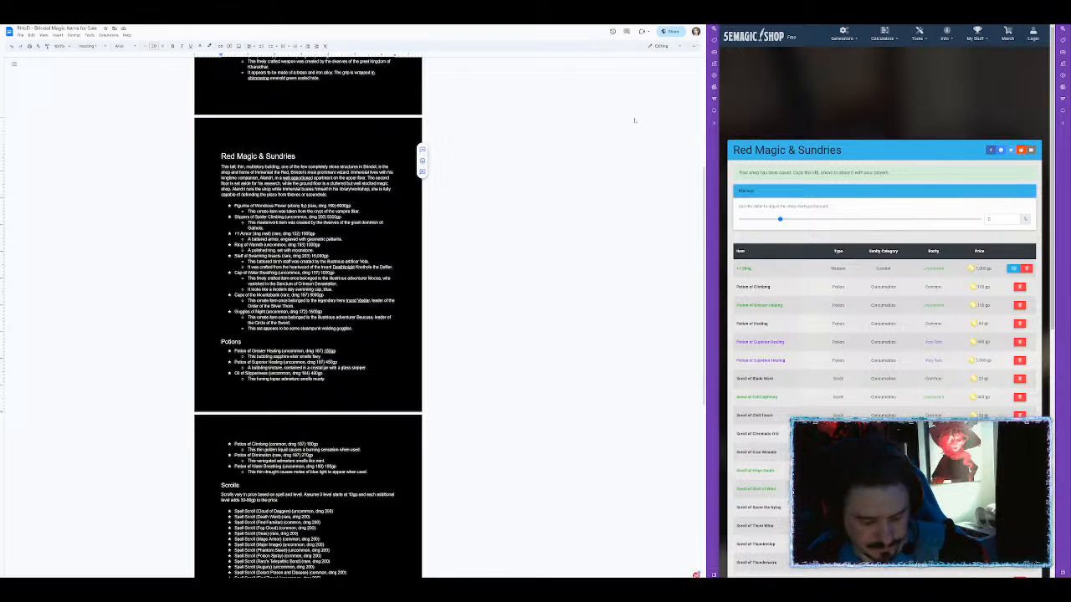
Add the line "Mundane Consumables and Items can be found here" below the Red Magic & Sundries description in the document.
click(330, 194)
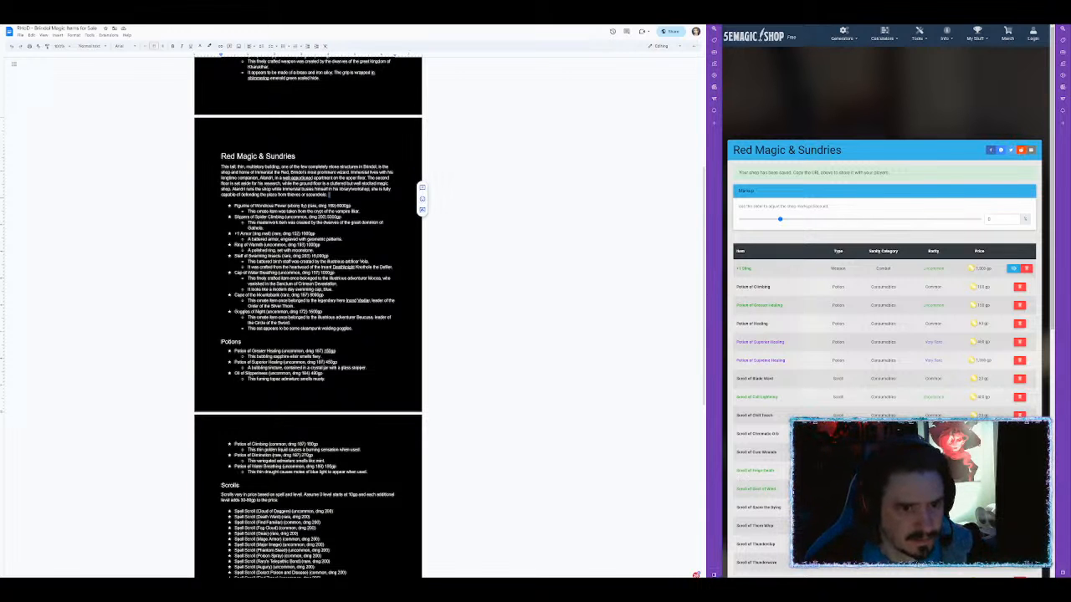
key(Return)
key(Return)
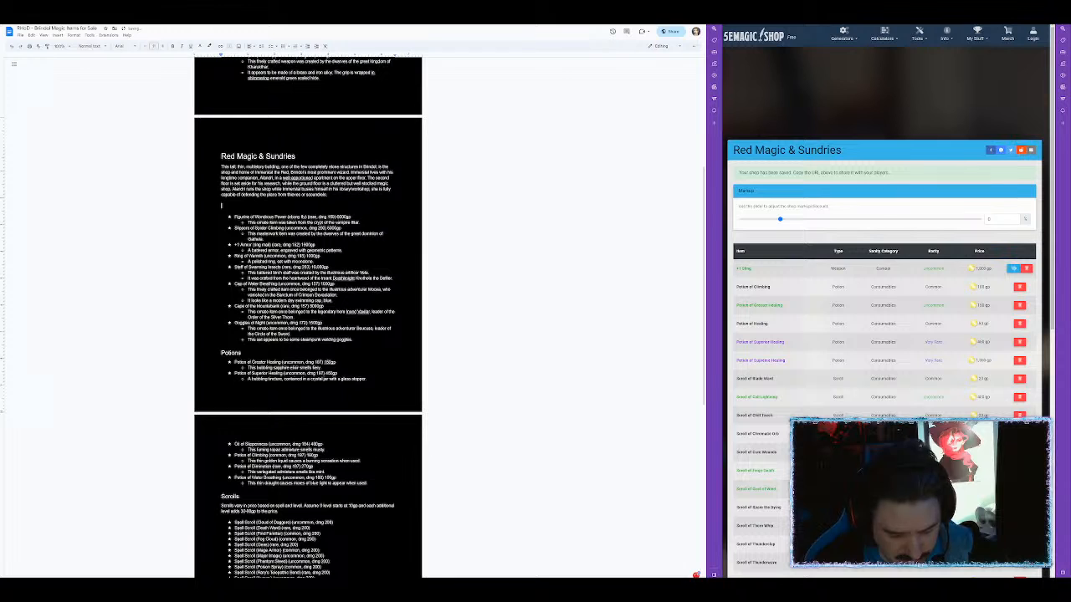
text(Mundane Consumables and)
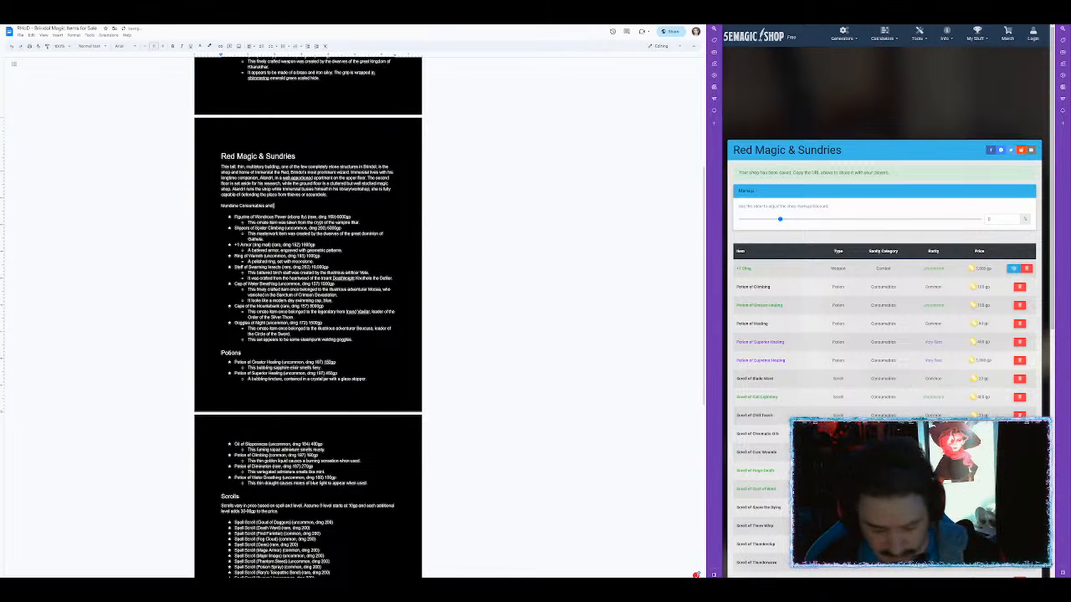
text( Items)
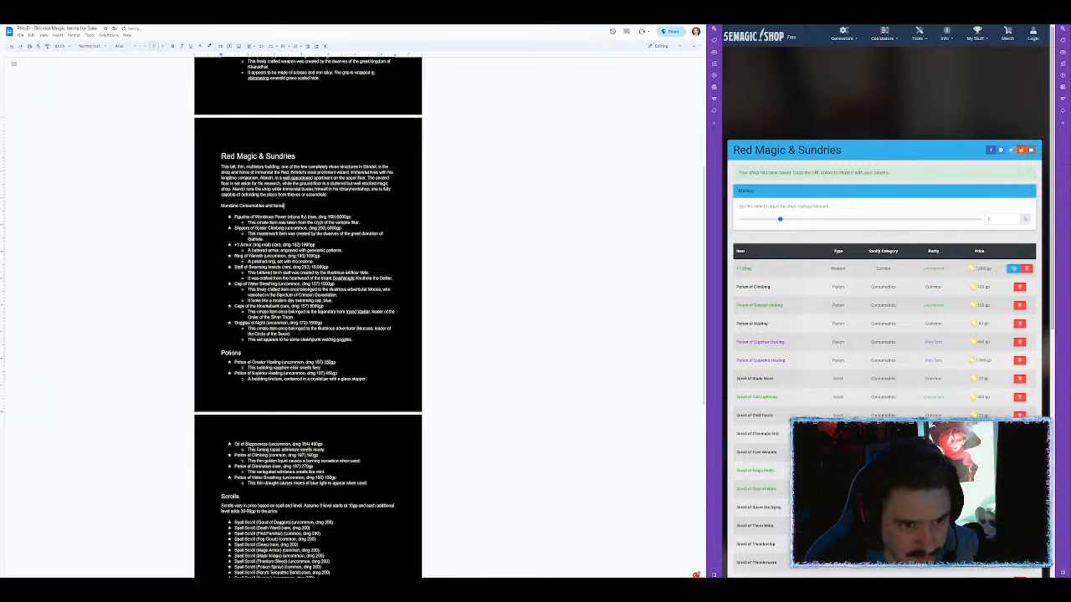
text( can be found here)
Link the whole new line about mundane consumables to the saved shop's copied URL.
key(ctrl+shift+Left)
key(ctrl+shift+Left)
key(ctrl+shift+Left)
key(ctrl+shift+Left)
key(ctrl+shift+Left)
key(ctrl+shift+Left)
key(ctrl+shift+Left)
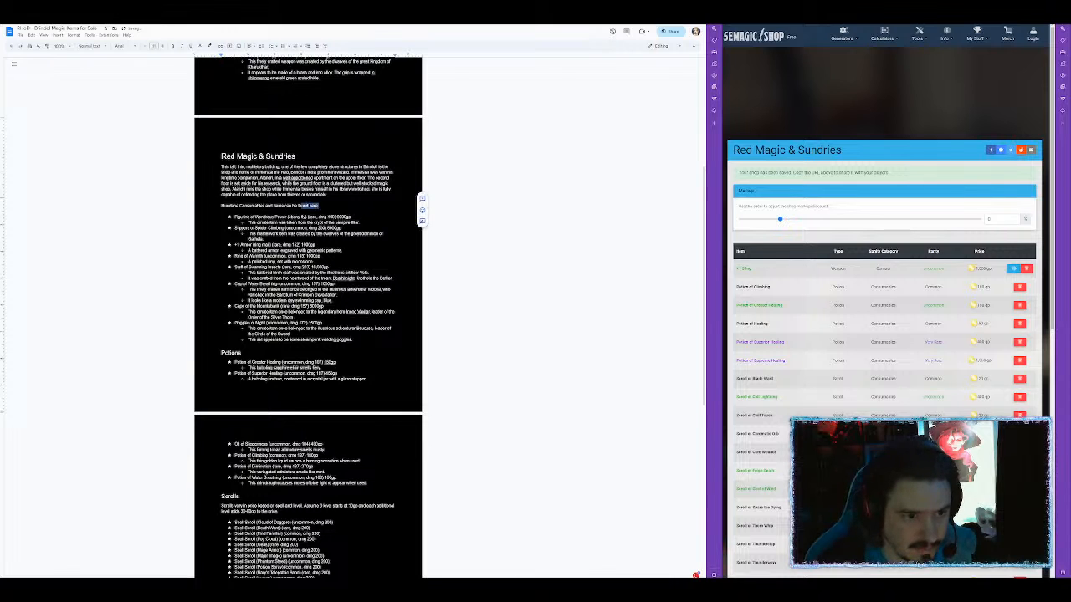
key(ctrl+shift+Left)
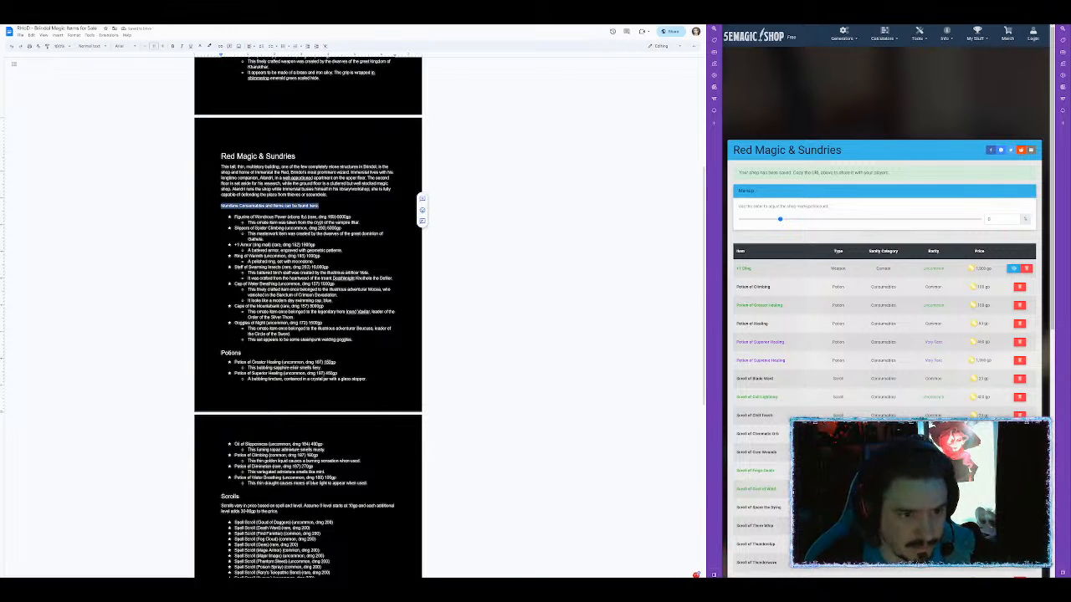
key(ctrl+k)
key(ctrl+v)
key(Return)
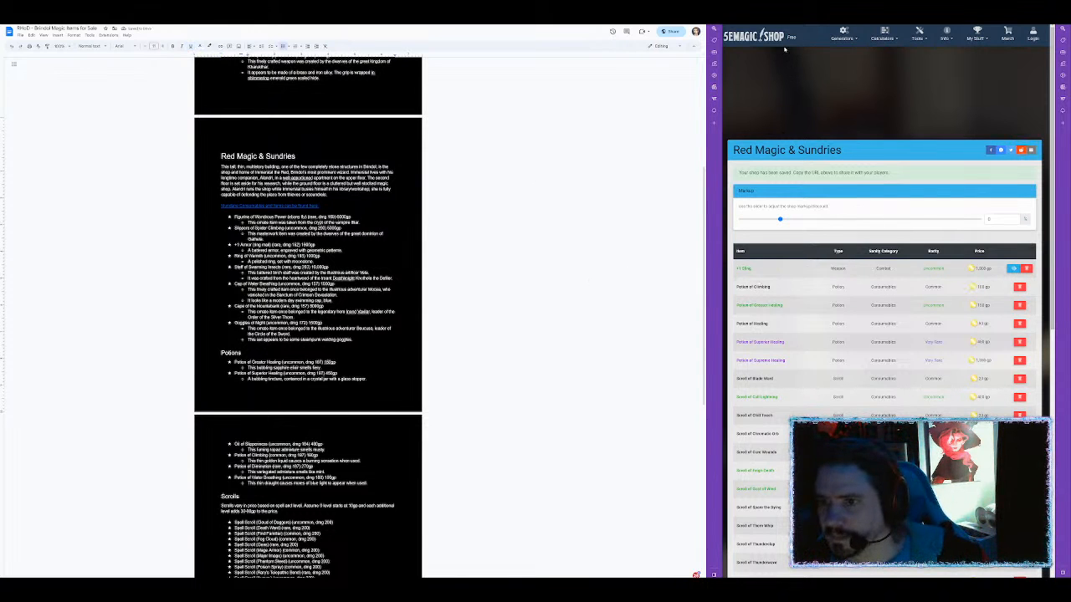
Start a new magic shop generator and exclude the Scroll, Staff and Wand magic types.
mouse_move(843, 37)
click(845, 56)
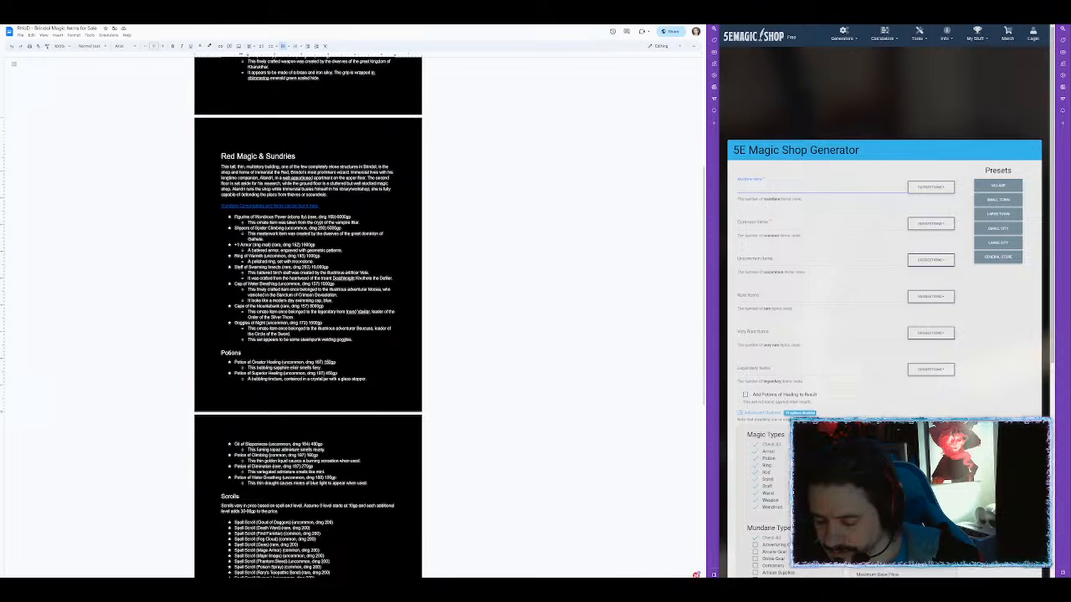
scroll(782, 366, down, 3)
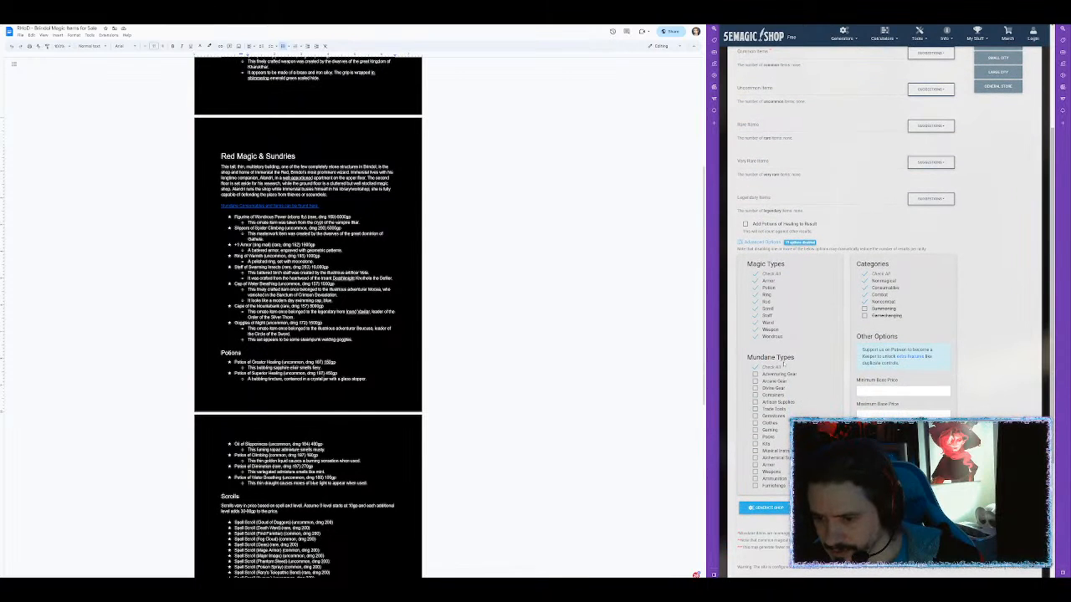
click(755, 309)
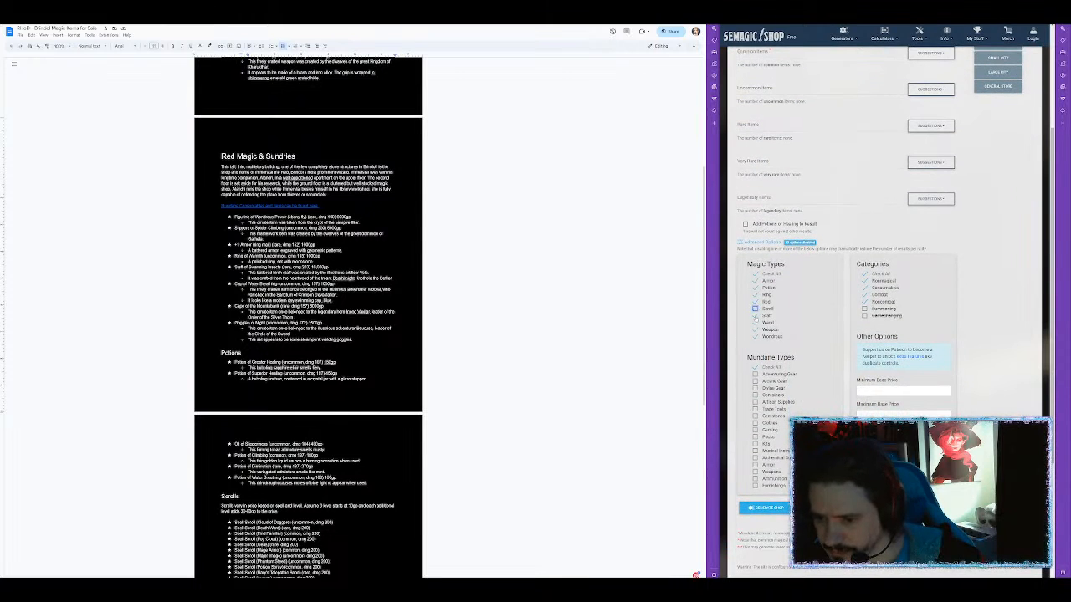
click(755, 323)
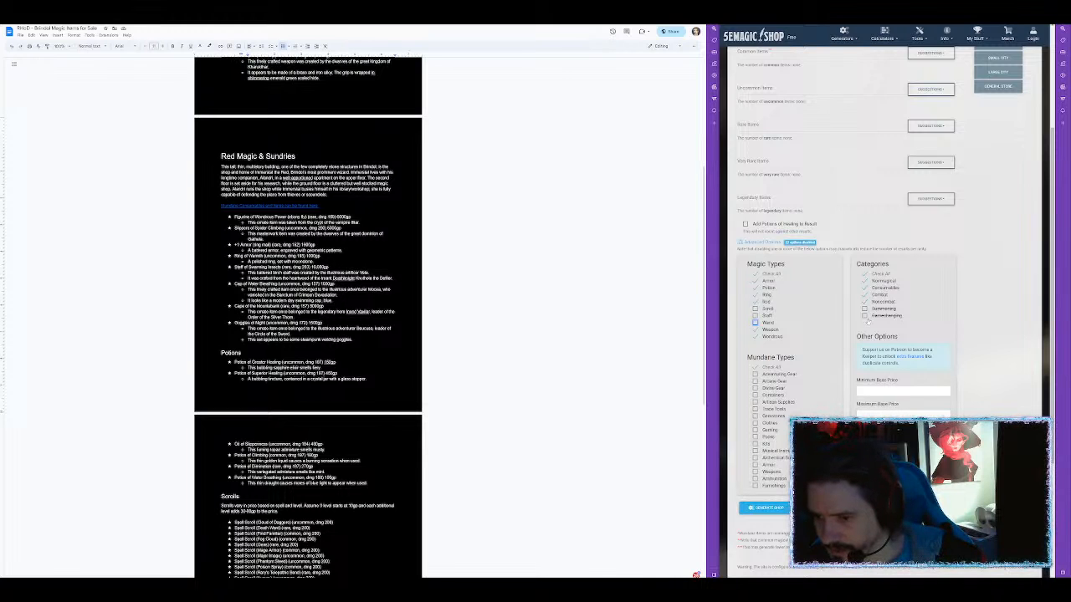
scroll(870, 226, up, 2)
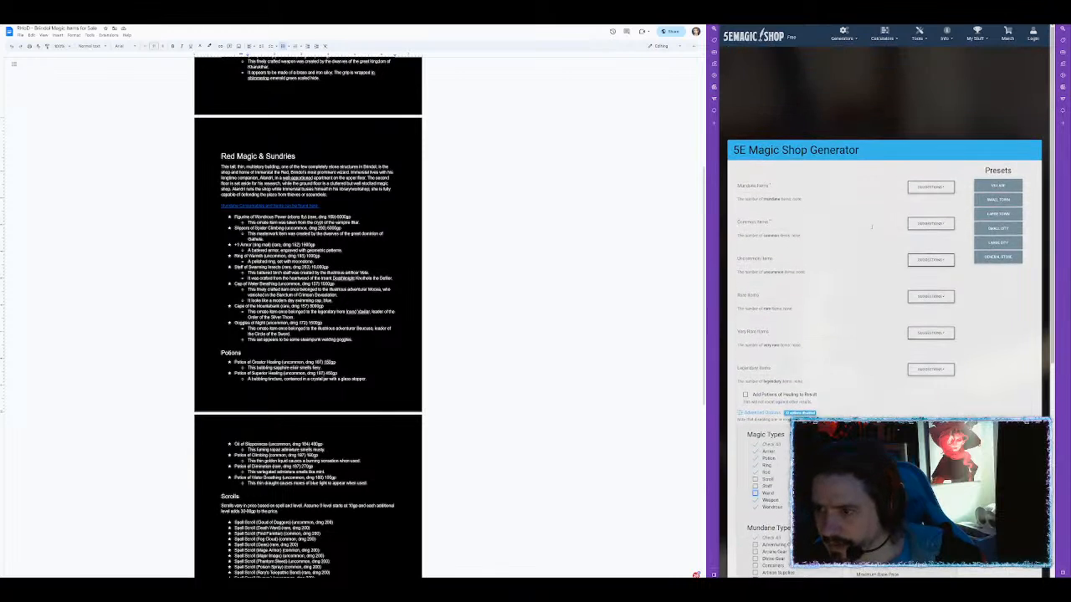
Apply the Small City preset, set the common items to roll two dice, and include potions of healing.
click(1003, 230)
drag(739, 223, 733, 223)
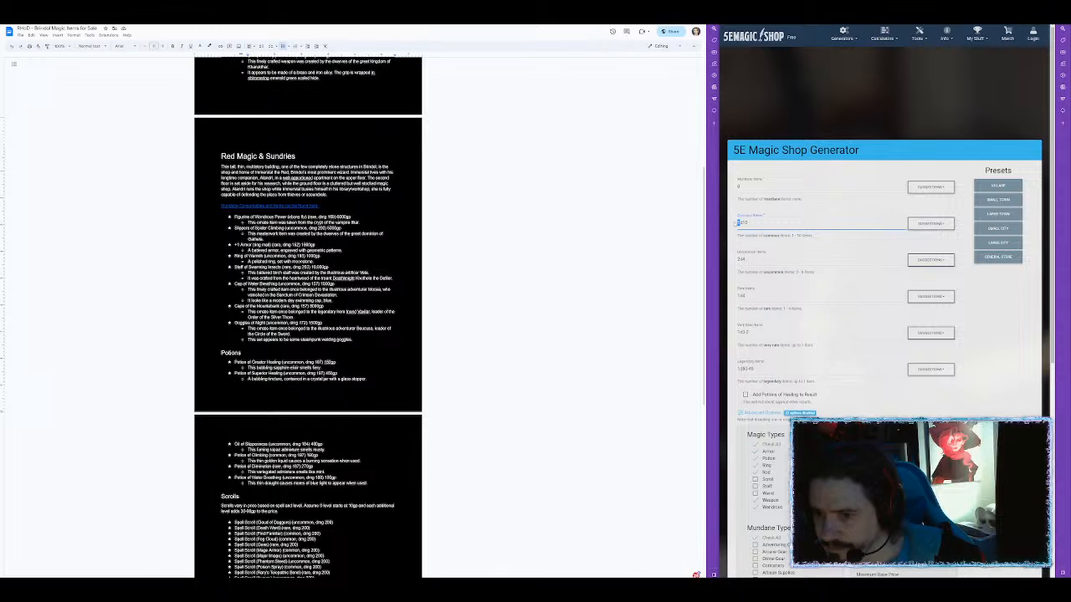
text(2)
click(746, 395)
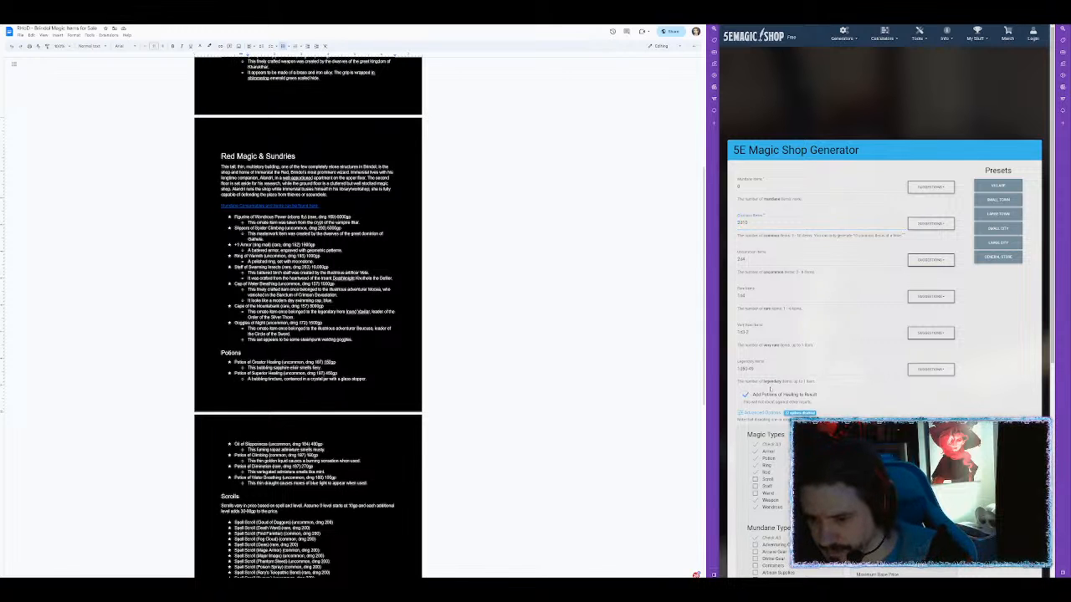
Generate the shop inventory from these settings and save it as a shareable shop.
scroll(833, 385, down, 5)
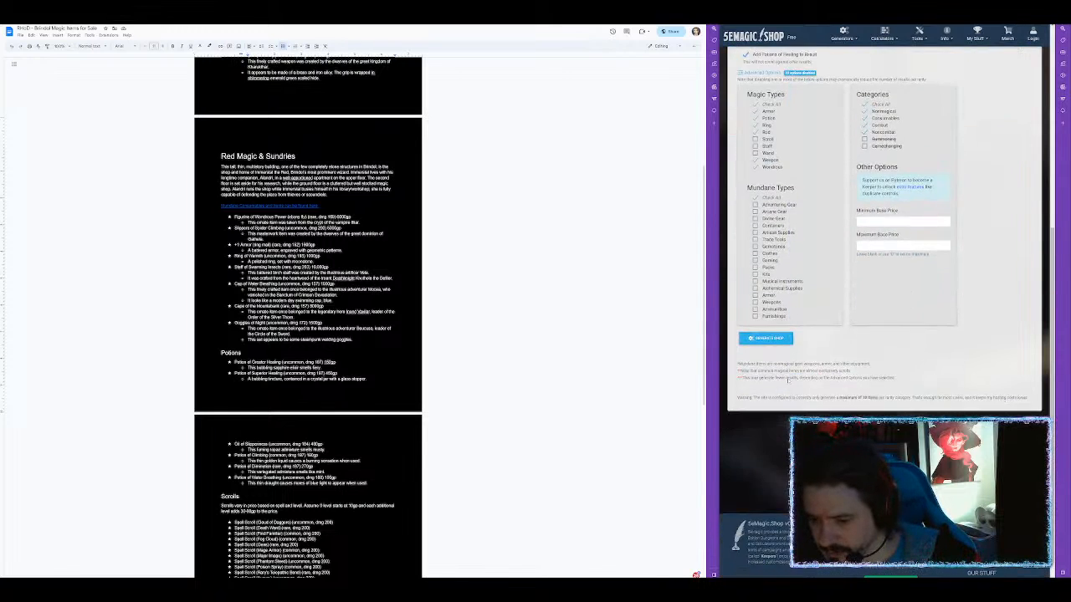
click(767, 338)
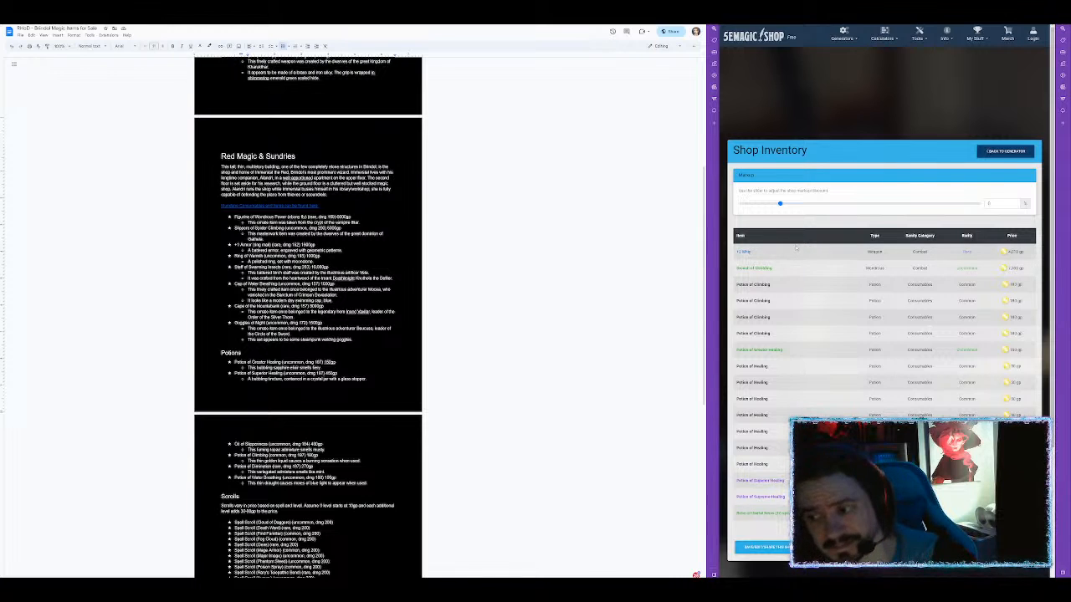
scroll(763, 404, down, 2)
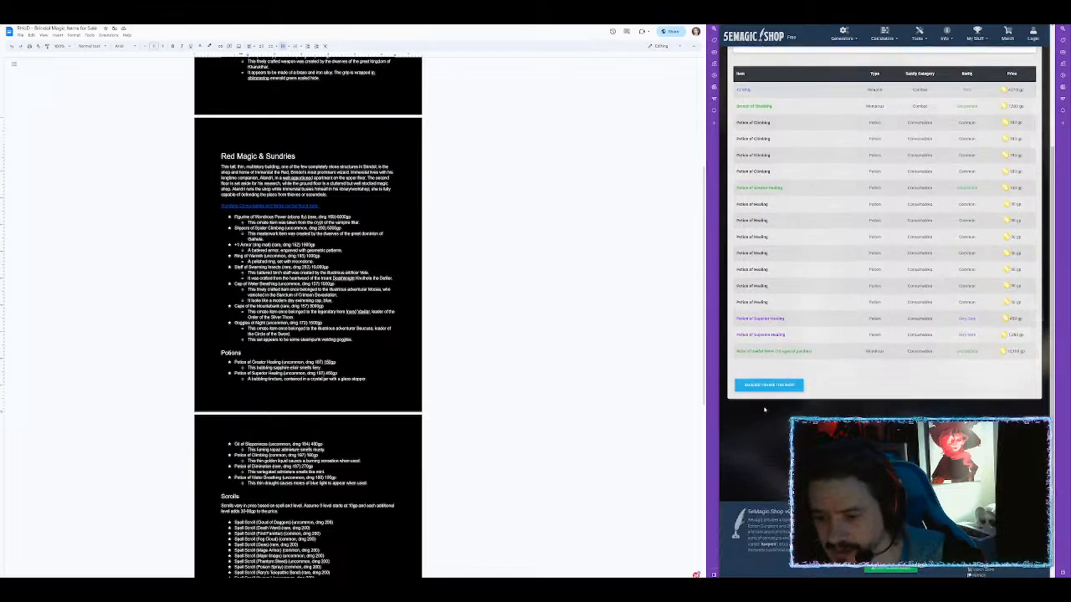
click(770, 377)
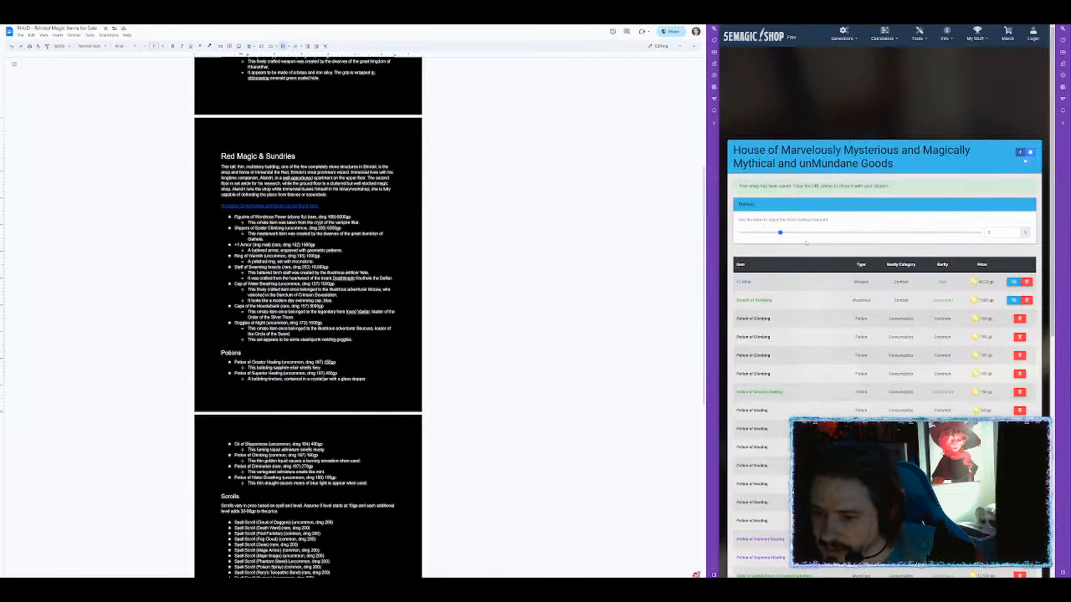
Remove the Robe of Useful Items from the new shop's inventory and save the shop.
scroll(805, 244, down, 2)
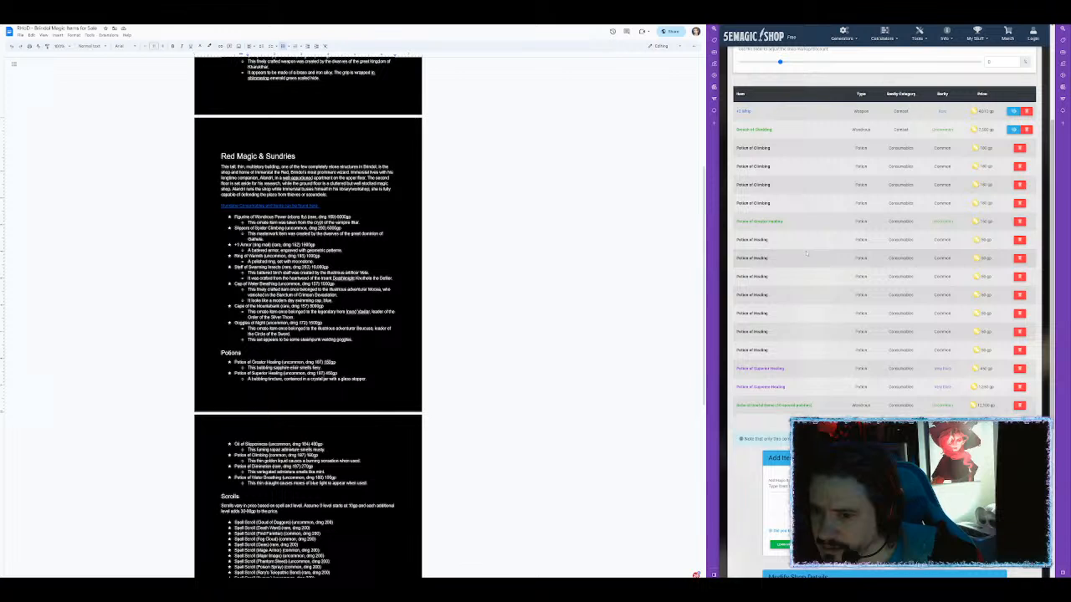
scroll(771, 297, down, 1)
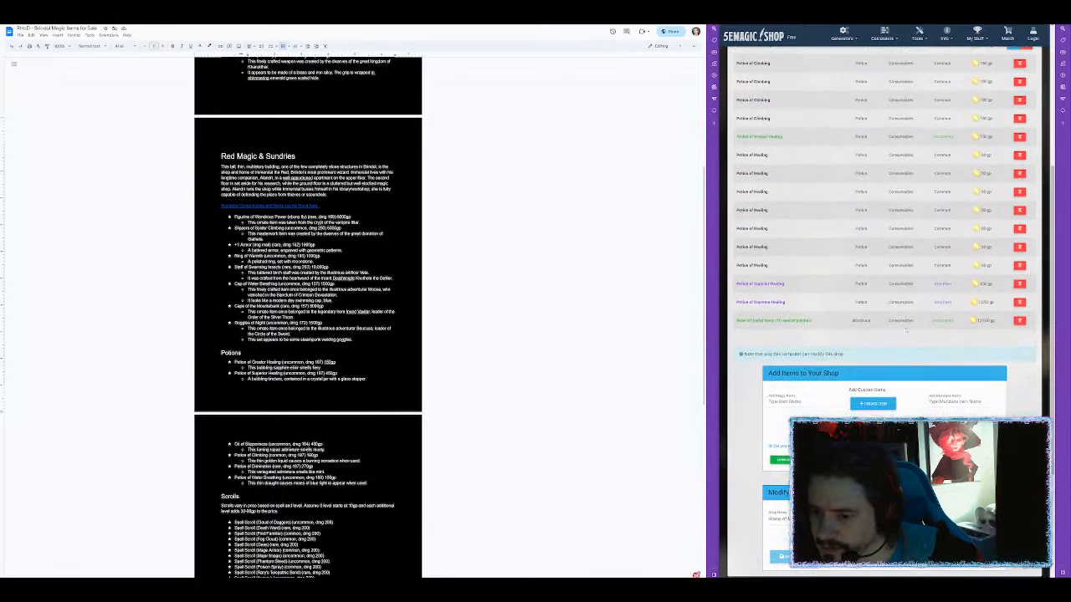
click(1018, 323)
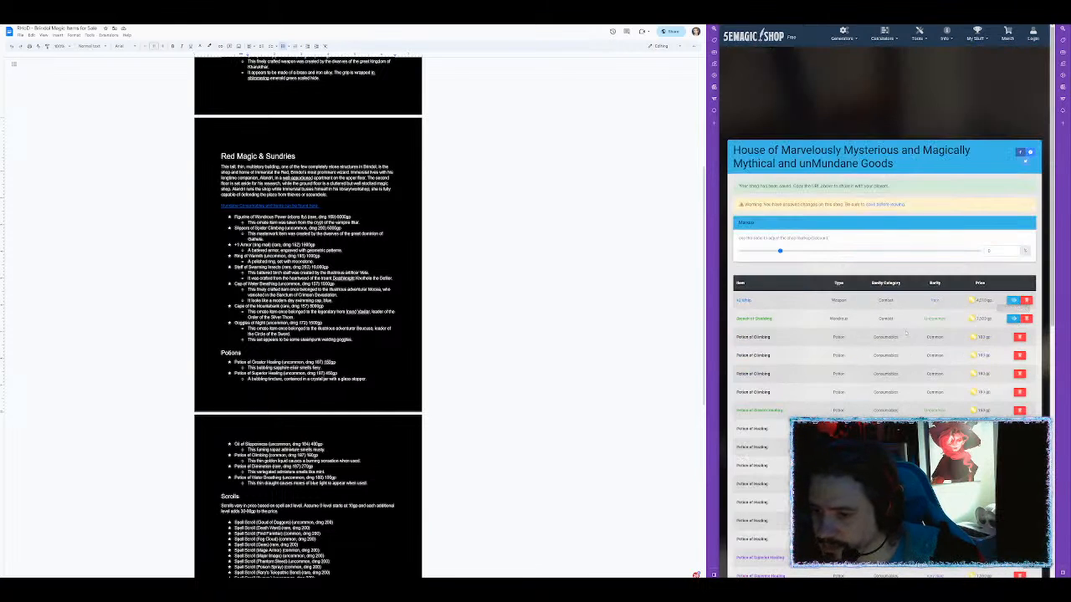
scroll(962, 351, down, 5)
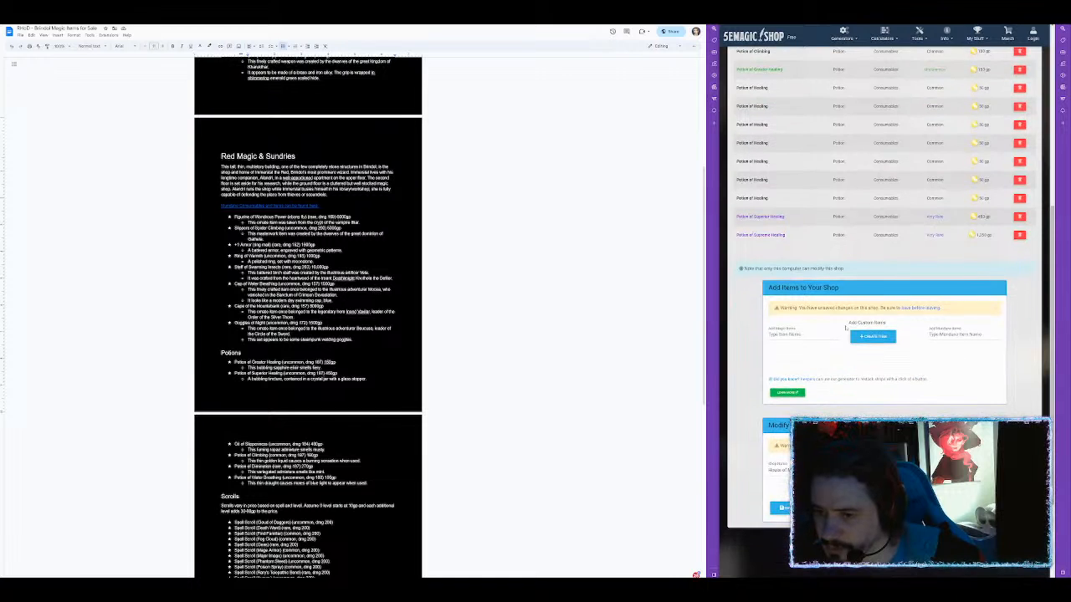
scroll(858, 314, down, 2)
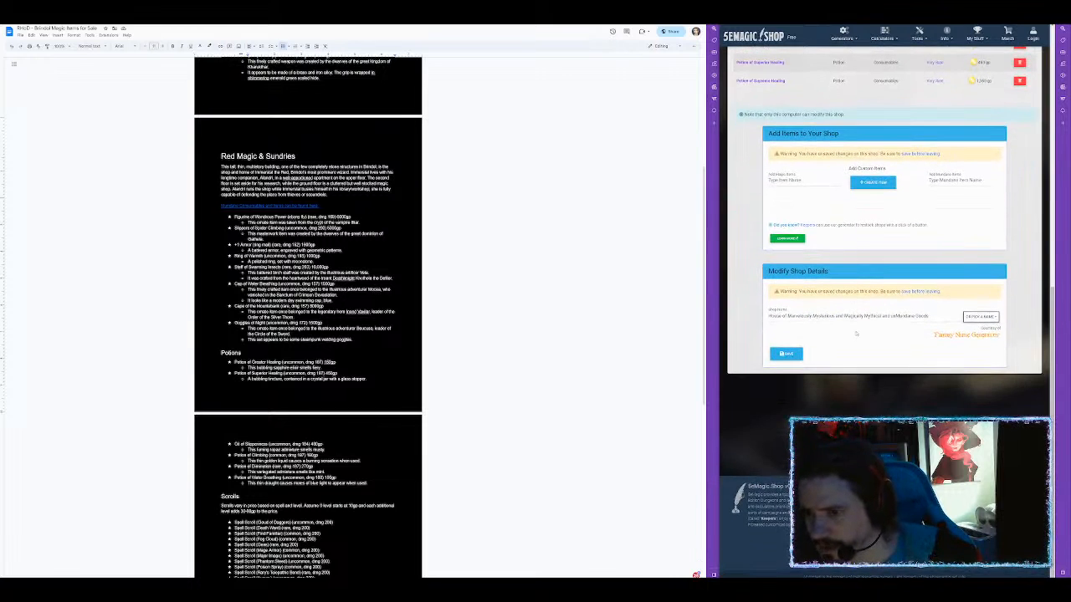
scroll(849, 277, up, 1)
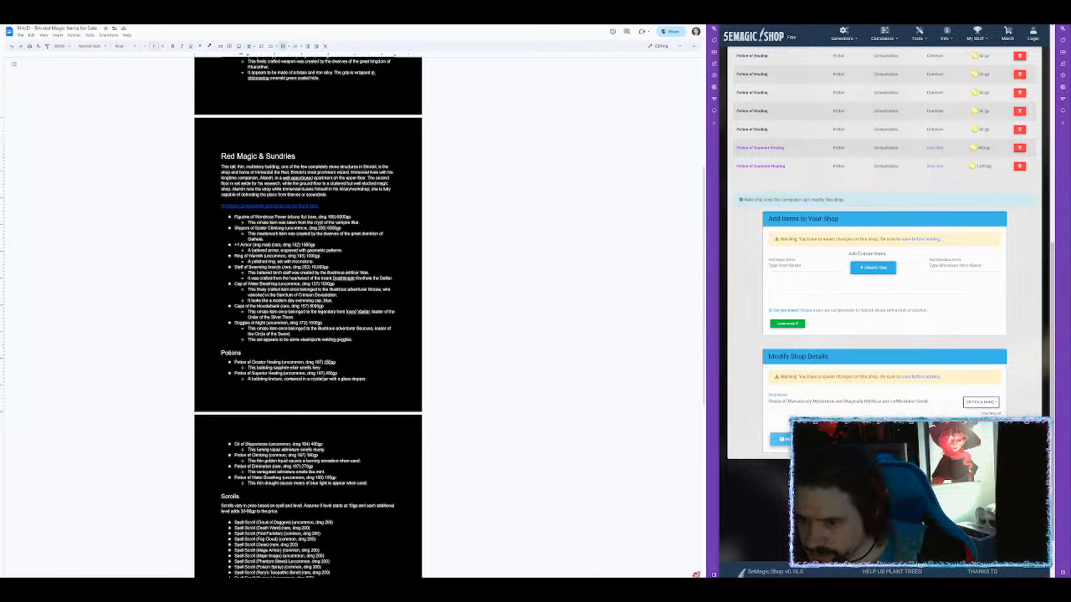
click(783, 438)
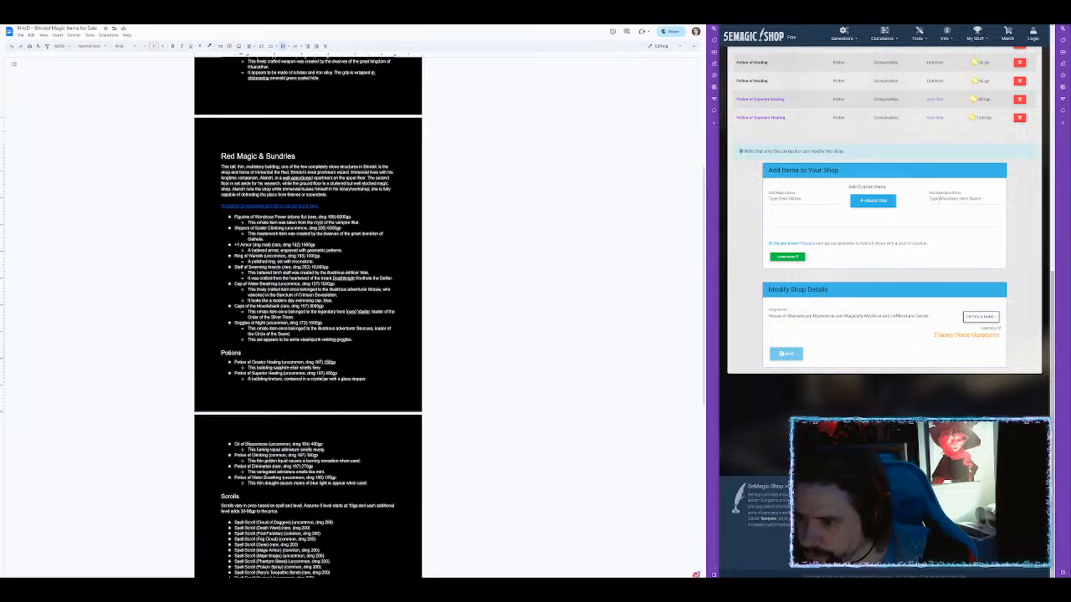
Check the custom item form without adding anything and open the page describing the site's supporter perks.
click(875, 201)
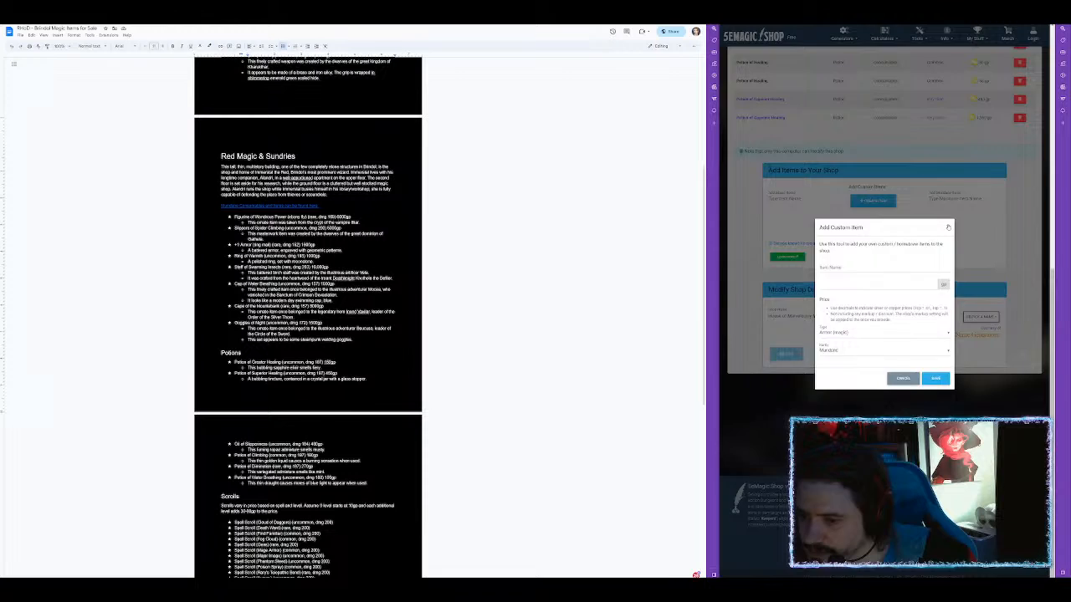
click(948, 227)
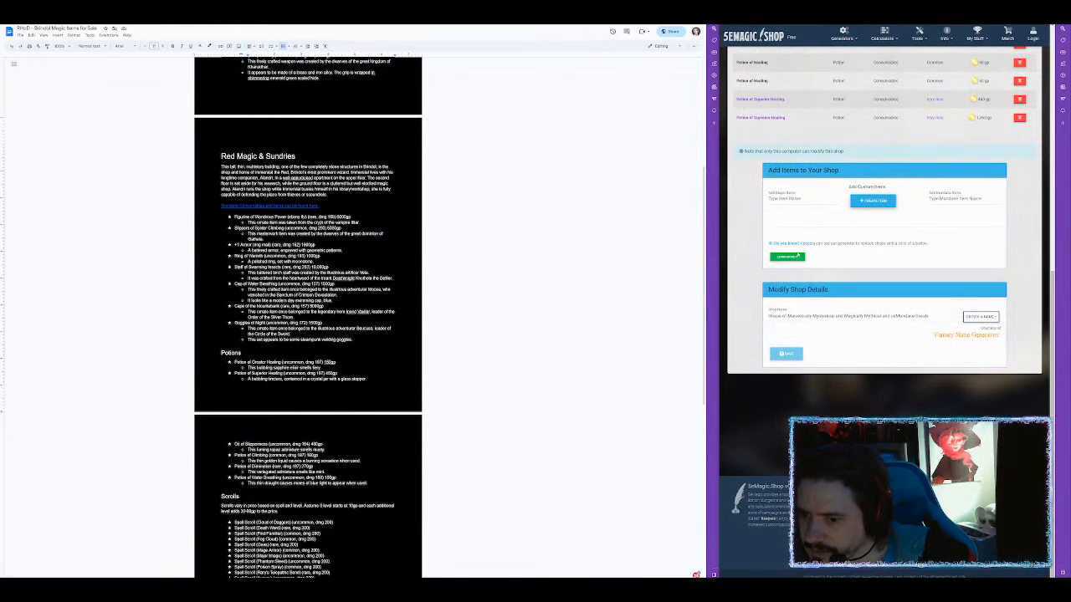
scroll(797, 254, up, 7)
scroll(809, 246, down, 5)
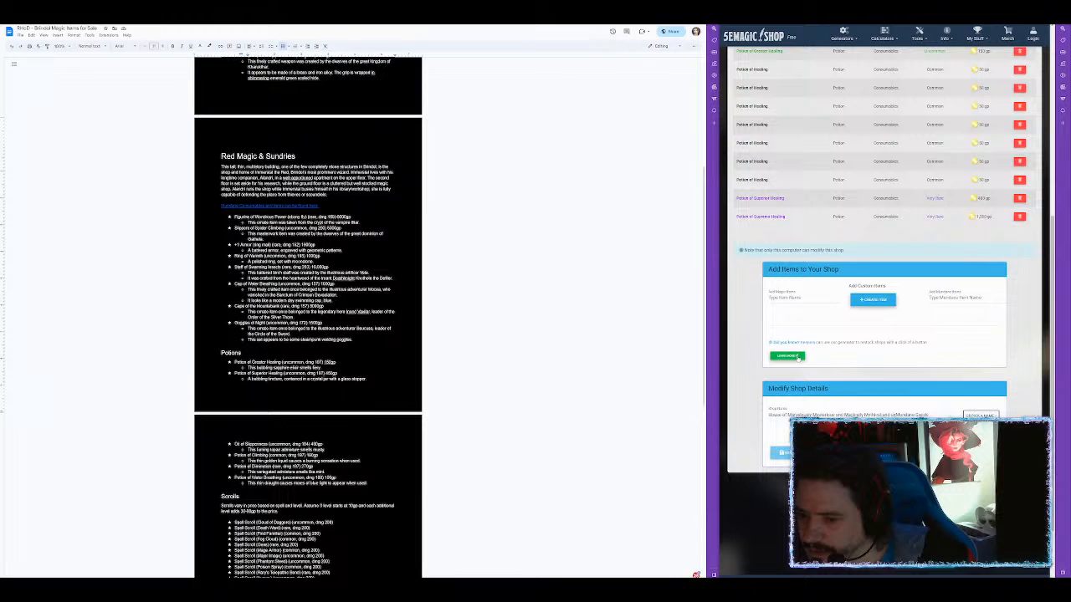
click(796, 357)
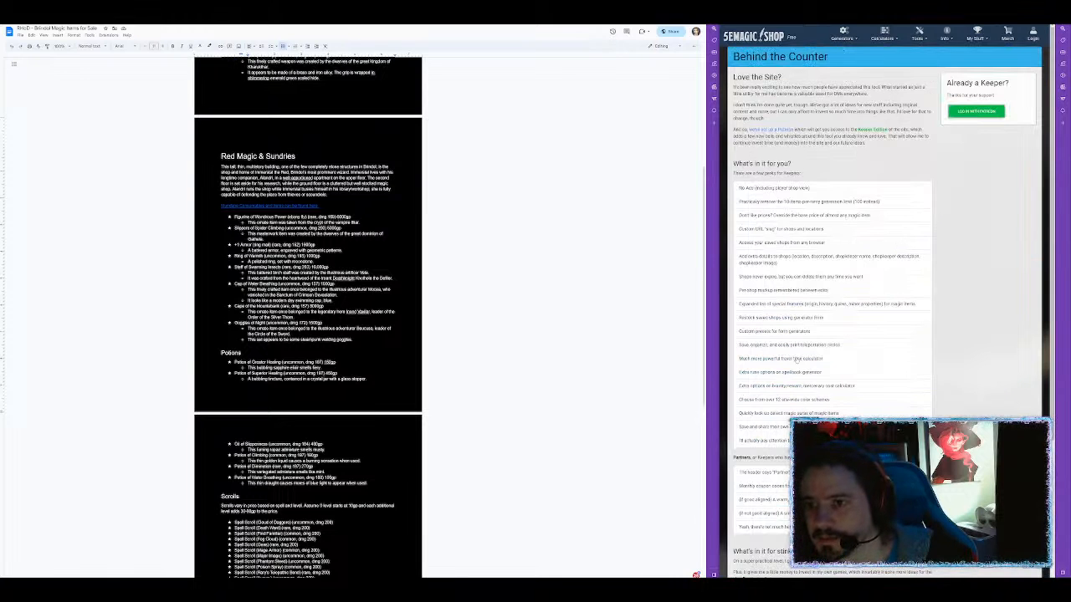
Try to register as a site supporter by authorizing the shop site's access to the account, and return to the saved shop.
scroll(831, 331, down, 3)
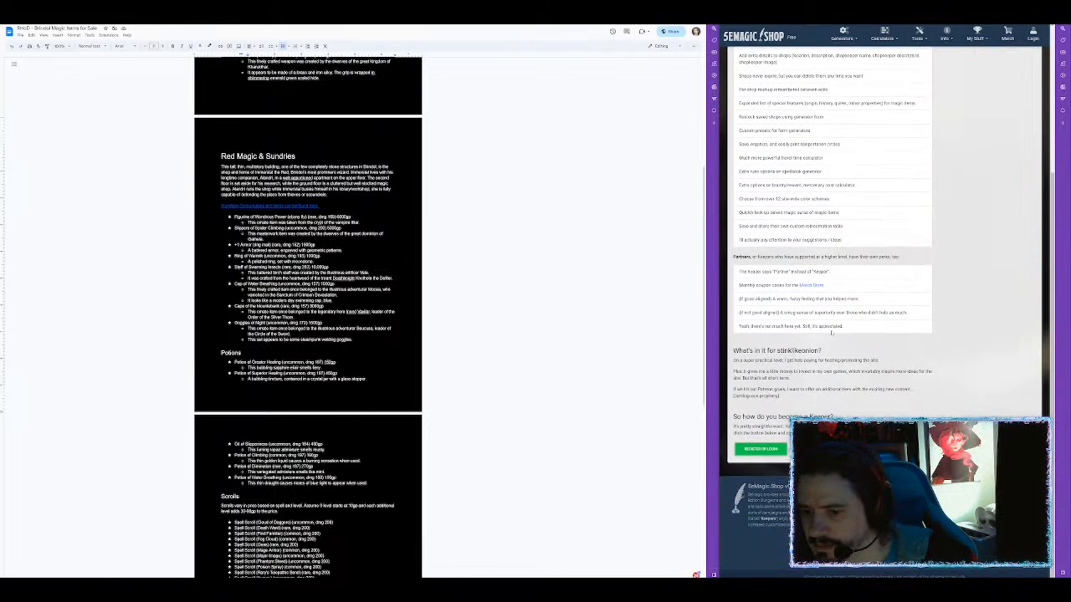
click(769, 450)
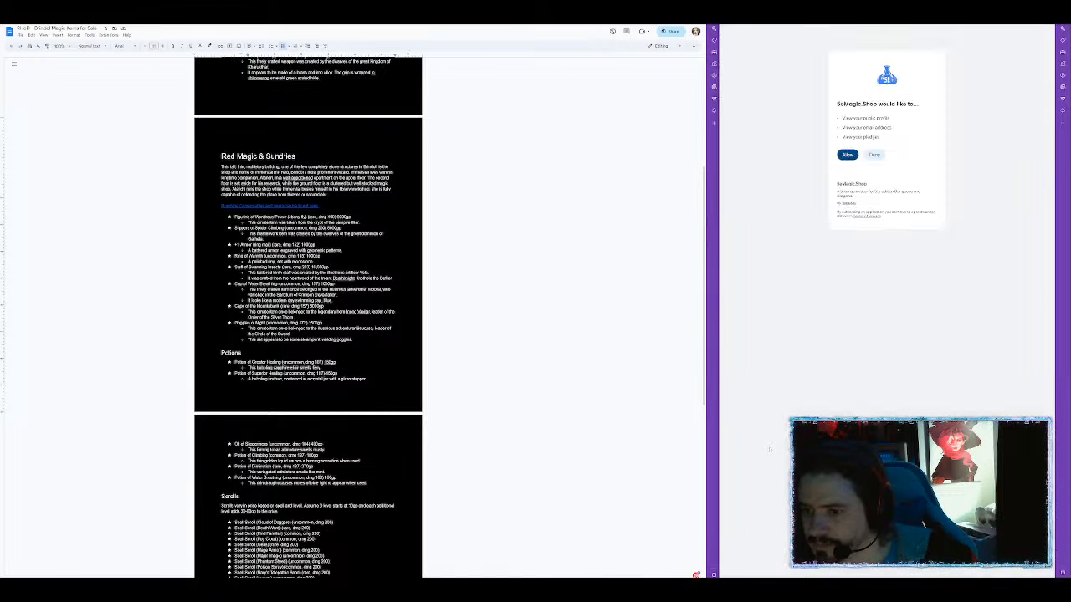
click(848, 153)
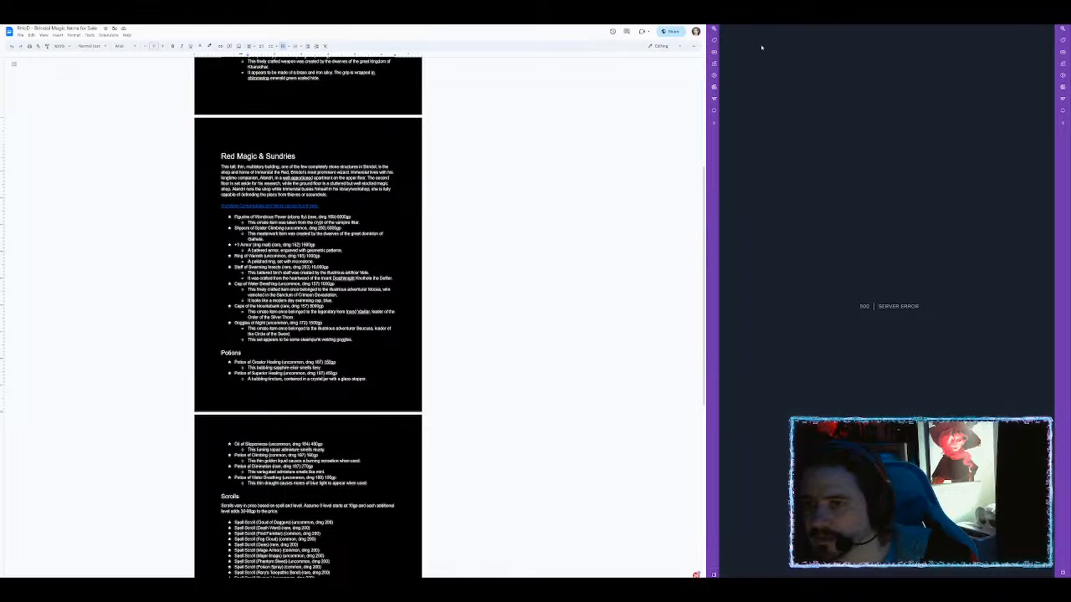
key(alt+Left)
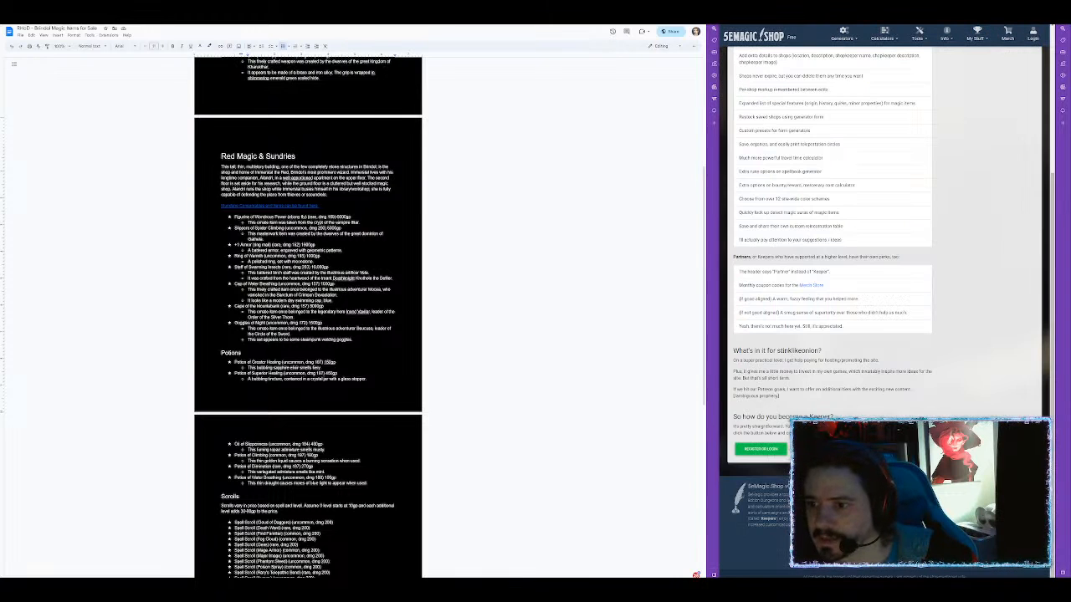
scroll(818, 217, up, 5)
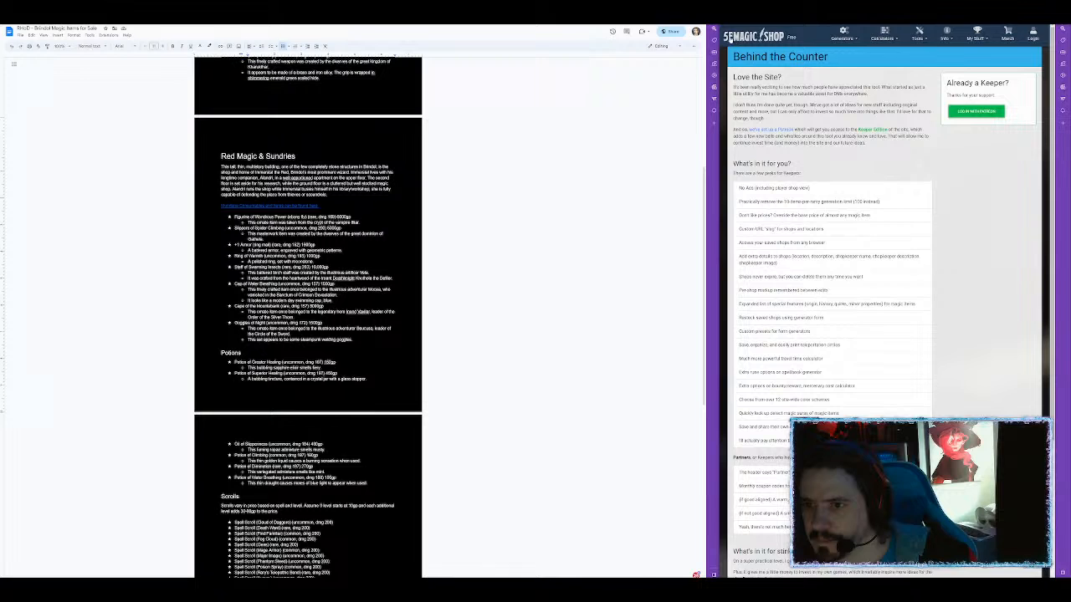
key(alt+Left)
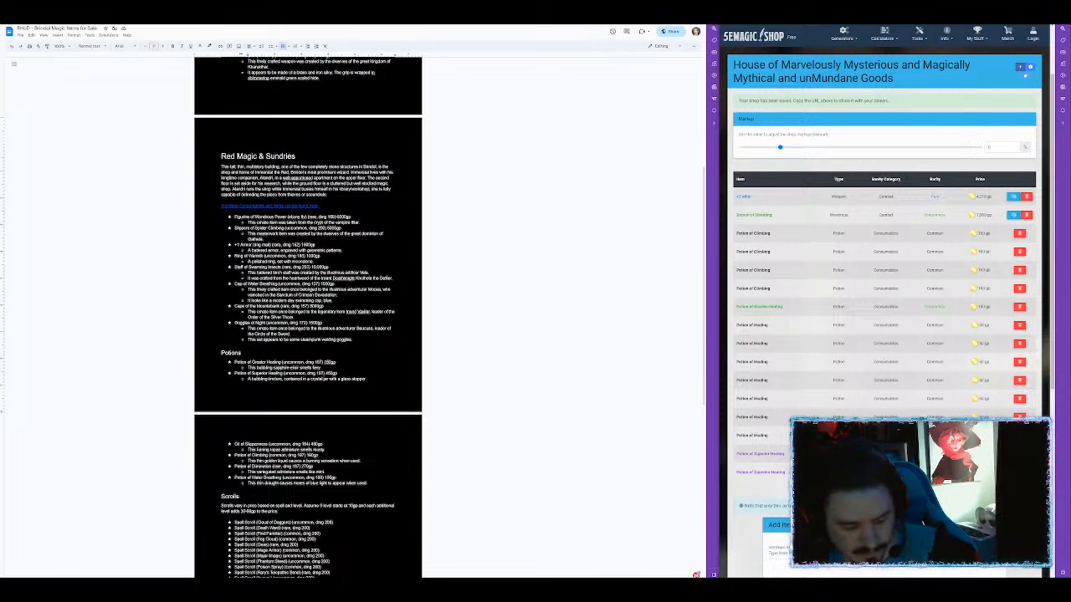
In the campaign DM notes, add a link to the House of Marvelously Mysterious goods shop as the first item under the Hammerfast holds entry.
key(ctrl+Tab)
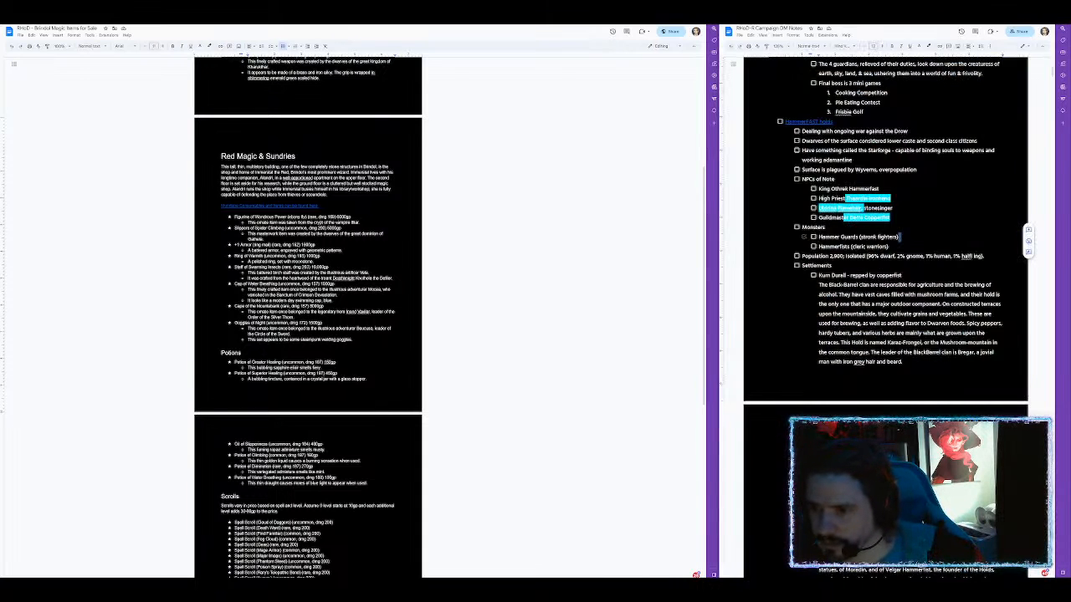
scroll(803, 237, up, 2)
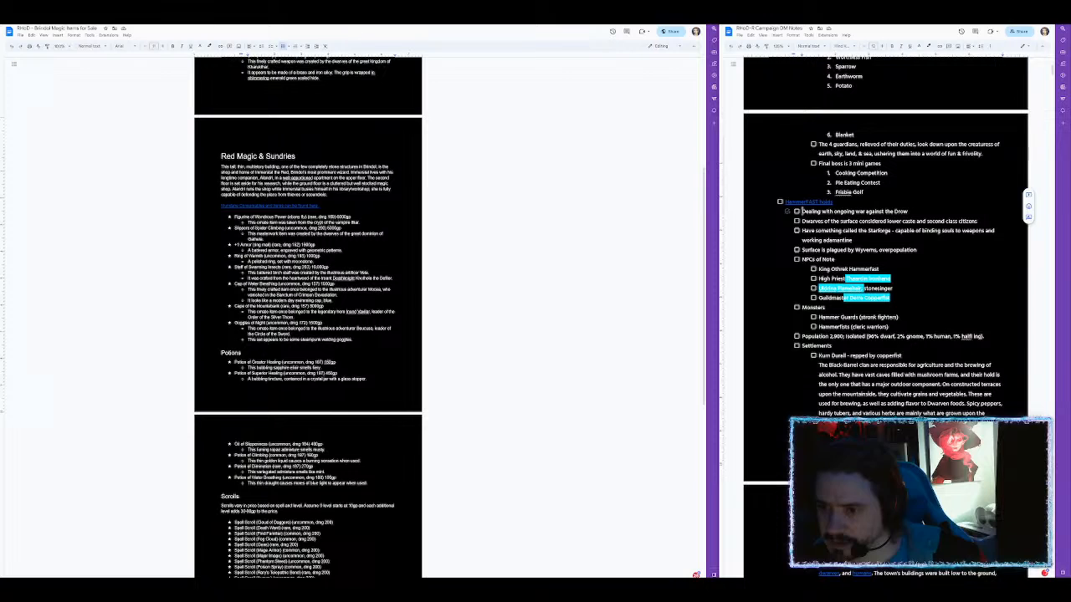
key(Return)
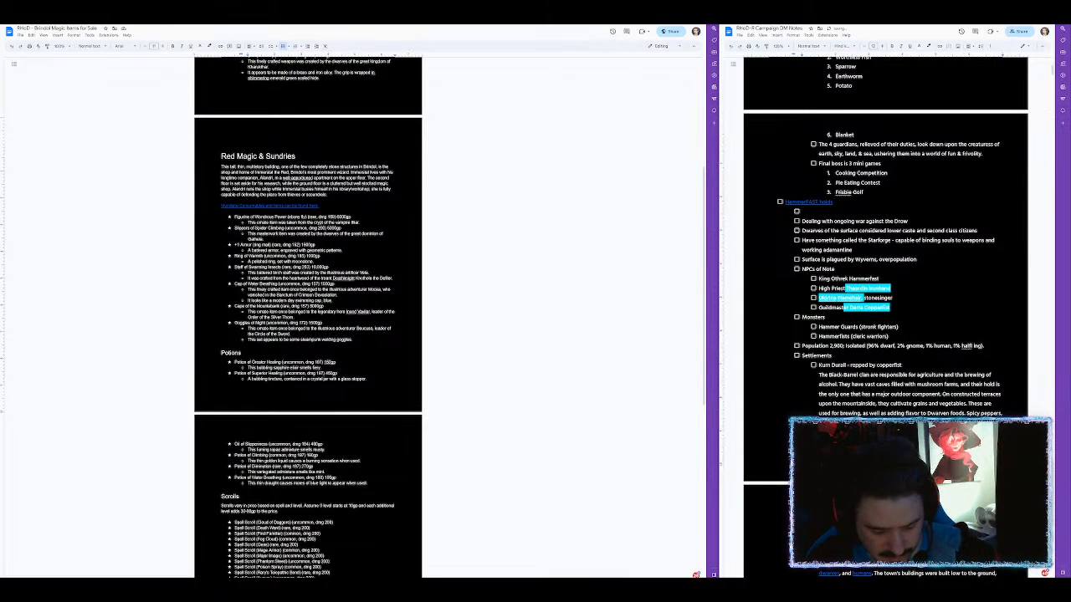
text(House of Marvelously Mysterious and Magically Mythical and Unmundane Goods (User-Generated Shop) — Magic Item Shop Generator (5emagic.shop))
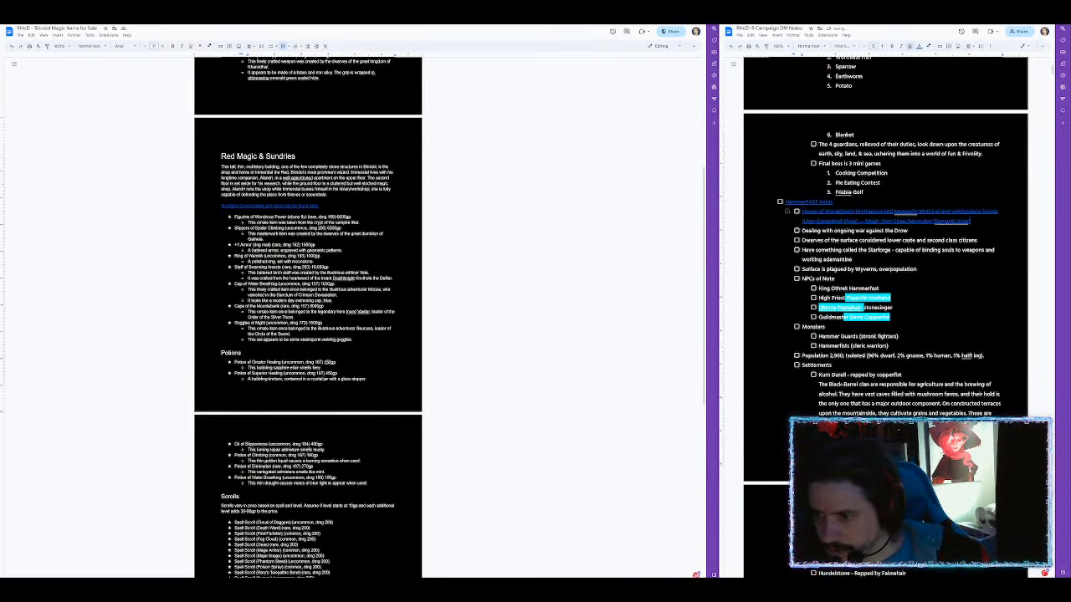
key(Return)
Return to the shop site, start a new magic shop generation, and apply the Large City preset.
key(ctrl+Tab)
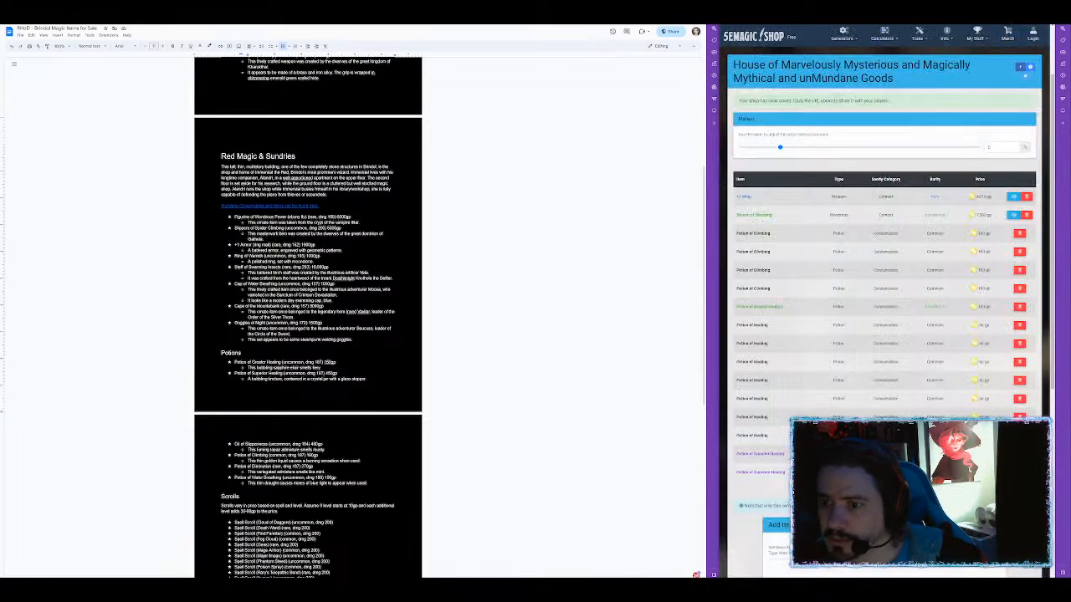
scroll(784, 390, down, 5)
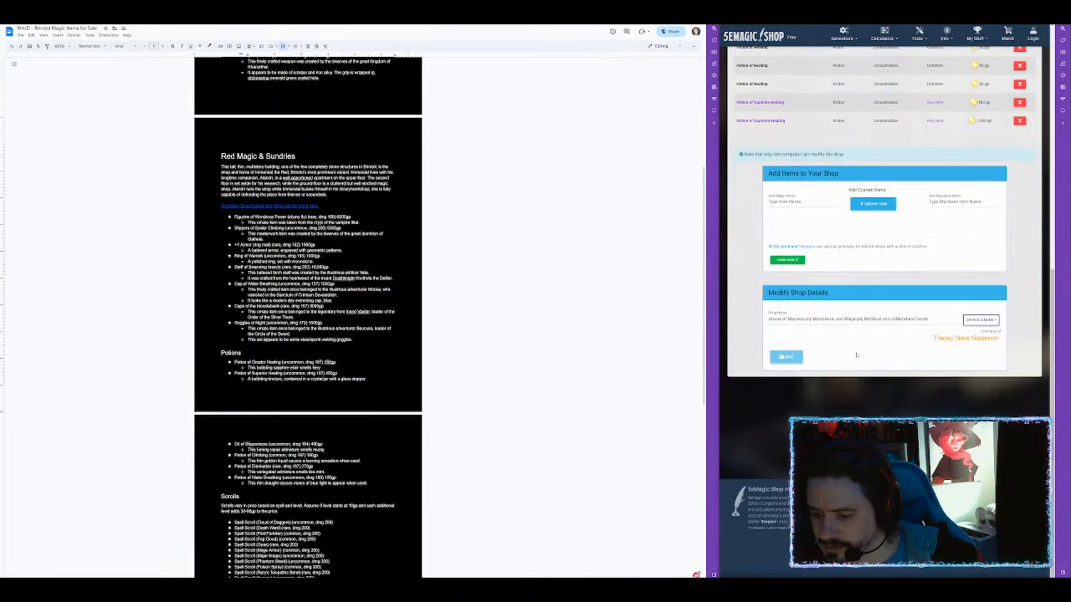
scroll(880, 224, up, 5)
click(843, 36)
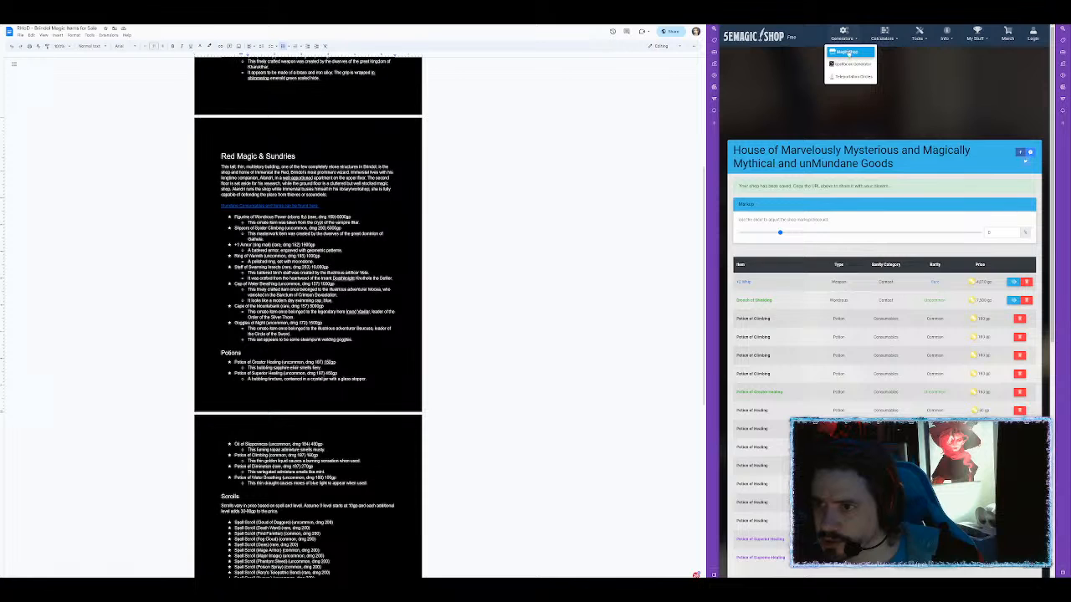
click(848, 53)
scroll(817, 210, down, 5)
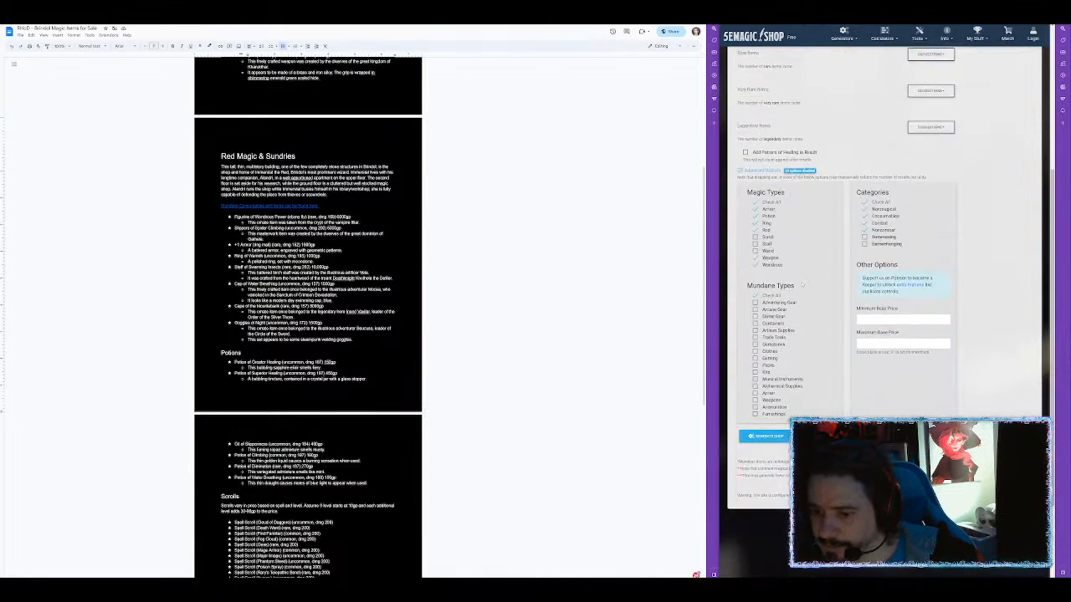
scroll(1003, 243, up, 5)
click(1004, 246)
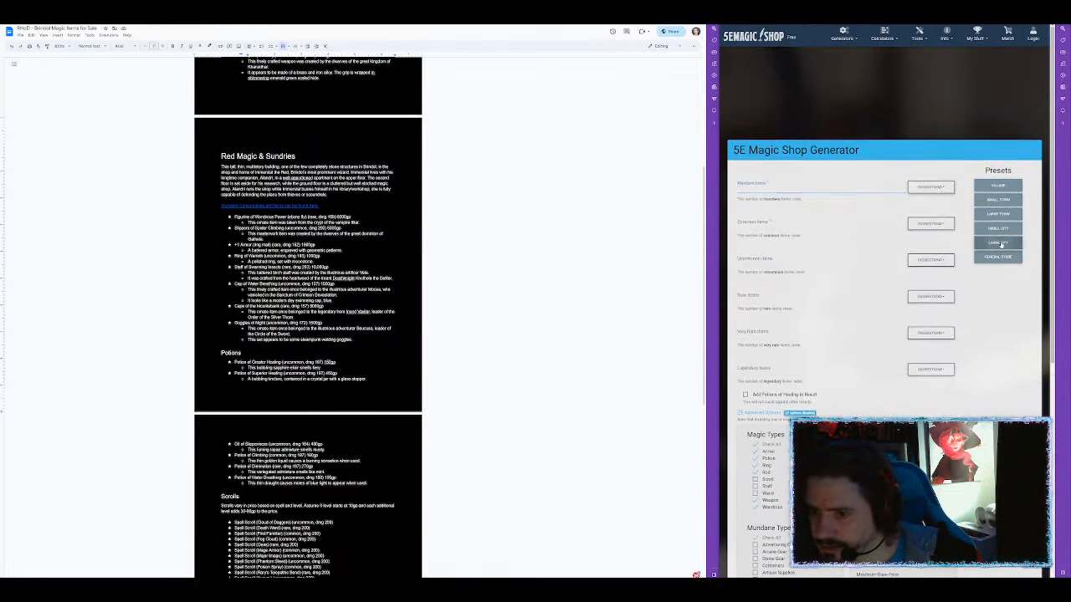
Exclude potions from the magic item types of the new shop.
scroll(817, 235, down, 3)
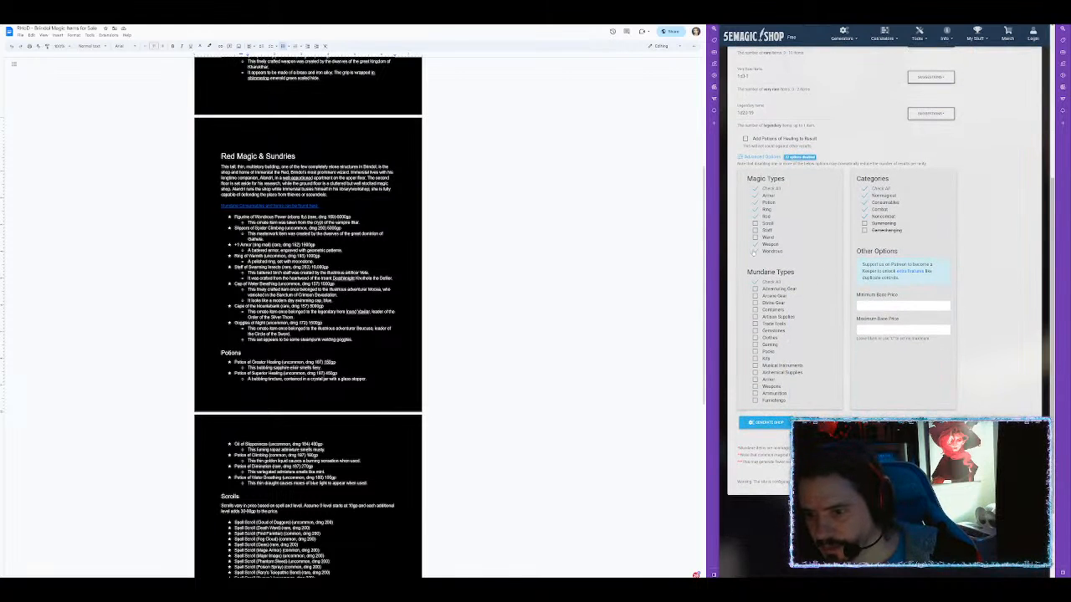
click(755, 236)
click(754, 216)
click(756, 209)
click(755, 202)
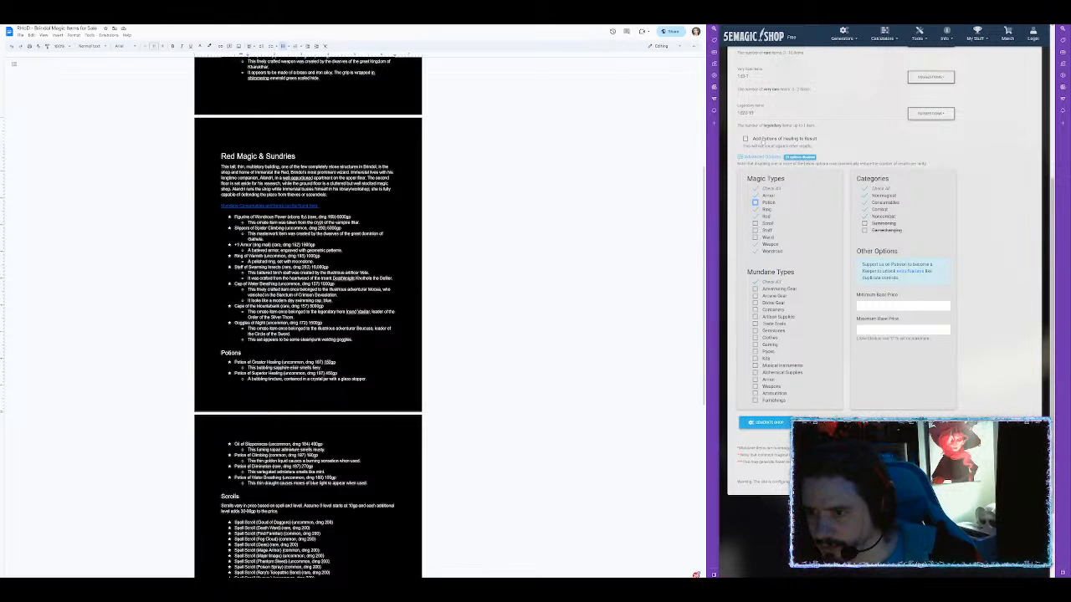
Generate a shop inventory from these settings, review its items, and return to the generator form.
click(765, 422)
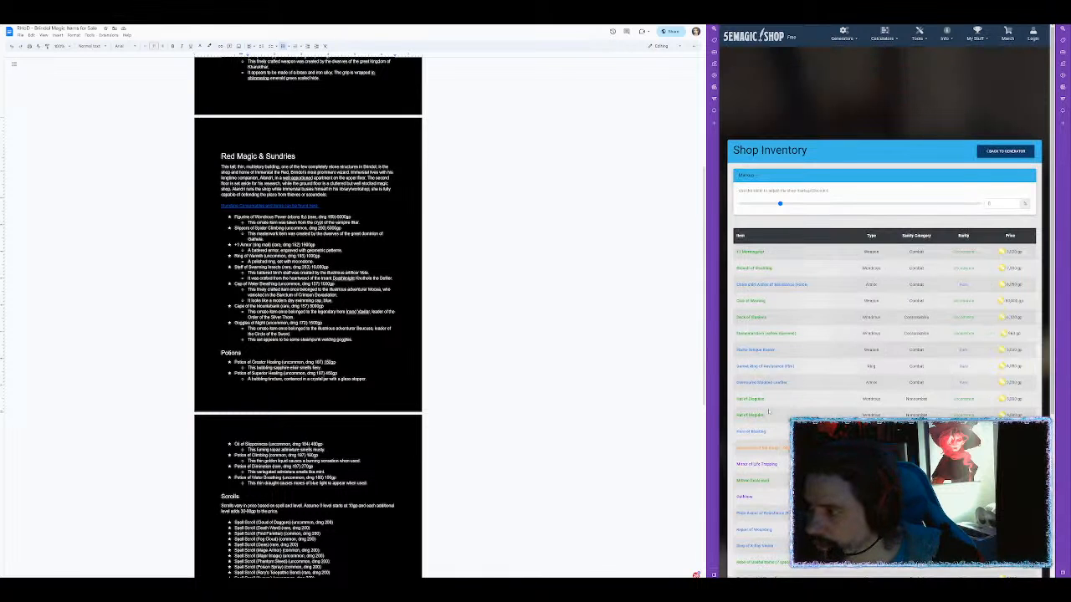
scroll(826, 290, down, 3)
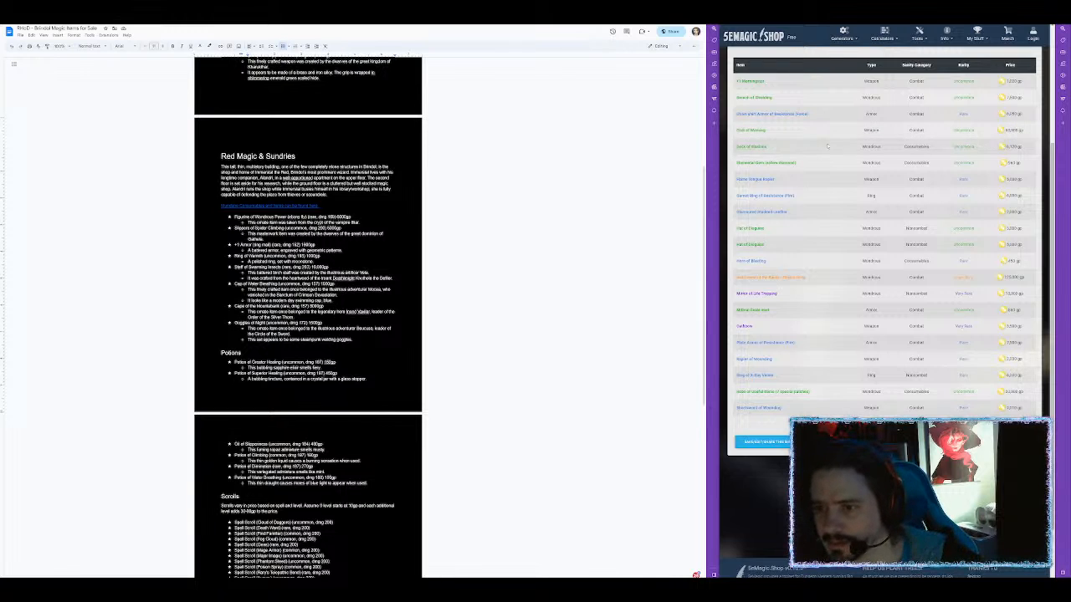
click(777, 443)
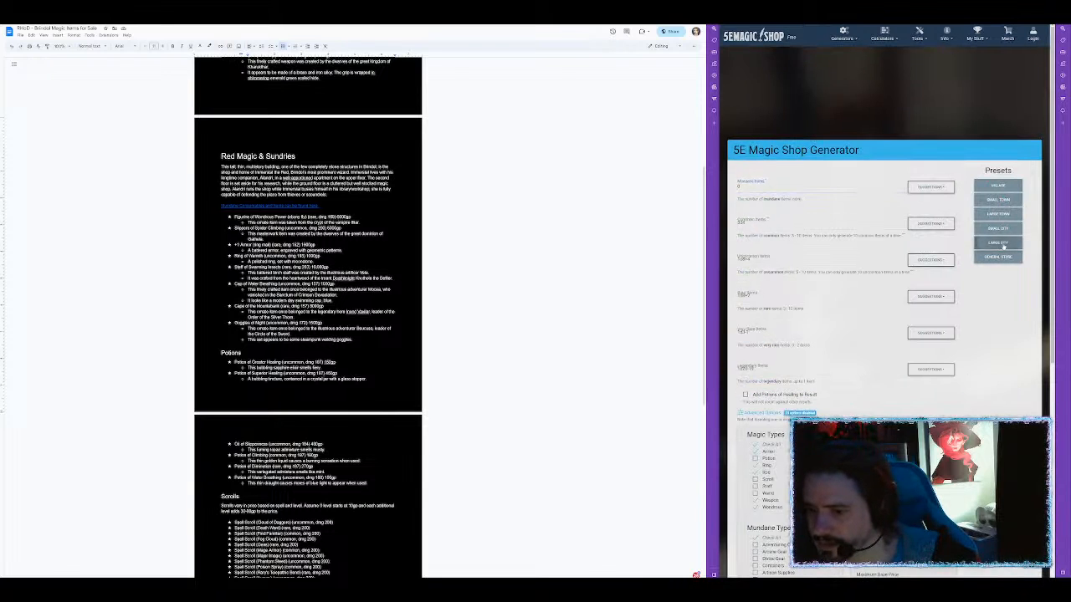
Reapply the Large City preset, and set the uncommon items to roll two dice and the common items four dice.
click(997, 241)
scroll(962, 251, down, 2)
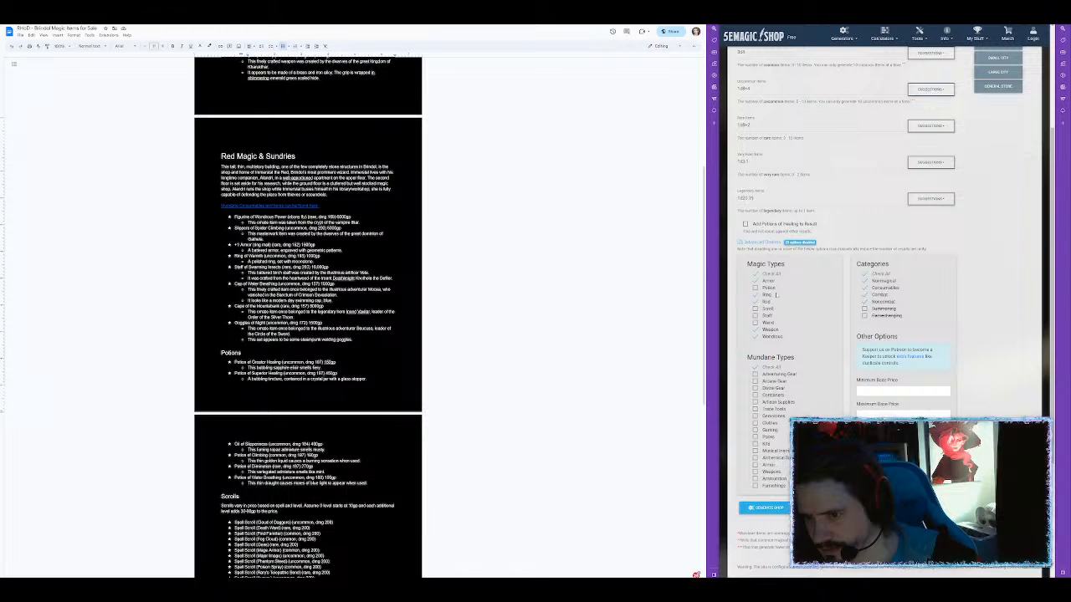
scroll(767, 198, up, 1)
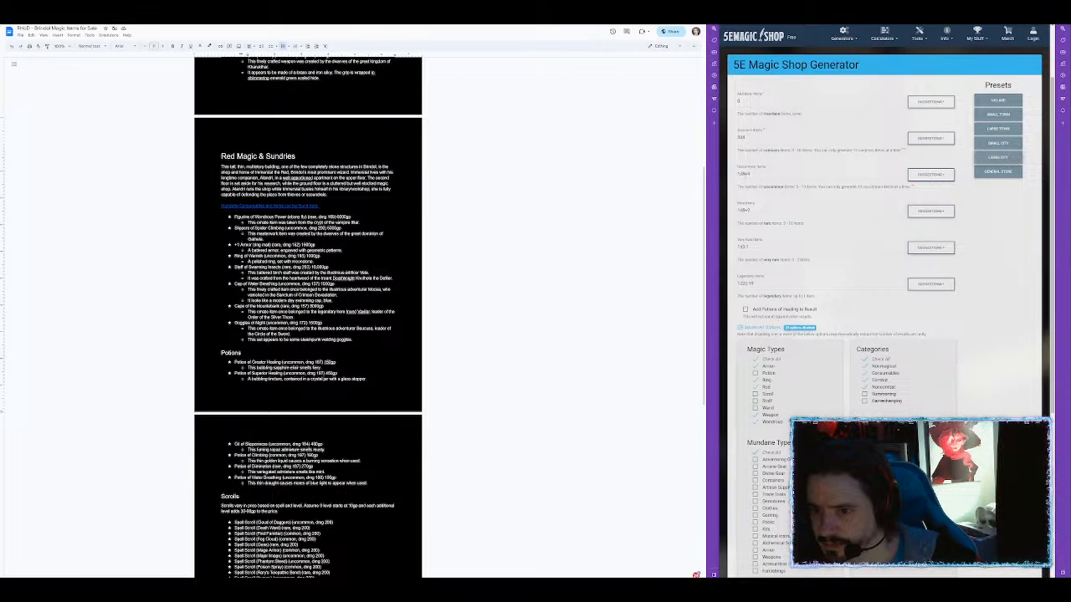
double_click(740, 174)
text(2)
double_click(740, 137)
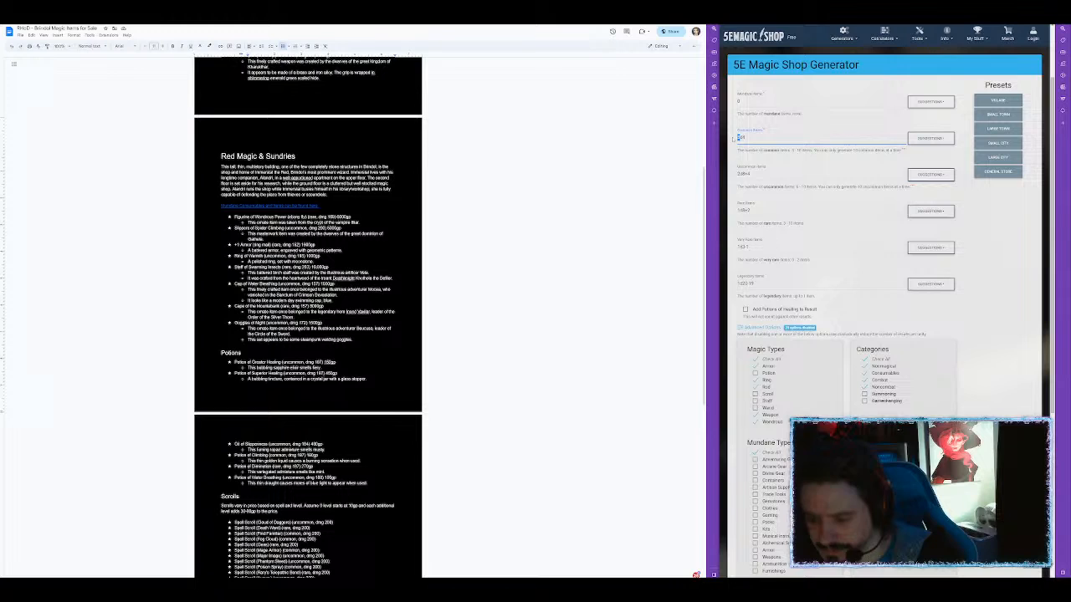
text(4)
Set the rare and very rare items to roll two dice each and the number of legendary items to 2.
double_click(739, 210)
text(2)
double_click(739, 247)
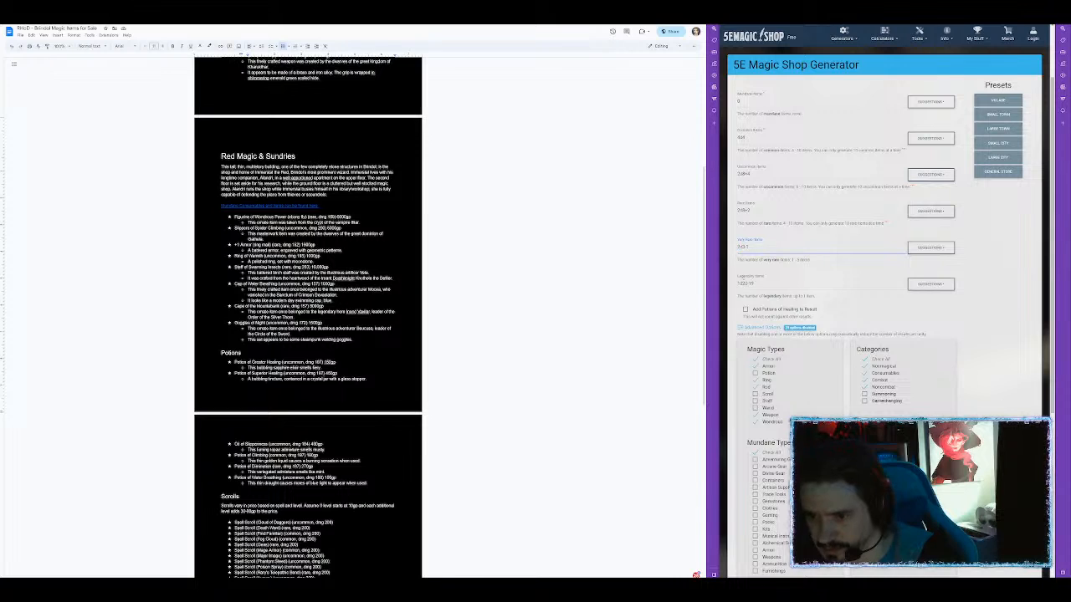
double_click(745, 284)
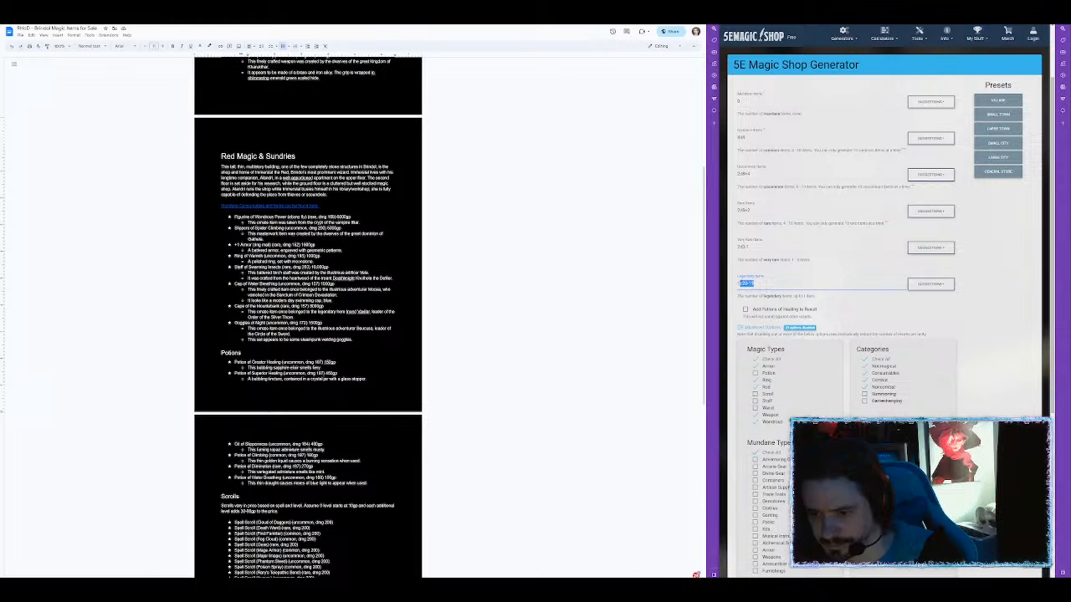
text(2)
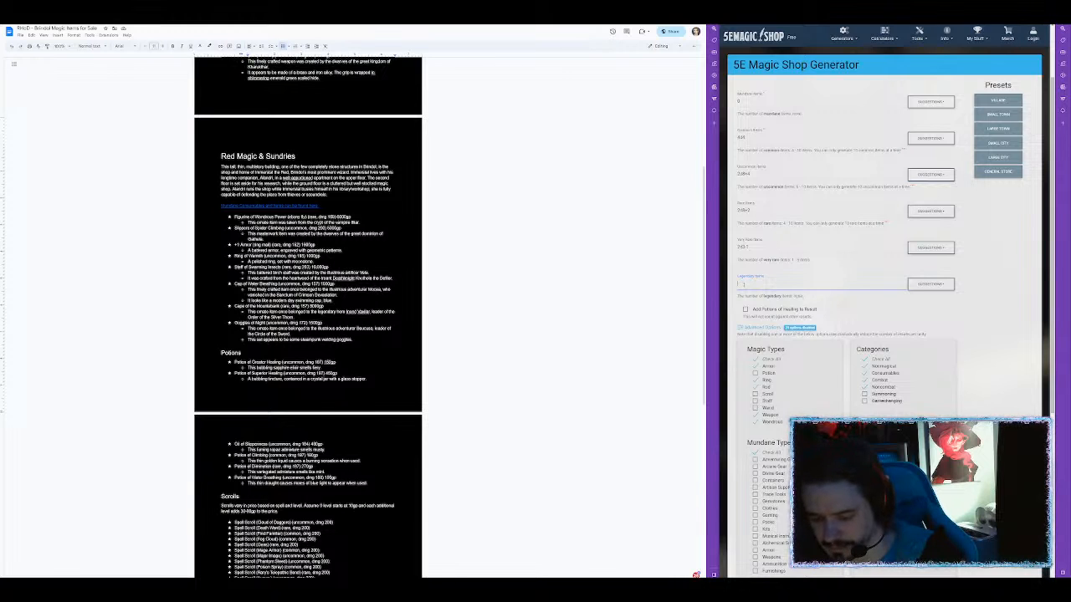
click(795, 386)
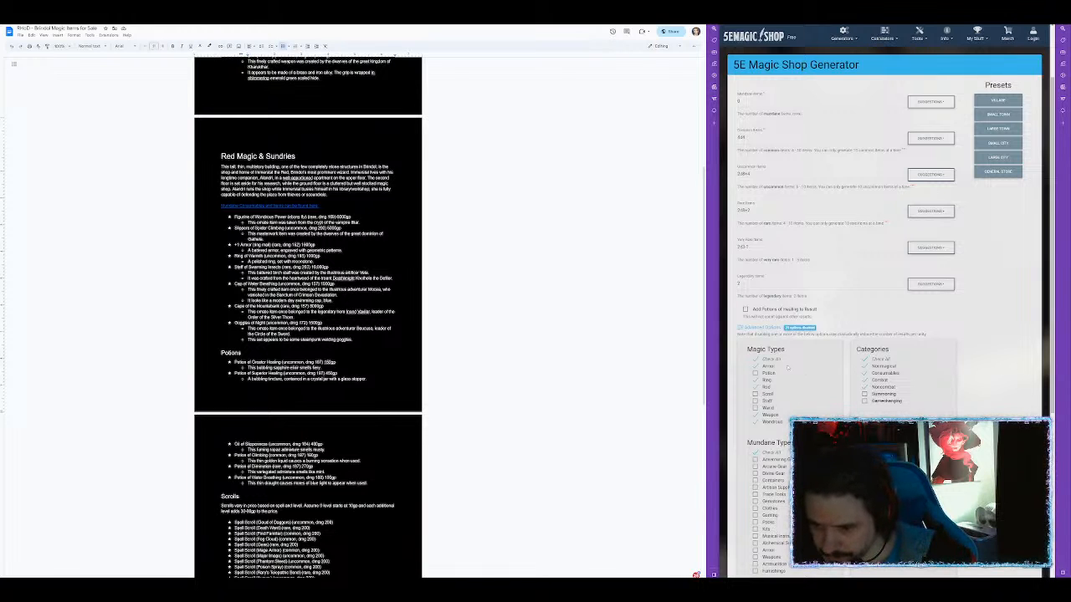
Generate the larger shop inventory, review its items, and save it as the shareable shop The Brass Elemental.
scroll(787, 367, down, 3)
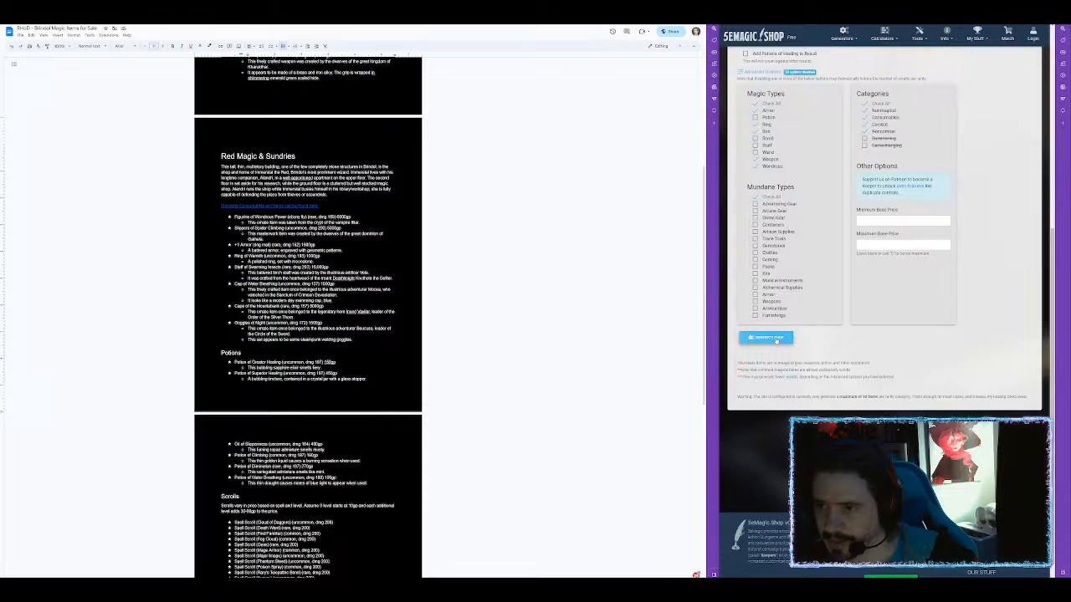
click(776, 339)
scroll(837, 278, down, 5)
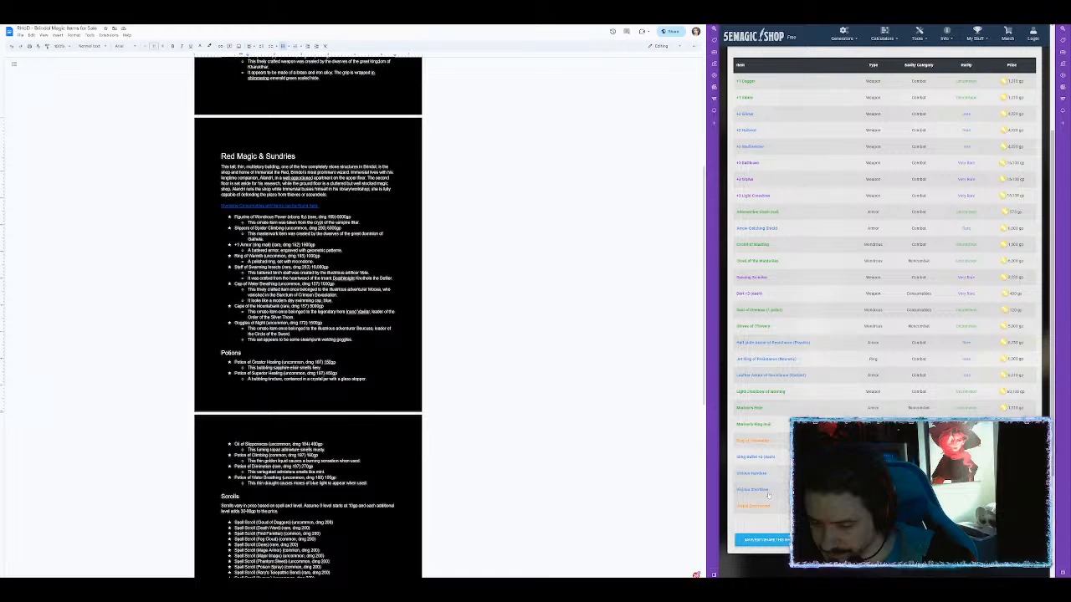
click(777, 542)
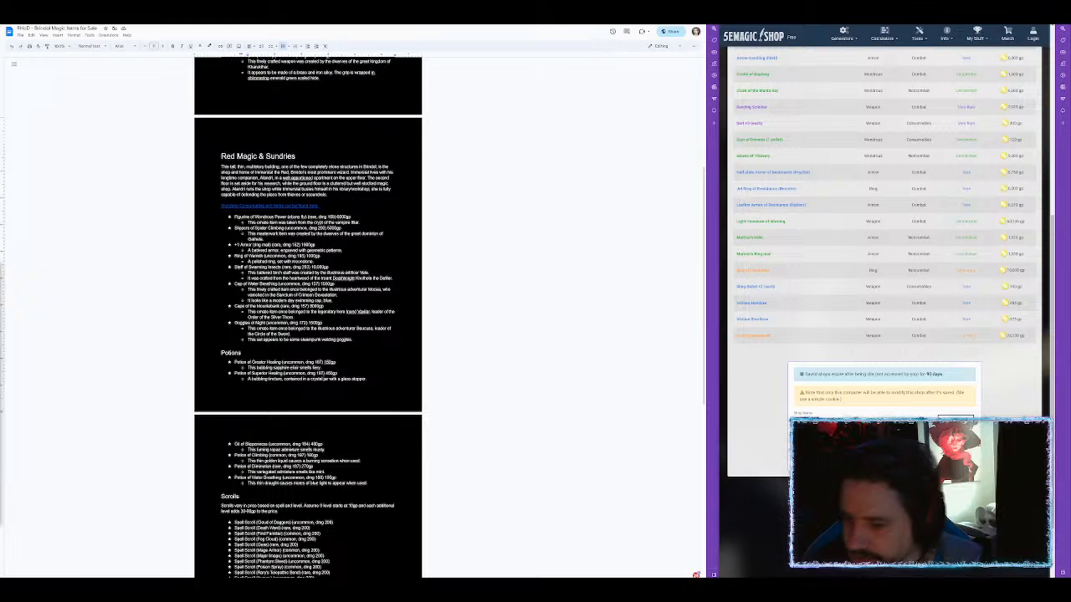
key(Return)
Remove the Cloak of the Manta Ray and the very rare darts from The Brass Elemental's inventory.
scroll(872, 264, down, 5)
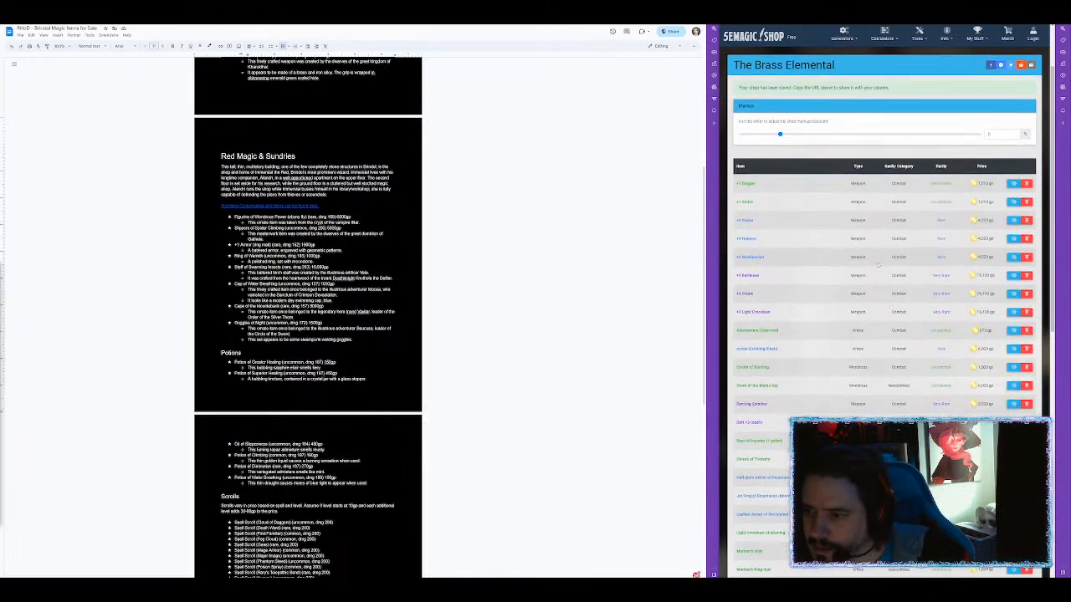
scroll(896, 217, down, 1)
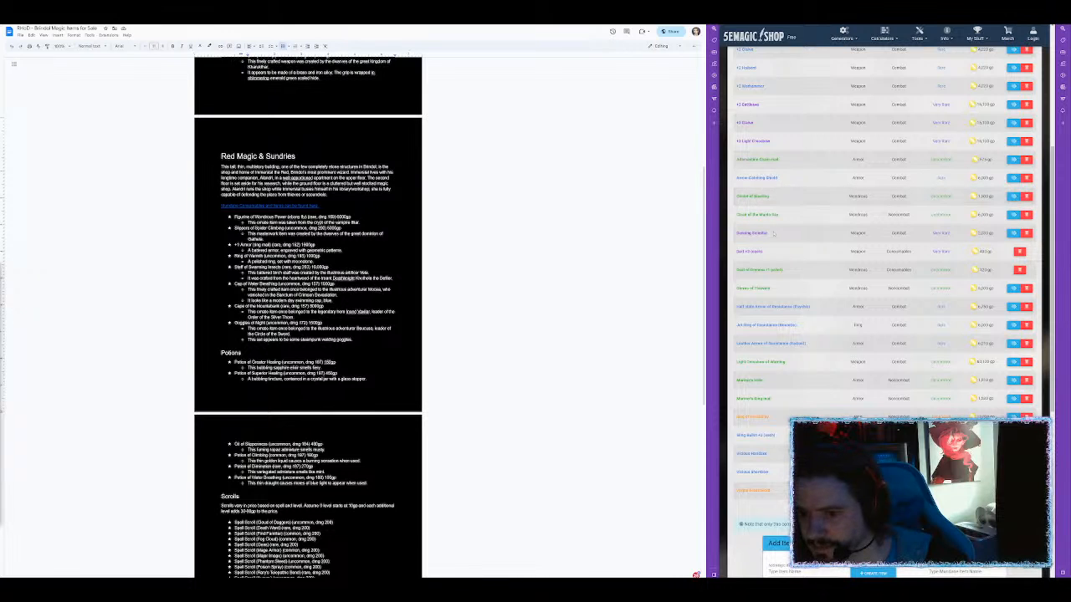
click(1027, 215)
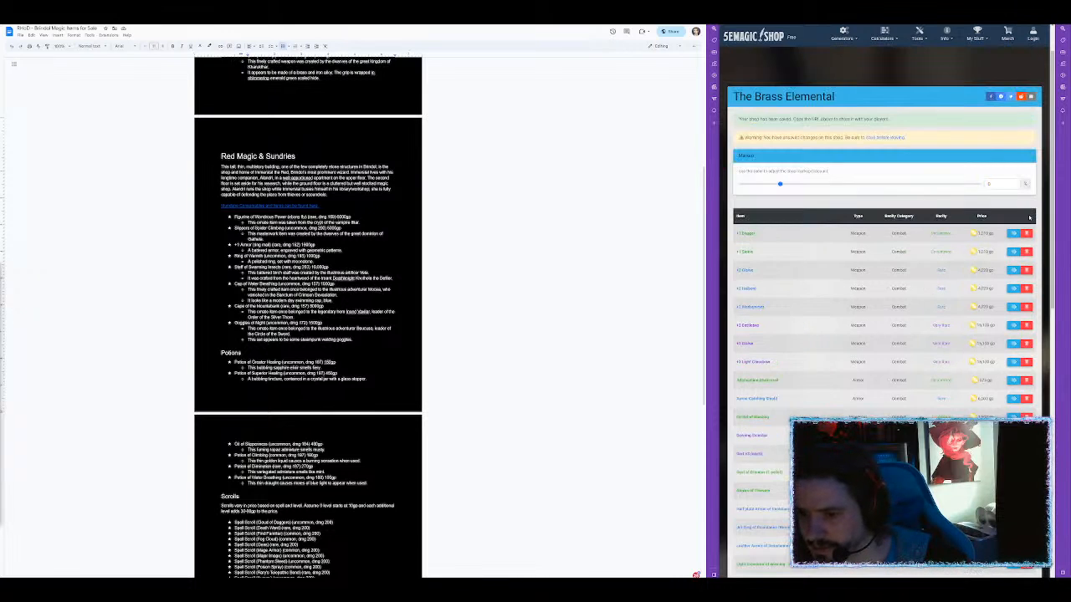
scroll(925, 261, down, 3)
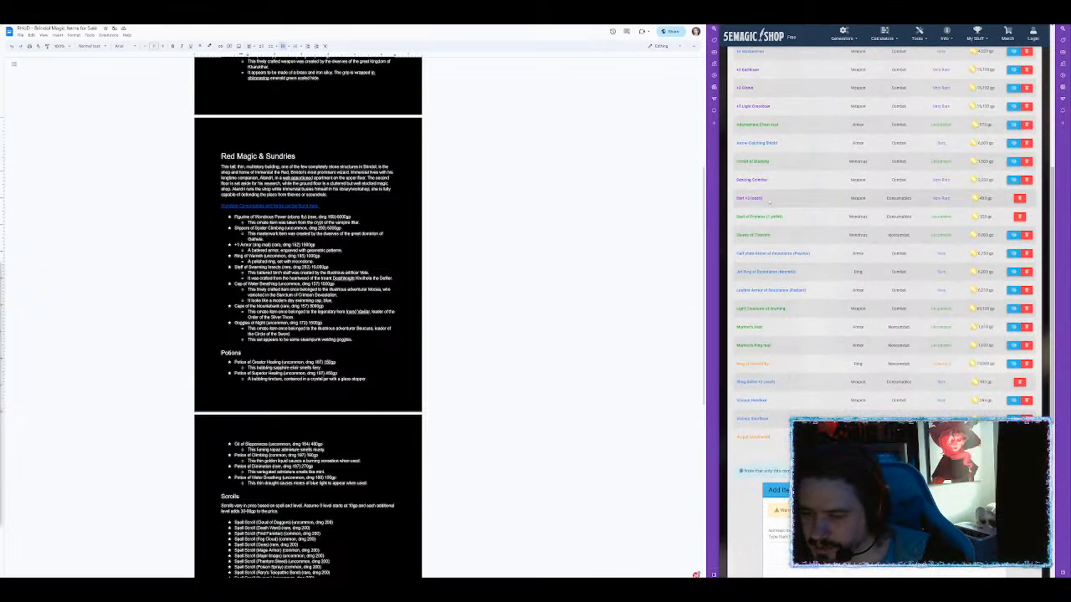
click(1019, 200)
scroll(818, 224, down, 5)
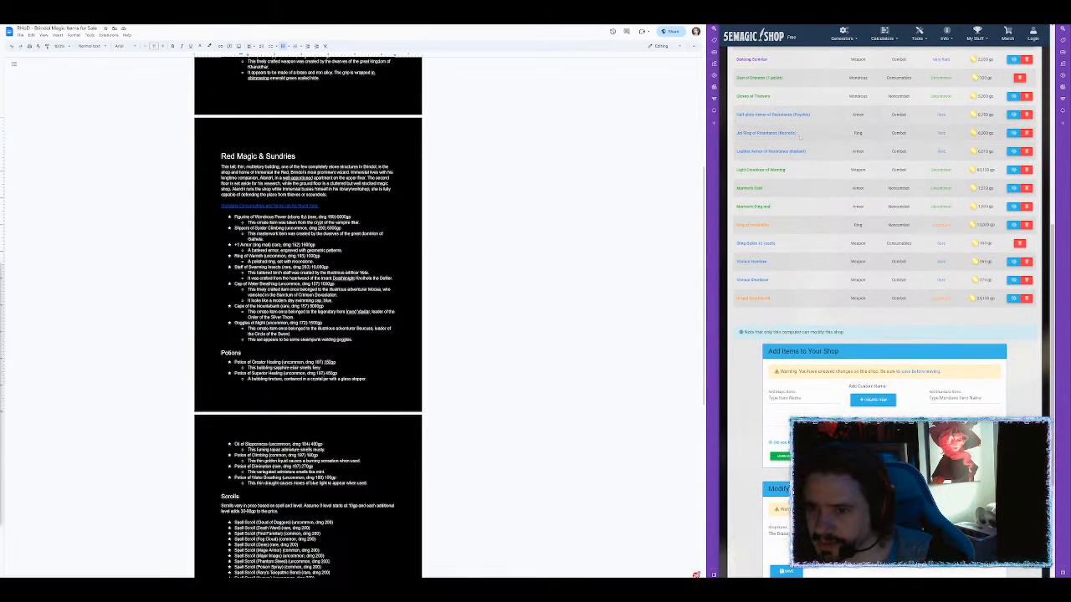
Remove the two Mariner's armor items from The Brass Elemental's inventory.
click(1027, 189)
scroll(995, 190, down, 10)
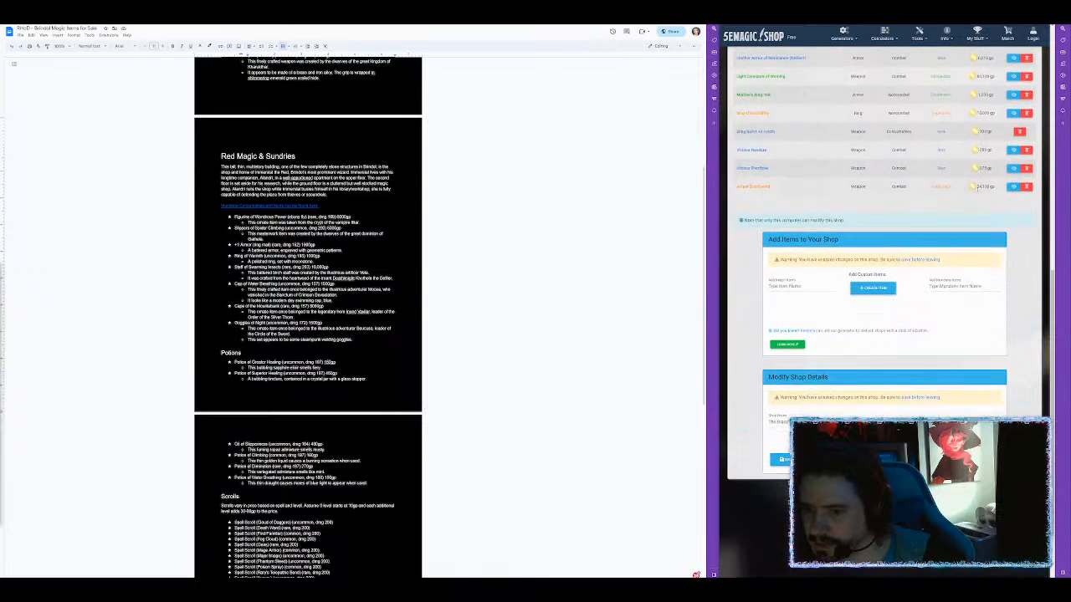
click(1027, 93)
scroll(1027, 97, down, 10)
scroll(1035, 261, up, 3)
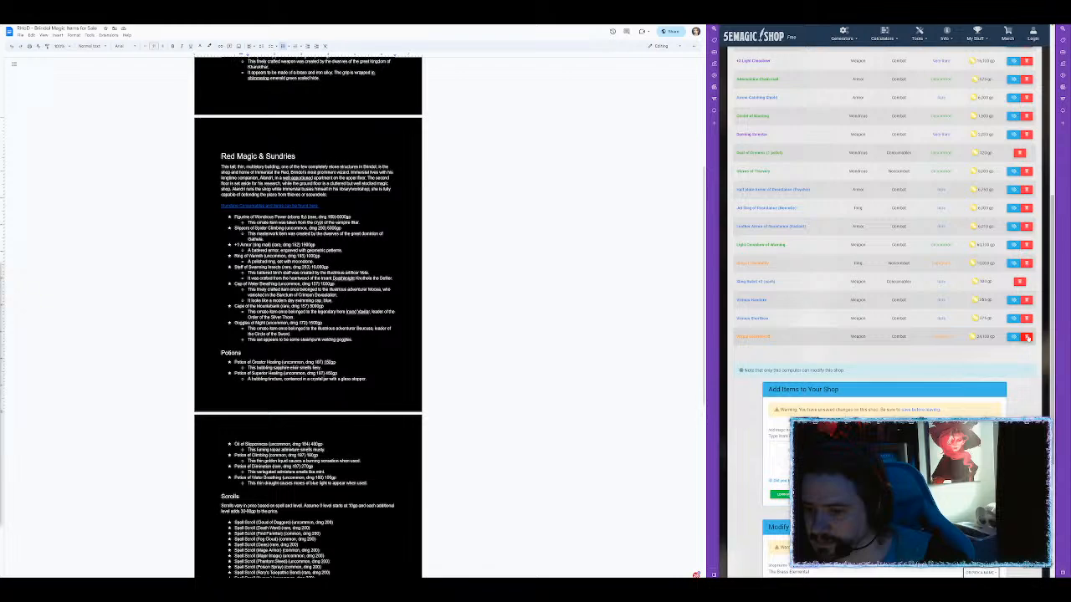
Remove the legendary weapon at the end of the list and the +2 sling bullets from the shop, and review the remaining items.
click(1028, 336)
scroll(937, 311, down, 10)
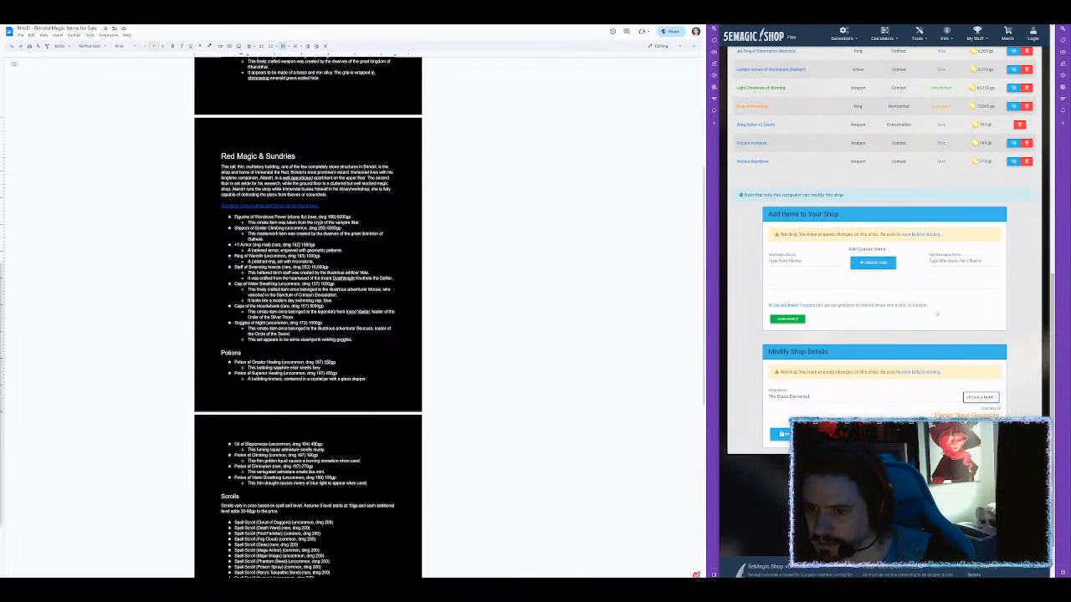
scroll(938, 312, up, 2)
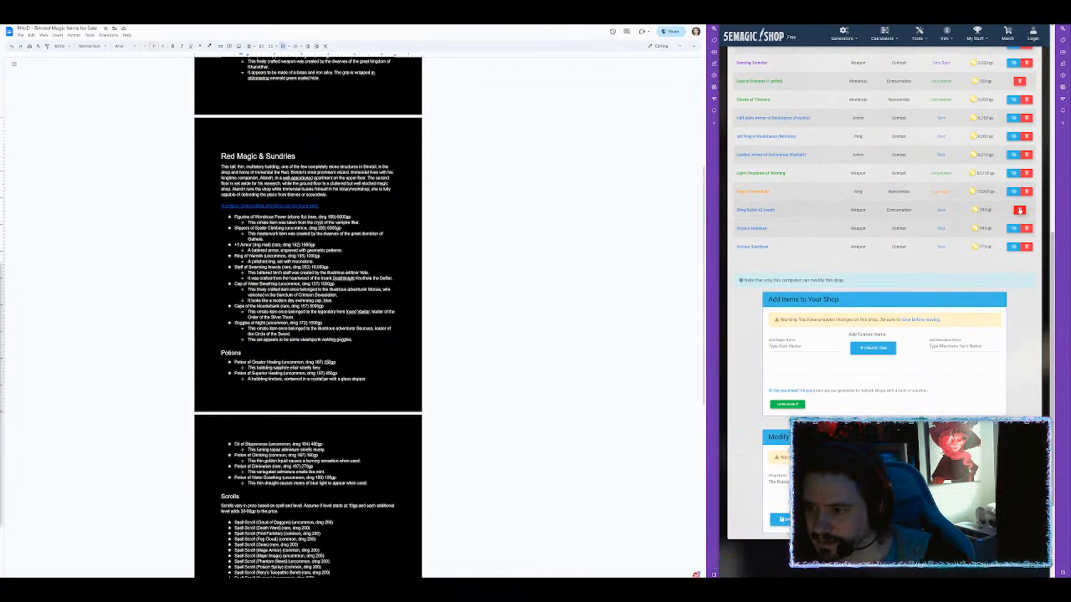
click(1021, 214)
scroll(920, 219, down, 5)
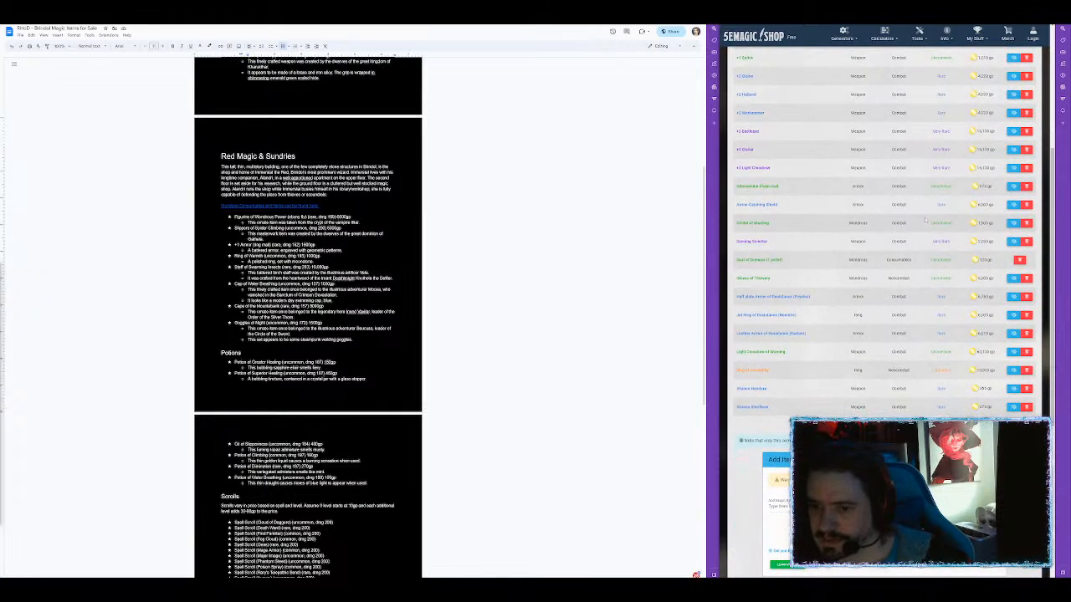
scroll(912, 221, up, 3)
scroll(899, 221, down, 2)
scroll(899, 220, down, 5)
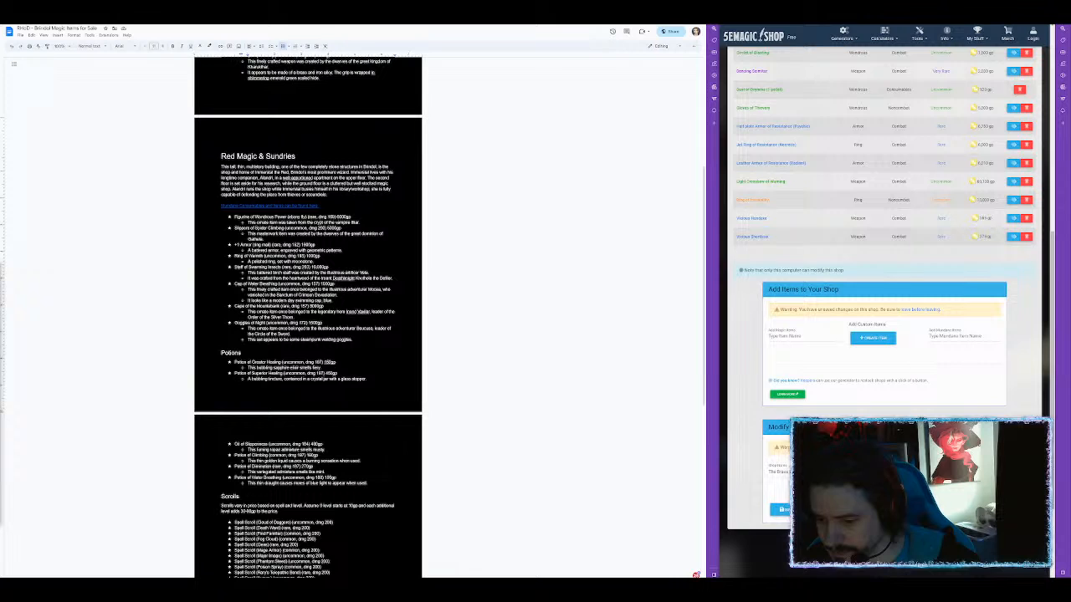
Switch to the campaign DM notes and add a link to The Brass Elemental shop below the existing shop link under Hammerfast Holds.
scroll(887, 302, up, 10)
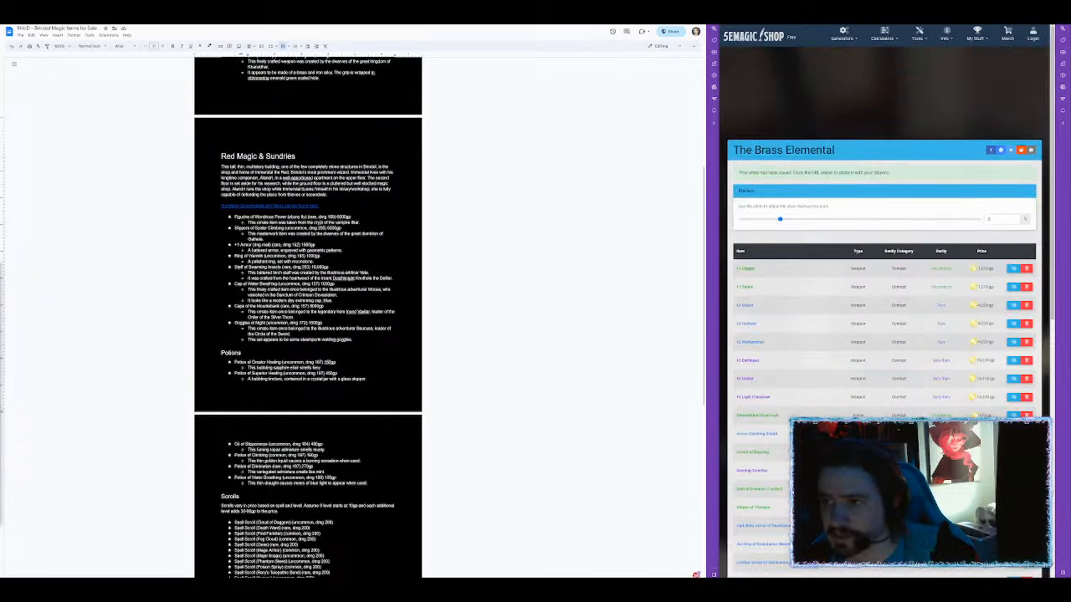
key(ctrl+Tab)
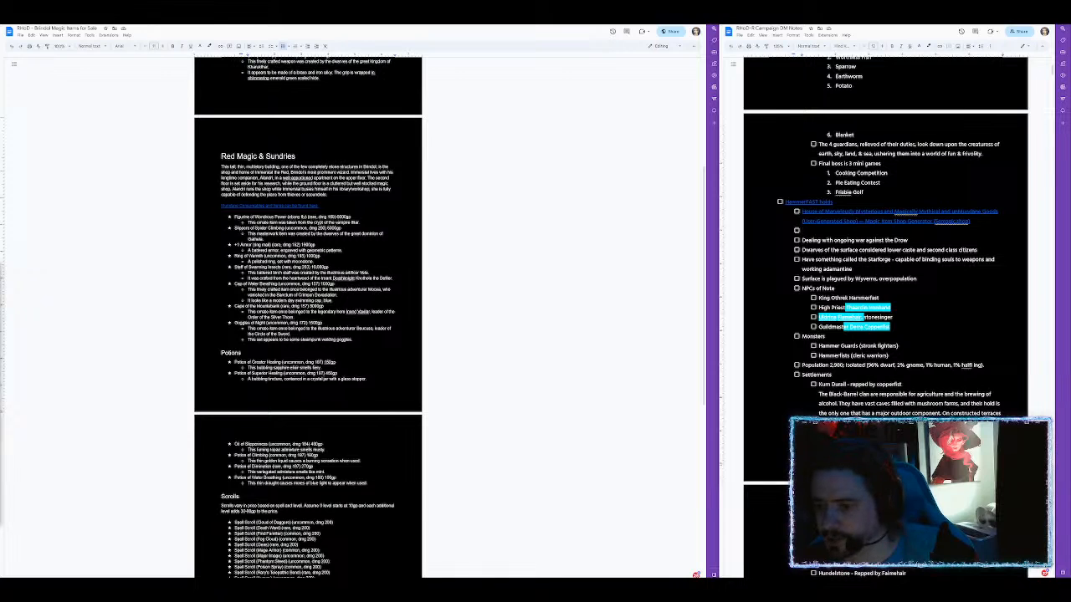
text(The Brass Elemental (User-Generated Shop) — Magic Item Shop Generator (Remastered))
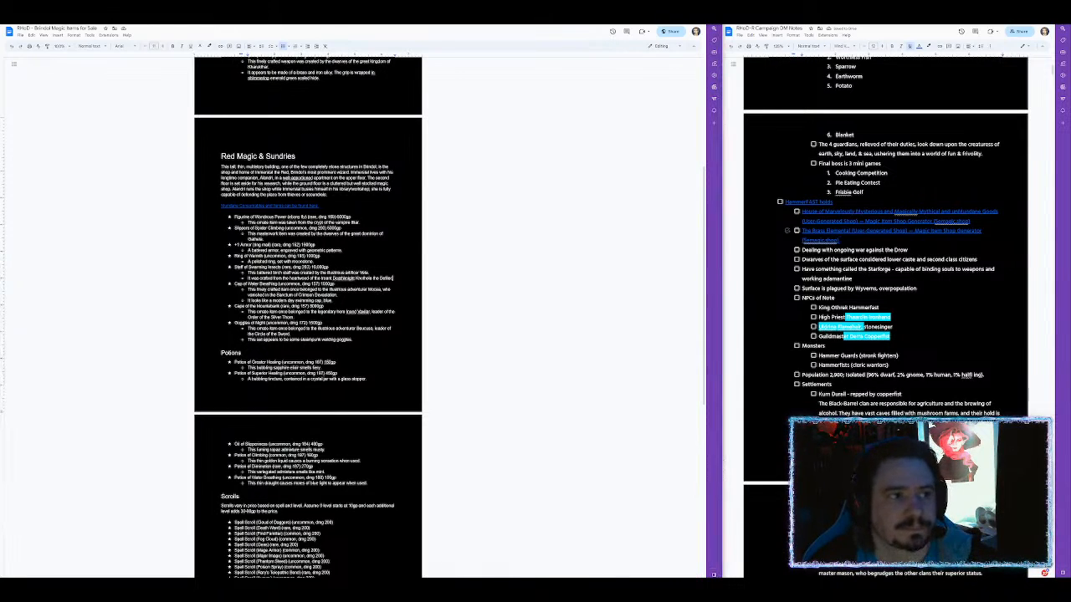
Switch to the virtual tabletop, close the Brindol journal, bring the eastern region of the map into view, and display the scene list.
key(alt+Tab)
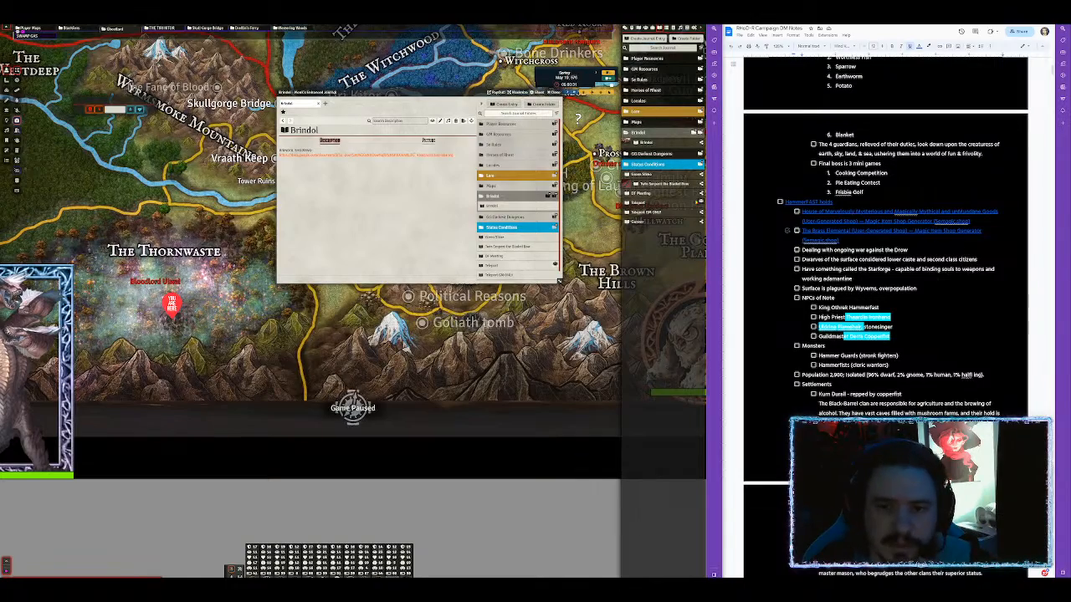
drag(558, 281, 557, 134)
key(Escape)
drag(465, 157, 235, 270)
scroll(437, 314, down, 3)
click(641, 28)
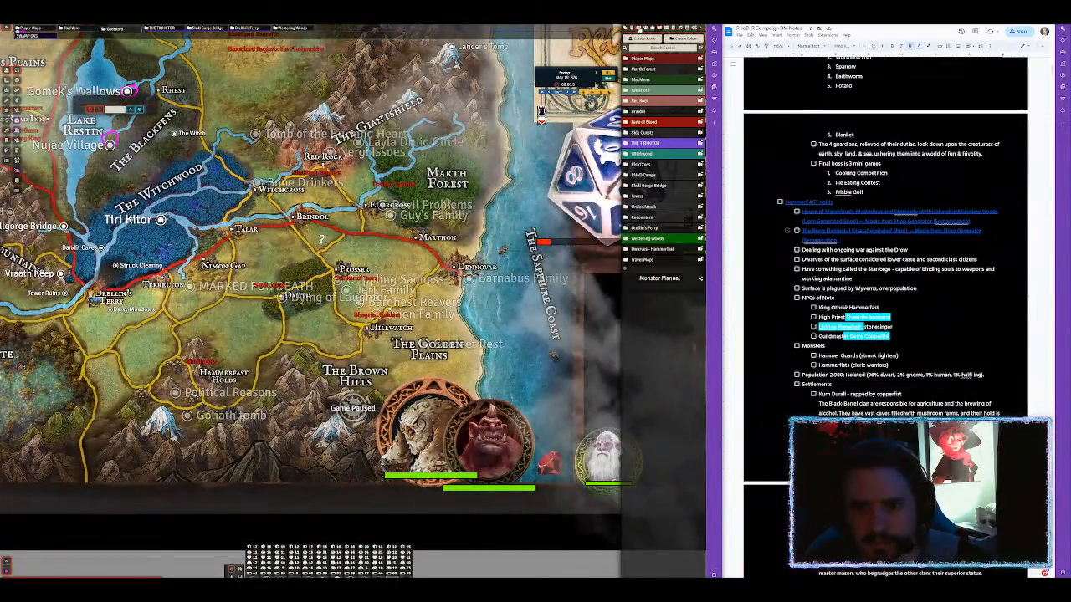
Open Red Hand of Doom.pdf beside the map, go to the Part Four bookmark, and hide the bookmarks.
key(super)
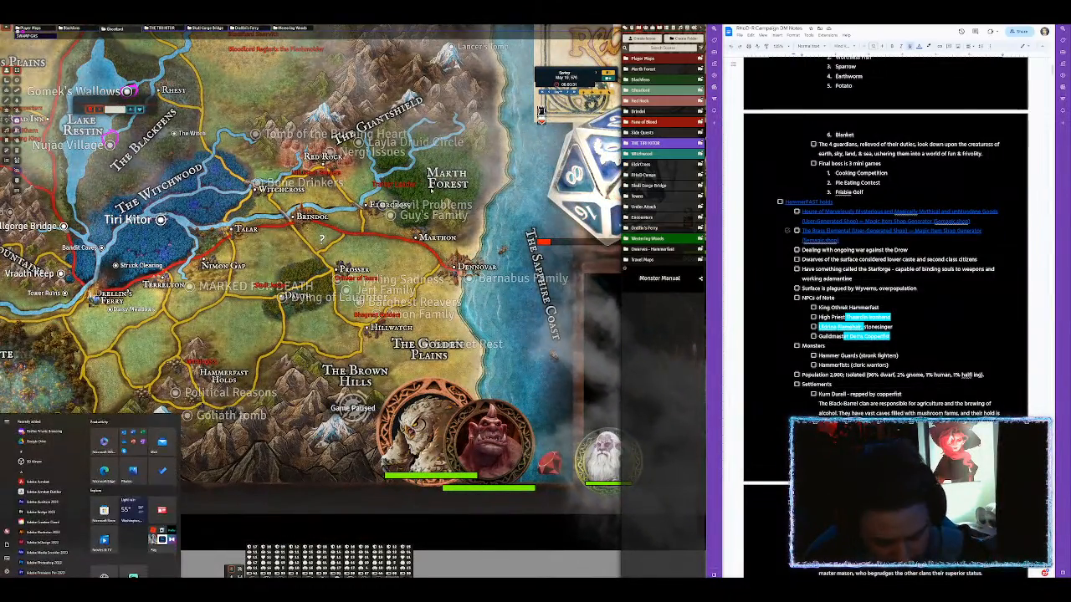
text(red h)
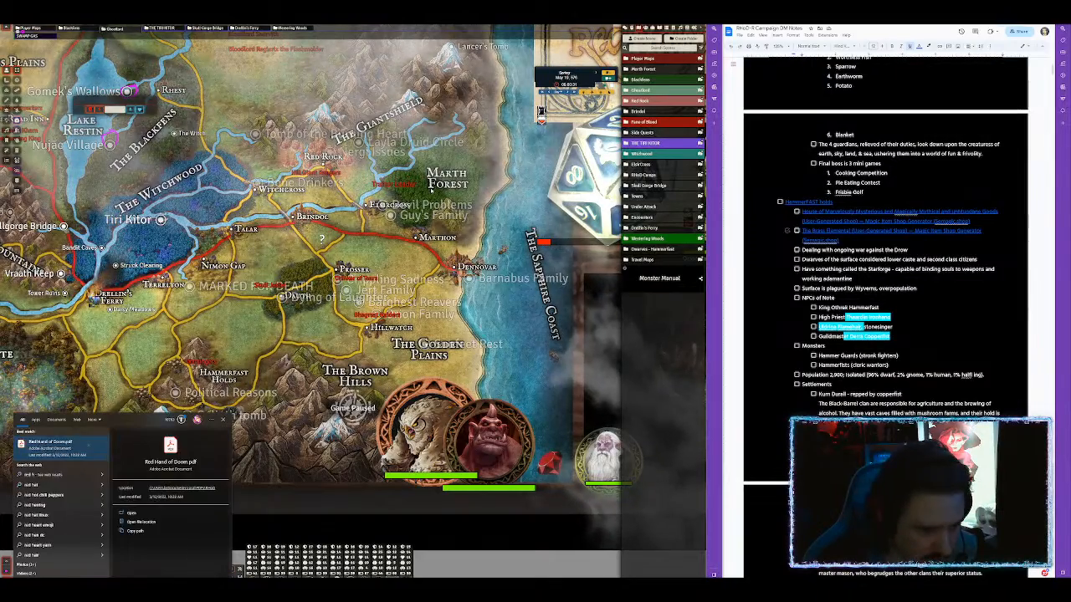
key(Return)
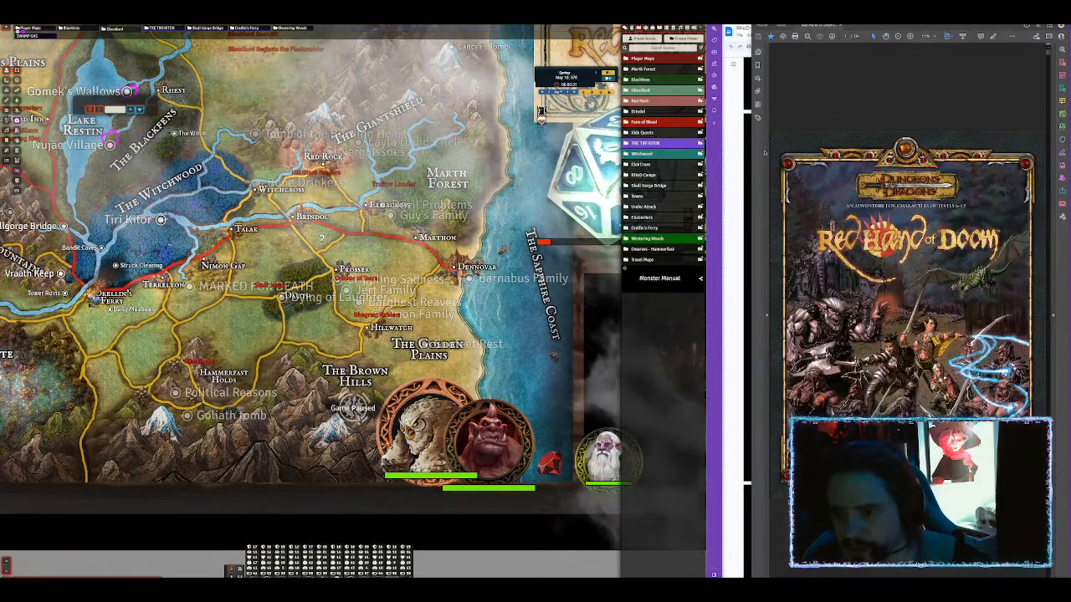
drag(754, 161, 705, 161)
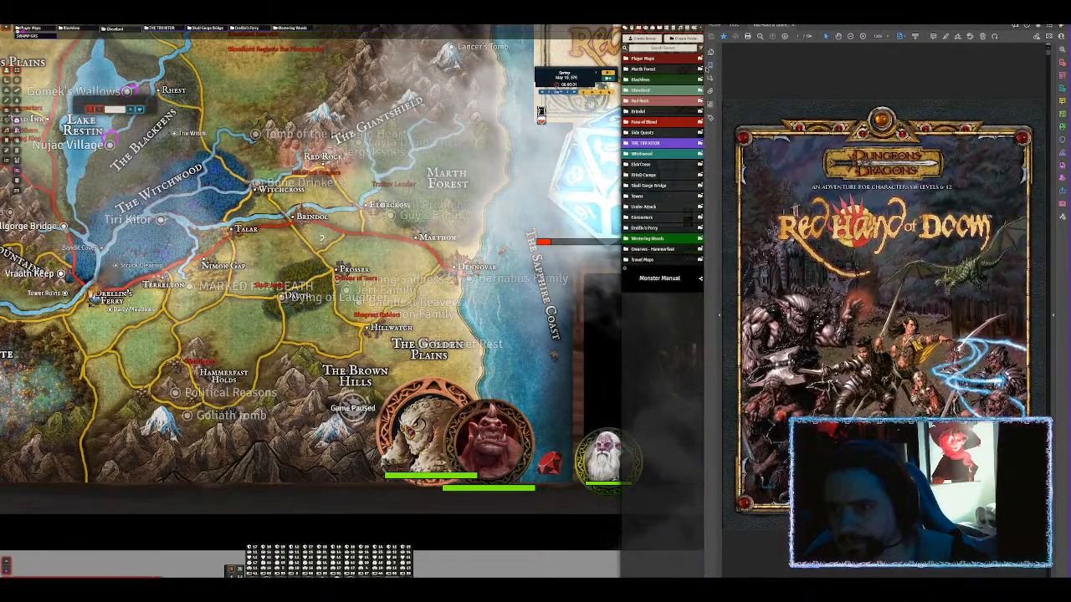
click(708, 68)
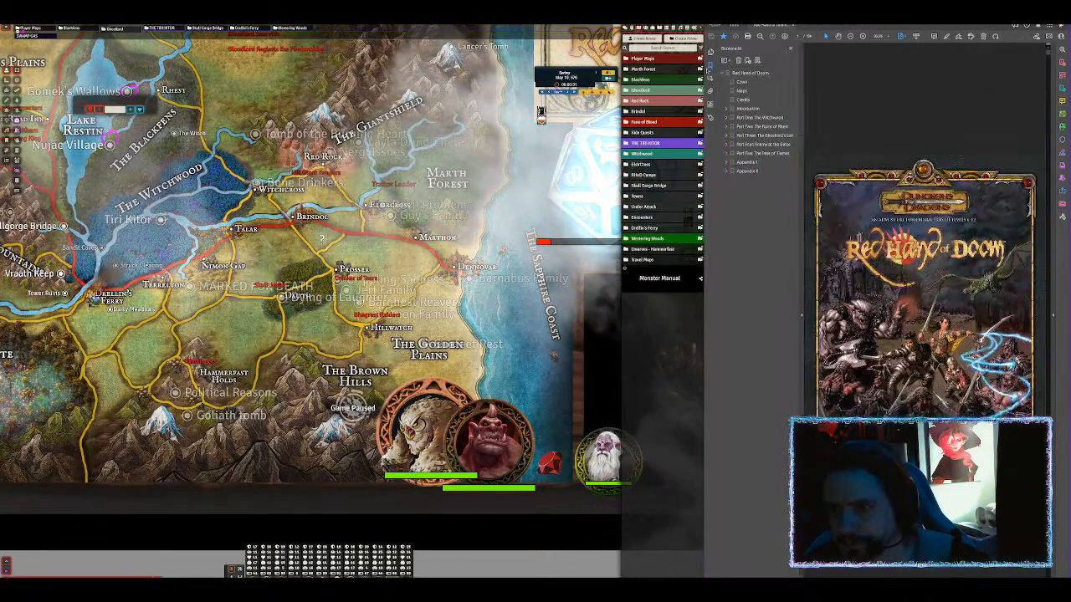
click(763, 145)
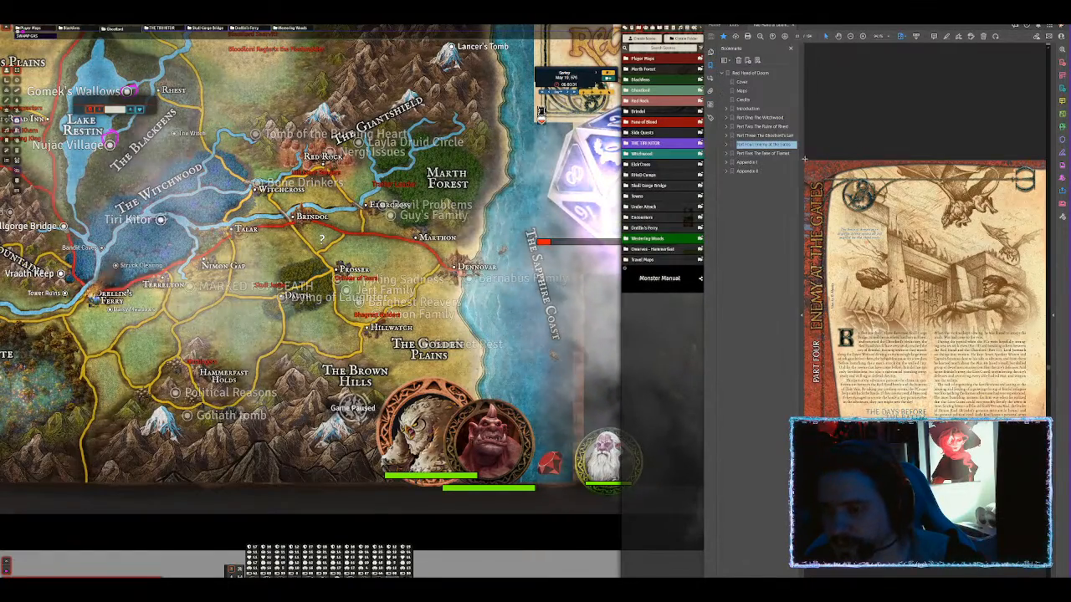
click(799, 334)
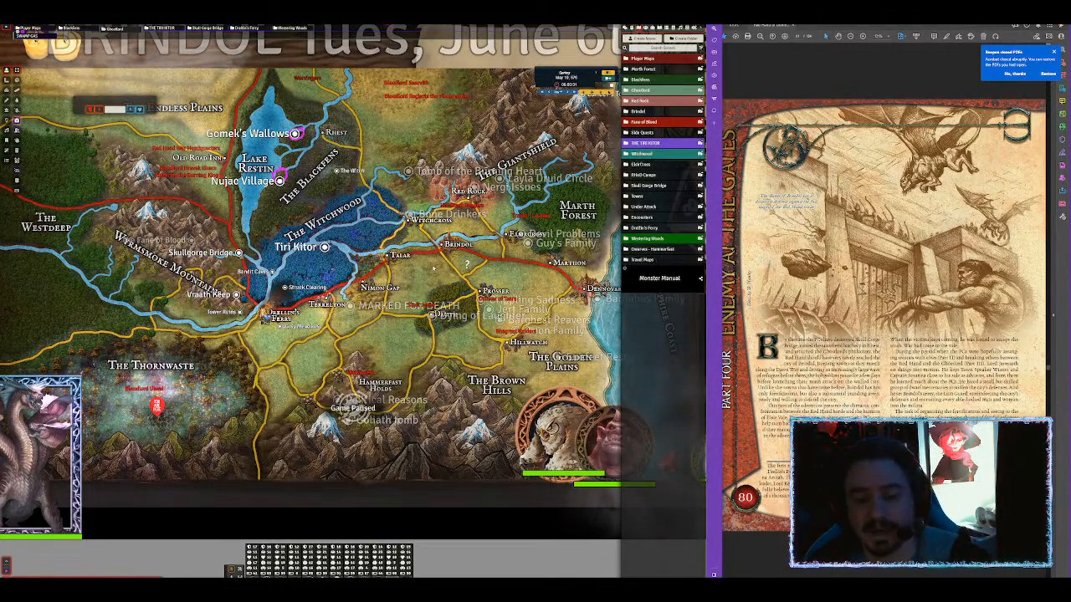
scroll(356, 306, up, 2)
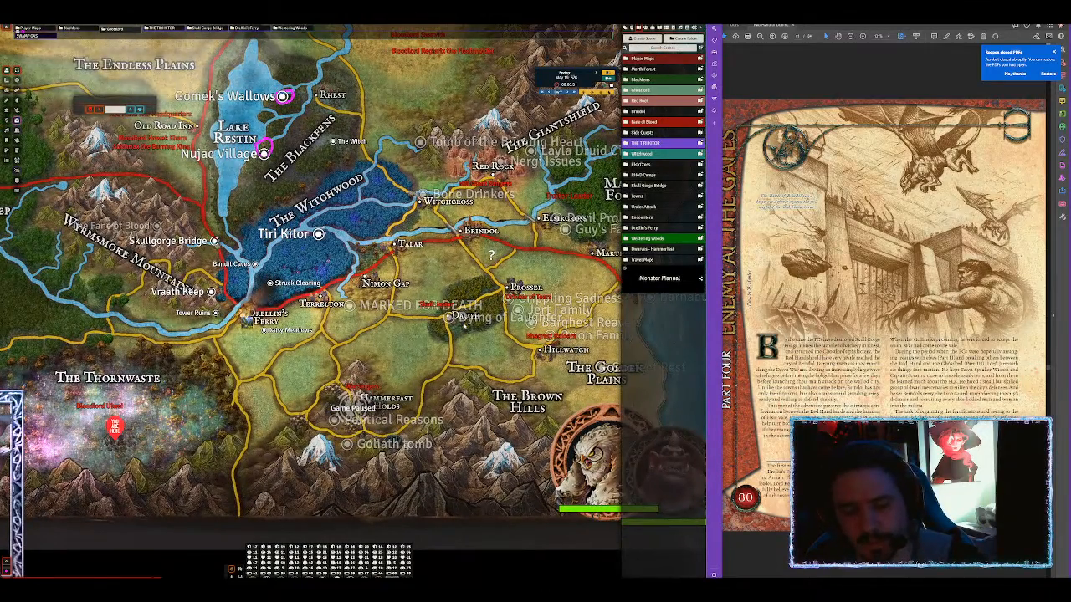
drag(465, 326, 482, 251)
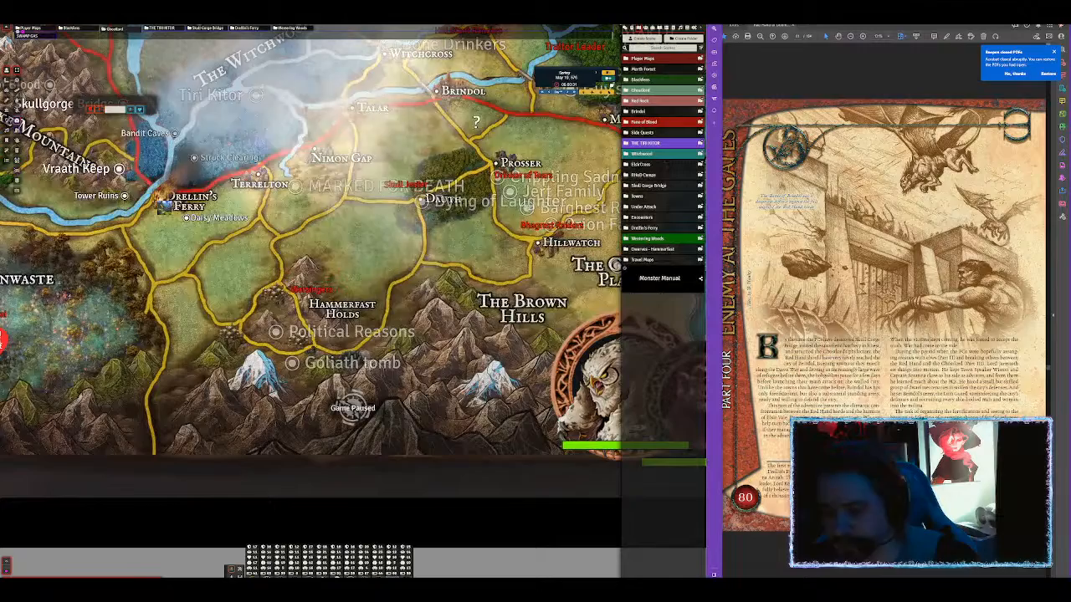
Read Part Four, Enemy at the Gates, from its opening through the days before the battle to the Brindol description and key sites.
key(alt+Tab)
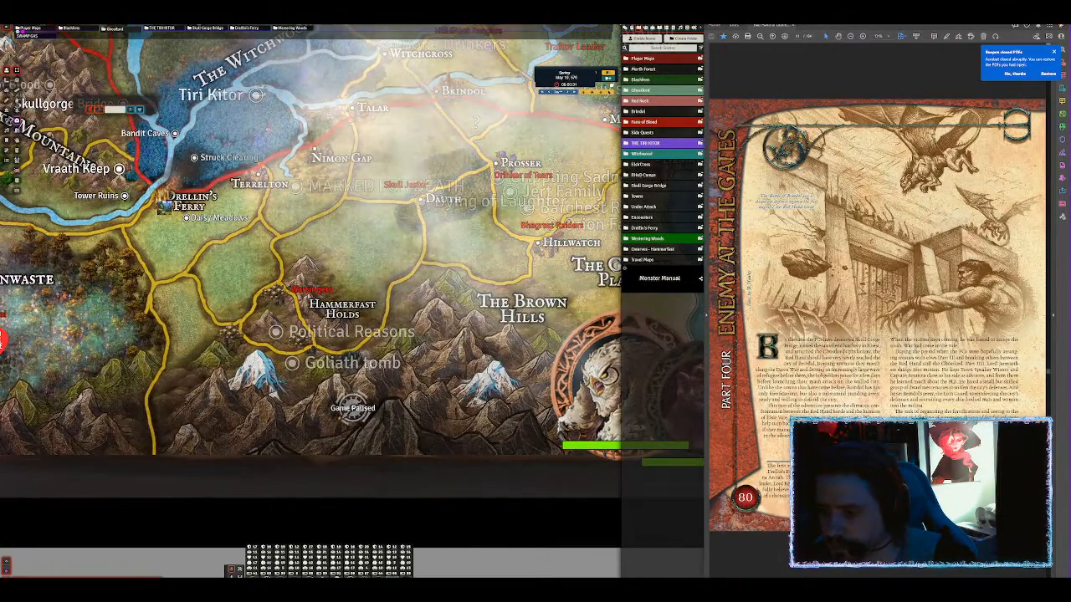
scroll(901, 316, down, 2)
scroll(902, 316, up, 2)
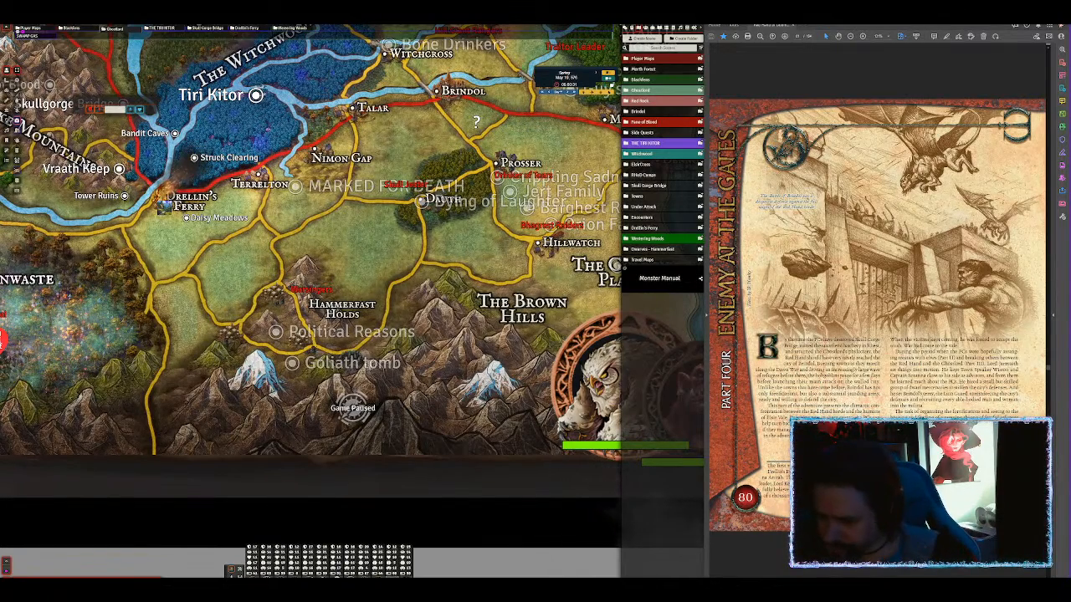
scroll(878, 318, up, 3)
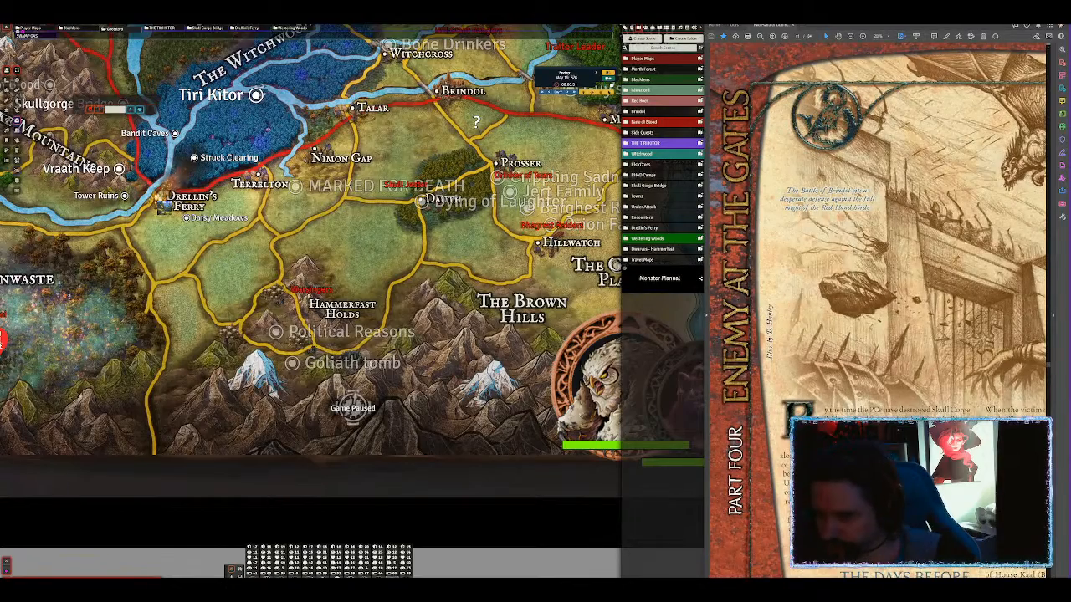
scroll(878, 317, up, 2)
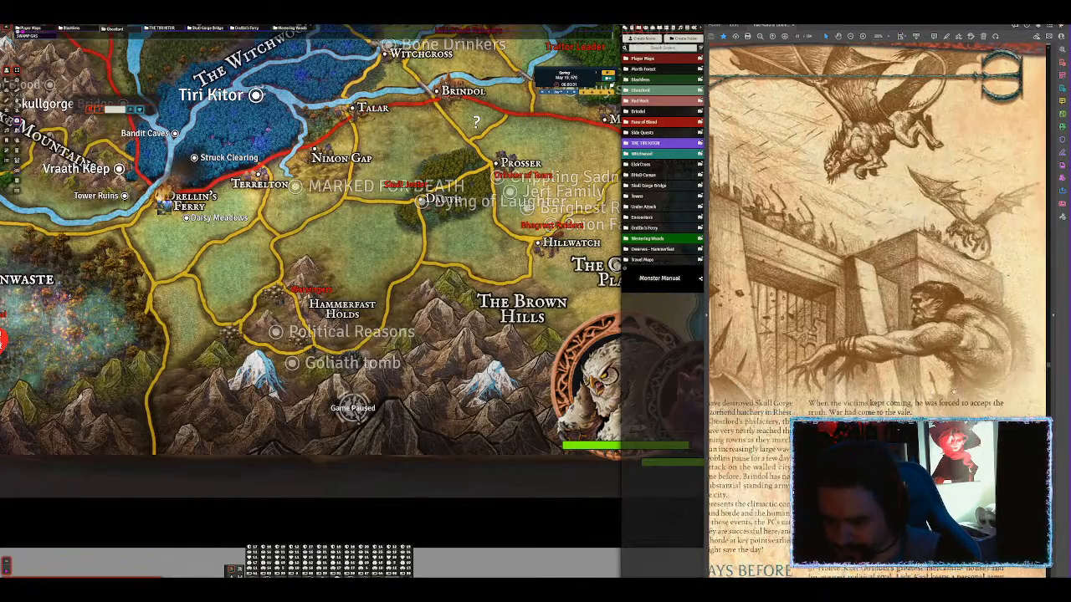
scroll(878, 318, down, 1)
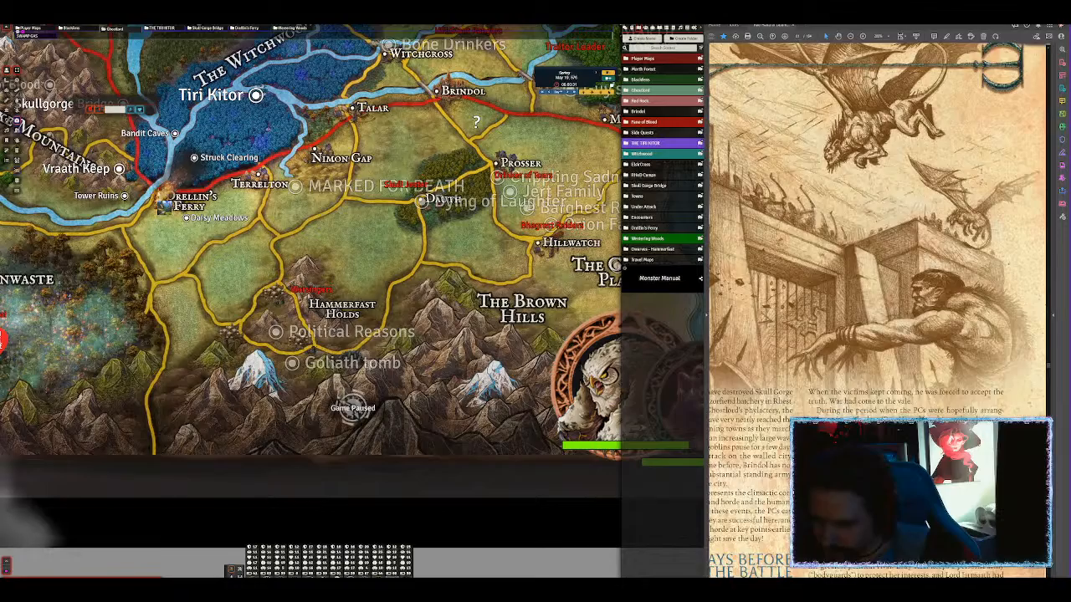
scroll(878, 318, down, 1)
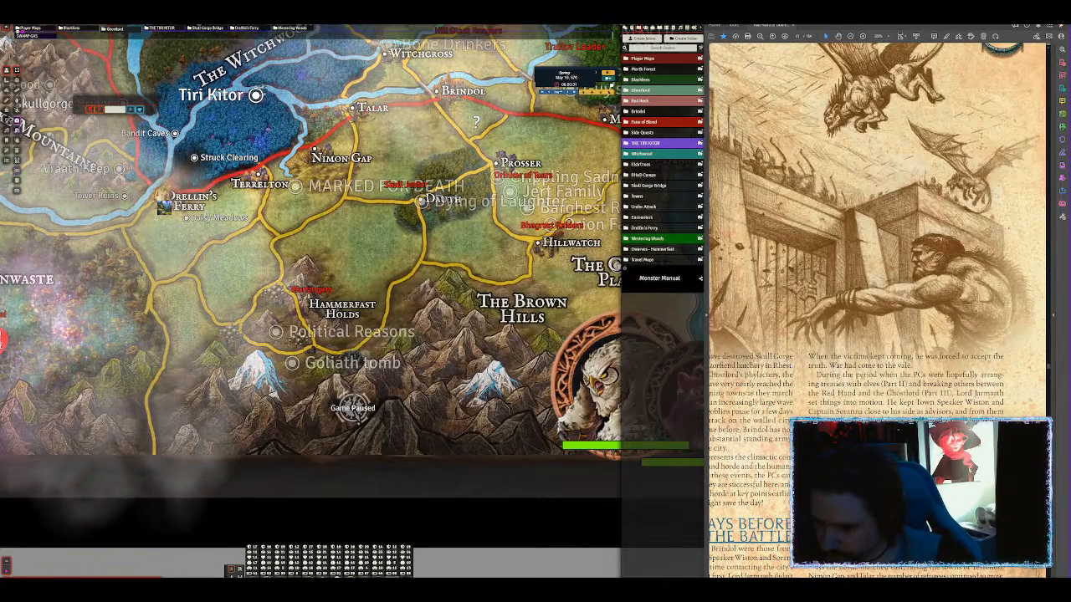
scroll(878, 318, down, 1)
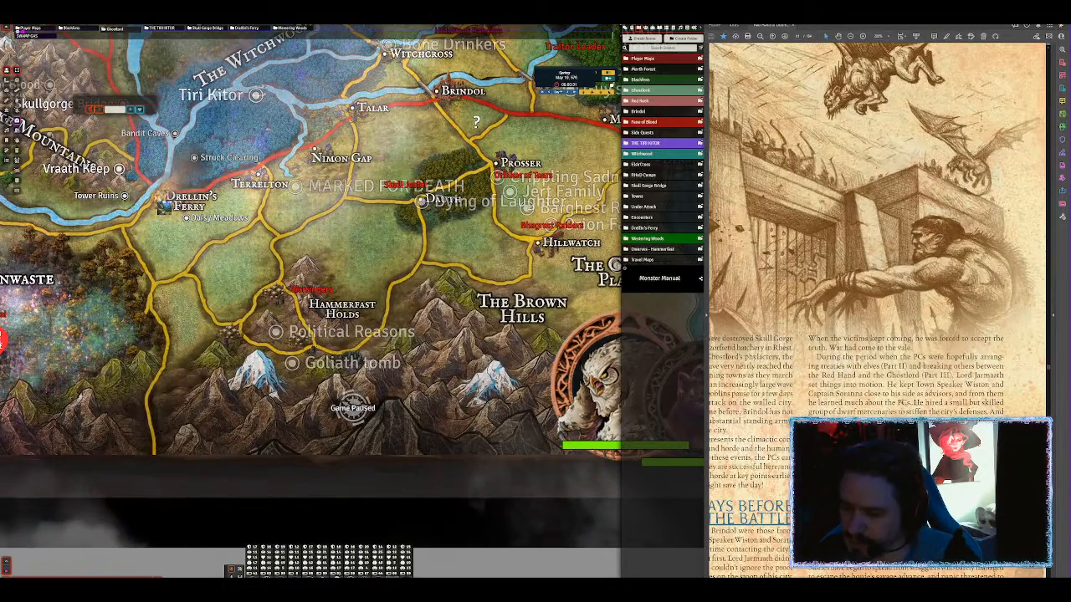
scroll(874, 309, down, 1)
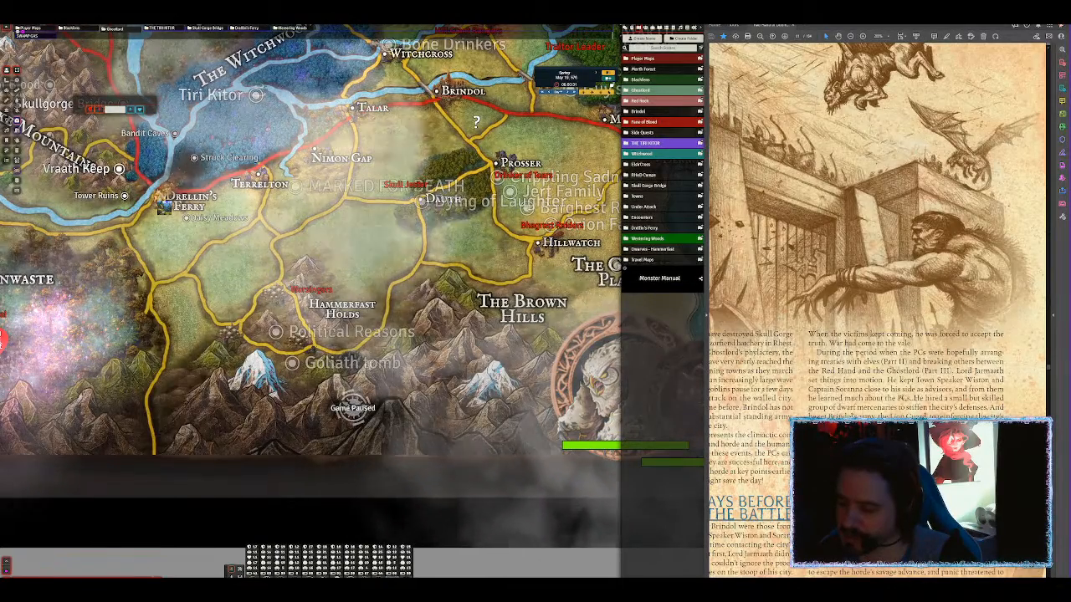
scroll(876, 309, down, 10)
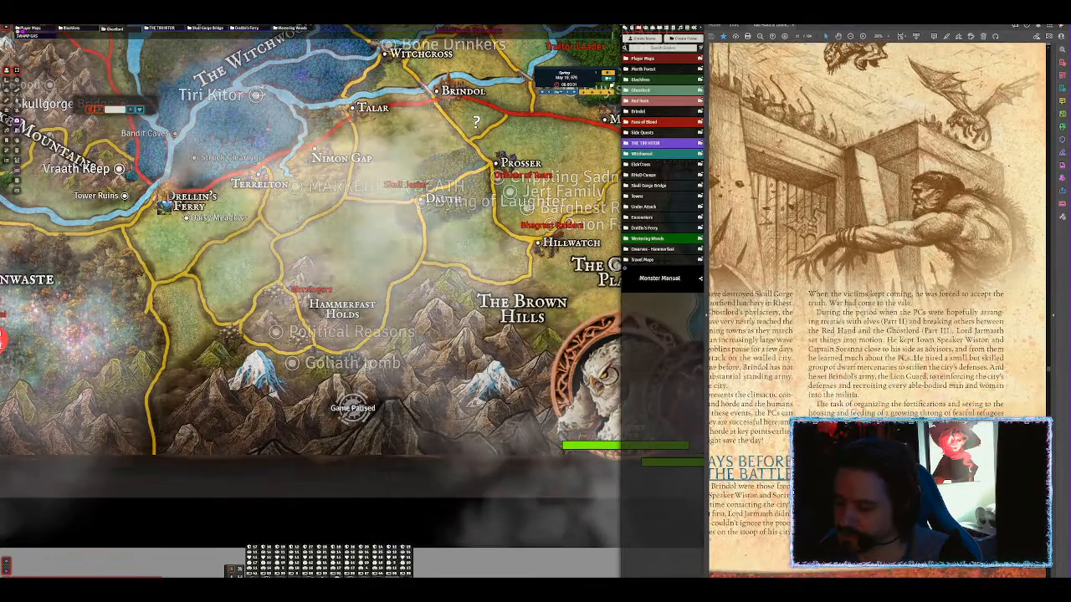
scroll(878, 234, left, 5)
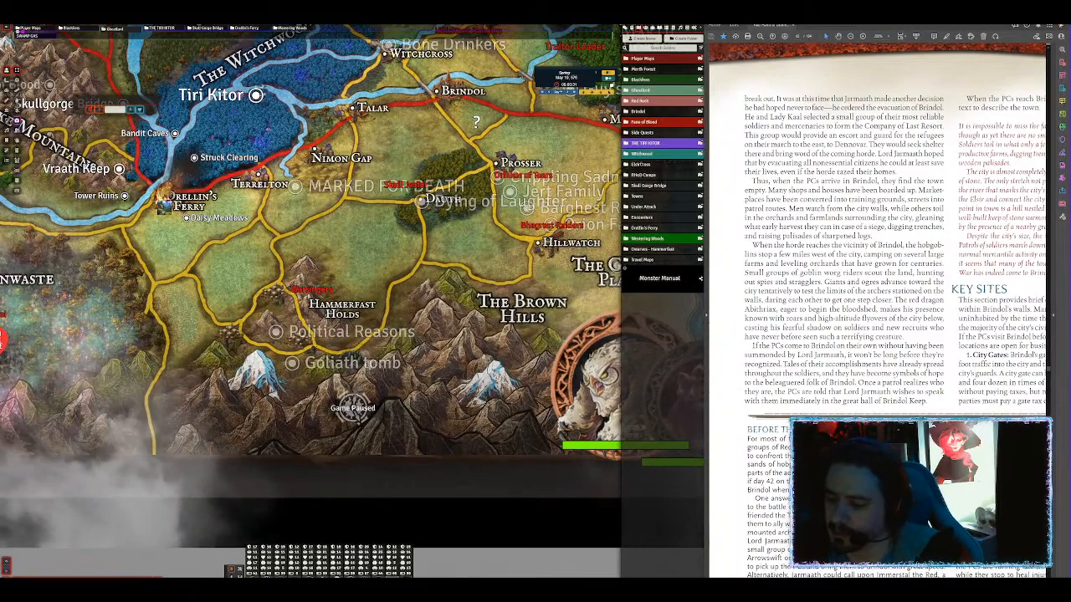
scroll(878, 251, right, 3)
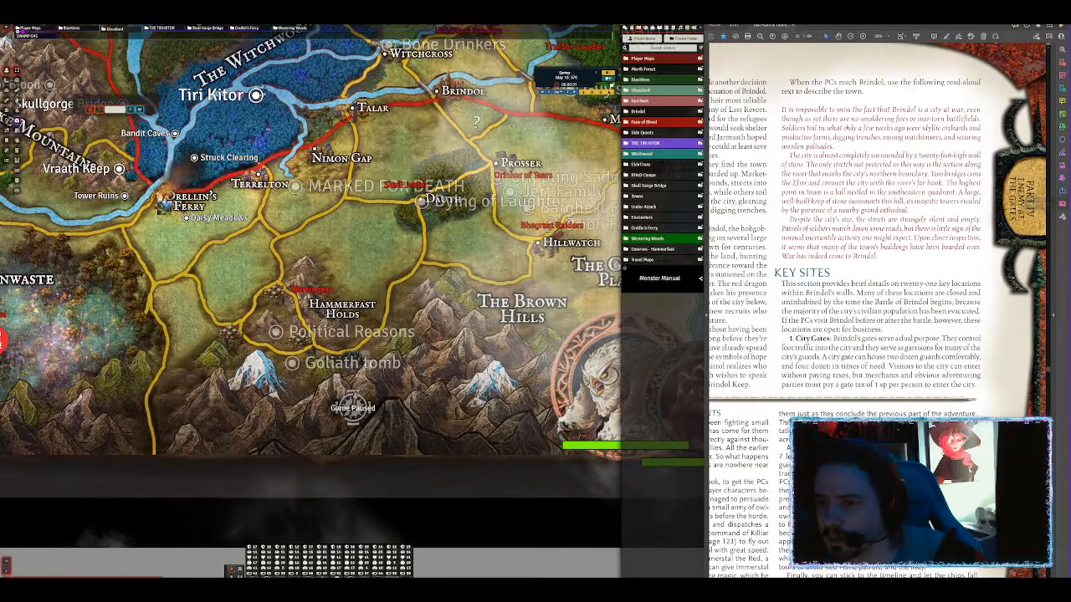
Select the read-aloud description of Brindol in the PDF, and open the Brindol City Map scene in the virtual tabletop.
drag(781, 109, 876, 256)
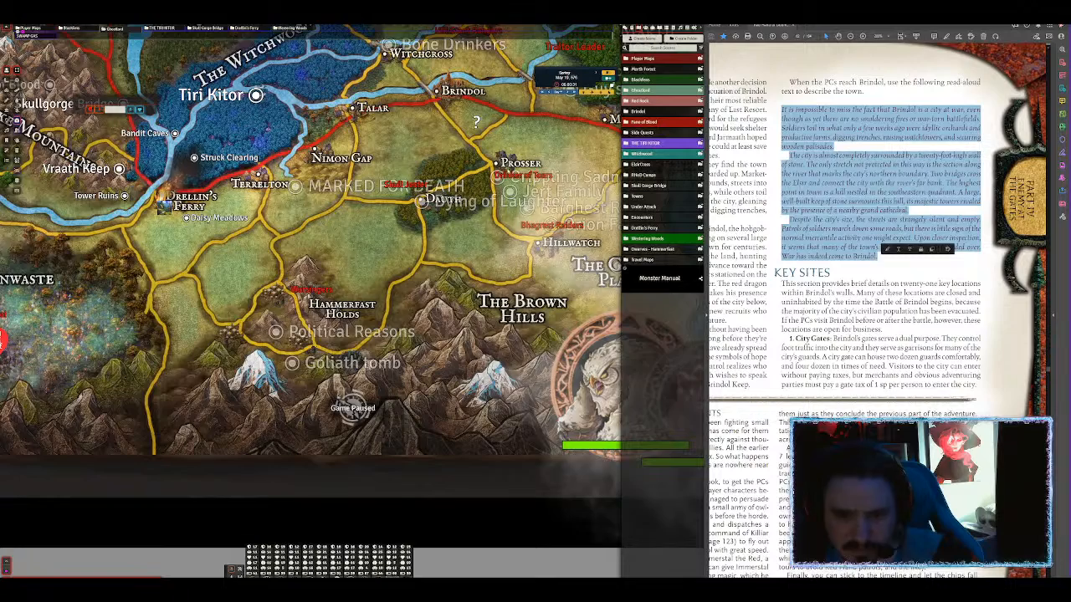
click(635, 112)
click(636, 111)
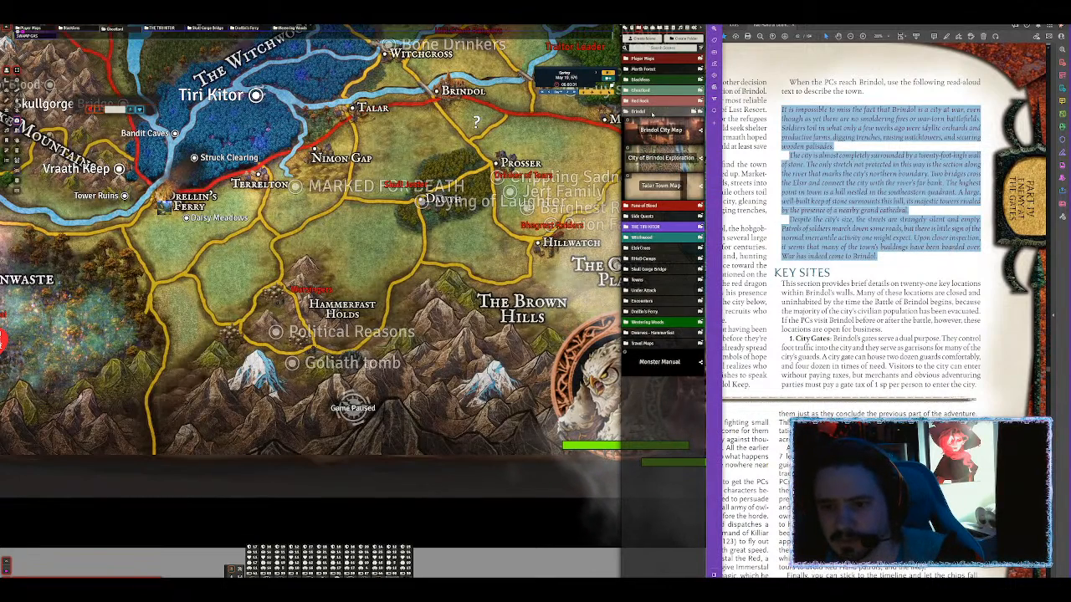
click(677, 130)
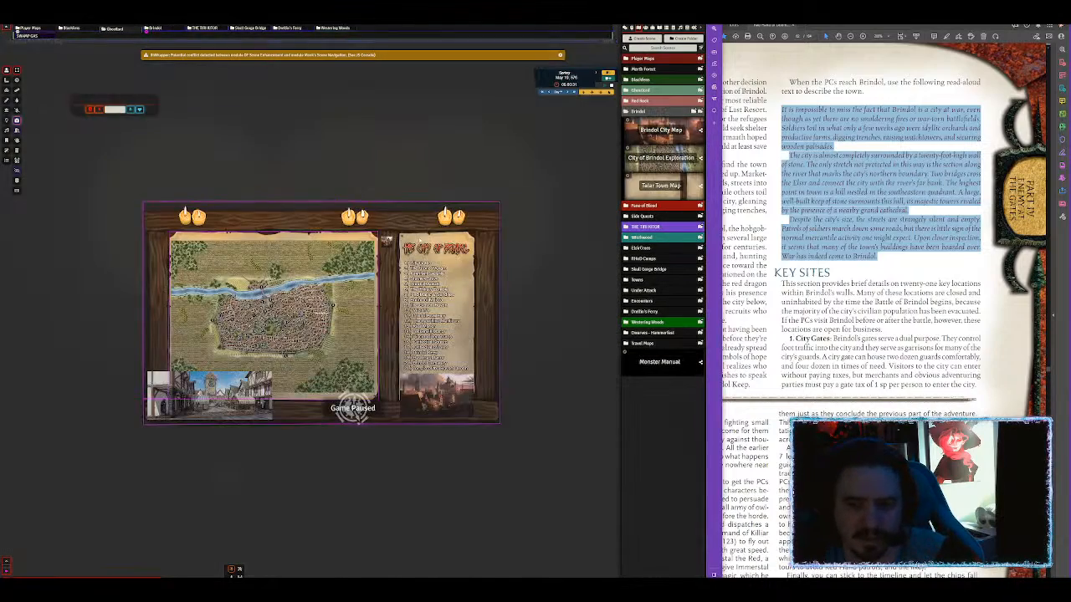
scroll(348, 341, up, 10)
scroll(373, 338, up, 5)
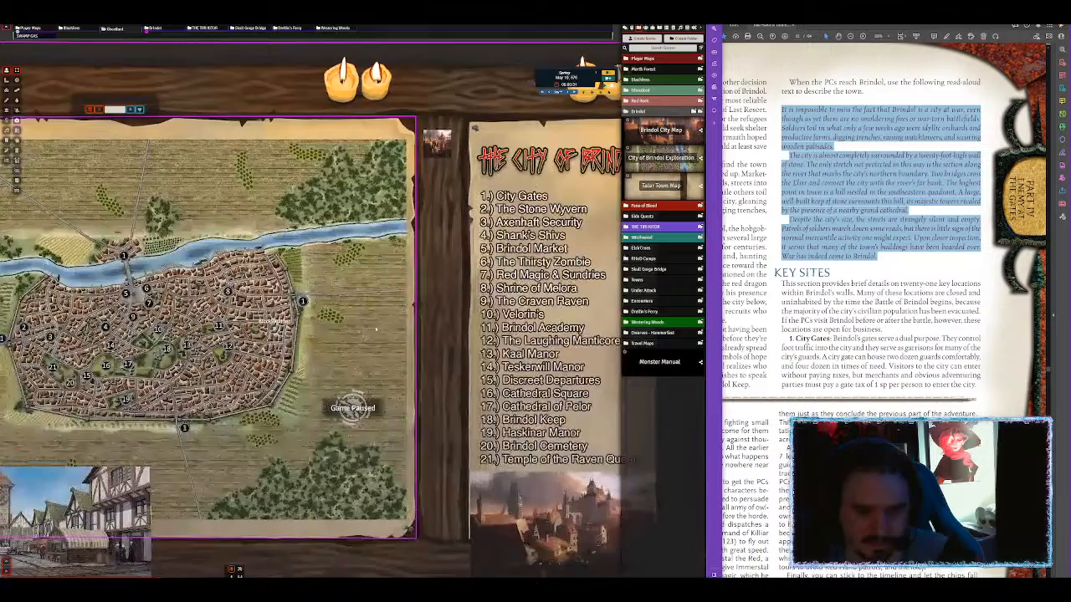
Create a journal entry named Brindol Intro Text in the Brindol journal folder.
scroll(418, 284, down, 8)
drag(434, 269, 422, 268)
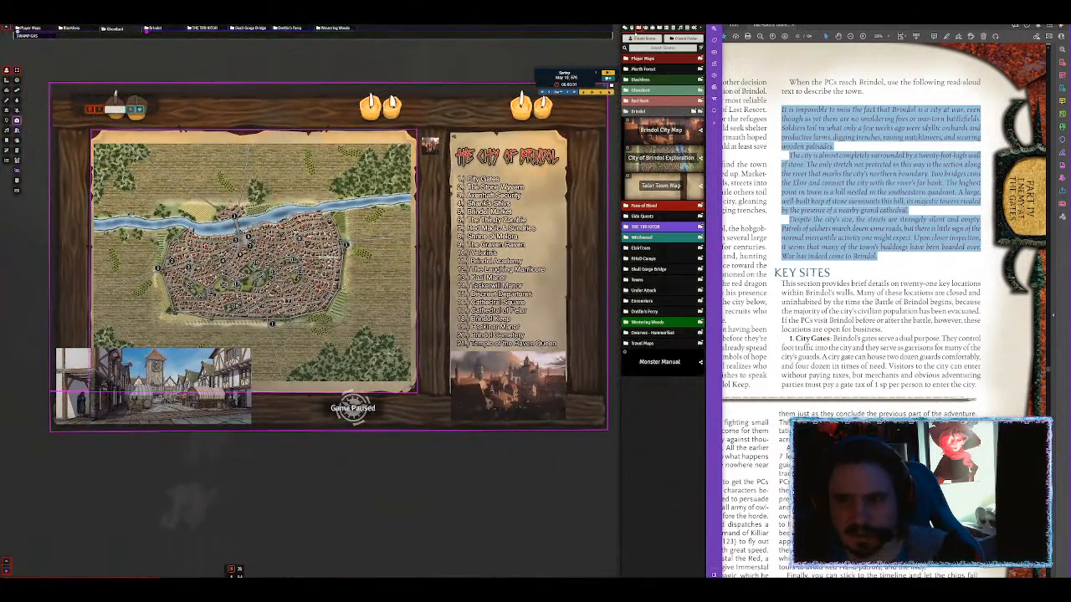
click(660, 29)
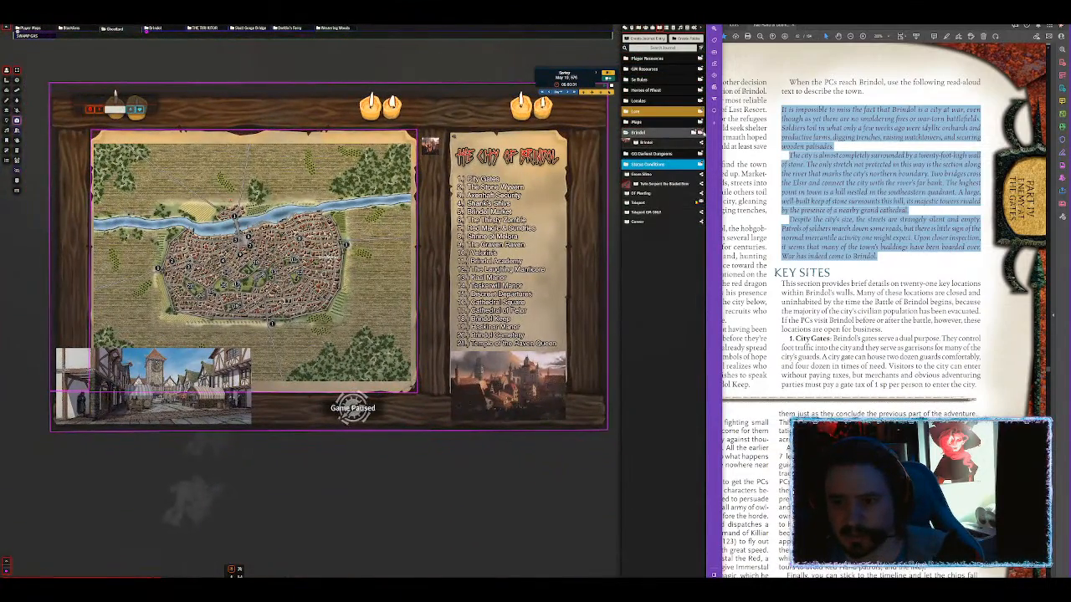
click(634, 134)
click(673, 134)
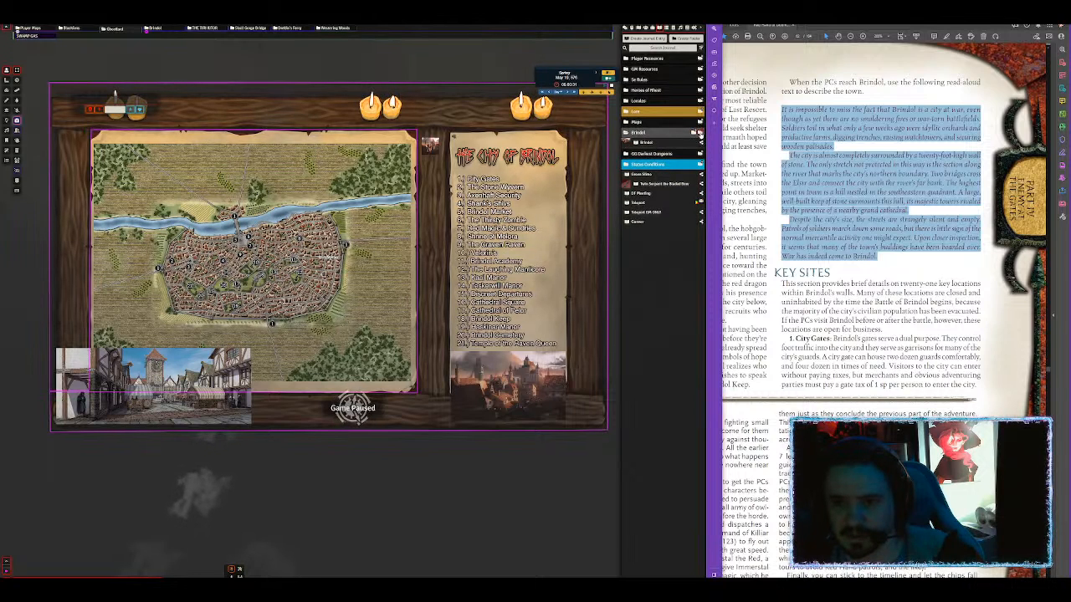
click(698, 134)
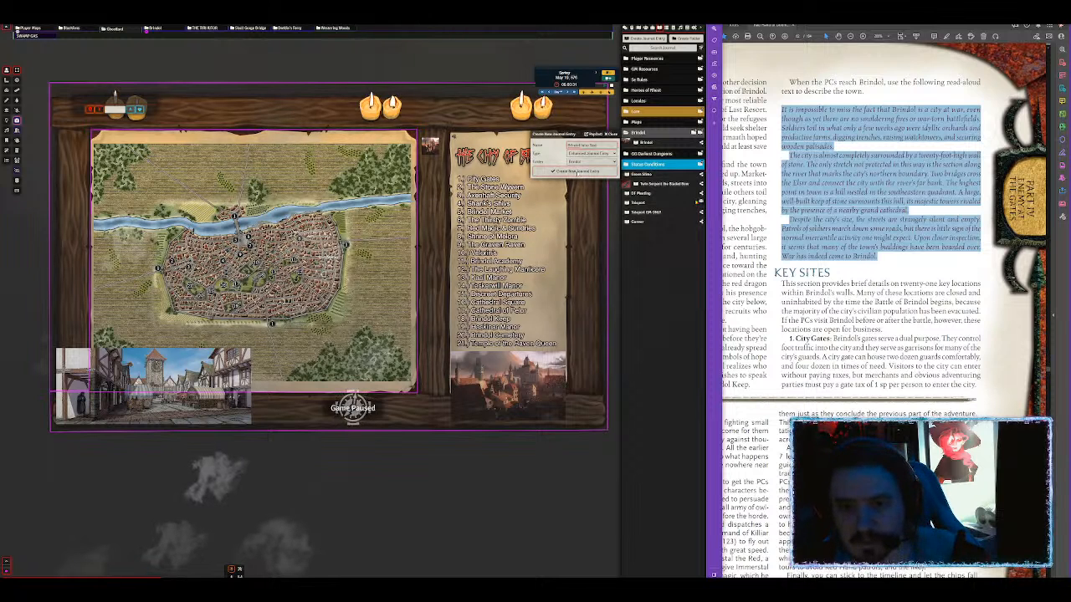
click(575, 172)
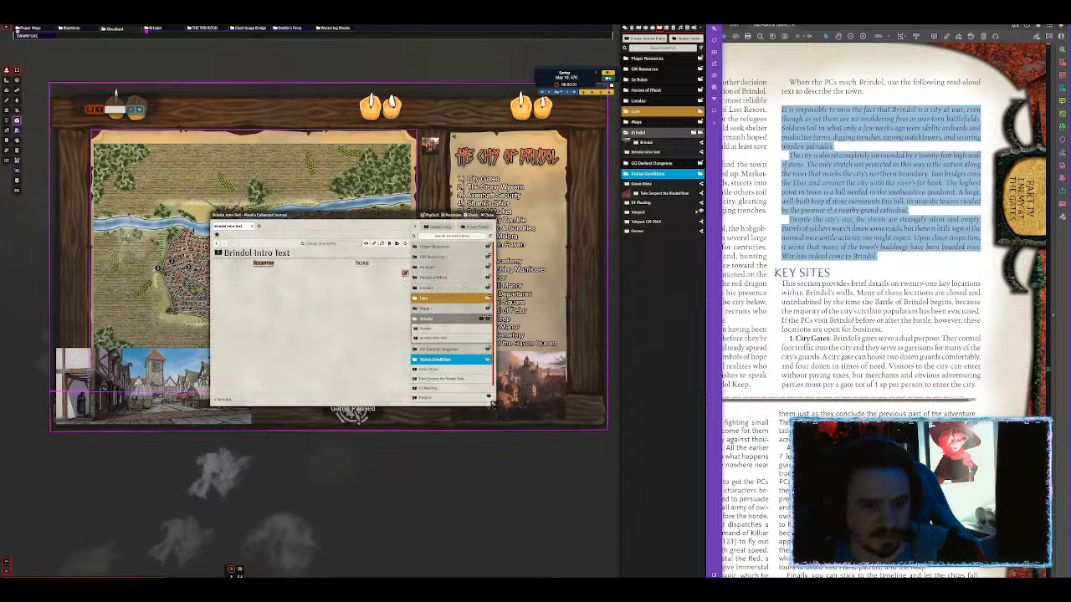
Paste the copied read-aloud description of Brindol into the new entry's description and save the text.
click(401, 275)
text(It is impossible to miss the fact that Brindol is a city at war, even though as yet there are no smoldering fires or war-torn battlefields. Soldiers toil in what only a few weeks ago were idyllic orchards and productive farms, digging trenches, raising watchtowers, and securing wooden palisades. The city is almost completely surrounded by a twenty-foot-high wall of stone. The only stretch not protected in this way is the section along the river that marks the city's northern boundary. Two bridges cross the Elsir and connect the city with the river's far bank. The highest point in town is a hill nestled in the southeastern quadrant. A large, well-built keep of stone surmounts this hill, its majestic towers shaded by the presence of a nearby grand cathedral. Despite the city's size, the streets are strangely silent and empty. Patrols of soldiers march down some roads, but there is little sign of the normal mercantile activity one might expect. Upon closer inspection, it seems that many of the town's buildings have been boarded over. War has indeed come to Brindol.)
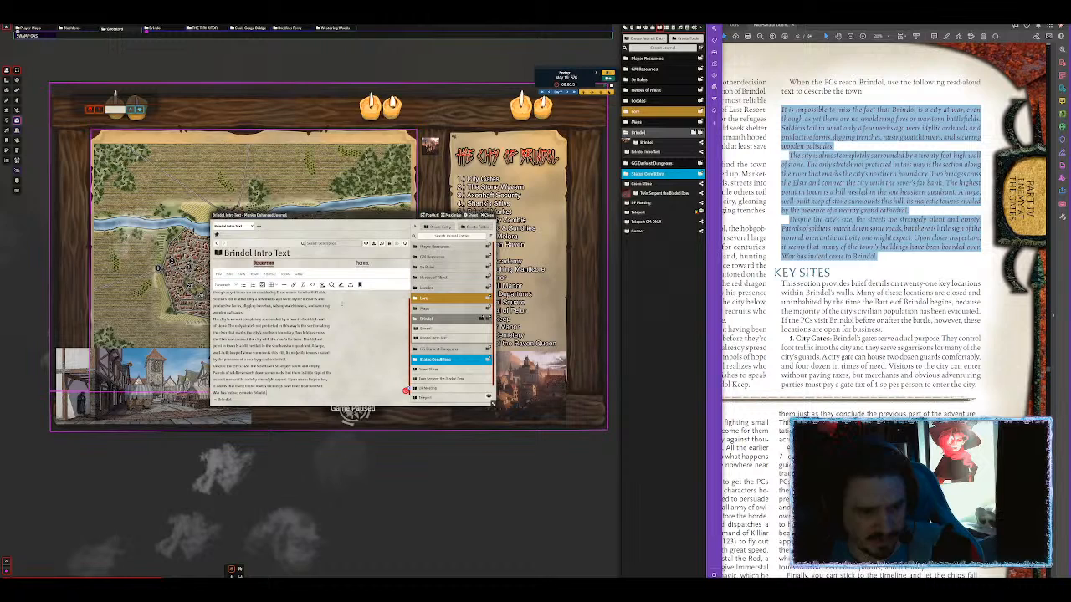
key(ctrl+a)
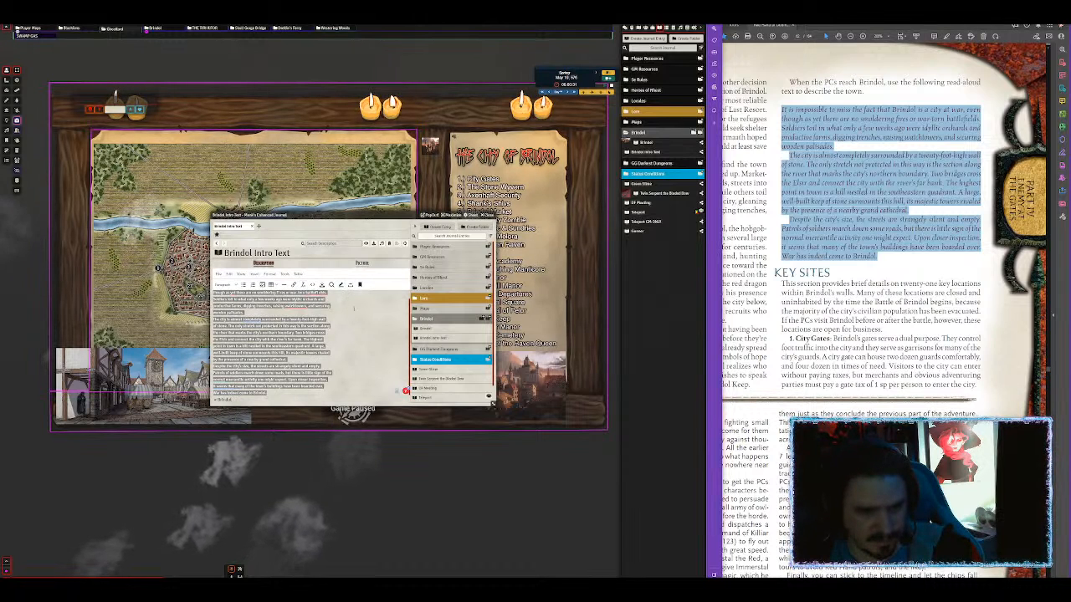
click(321, 286)
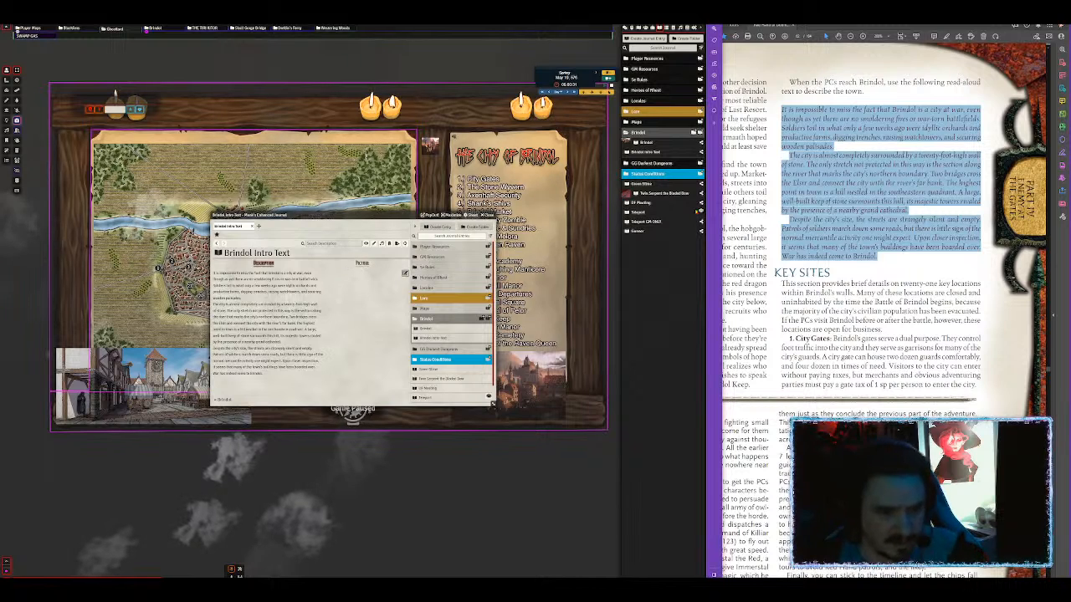
Close the journal entry and place it as a map note on the Brindol City Map, just below the existing pin beside the location list.
click(487, 215)
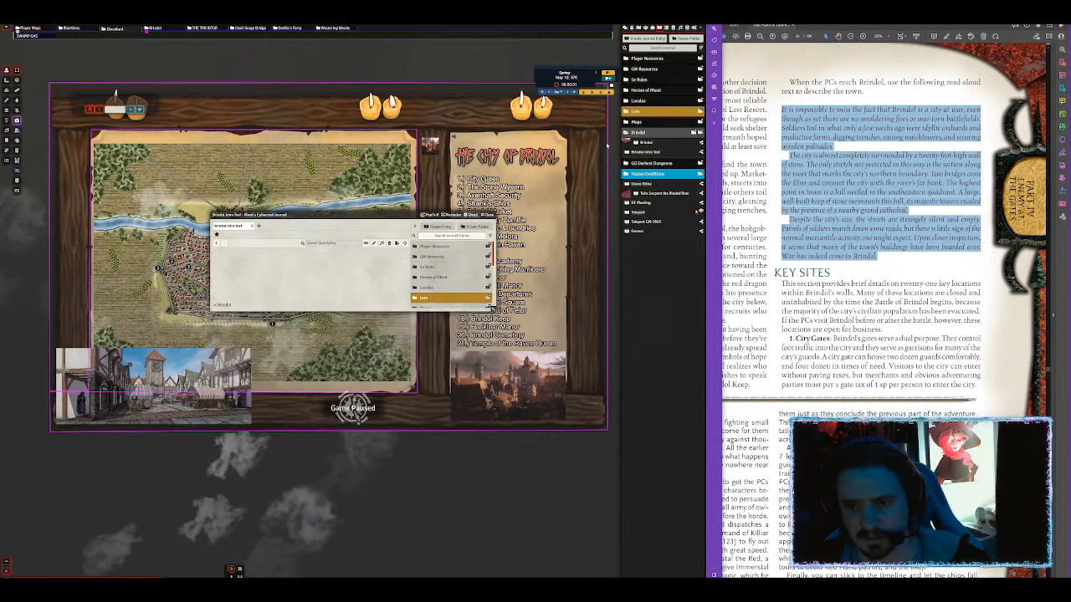
drag(552, 167, 435, 214)
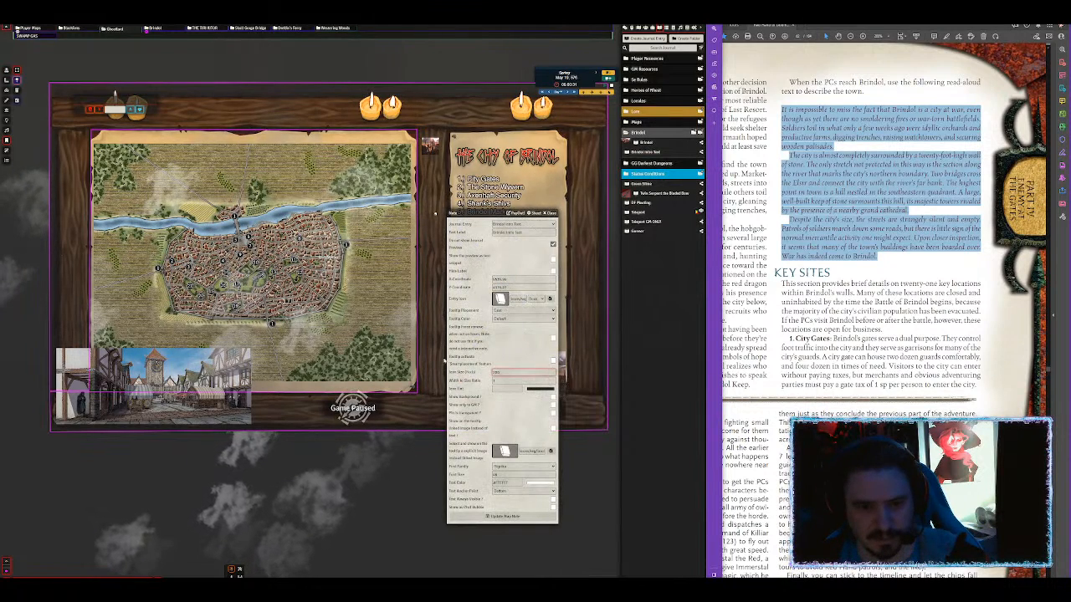
key(Return)
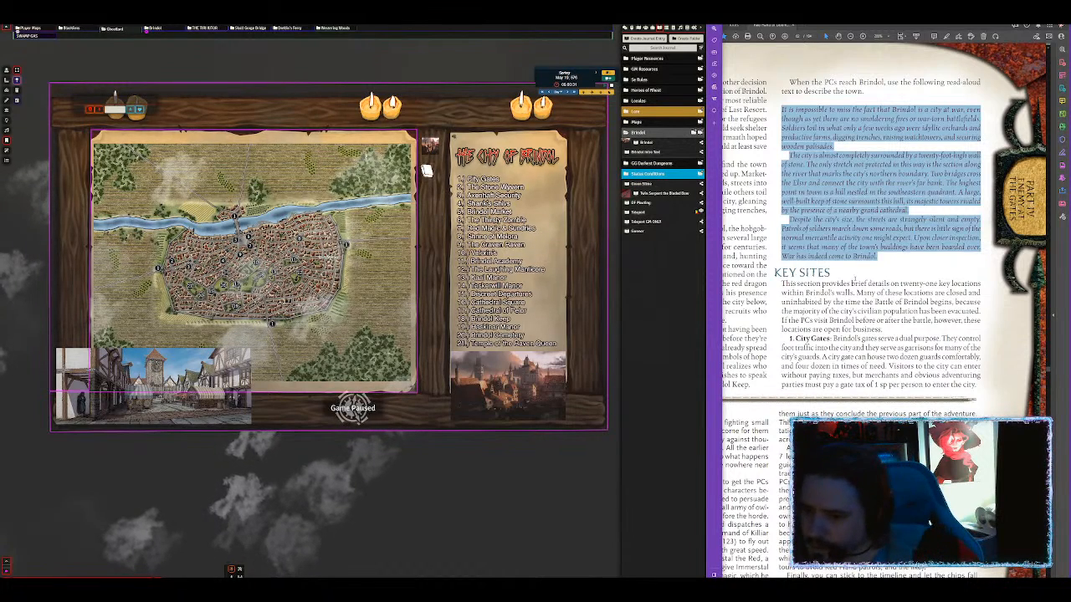
Read on in the PDF through Brindol's key sites, city map and important people to the audience with the lords and the council illustration.
click(853, 281)
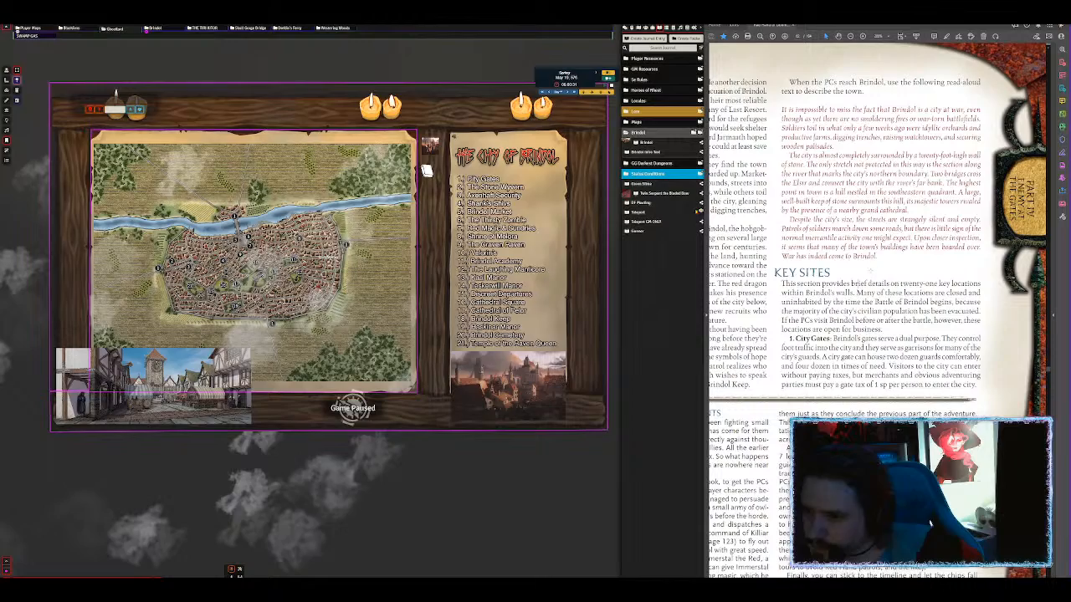
scroll(859, 282, down, 5)
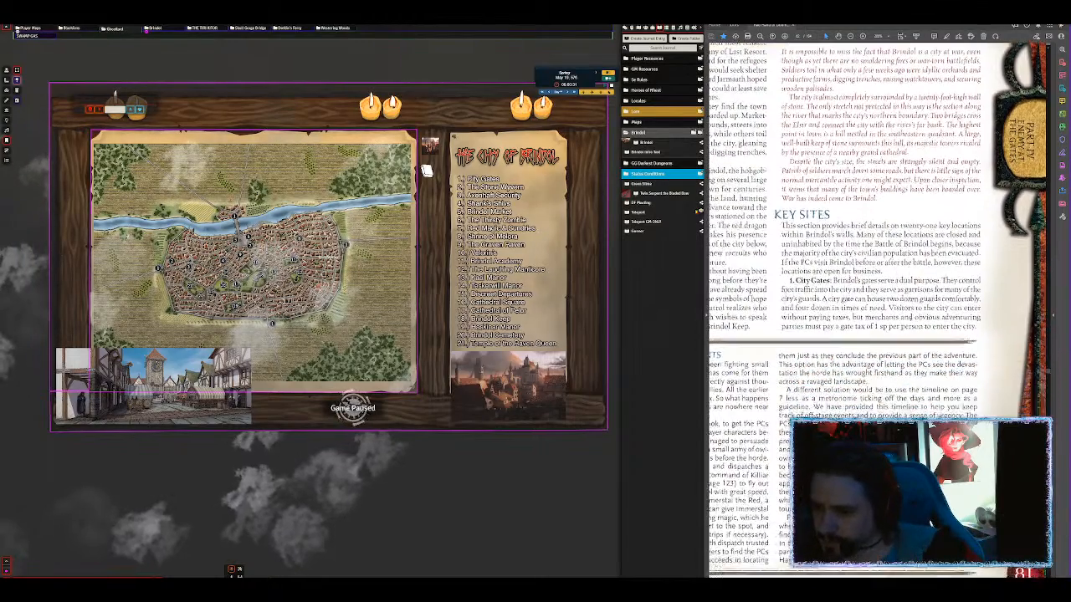
scroll(861, 329, left, 5)
scroll(858, 330, down, 10)
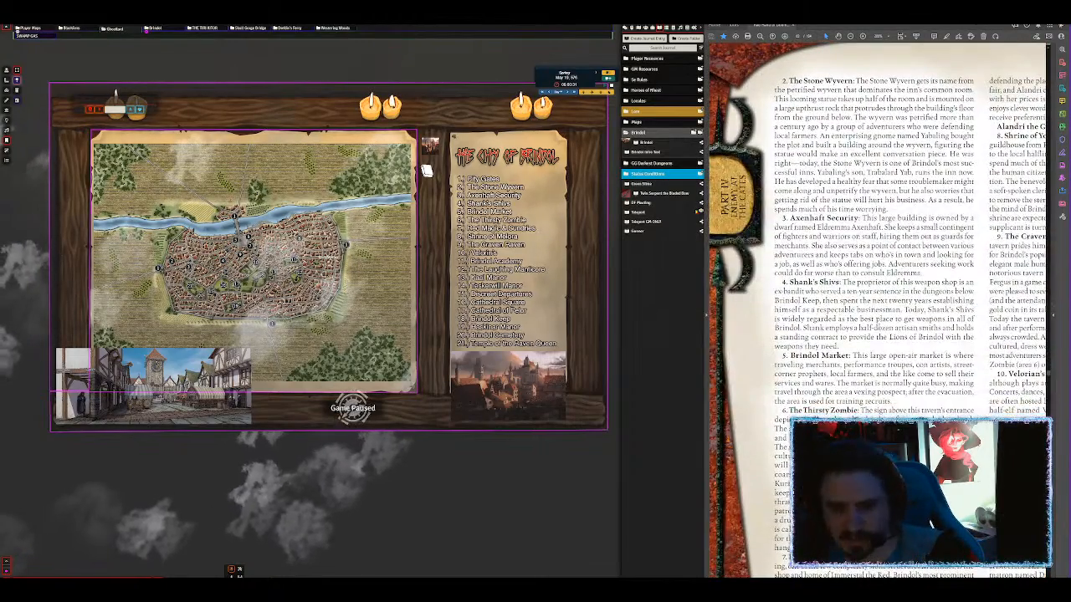
scroll(899, 282, right, 5)
scroll(899, 282, down, 3)
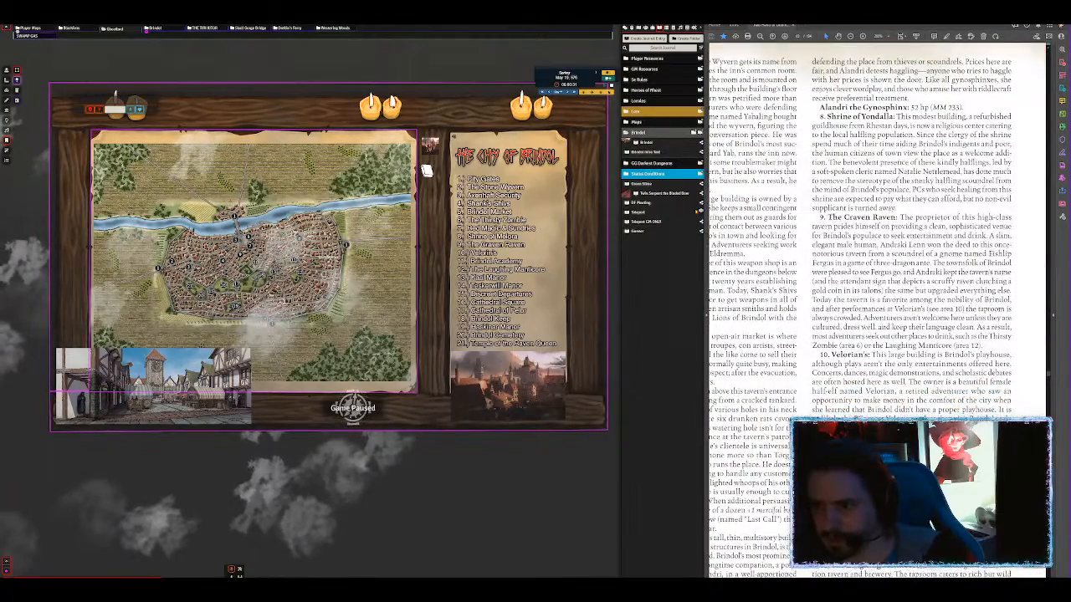
scroll(878, 310, down, 6)
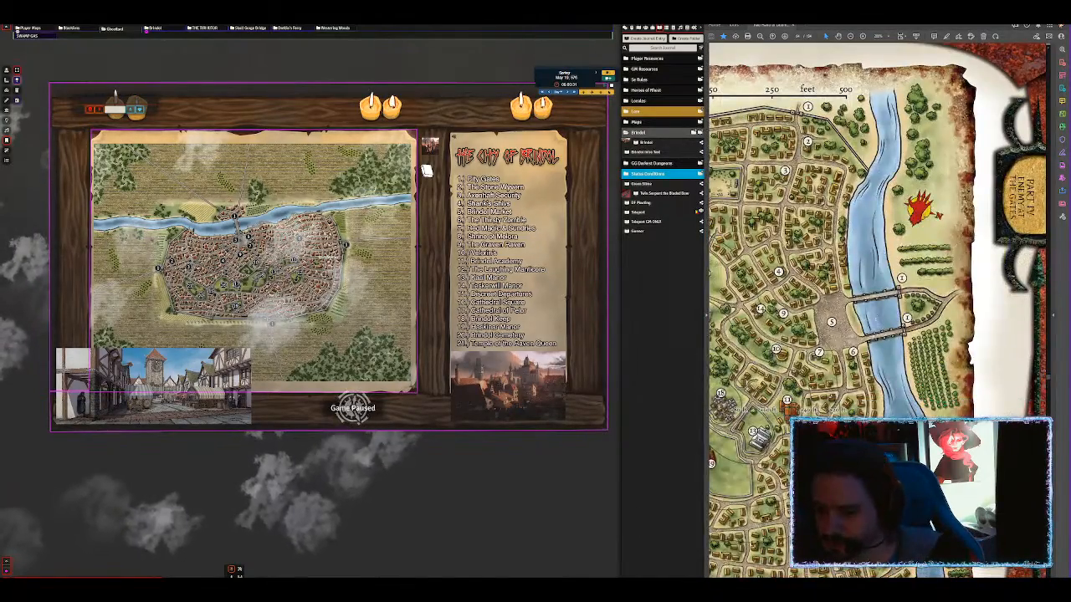
scroll(878, 310, left, 5)
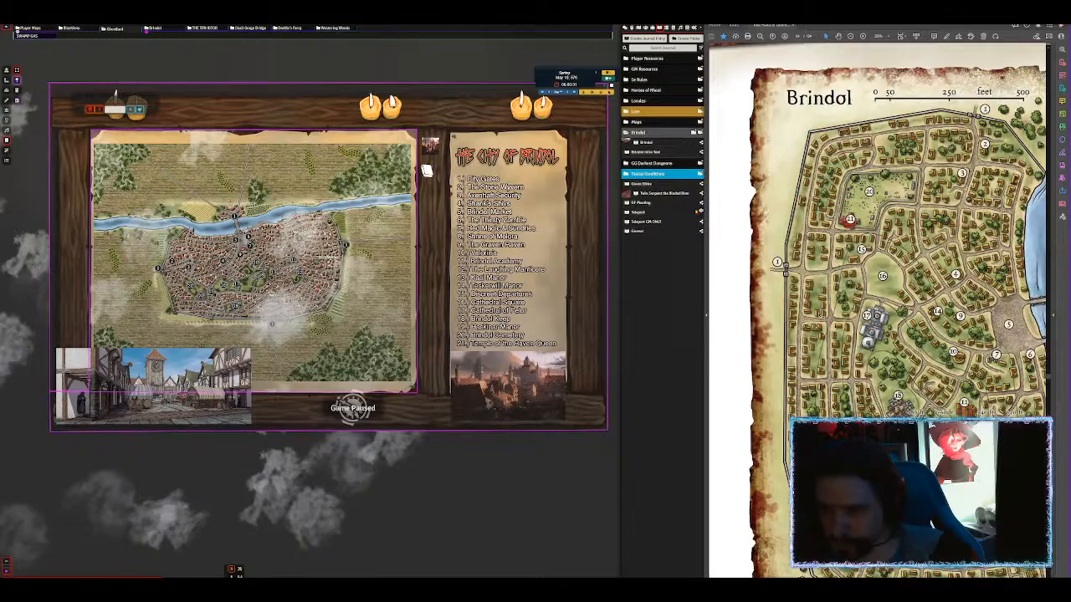
scroll(878, 309, right, 3)
scroll(879, 309, down, 10)
scroll(845, 311, up, 2)
scroll(849, 314, up, 2)
scroll(848, 312, down, 2)
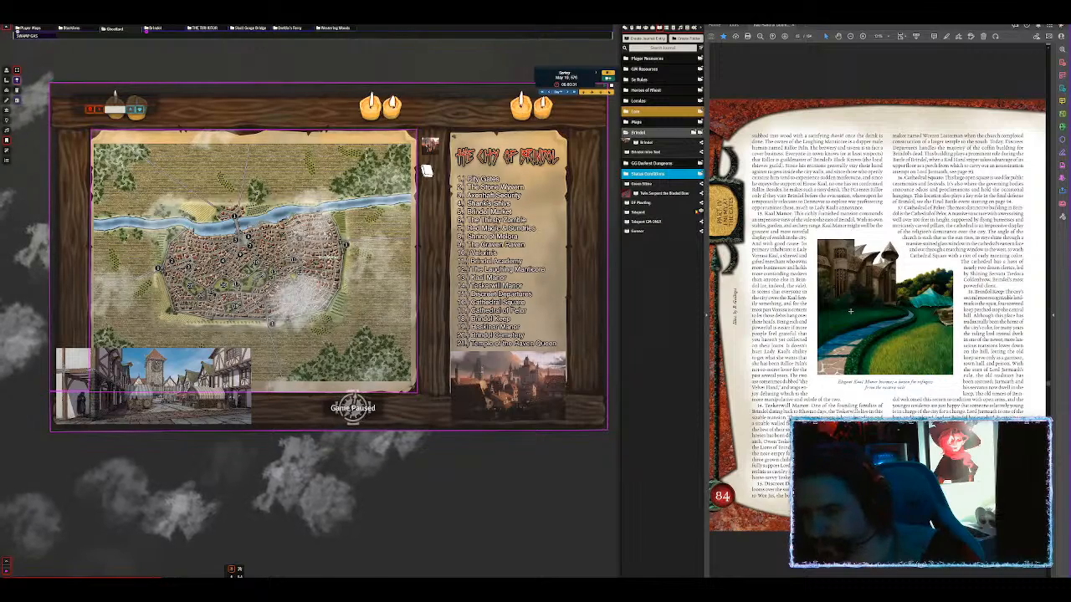
scroll(853, 308, down, 2)
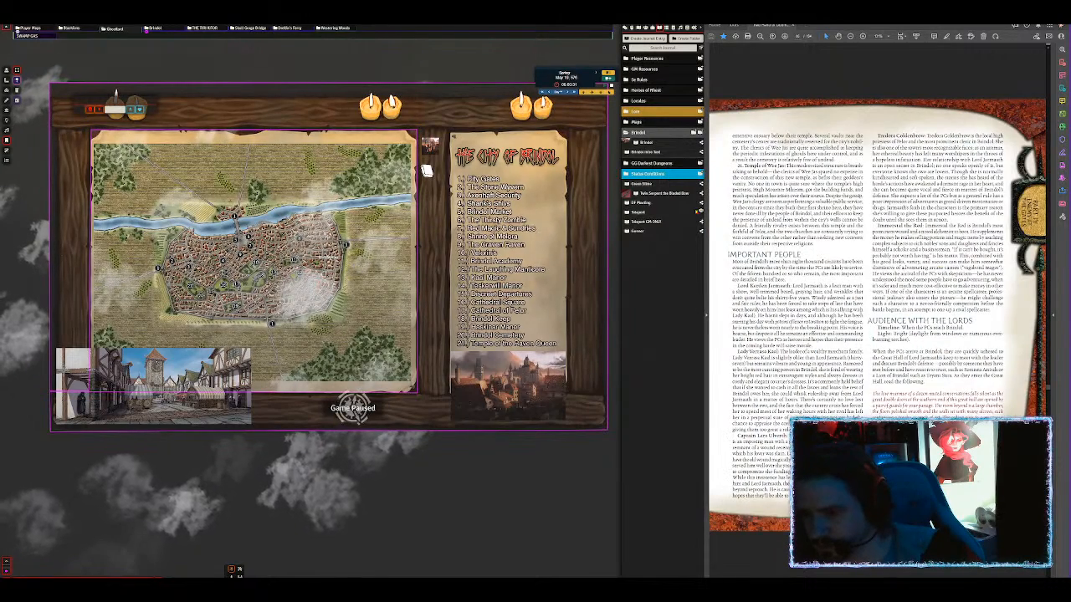
scroll(854, 310, down, 2)
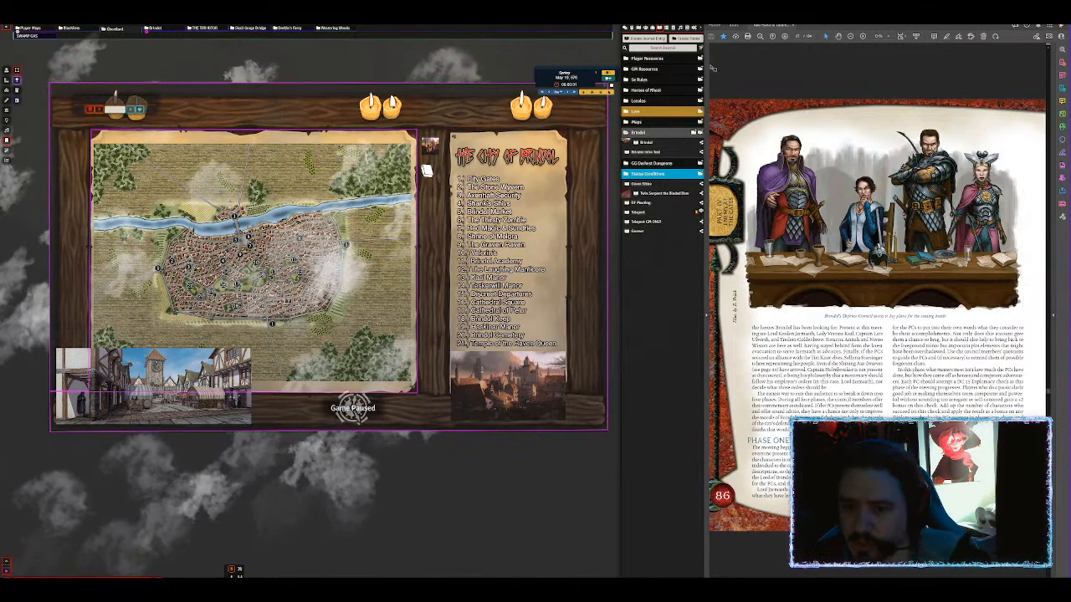
Look through the Drellin's Ferry and Player Maps scene folders for a council meeting scene.
click(641, 30)
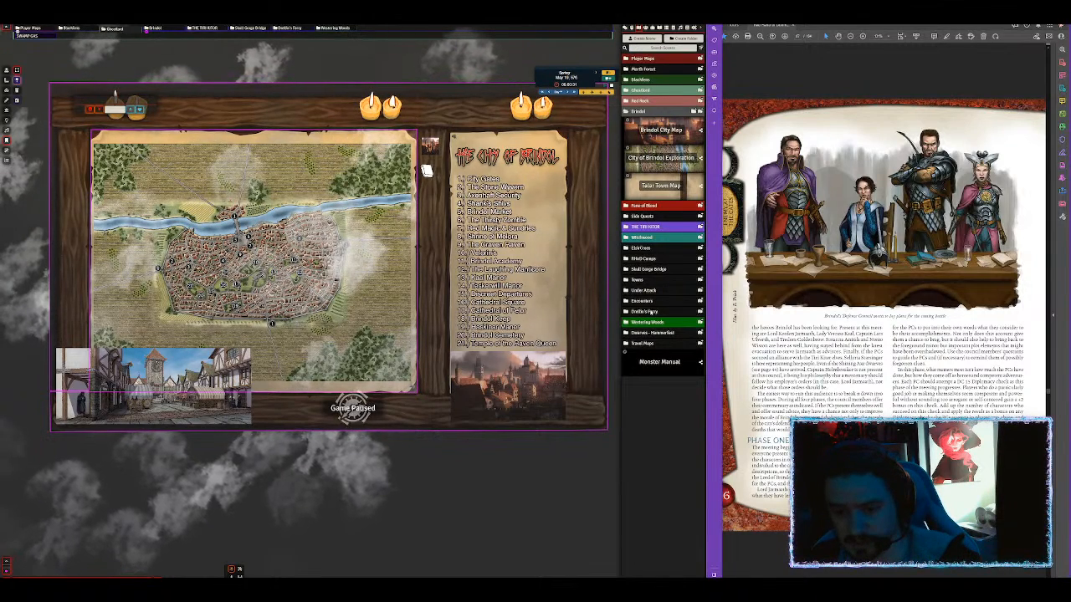
click(651, 311)
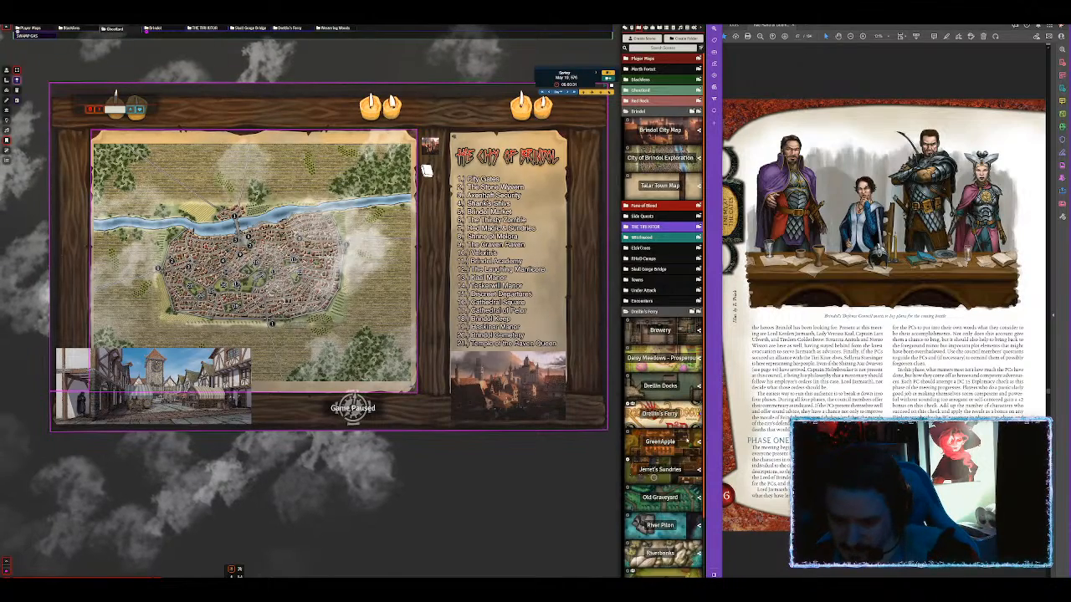
scroll(660, 314, down, 2)
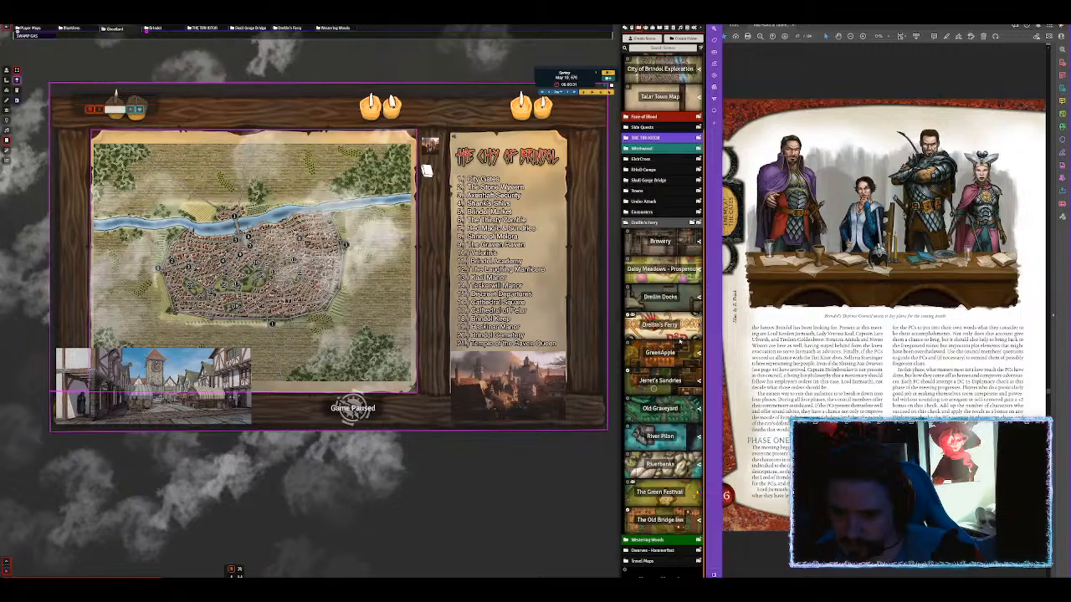
scroll(661, 315, up, 2)
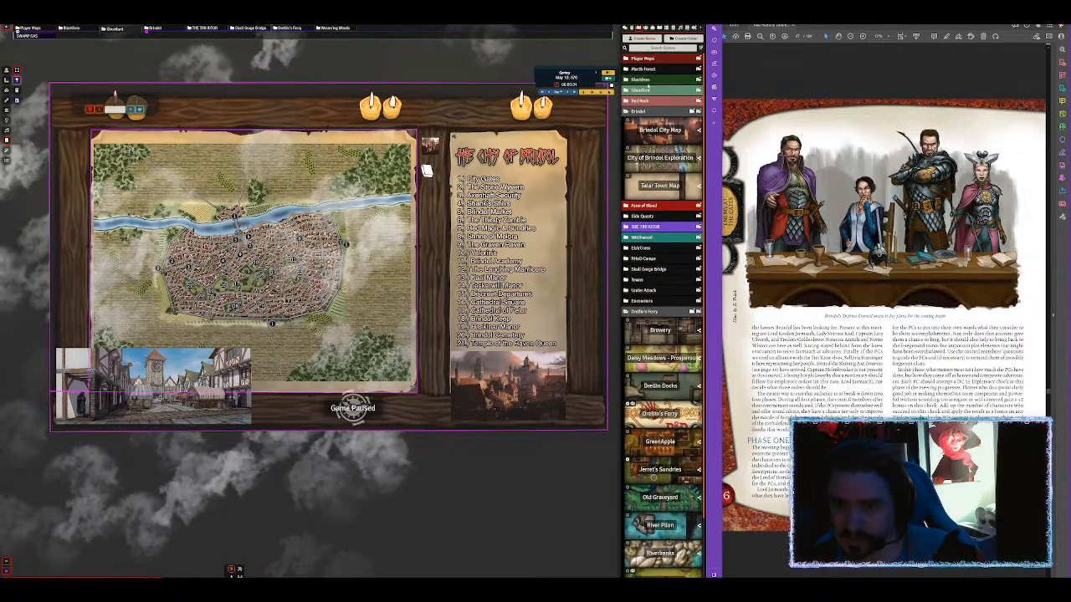
click(650, 59)
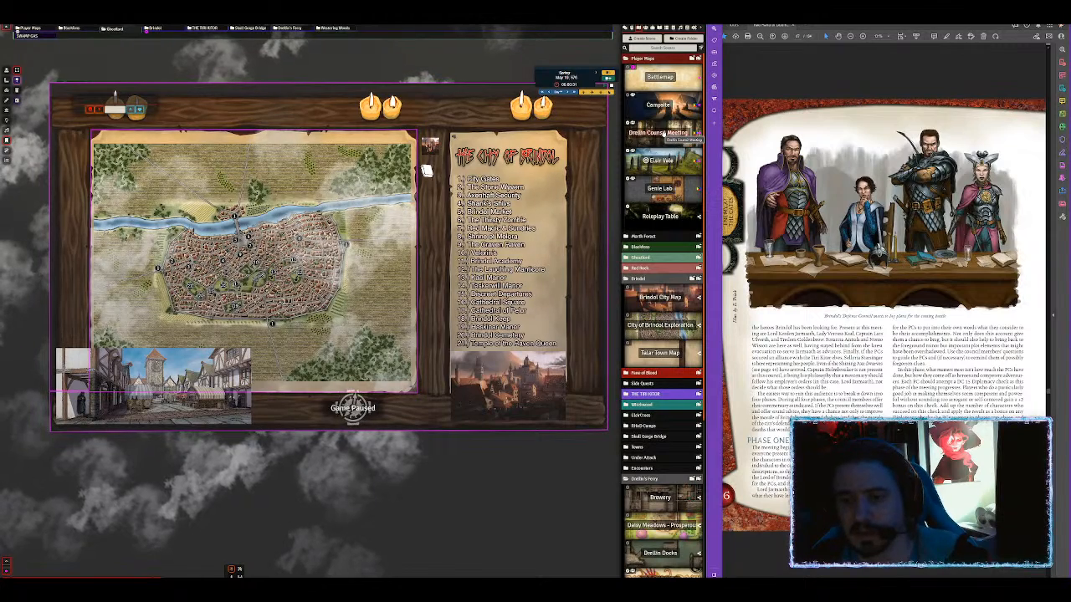
right_click(661, 134)
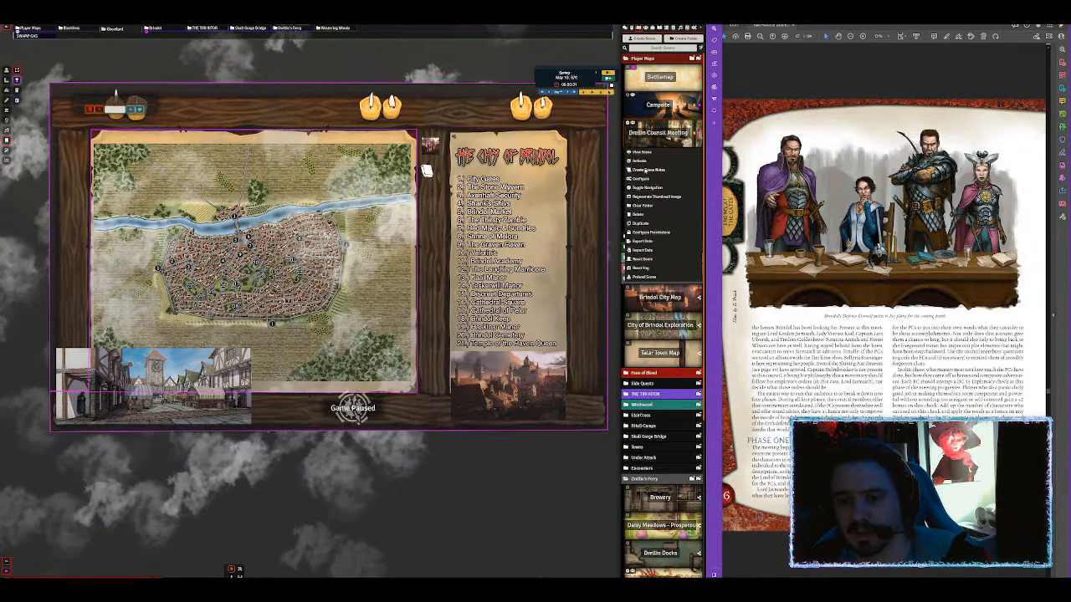
click(639, 178)
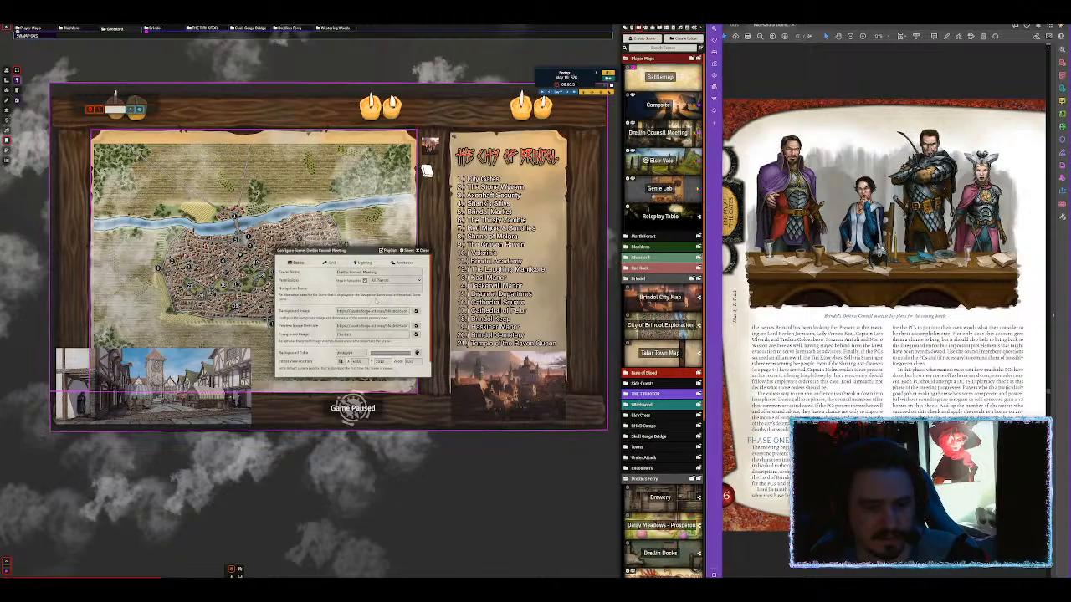
drag(351, 250, 462, 196)
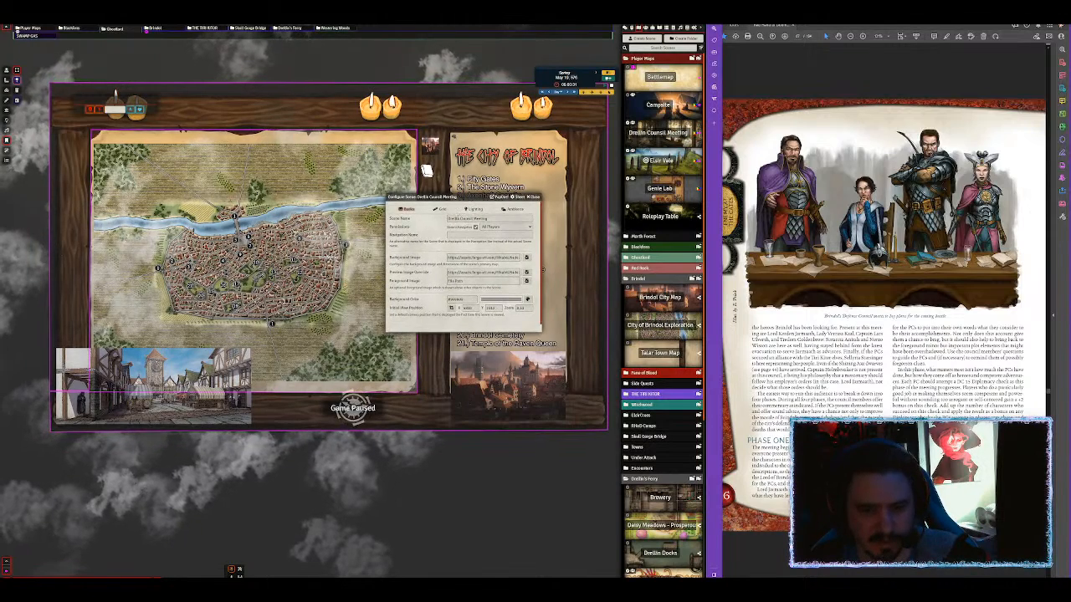
text(Brindol)
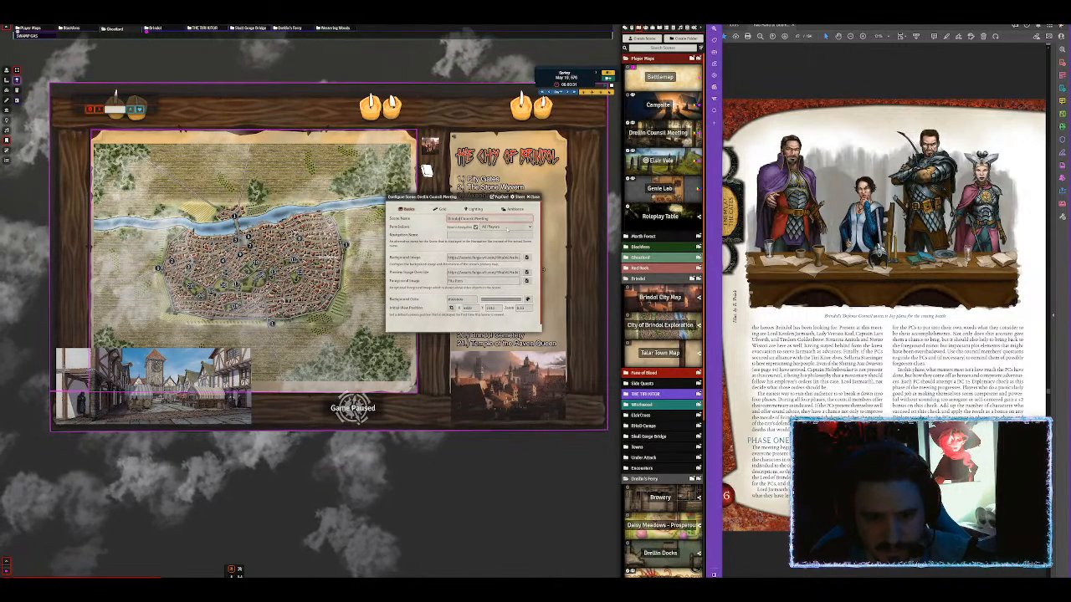
click(532, 197)
Duplicate the Drellin Council Meeting scene in the Player Maps folder.
right_click(660, 133)
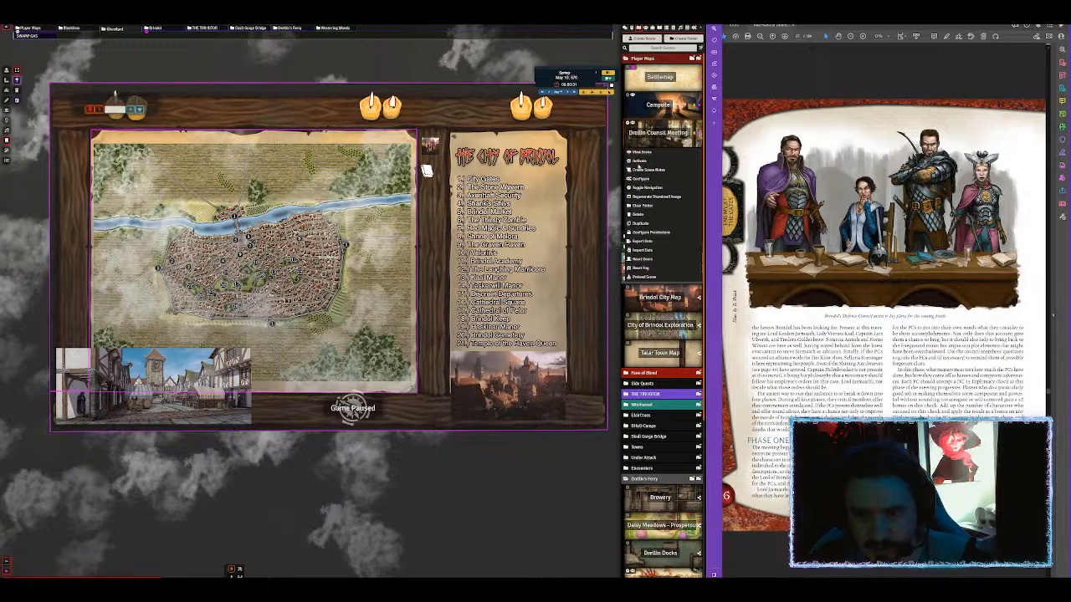
click(638, 224)
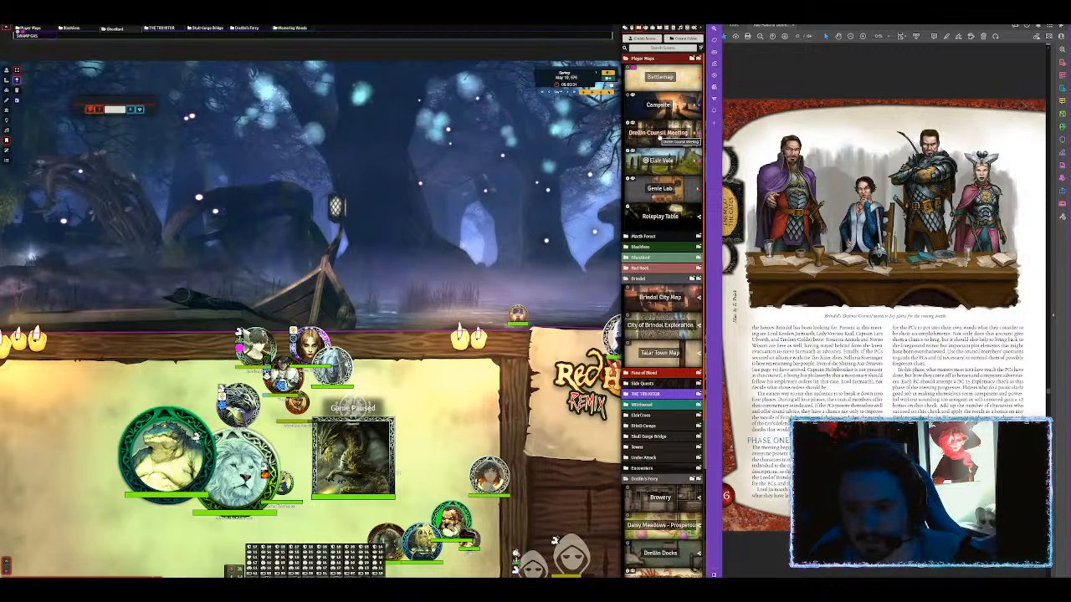
right_click(648, 134)
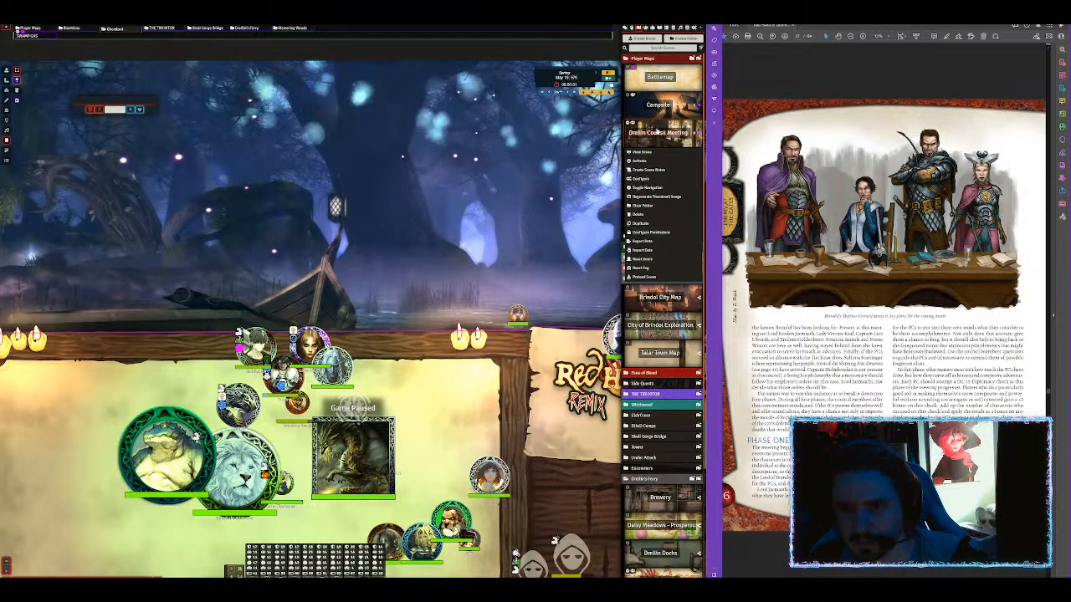
click(641, 222)
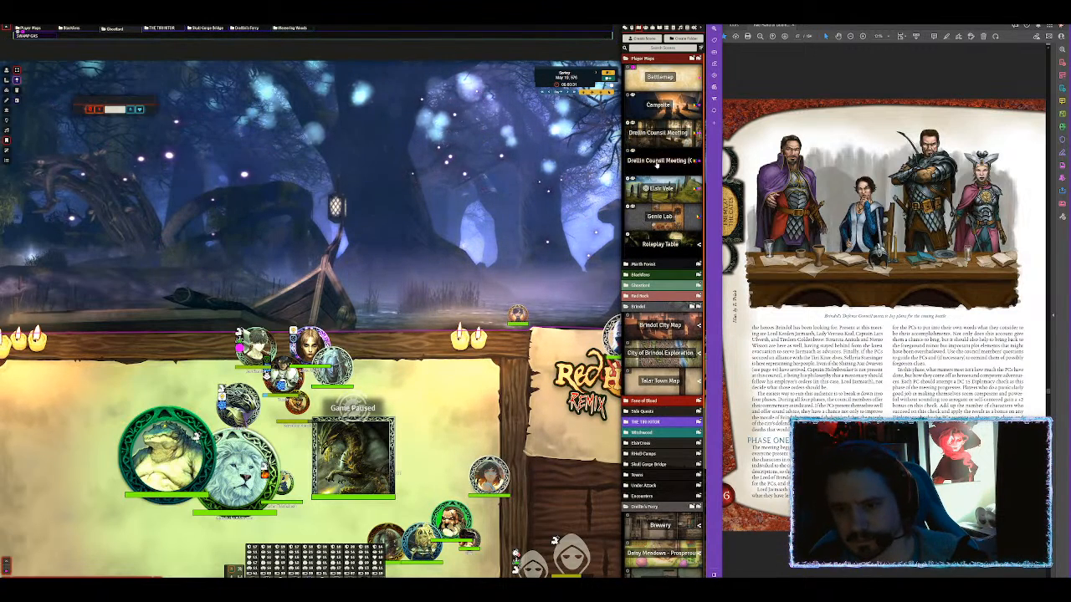
Move the copied Drellin Council Meeting scene into the Brindol folder and open the Brindol City Map scene.
drag(661, 160, 663, 335)
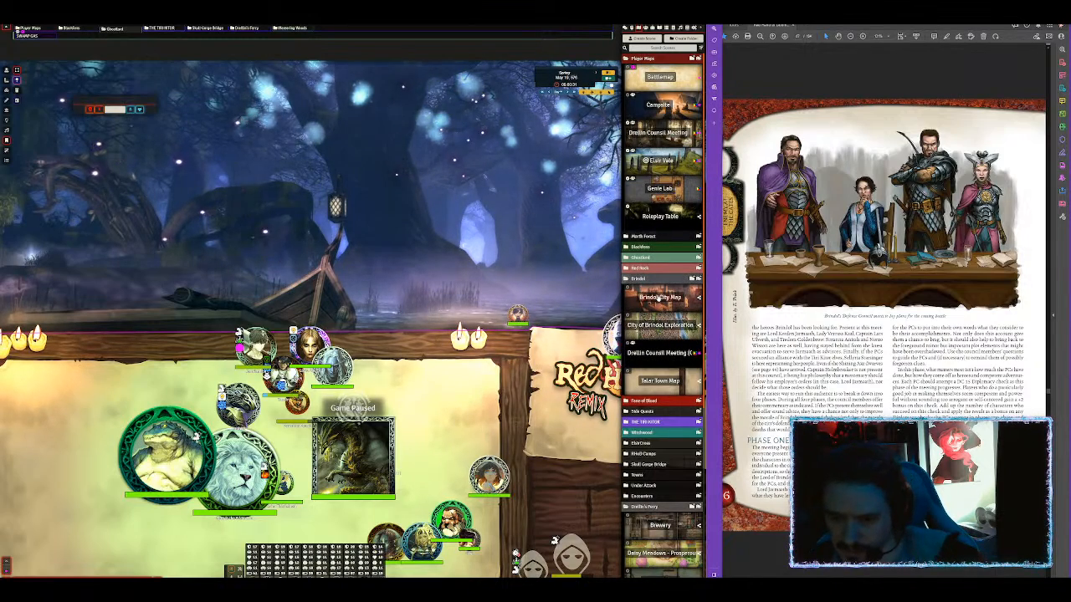
click(661, 301)
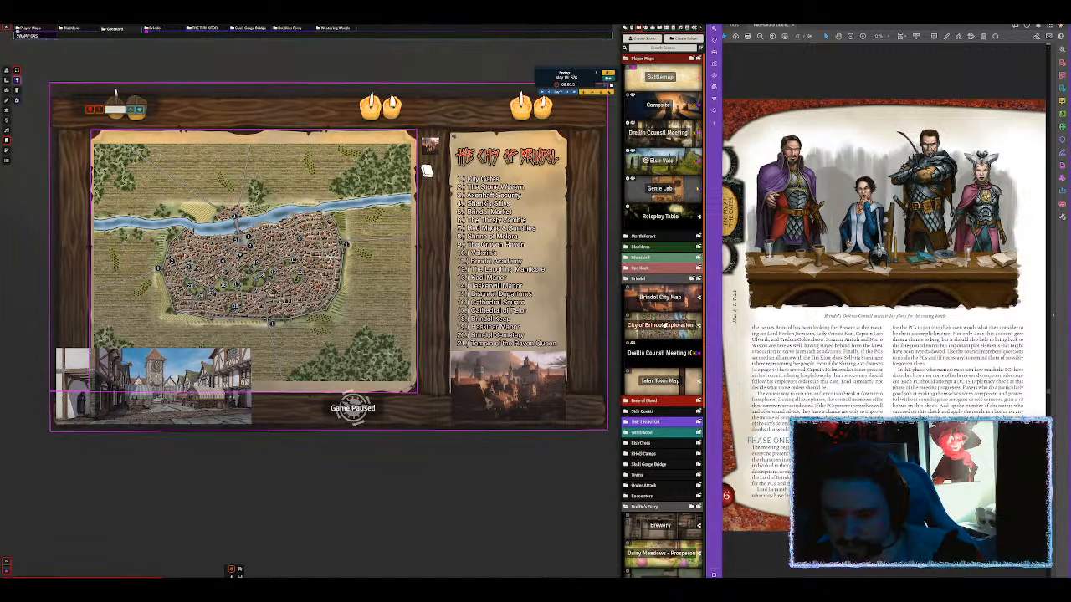
Rename the copied council scene in the Brindol folder as Brindol Council Meeting, restrict its visibility to GM Only, save it and open it.
scroll(664, 324, down, 2)
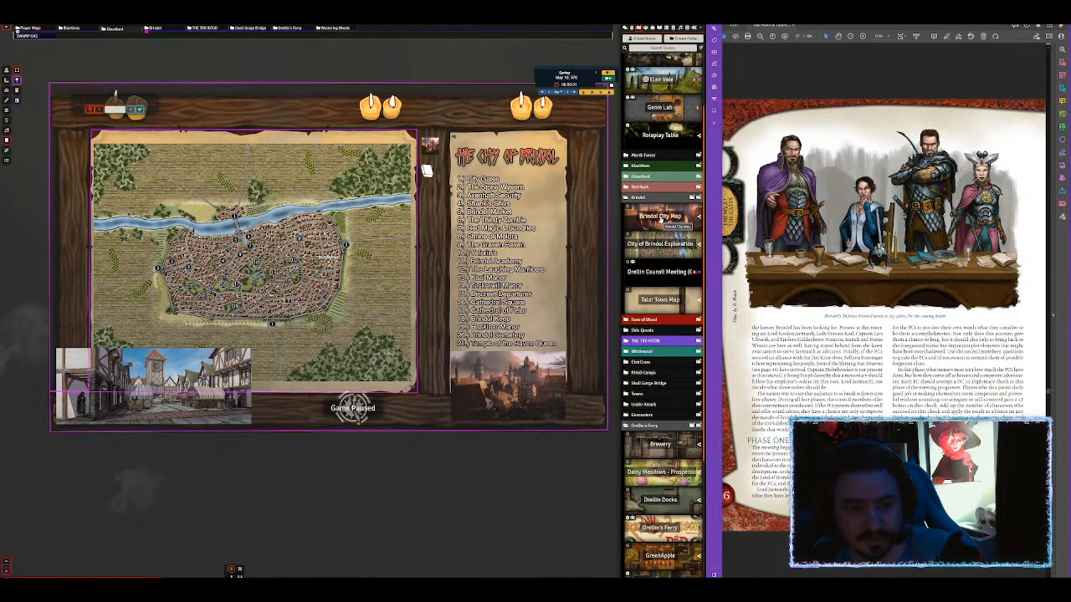
right_click(662, 273)
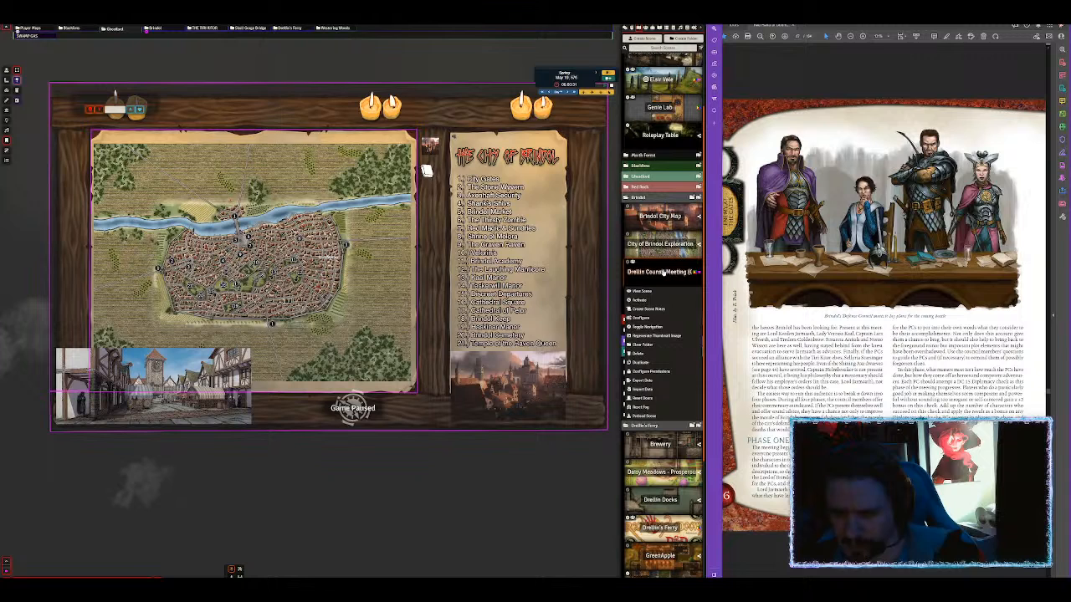
click(640, 319)
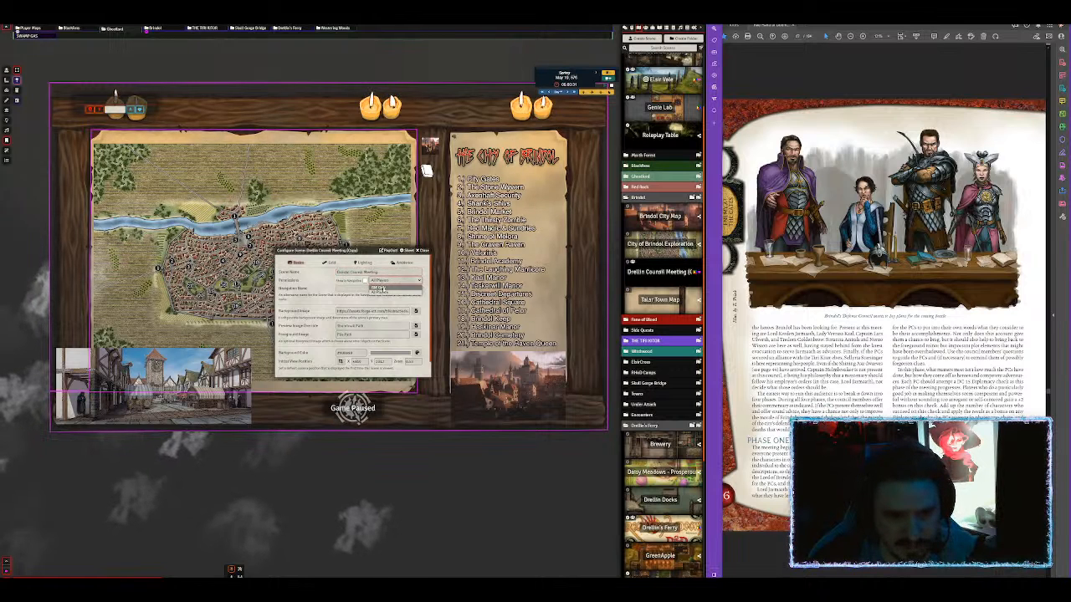
scroll(351, 318, down, 1)
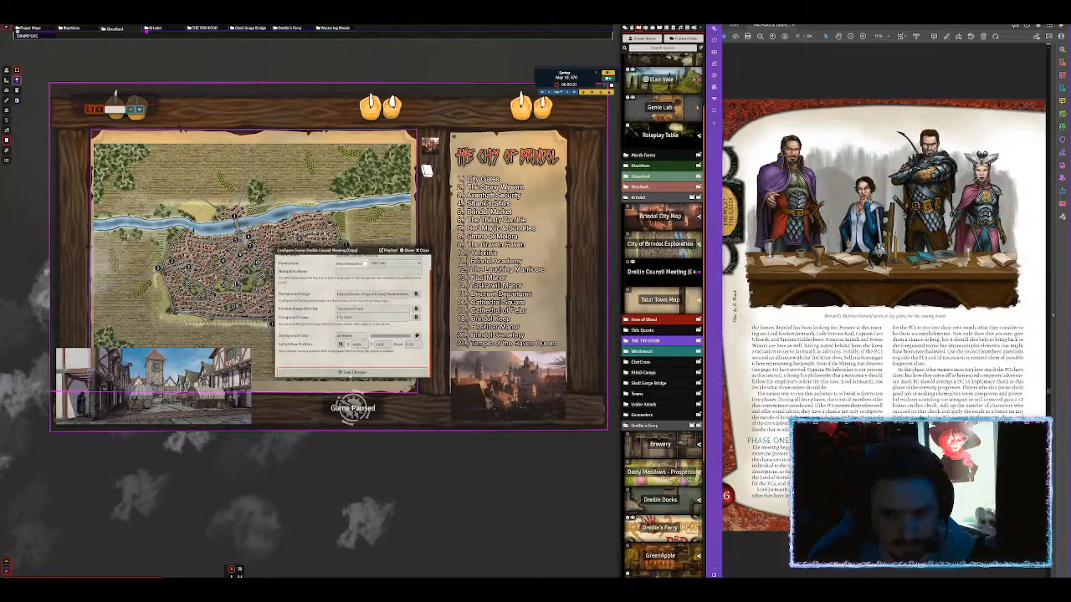
click(351, 373)
click(662, 243)
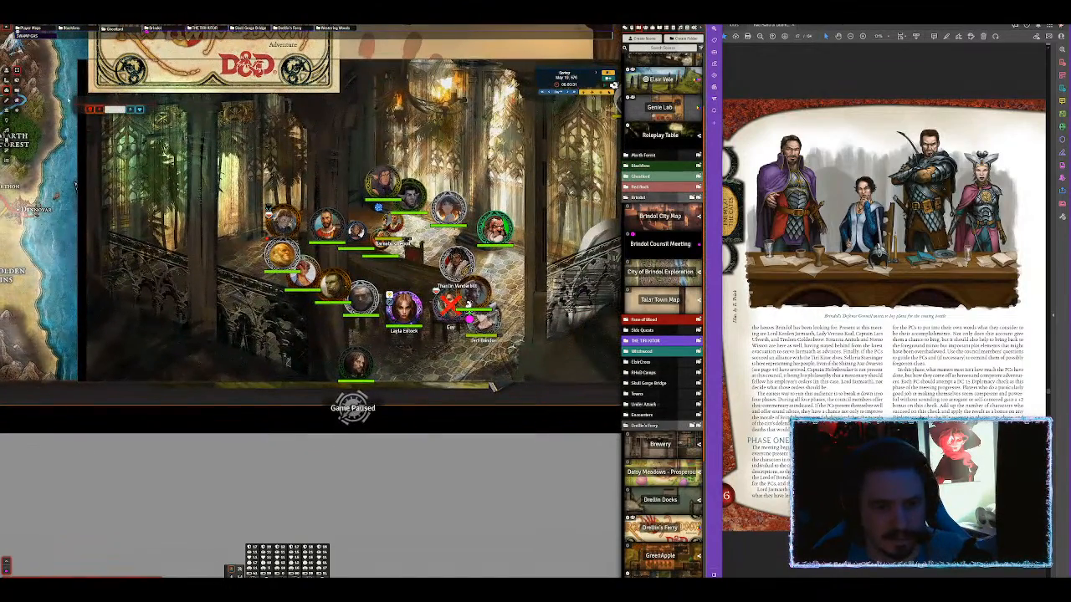
Move the red-clad NPC token behind the table and delete the player-character tokens from the table's near and right sides.
drag(332, 213, 343, 165)
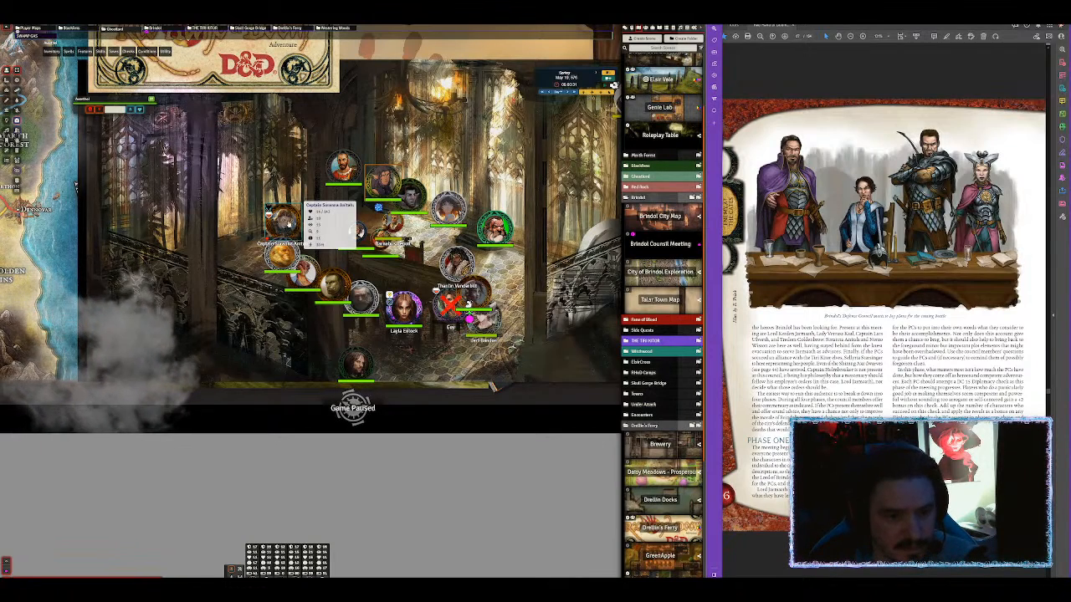
mouse_move(464, 301)
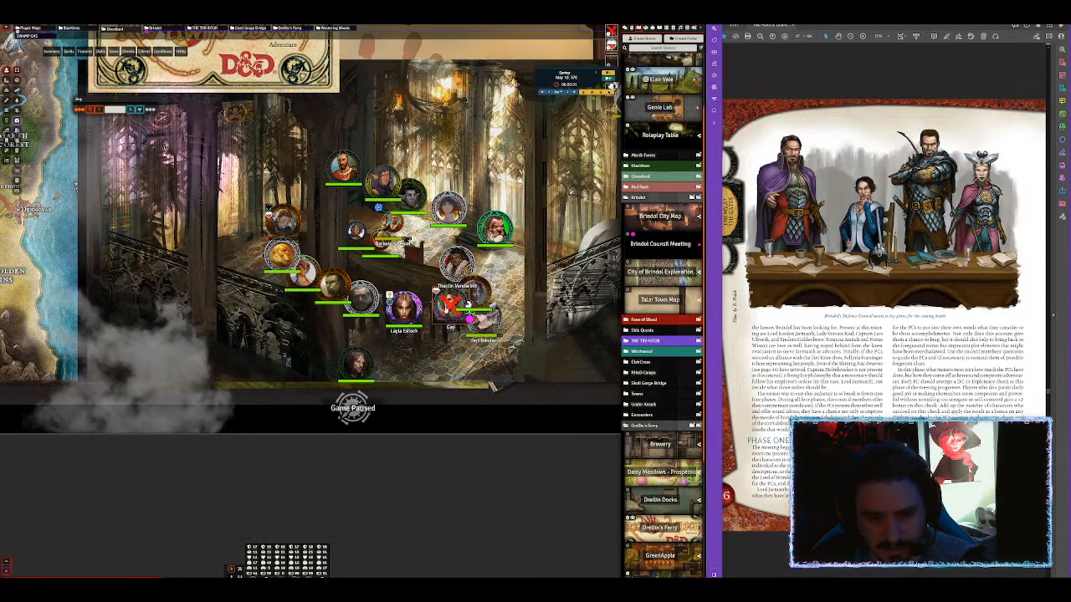
key(Delete)
click(494, 322)
key(Delete)
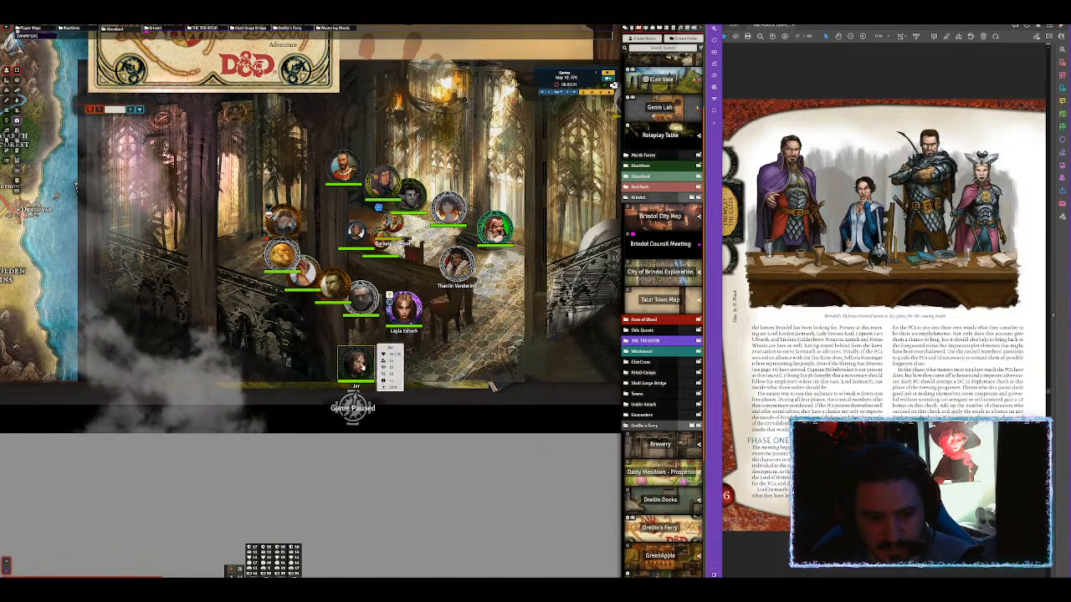
key(Delete)
click(403, 308)
key(Delete)
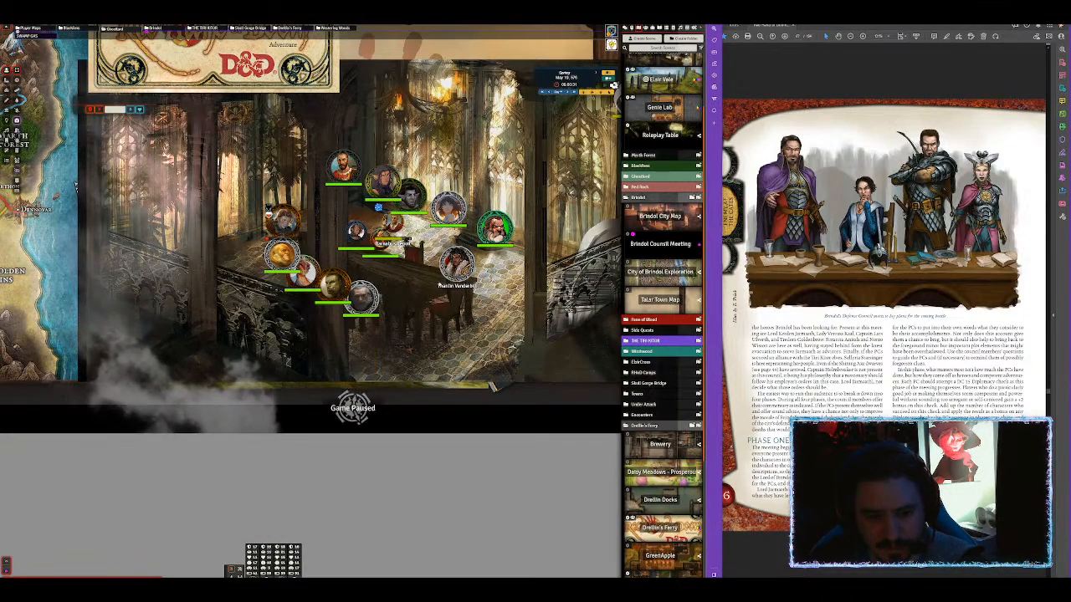
key(Delete)
Delete the unneeded companion and NPC tokens standing along the far side of the council table.
click(495, 227)
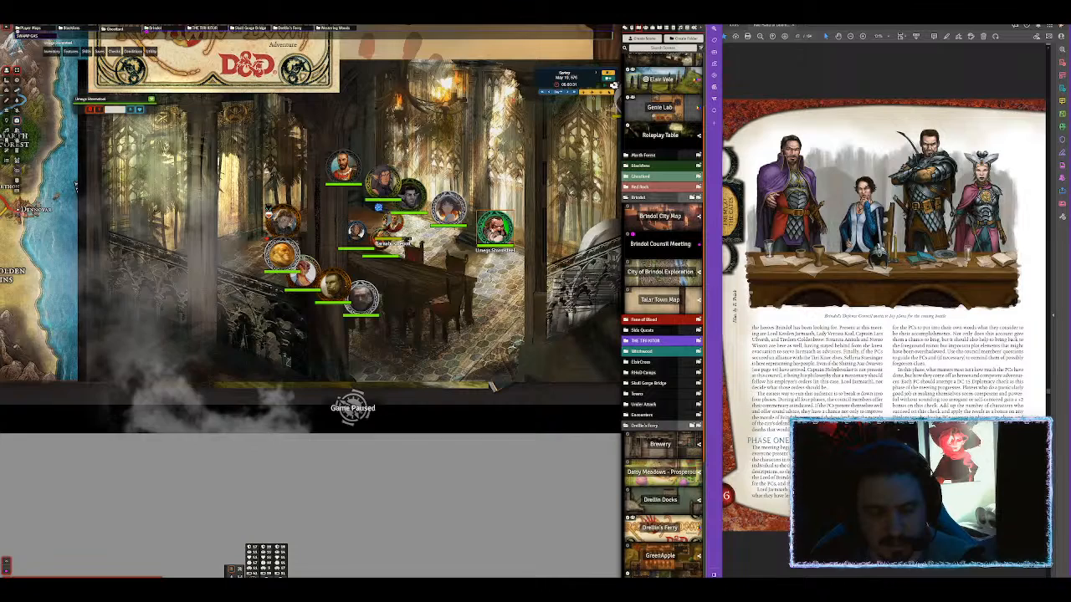
key(Delete)
key(Delete)
click(410, 199)
key(Delete)
click(387, 233)
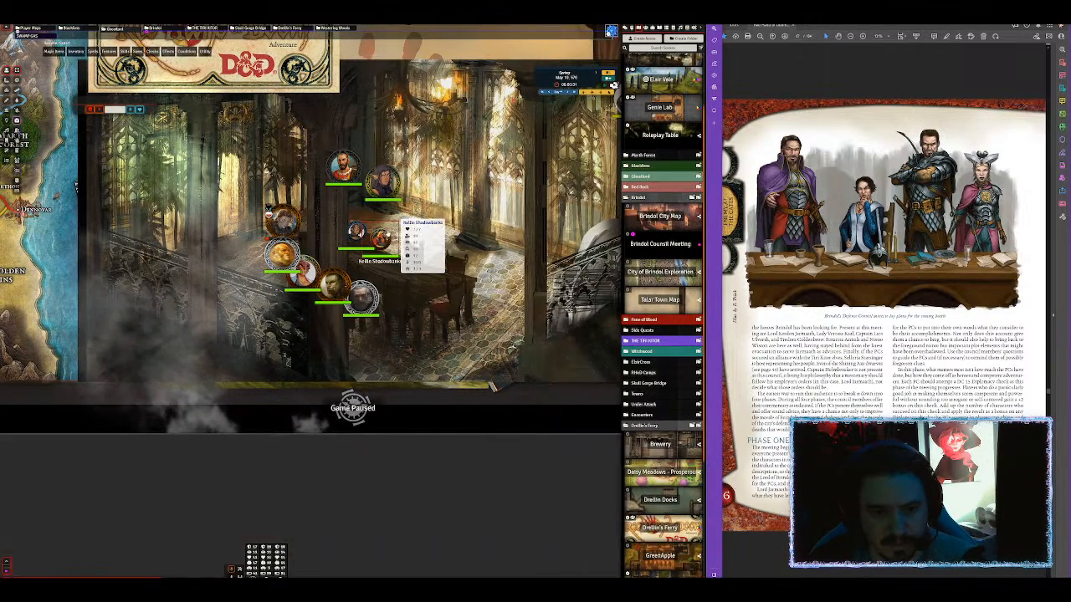
key(Delete)
Thin out the group beside the staircase and line up the red-clad NPC, Avarthel and the two small tokens behind the table.
drag(381, 238, 422, 218)
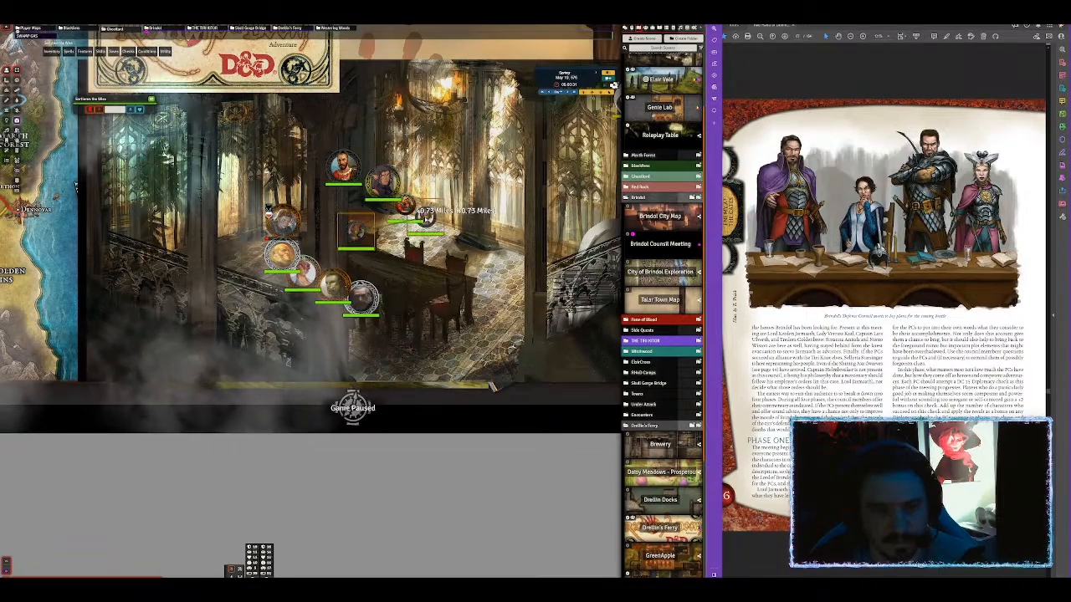
scroll(349, 286, up, 3)
drag(349, 287, 343, 250)
scroll(481, 260, up, 3)
scroll(434, 252, down, 1)
click(337, 240)
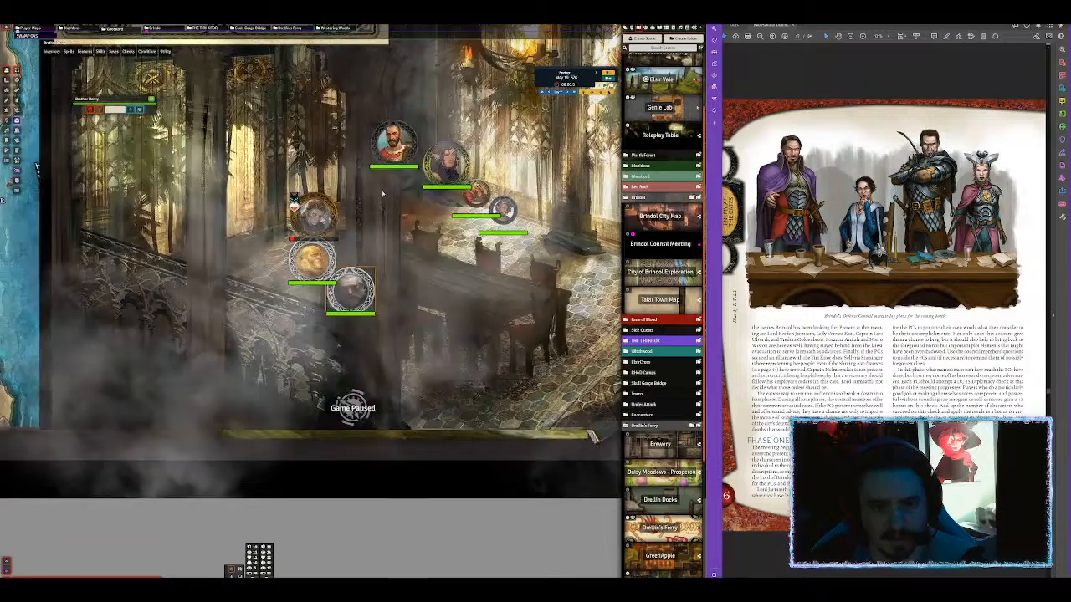
drag(393, 147, 463, 213)
mouse_move(504, 213)
mouse_down()
mouse_move(495, 237)
mouse_move(489, 231)
mouse_up()
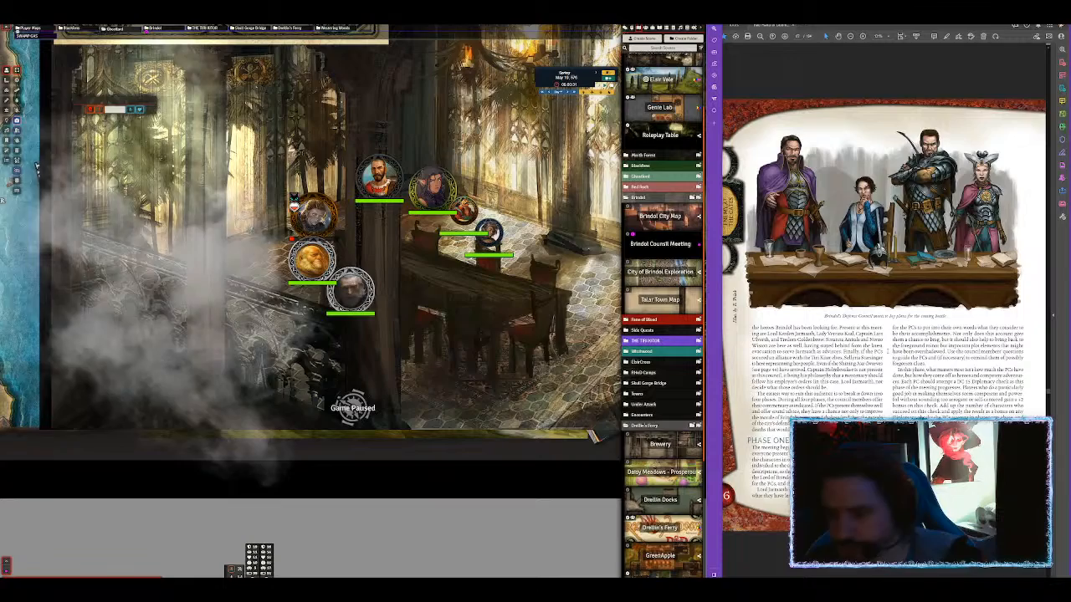
Find Lord Jarmaath in the actor list by searching "Jarm" and place his token in the council hall behind the table.
click(647, 27)
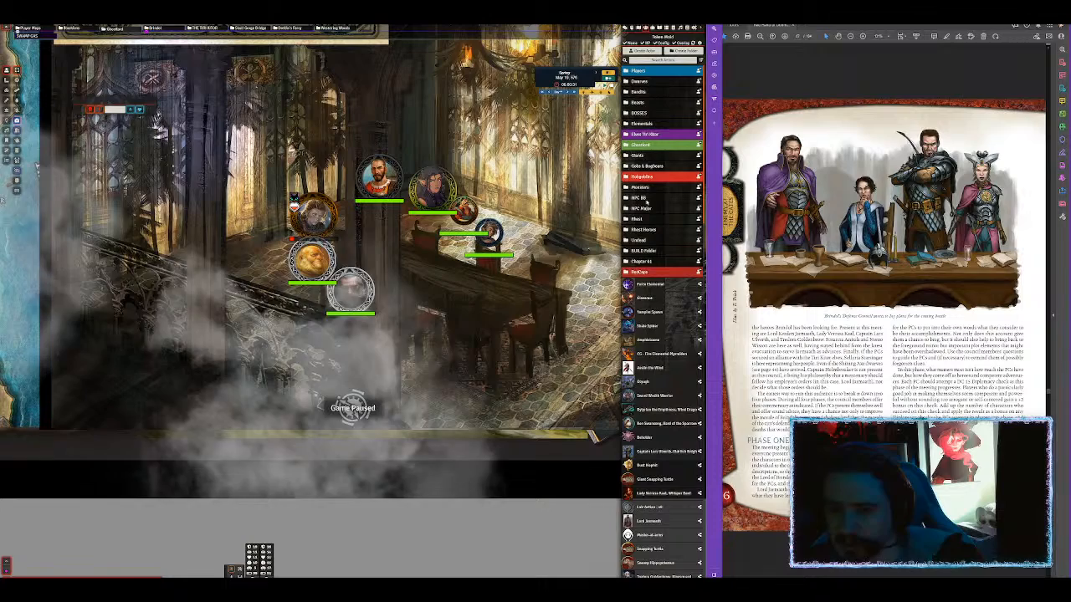
click(645, 209)
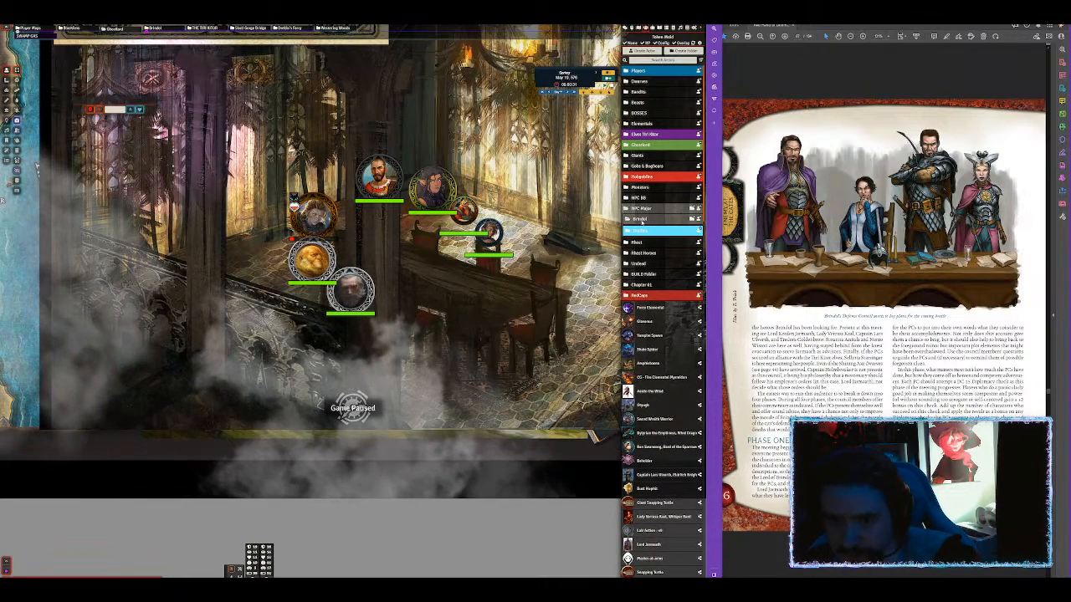
click(640, 230)
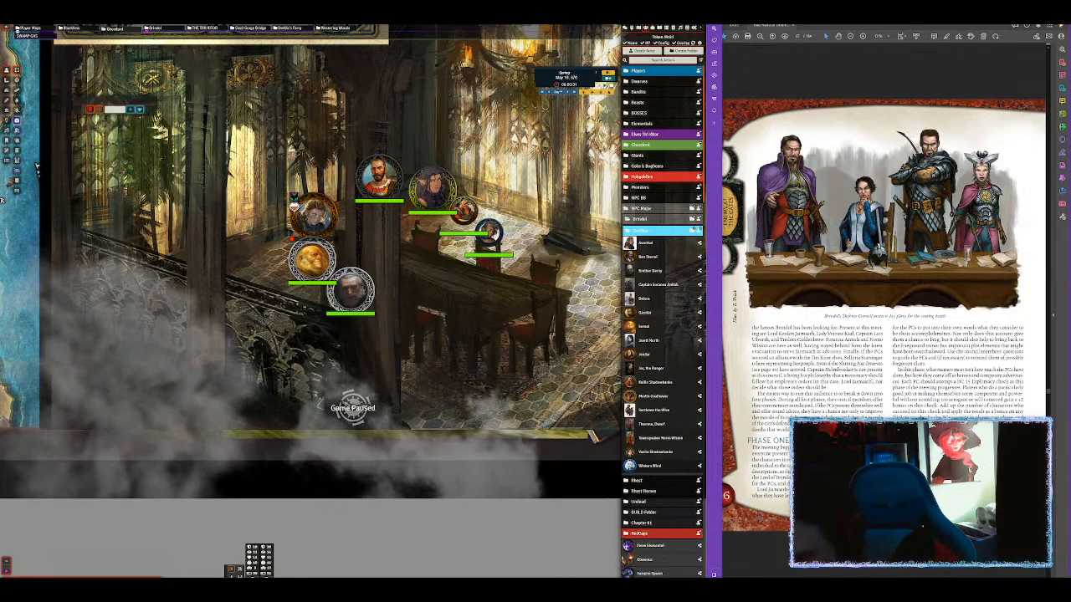
text(Jarm)
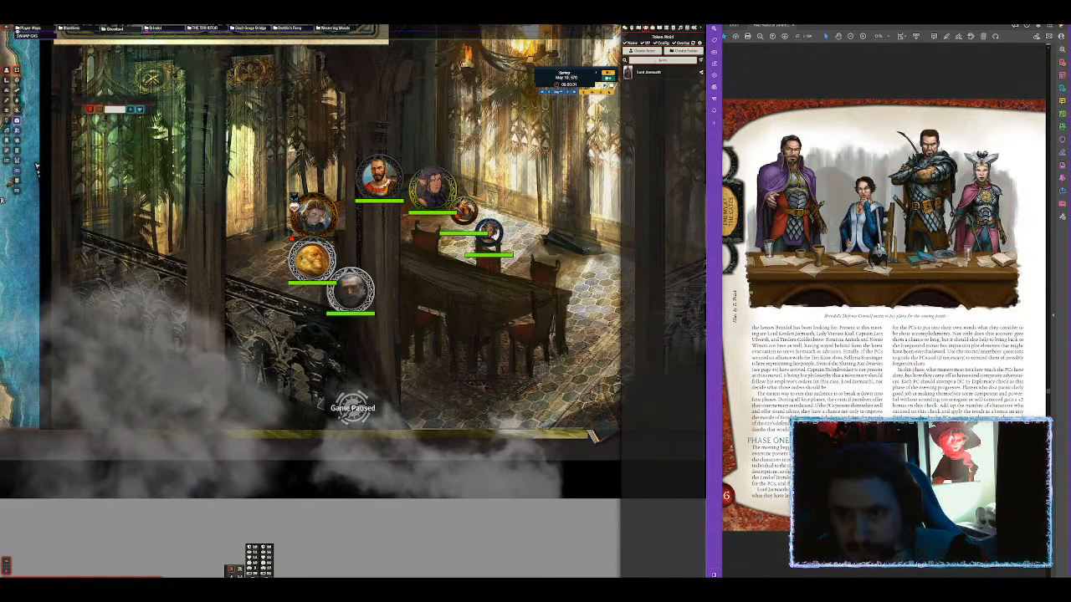
drag(648, 77, 317, 163)
Spread the NPC tokens around the table, grouping Avarthel and the two small tokens at its right end and the gold-faced token in front.
drag(314, 214, 532, 245)
drag(311, 257, 477, 331)
drag(536, 249, 305, 261)
drag(381, 180, 565, 273)
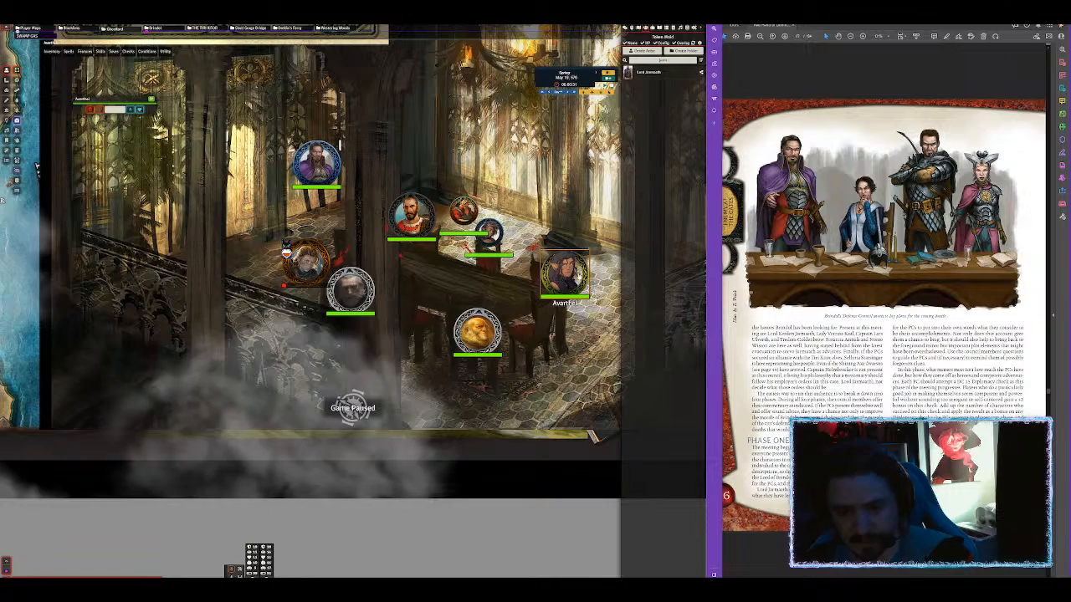
drag(462, 212, 529, 266)
drag(488, 234, 506, 259)
drag(412, 217, 436, 224)
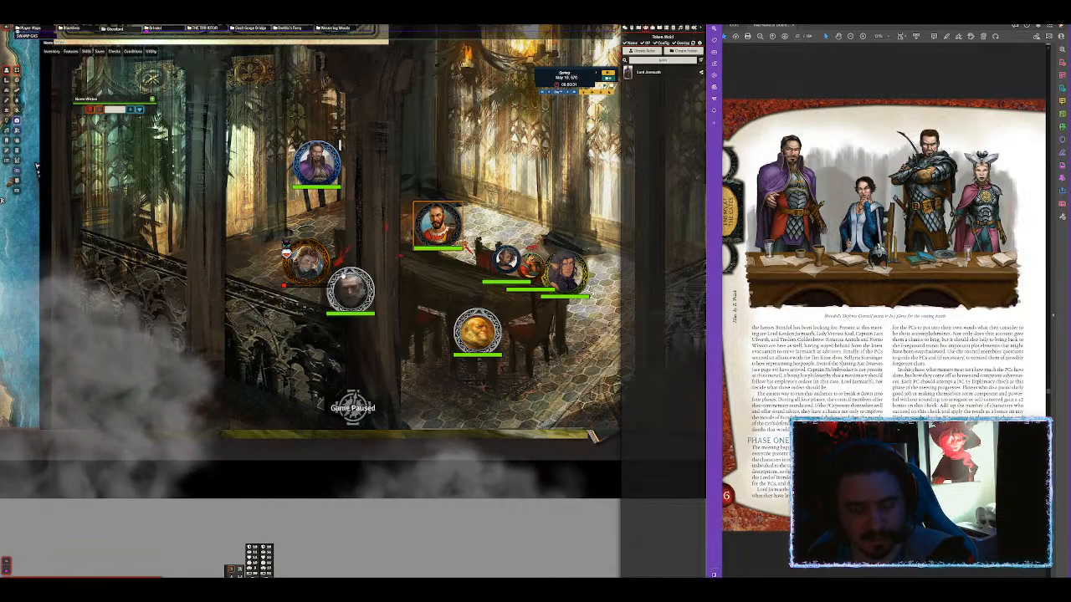
Set the grey-ringed token beside the gold-faced one and bring the wounded captain and Lord Jarmaath in to the table's left end.
click(355, 286)
drag(360, 291, 444, 326)
drag(311, 266, 370, 293)
drag(322, 168, 338, 228)
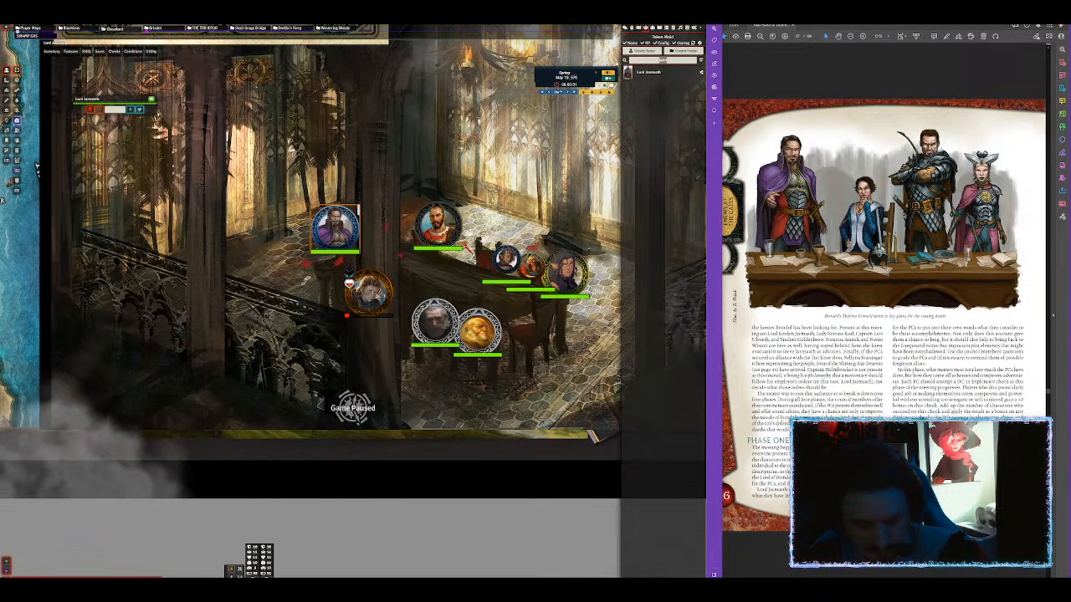
Add Lady Verrasa Kaal's token below Lord Jarmaath and Sellyria Starsinger's token at the table's right end, searching "ver" and "star".
text(ver)
drag(655, 75, 333, 281)
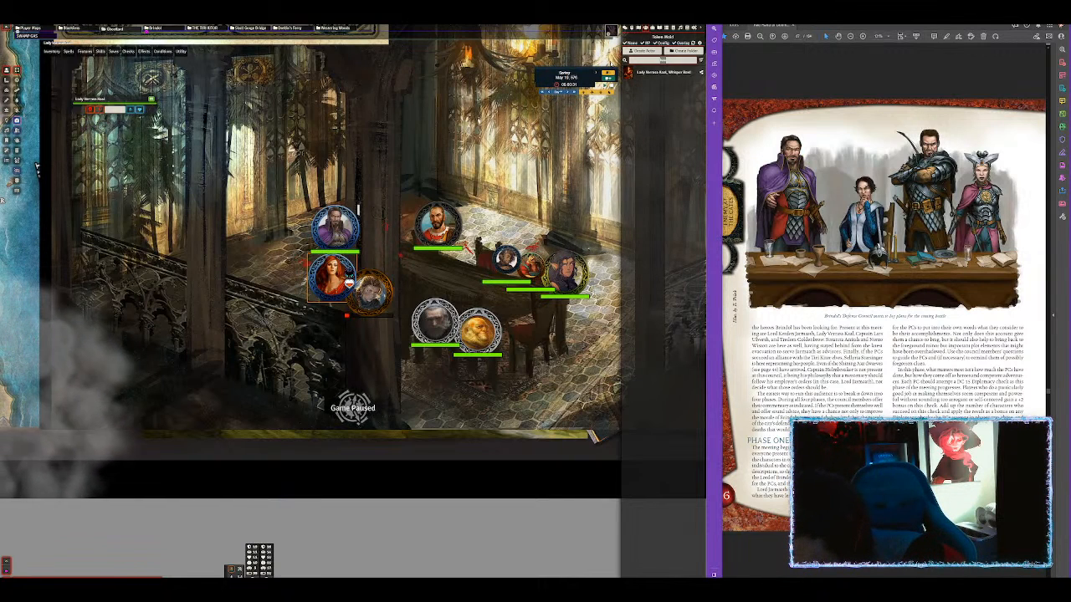
text(star)
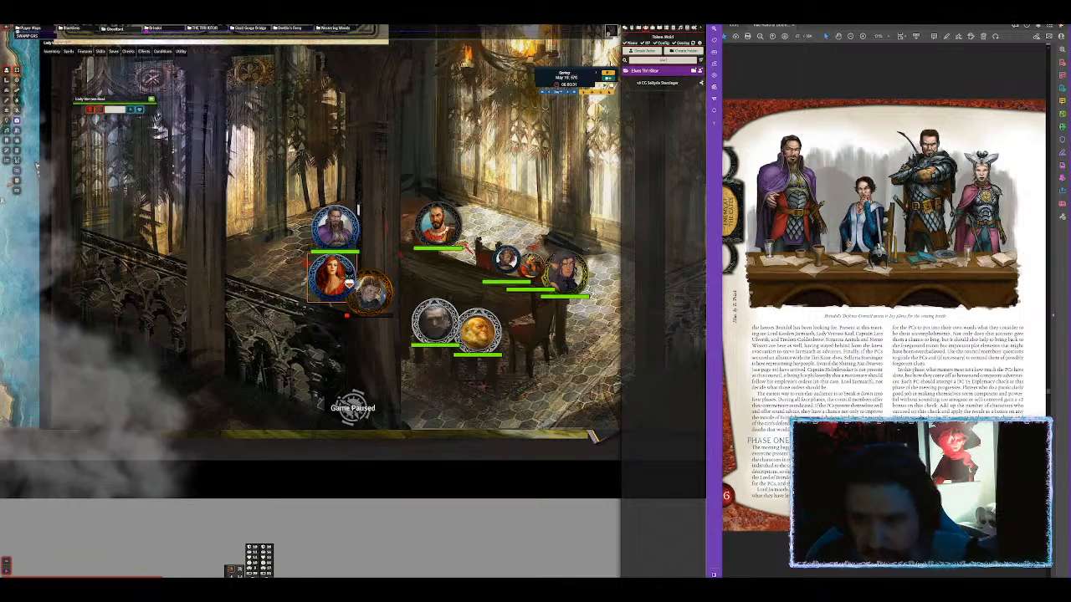
drag(668, 84, 558, 316)
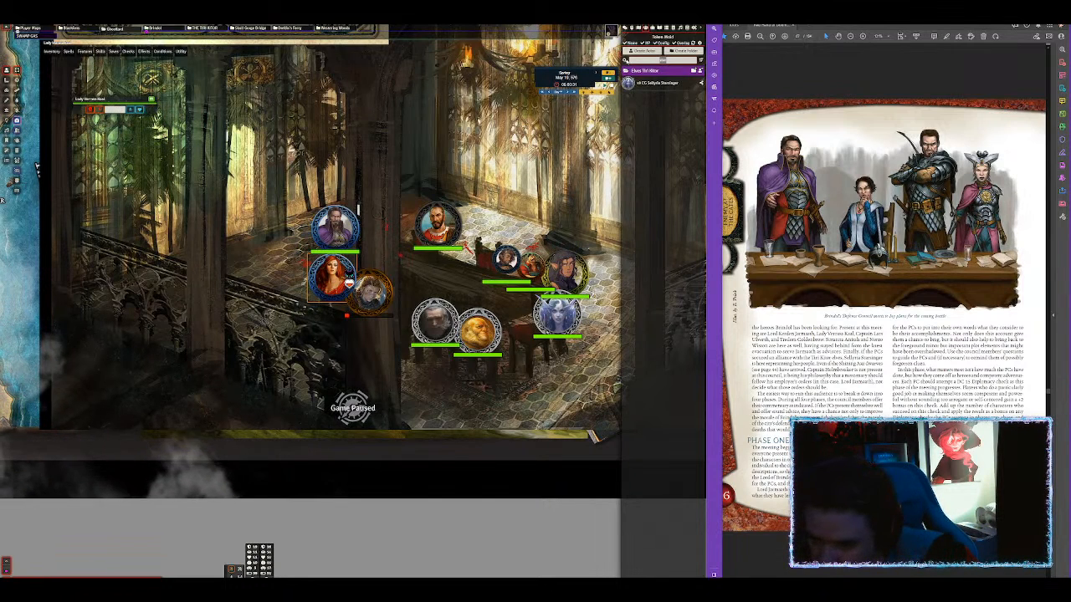
Search the actors for "helm", then clear the search.
text(helm)
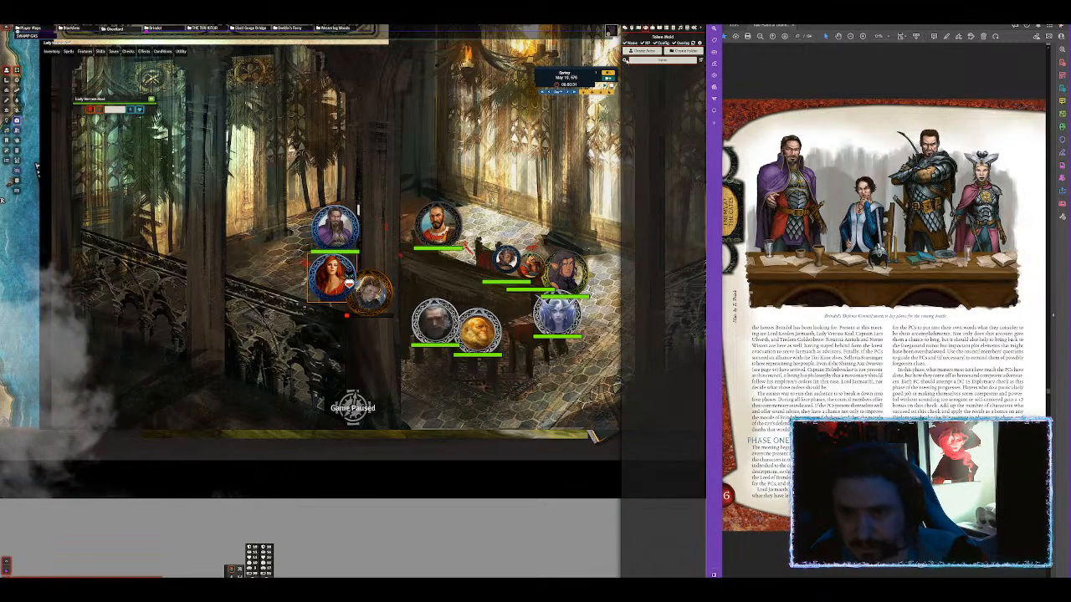
key(BackSpace)
key(BackSpace)
key(BackSpace)
key(BackSpace)
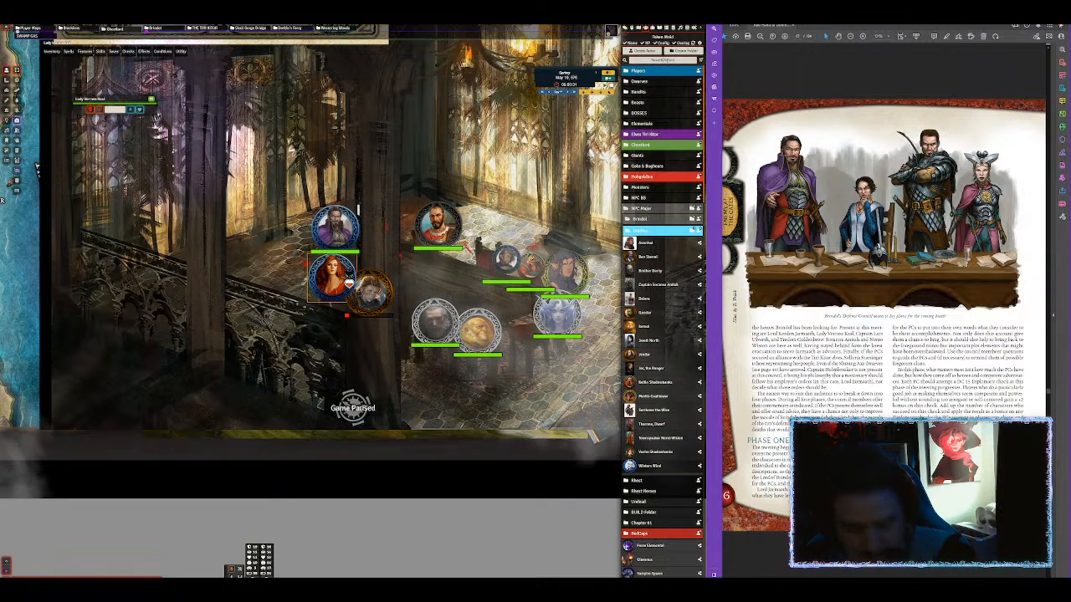
Place Captain Lars Ulverth's token beside Lord Jarmaath and tighten the spacing of Jarmaath, Lady Kaal and the wounded captain.
text(ulver)
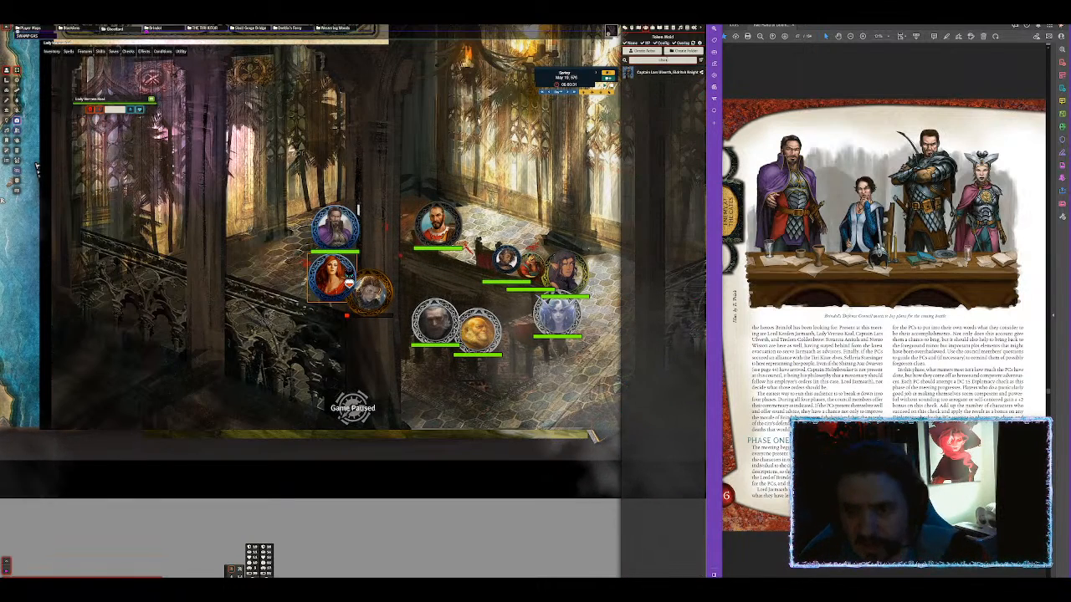
drag(685, 71, 438, 227)
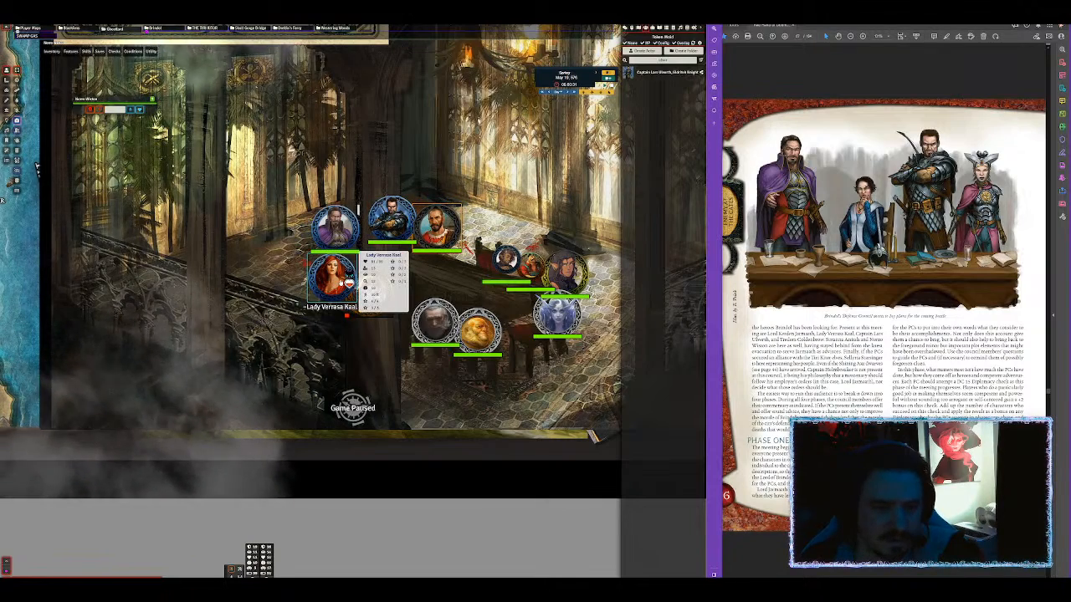
mouse_move(339, 228)
drag(332, 233, 334, 223)
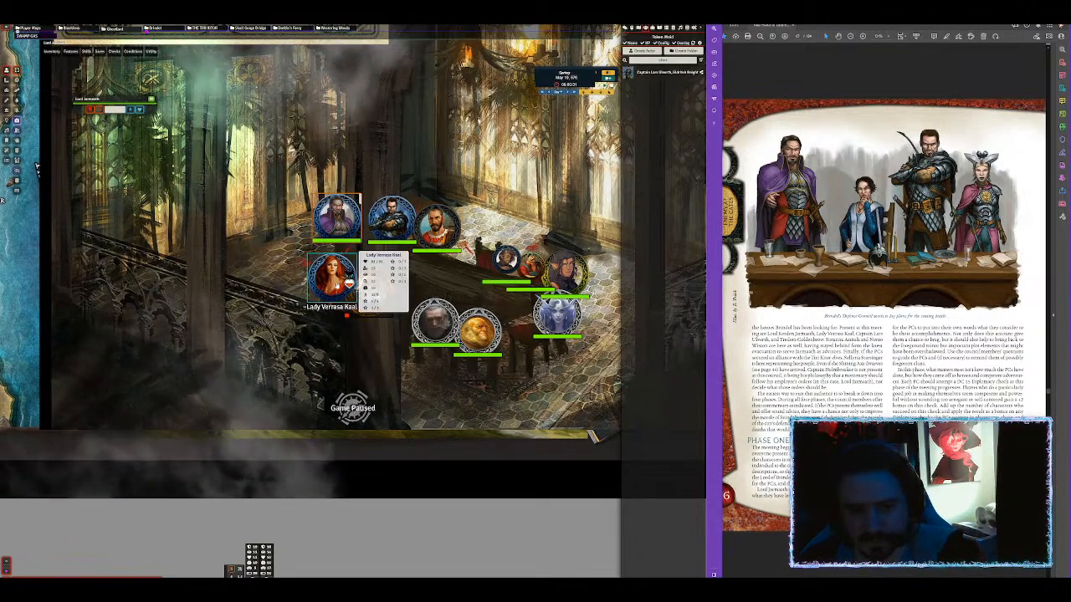
drag(326, 275, 319, 256)
drag(372, 296, 362, 286)
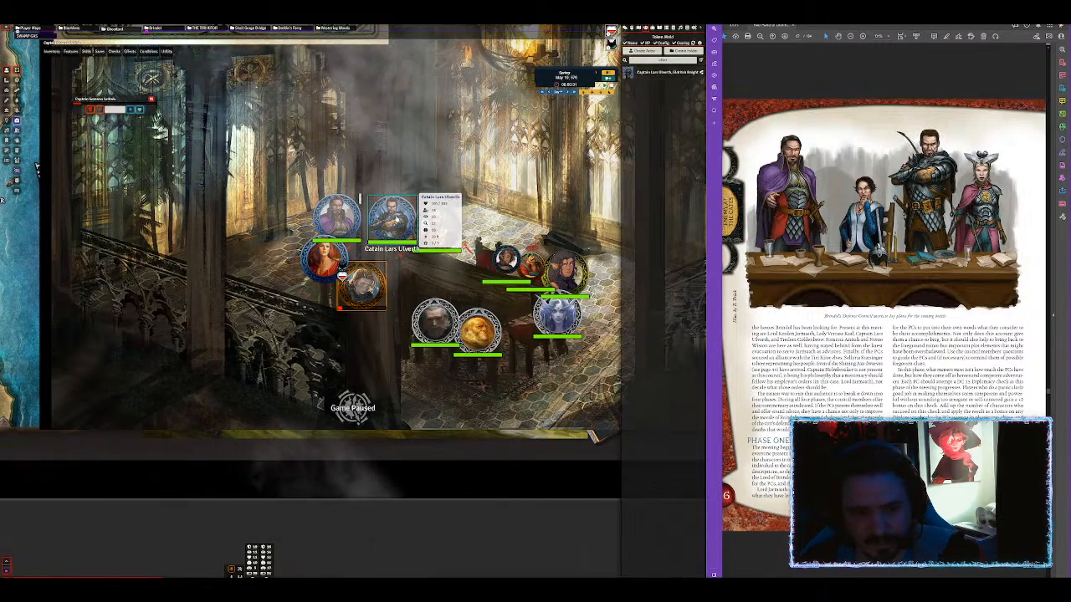
mouse_move(439, 230)
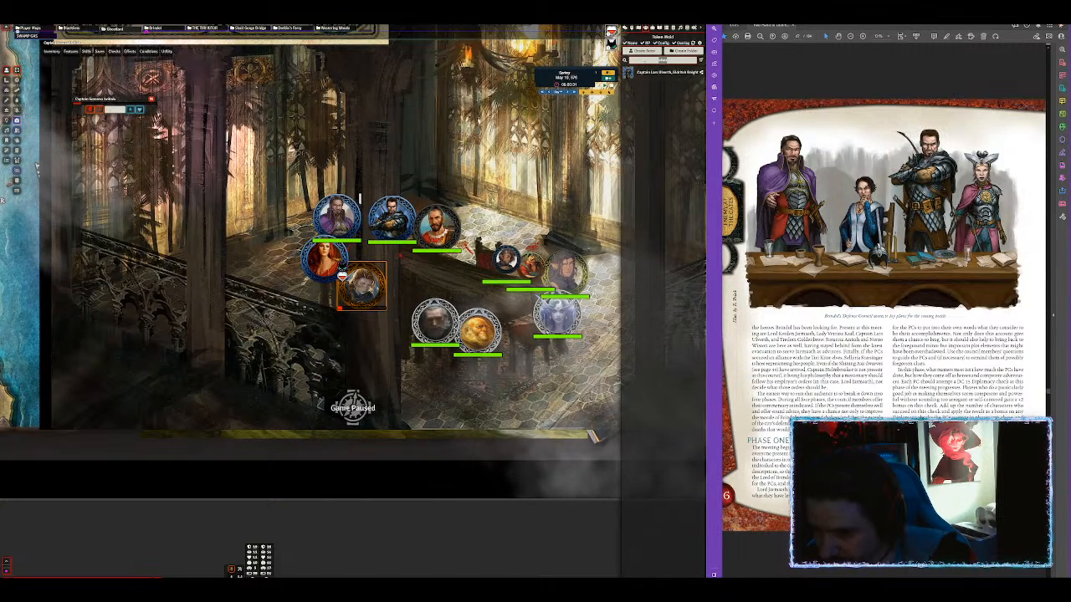
Search the actors for "an" and "sora" to check for the council's remaining captain, clearing each search.
text(an)
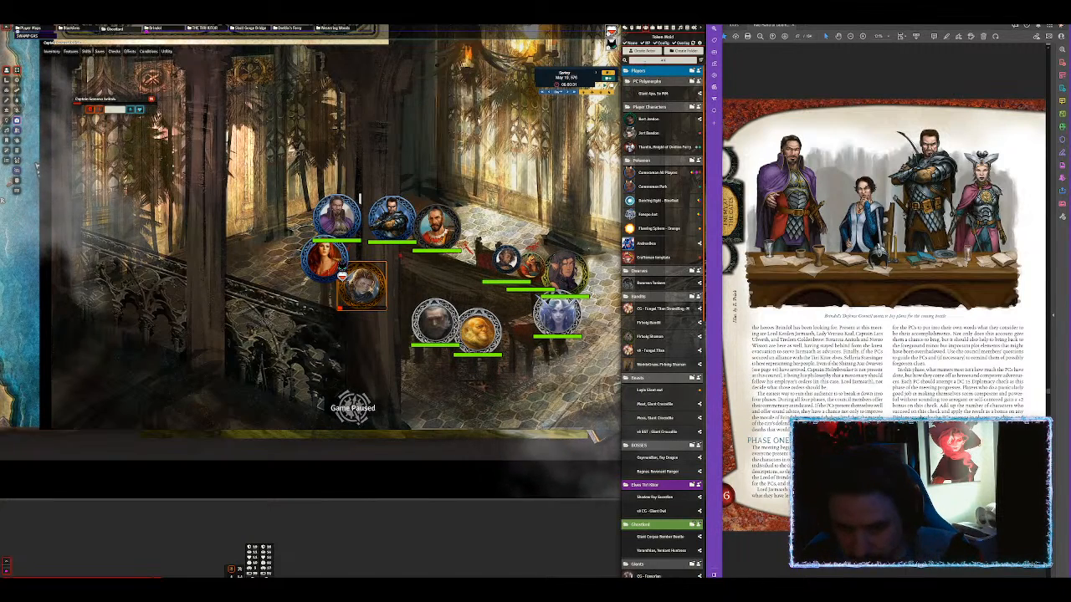
key(BackSpace)
key(BackSpace)
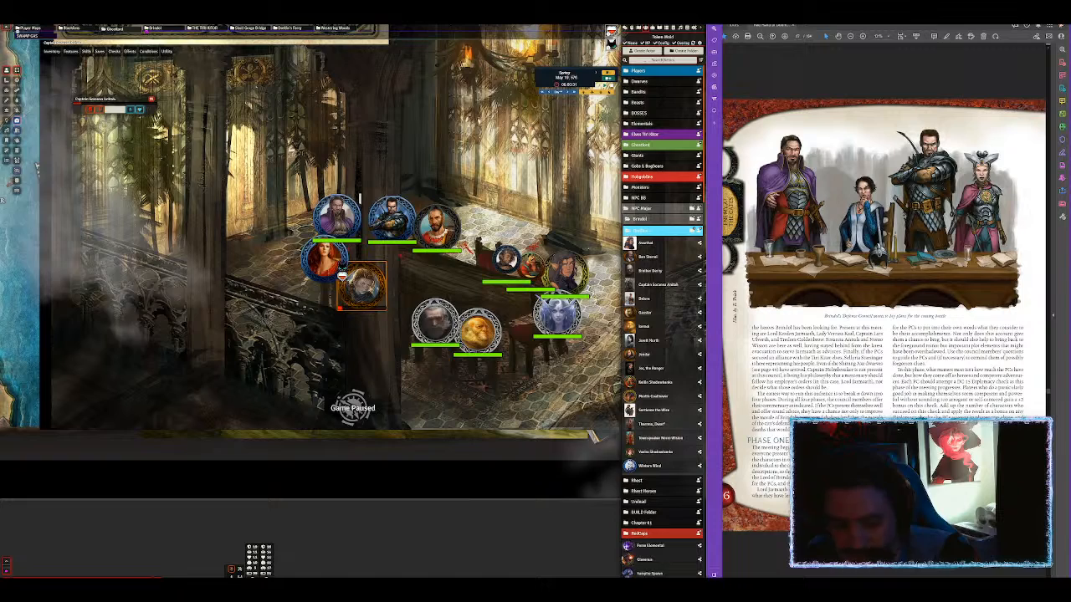
text(sora)
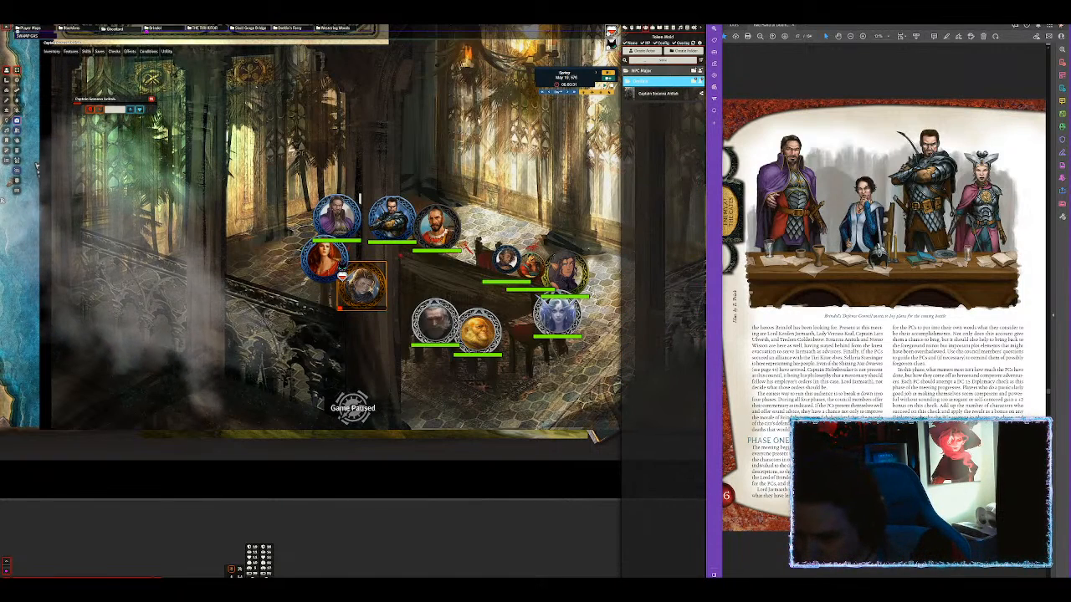
key(BackSpace)
key(BackSpace)
key(BackSpace)
key(BackSpace)
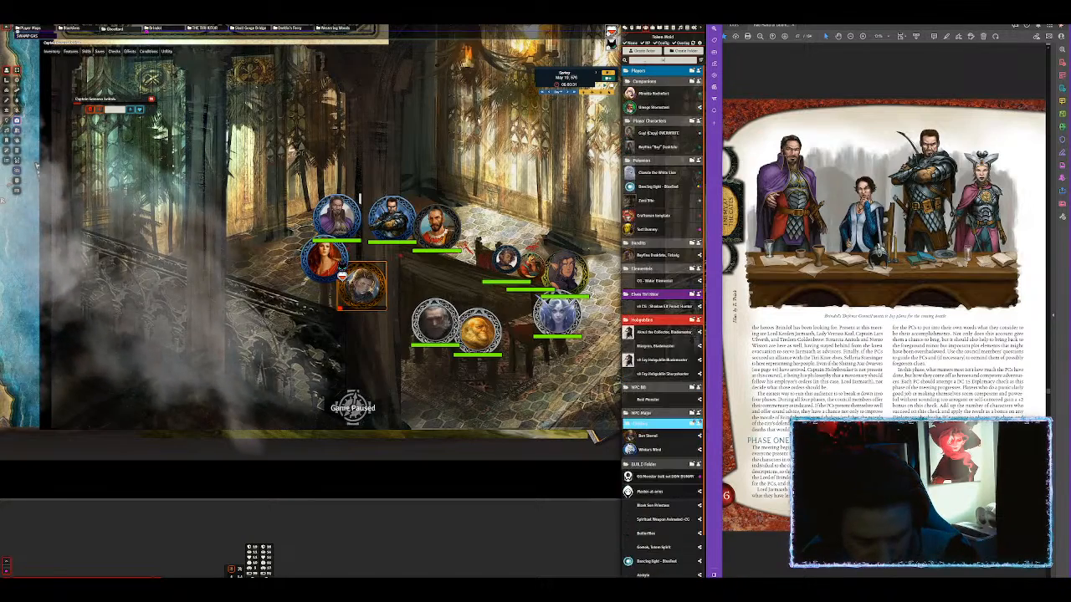
Add Tredora Goldenbrow's token beside Captain Lars Ulverth, moving the red-clad man's token below Lady Kaal and the wounded captain next to him.
text(teo)
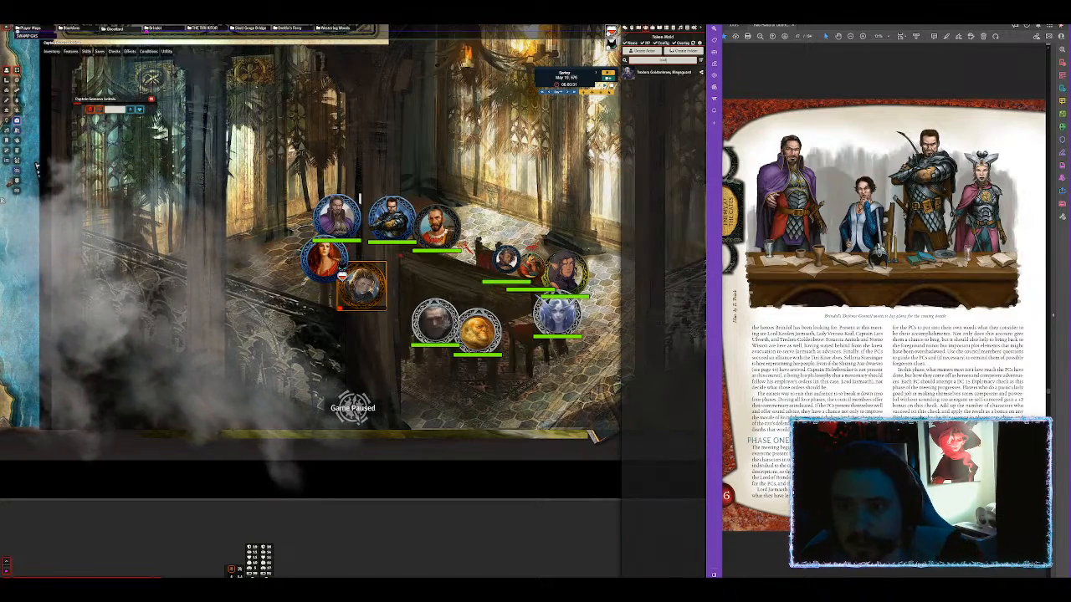
drag(675, 75, 458, 264)
drag(368, 289, 410, 310)
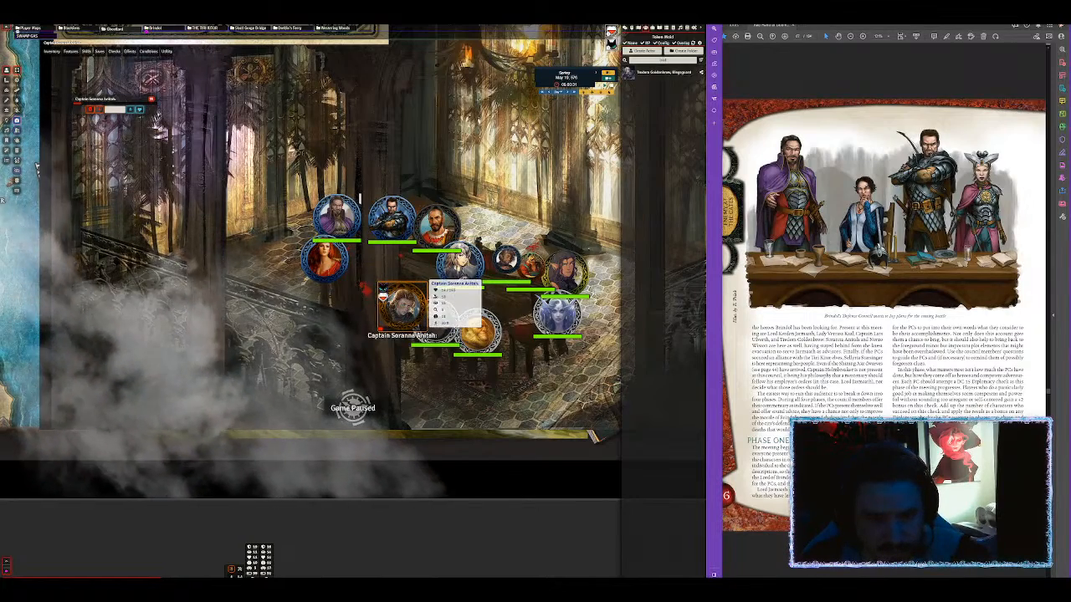
drag(459, 266, 465, 177)
drag(439, 235, 356, 289)
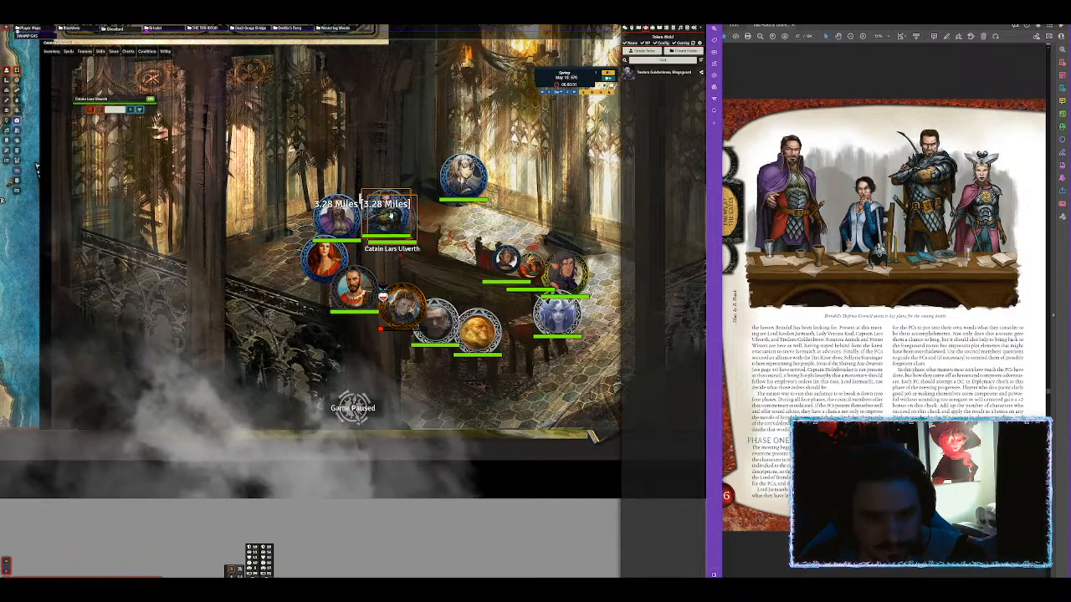
drag(468, 185, 430, 221)
drag(402, 306, 390, 310)
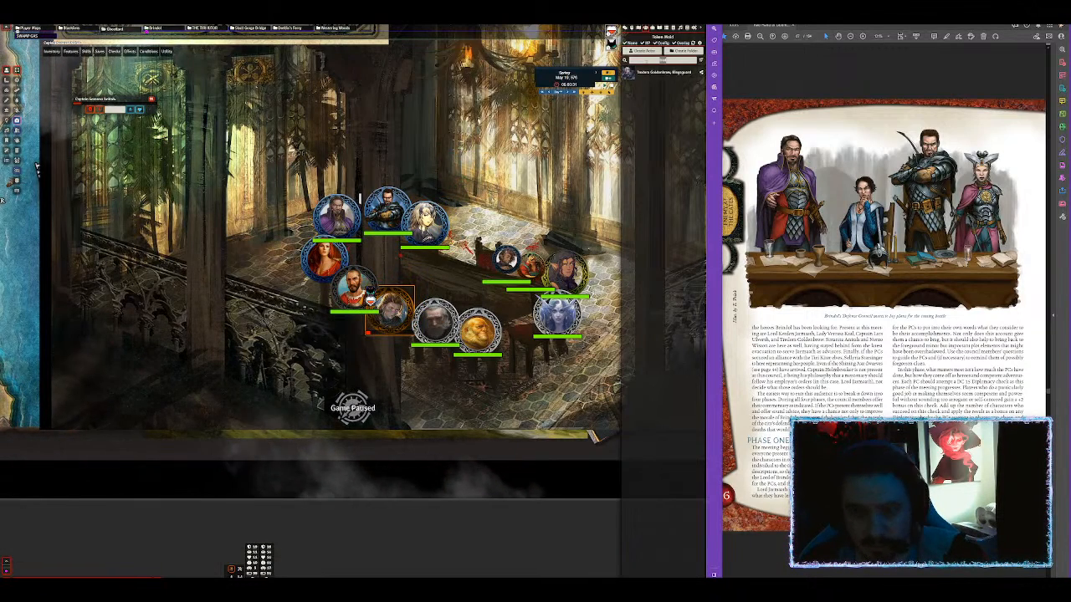
Search the actors for "red", then find Immerstal the Red in the adventure PDF's Important People section and select his name.
text(red)
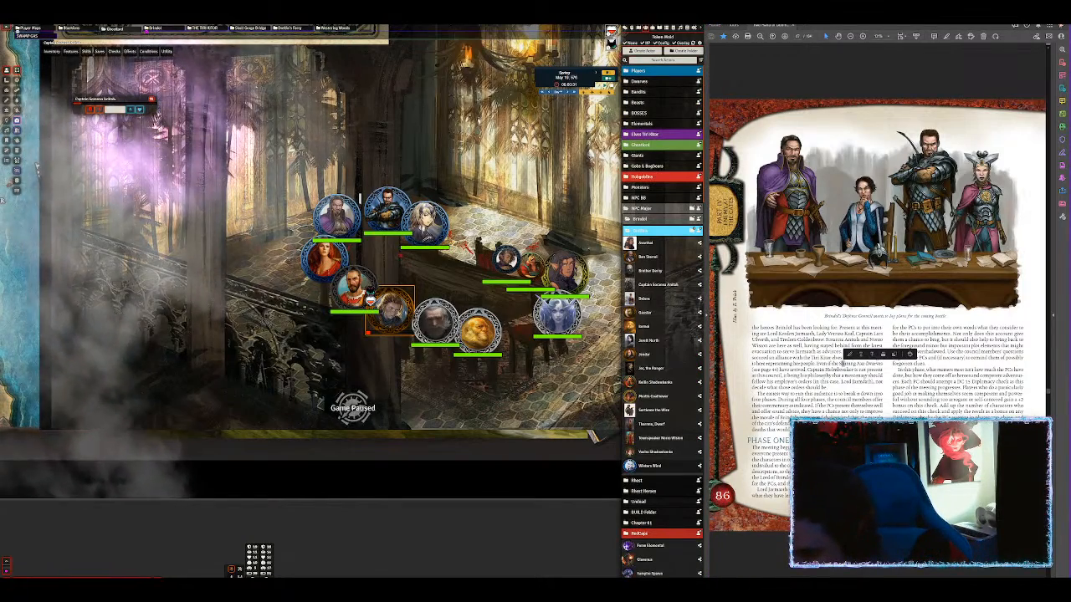
scroll(840, 361, down, 5)
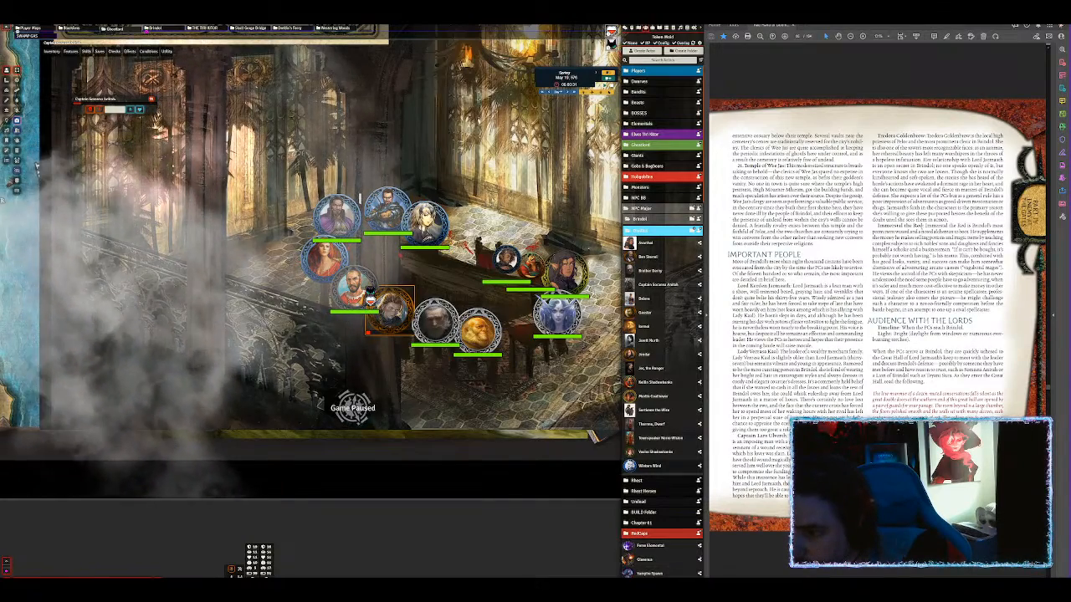
drag(921, 226, 877, 226)
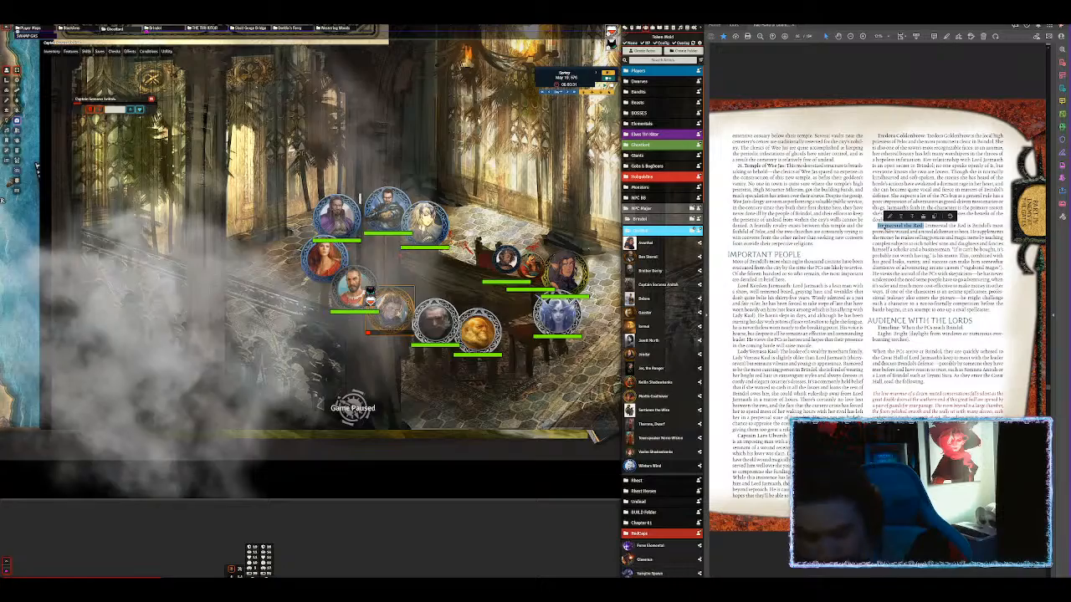
Search the compendiums for "archmage" and import the CG - Archmage actor into the Brindol folder.
click(553, 197)
key(ctrl+space)
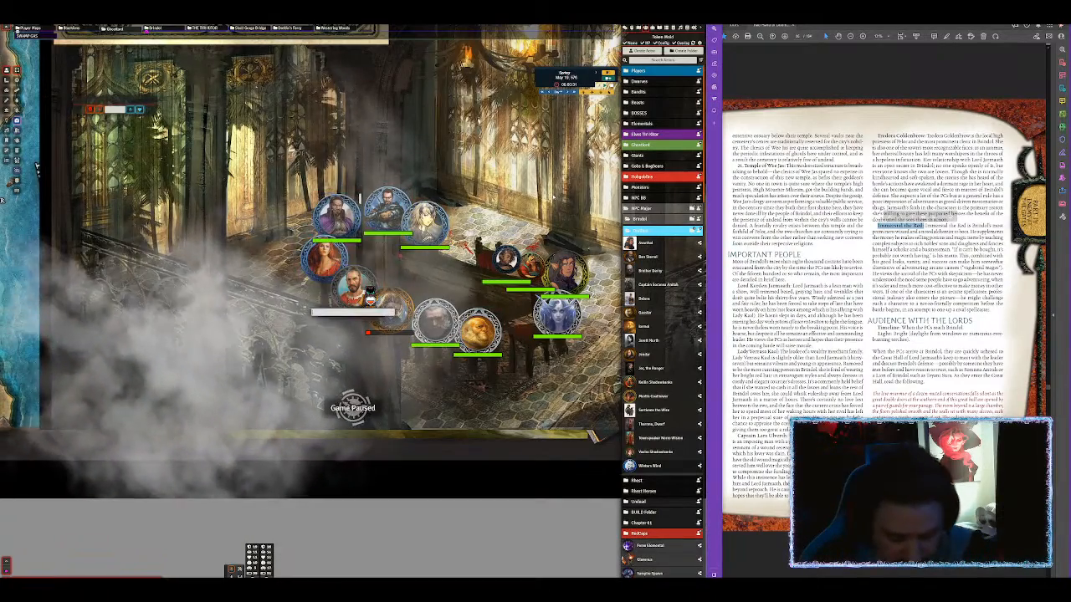
text(archmage)
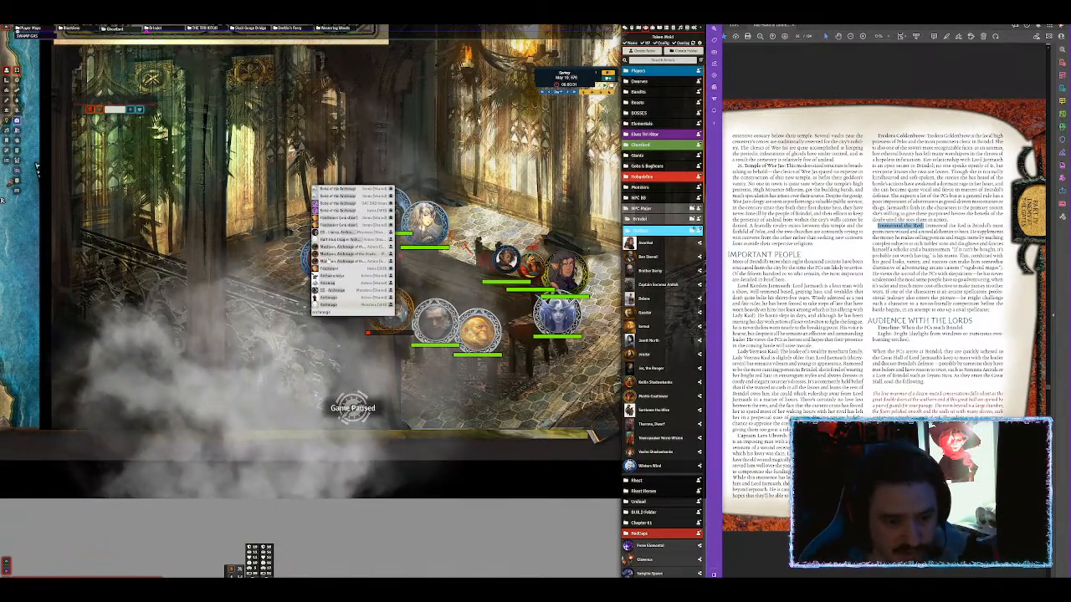
drag(358, 290, 664, 302)
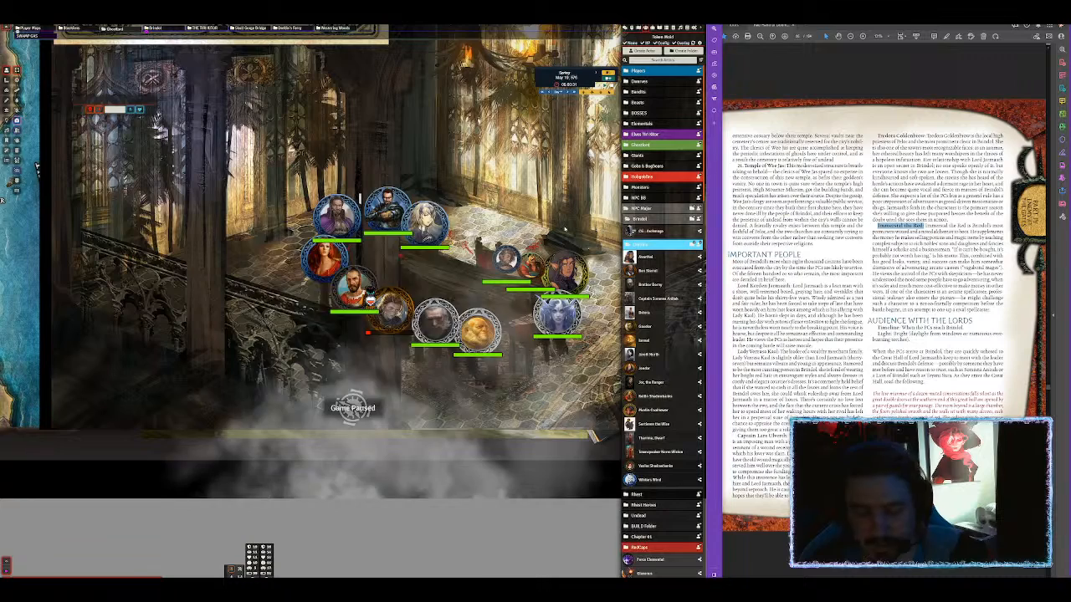
Open the imported archmage's character sheet and rename the actor as Immerstal the Red.
click(649, 231)
click(371, 223)
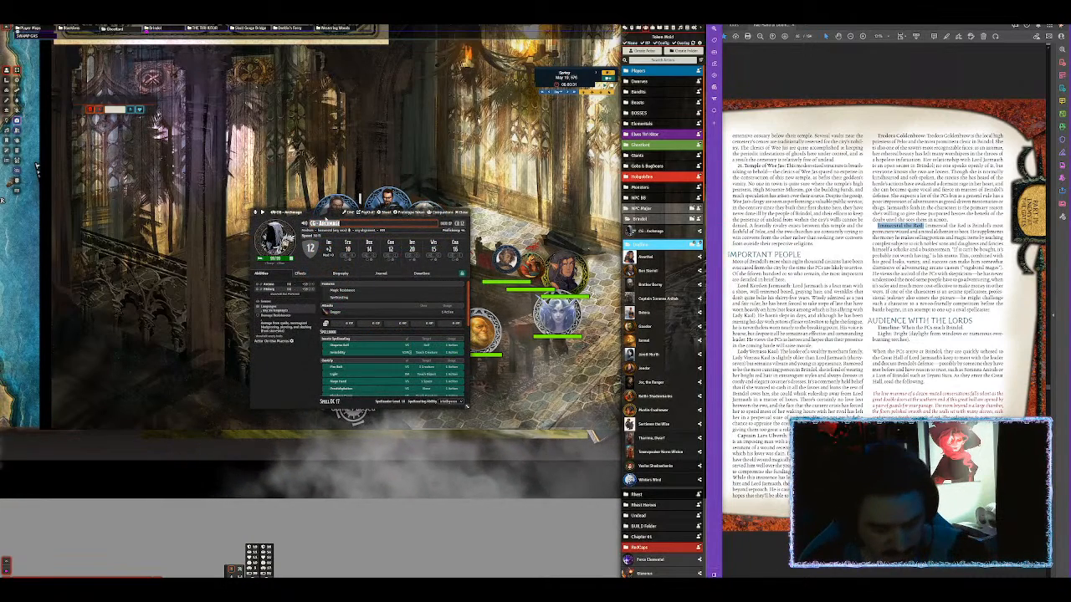
text(Immerstal the Red:)
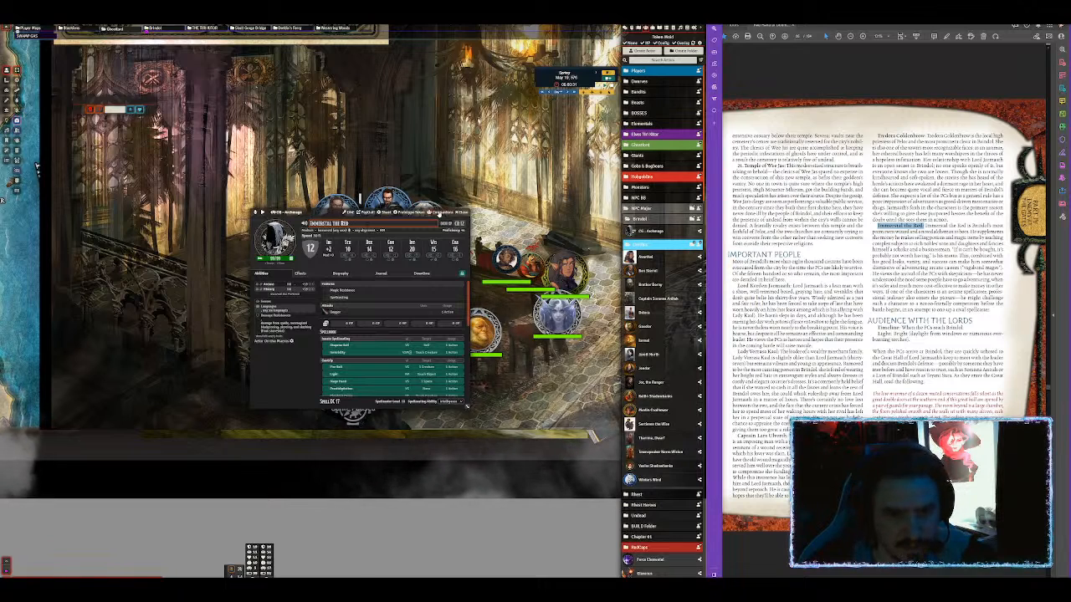
Open the archmage's prototype token appearance settings and bring up the tint colour picker.
click(440, 212)
click(390, 257)
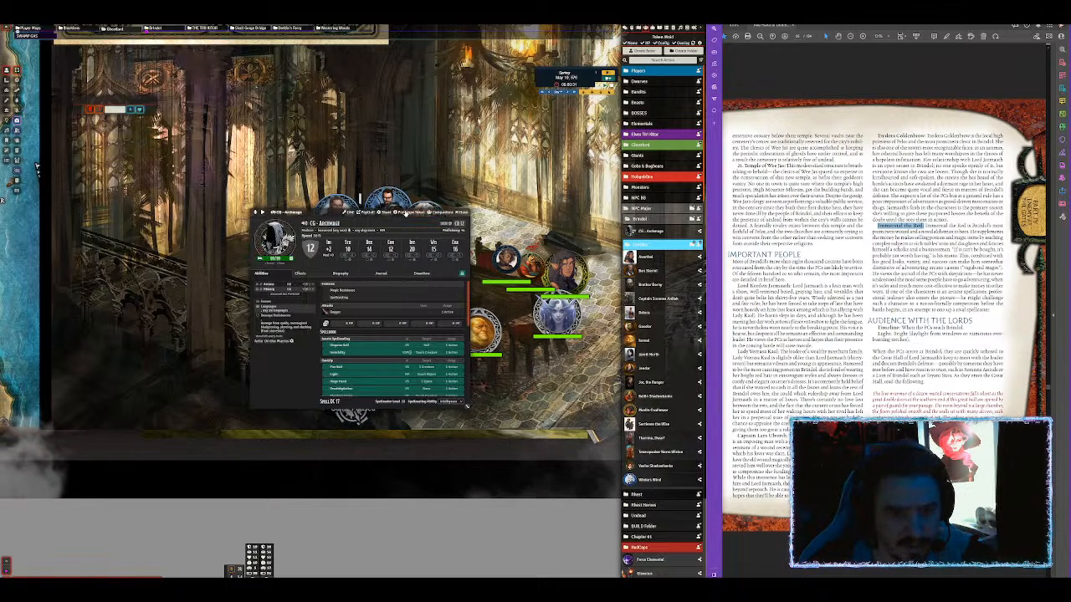
click(410, 213)
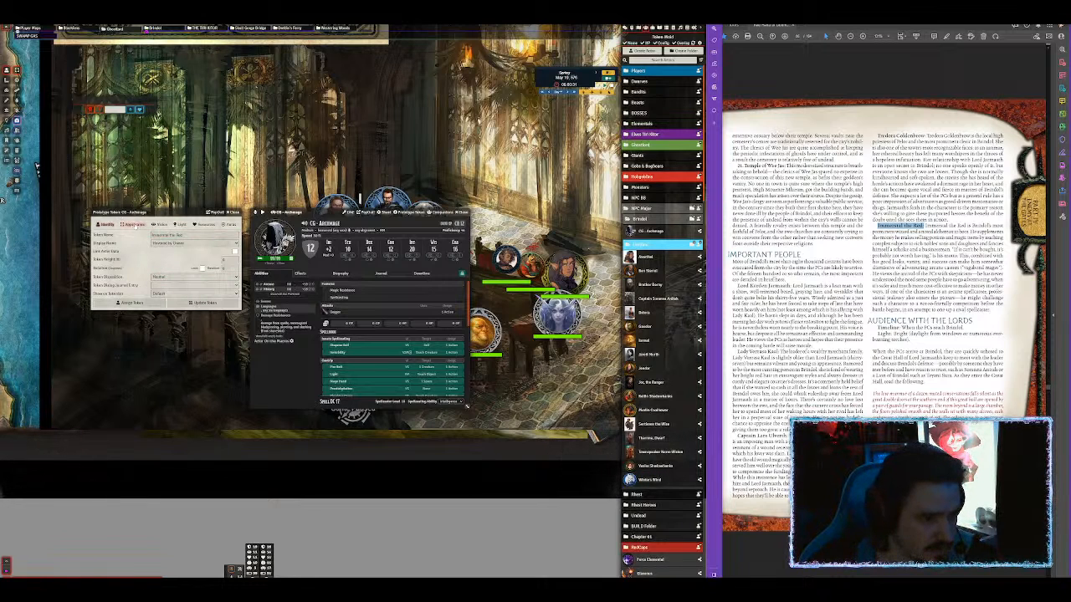
click(132, 224)
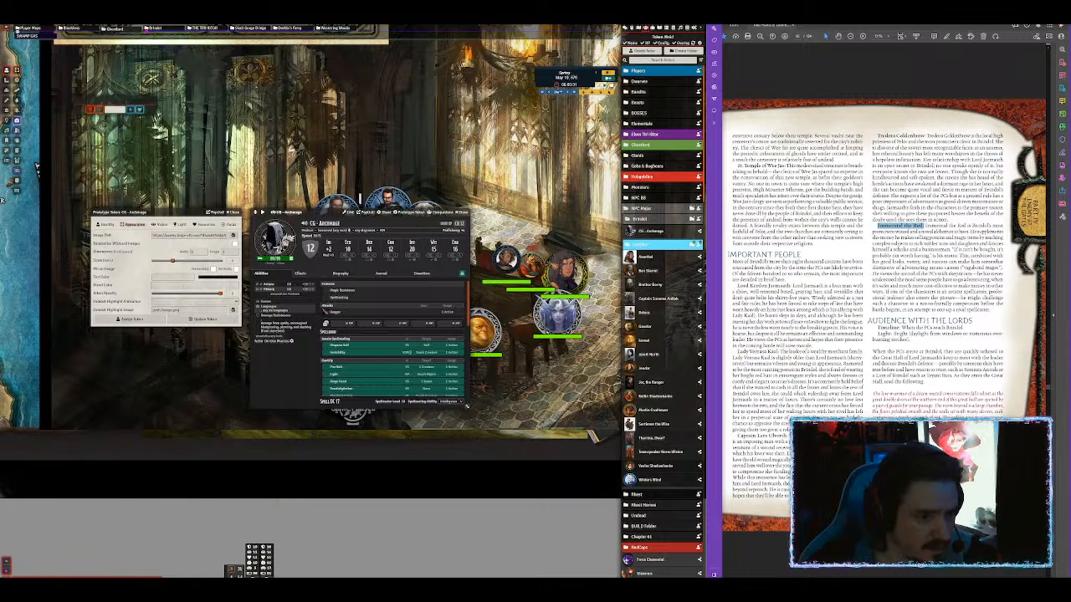
click(189, 277)
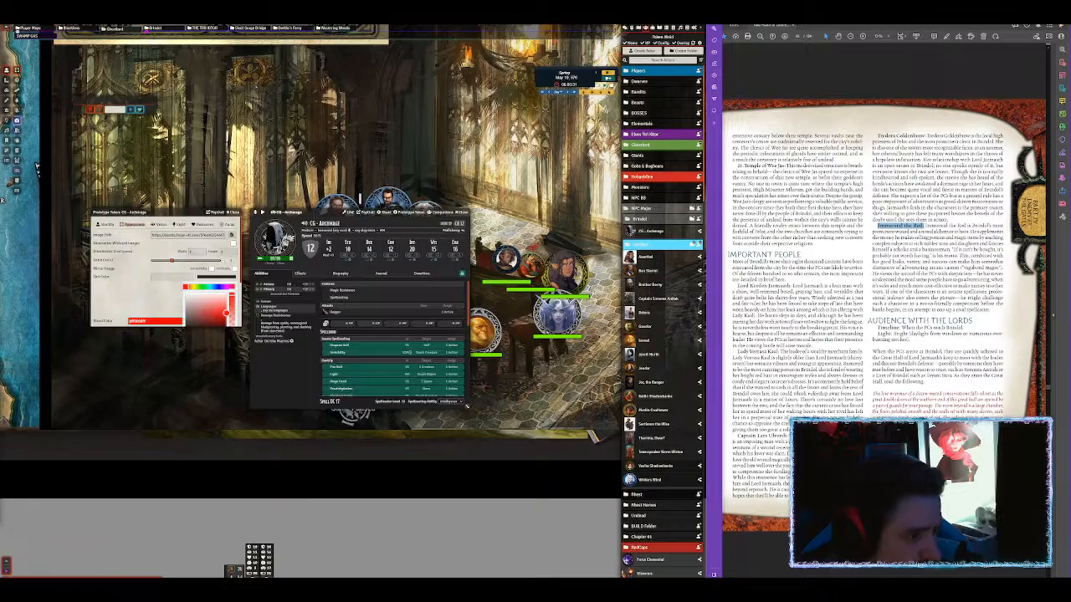
Browse the Google Images results for red wizards, previewing the hooded, Forgotten Realms and male human wizard artwork as portrait candidates.
drag(326, 92, 321, 35)
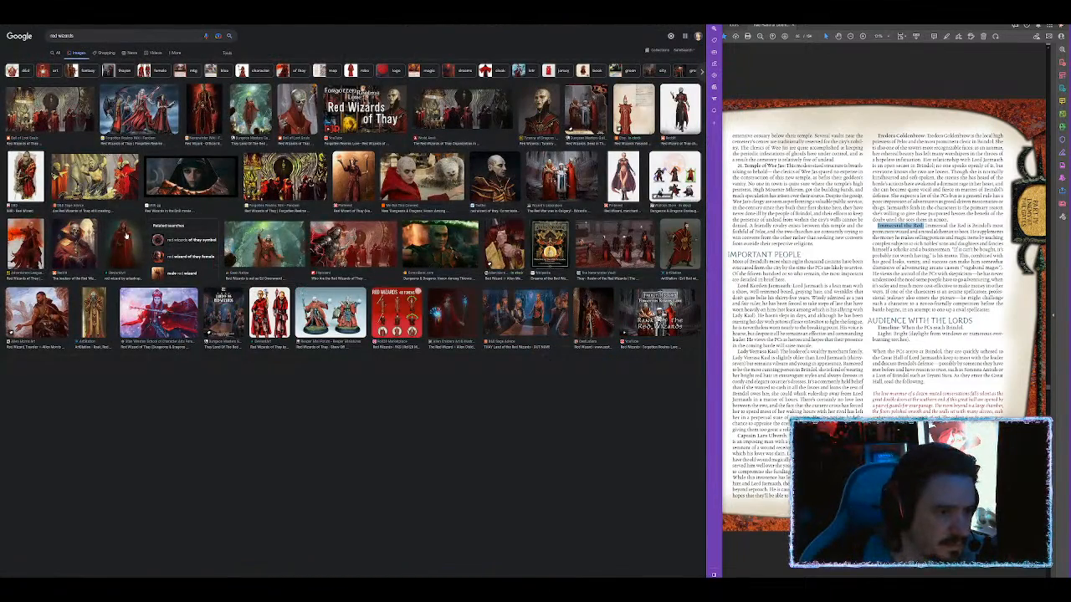
click(123, 241)
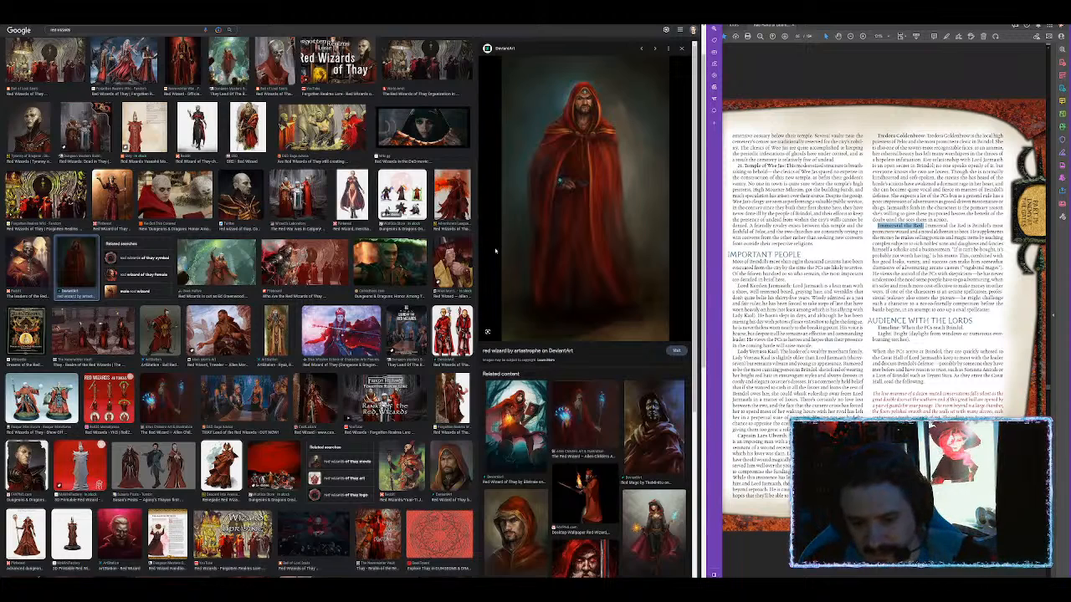
scroll(494, 246, down, 5)
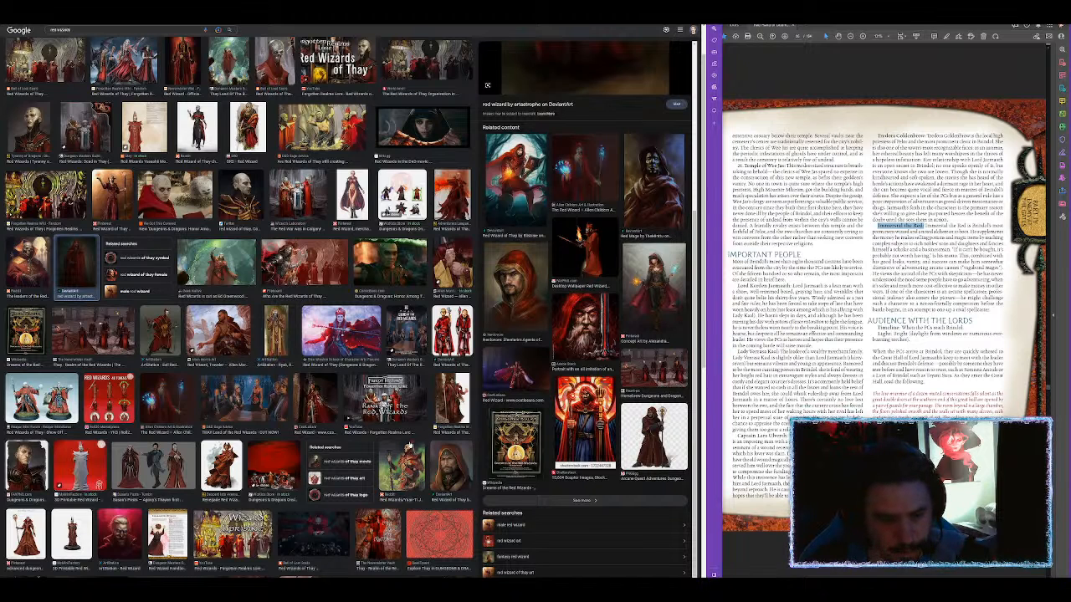
click(450, 399)
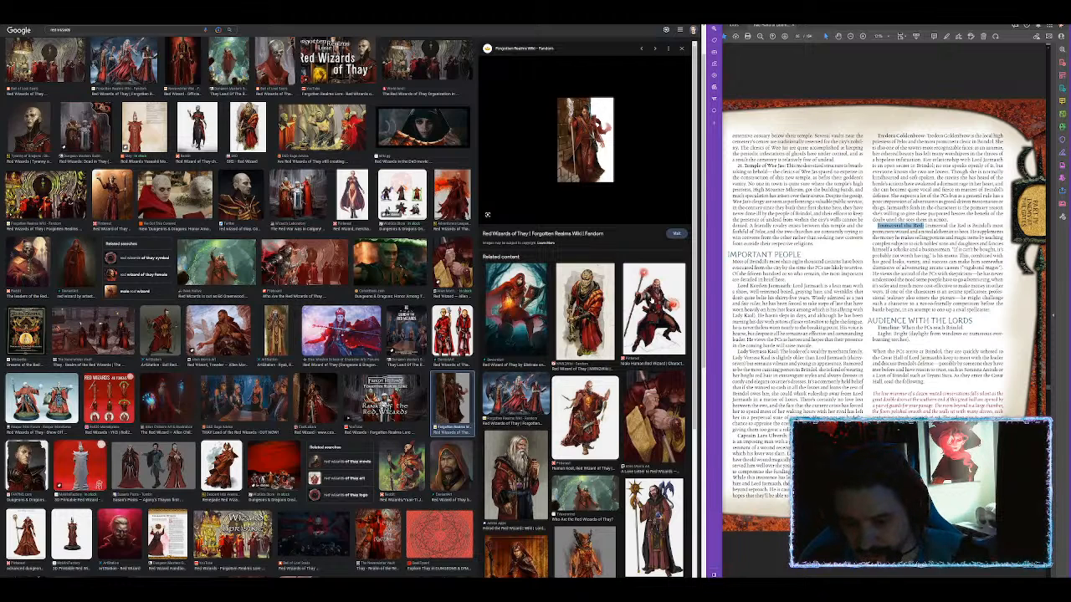
click(654, 310)
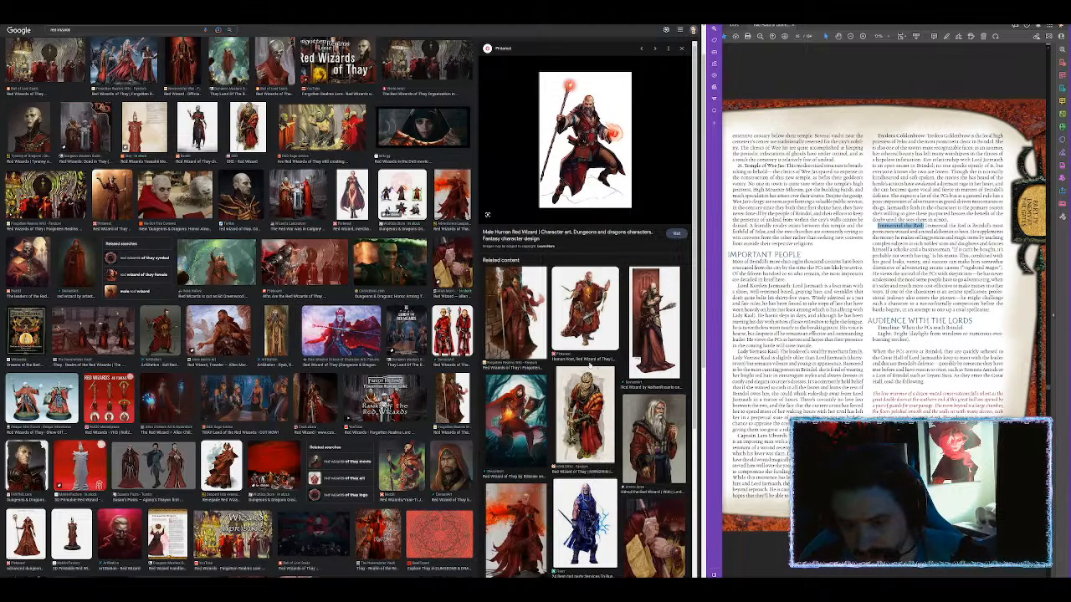
scroll(591, 351, down, 5)
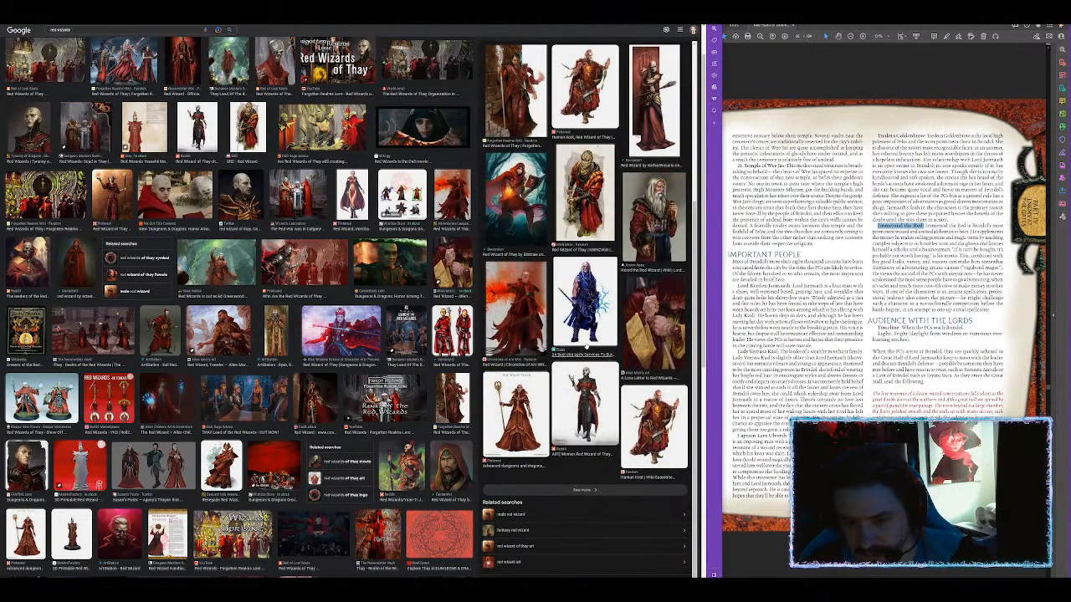
scroll(609, 355, up, 3)
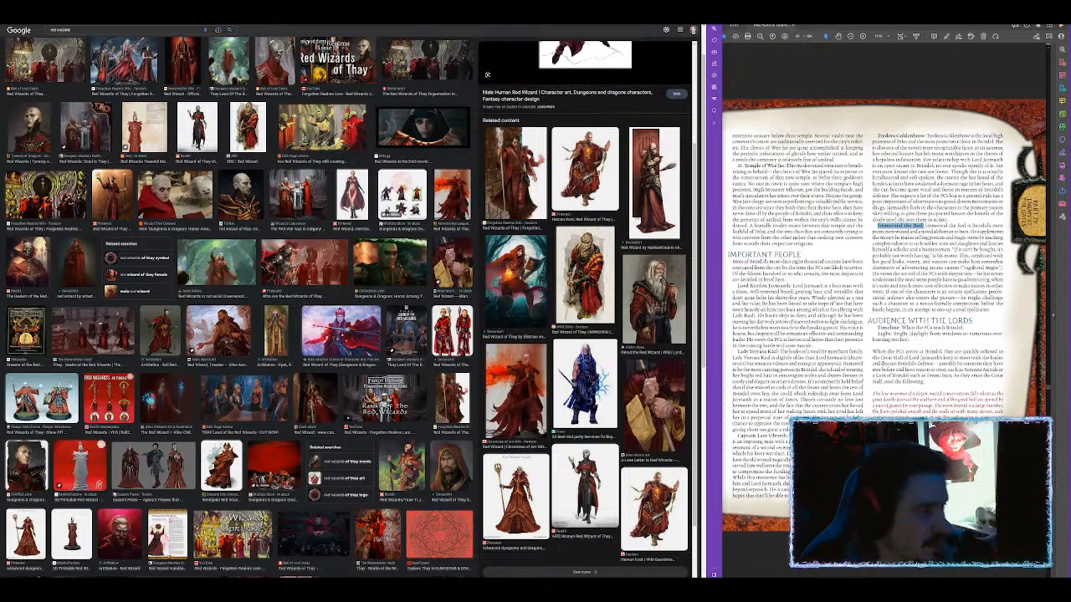
Switch to Pinterest and browse the home feed for suitable fantasy character artwork.
drag(251, 25, 230, 25)
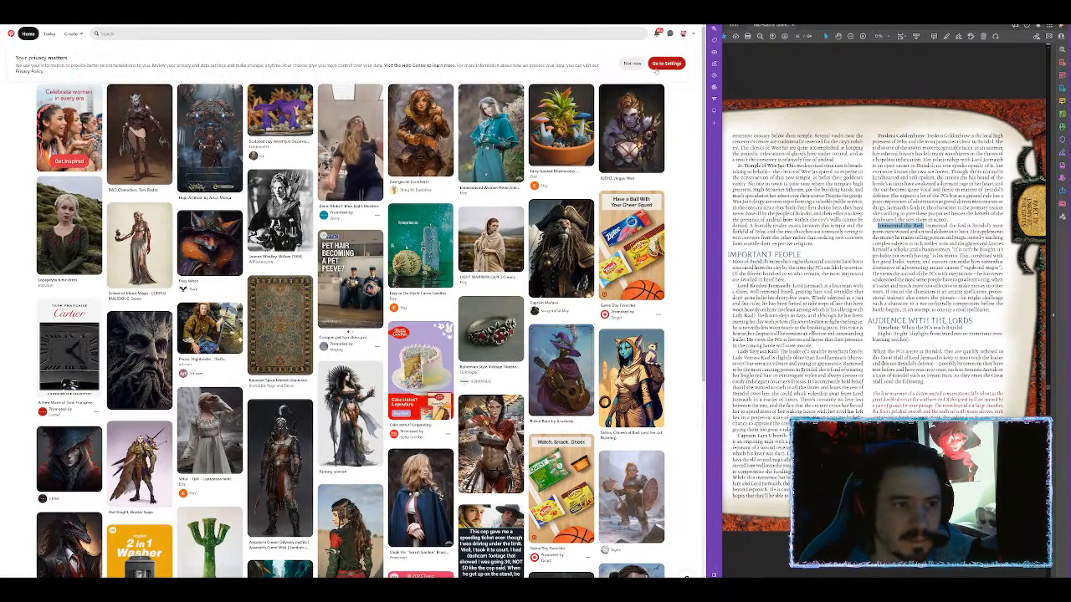
mouse_move(634, 99)
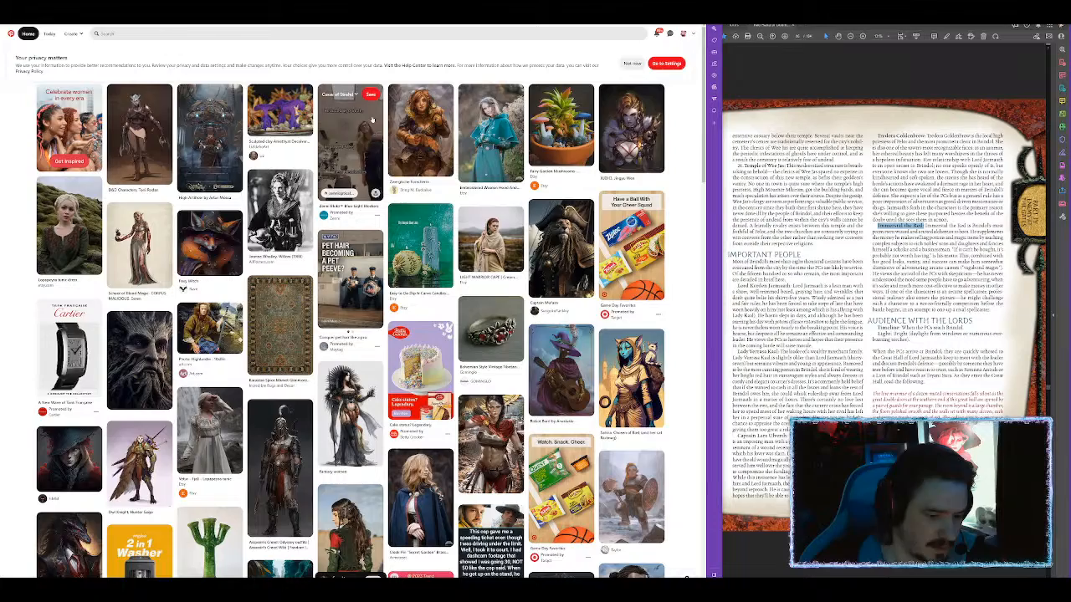
scroll(323, 166, down, 2)
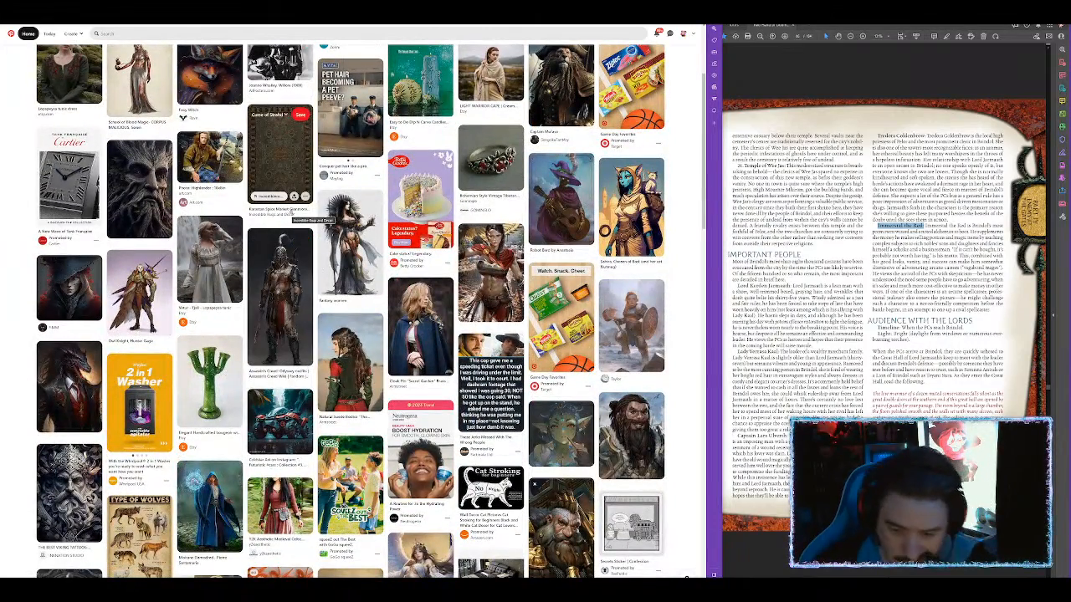
scroll(293, 168, down, 3)
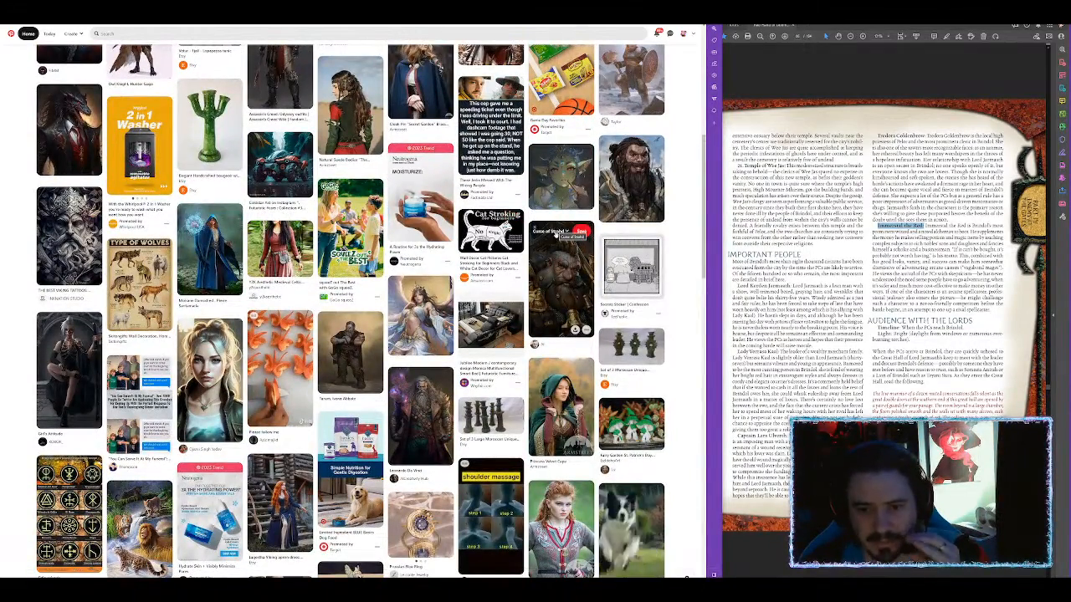
right_click(552, 279)
key(Escape)
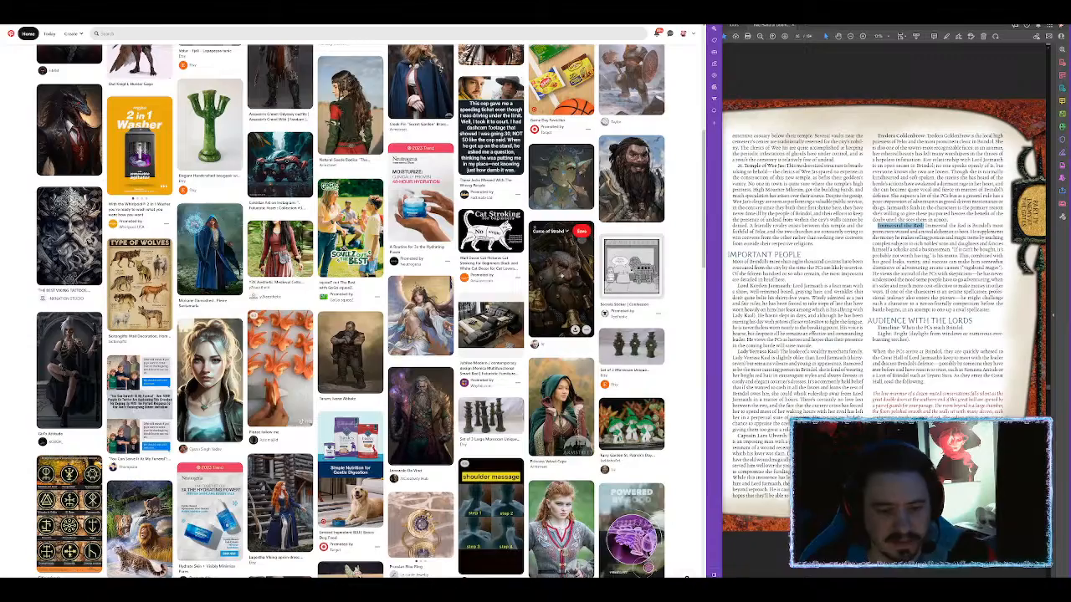
scroll(471, 272, down, 3)
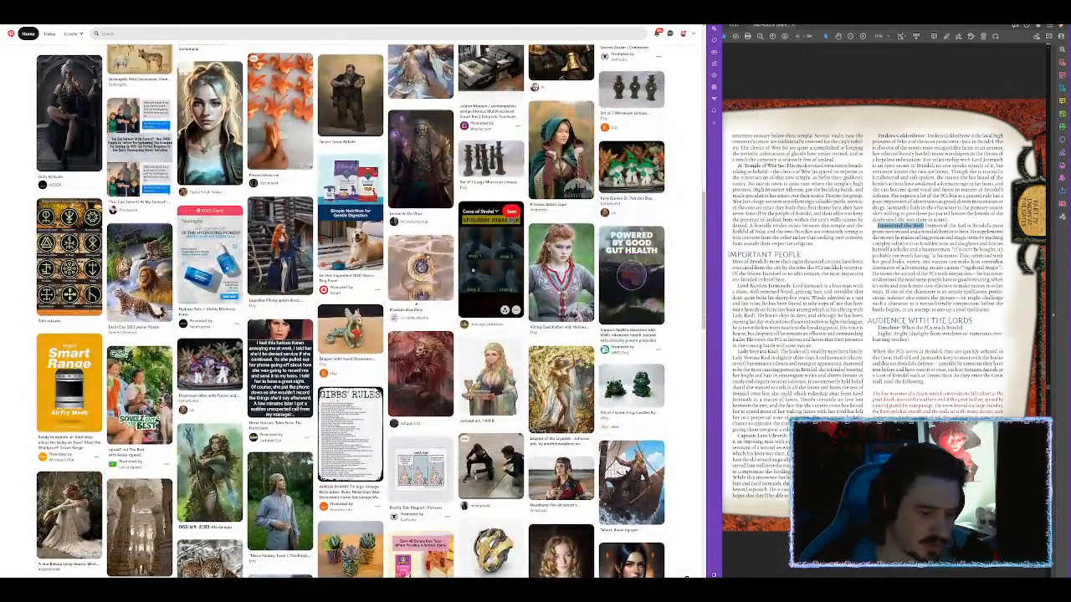
scroll(427, 268, down, 2)
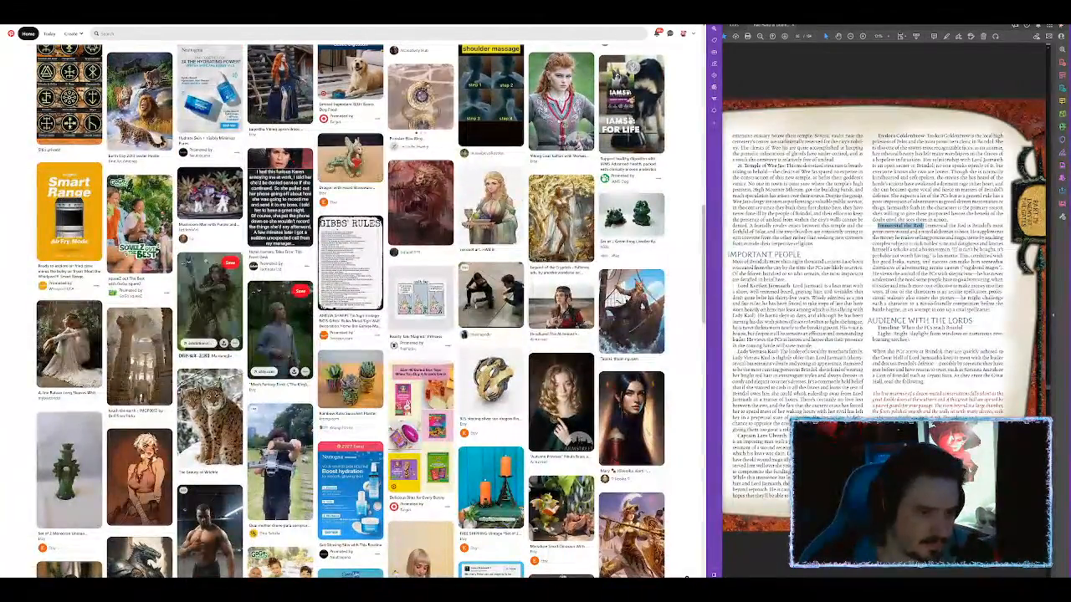
Save the green-robed staff bearer's pin to the Elves board.
click(194, 264)
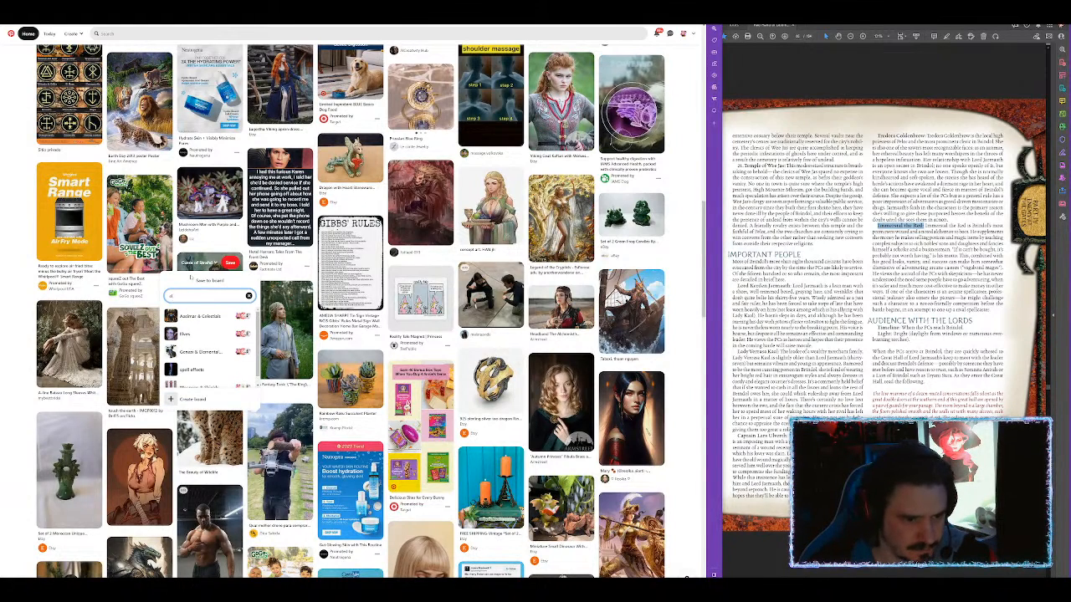
click(187, 334)
scroll(187, 334, down, 2)
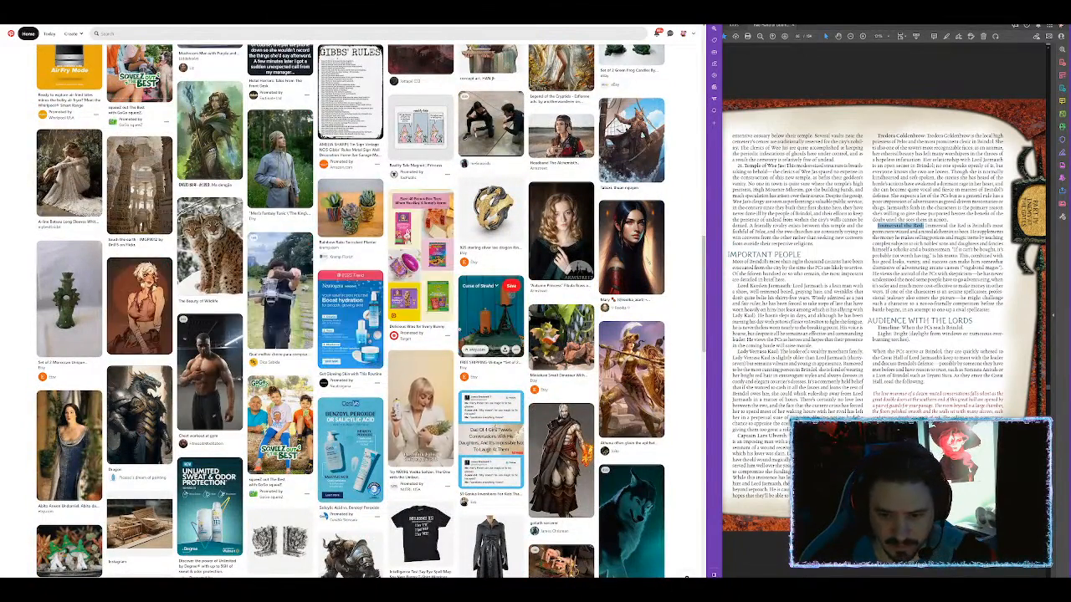
scroll(490, 159, down, 2)
Search Pinterest for "wizard" artwork.
scroll(410, 335, up, 15)
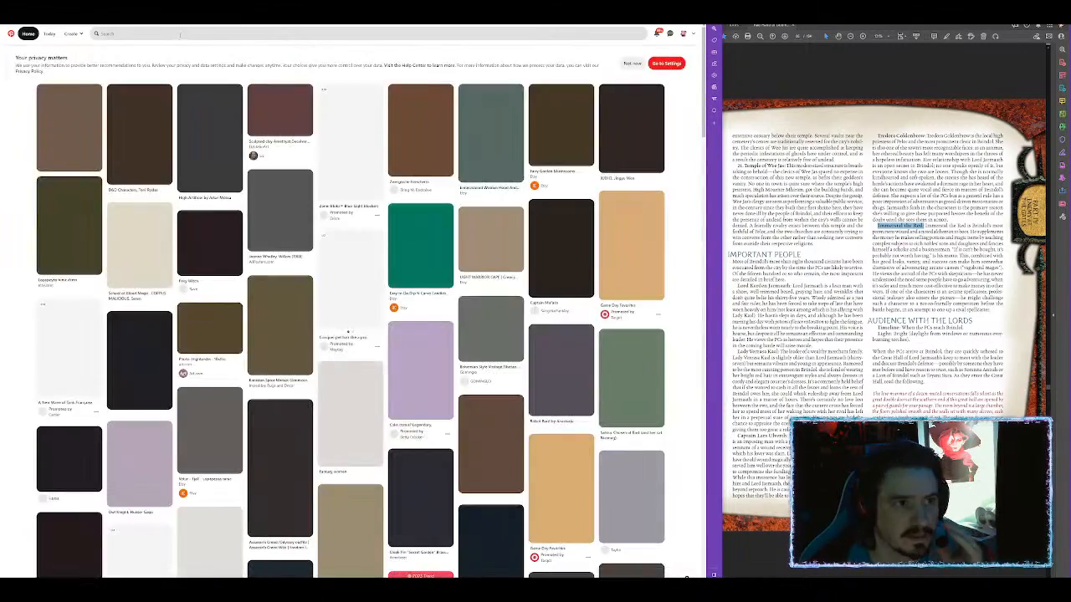
click(179, 34)
text(w)
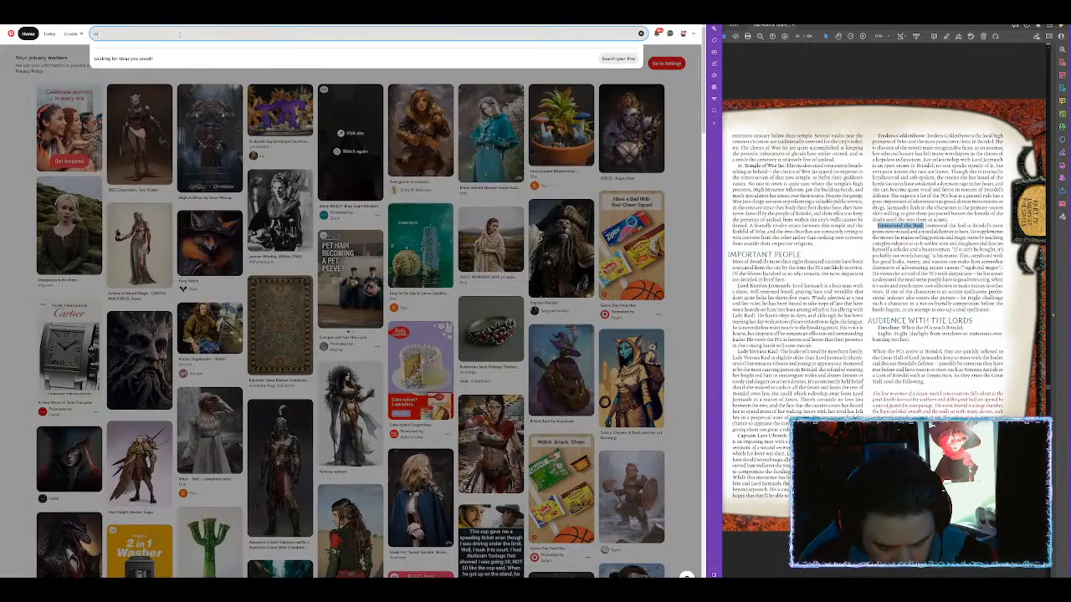
text(izard)
key(Return)
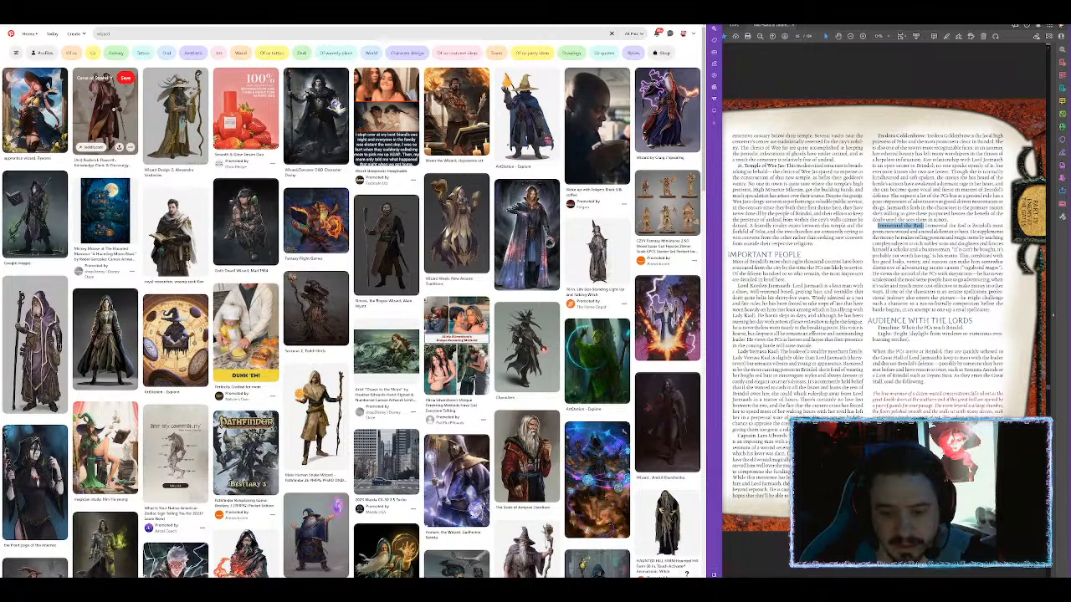
Open the pin of the lantern-bearing Knowledge Cleric & Chronurgy Wizard and browse the similar character artwork.
click(114, 106)
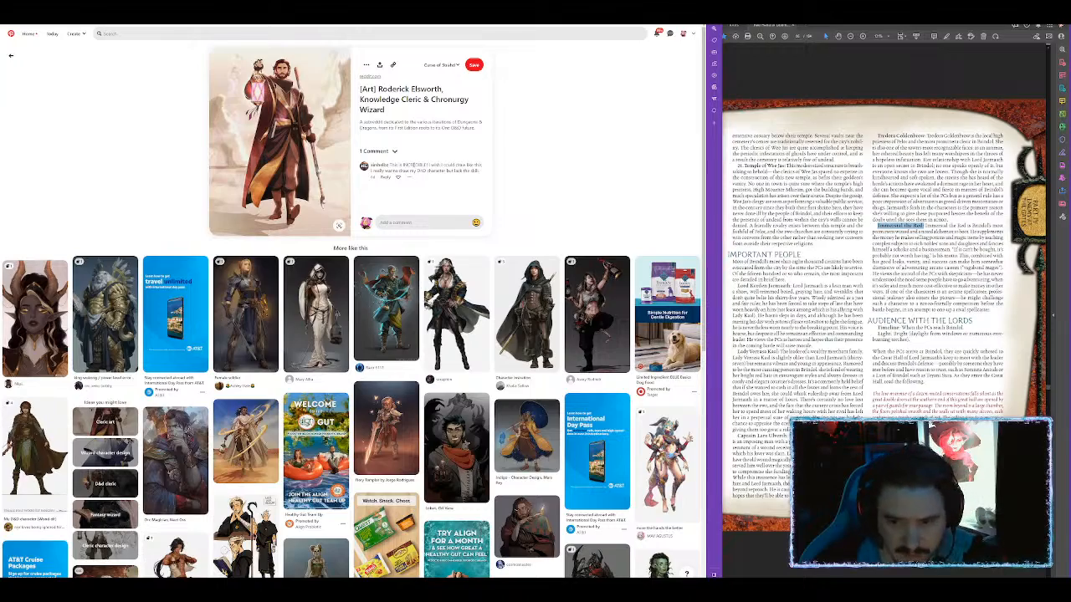
scroll(351, 309, down, 5)
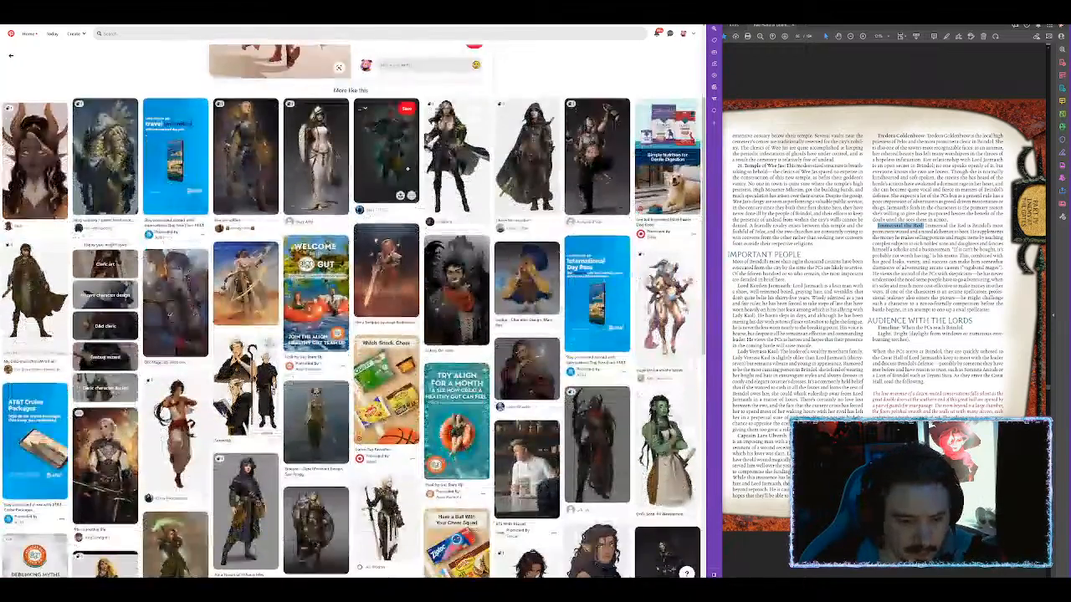
scroll(305, 410, down, 4)
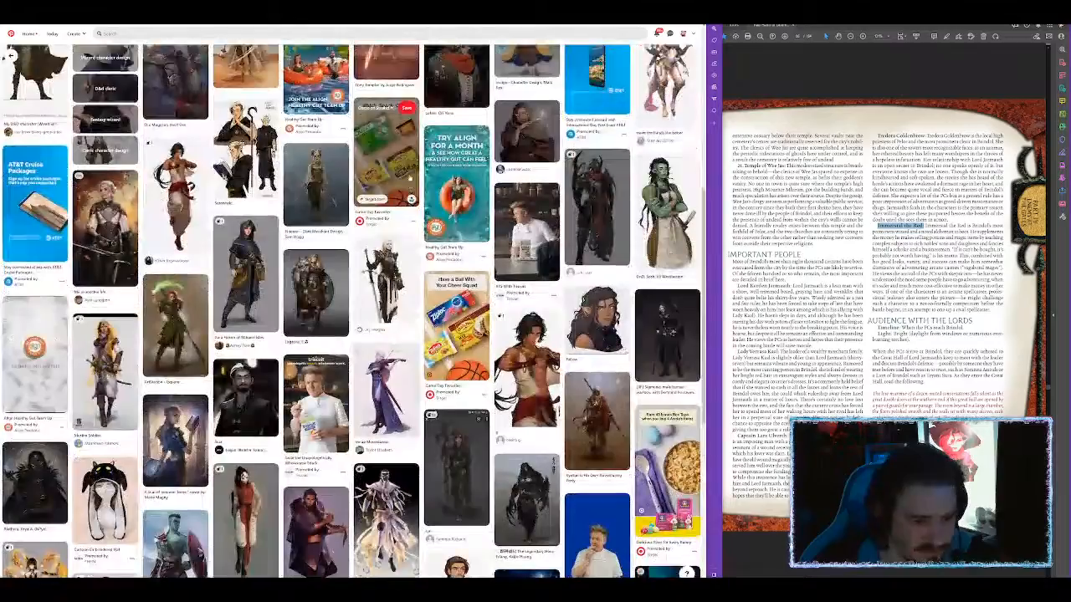
scroll(413, 173, down, 5)
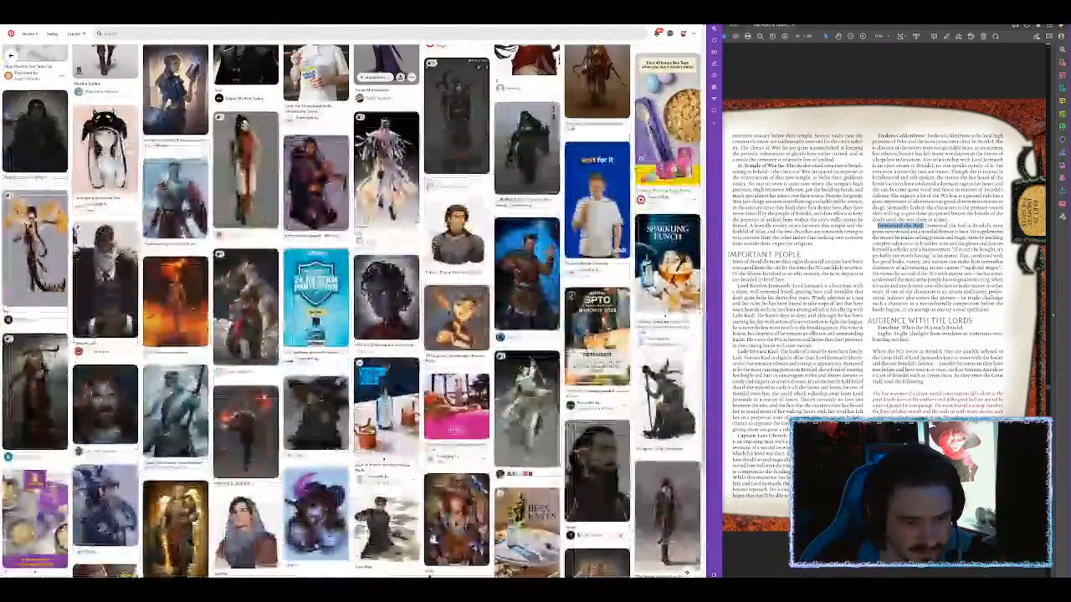
scroll(389, 155, down, 3)
scroll(409, 150, down, 4)
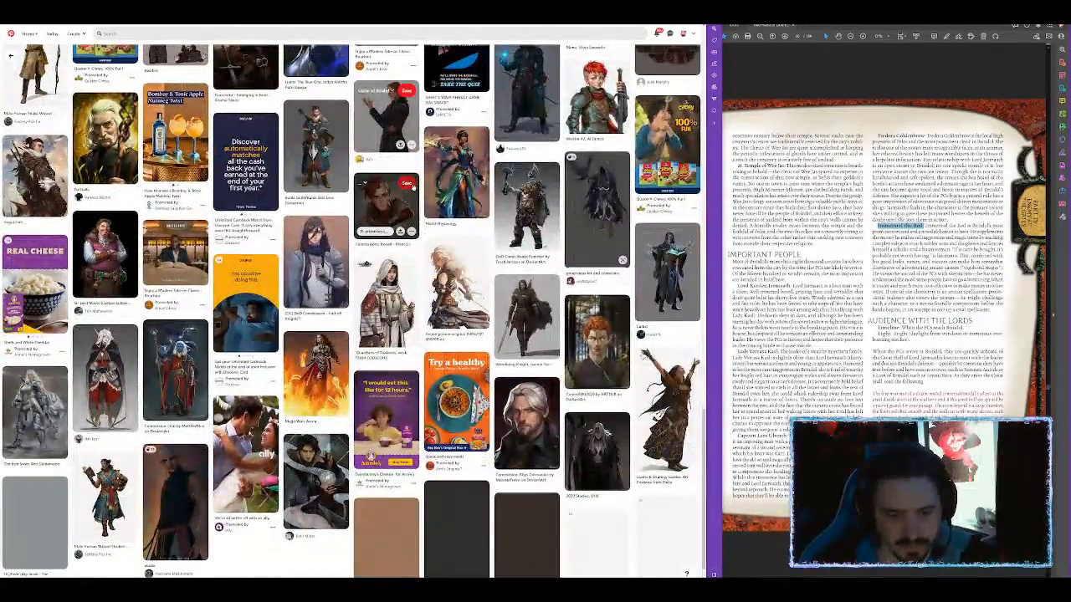
click(412, 187)
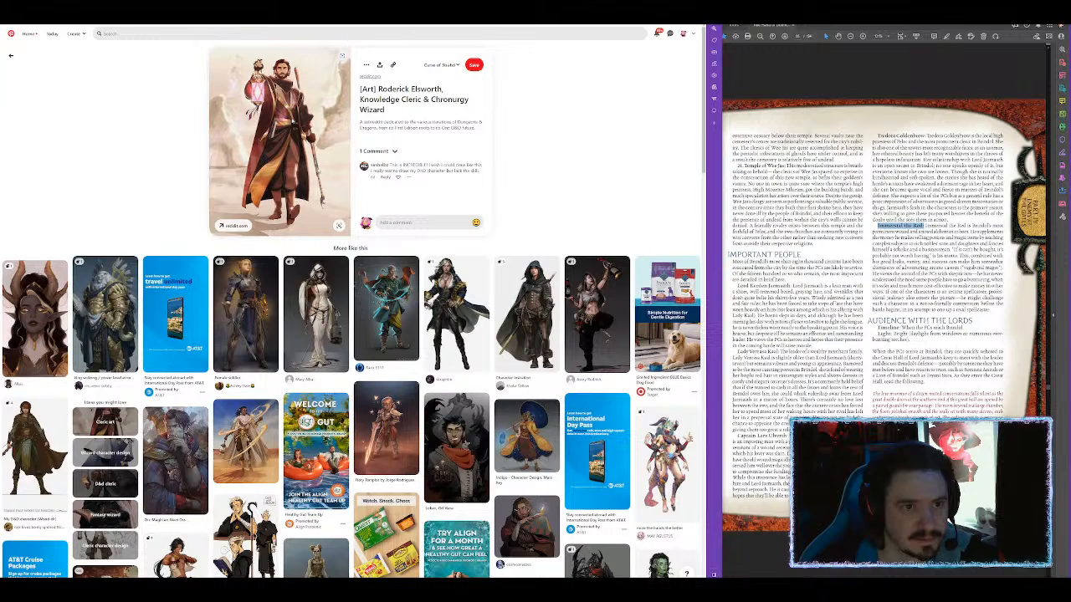
Enlarge the lantern-bearing wizard artwork and run a web search for that image.
right_click(279, 109)
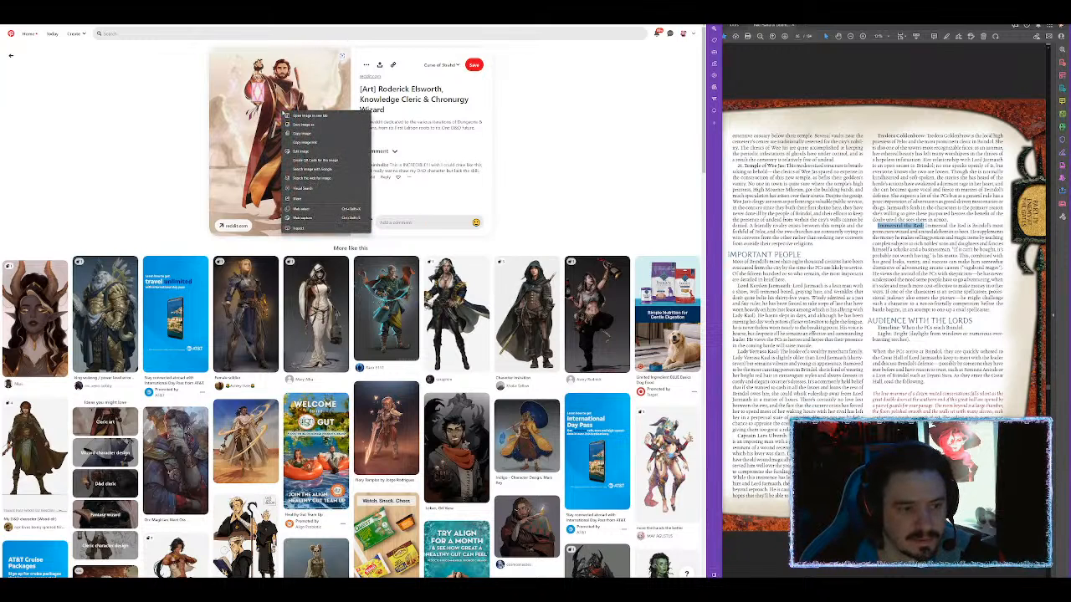
click(288, 115)
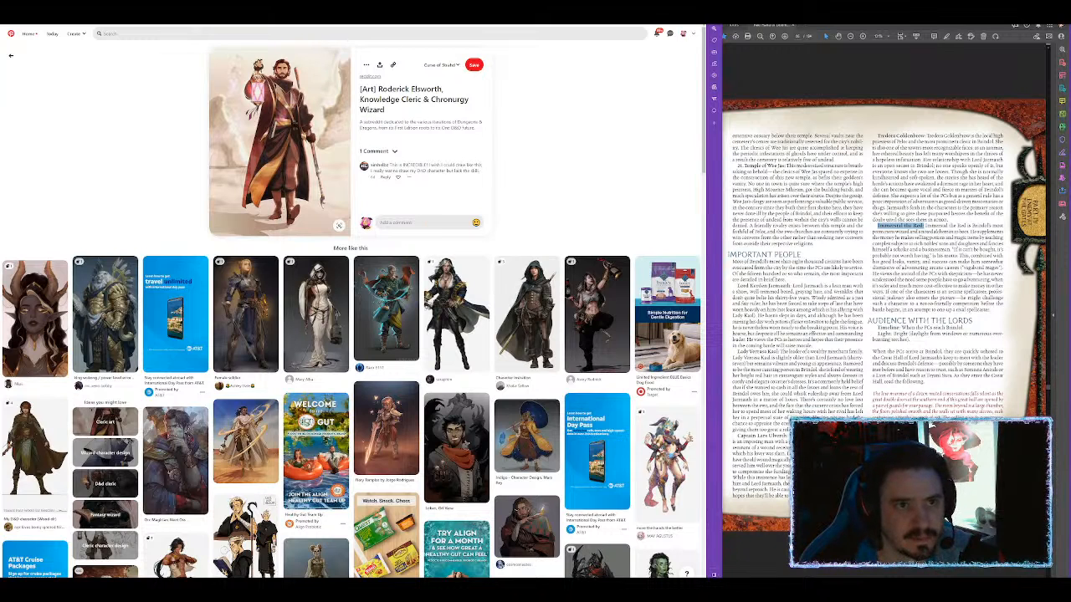
click(279, 142)
right_click(381, 111)
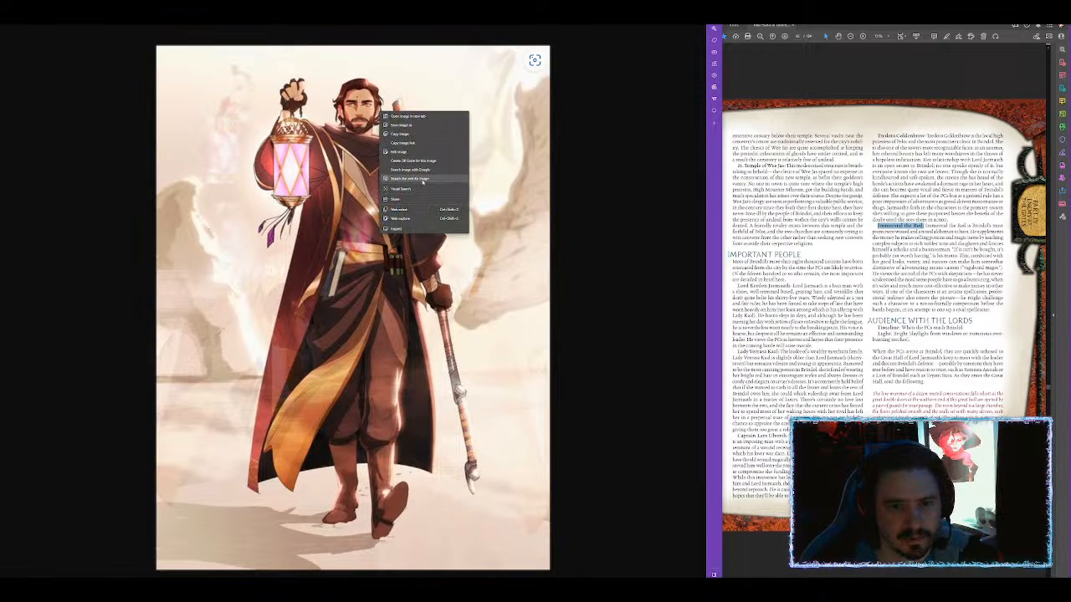
click(422, 180)
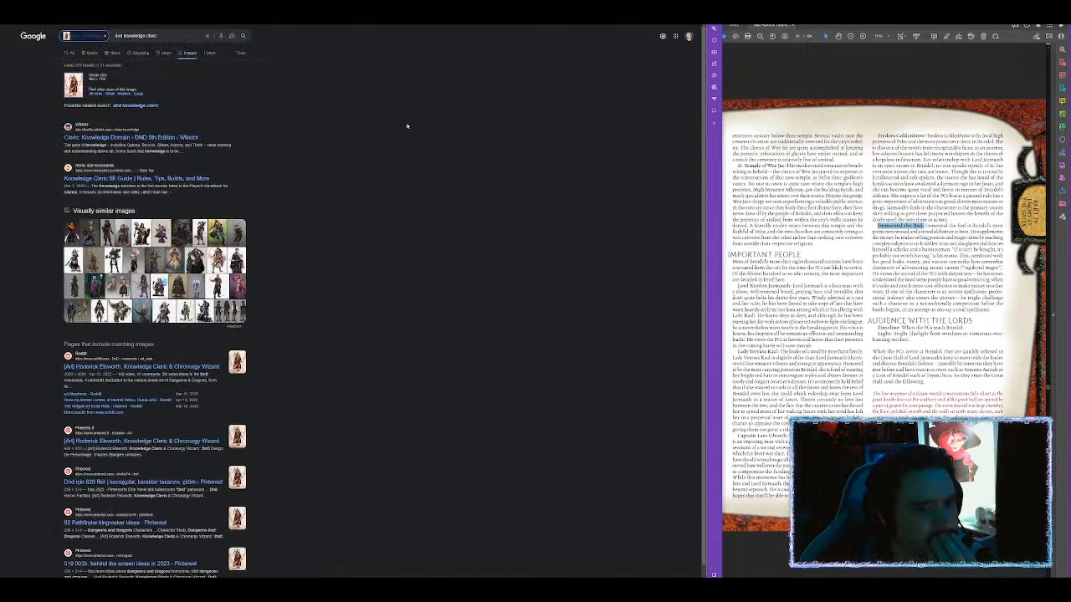
List all sizes of the matched wizard image and copy the full picture from the first Reddit result.
click(93, 94)
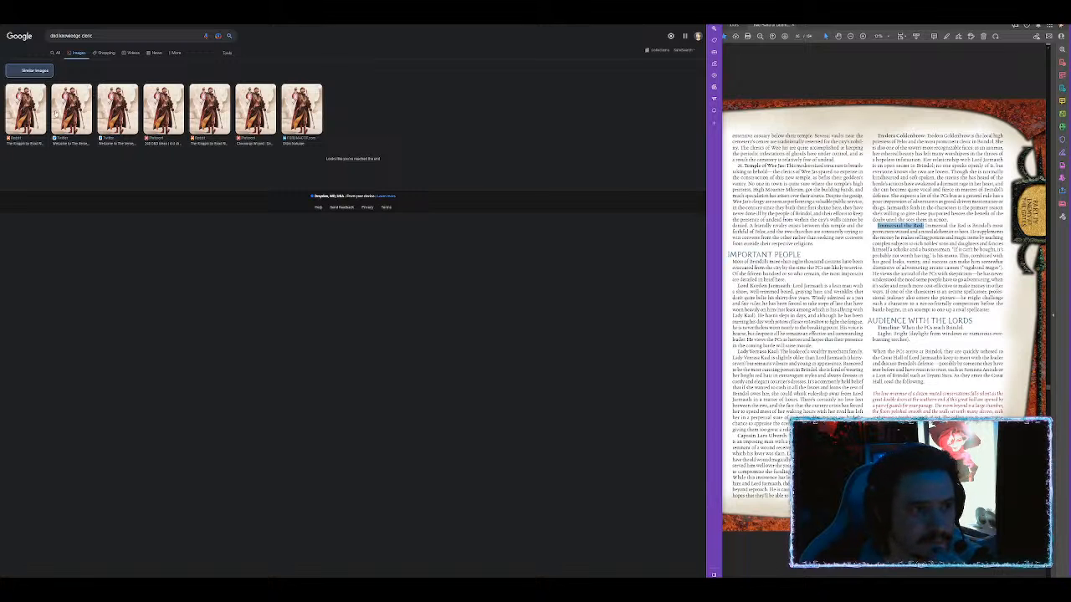
click(30, 113)
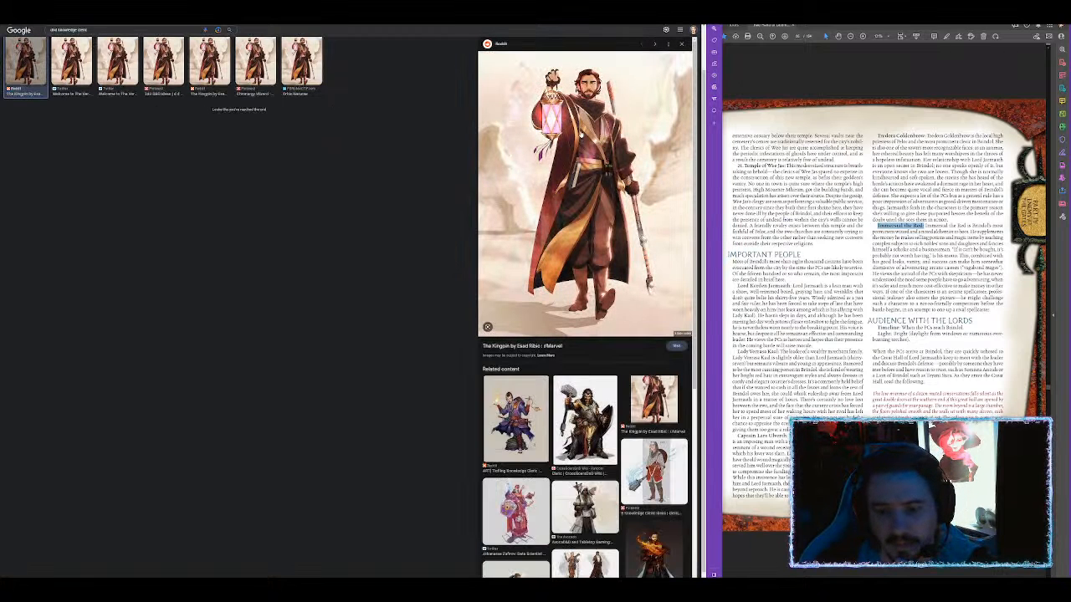
right_click(581, 126)
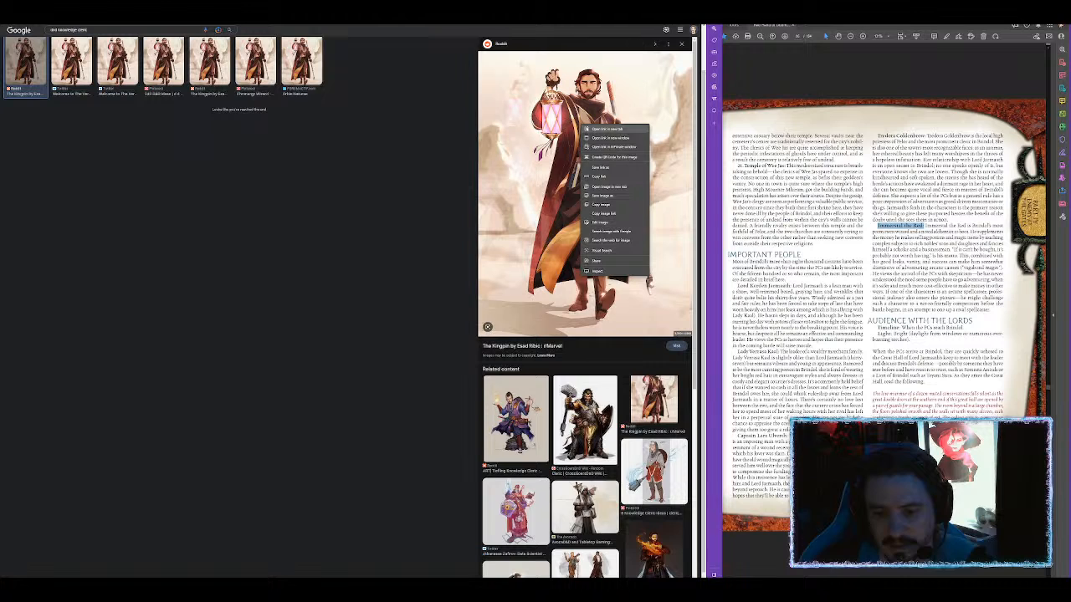
click(597, 205)
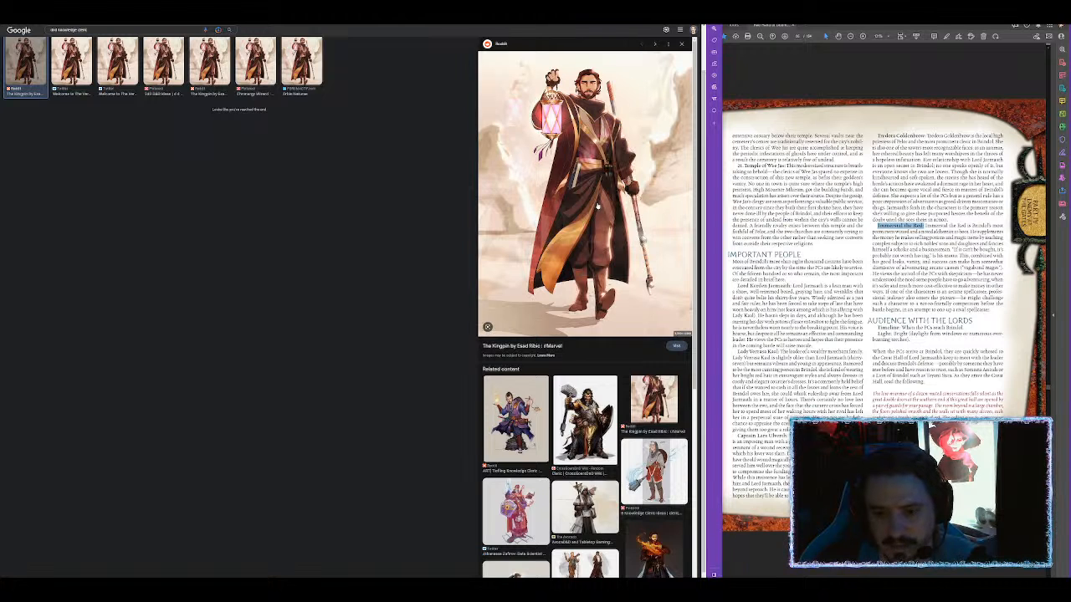
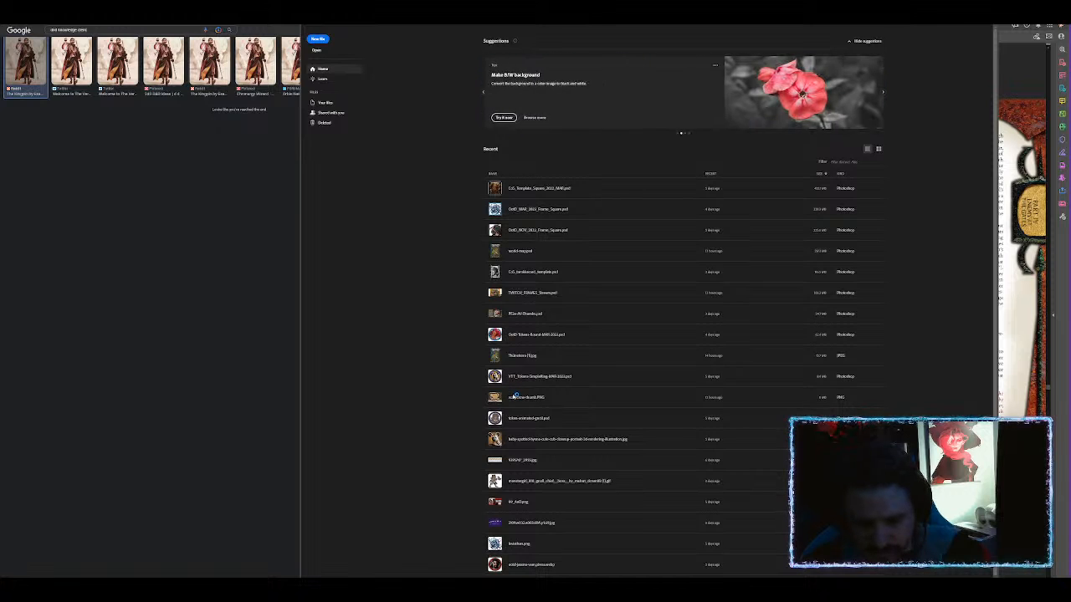
Switch to Photoshop and open the round-frame VTT tokens PSD from the Active Tokens folder.
scroll(526, 389, down, 1)
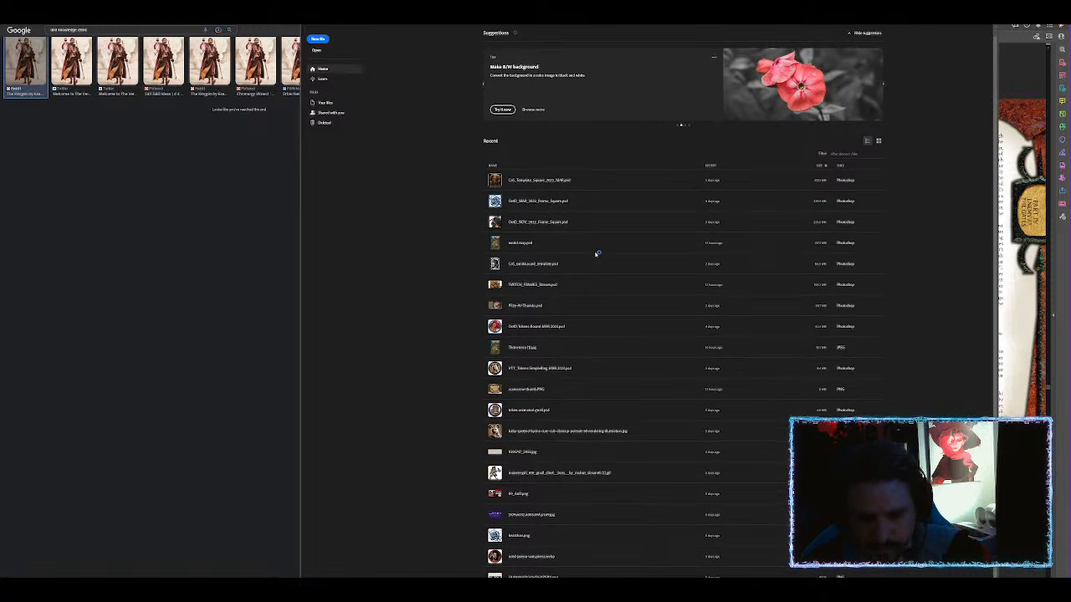
click(314, 3)
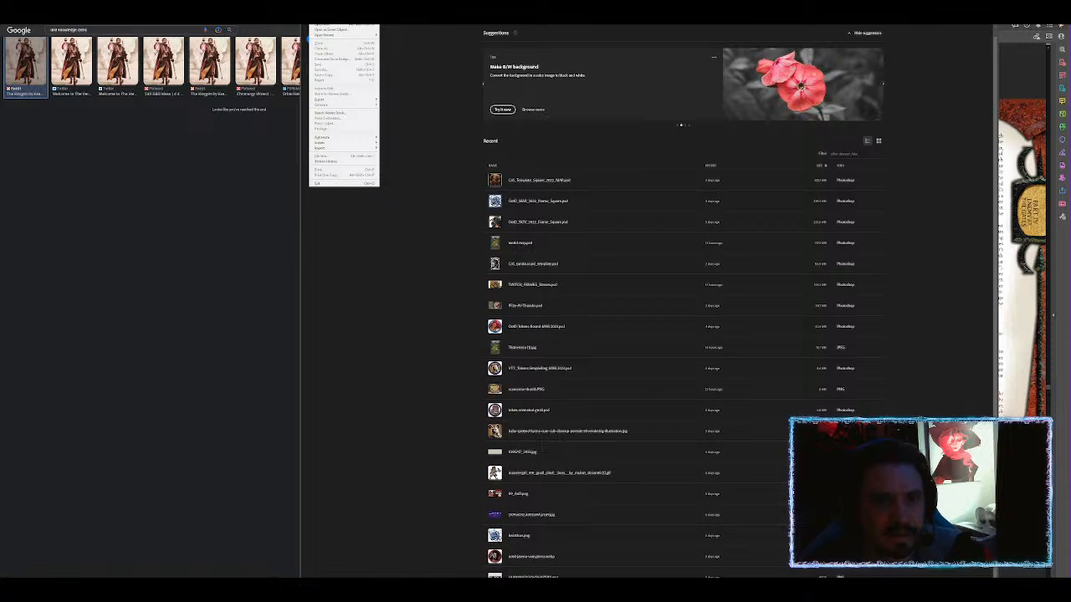
click(330, 14)
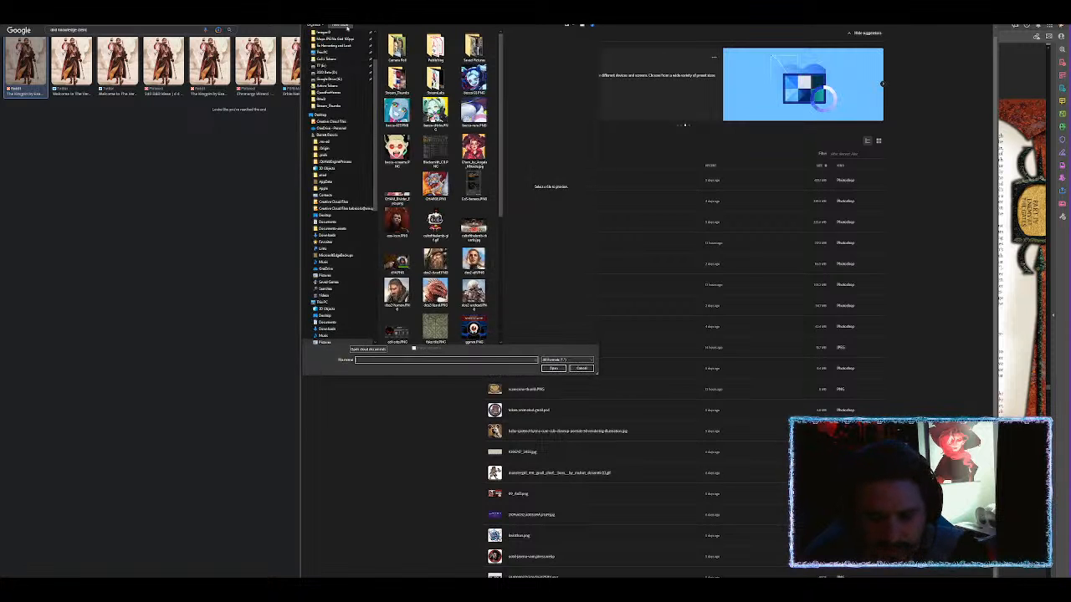
scroll(339, 62, up, 3)
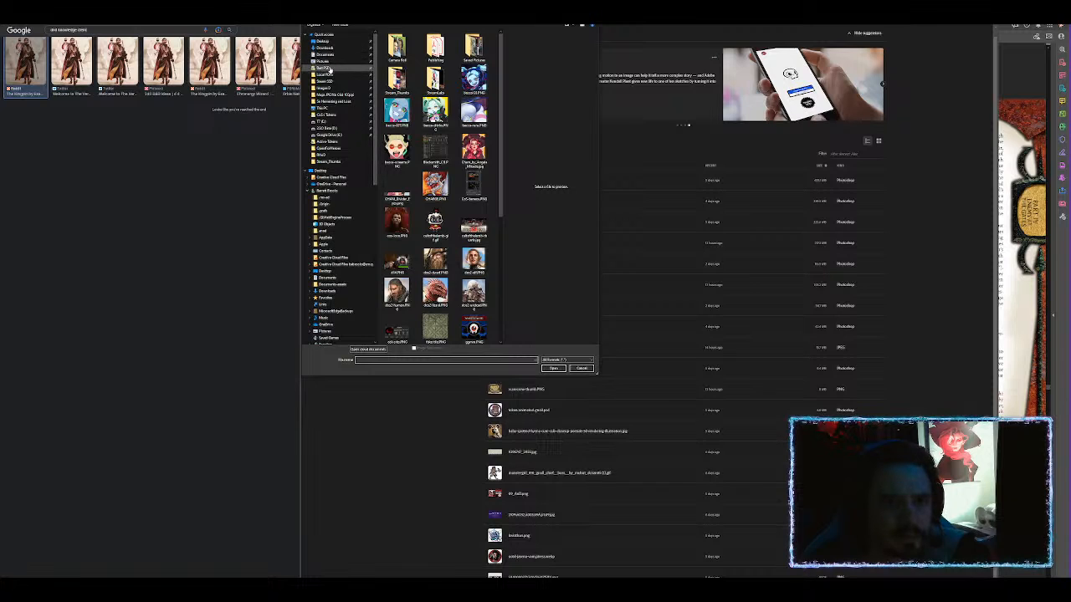
click(329, 55)
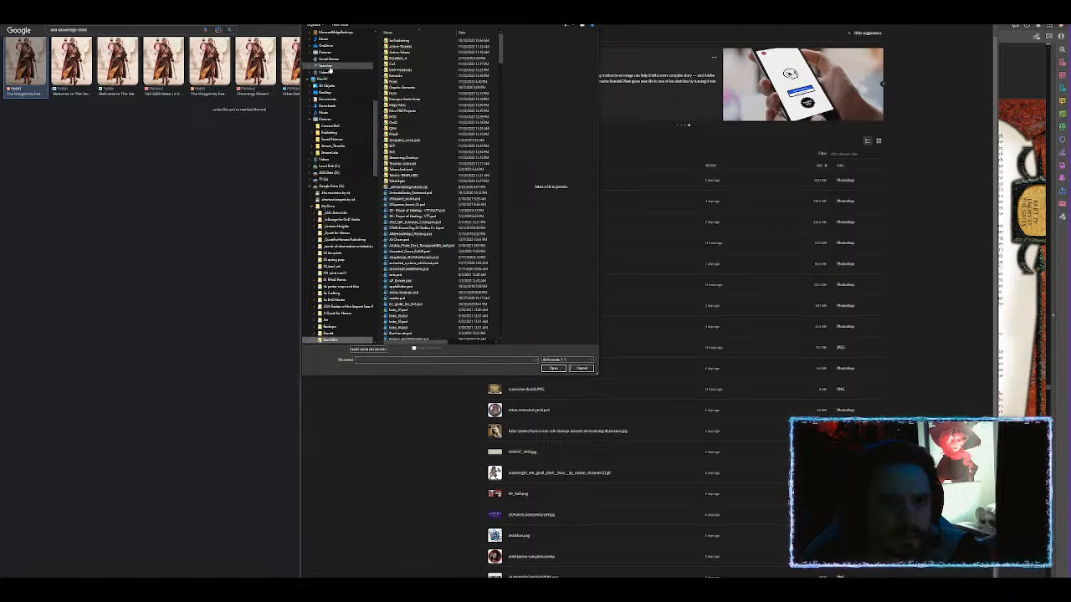
click(405, 52)
double_click(405, 53)
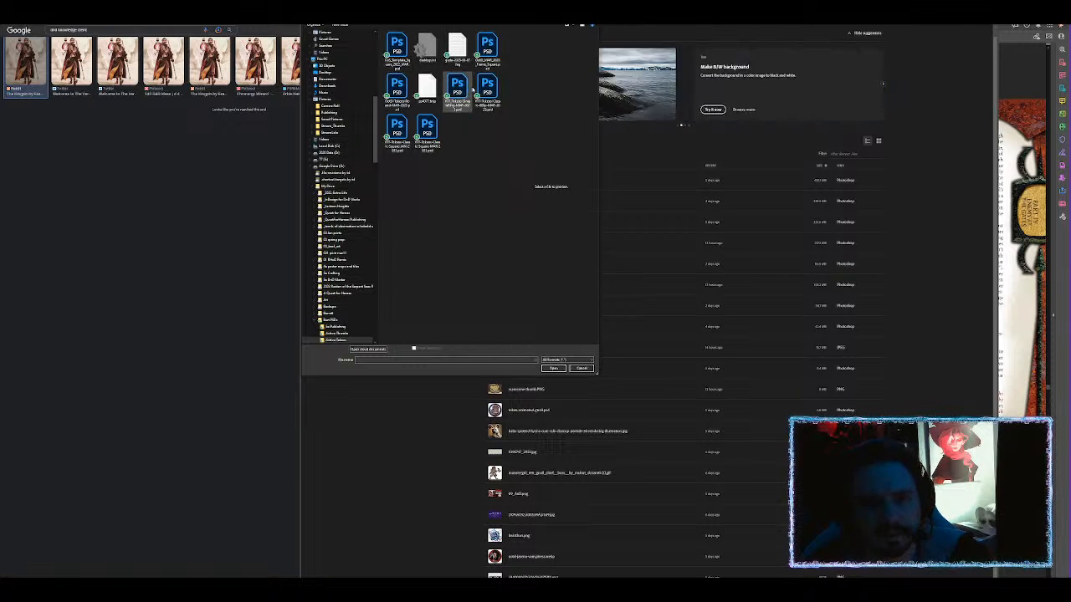
double_click(488, 87)
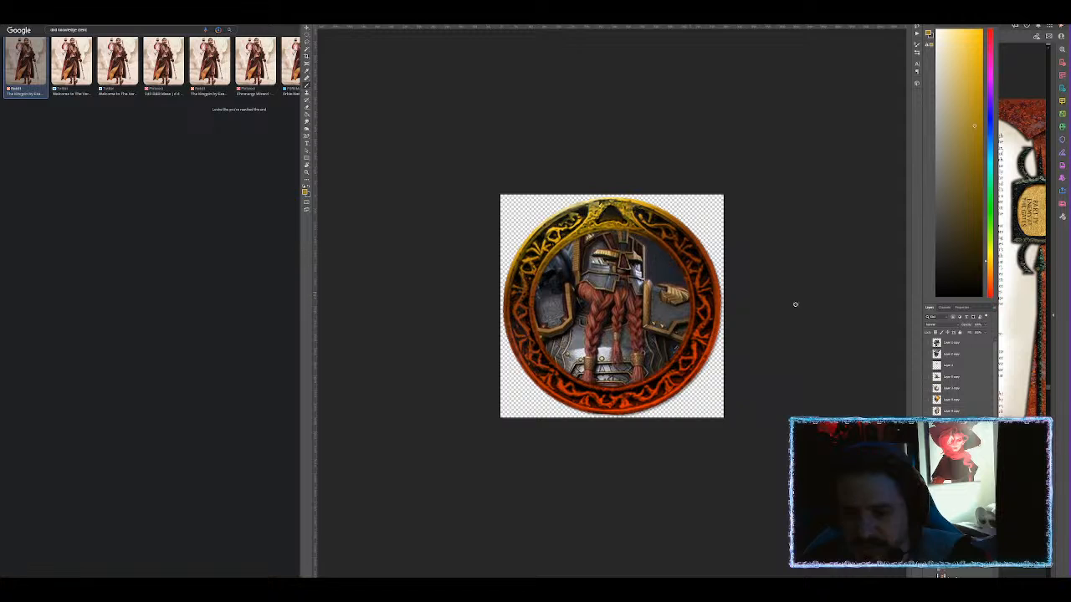
Replace the dwarf art inside the token ring with the copied wizard image, scaled and positioned so his head and shoulders fill the frame.
key(Delete)
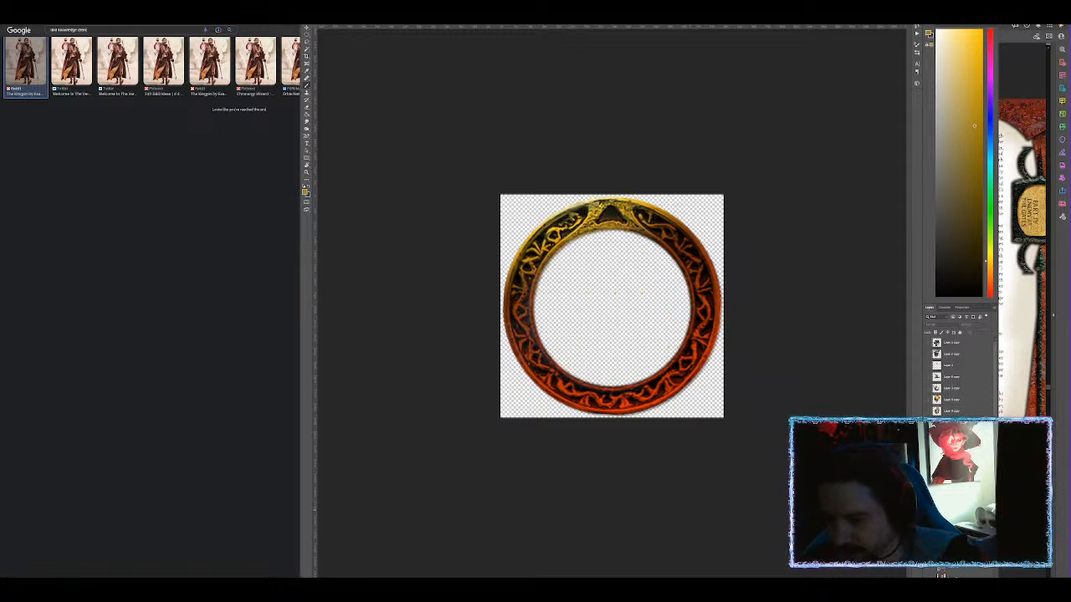
key(ctrl+v)
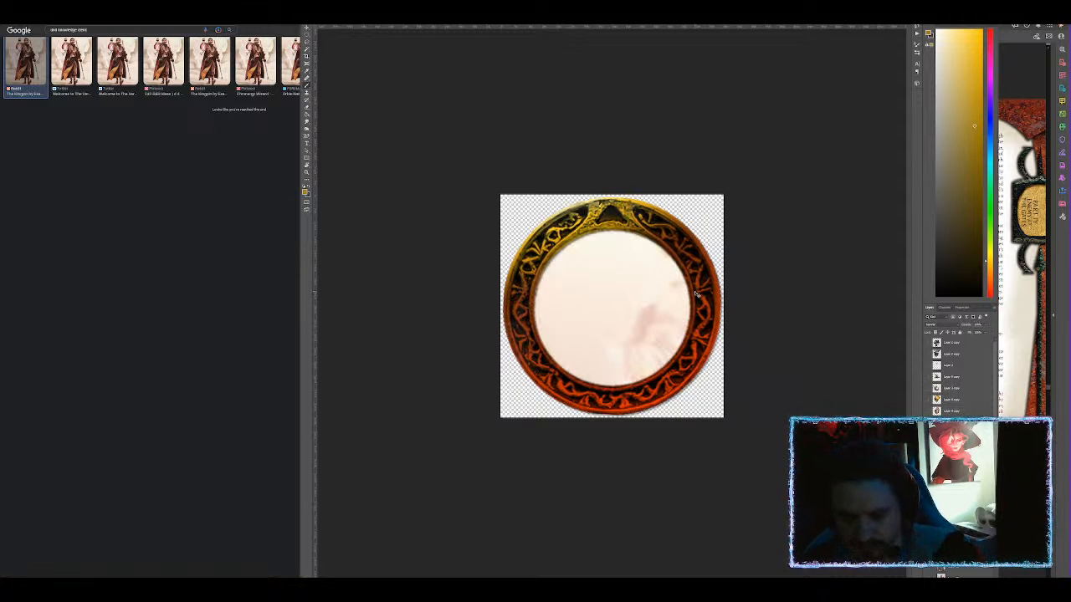
key(ctrl+t)
drag(744, 318, 571, 205)
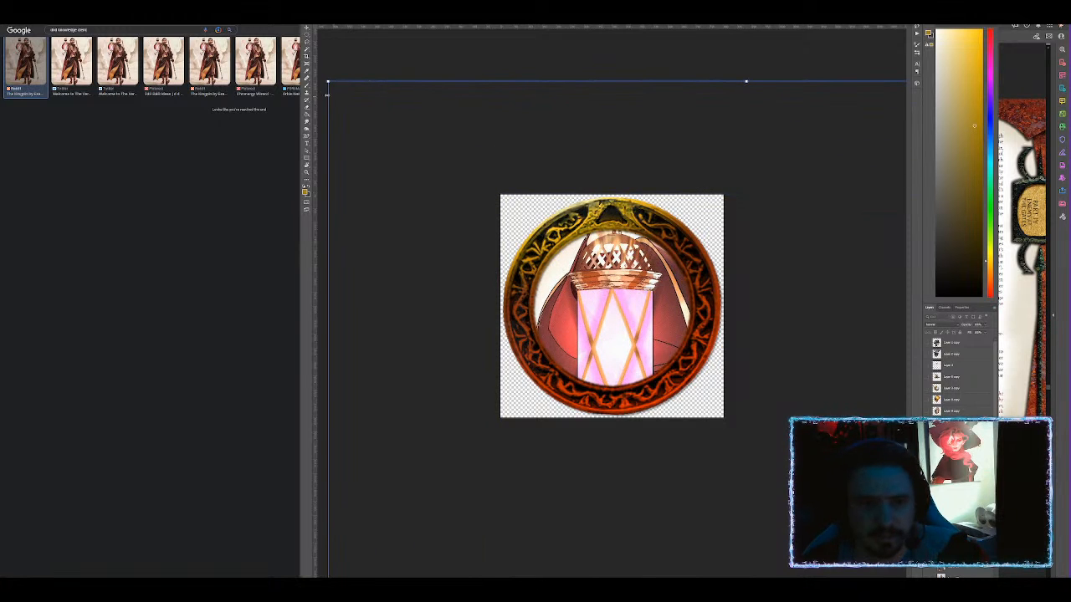
drag(328, 81, 686, 402)
drag(696, 523, 425, 259)
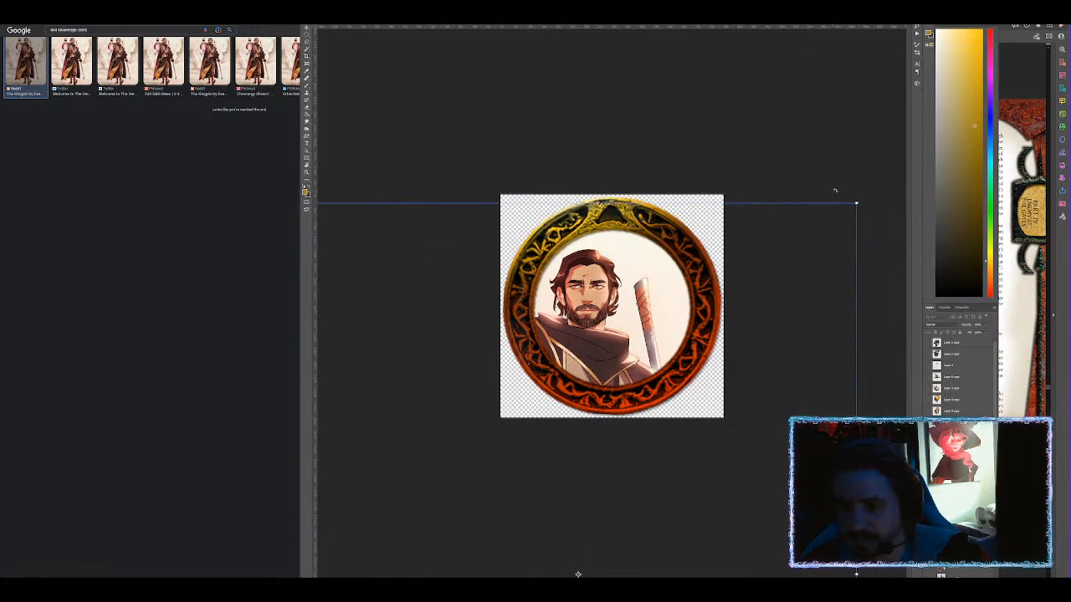
drag(859, 203, 848, 239)
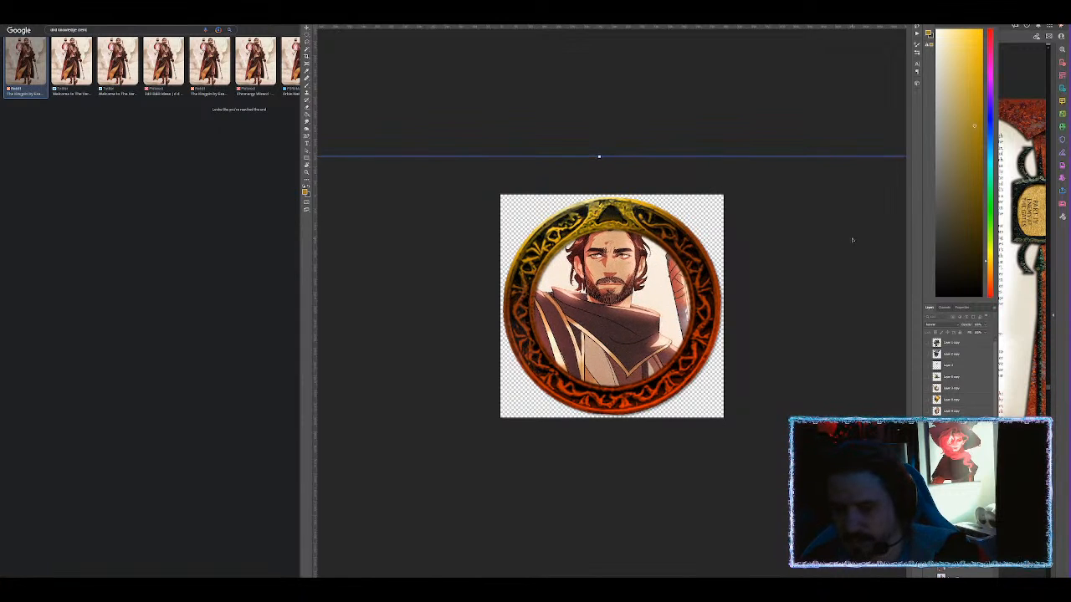
key(Return)
Duplicate the ring layer of the token frame within its layer group.
scroll(953, 343, down, 1)
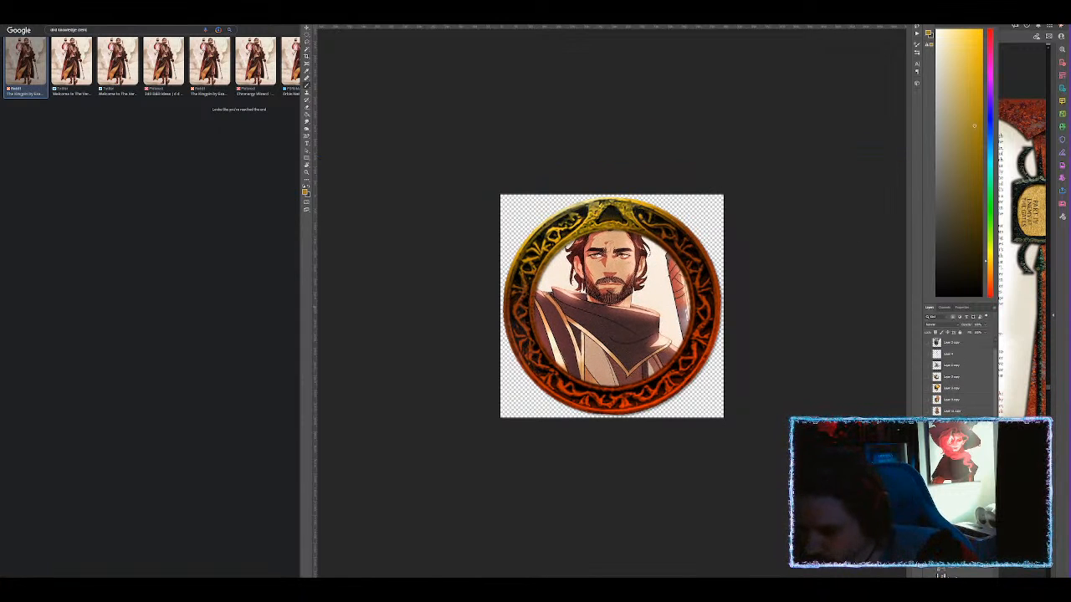
scroll(952, 535, up, 1)
click(953, 552)
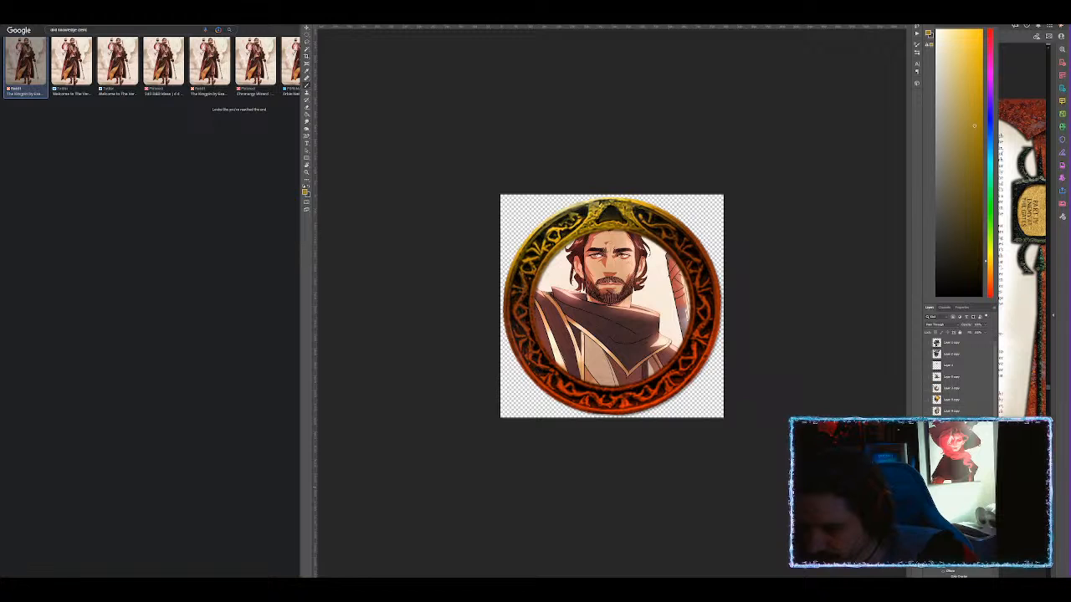
scroll(962, 373, down, 3)
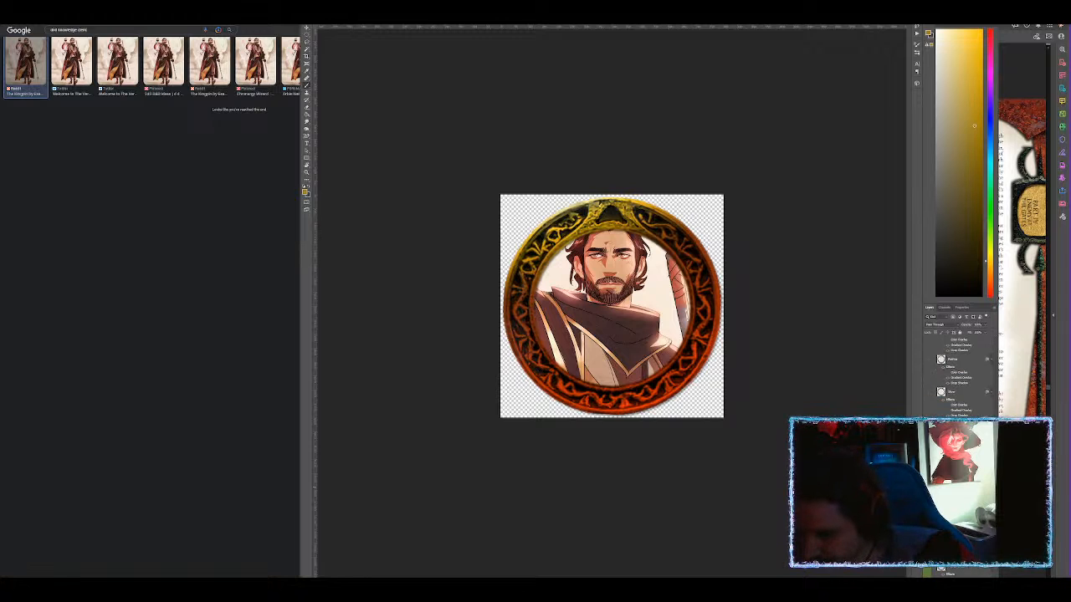
click(954, 426)
key(ctrl+j)
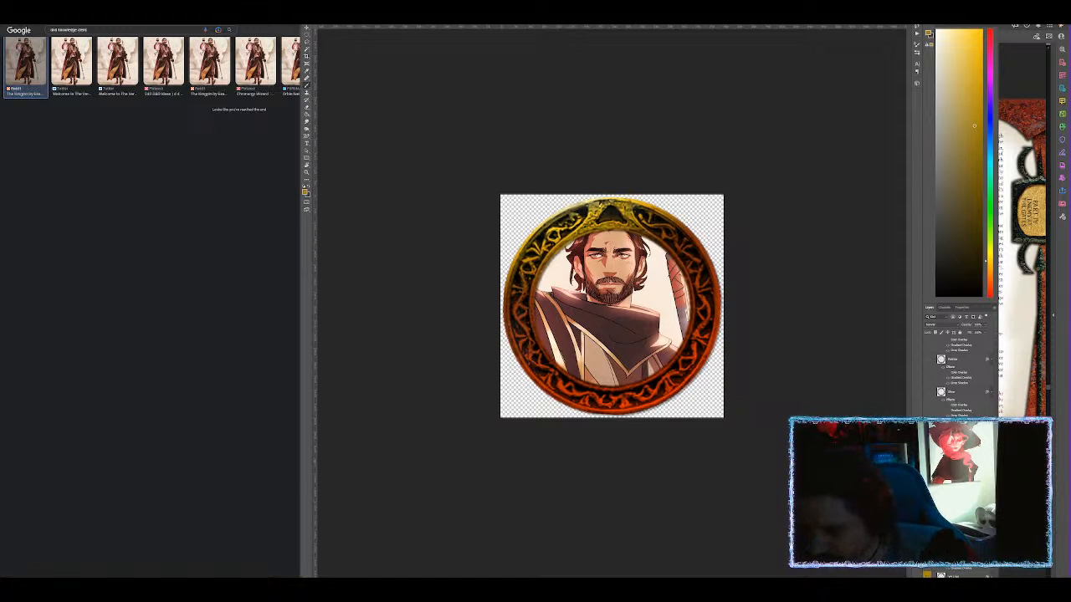
Set the middle colour stop of the duplicated ring's Gradient Overlay to white.
double_click(970, 426)
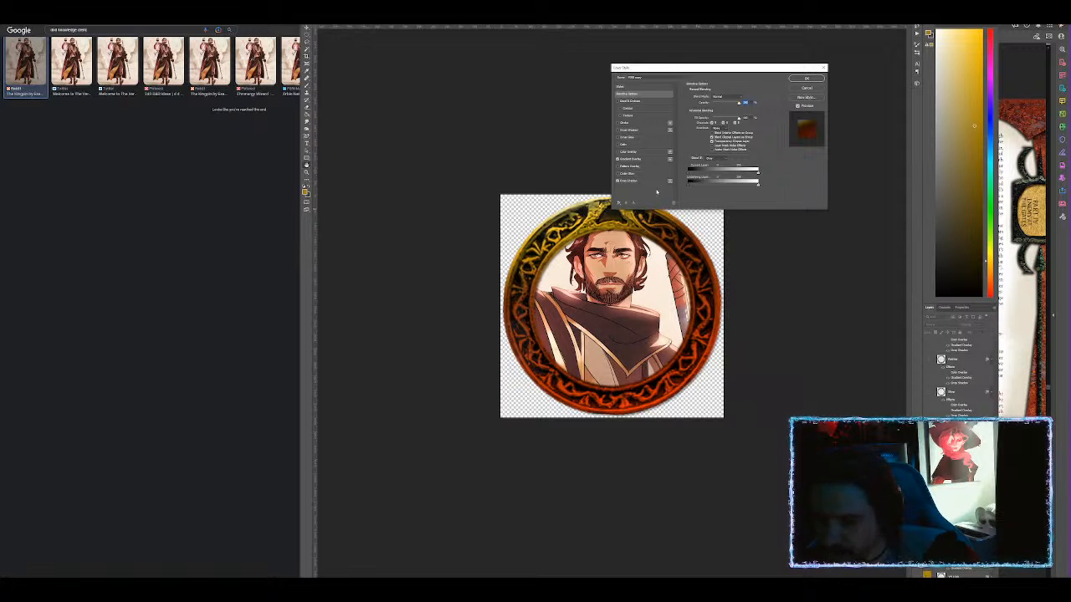
click(659, 158)
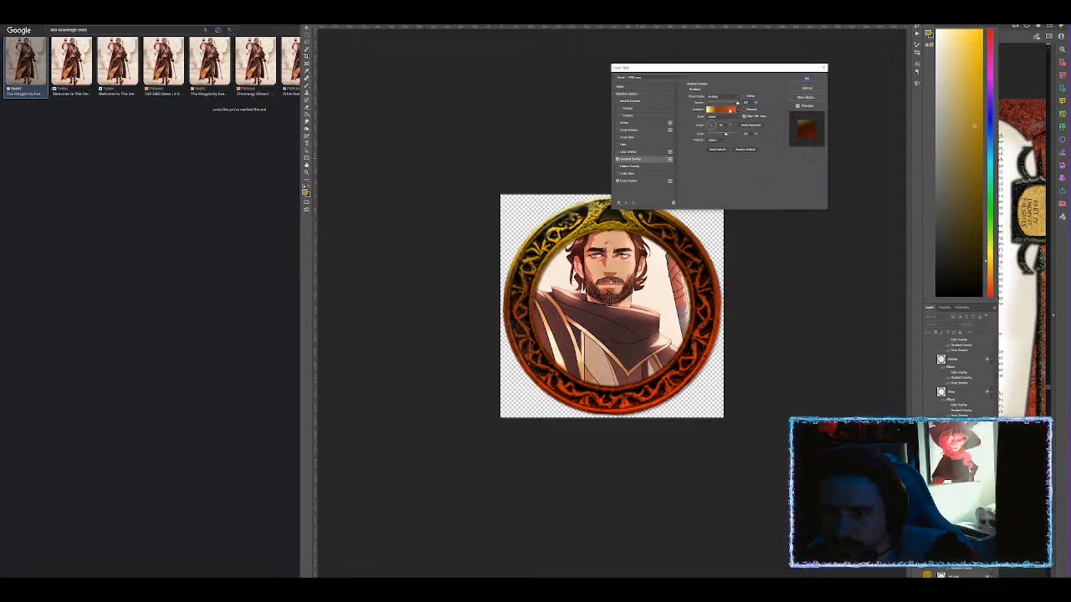
click(730, 110)
click(572, 212)
click(560, 236)
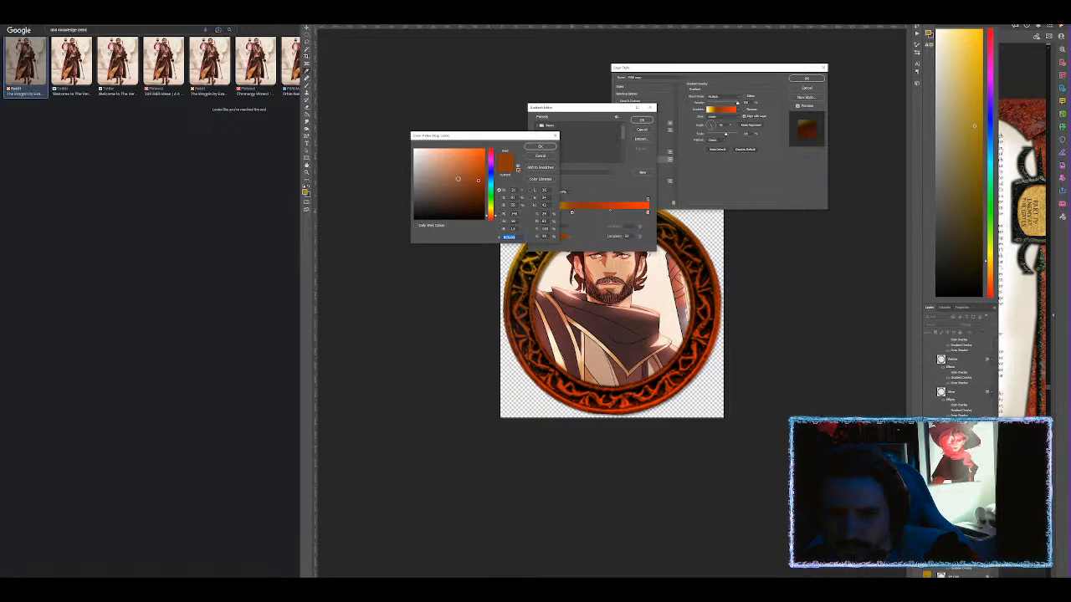
click(433, 155)
mouse_move(435, 156)
mouse_down()
mouse_move(456, 162)
mouse_move(413, 147)
mouse_up()
click(539, 147)
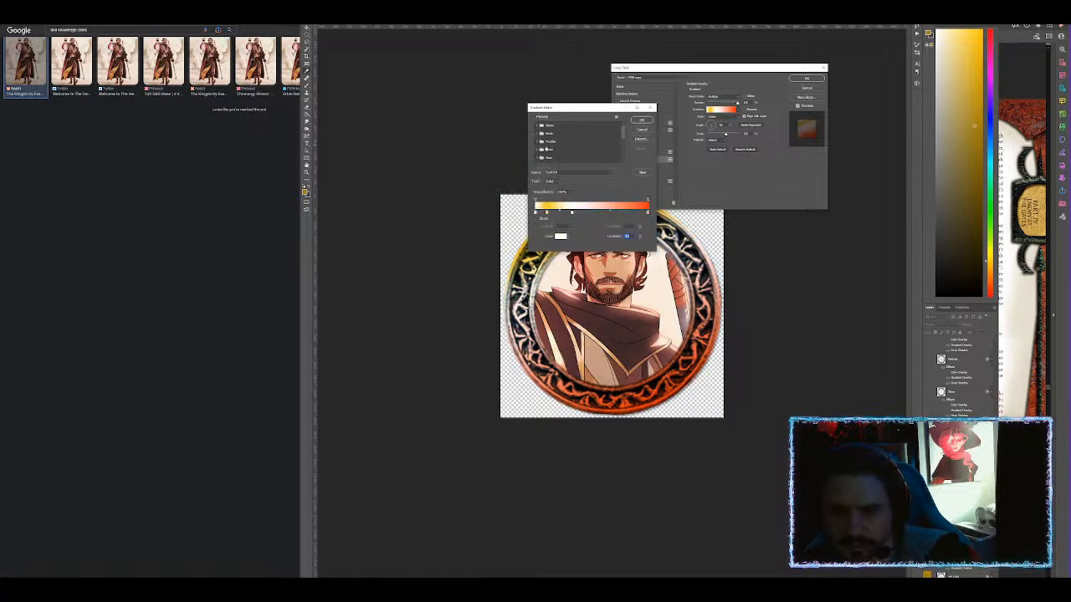
Delete the white stop at the start of the ring's gradient and change the yellow stop to dark red.
key(Delete)
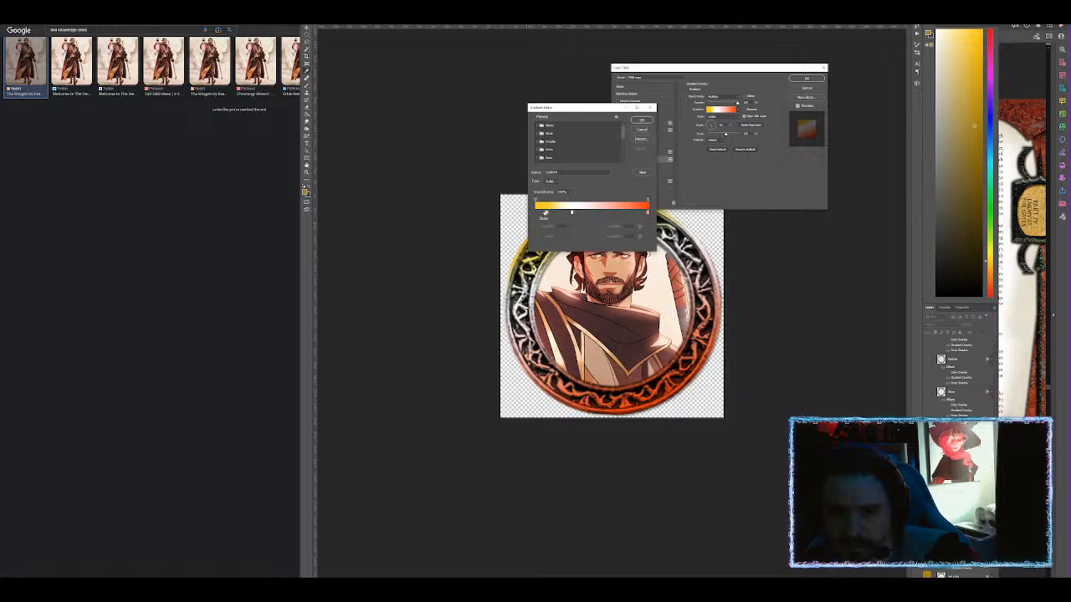
click(546, 213)
click(560, 237)
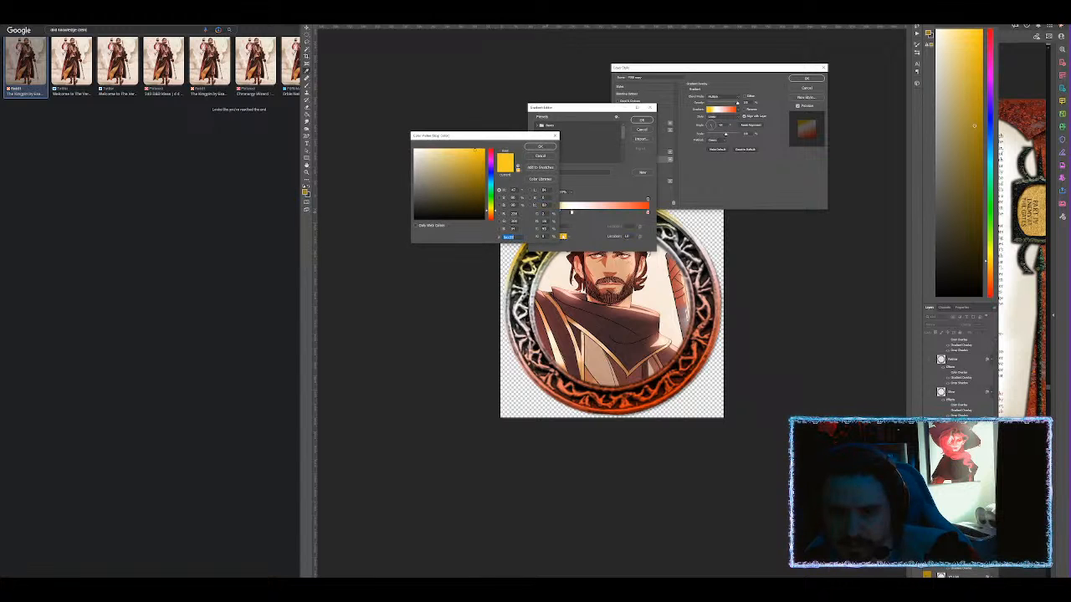
click(490, 220)
click(484, 173)
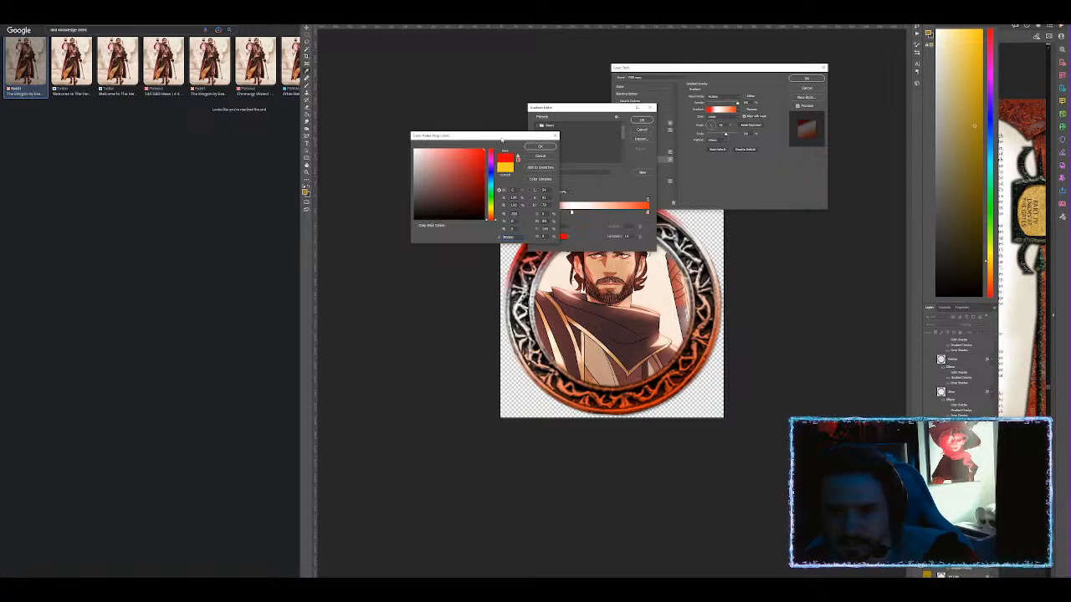
drag(483, 171, 497, 190)
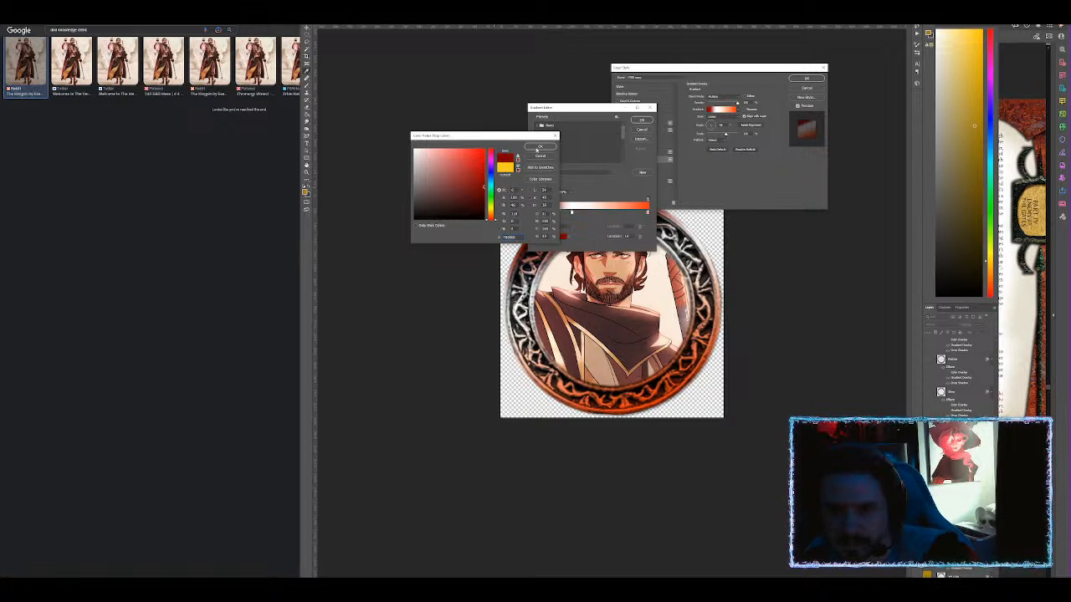
click(539, 147)
Change the orange end stop of the ring's gradient to a dark reddish brown.
click(647, 212)
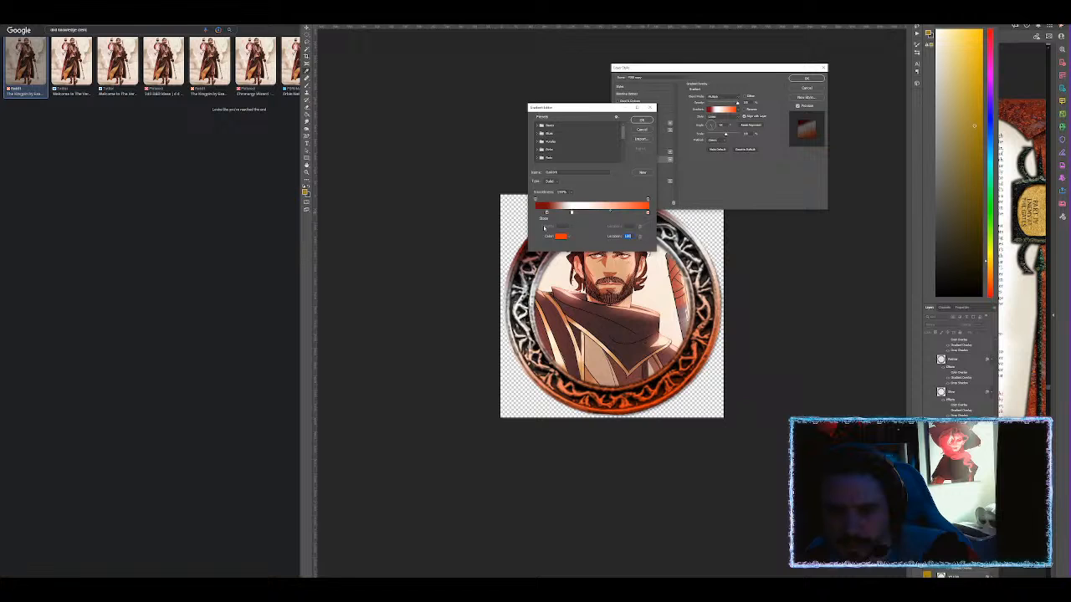
click(559, 237)
drag(483, 179, 499, 185)
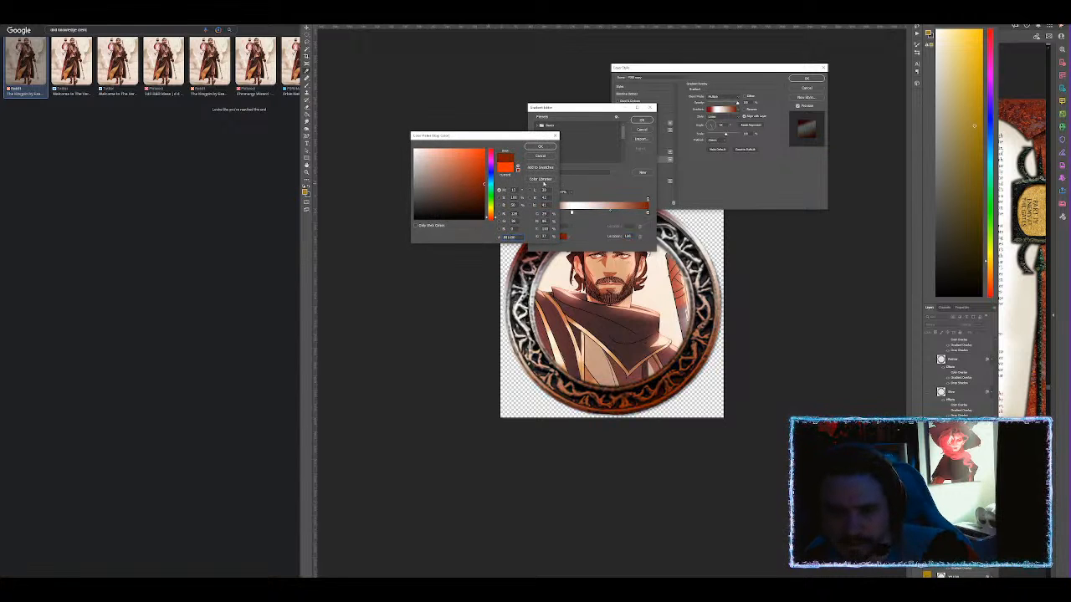
click(541, 146)
Reposition the gradient's colour stops to leave a narrow white band in the middle between the dark reds, and accept the gradient.
mouse_move(571, 212)
mouse_down()
mouse_move(598, 213)
mouse_move(566, 212)
mouse_move(576, 212)
mouse_up()
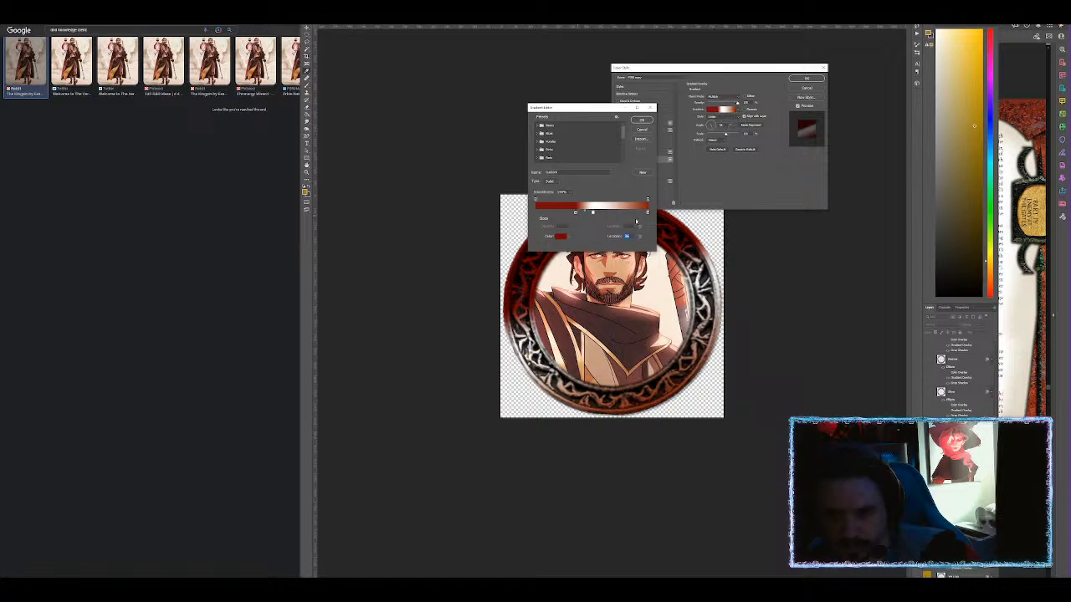
drag(647, 213, 565, 216)
click(635, 121)
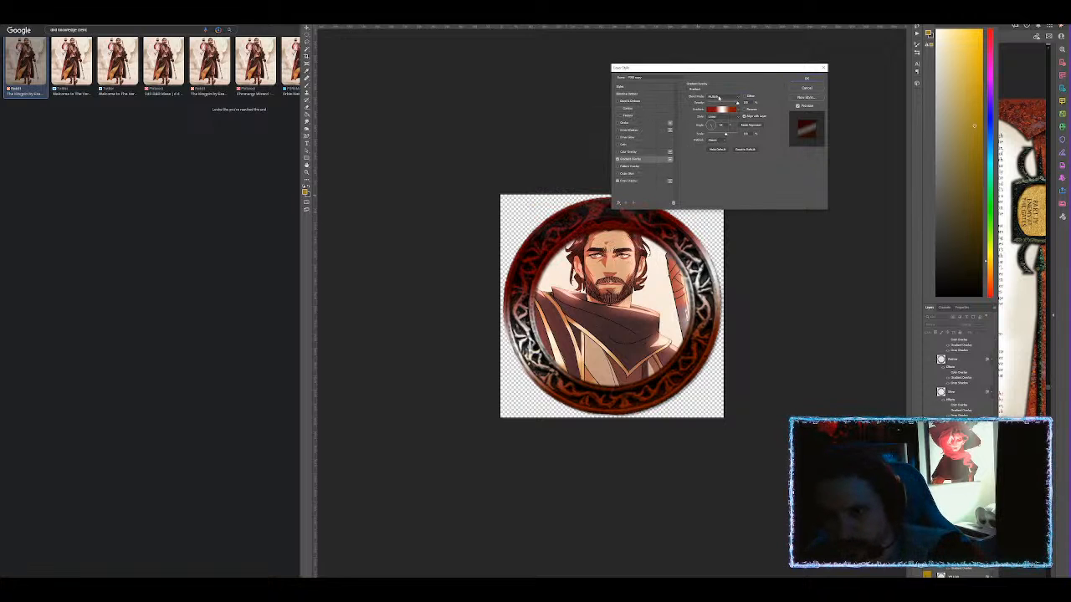
Try other blend modes for the ring's Gradient Overlay, including Soft Light and Hard Light.
click(716, 97)
click(720, 103)
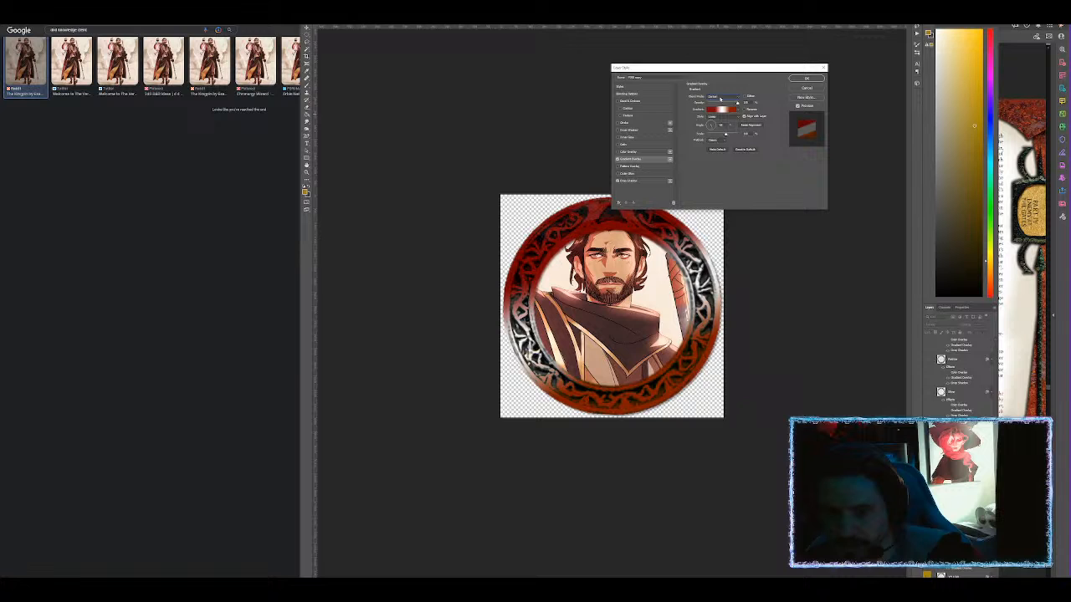
click(718, 97)
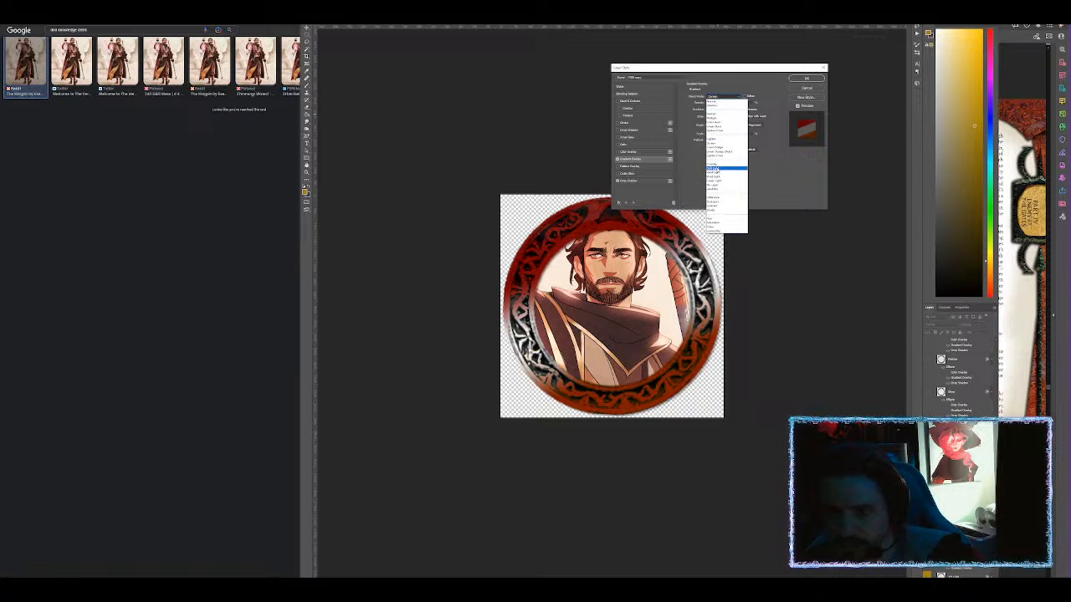
click(715, 169)
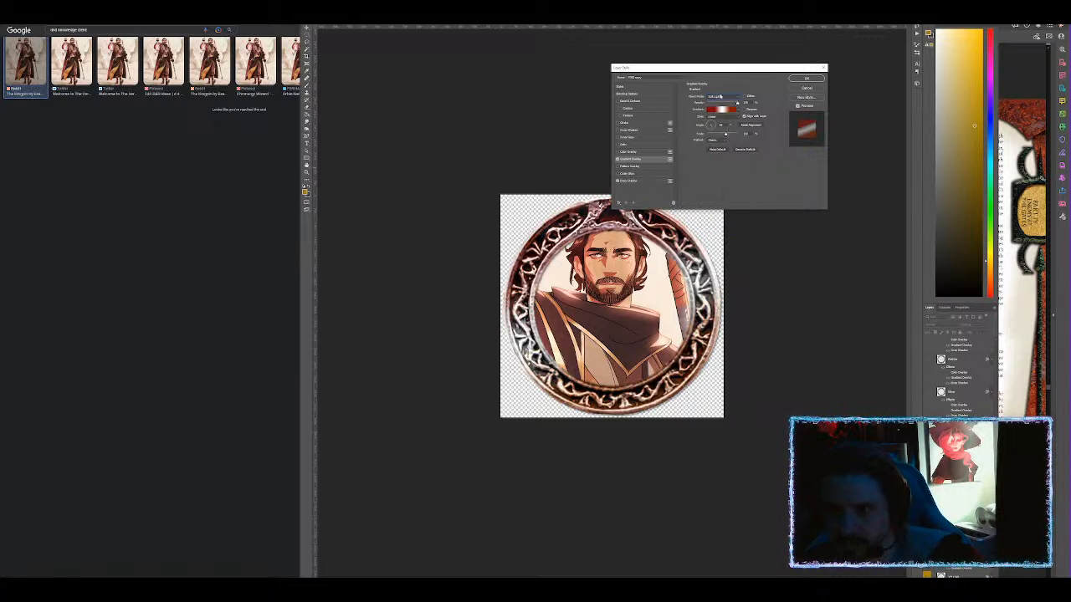
click(719, 98)
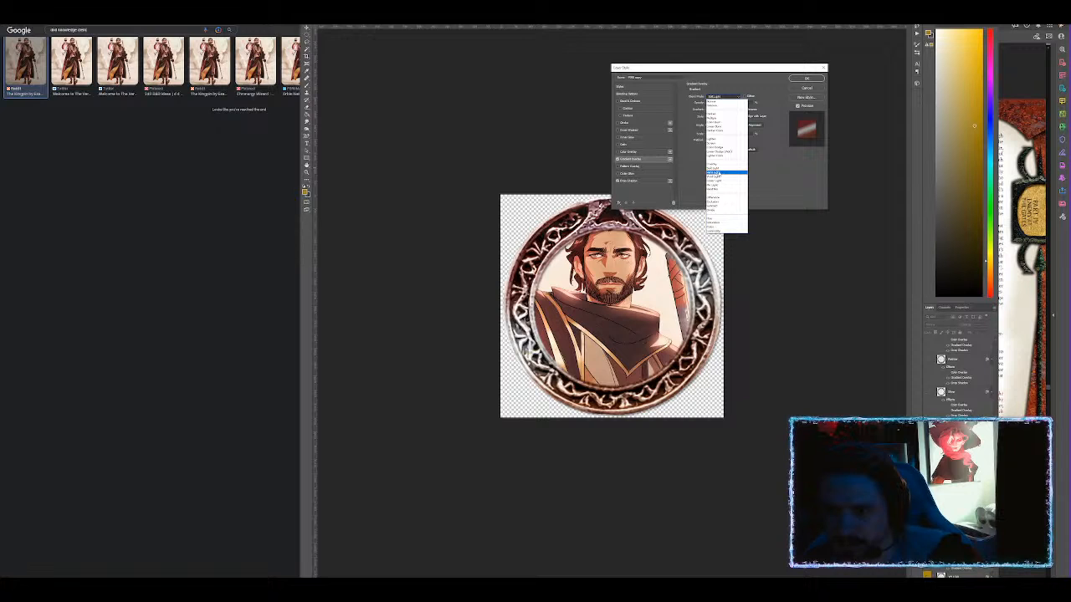
click(715, 172)
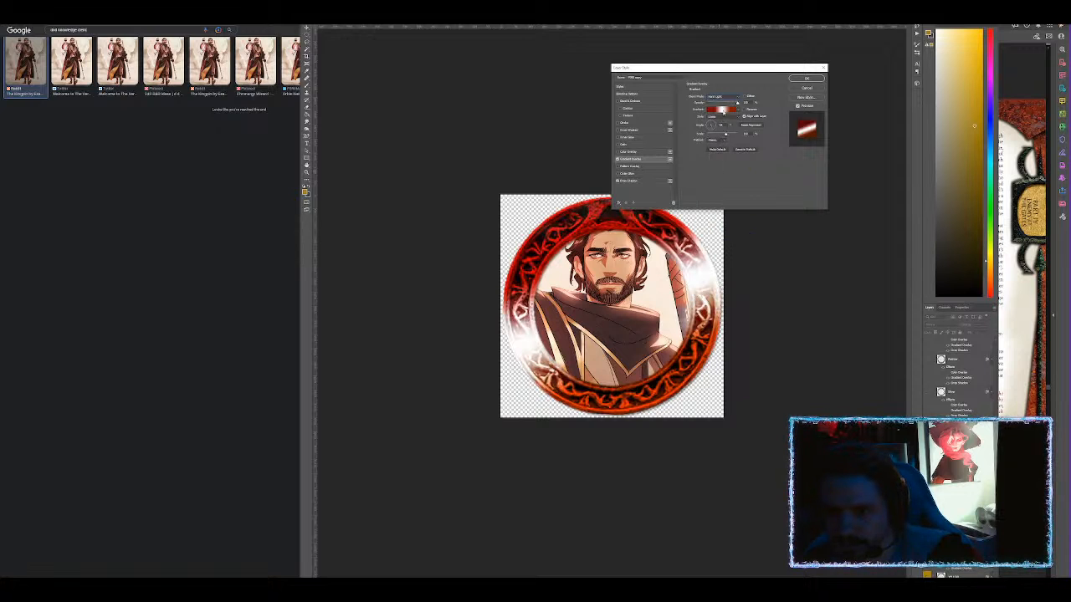
Set the Gradient Overlay's blend mode to Multiply and apply the ring's layer style.
click(719, 98)
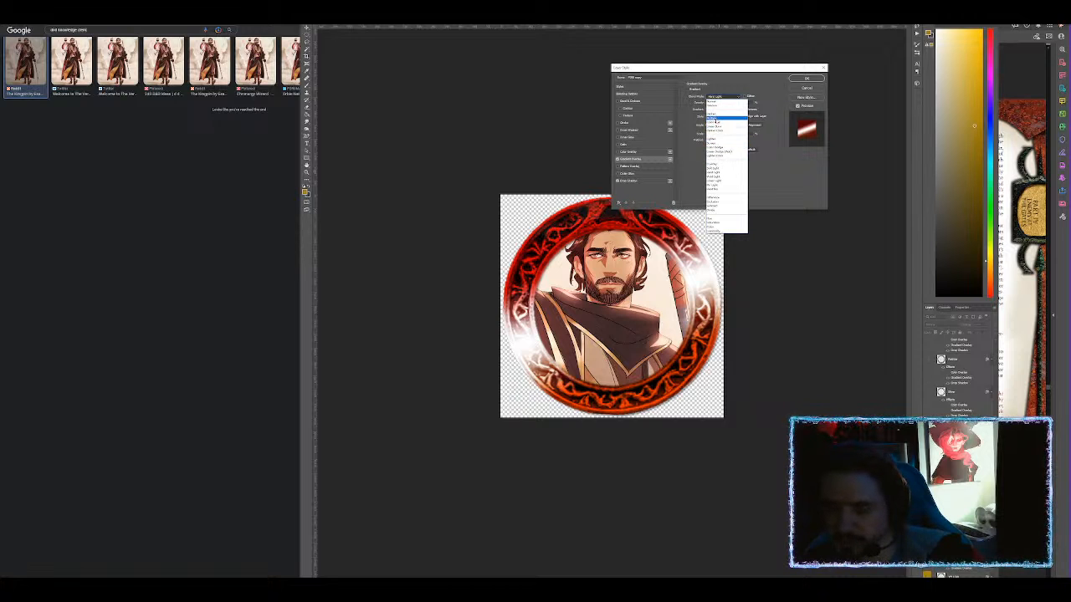
click(716, 119)
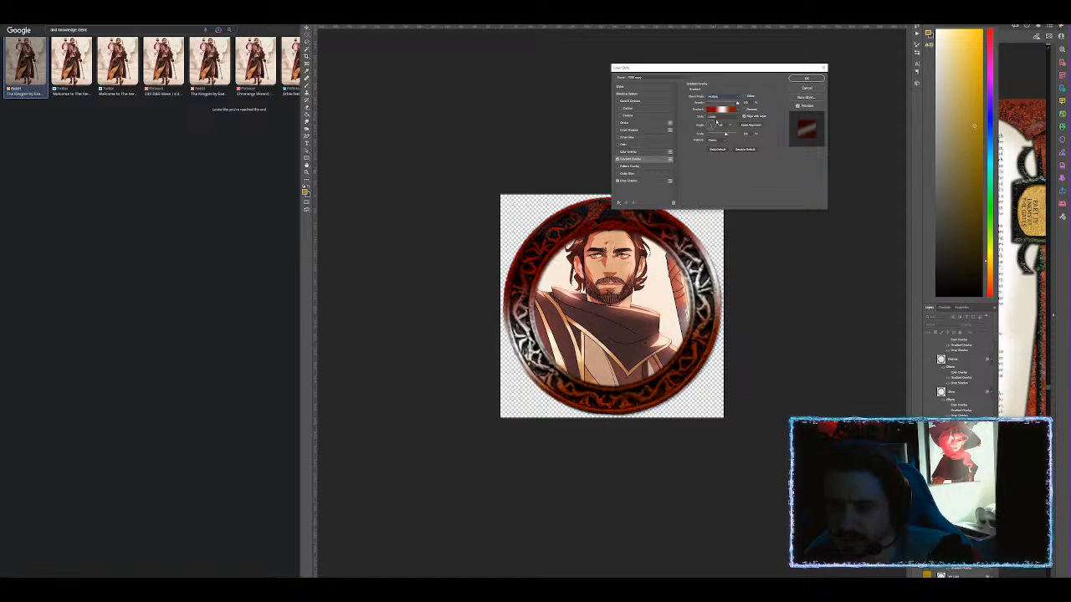
click(805, 79)
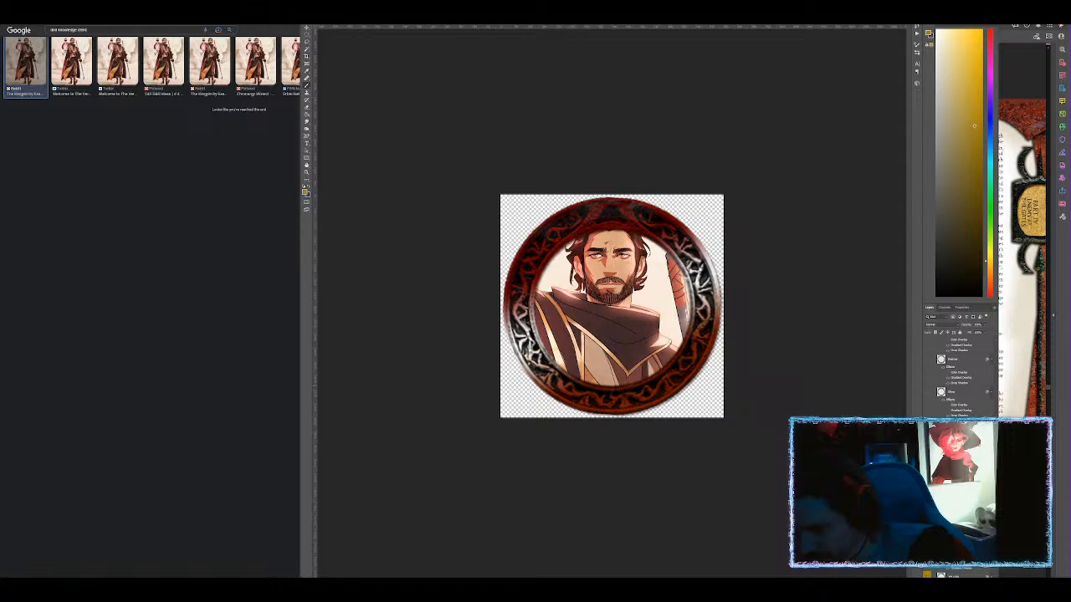
Place a copy of the wizard art above the token ring and remove its pale background.
scroll(950, 393, up, 2)
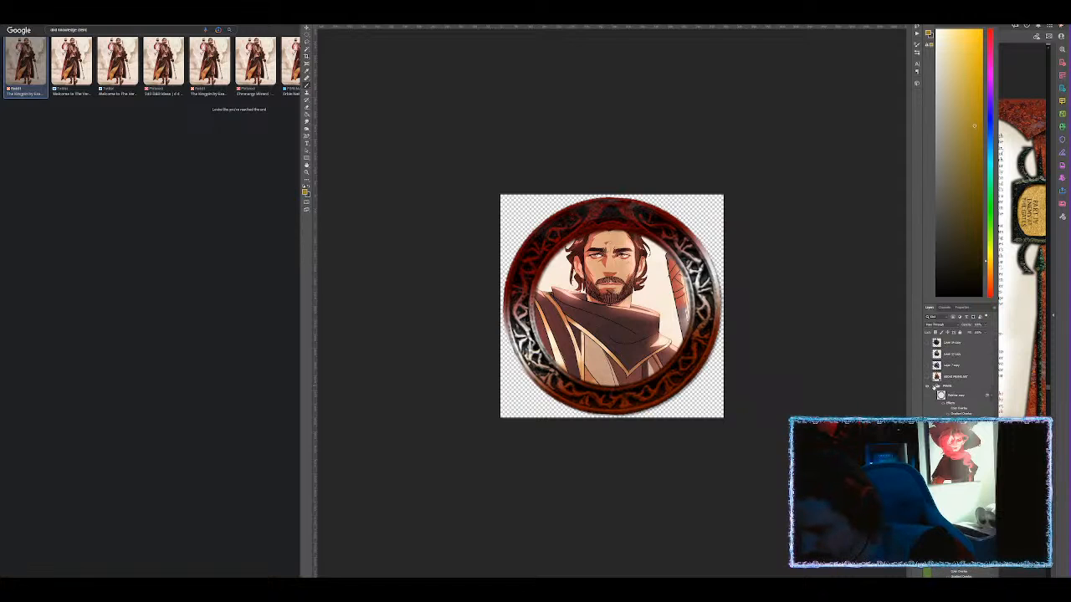
scroll(950, 376, up, 3)
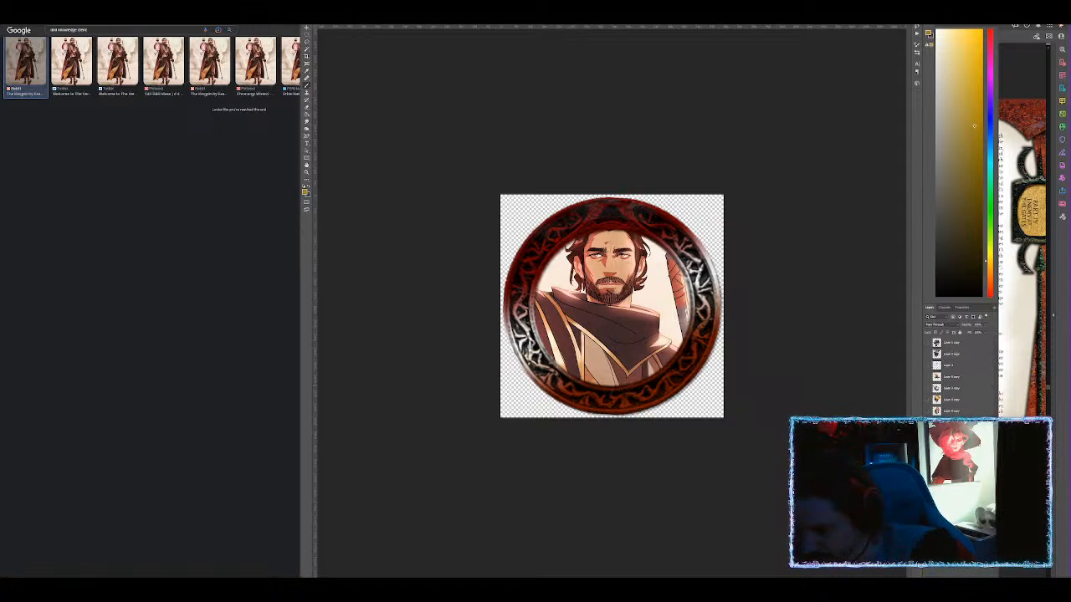
click(954, 504)
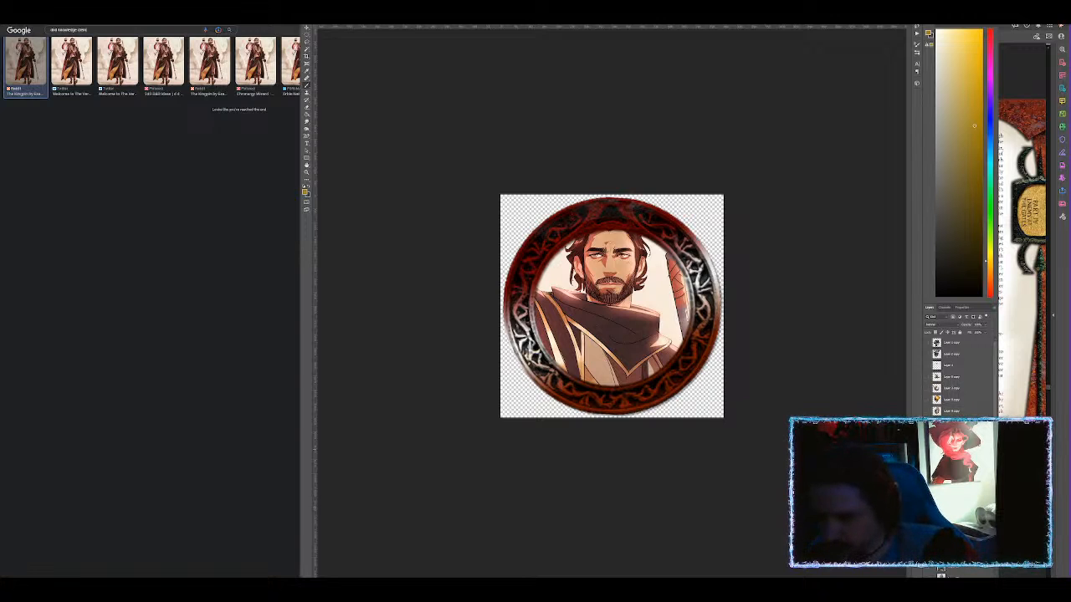
key(ctrl+z)
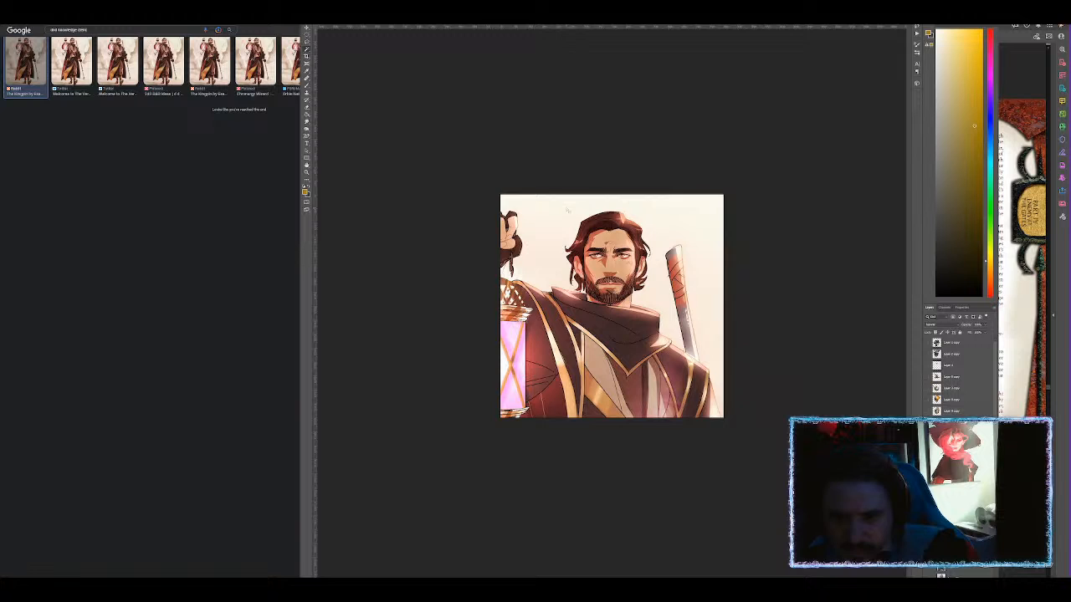
key(ctrl+shift+z)
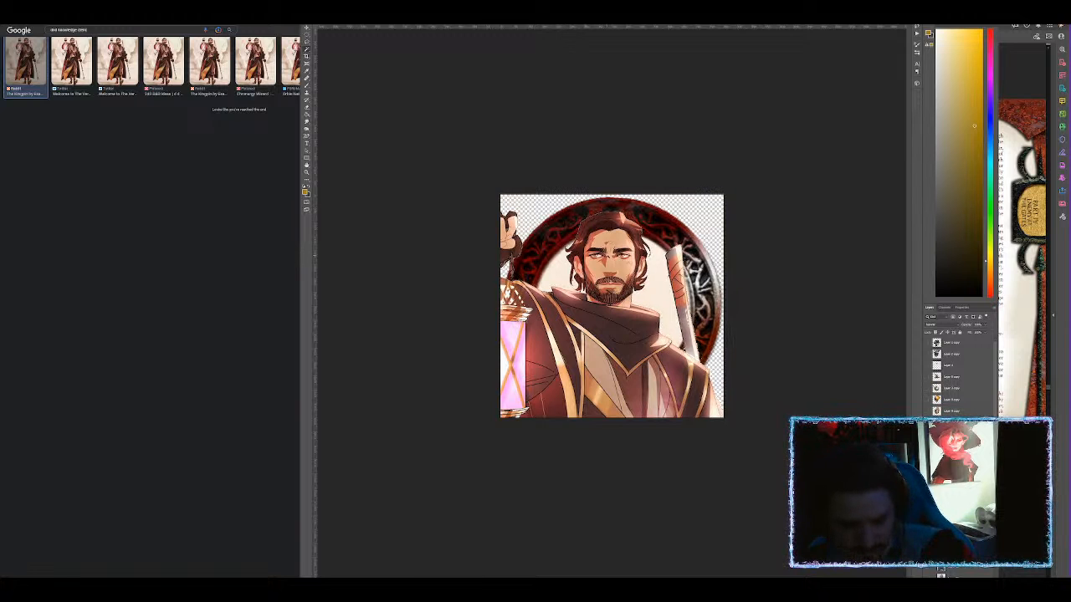
Erase the hand, lantern, sword and robe areas of the upper wizard copy that cover the ring, keeping his head over the frame.
right_click(524, 232)
key(Escape)
drag(512, 214, 509, 277)
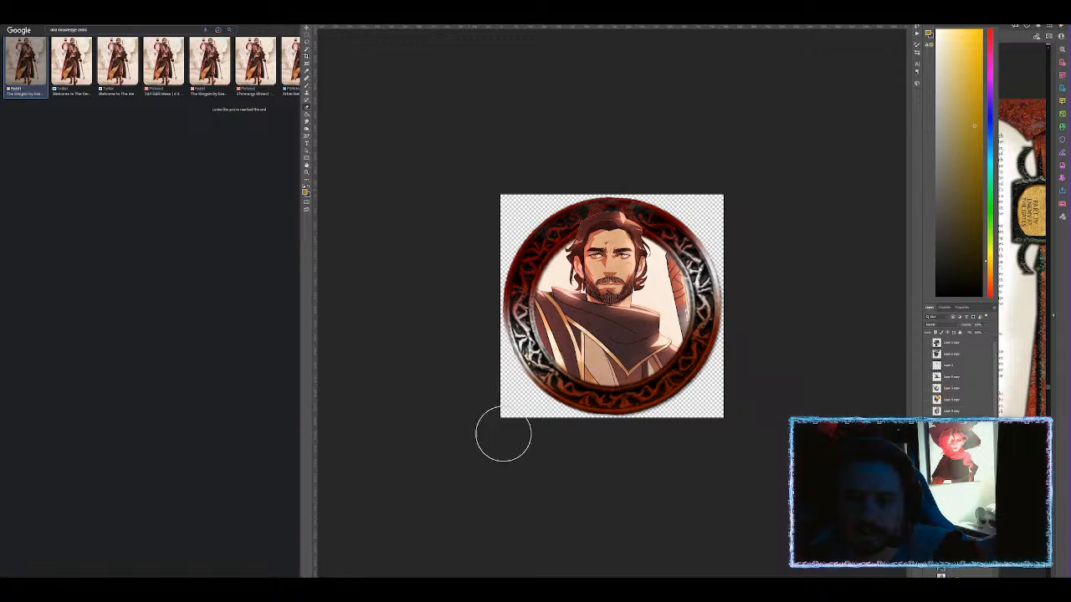
Export the finished token for web and choose the Downloads folder as its save location.
key(ctrl+alt+shift+s)
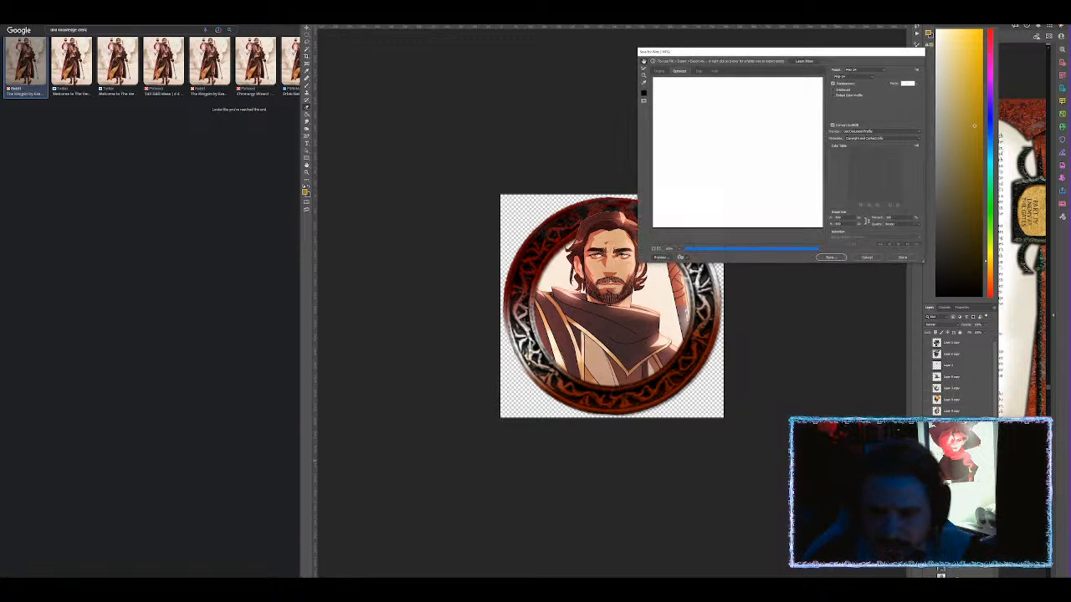
key(Return)
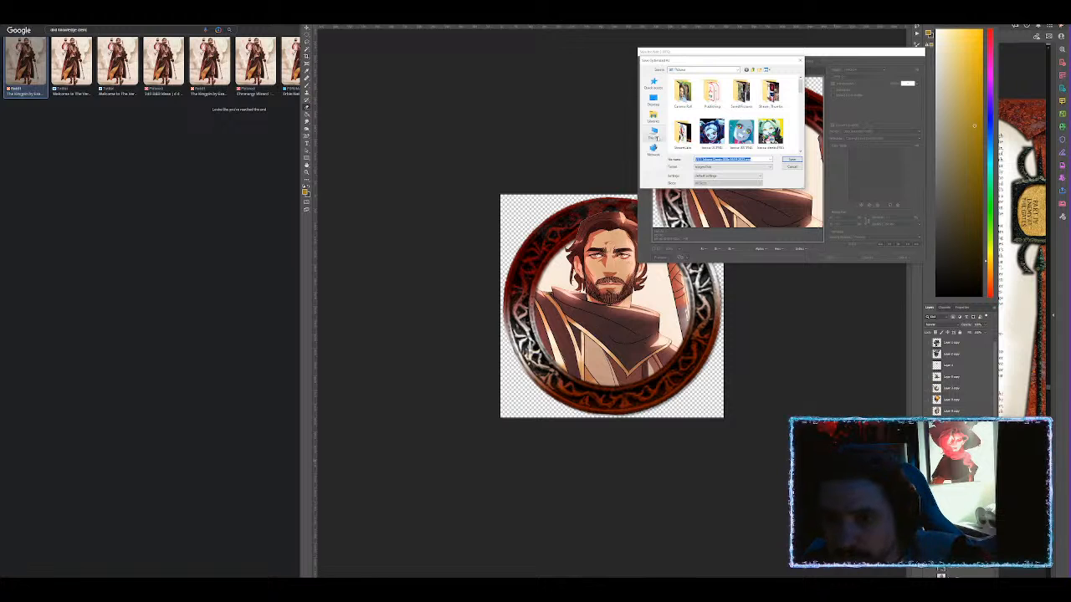
click(657, 87)
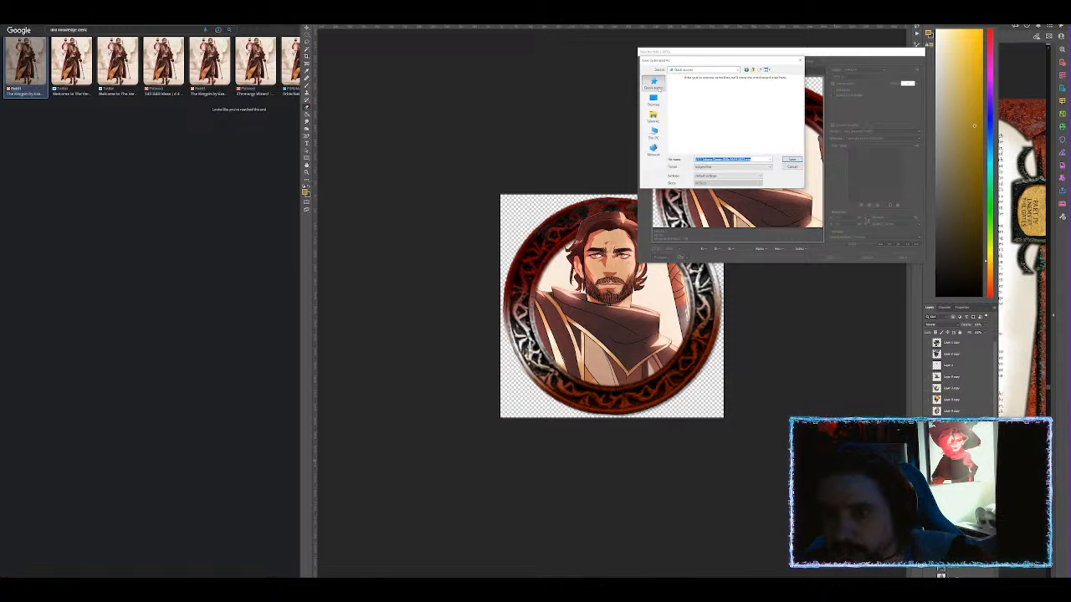
double_click(752, 89)
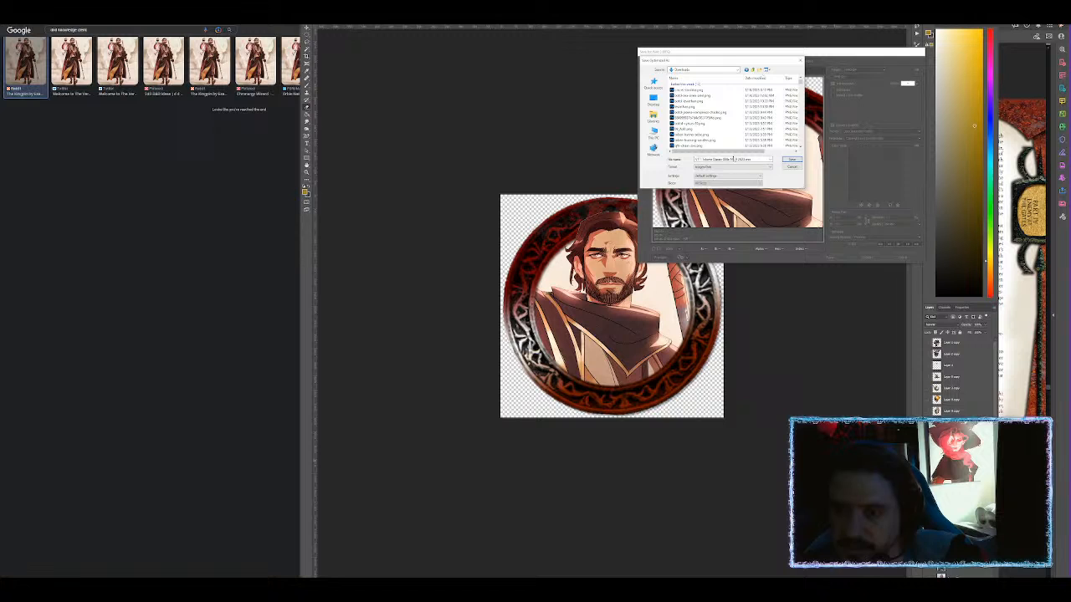
Save the web export of the framed portrait token to Downloads under a rhod-prefixed file name for Immerstal, and leave the image editor.
text(ch)
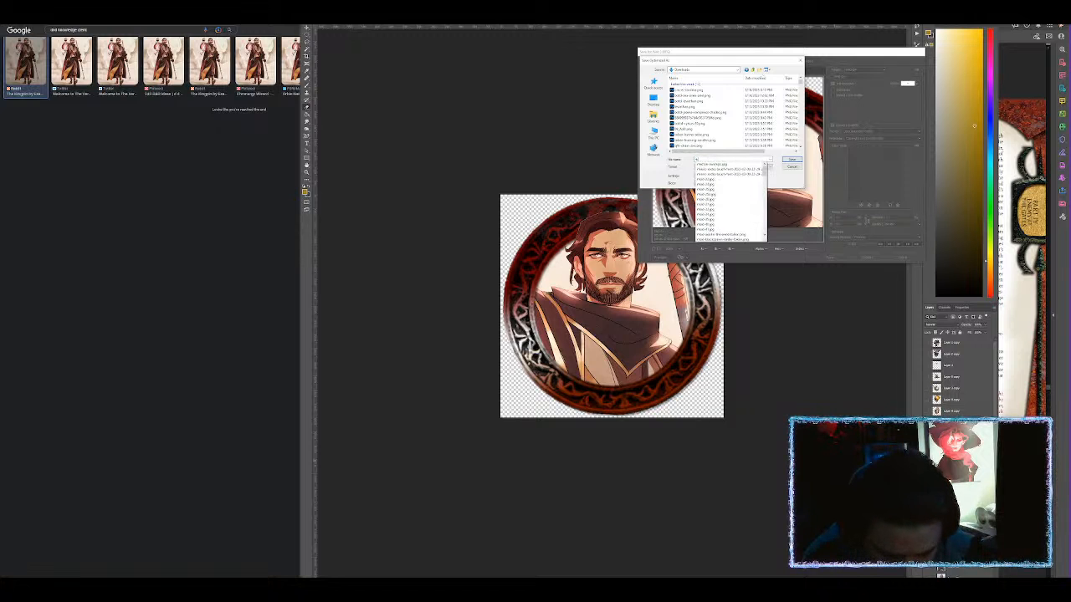
text(od)
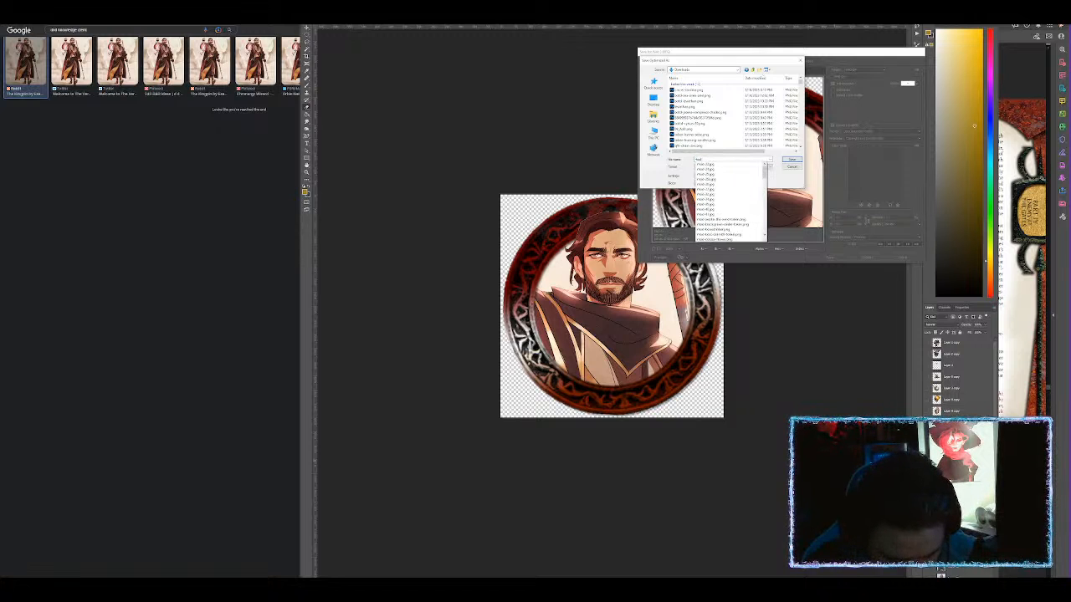
text(en)
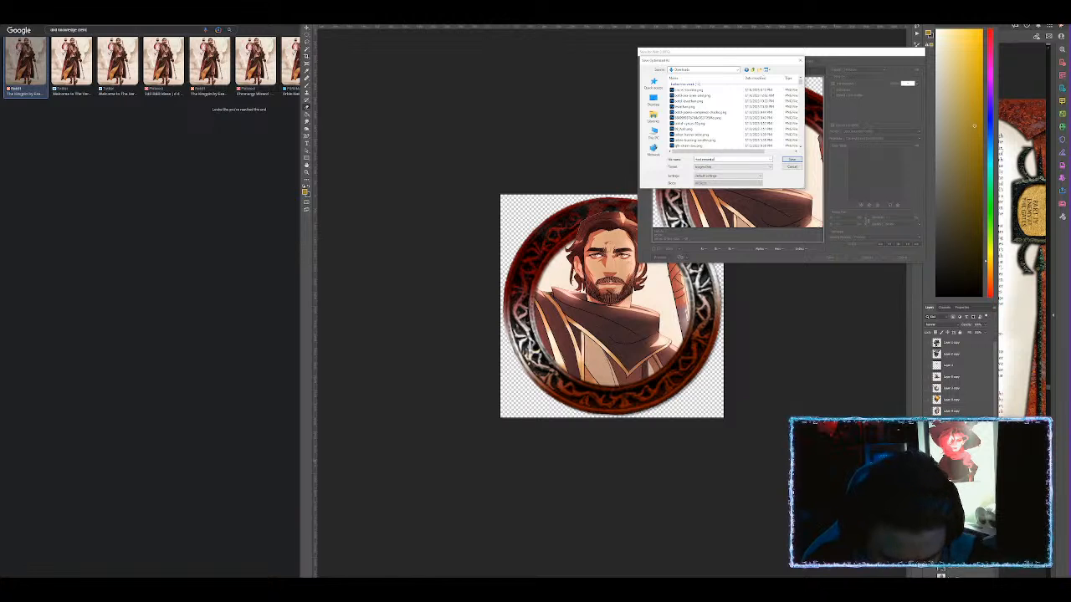
key(Return)
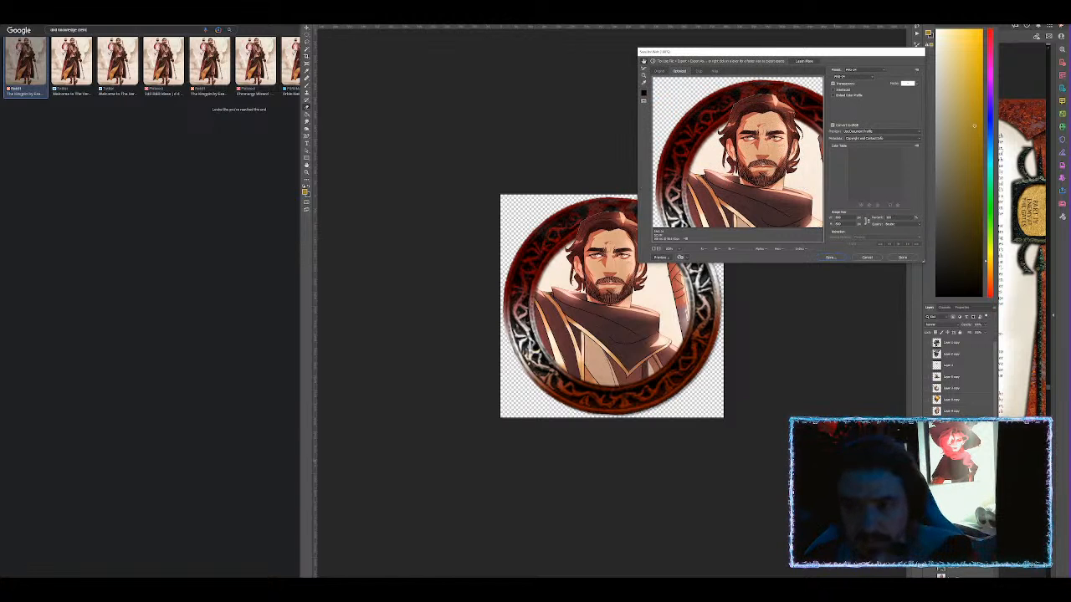
click(948, 8)
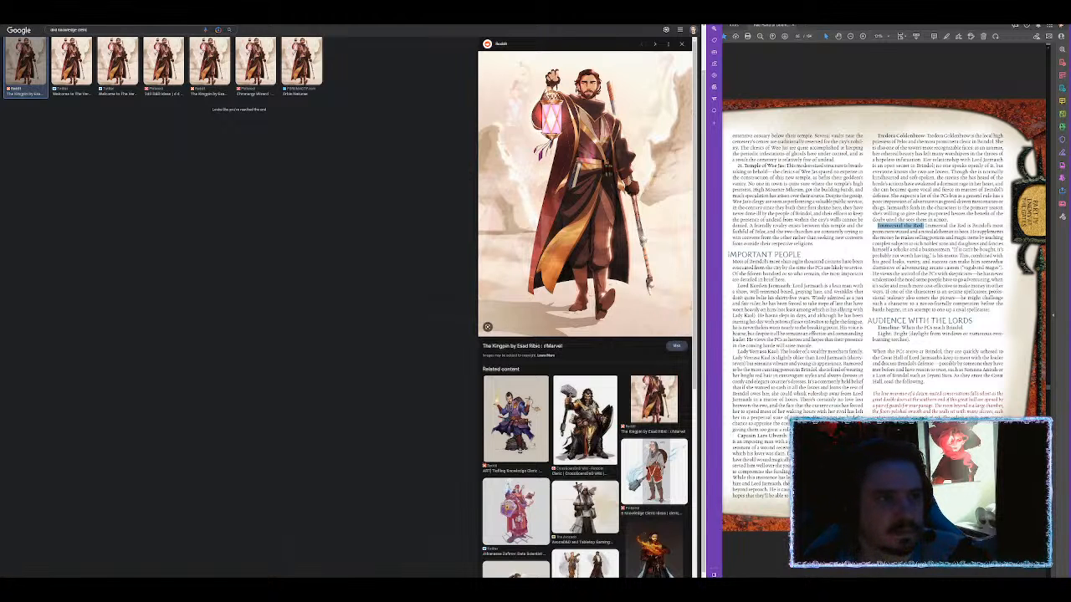
Switch to the virtual tabletop and browse for a new CG - Archmage portrait in the RHOD Tokens folder's NPC Major subfolder.
click(192, 12)
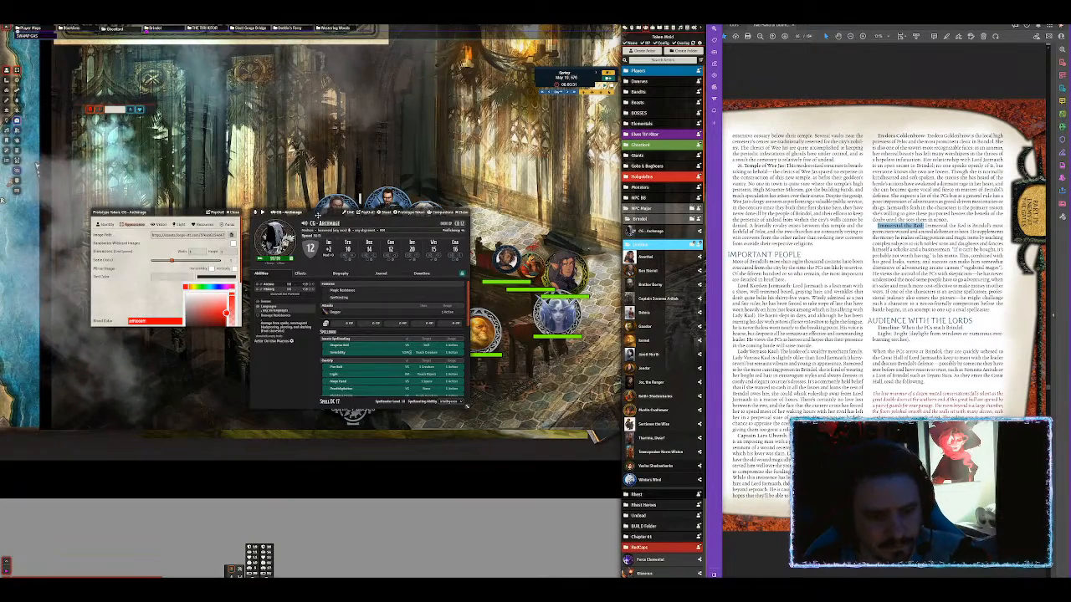
click(274, 238)
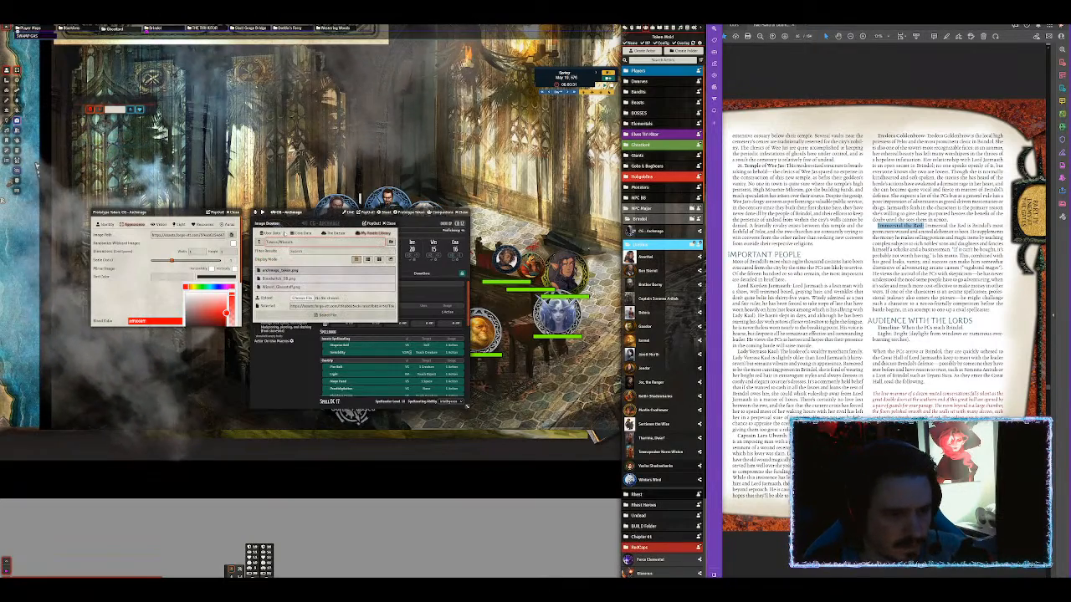
drag(290, 224, 441, 91)
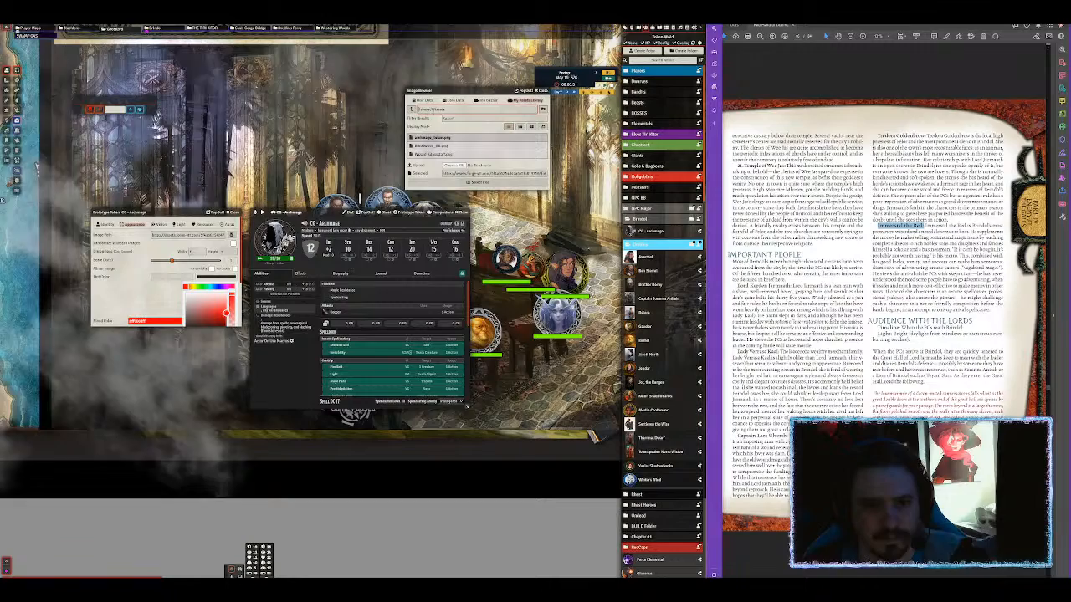
click(410, 109)
click(411, 109)
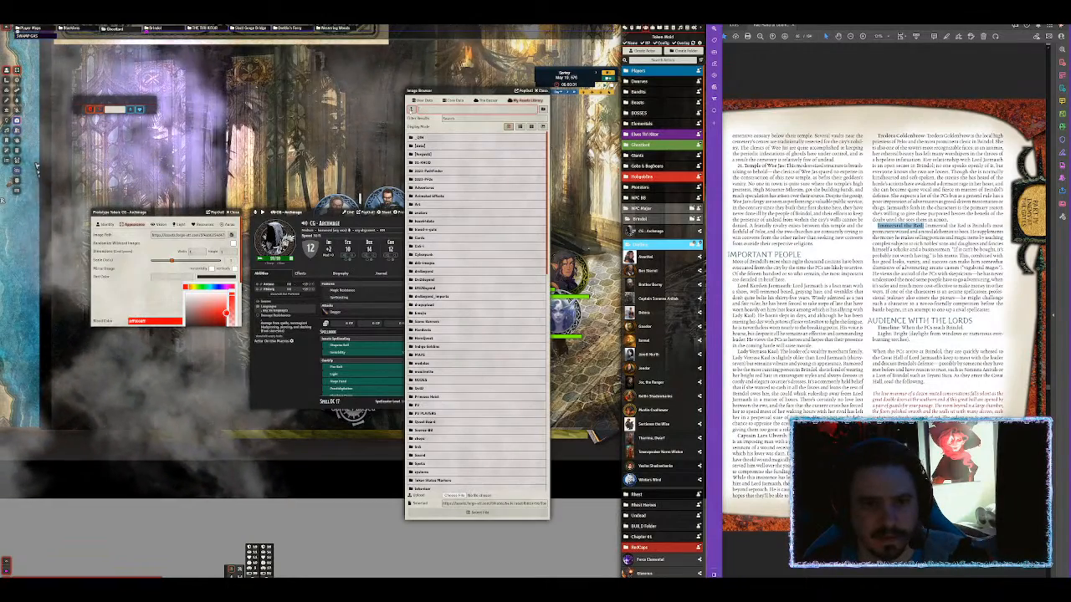
click(420, 163)
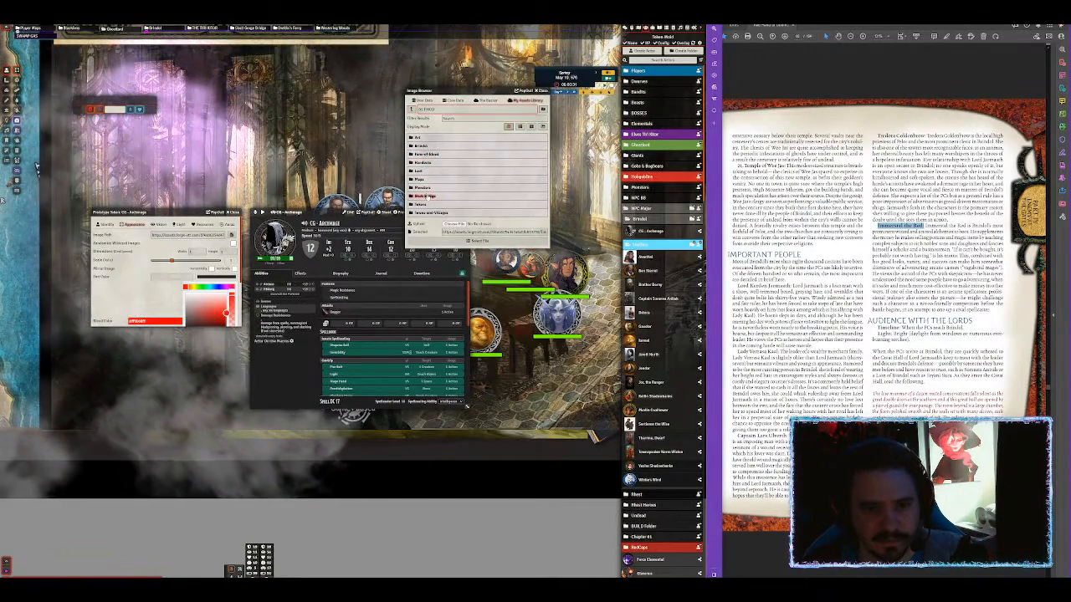
click(421, 205)
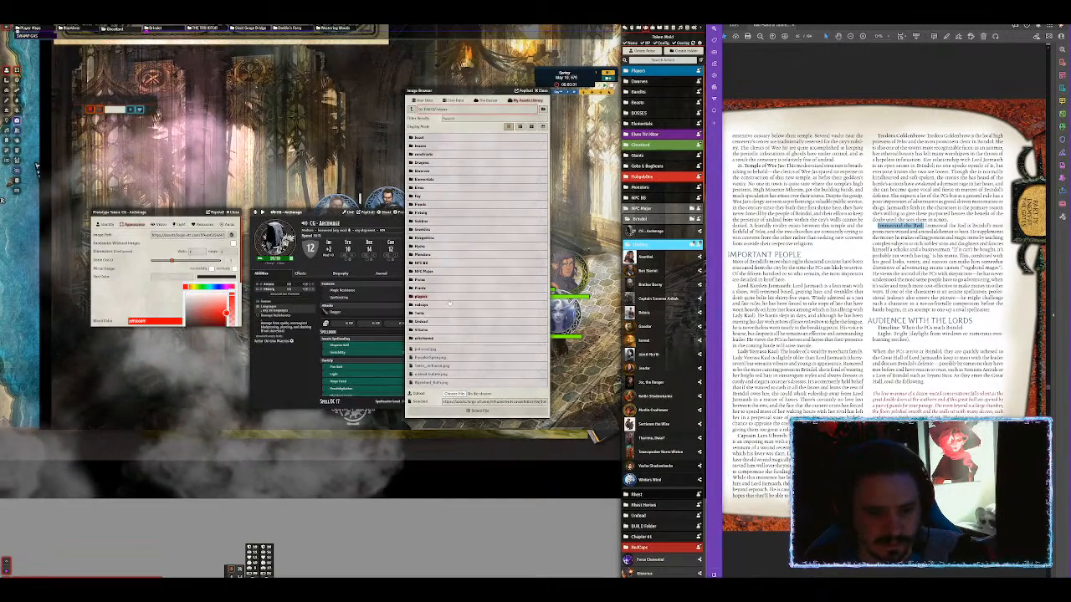
click(418, 262)
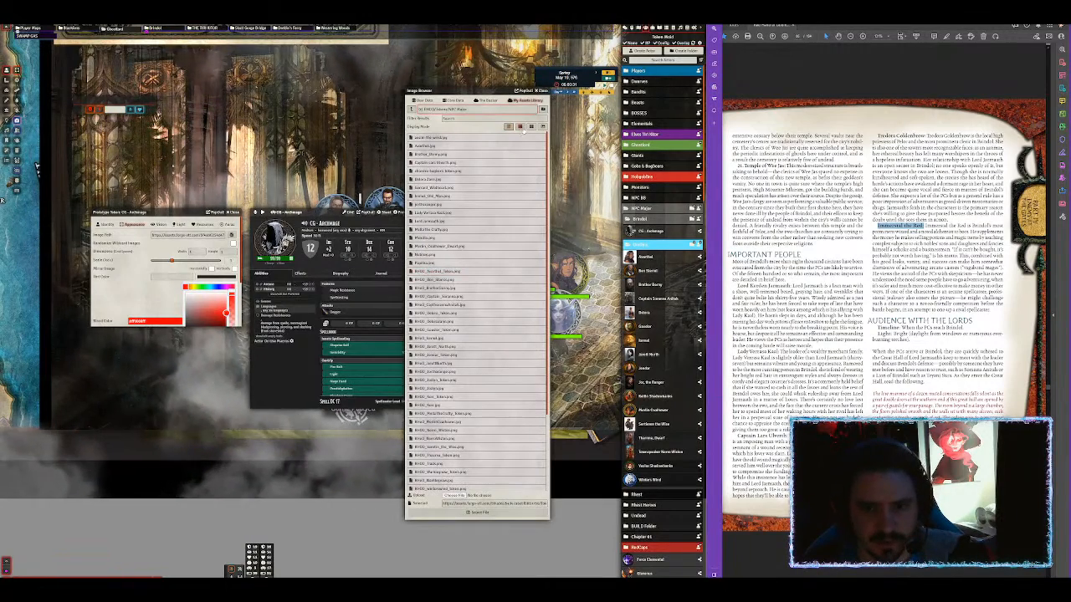
Upload the newly exported token image to the NPC Major folder and select it as the actor's portrait.
click(456, 495)
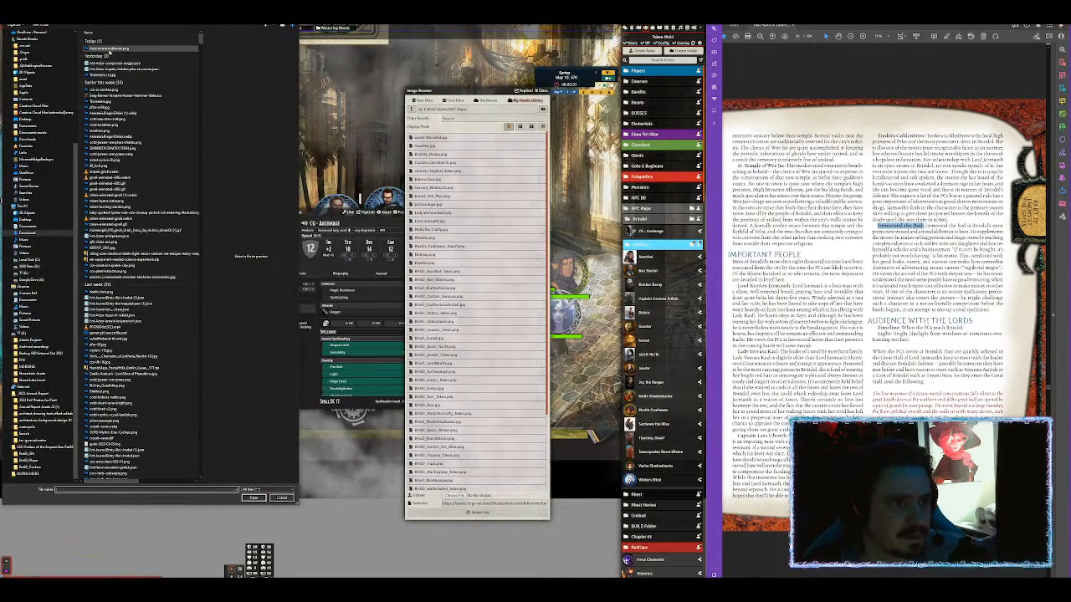
key(Return)
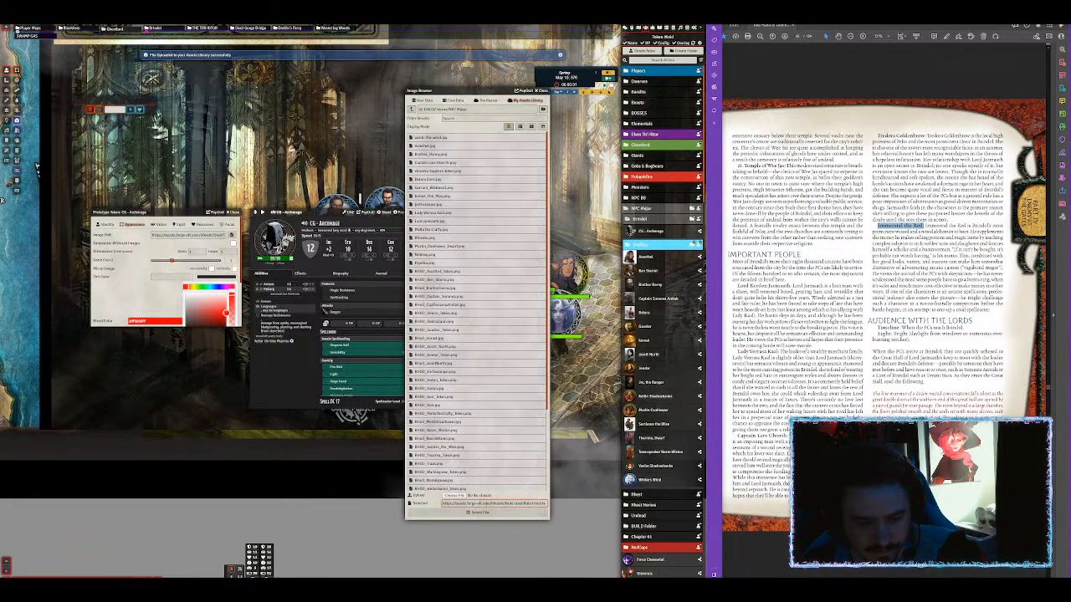
click(478, 512)
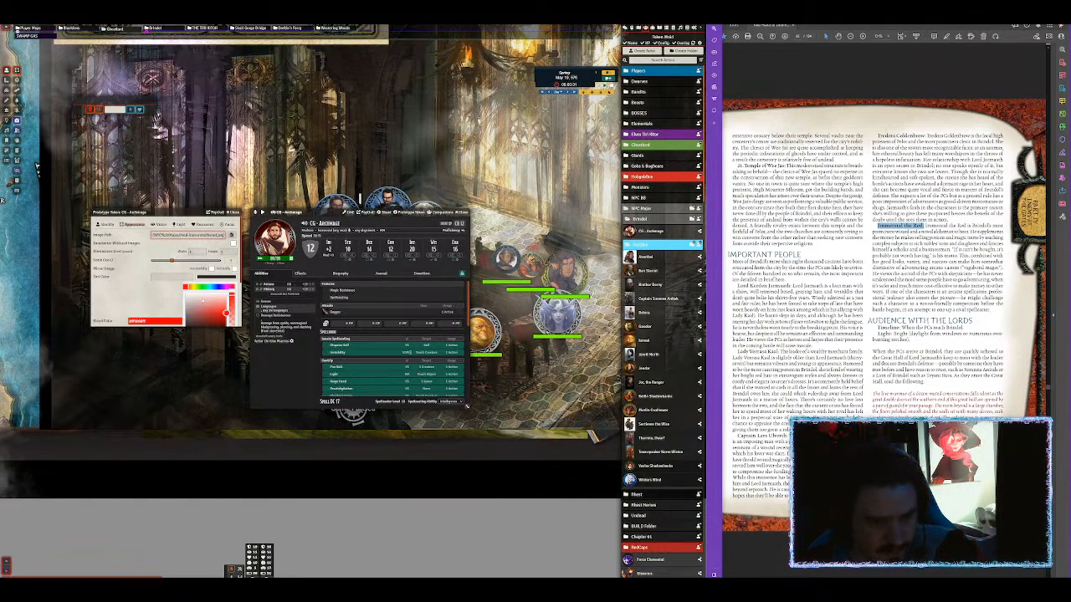
Update the prototype token with the new image and name both the token and the actor Immerstal the Red.
scroll(175, 318, down, 2)
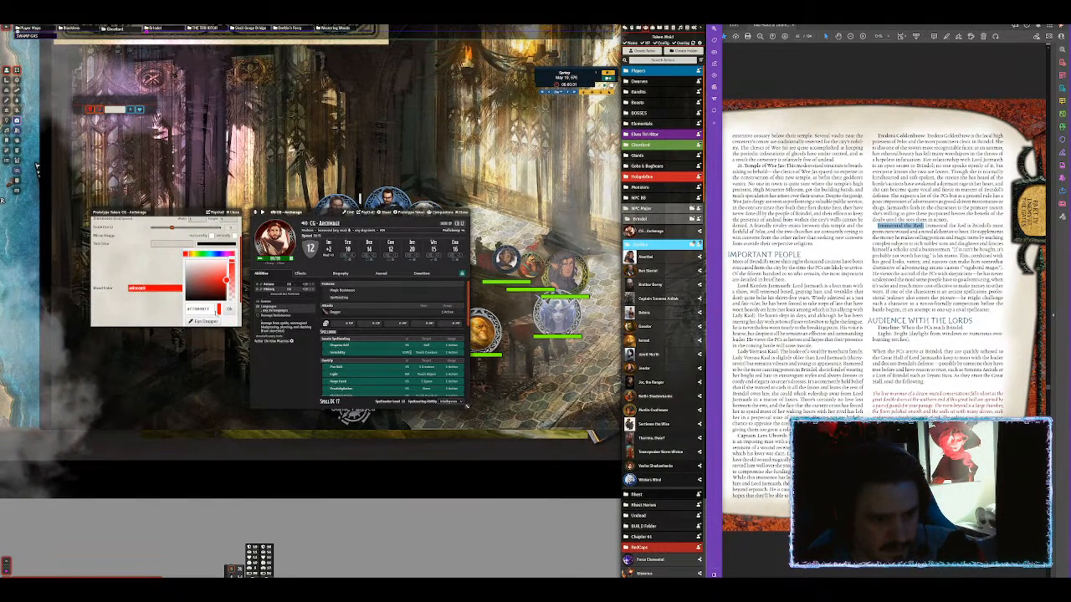
key(Return)
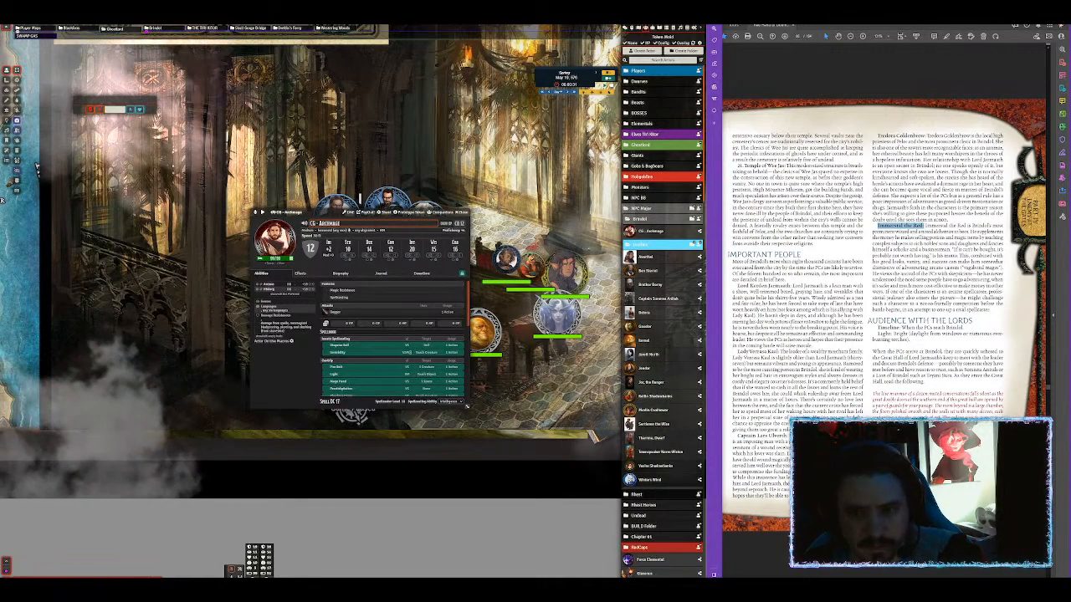
click(409, 212)
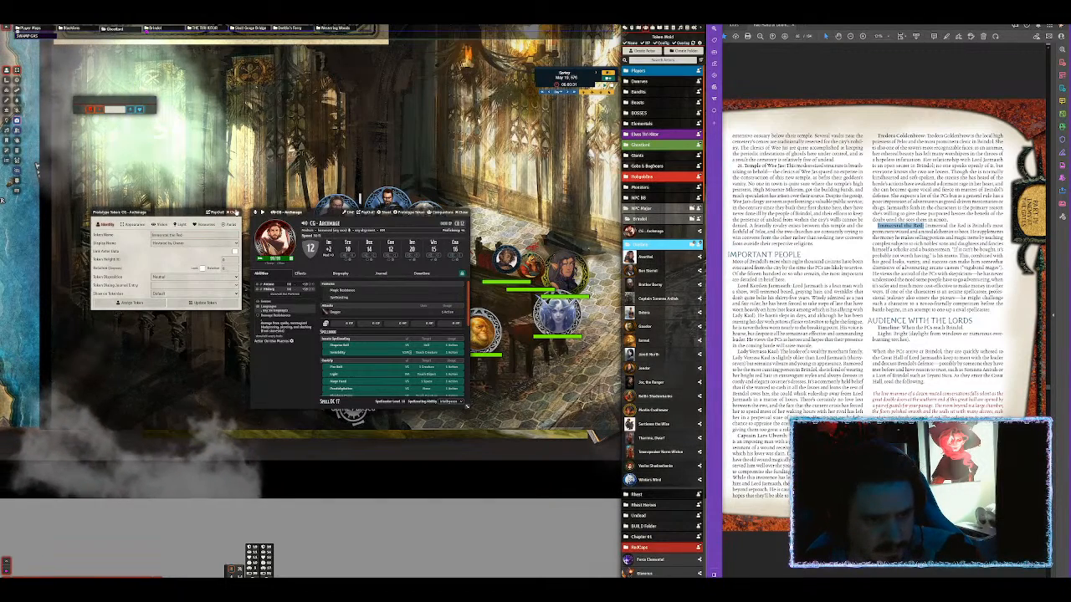
key(Escape)
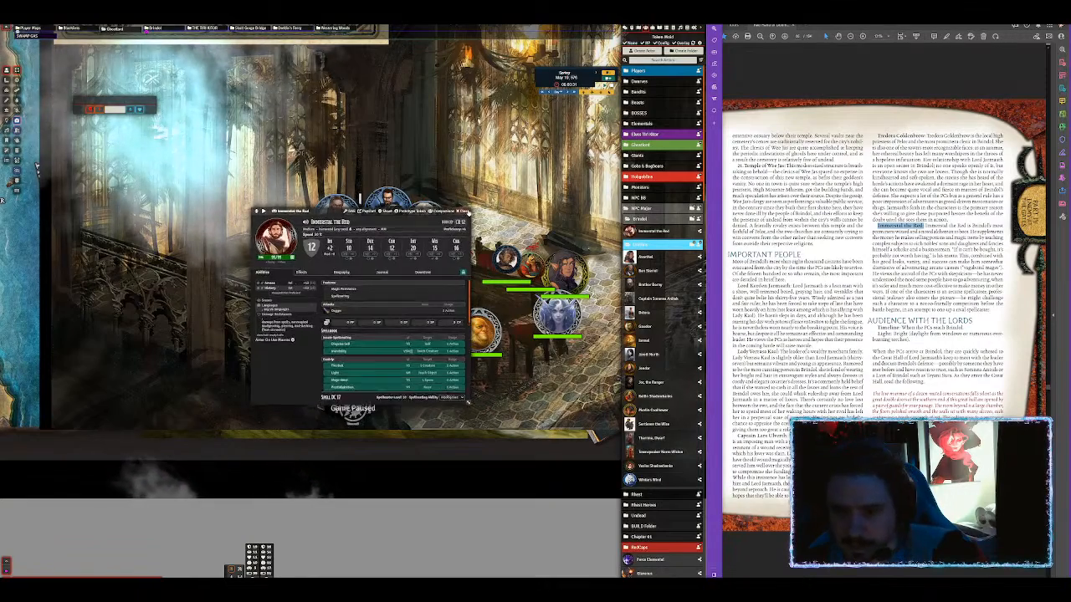
key(Escape)
Place the Immerstal the Red token on the scene in the row of characters and adjust the small neighbouring token's position.
drag(639, 236, 472, 243)
drag(502, 277, 505, 261)
click(530, 266)
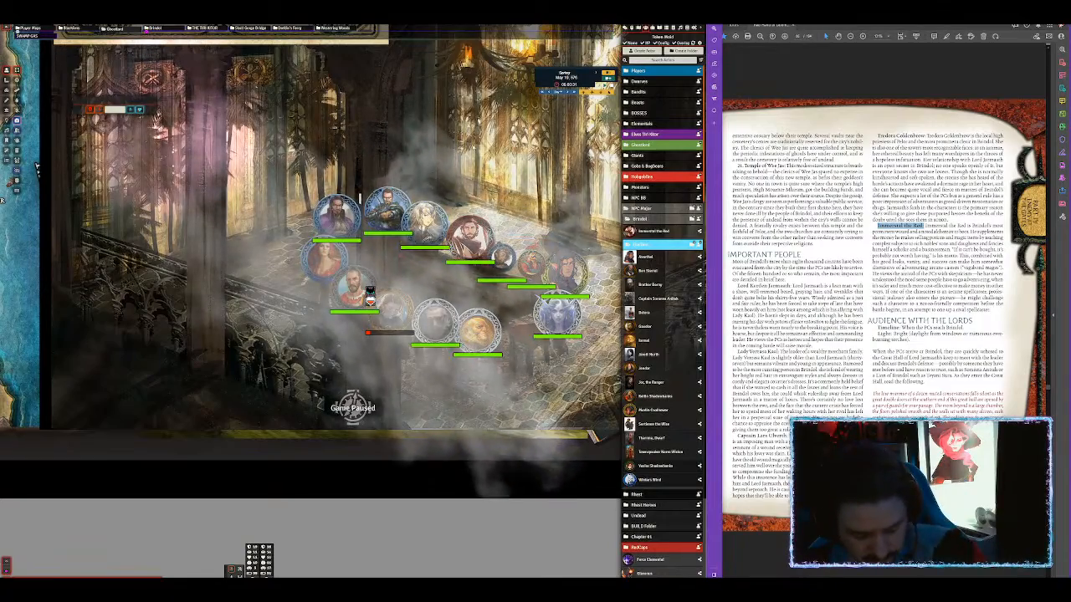
Try a gynosphinx token on the scene from a quick search for "sphinx", and delete it.
click(351, 312)
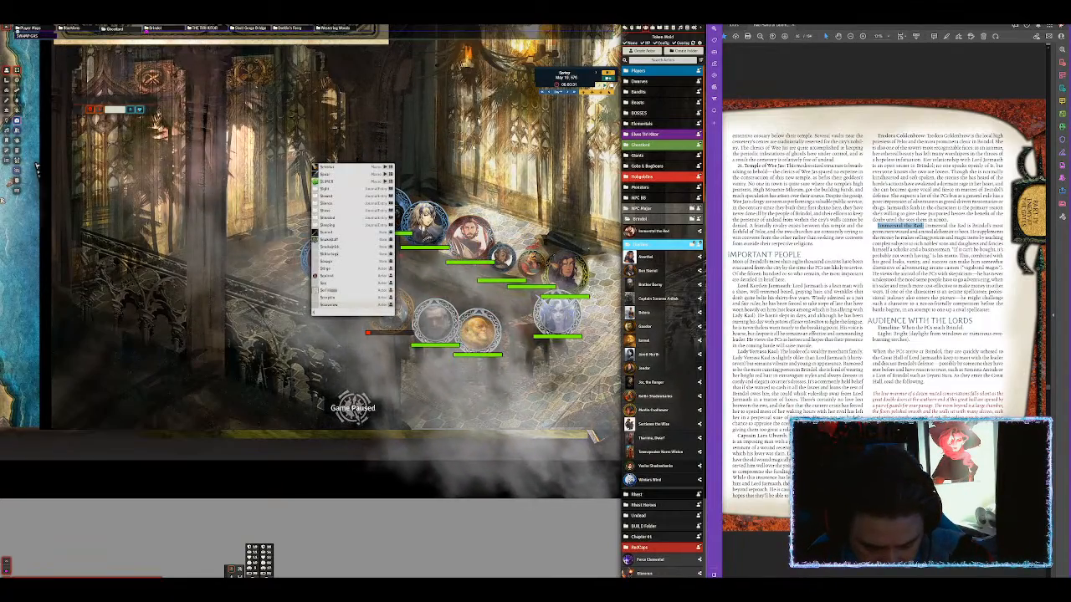
text(sphinx)
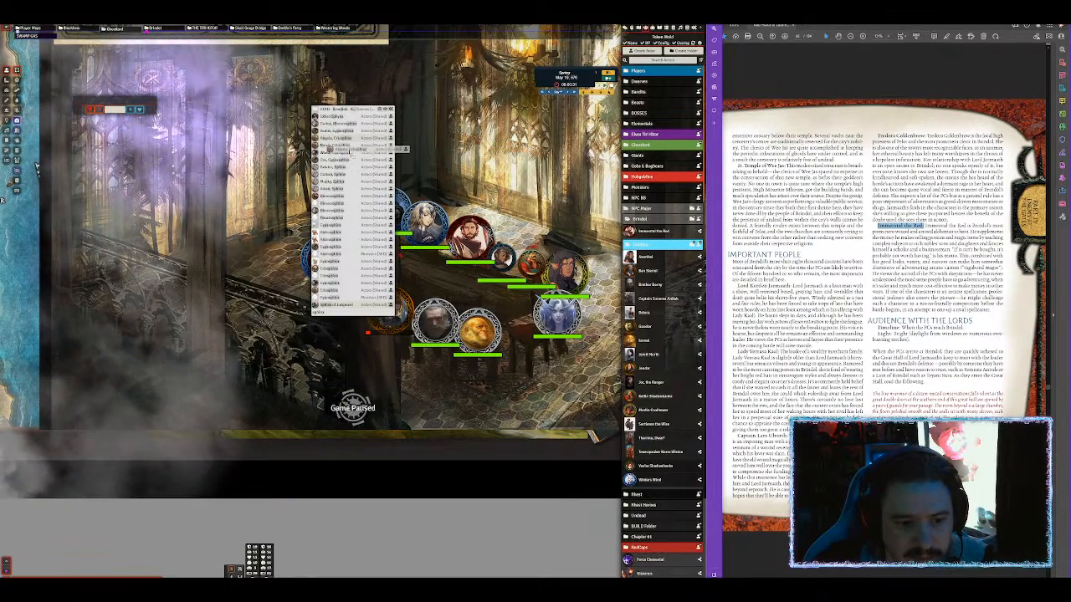
drag(339, 283, 550, 158)
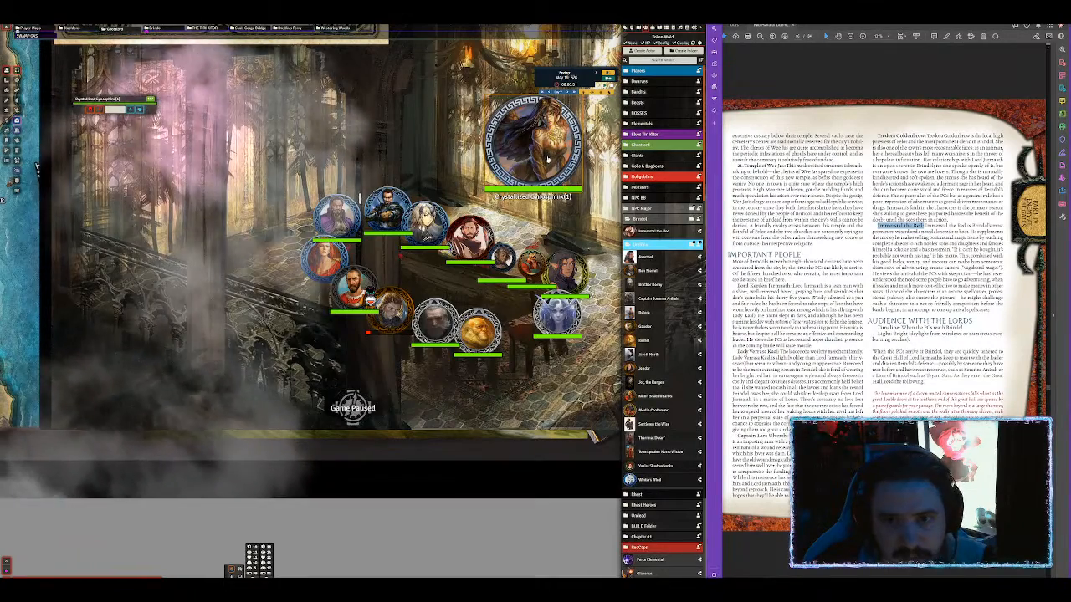
key(Delete)
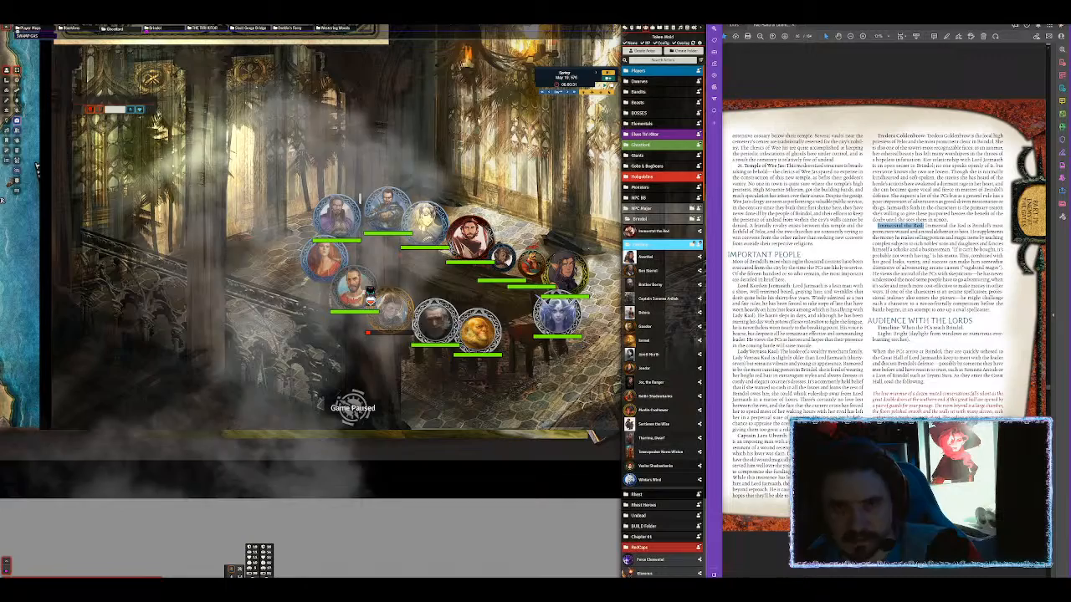
Switch to Pinterest and search for sphinx artwork.
key(ctrl+Tab)
key(alt+Left)
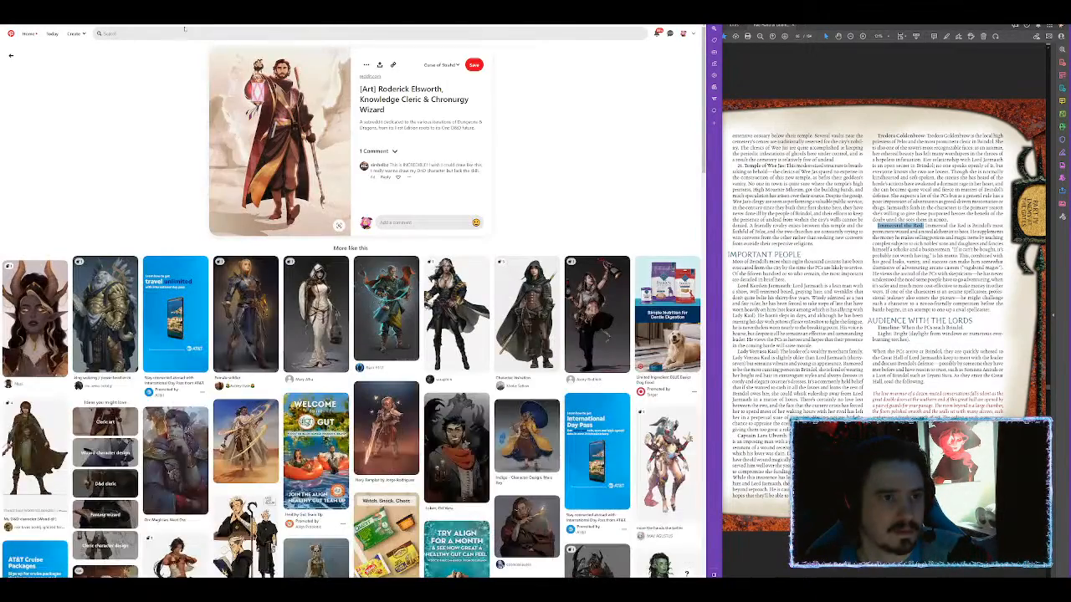
click(142, 34)
text(gnome)
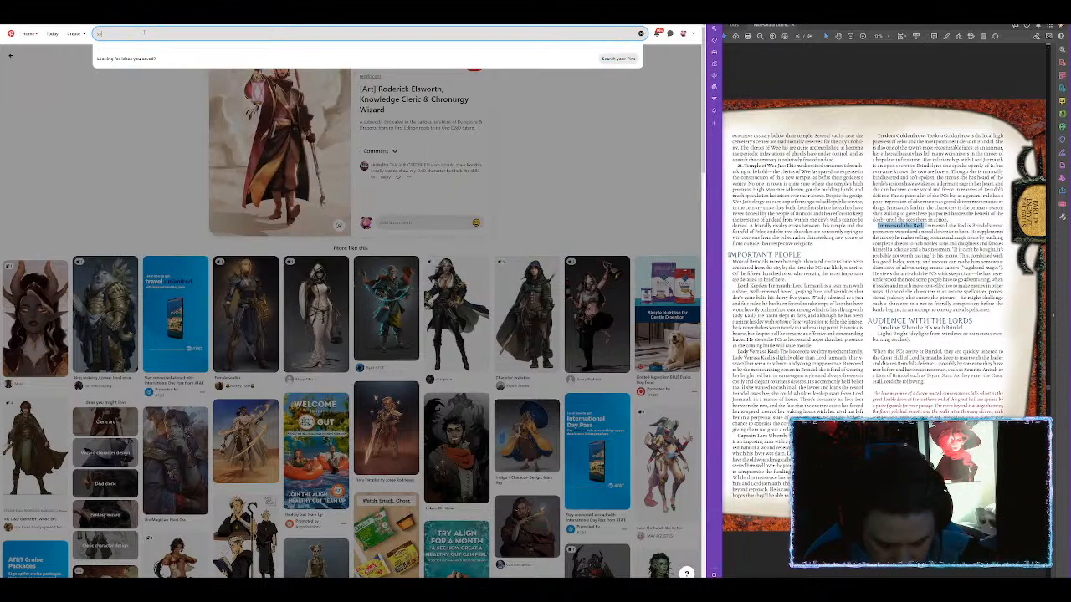
key(Return)
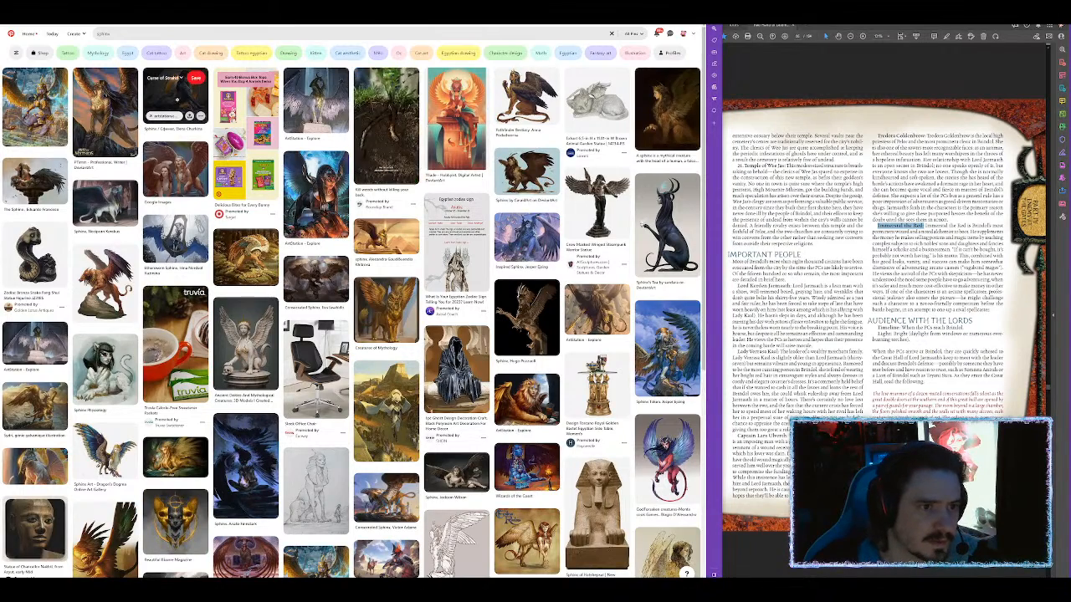
Open the dark sphinx pin with the golden halo and save the related DeviantArt pin to the Odyssey board.
click(178, 94)
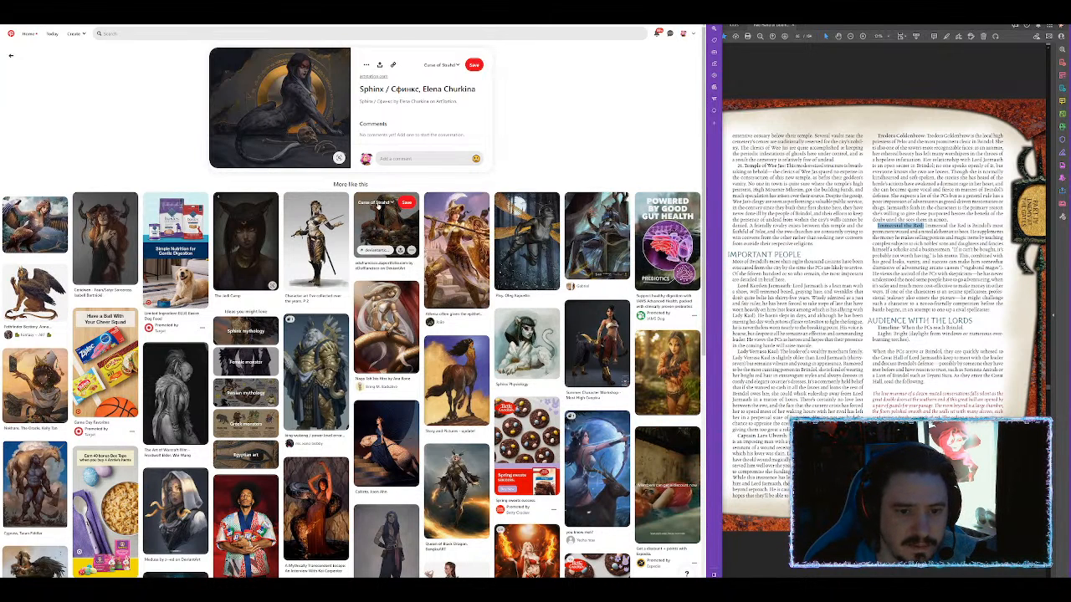
click(376, 202)
click(371, 299)
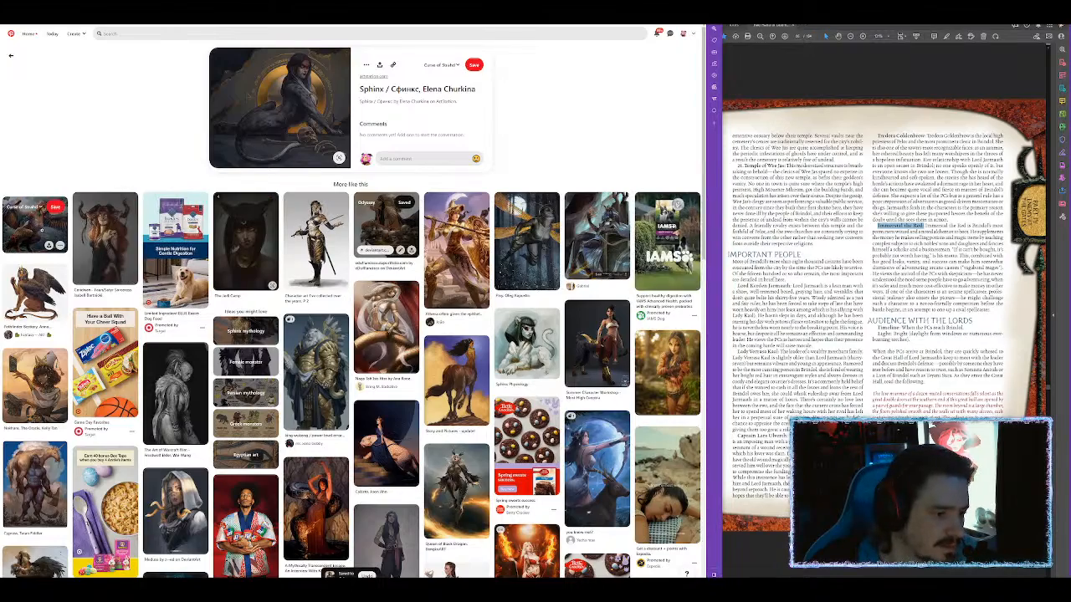
Open the related pin "Nekhare, The Oracle" and copy its image.
scroll(226, 167, down, 2)
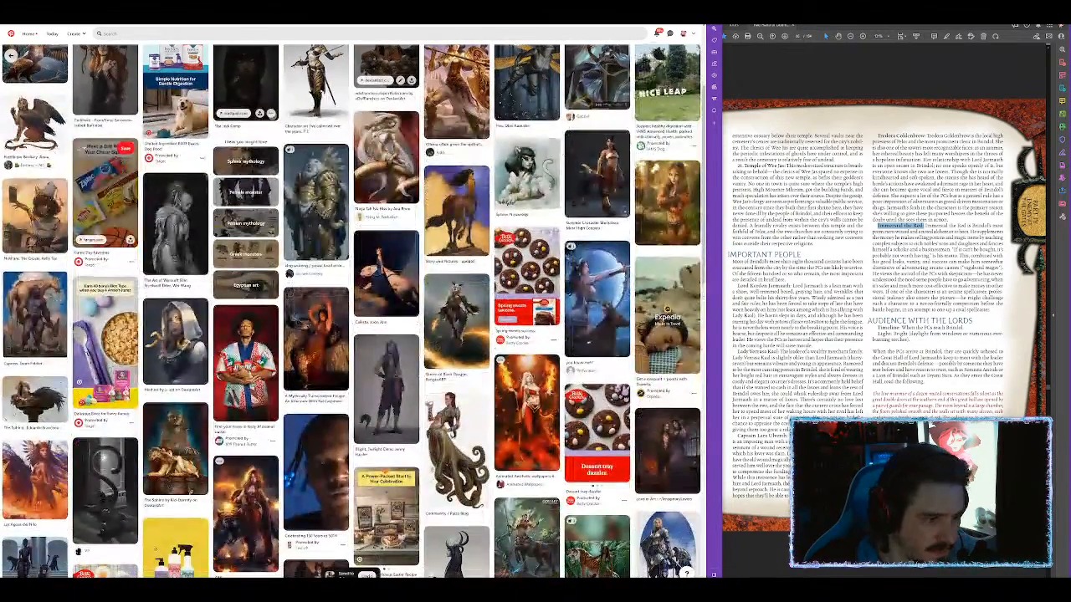
click(238, 88)
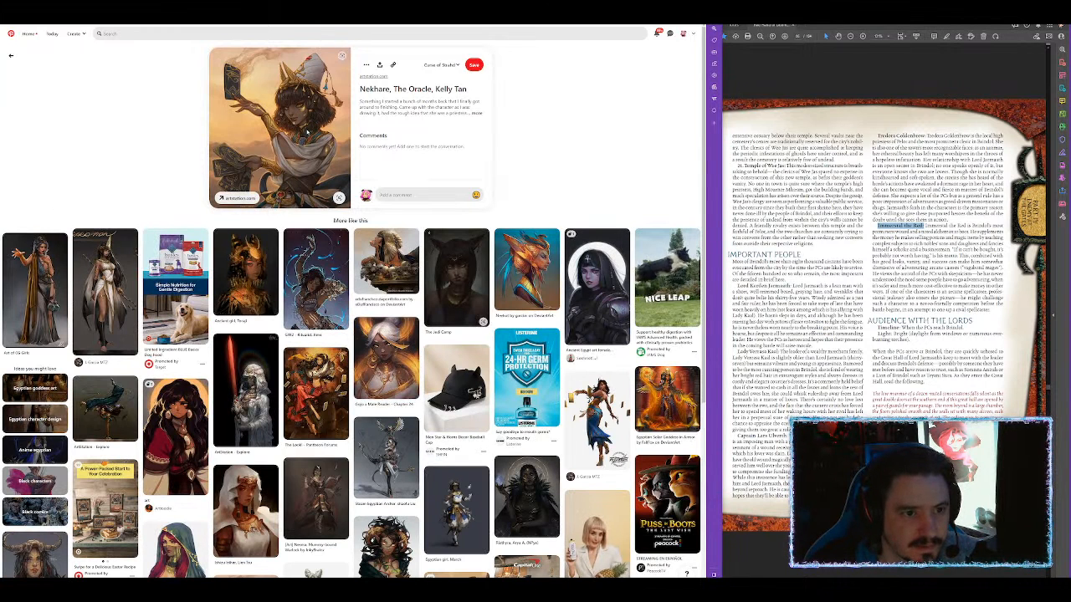
right_click(324, 122)
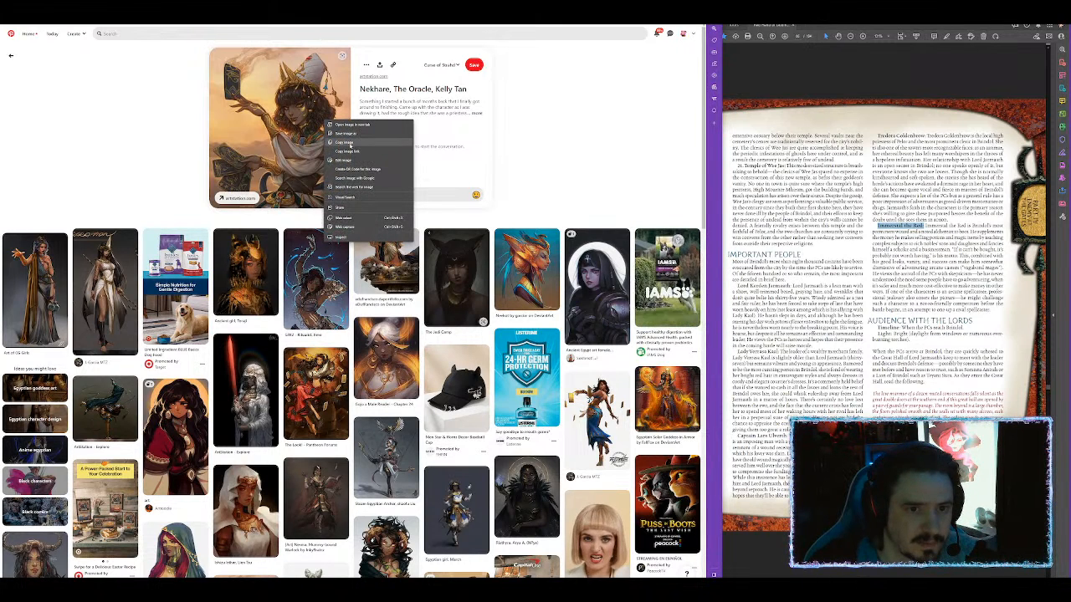
click(343, 143)
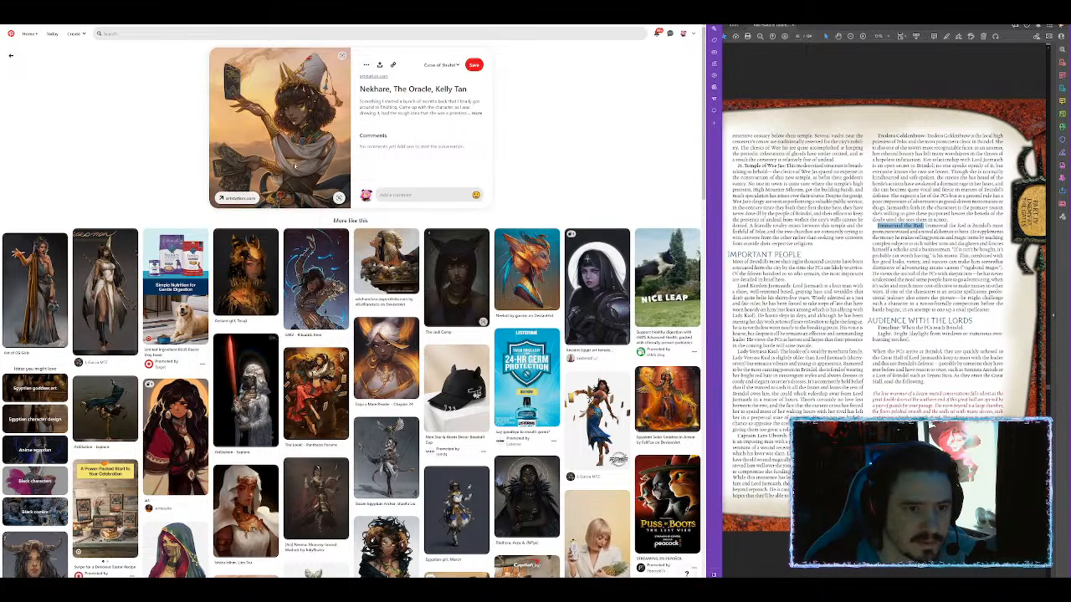
Open the artwork's source page on ArtStation and copy the larger Nekhare image.
click(376, 89)
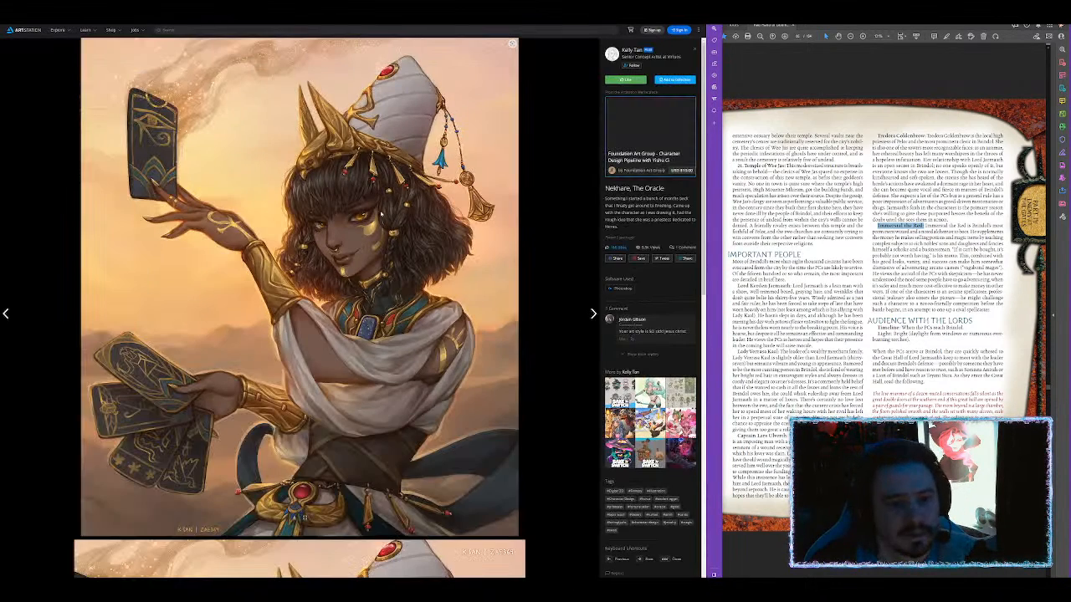
right_click(382, 197)
click(403, 220)
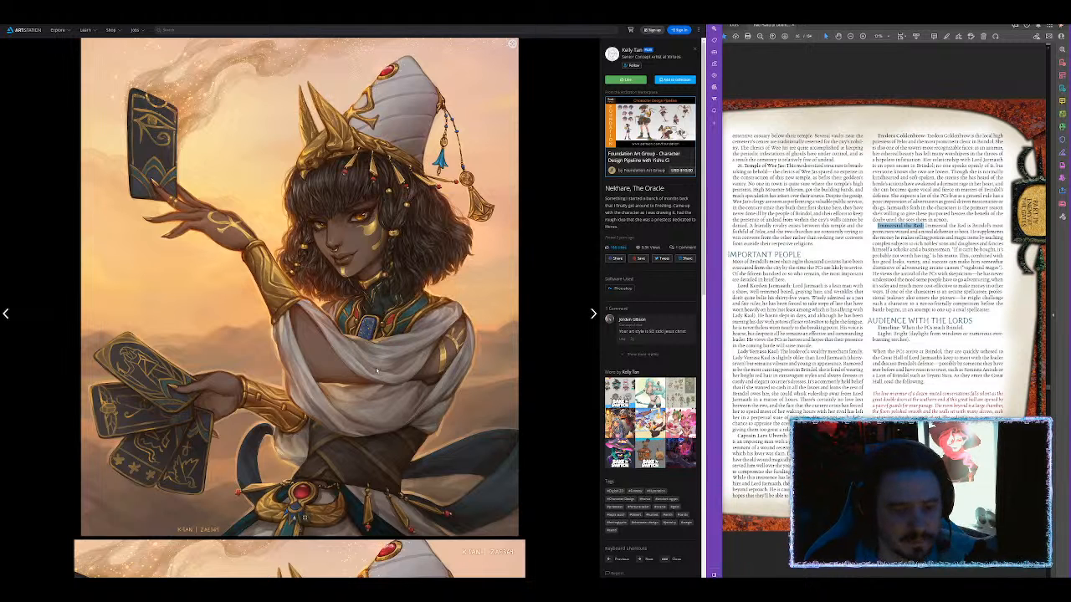
Switch to Photoshop, hide the red-cloaked man's portrait and its red frame, and show the empty gold token ring.
key(alt+Tab)
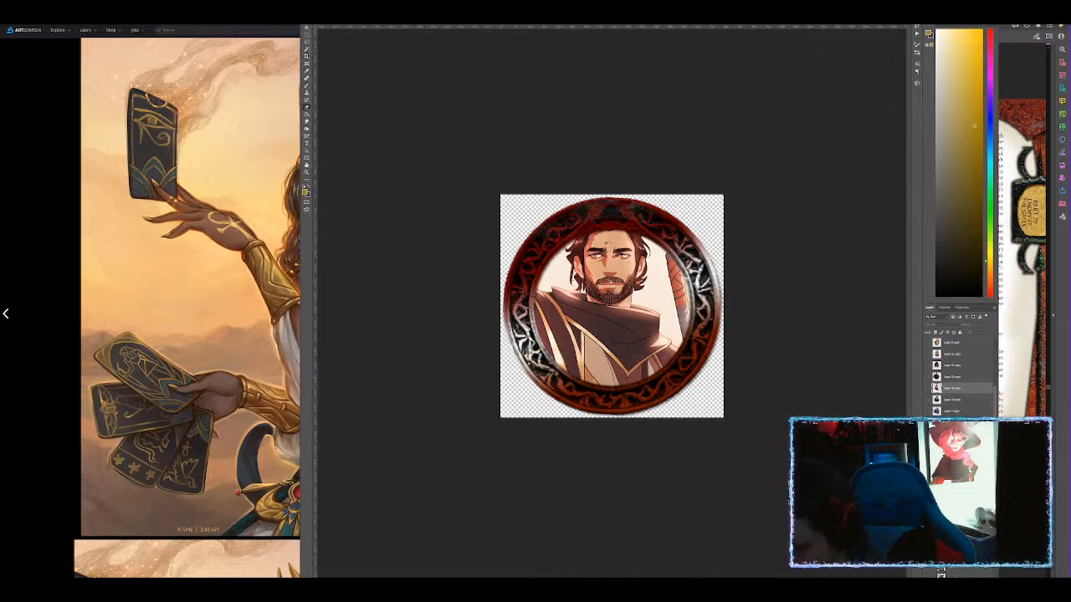
key(Delete)
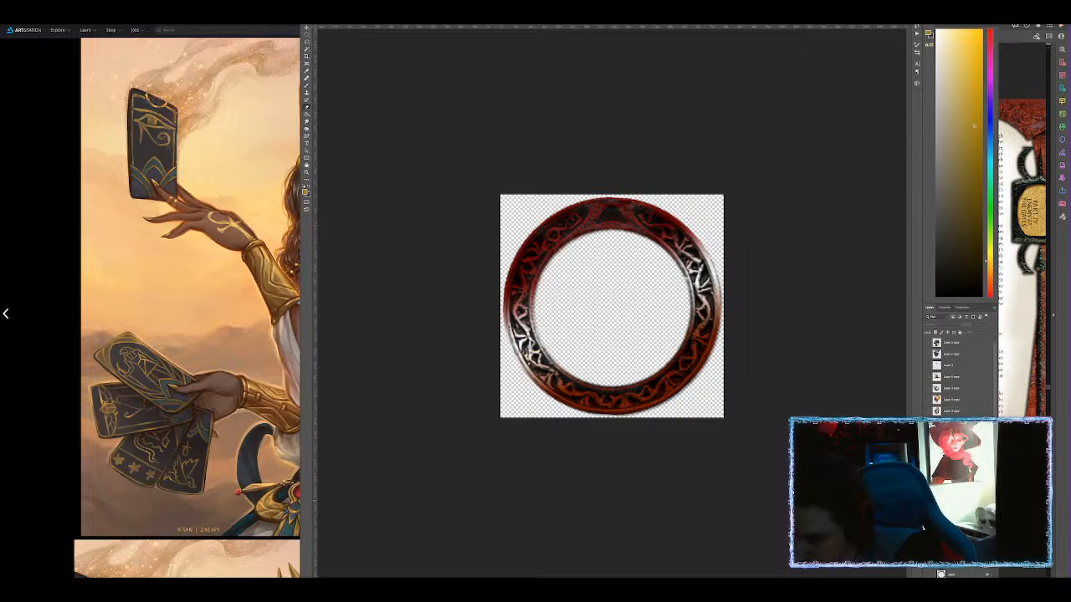
key(Delete)
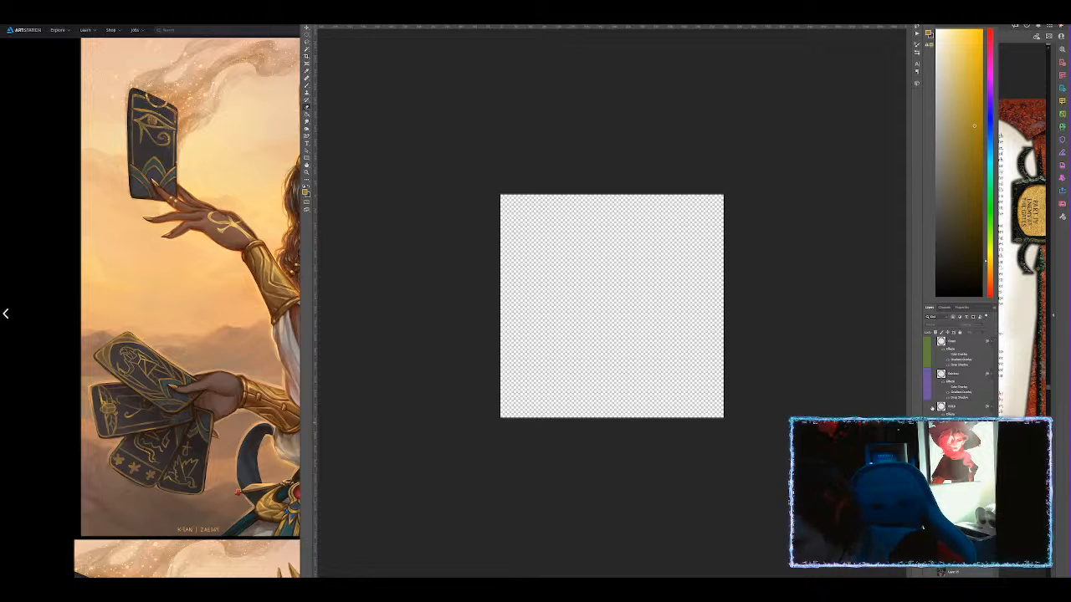
key(ctrl+z)
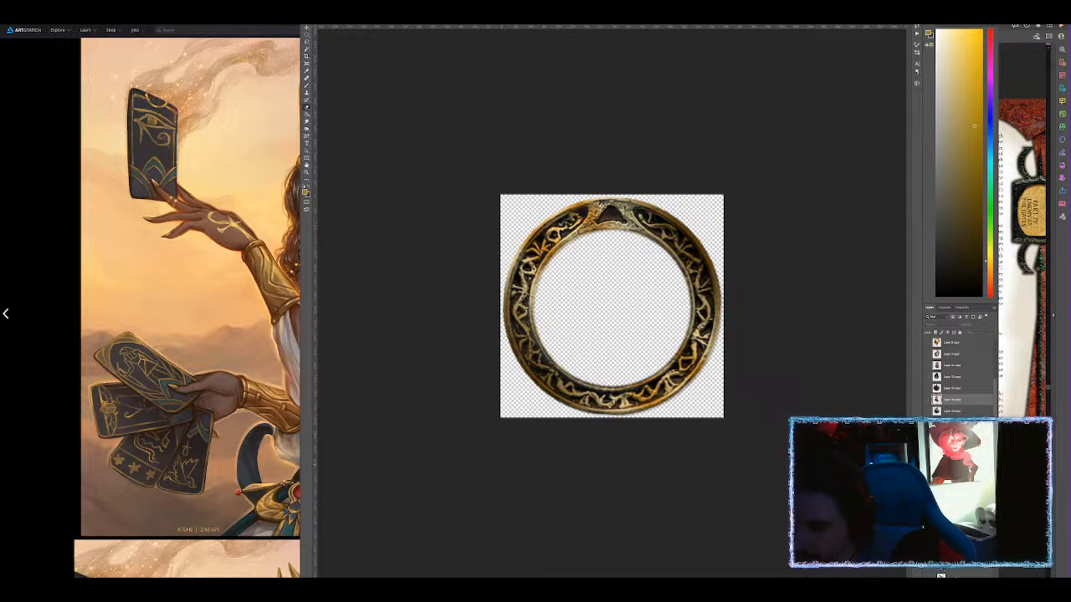
Paste the Nekhare artwork inside the gold ring, scale it down, and centre the head and shoulders in the opening.
key(ctrl+v)
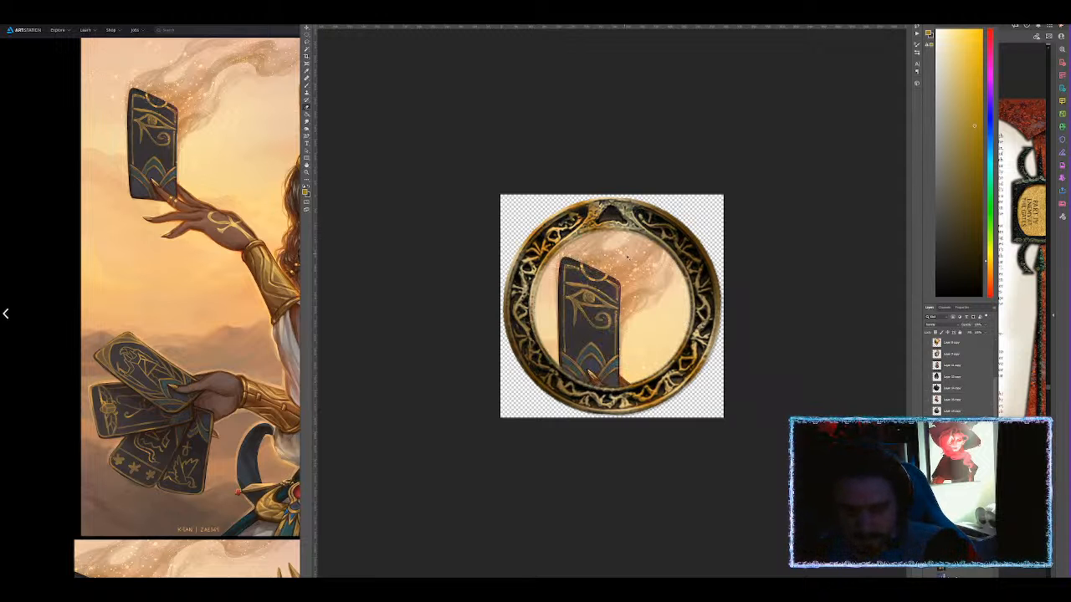
drag(772, 506, 661, 234)
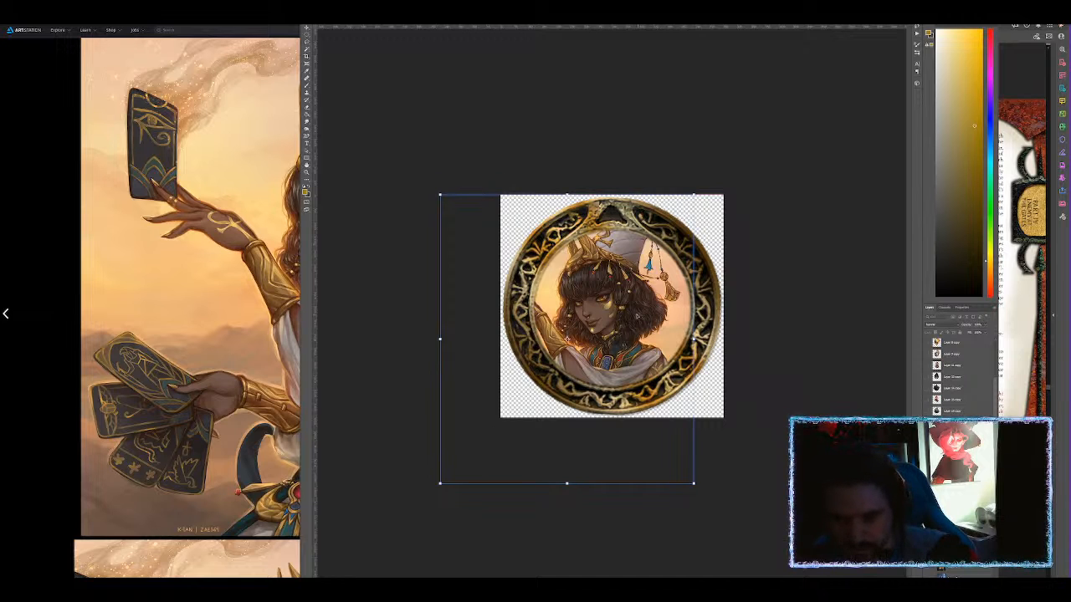
mouse_move(628, 312)
mouse_down()
mouse_move(690, 298)
mouse_move(631, 310)
mouse_up()
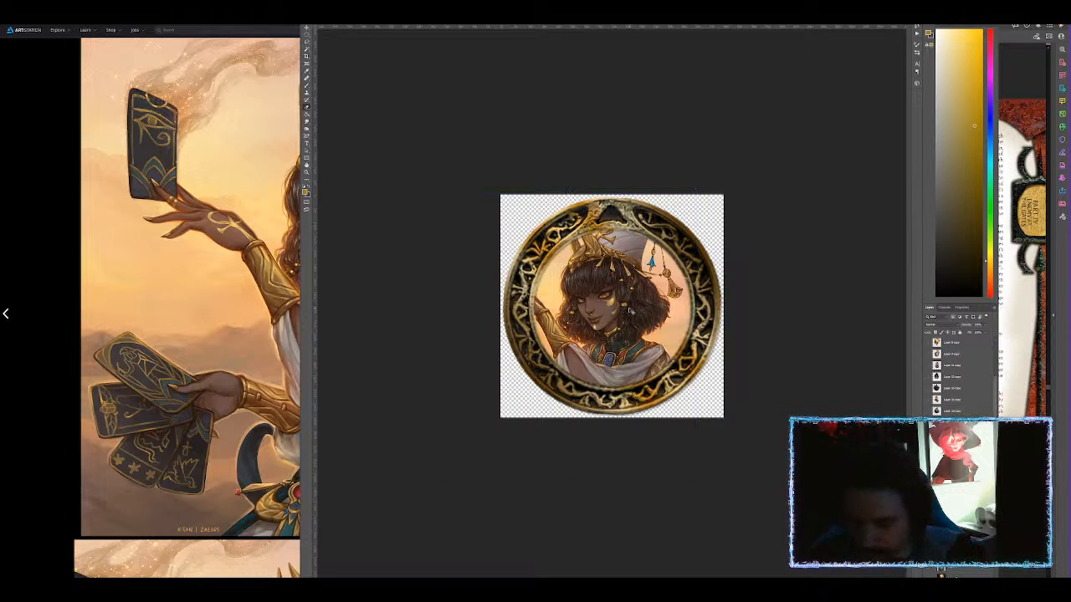
Add a copy of the artwork above the ring and delete the background around the headdress.
key(ctrl+v)
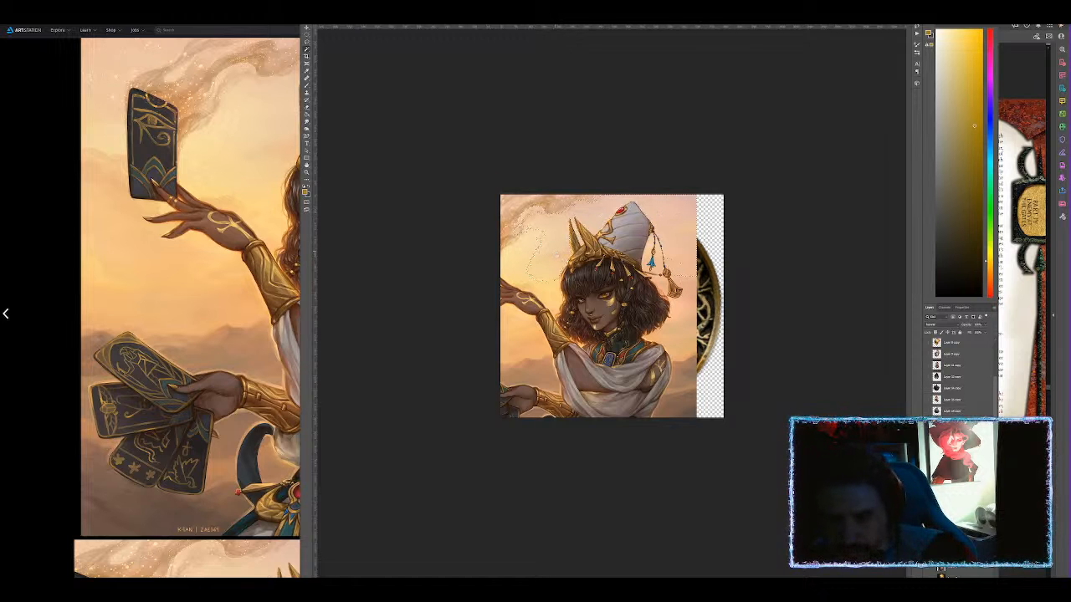
key(Delete)
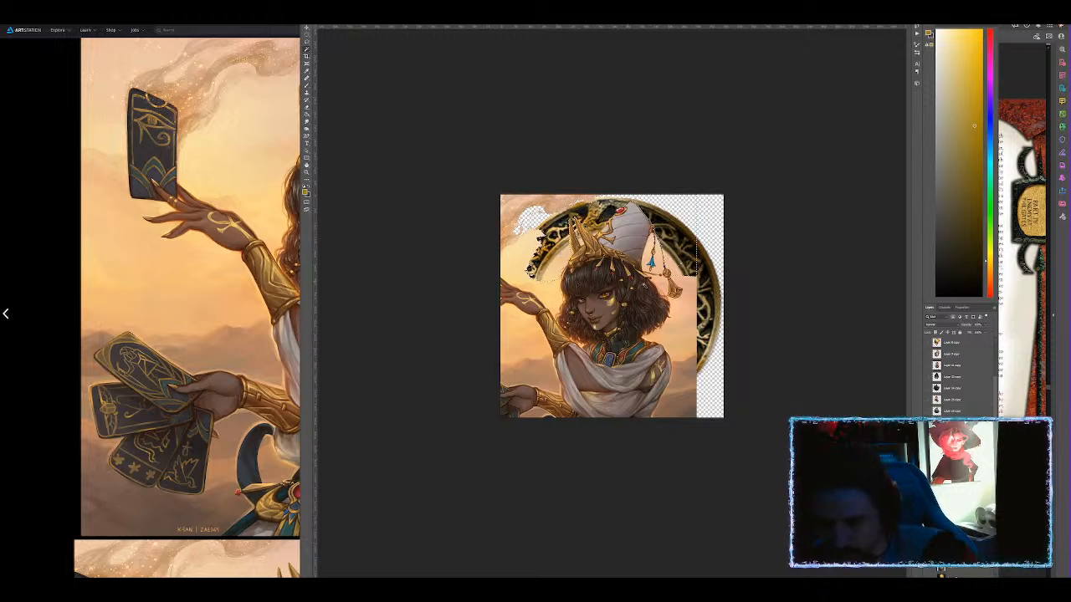
click(691, 293)
key(Delete)
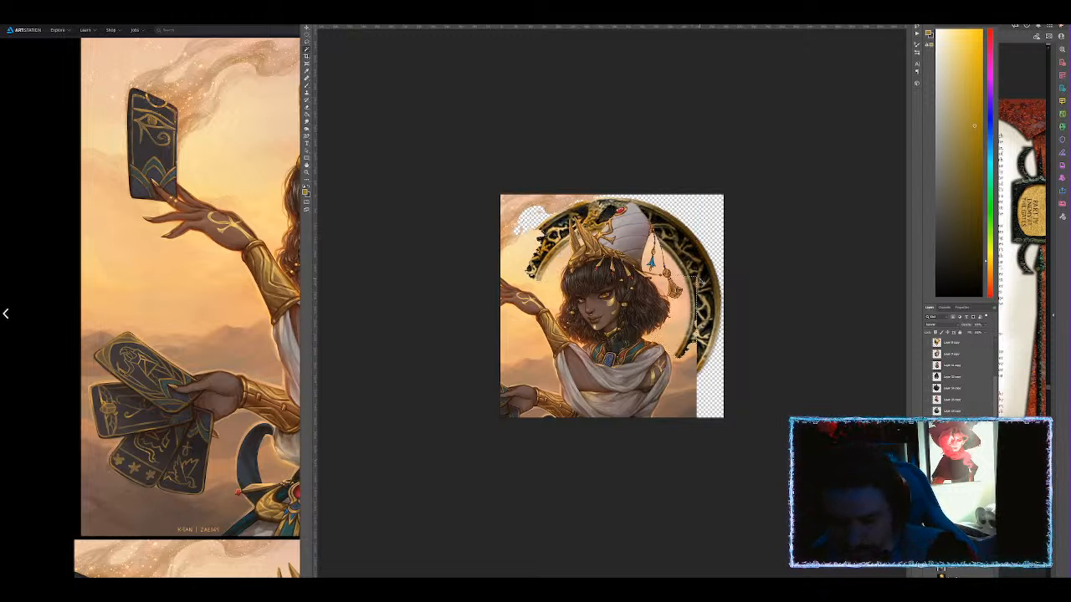
Erase the leftover upper artwork around the ring so only the headdress overlaps the gold frame.
key(ctrl+d)
key(e)
mouse_move(723, 360)
mouse_down()
mouse_move(610, 419)
mouse_move(507, 327)
mouse_move(525, 205)
mouse_move(536, 238)
mouse_move(554, 179)
mouse_move(615, 177)
mouse_up()
key(ctrl+z)
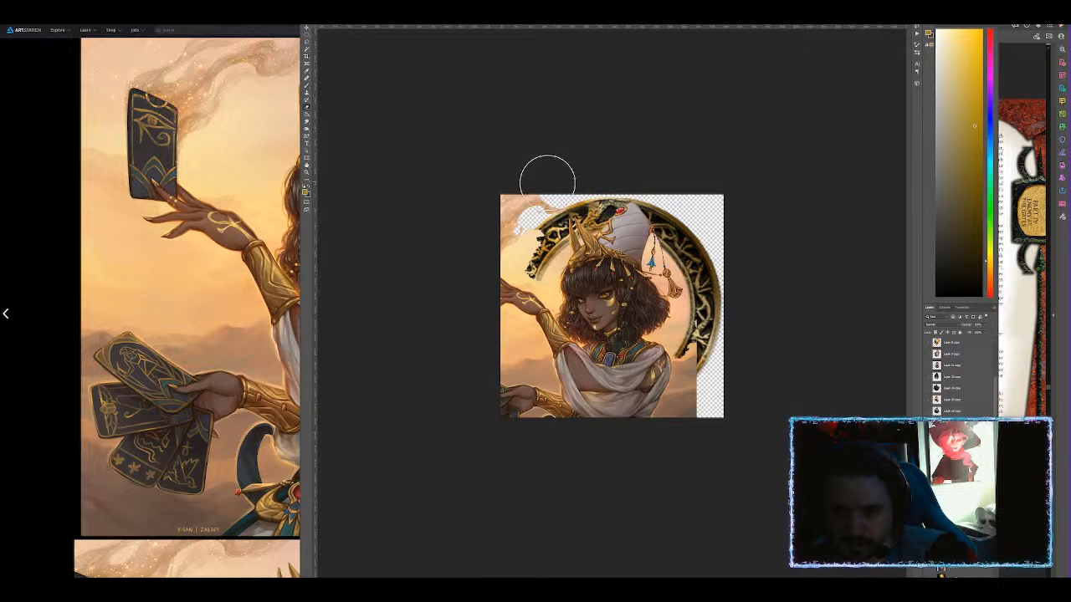
mouse_move(512, 238)
mouse_down()
mouse_move(540, 184)
mouse_move(519, 325)
mouse_move(463, 378)
mouse_move(563, 388)
mouse_move(717, 358)
mouse_move(736, 375)
mouse_move(729, 406)
mouse_up()
key([)
key([)
key([)
key([)
key([)
key([)
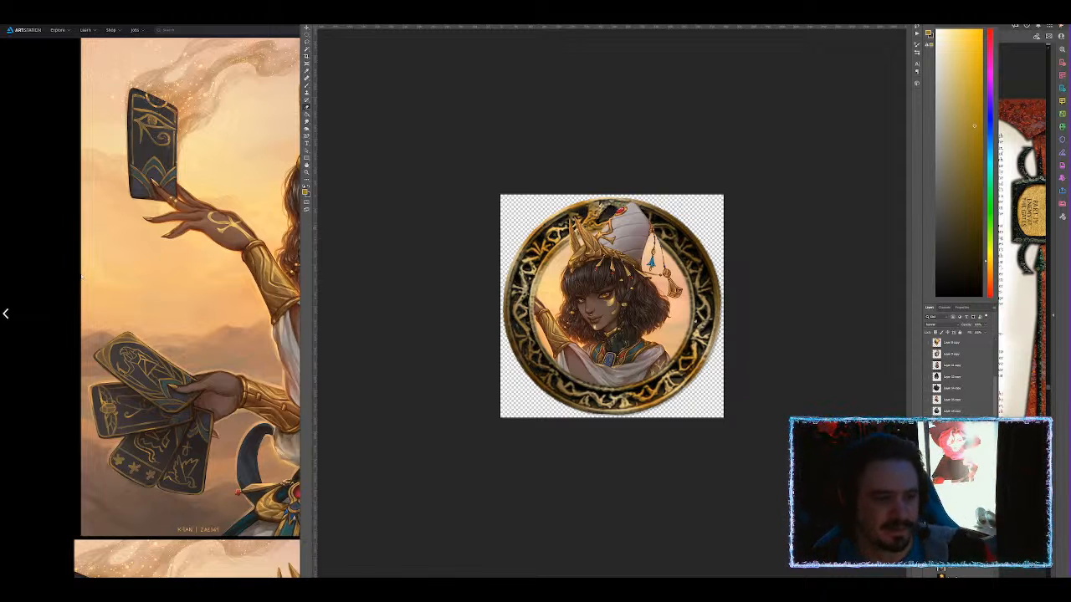
Look through the open browser reference pages and return to the Nekhare pin on Pinterest.
click(72, 226)
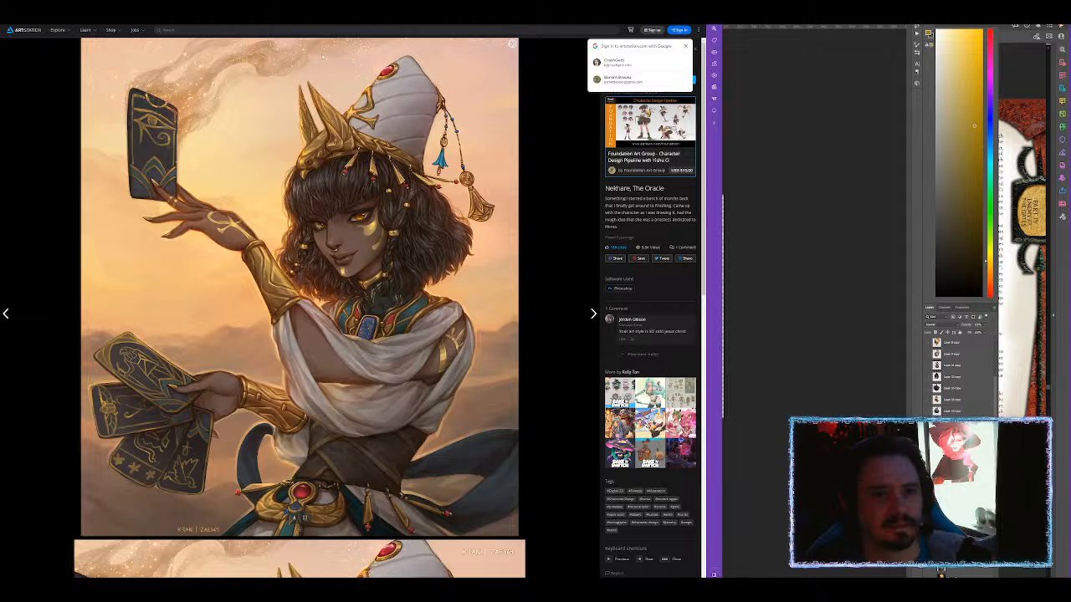
key(ctrl+t)
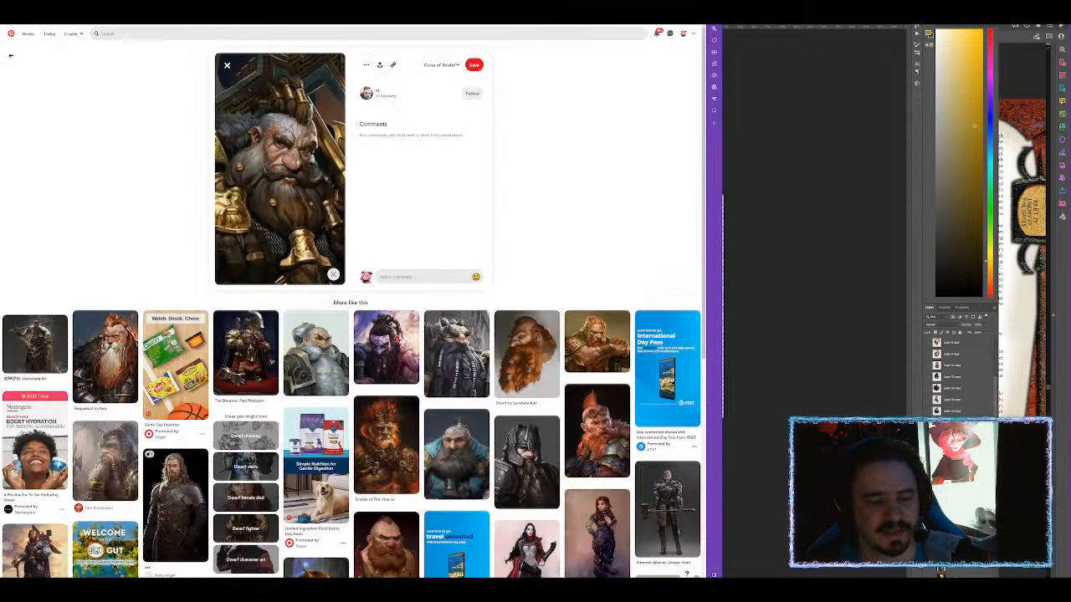
key(ctrl+Tab)
key(ctrl+Tab)
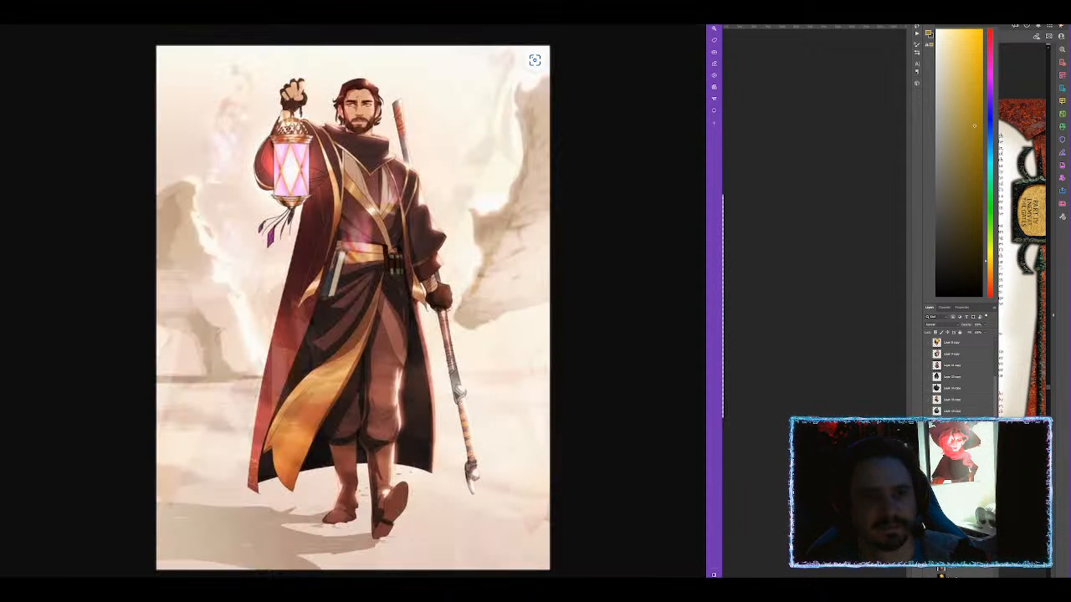
key(ctrl+Tab)
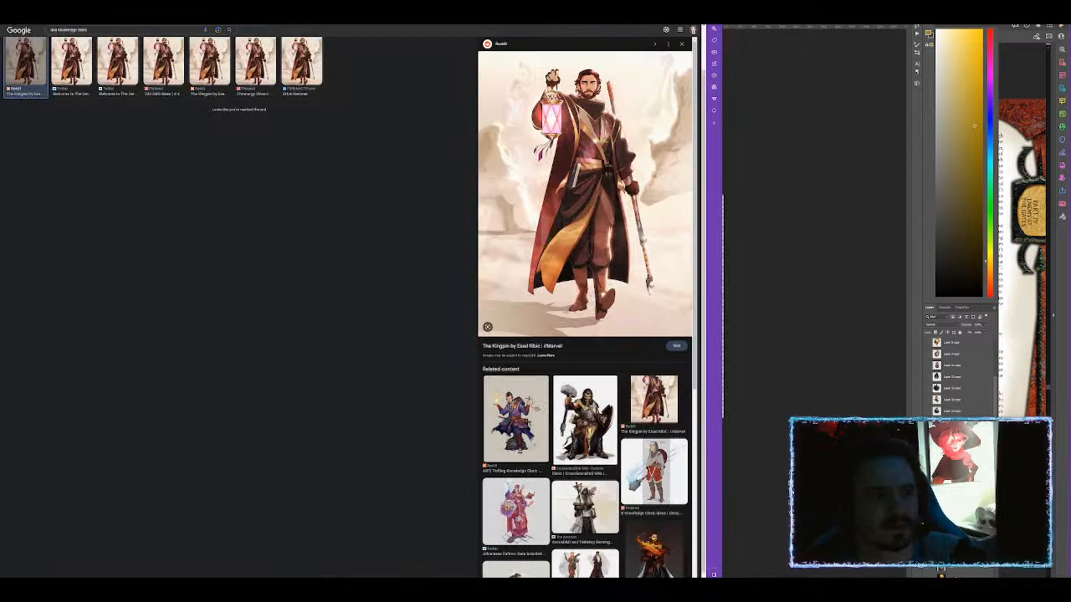
key(ctrl+Tab)
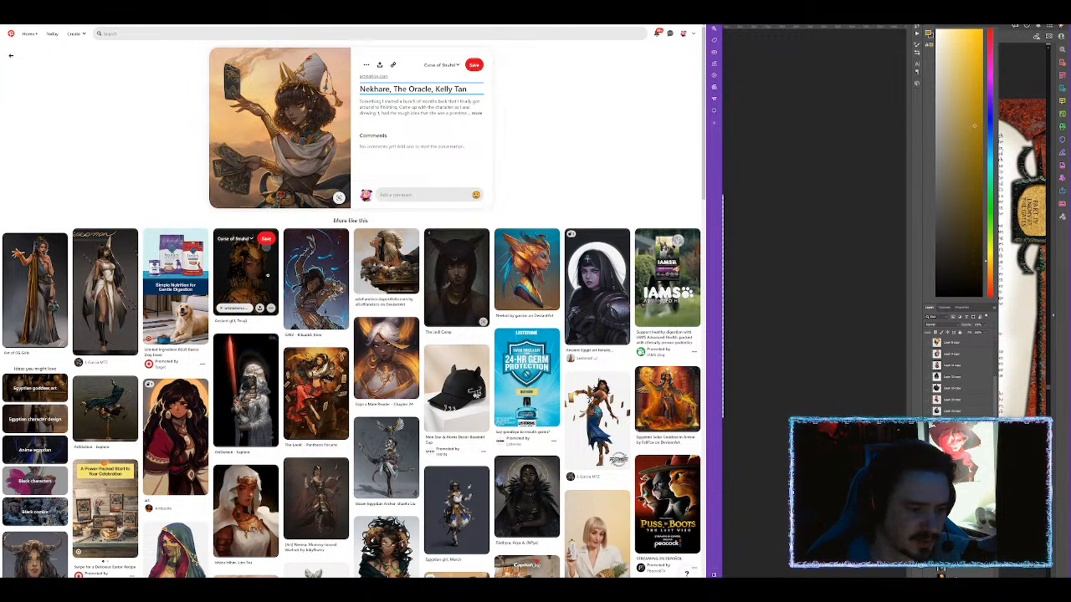
Switch to the adventure PDF and go back to page 82 to examine the town location entries for the sphinx.
click(786, 330)
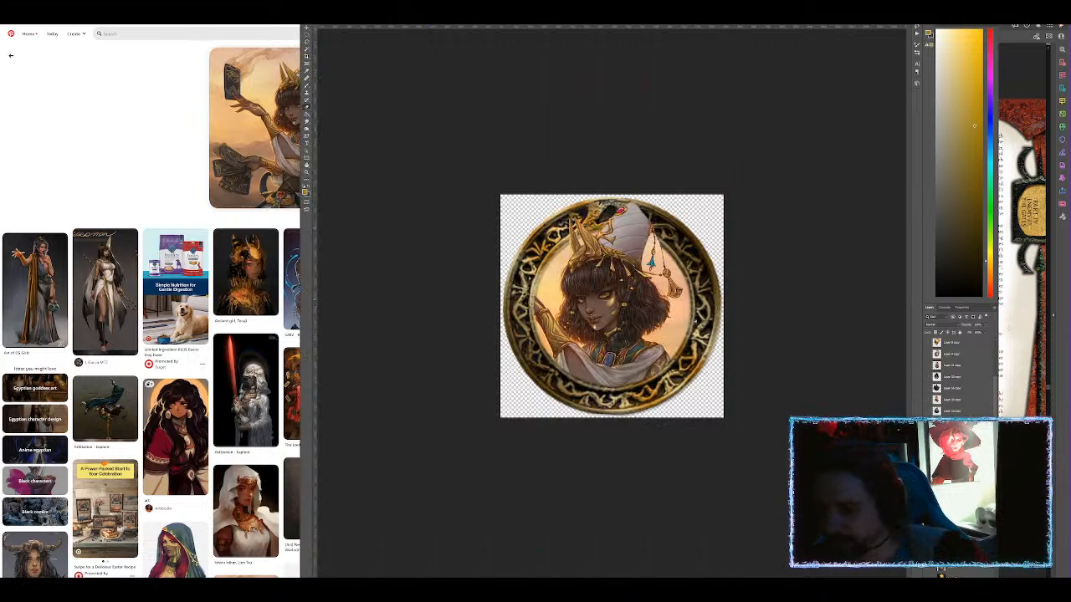
click(1014, 318)
drag(937, 292, 960, 298)
click(931, 255)
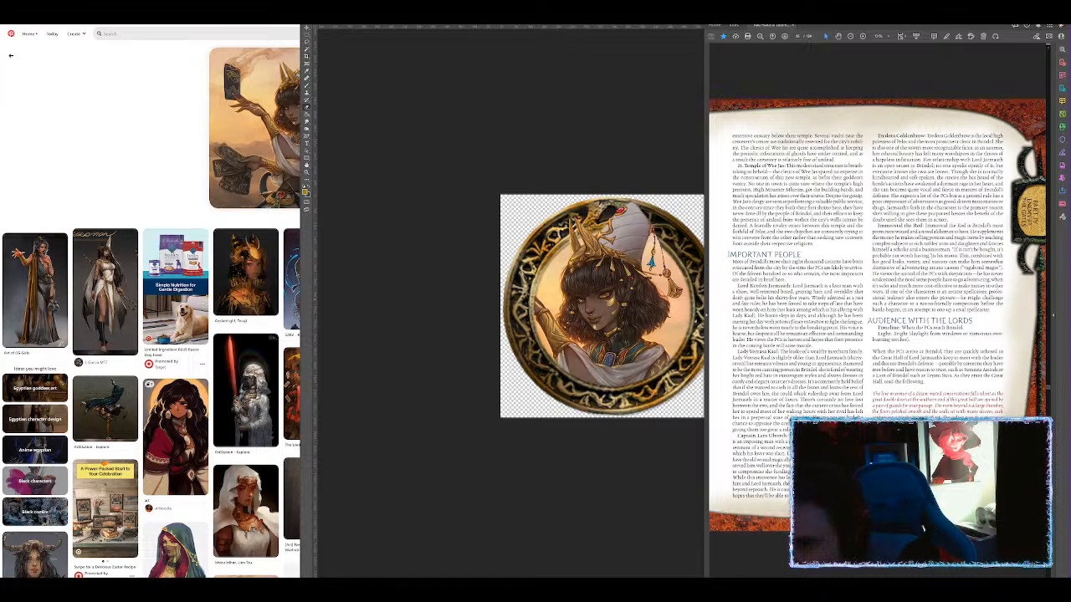
scroll(931, 256, up, 2)
scroll(878, 315, up, 2)
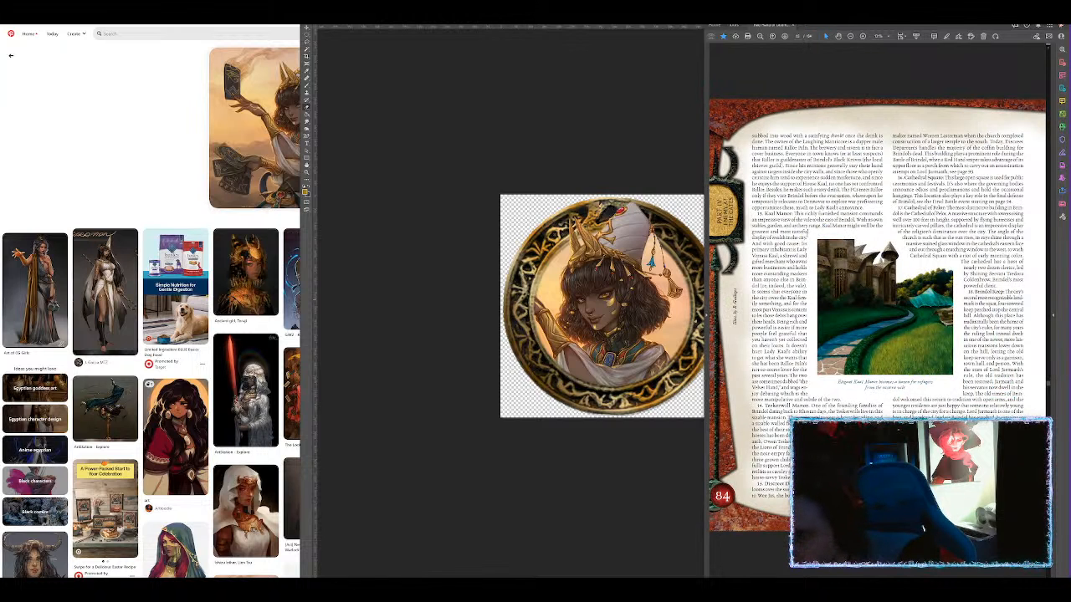
scroll(878, 316, up, 2)
scroll(878, 315, down, 2)
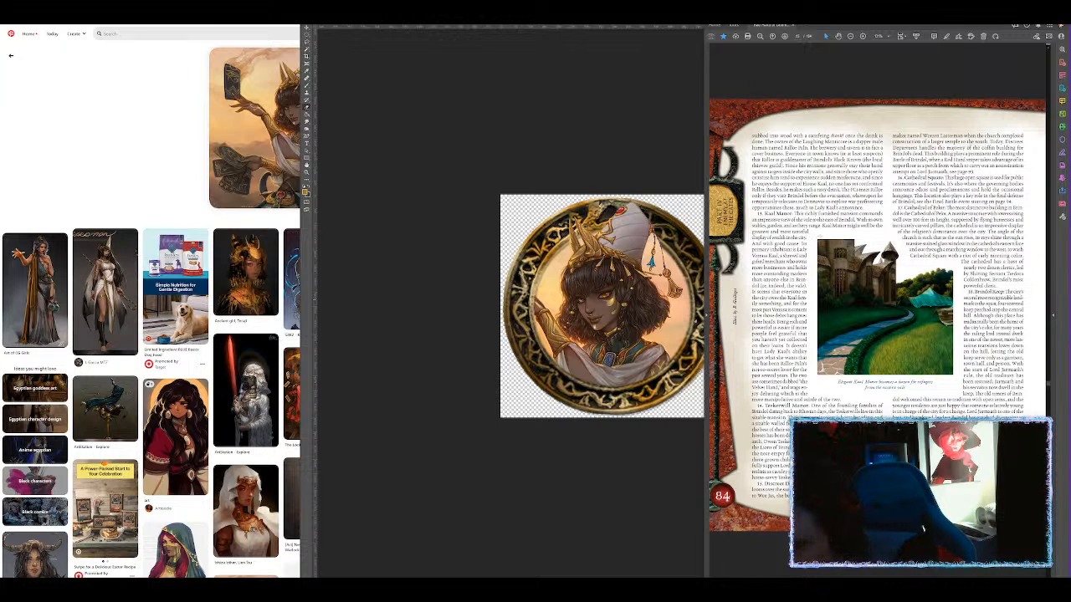
scroll(878, 315, down, 2)
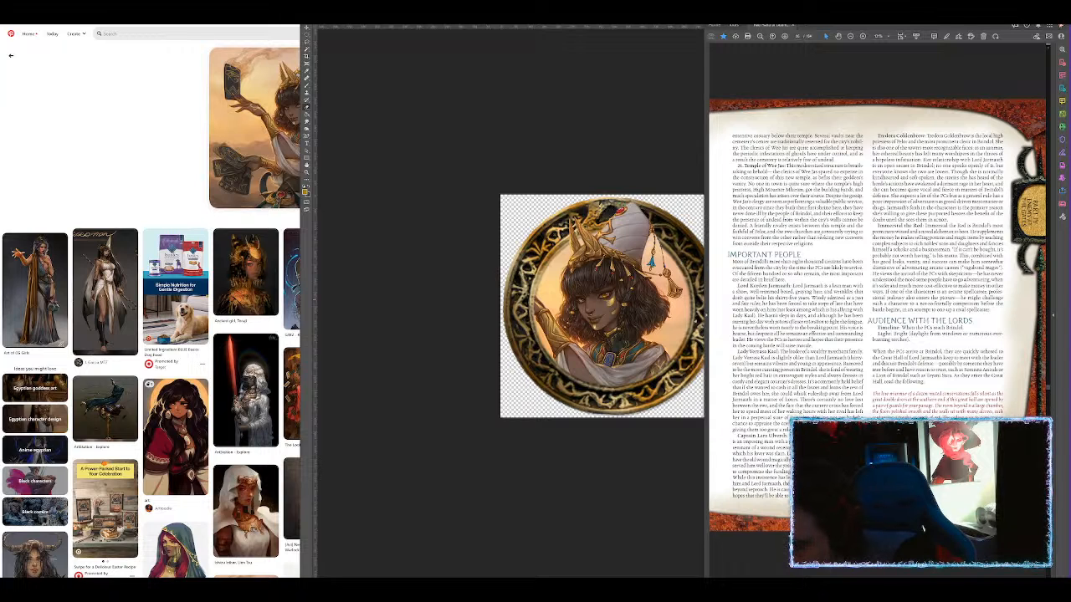
scroll(878, 316, up, 2)
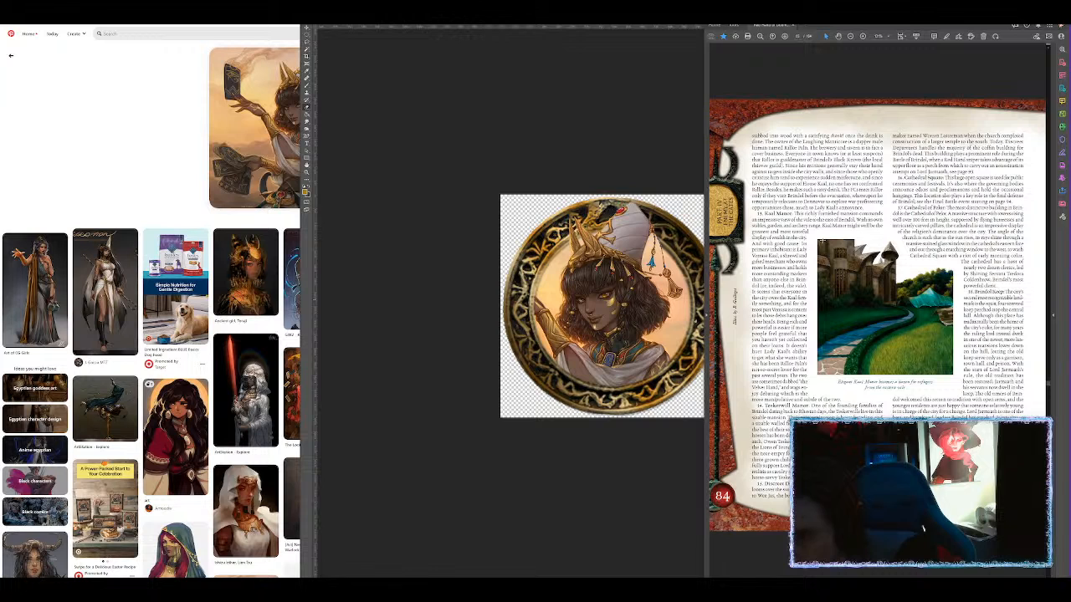
scroll(878, 316, up, 4)
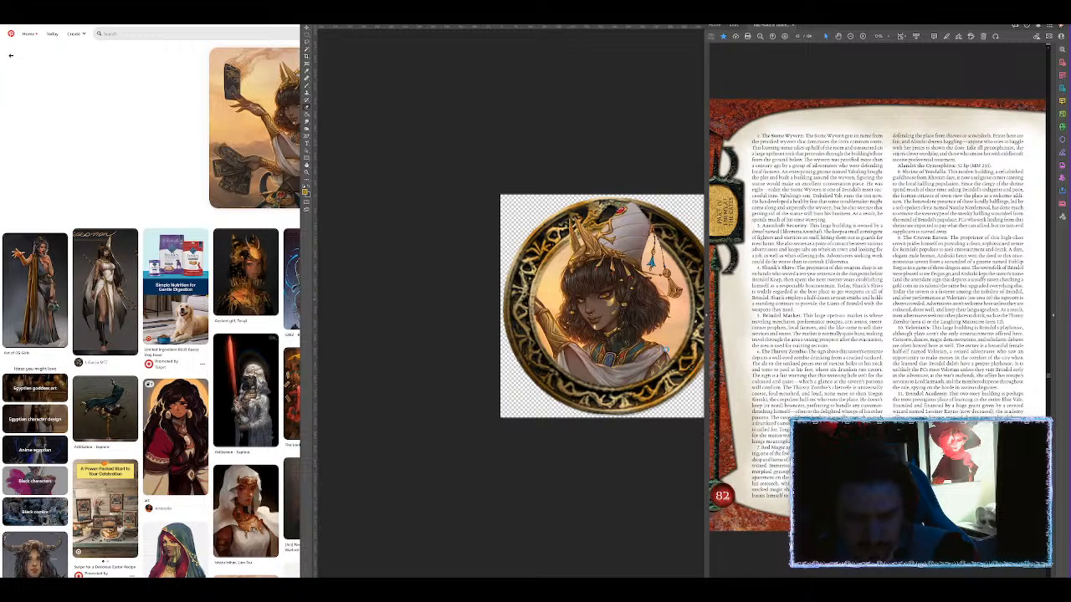
Export the finished sphinx token from Photoshop as a PNG in the Downloads folder.
click(463, 209)
key(ctrl+alt+shift+s)
key(Return)
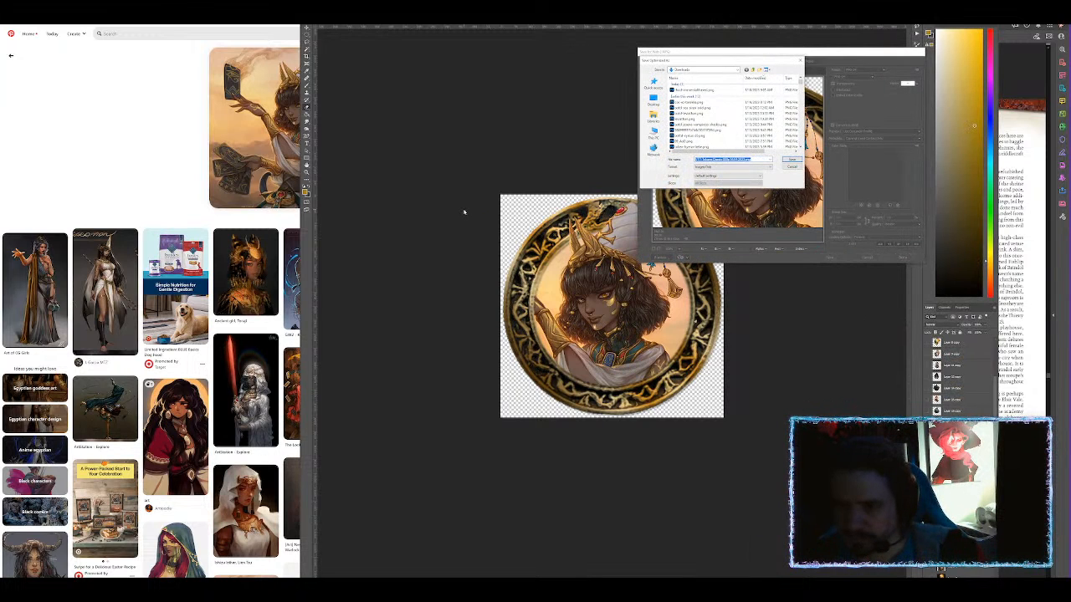
text(chod)
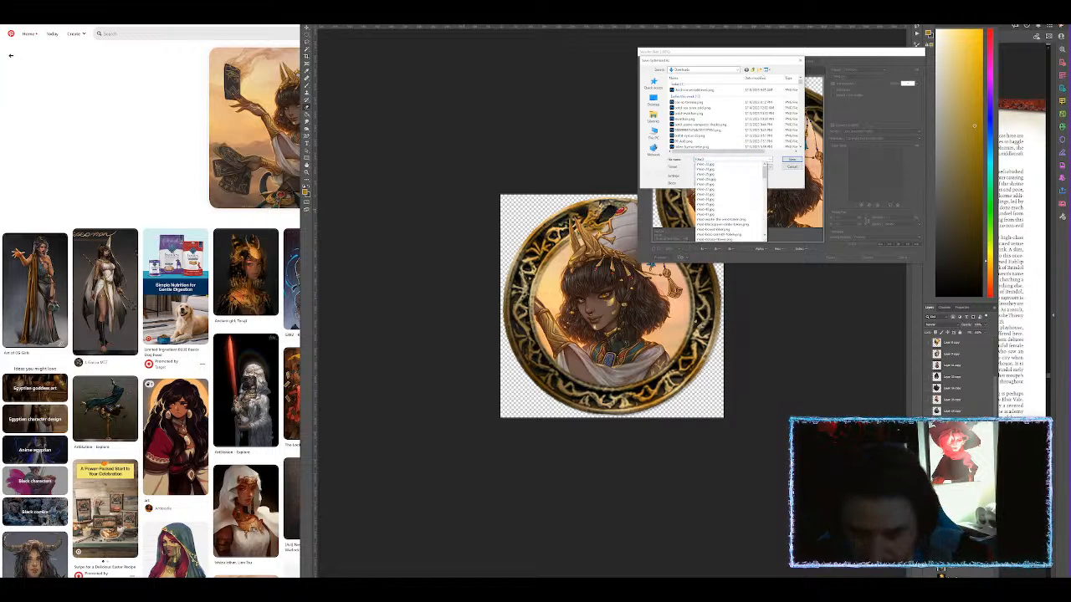
text(-1)
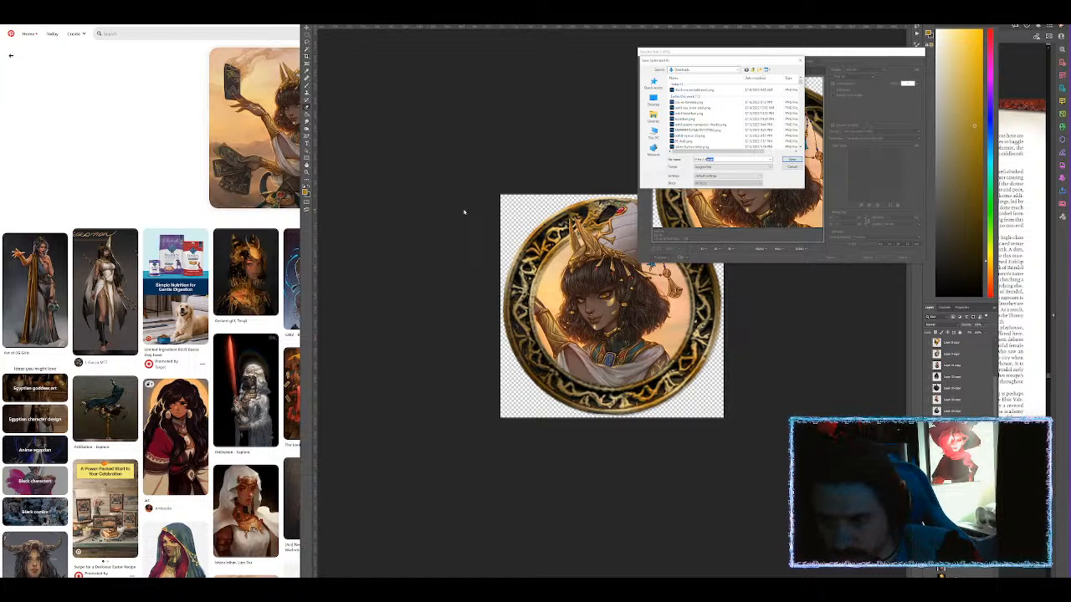
key(Return)
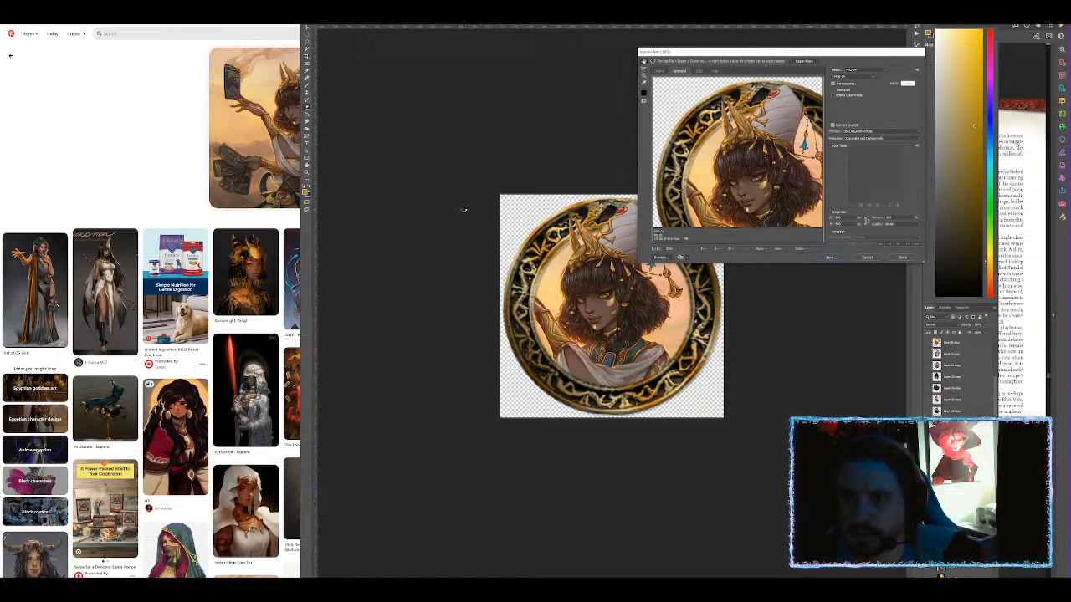
Switch to the virtual tabletop, find the Angela sphinx actor, add it to the Brindol folder, and open its character sheet.
key(alt+Tab)
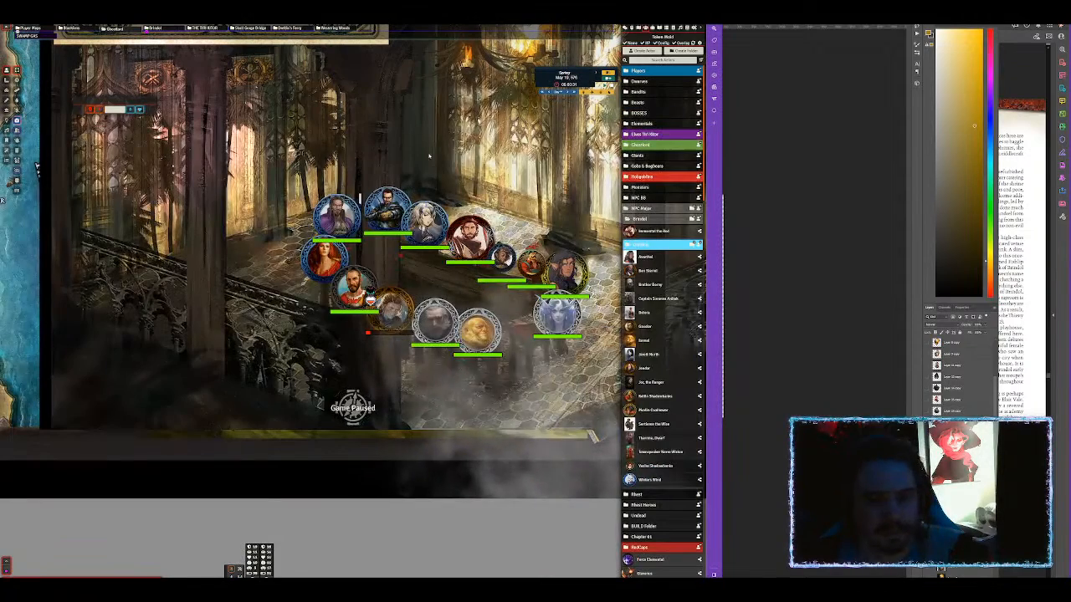
key(ctrl+space)
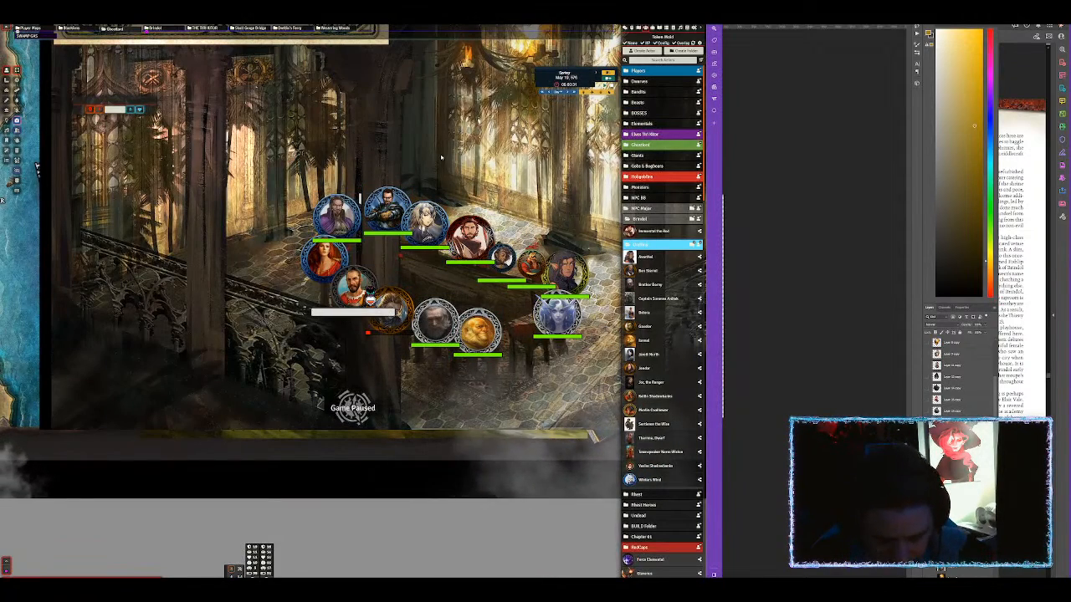
text(angel)
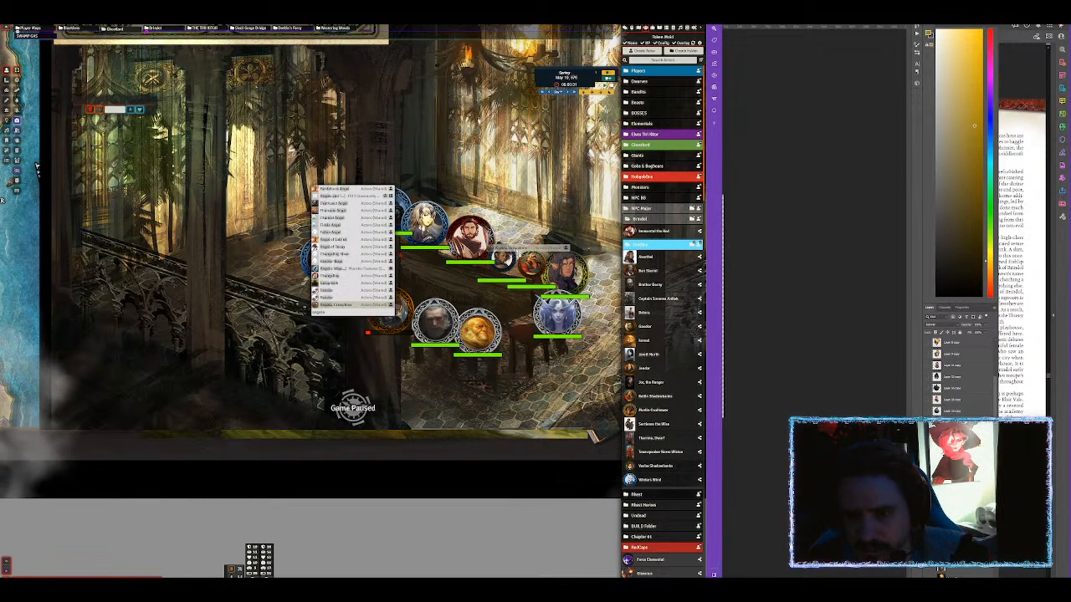
key(Return)
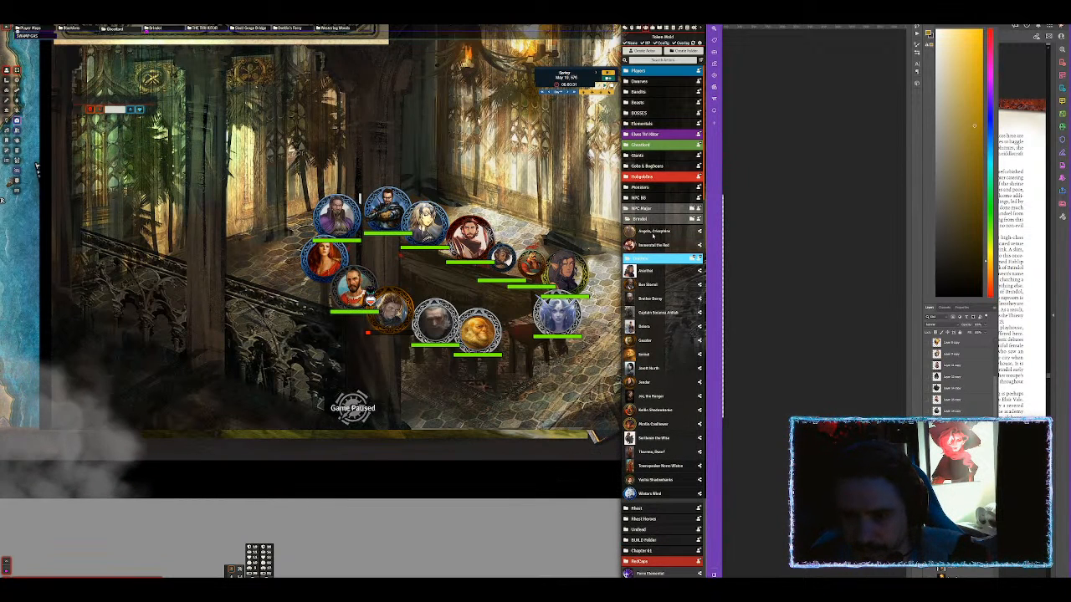
click(653, 234)
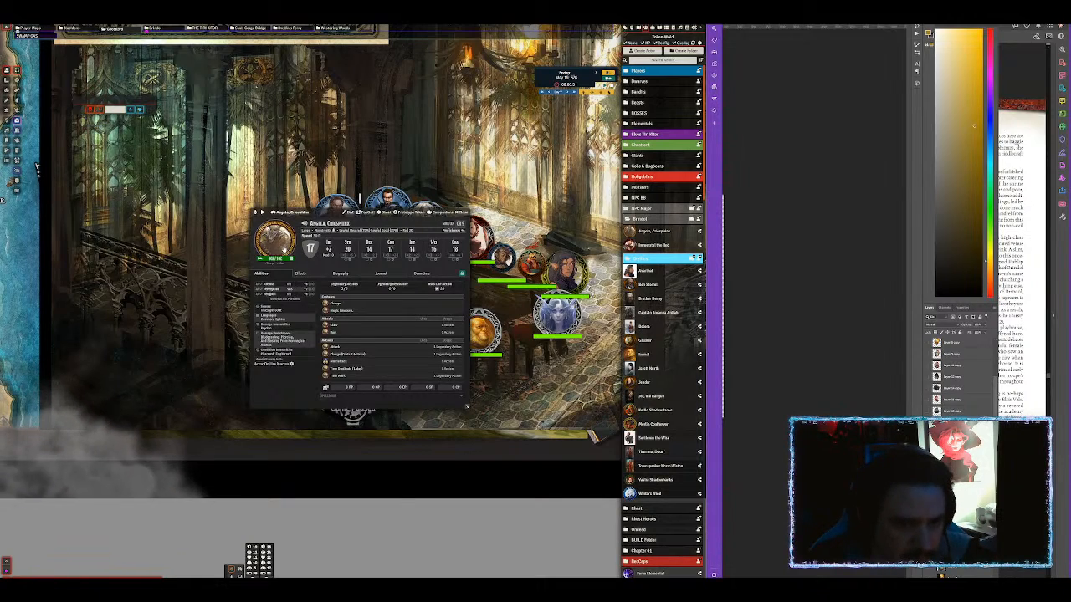
Open the image browser for the sphinx actor's portrait and move it clear of the character sheet.
click(274, 238)
drag(318, 165, 471, 99)
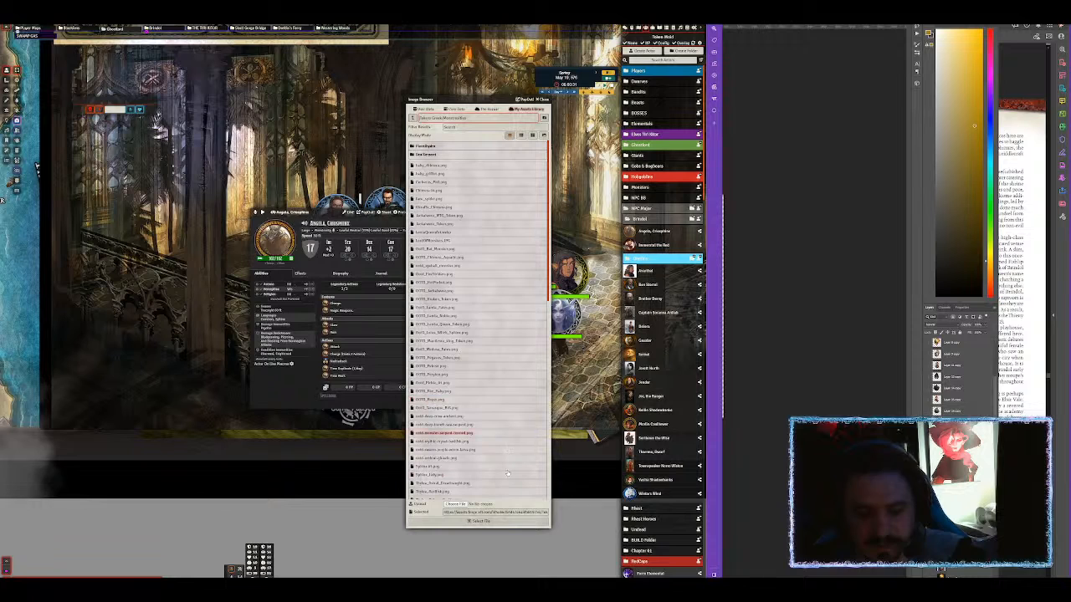
click(499, 511)
key(ctrl+a)
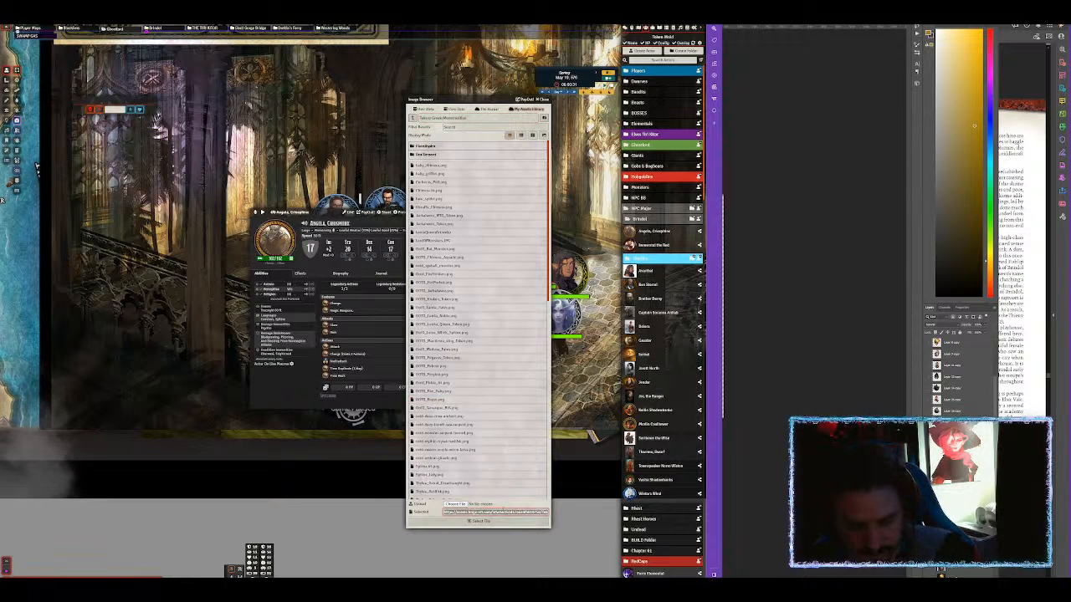
text(Gand)
key(ctrl+z)
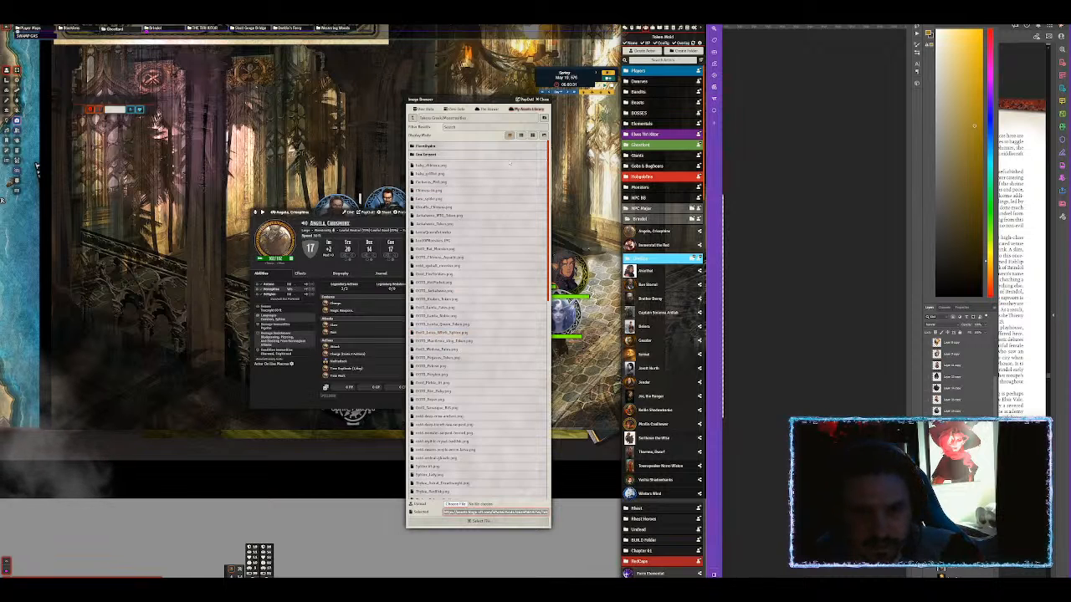
Upload the exported sphinx PNG to the NPC Major token folder in the asset library and assign it as the actor's portrait.
click(411, 118)
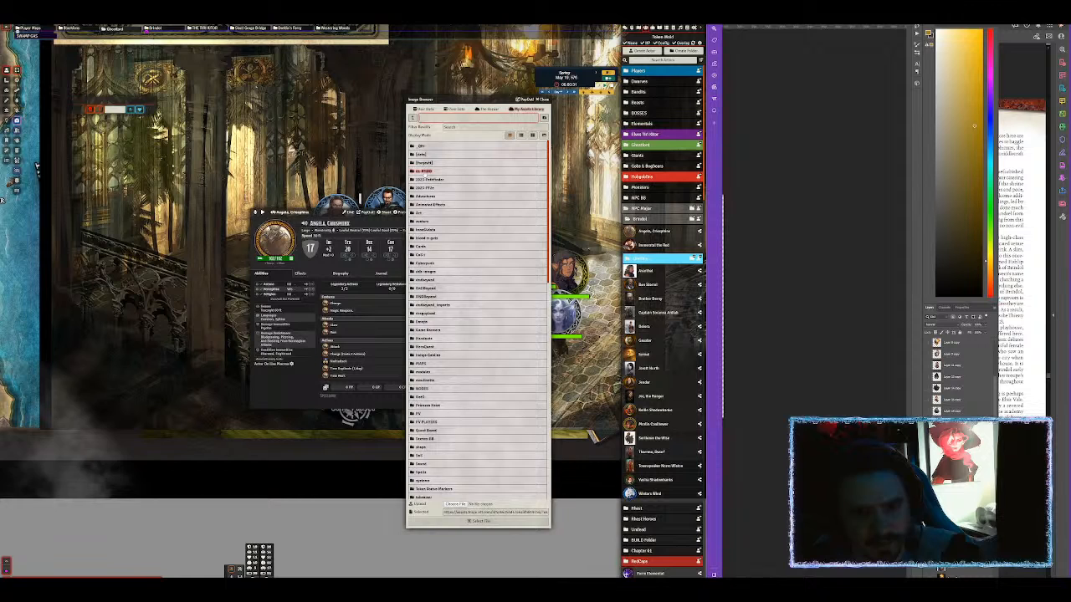
click(425, 172)
click(423, 213)
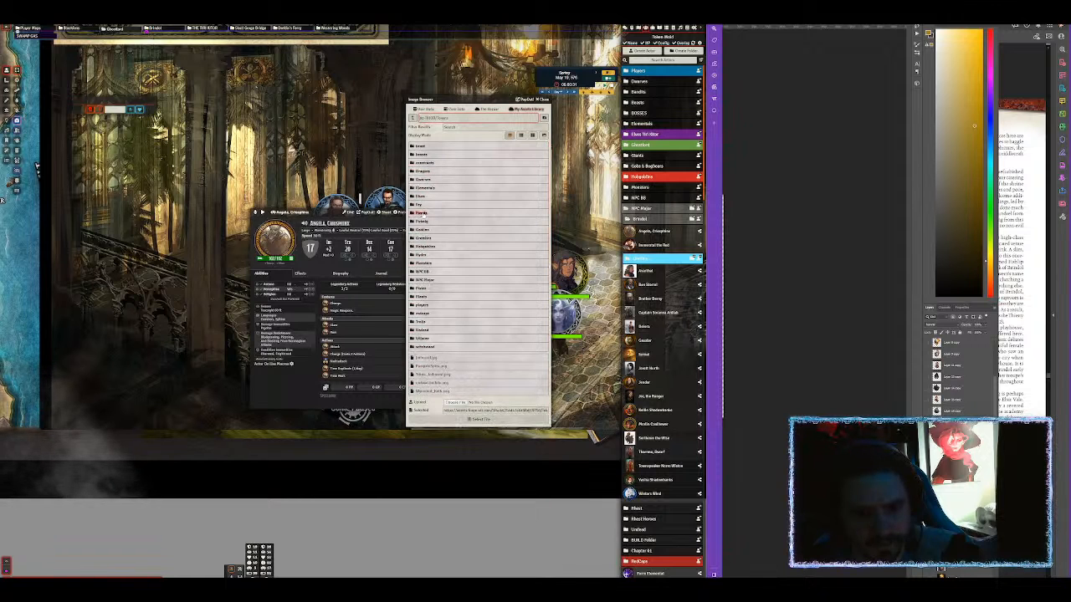
click(423, 279)
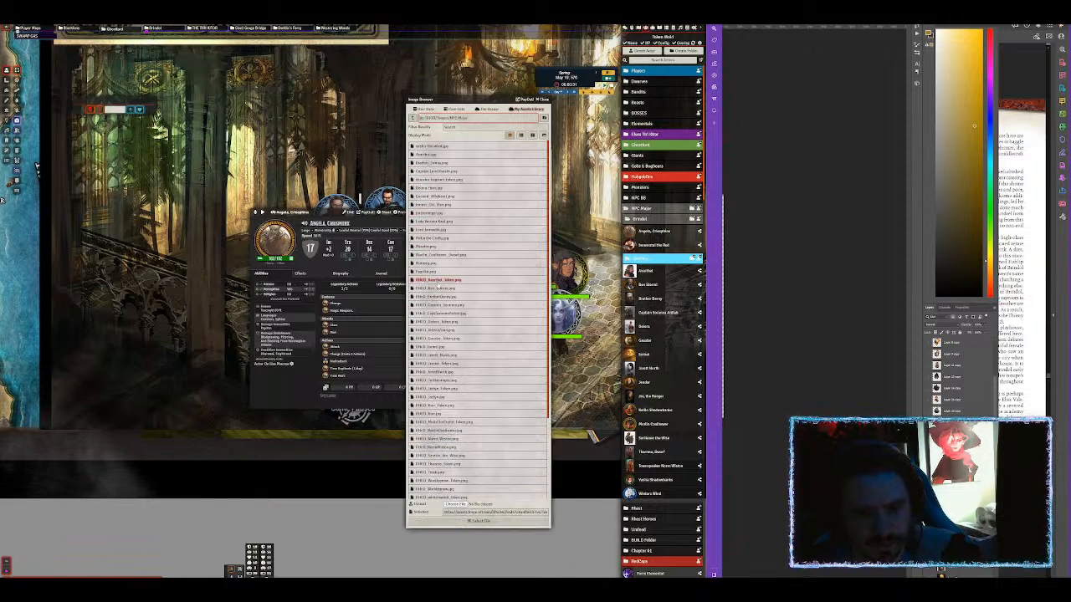
click(457, 504)
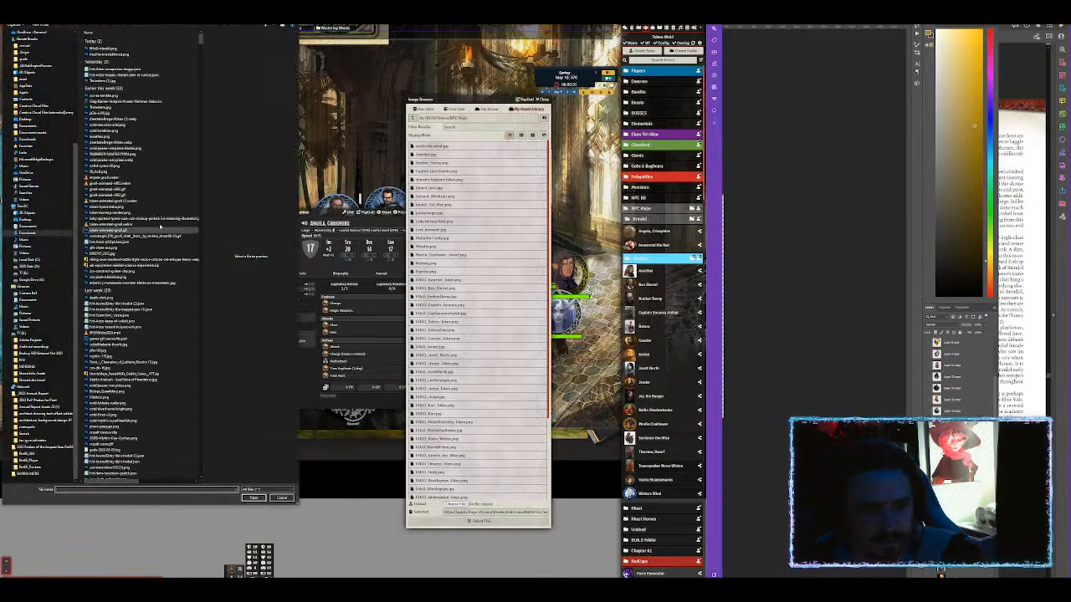
double_click(93, 49)
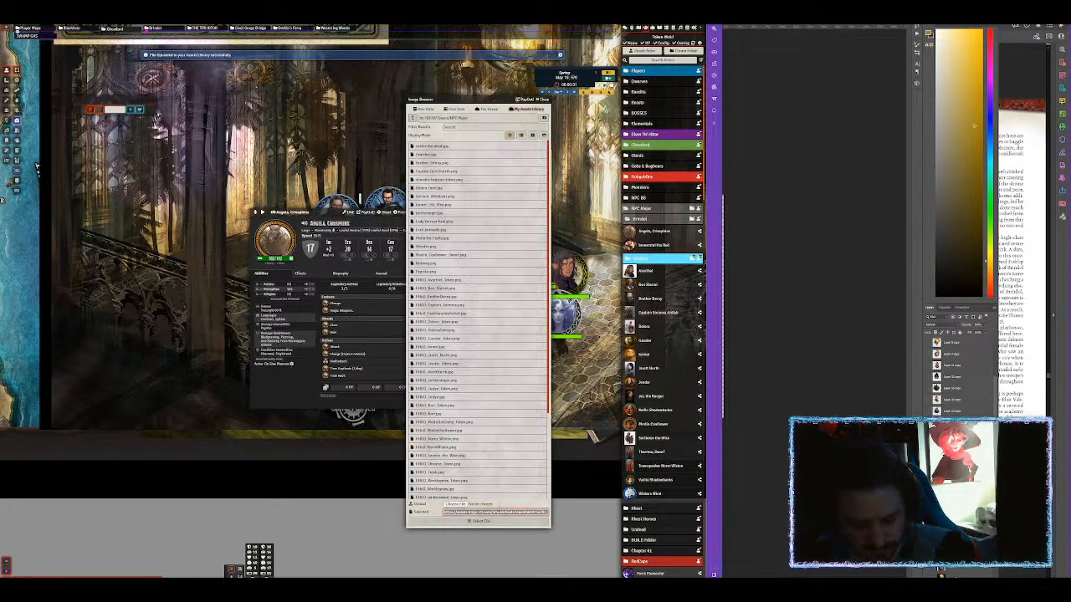
click(483, 521)
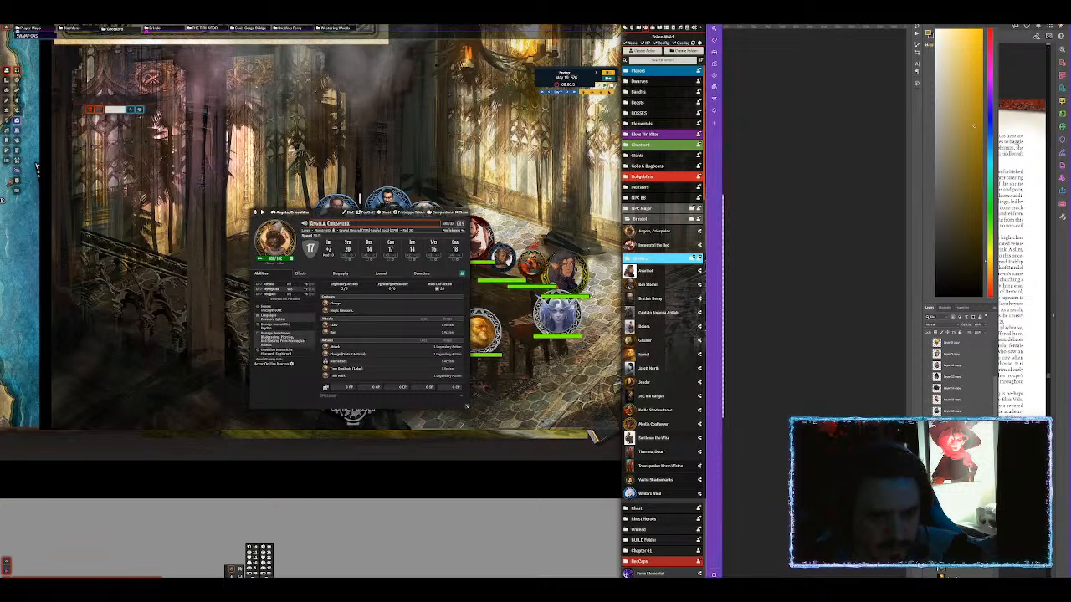
Rename the sphinx actor as "Alandri, Criosphinx".
key(BackSpace)
key(BackSpace)
key(BackSpace)
key(BackSpace)
key(BackSpace)
key(BackSpace)
text(landor,)
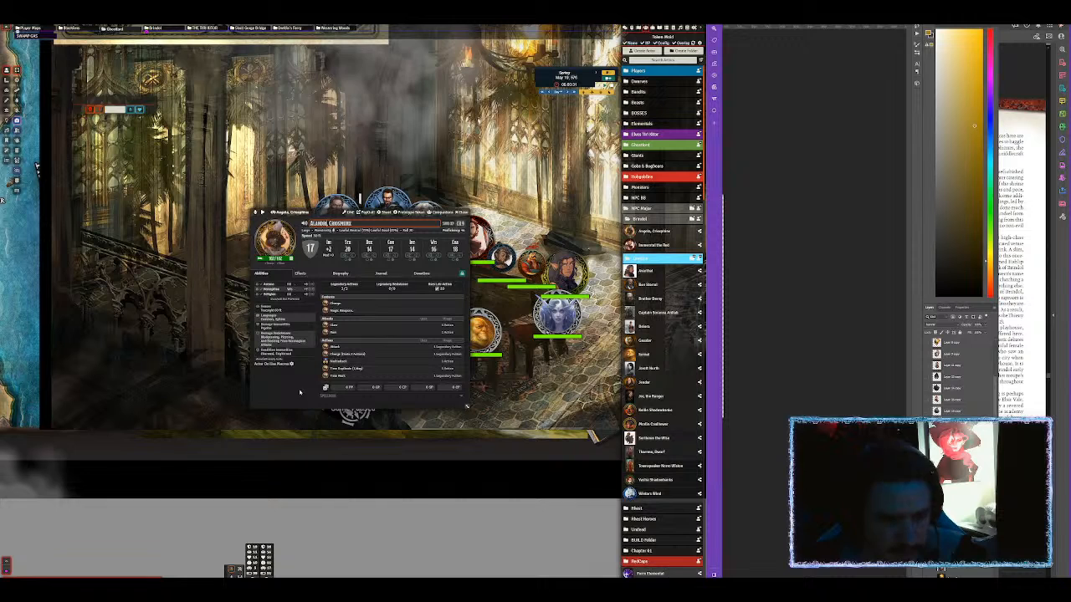
Open the actor's prototype token settings and set the token name to Alandri.
click(381, 214)
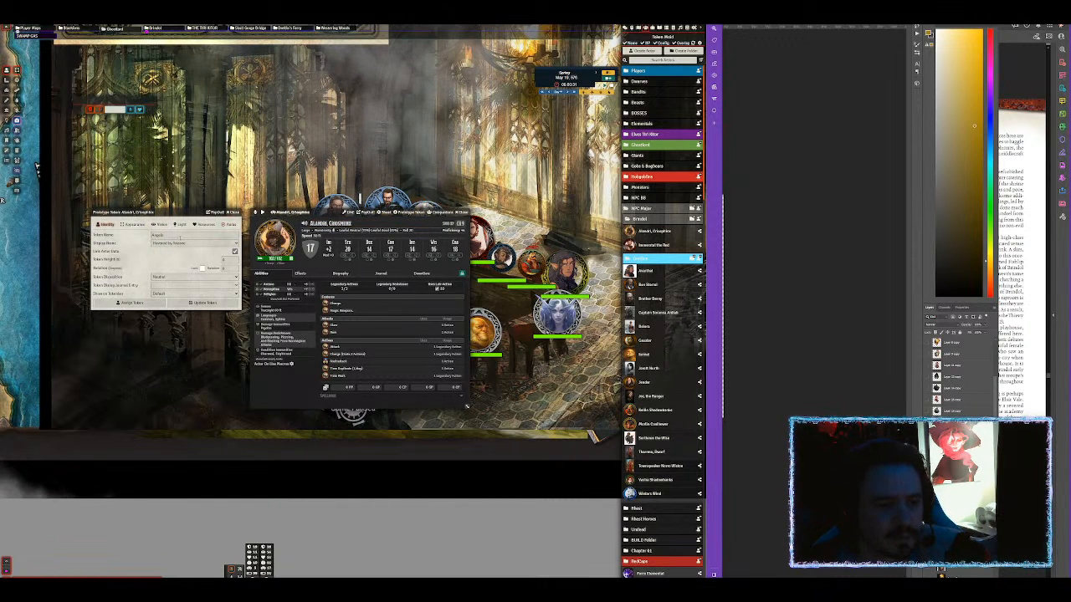
drag(174, 235, 130, 232)
text(Alandor)
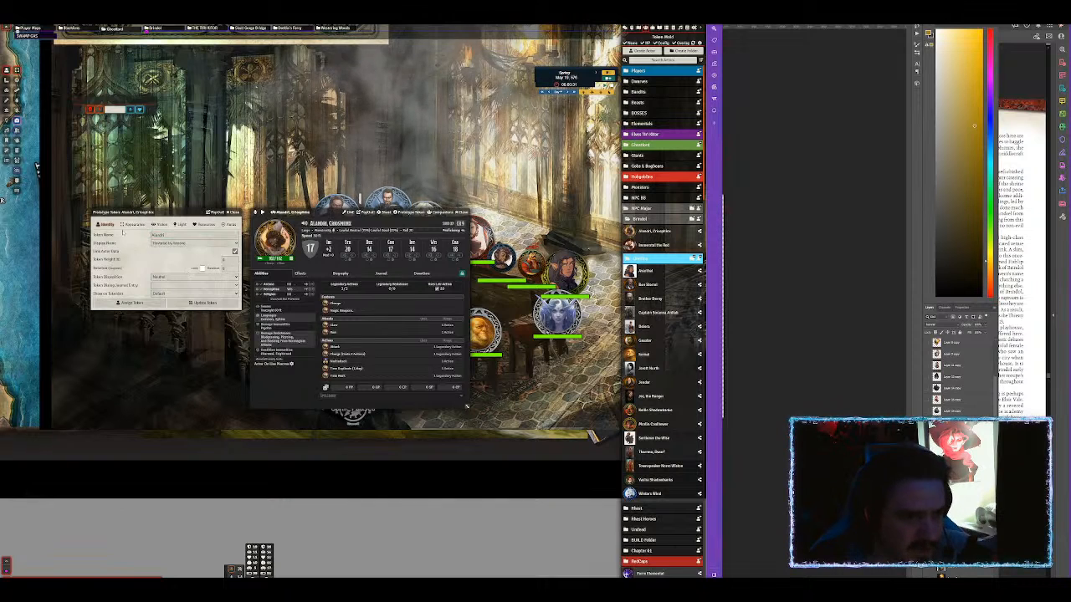
Change the prototype token's blood color to a golden orange in its appearance settings.
click(134, 224)
click(170, 285)
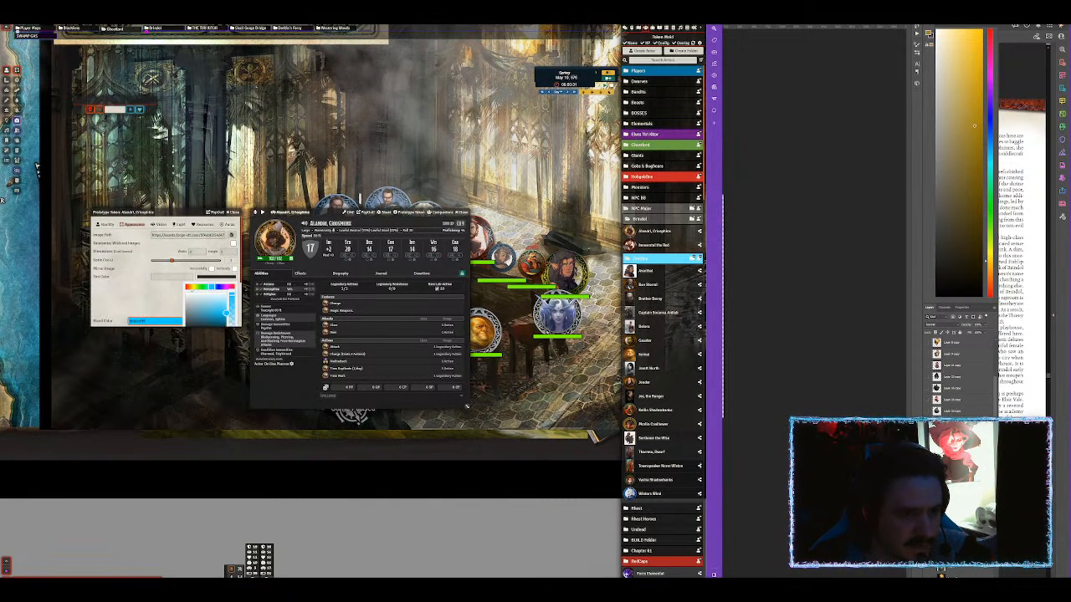
click(191, 286)
scroll(208, 289, down, 1)
click(220, 274)
scroll(165, 267, down, 1)
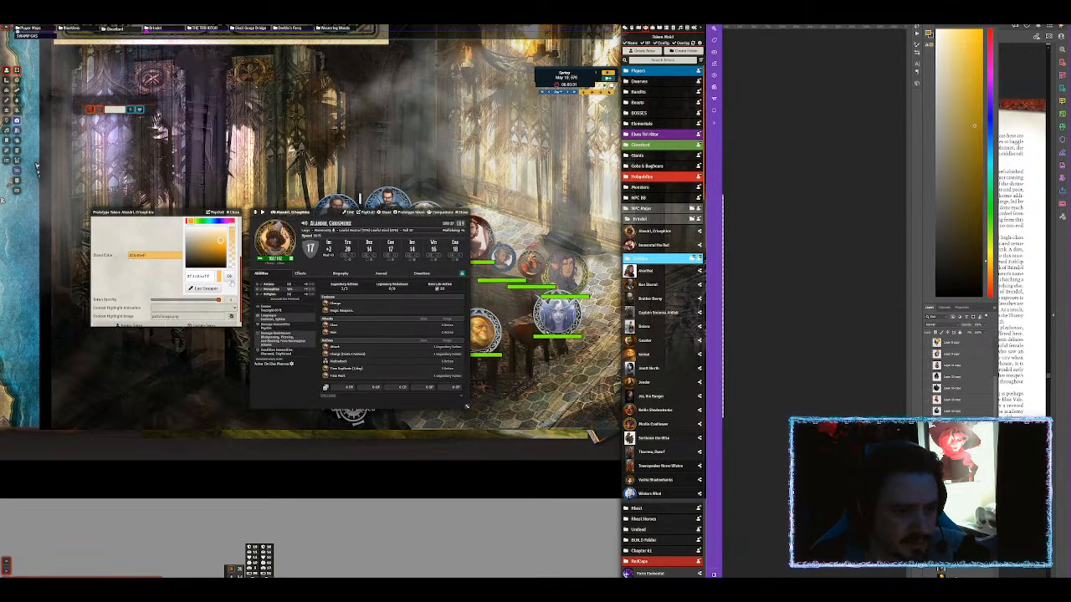
click(165, 267)
Point the prototype token's image path to the uploaded PNG, enter the token width, save the settings, and close the character sheet.
click(189, 236)
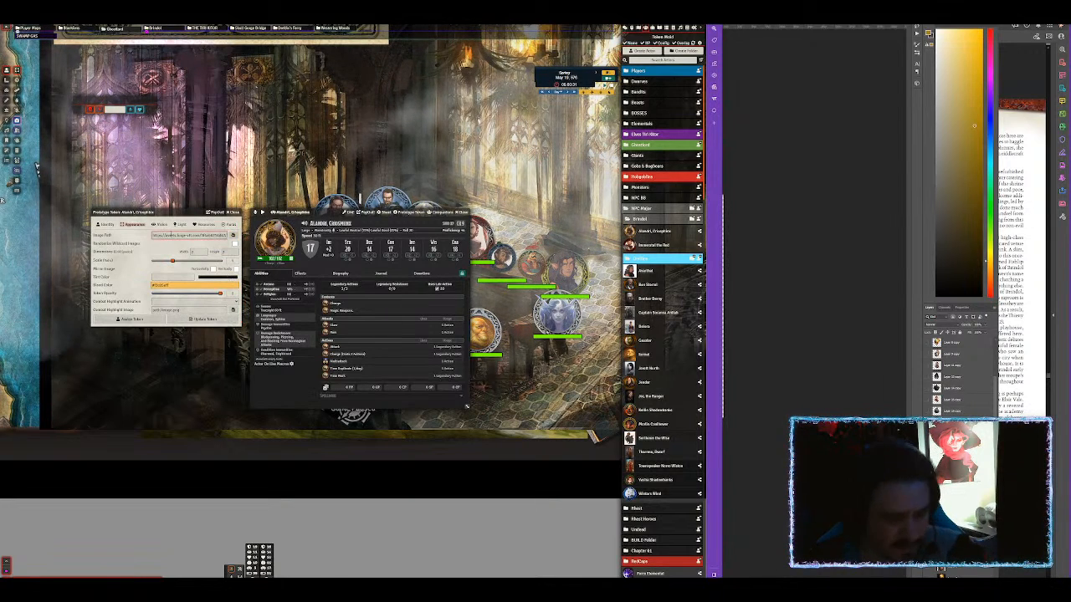
key(End)
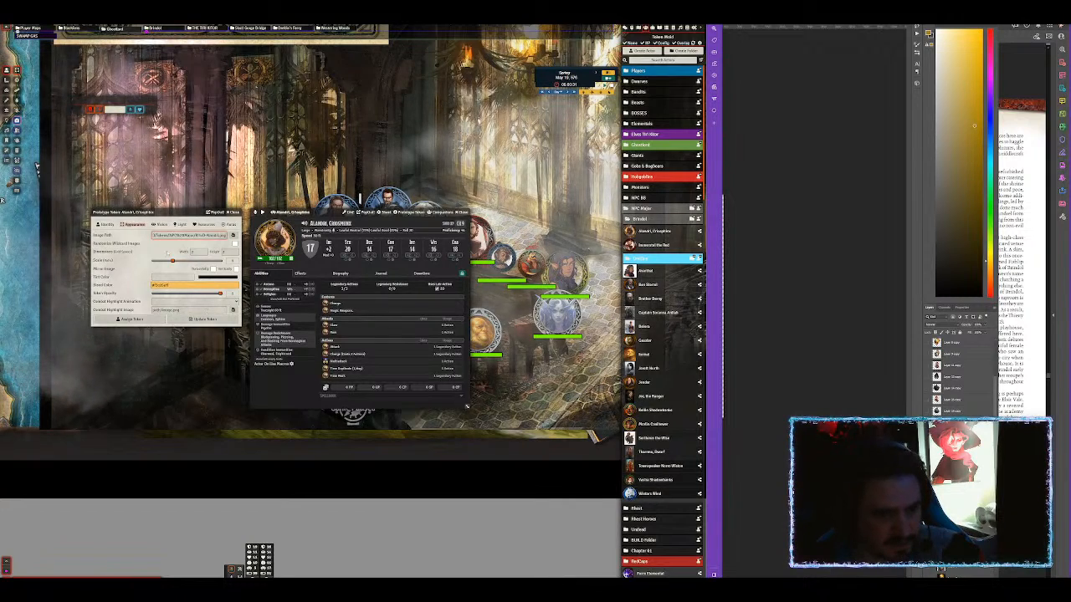
click(194, 253)
key(BackSpace)
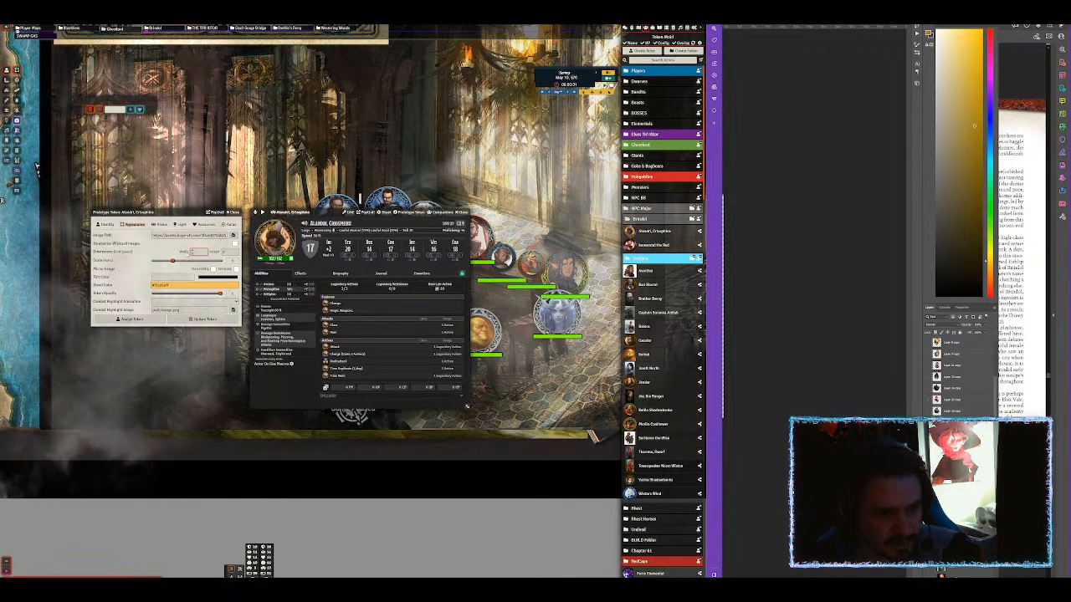
text(1)
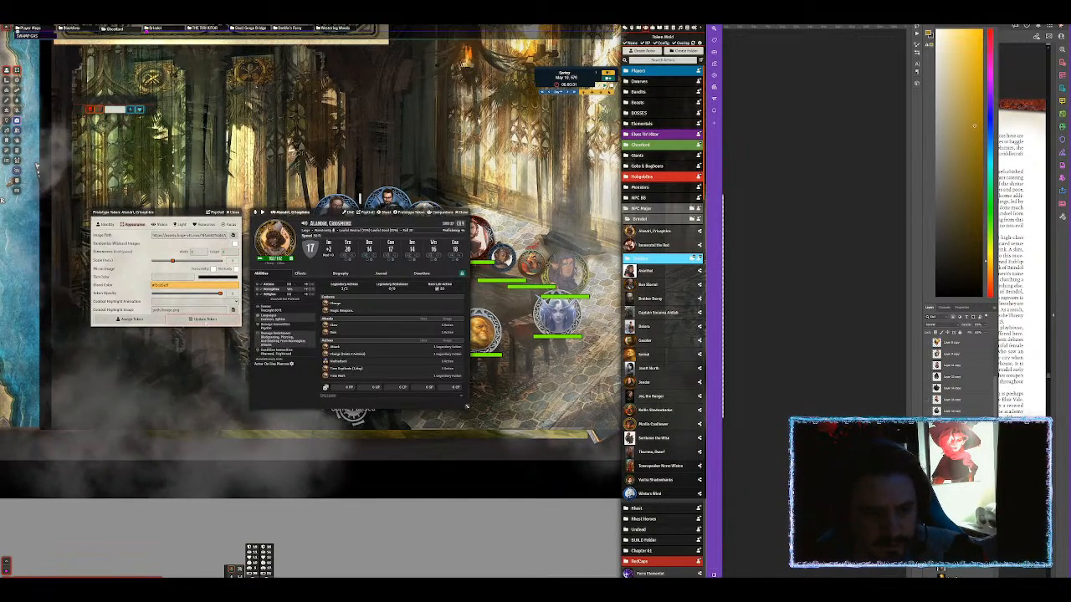
key(Return)
click(459, 213)
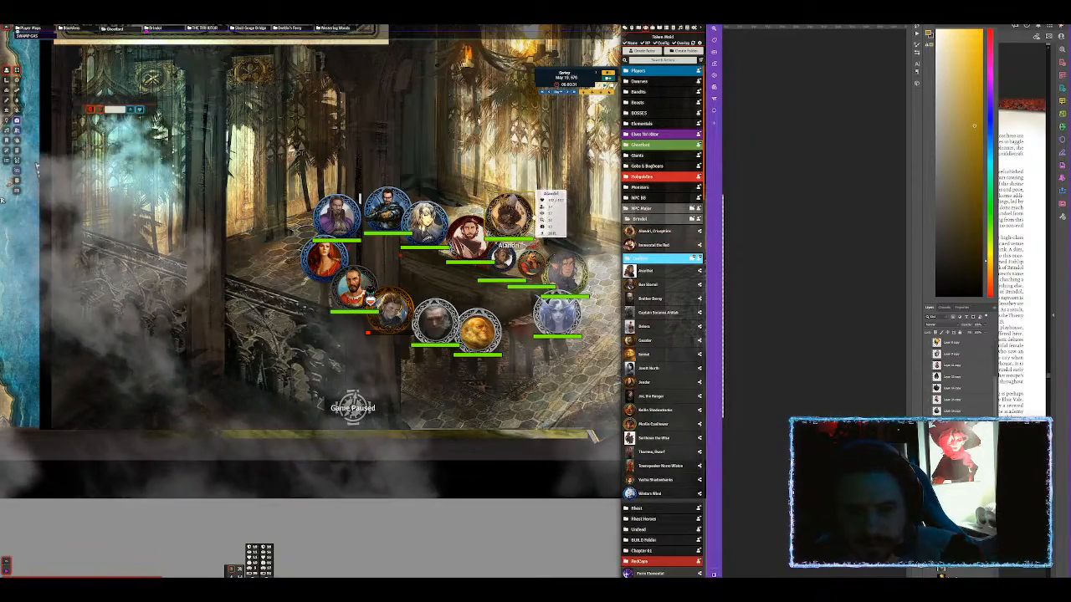
Place the Alandri token in the forest scene beside the other NPC tokens.
drag(516, 227, 535, 239)
drag(509, 171, 459, 132)
scroll(558, 175, down, 8)
scroll(459, 132, down, 1)
scroll(489, 101, up, 2)
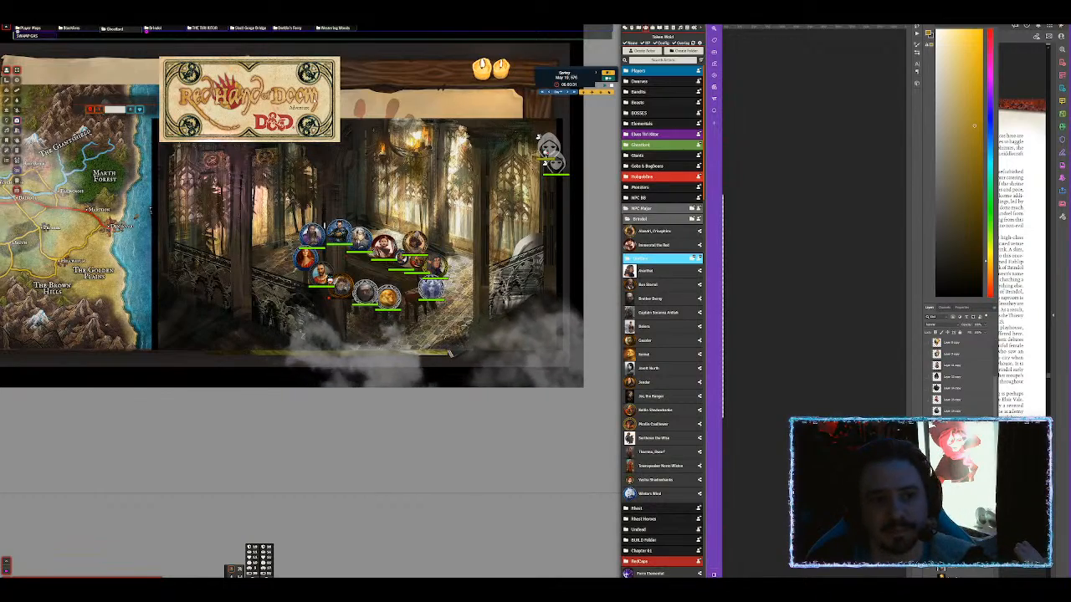
drag(256, 164, 446, 173)
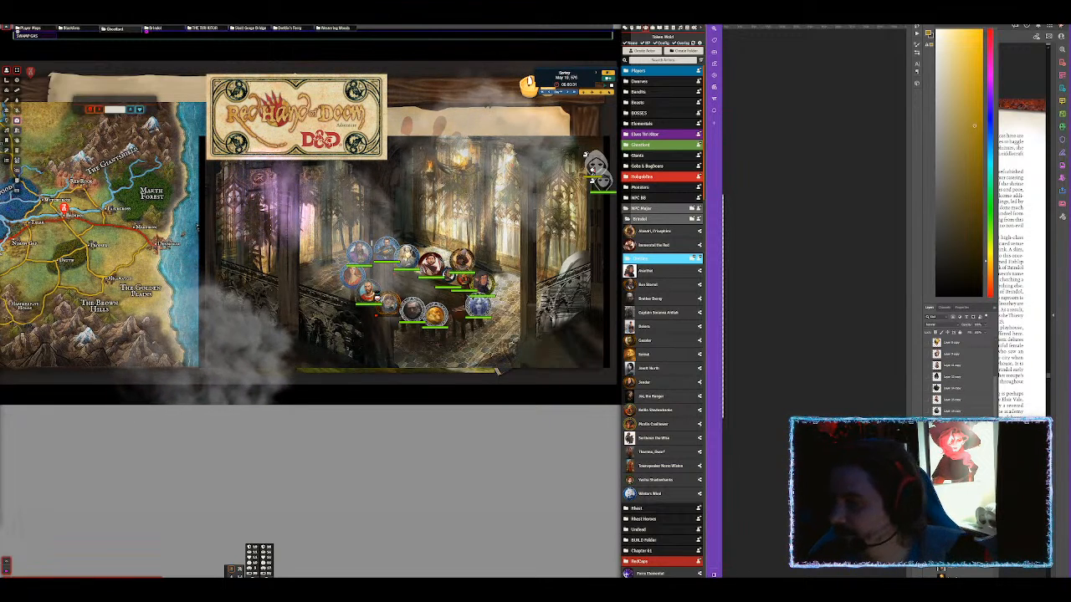
Switch to the Czepeku Patreon feed and browse its battlemap posts as far as War Room Interior.
drag(90, 286, 299, 12)
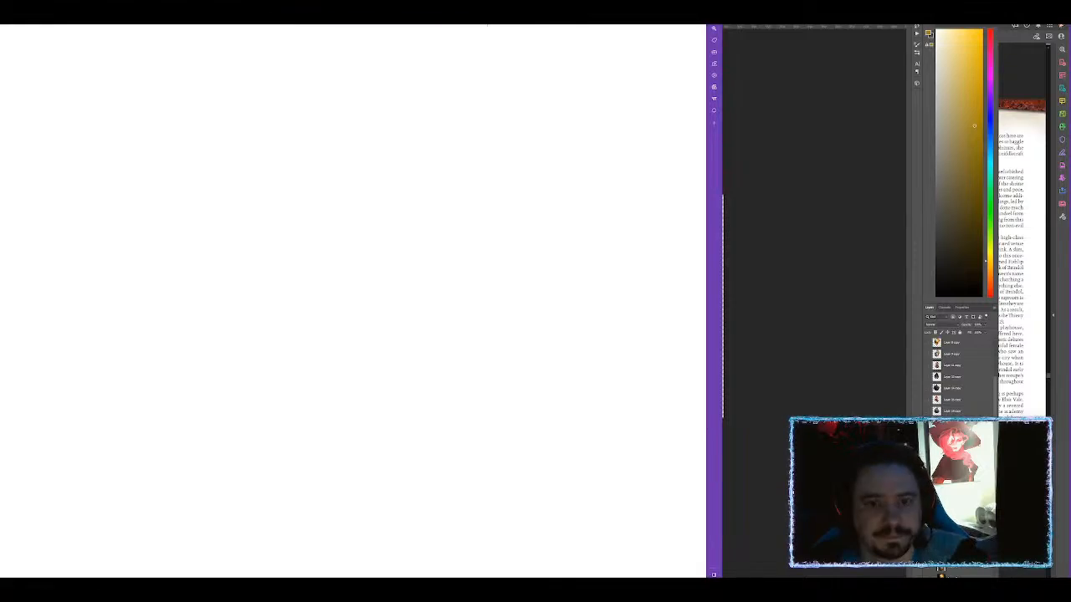
scroll(444, 193, down, 15)
scroll(444, 193, up, 10)
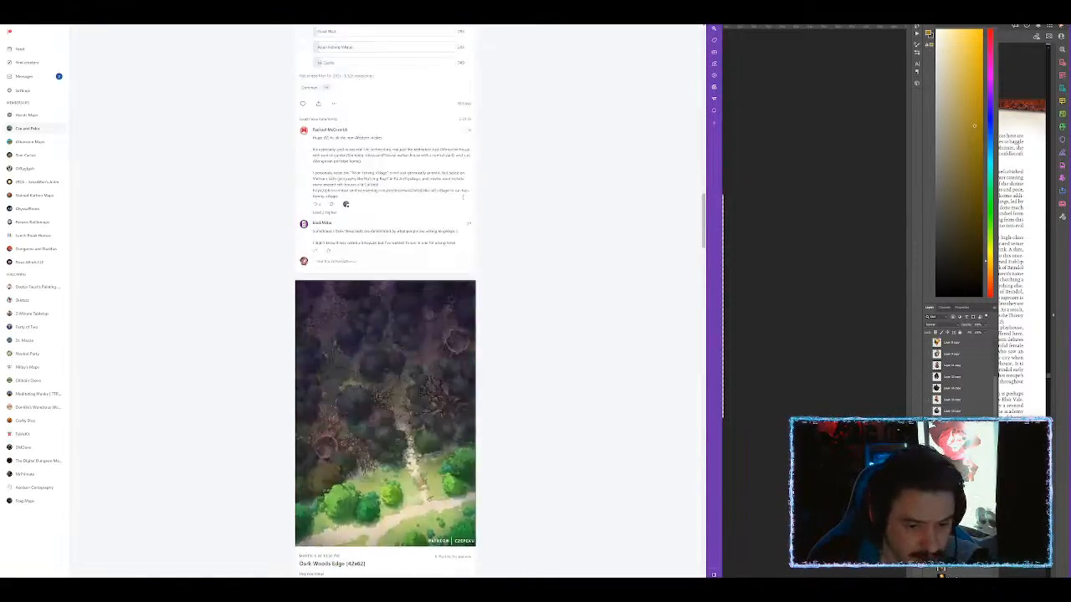
scroll(461, 187, up, 3)
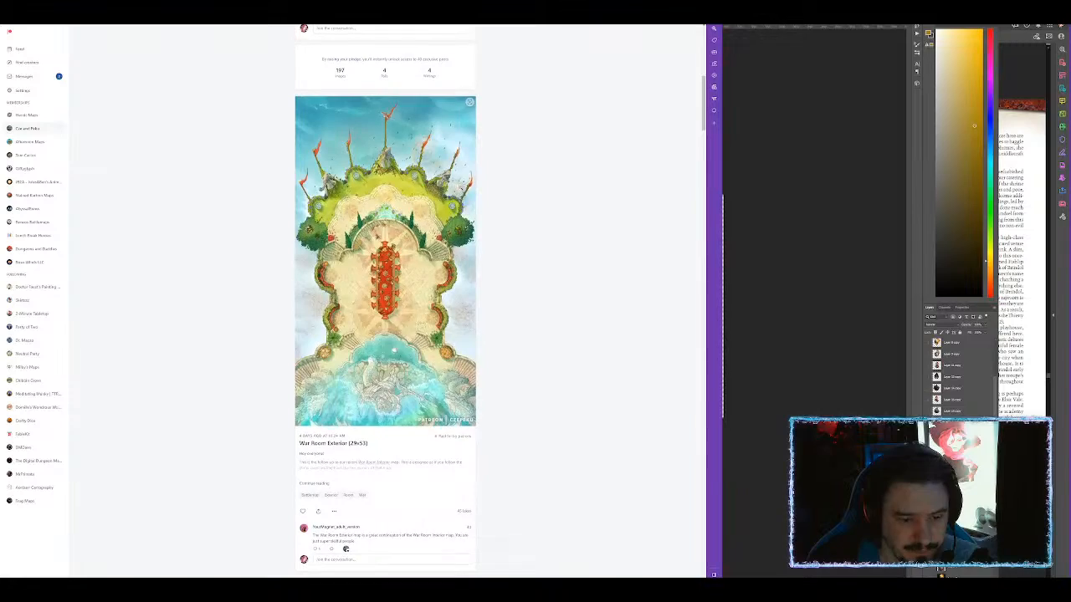
scroll(384, 301, down, 15)
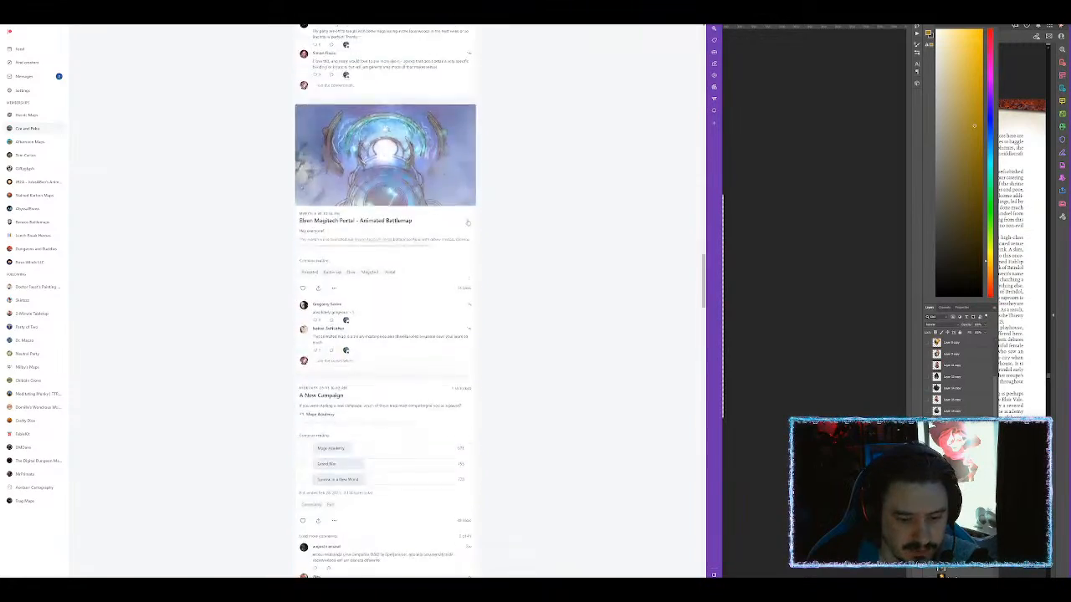
scroll(384, 302, up, 15)
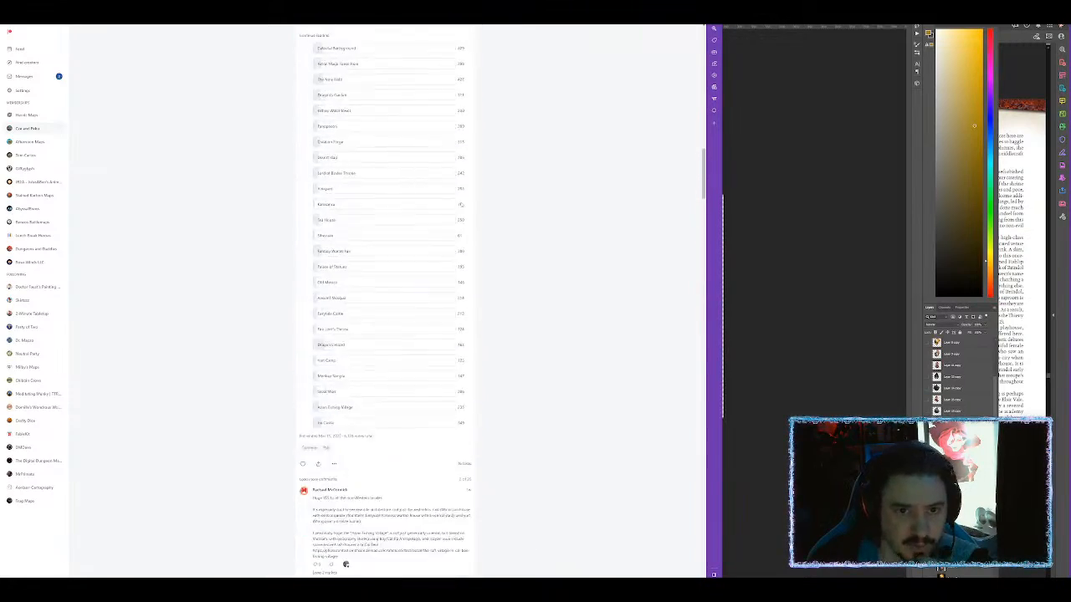
scroll(455, 202, up, 5)
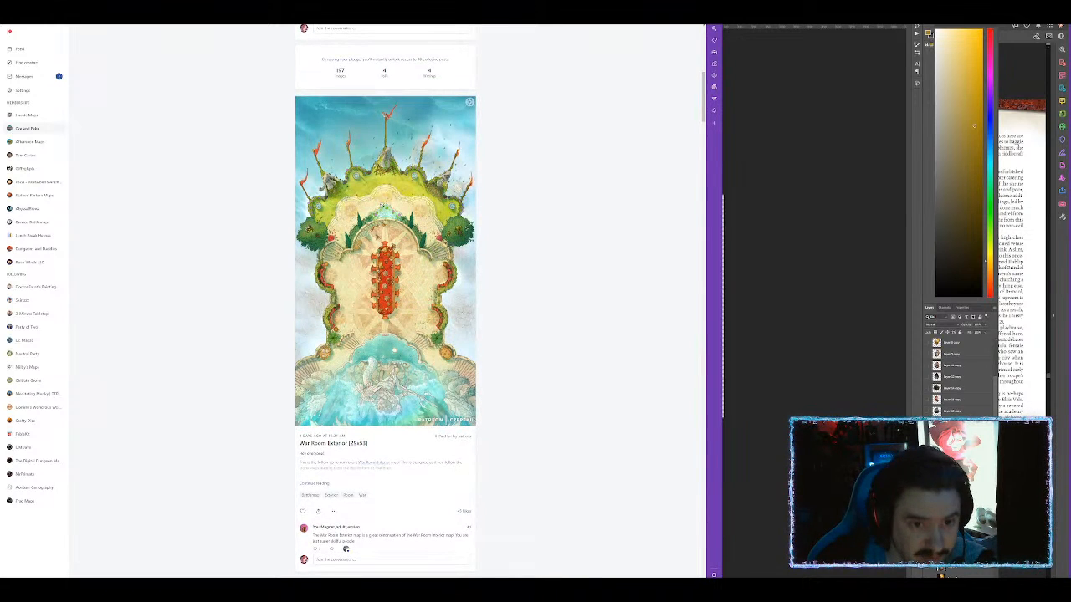
scroll(423, 283, down, 10)
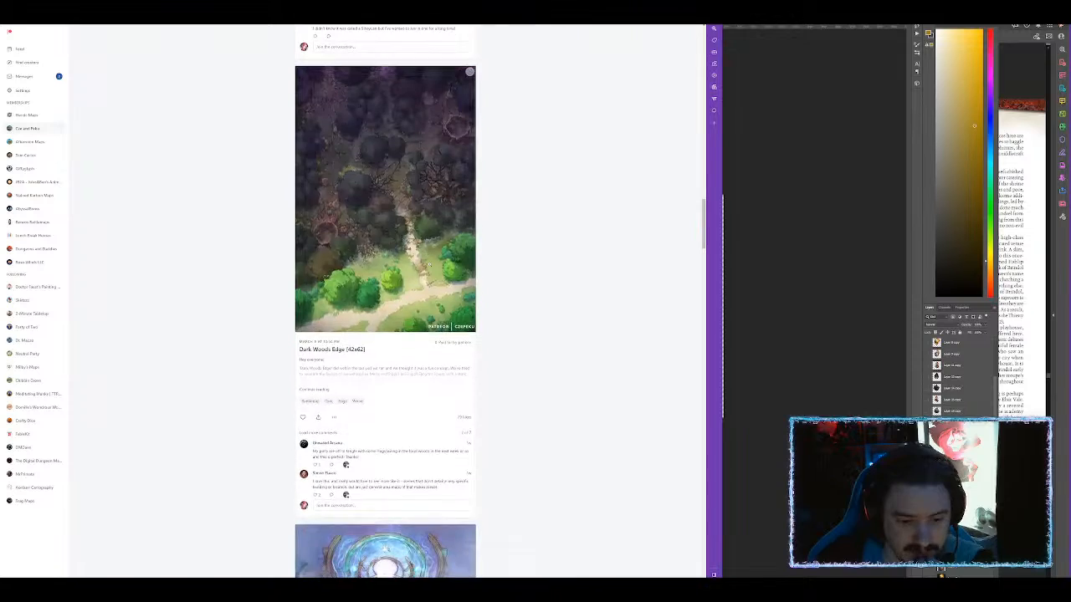
scroll(424, 283, down, 15)
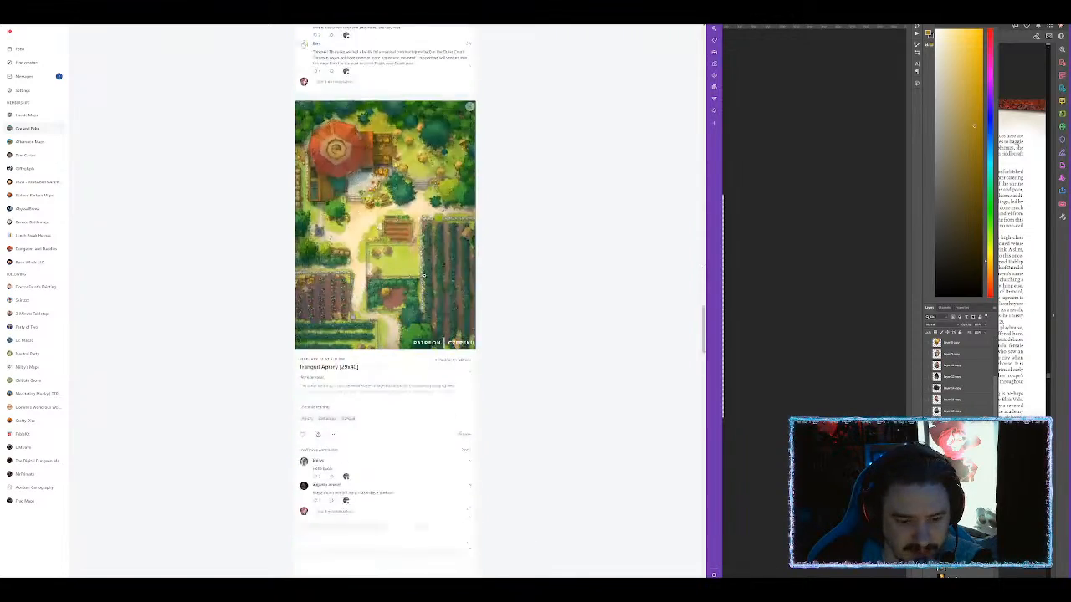
scroll(426, 275, down, 2)
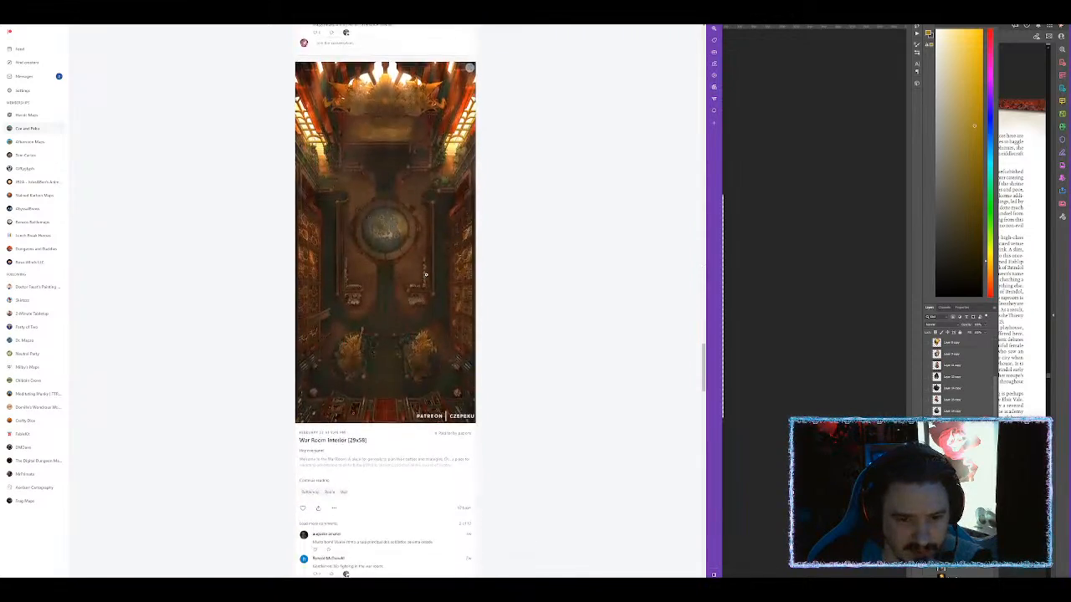
Open the War Room Interior post and examine its map variants and comments.
click(338, 423)
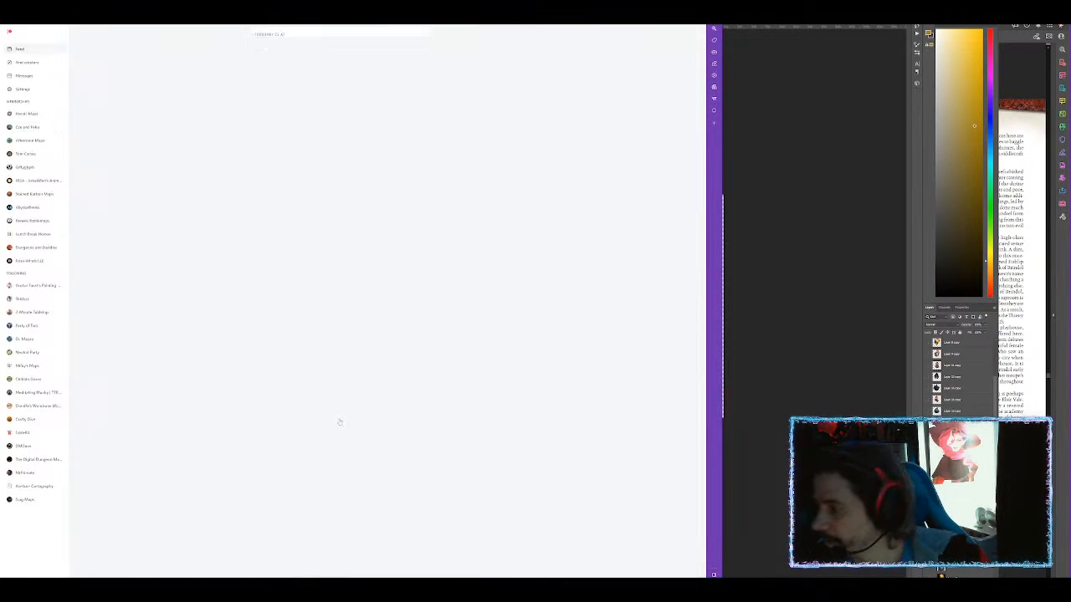
scroll(385, 339, down, 6)
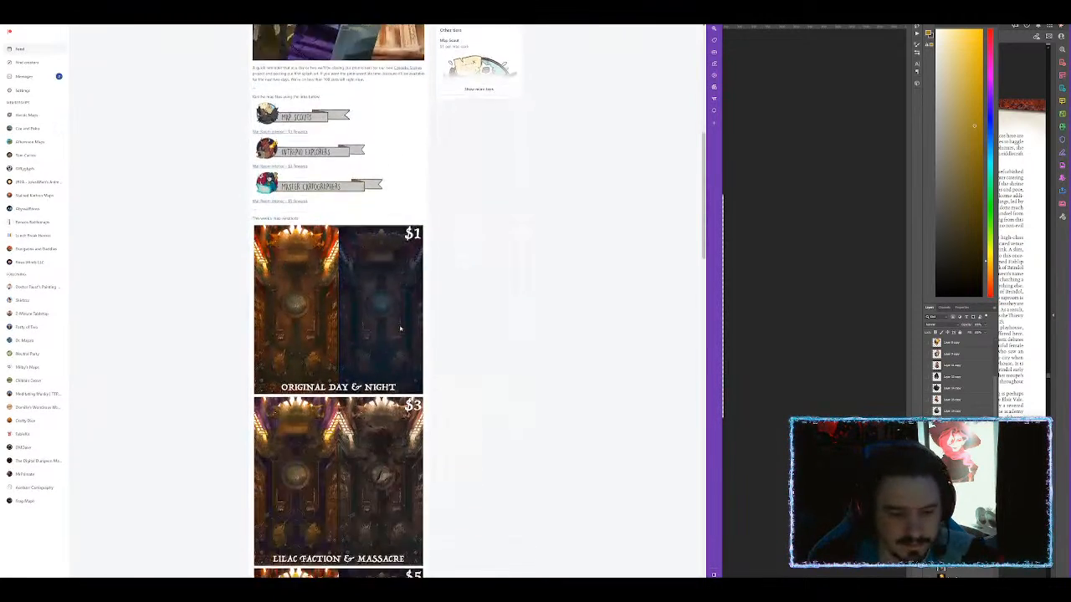
scroll(435, 305, down, 7)
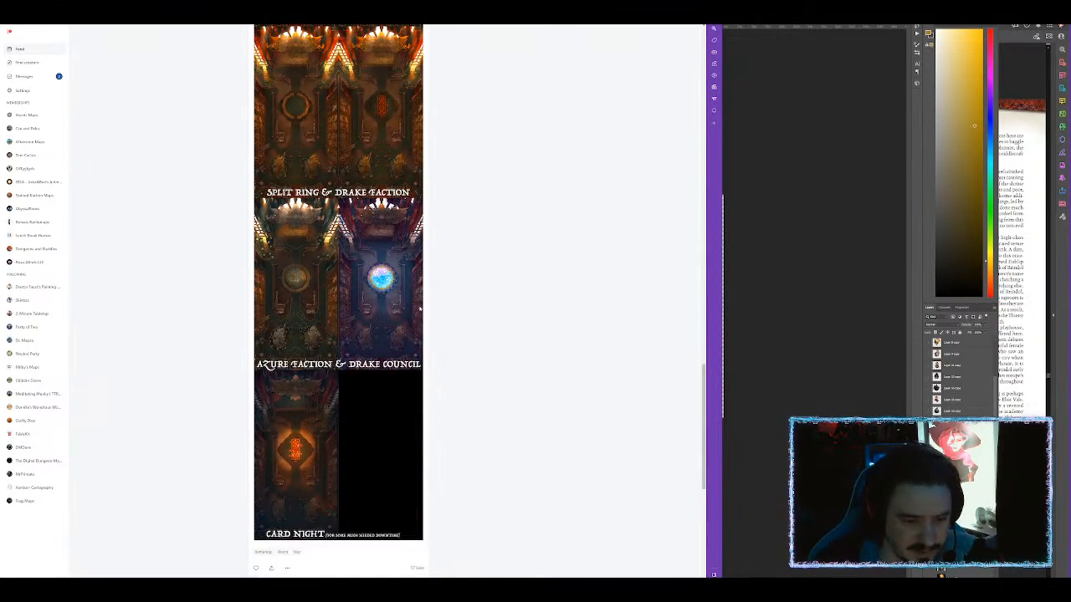
scroll(414, 305, up, 5)
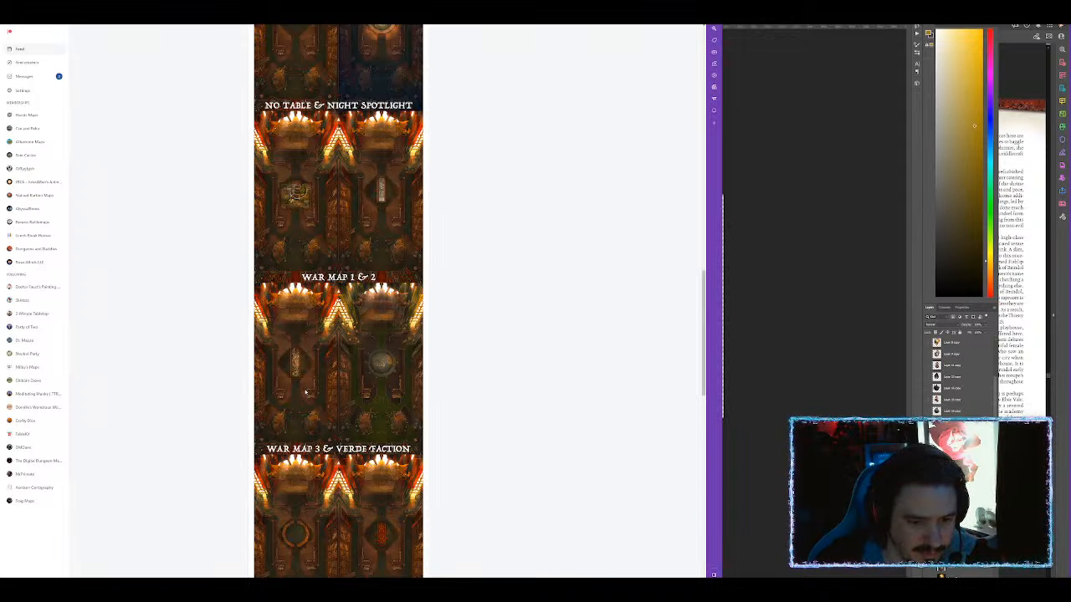
scroll(306, 388, down, 10)
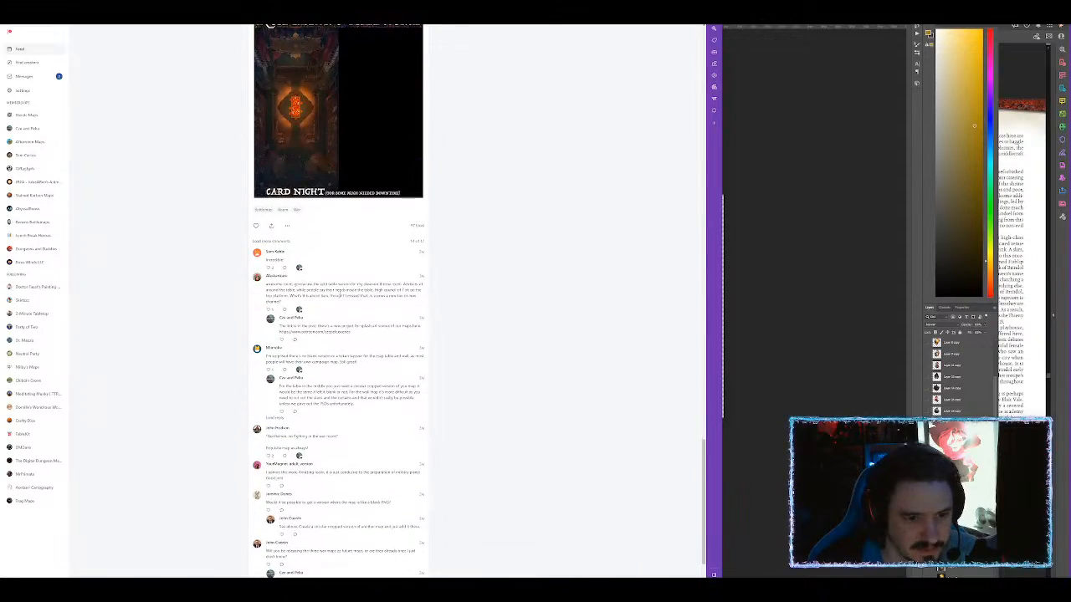
Review the War Room Interior variants on Patreon, download the map files, and open the war-map variant in Photoshop.
scroll(317, 239, up, 20)
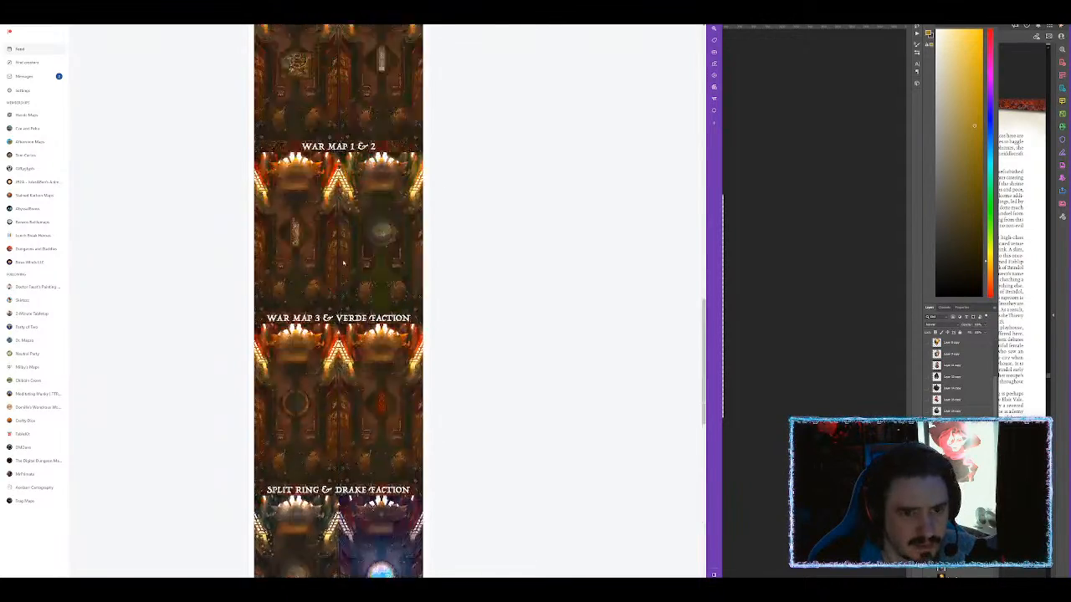
scroll(326, 267, down, 3)
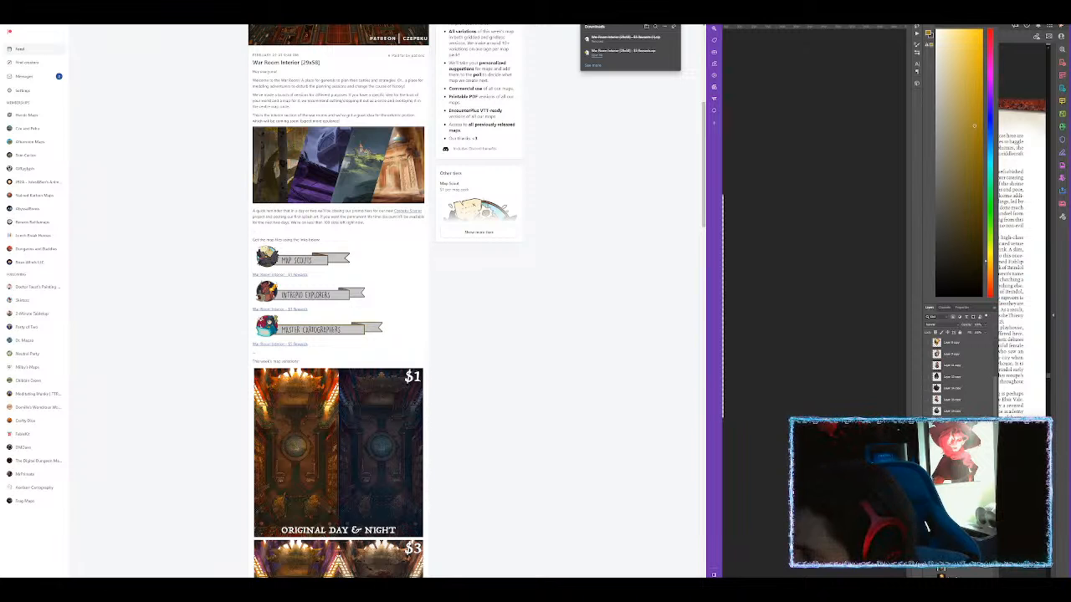
click(927, 527)
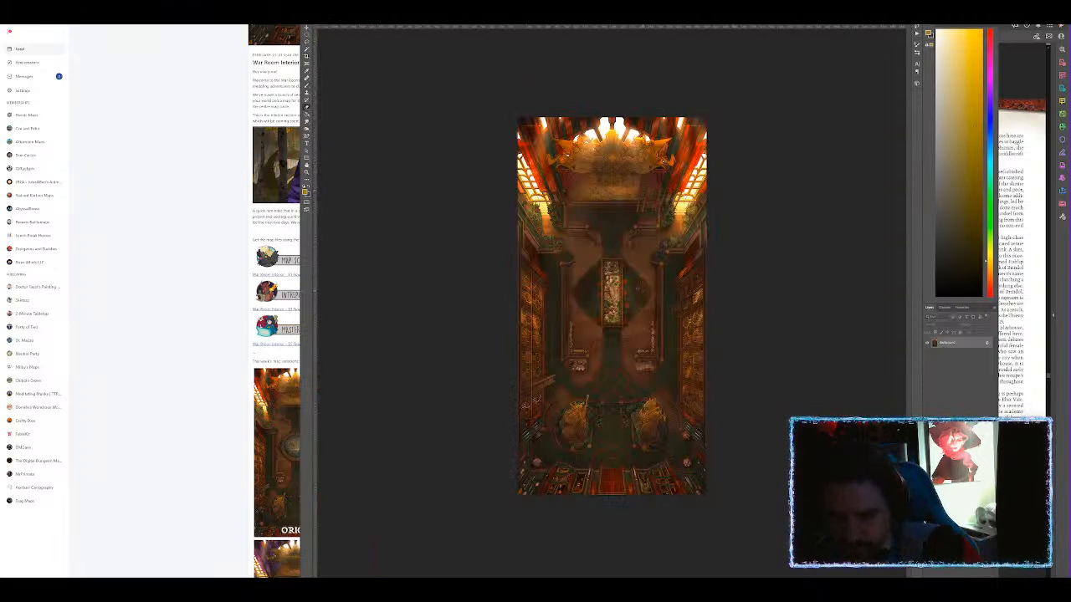
Examine the war table and the seating around it in the opened map image.
scroll(642, 291, up, 8)
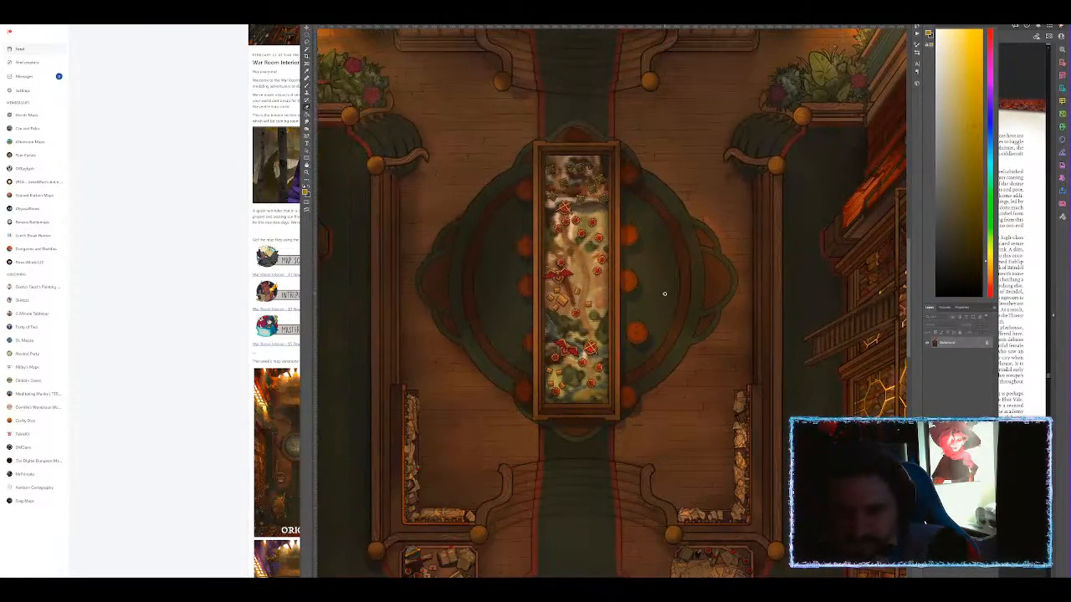
scroll(638, 288, down, 3)
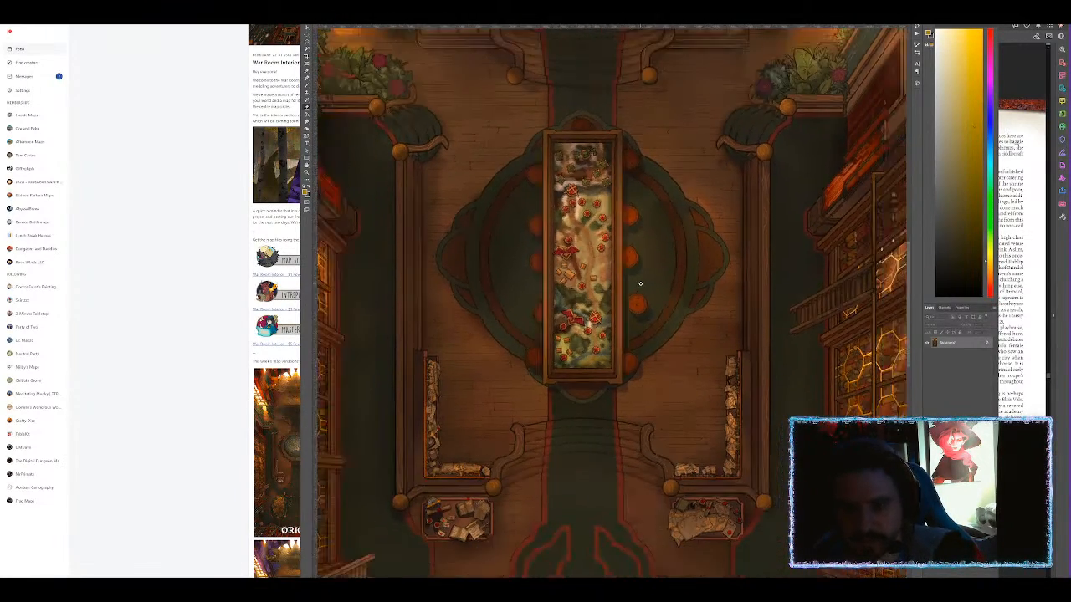
scroll(642, 296, up, 2)
scroll(652, 301, down, 2)
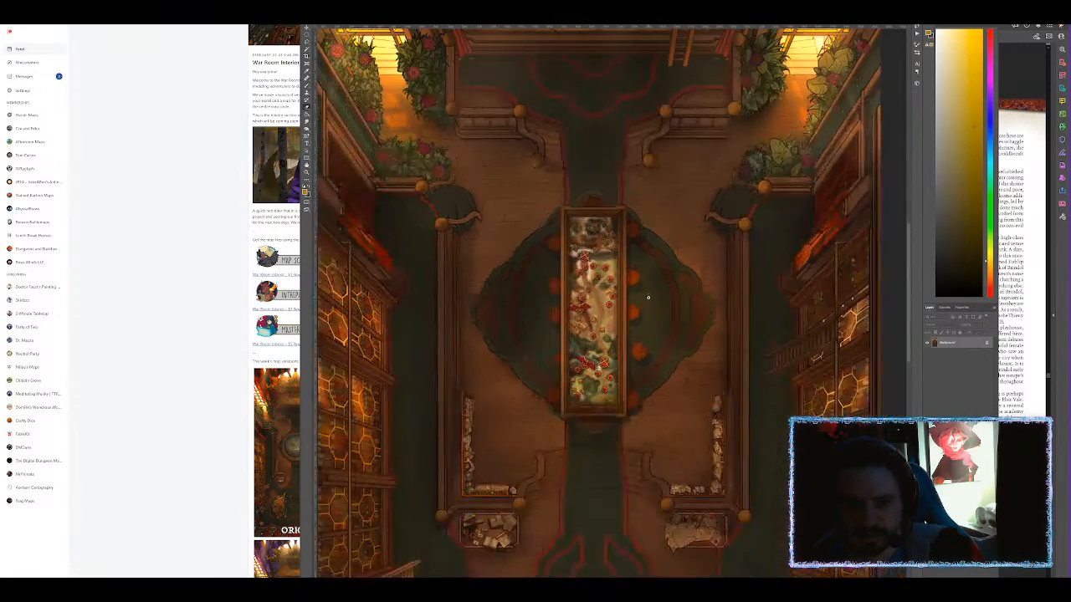
scroll(652, 325, down, 4)
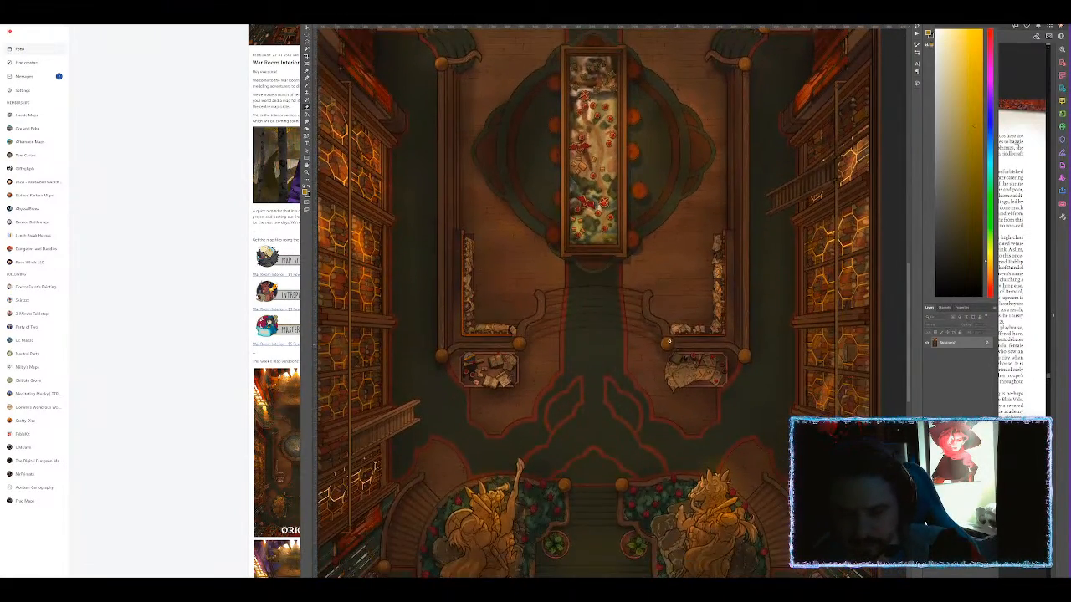
scroll(669, 333, up, 3)
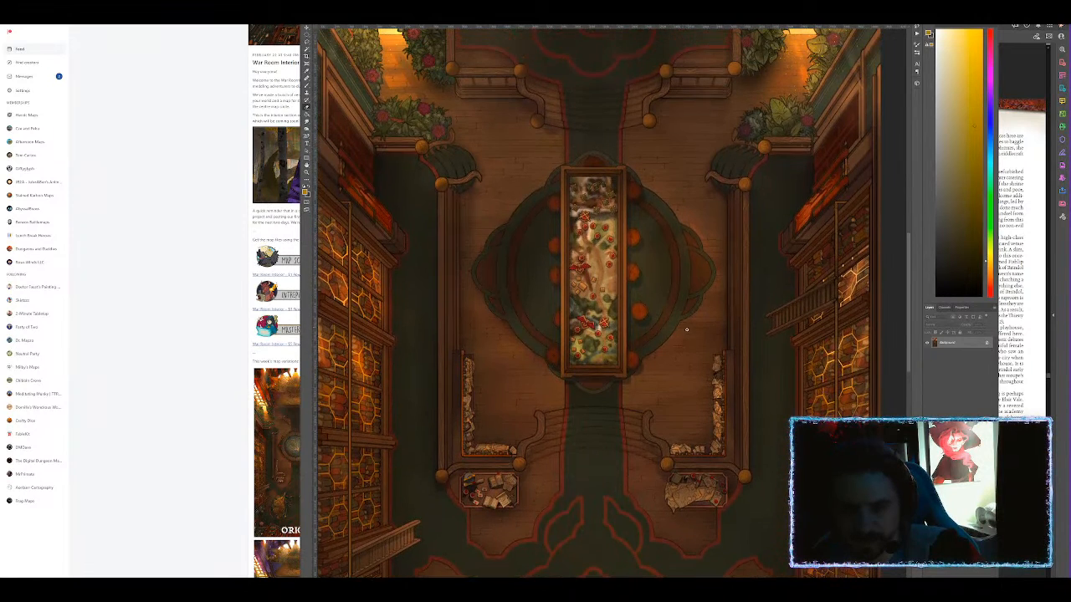
scroll(676, 311, up, 2)
scroll(676, 311, down, 1)
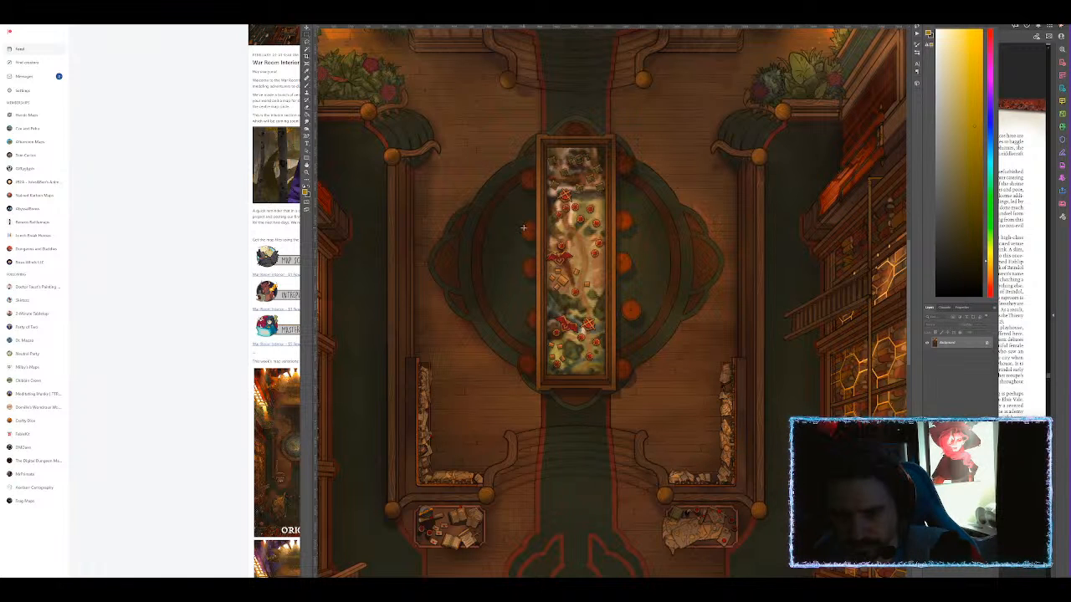
Copy one stool beside the war table onto its own layer and remove the leftover floor and shadow around it.
drag(616, 292, 661, 275)
key(ctrl+j)
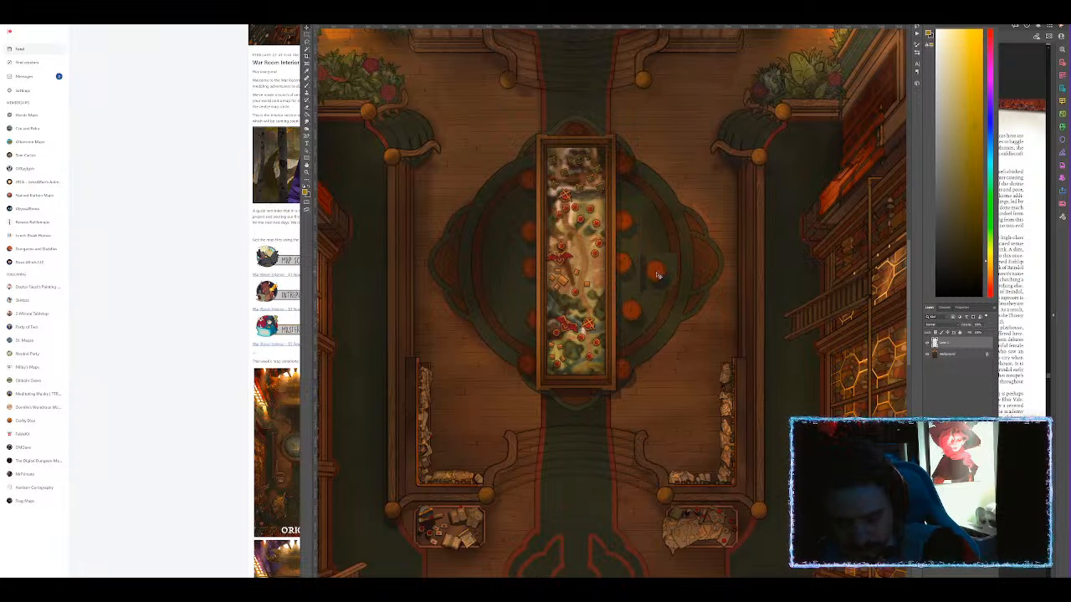
key(ctrl+t)
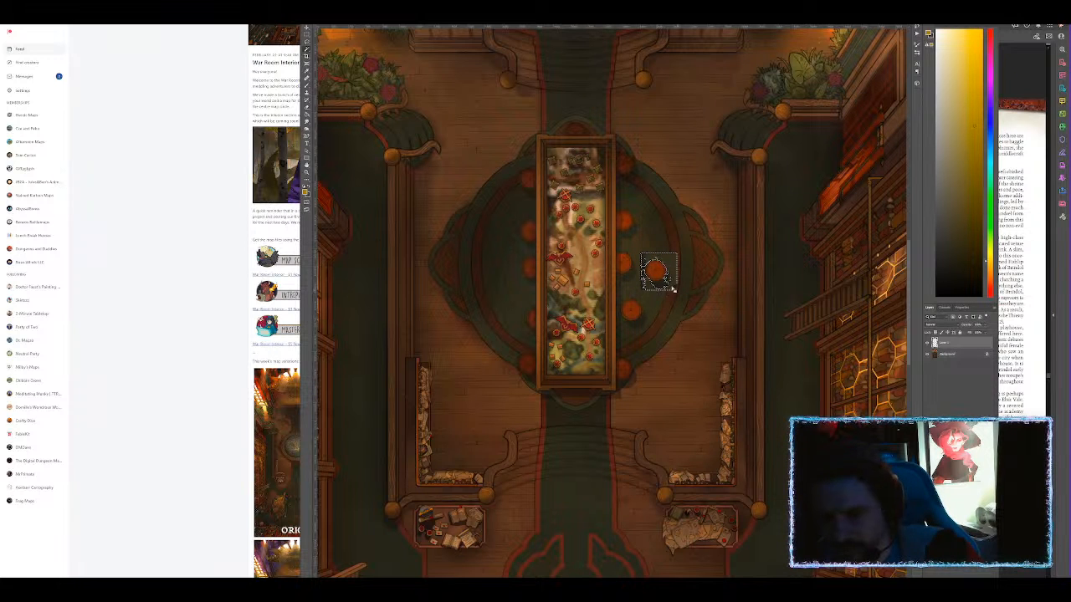
scroll(673, 287, up, 5)
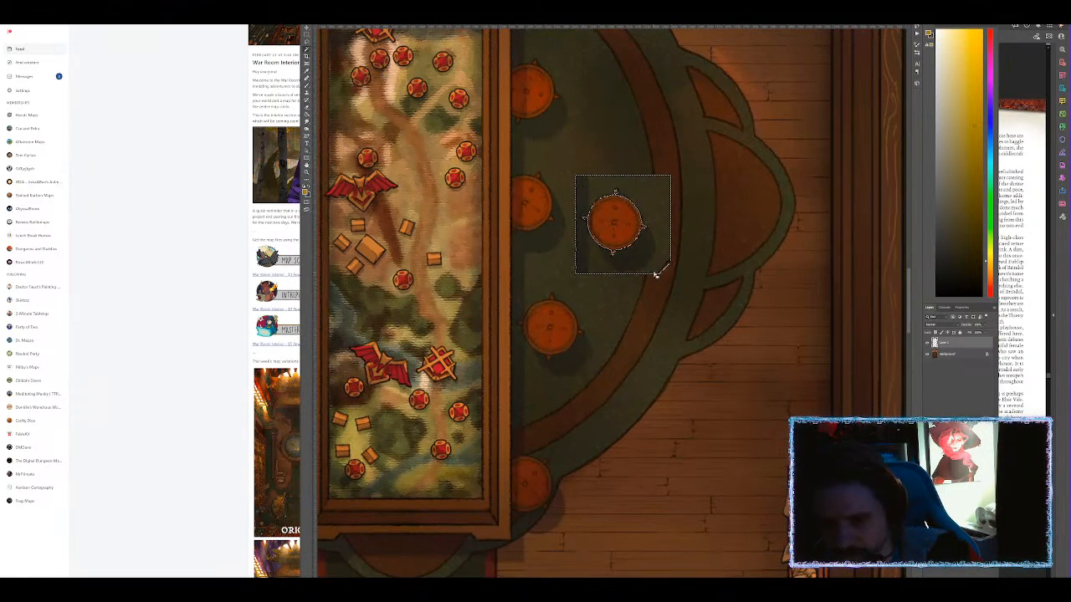
key(Return)
scroll(639, 244, down, 4)
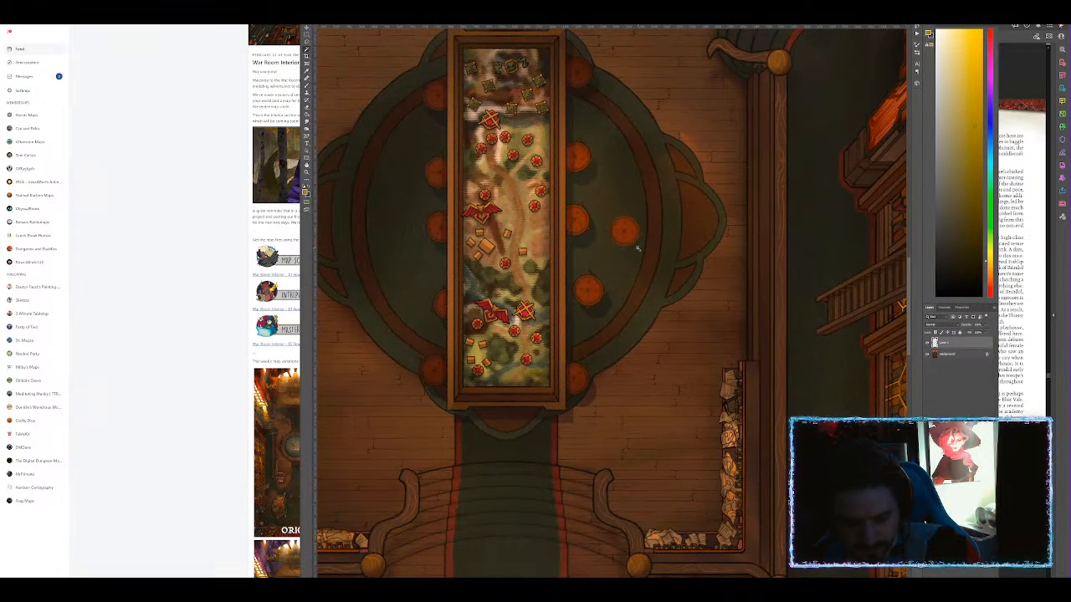
mouse_move(635, 244)
mouse_down()
mouse_move(607, 244)
mouse_move(592, 259)
mouse_move(643, 240)
mouse_up()
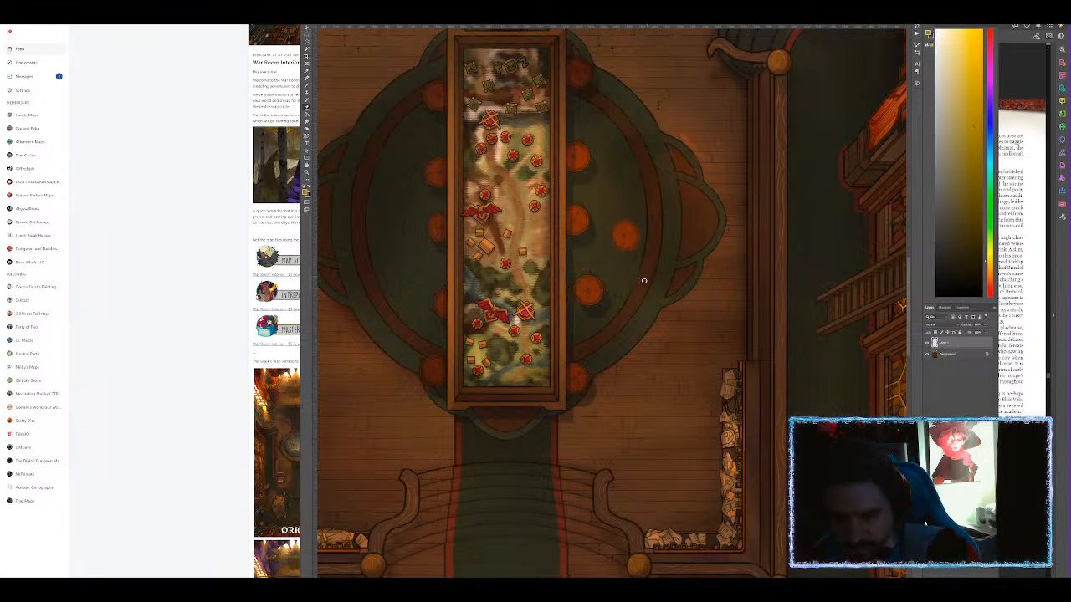
Duplicate the cut-out stool to line both long sides and the lower end of the war table.
drag(634, 245, 435, 146)
drag(434, 146, 436, 70)
scroll(502, 108, up, 3)
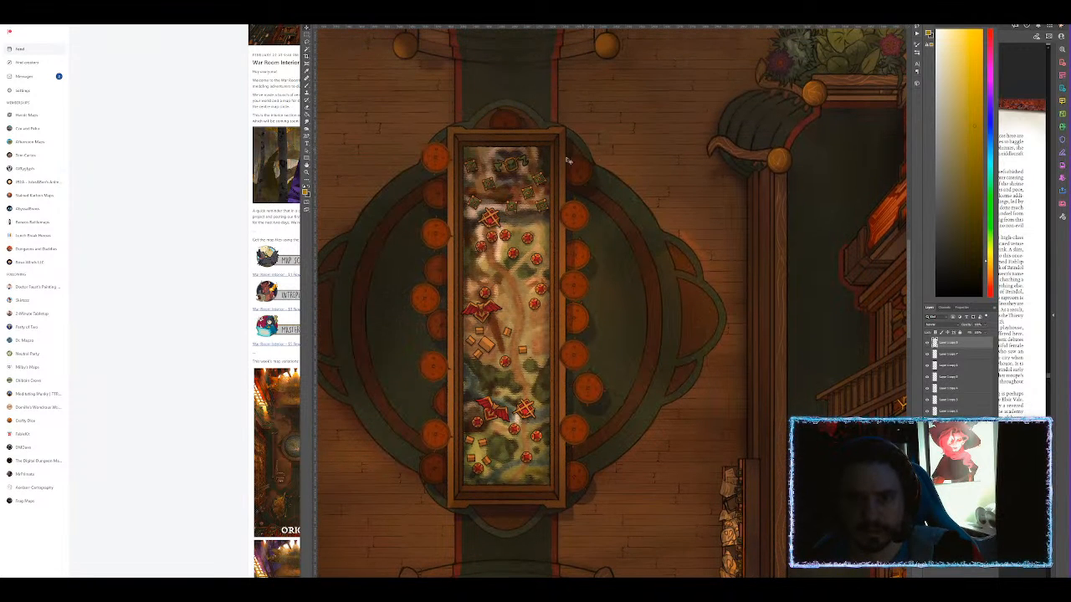
drag(440, 162, 584, 149)
scroll(649, 251, down, 3)
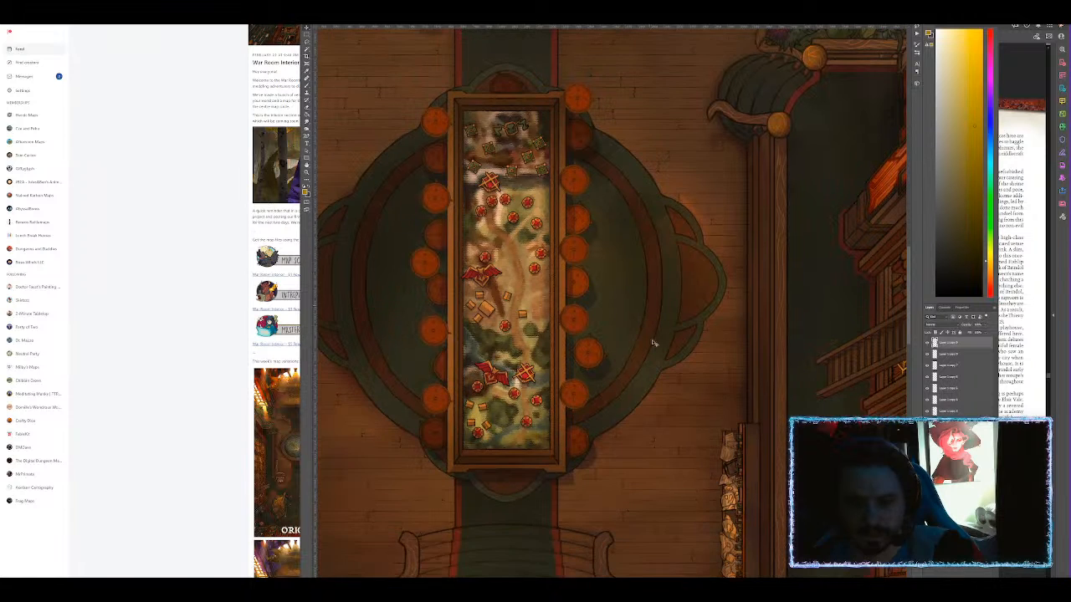
drag(583, 44, 438, 415)
scroll(575, 250, down, 1)
scroll(597, 210, down, 1)
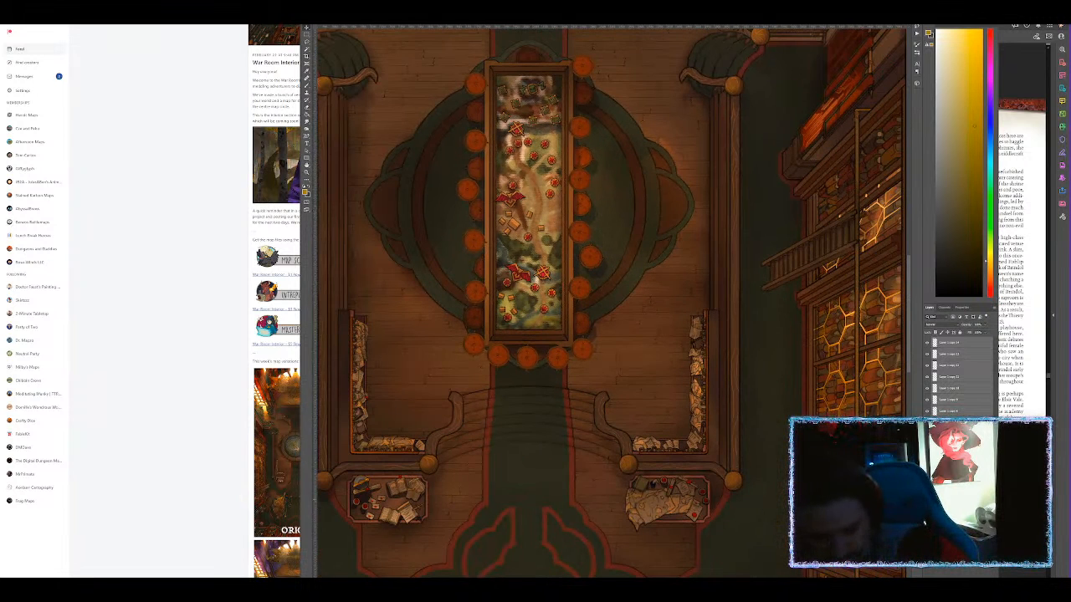
Merge the stool copies into one layer and trim away the parts overlapping the war table.
key(ctrl+e)
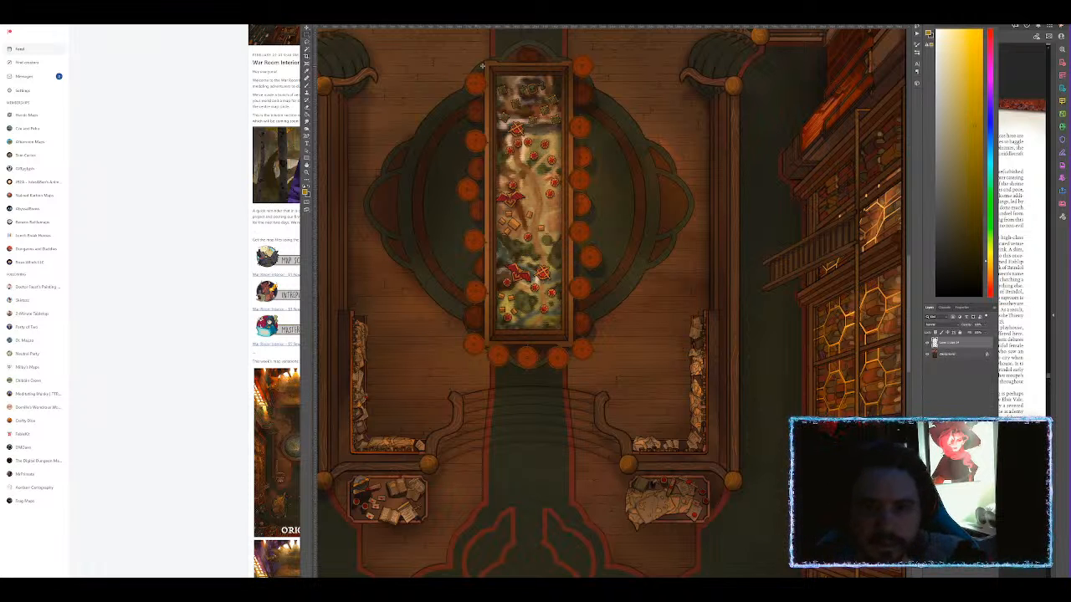
drag(495, 81, 574, 343)
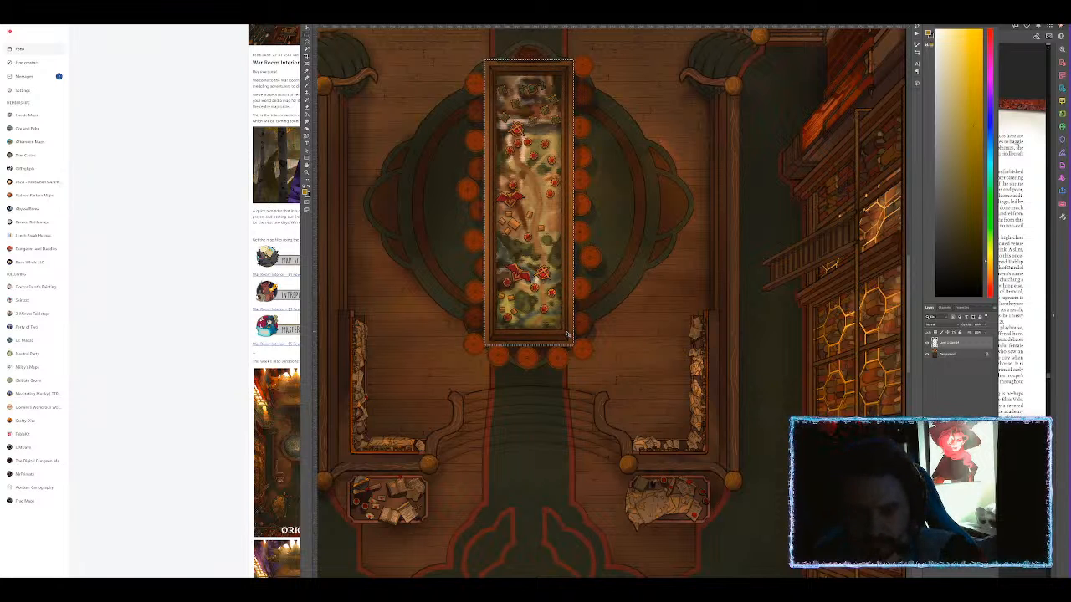
click(640, 291)
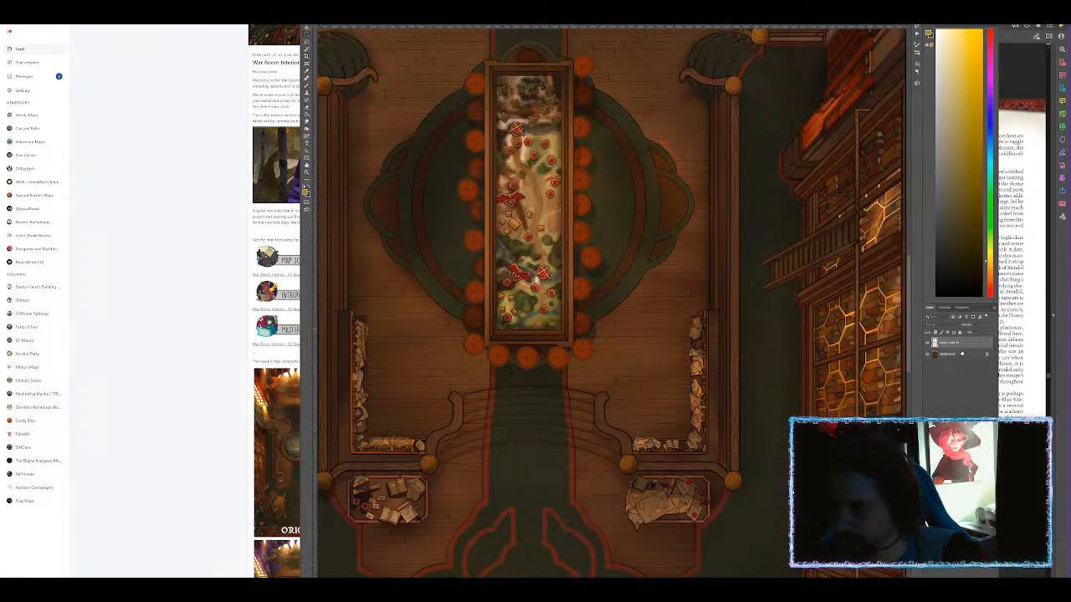
Add a new layer and paint dark shading over the stools along the war table with an enlarged soft brush.
key(ctrl+shift+alt+n)
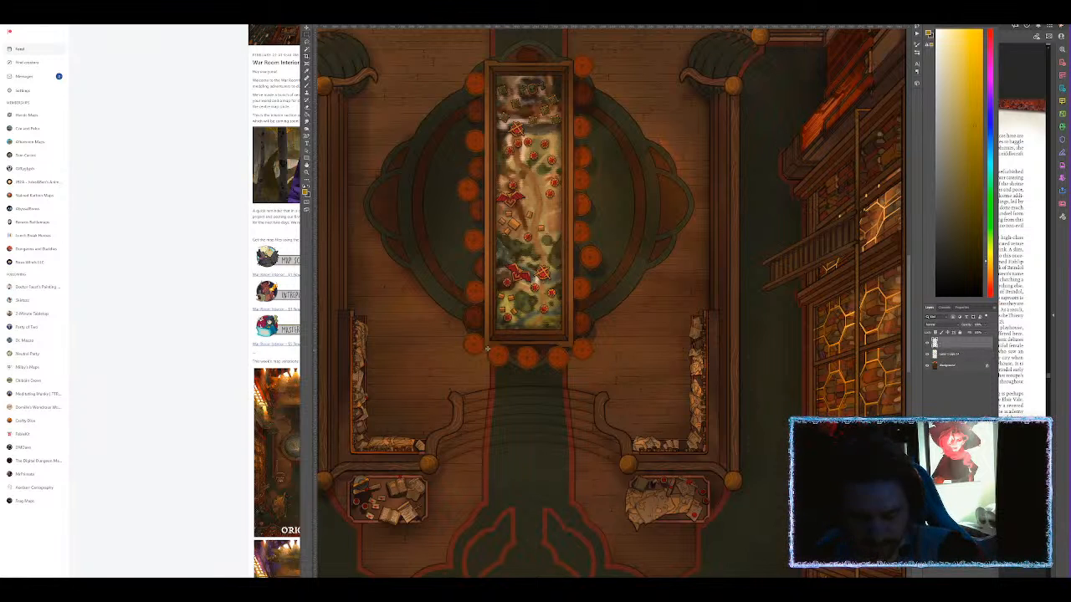
click(481, 225)
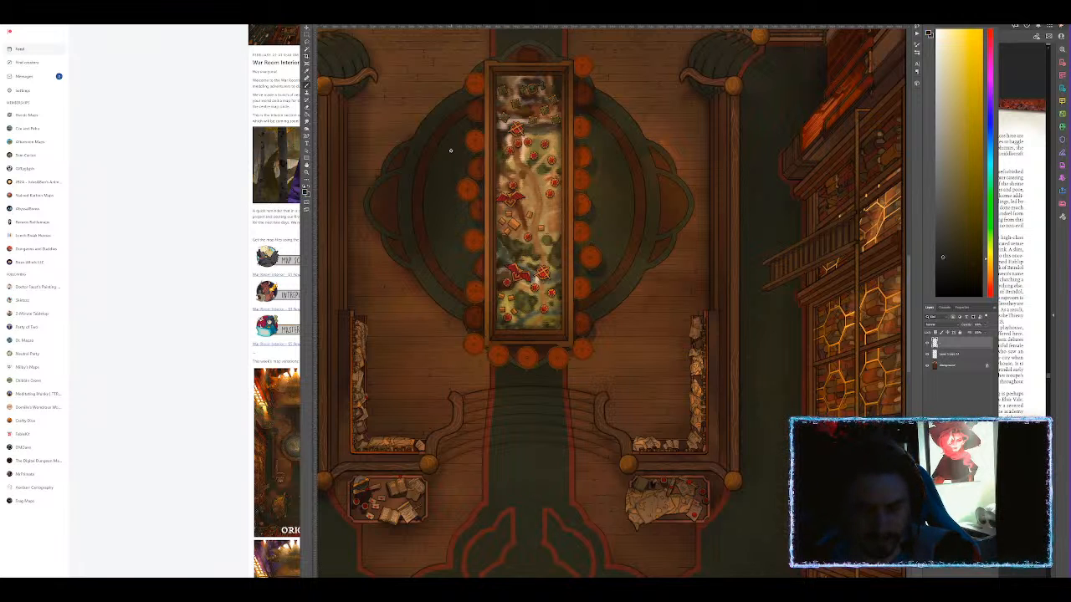
key(])
key(])
key(])
key(])
key(])
key(])
key(])
key(])
key(])
key(])
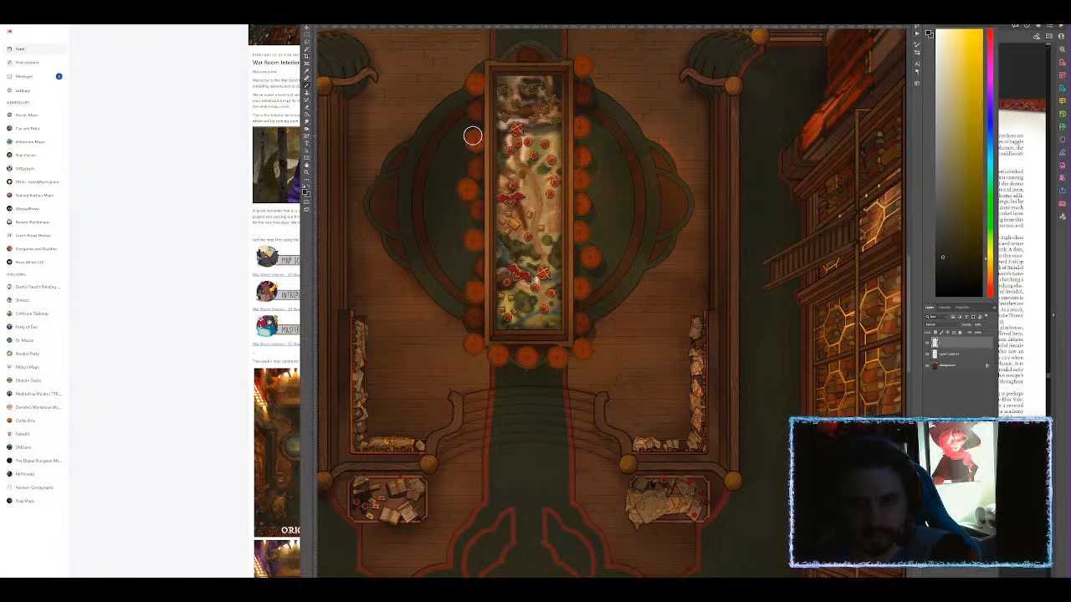
drag(487, 68, 478, 369)
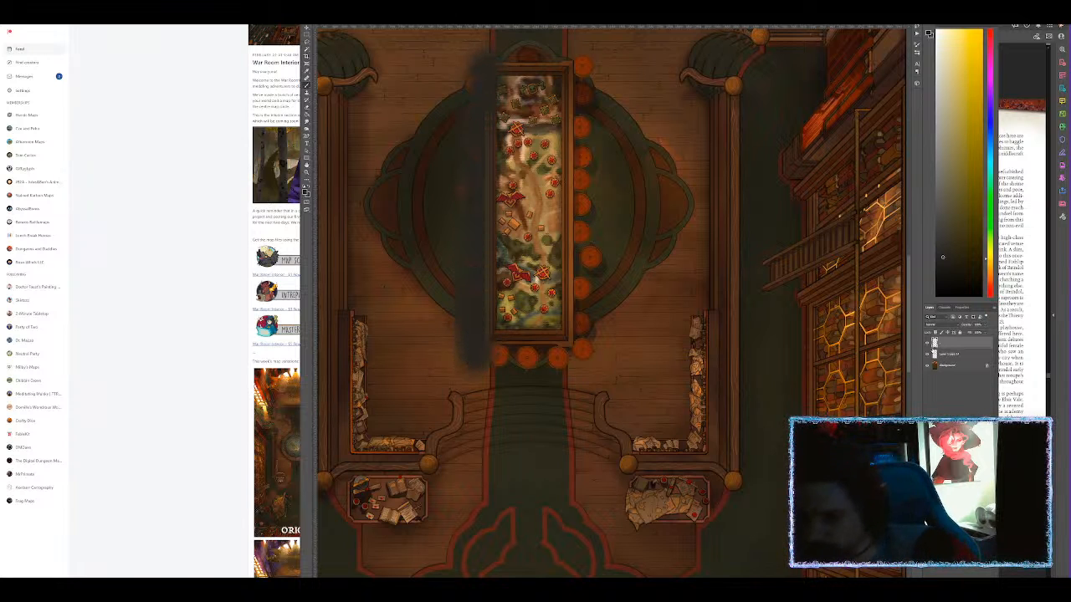
Set the shading layer's blend mode to Soft Light and lower its opacity.
click(942, 325)
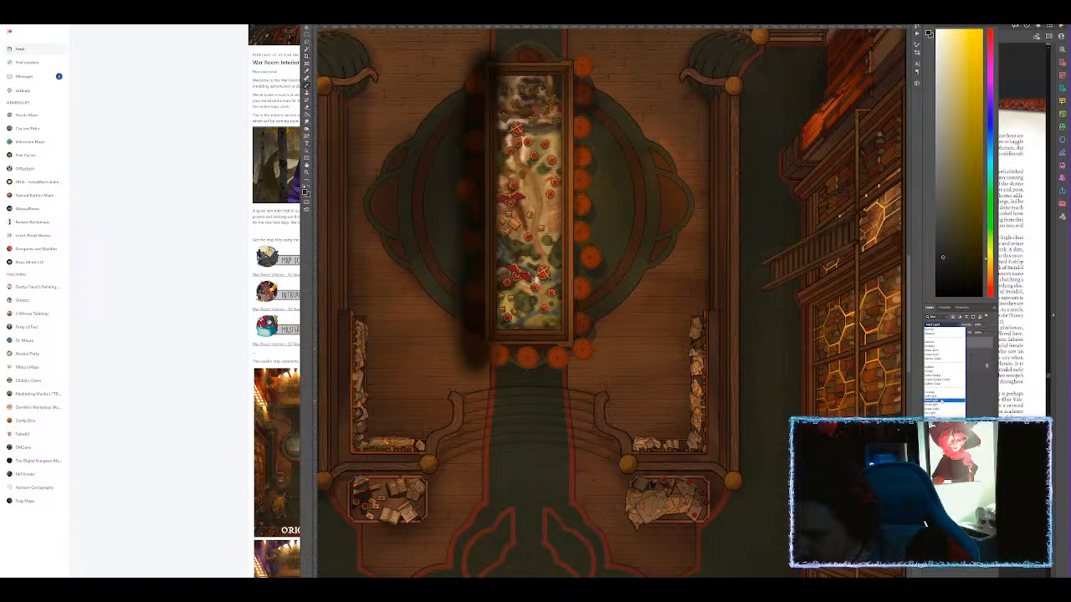
click(937, 394)
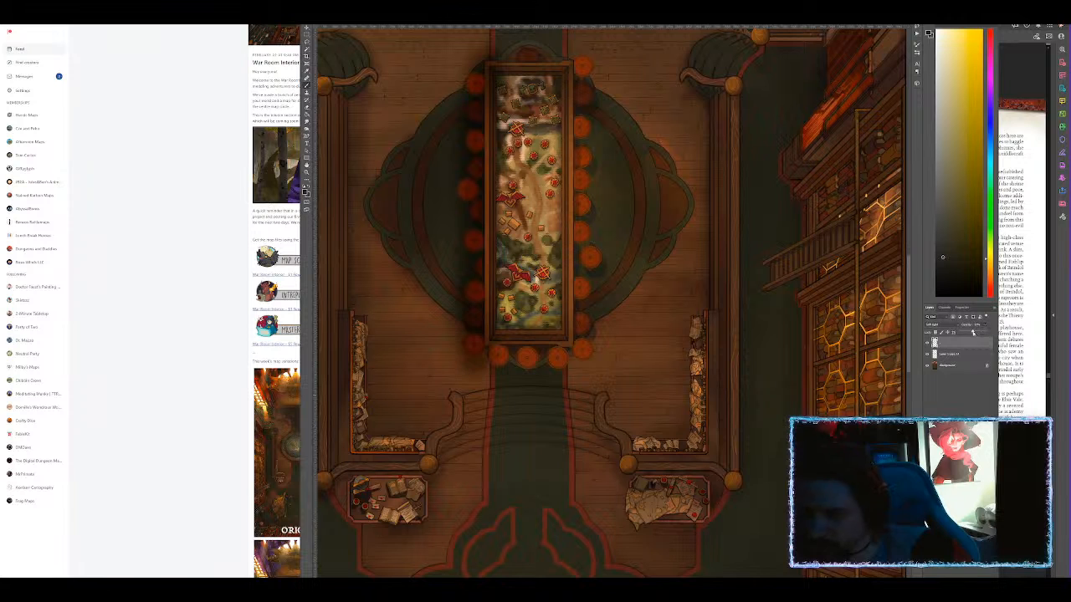
drag(972, 332, 972, 332)
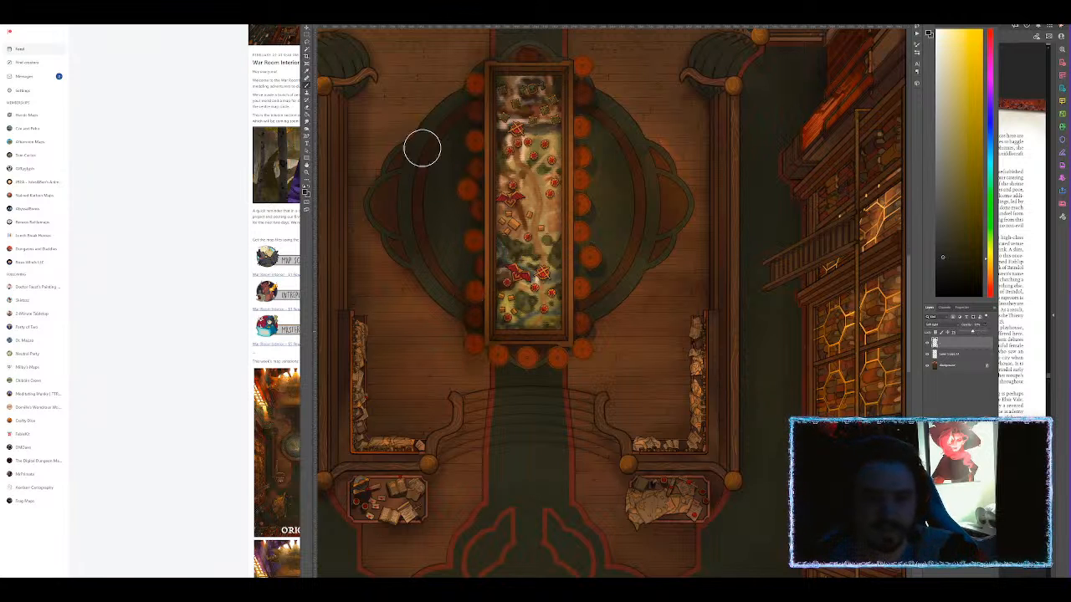
Select the war table's rectangle, clear the shading that falls on it, and deselect.
click(306, 35)
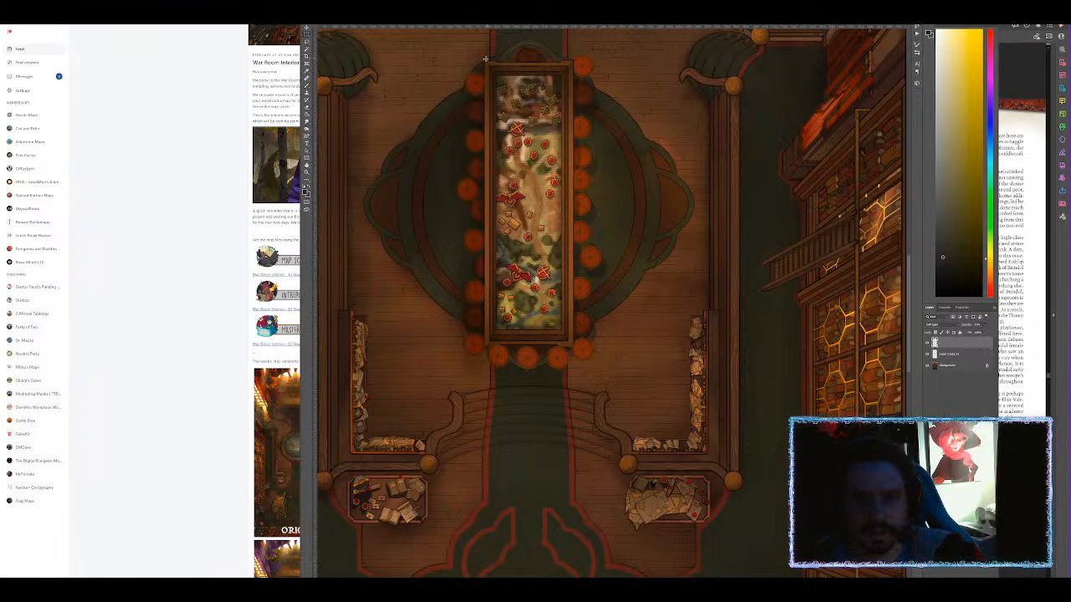
drag(483, 60, 587, 216)
mouse_move(612, 339)
mouse_down()
mouse_move(633, 342)
mouse_move(622, 350)
mouse_up()
key(ctrl+d)
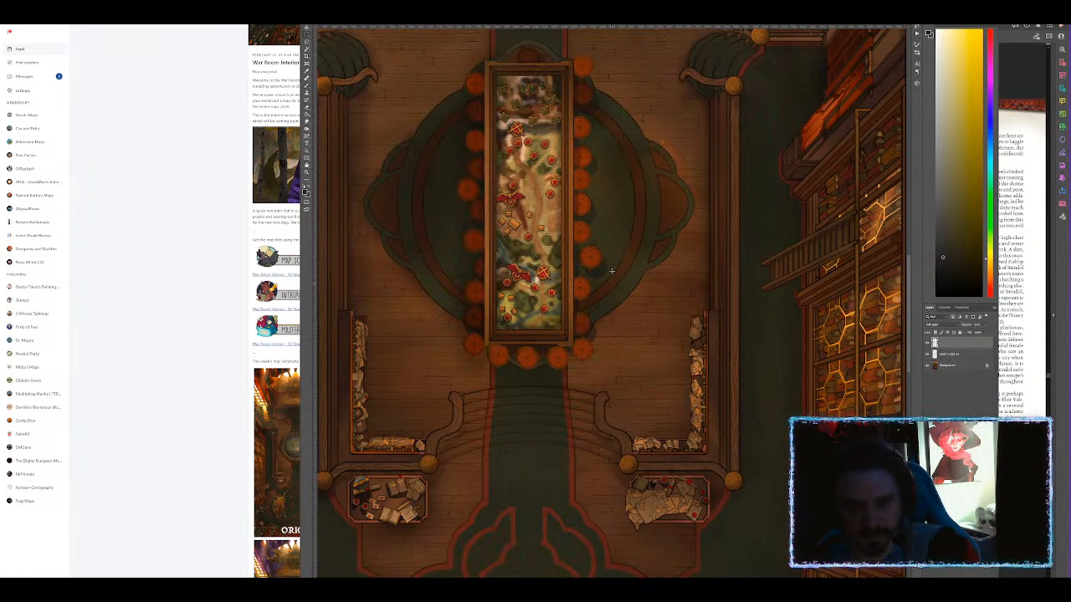
Merge the shading and stool layers into the background of the war room map.
scroll(595, 266, down, 1)
scroll(656, 288, down, 1)
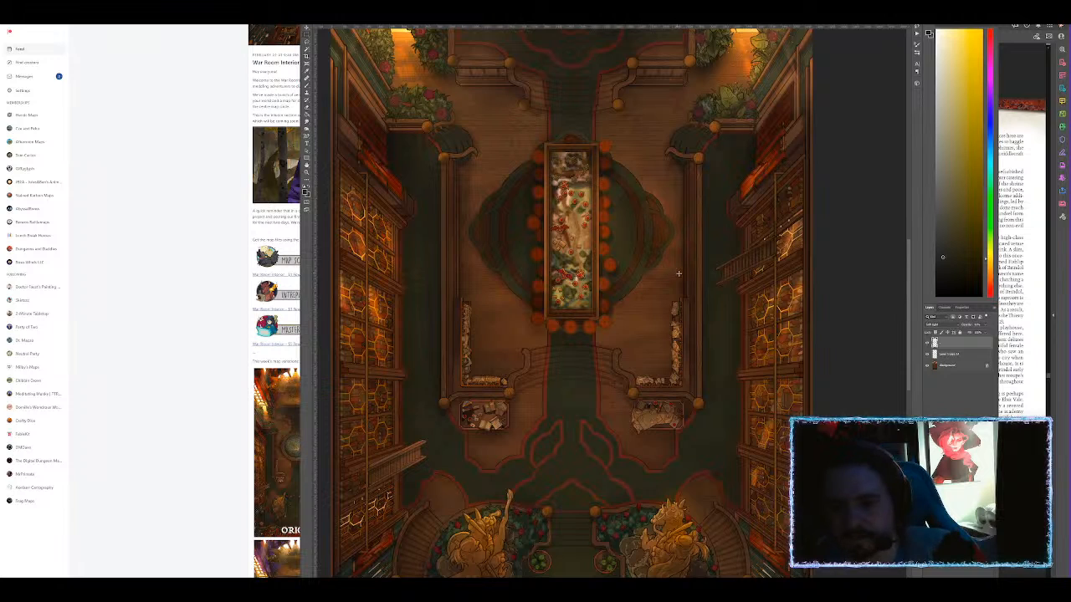
scroll(677, 274, down, 1)
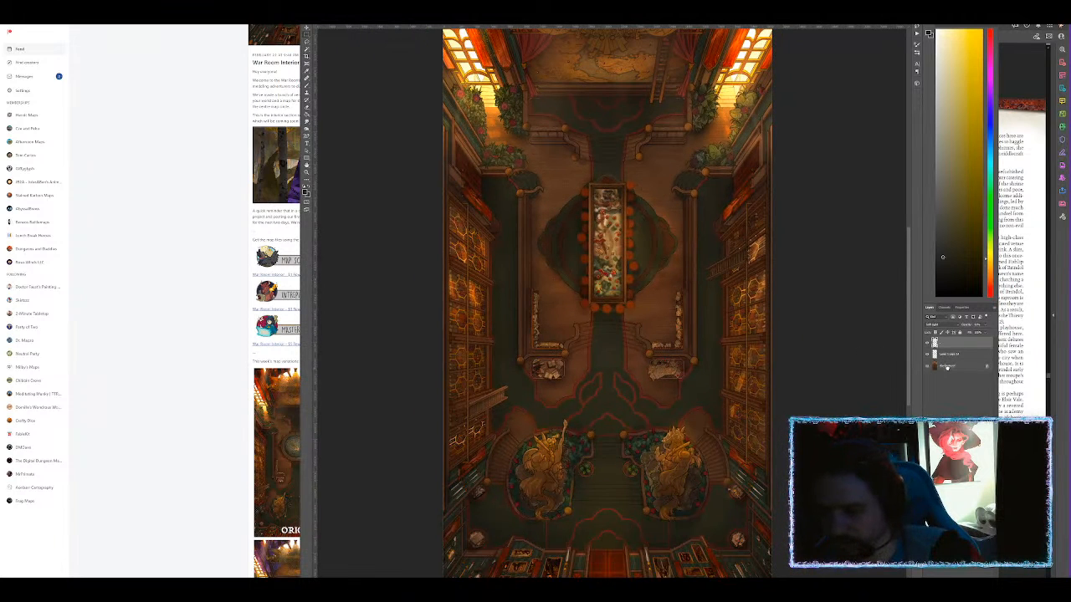
click(947, 369)
key(ctrl+shift+e)
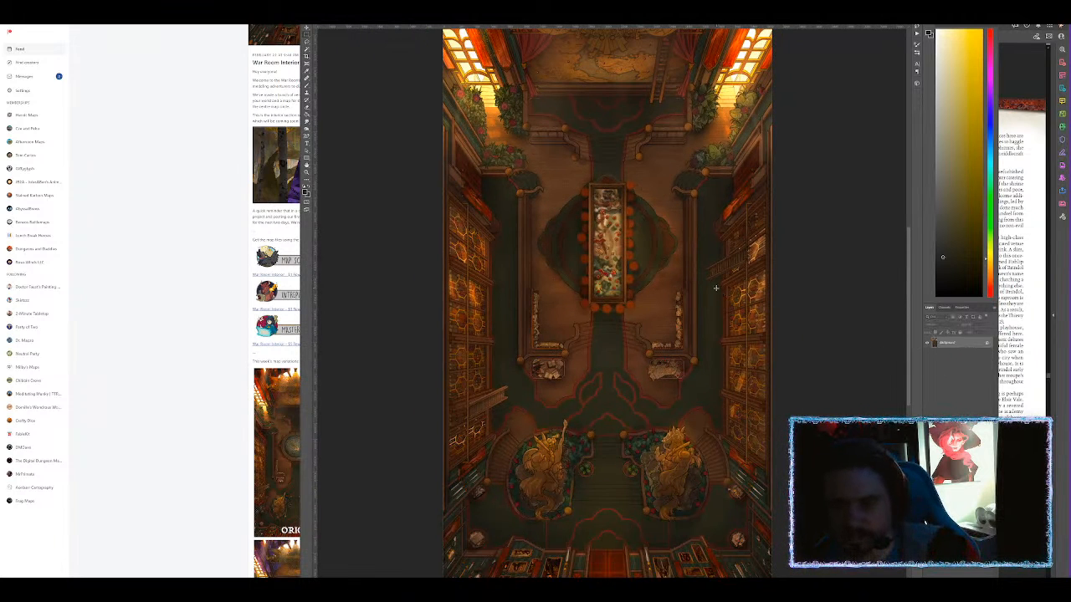
scroll(705, 262, up, 3)
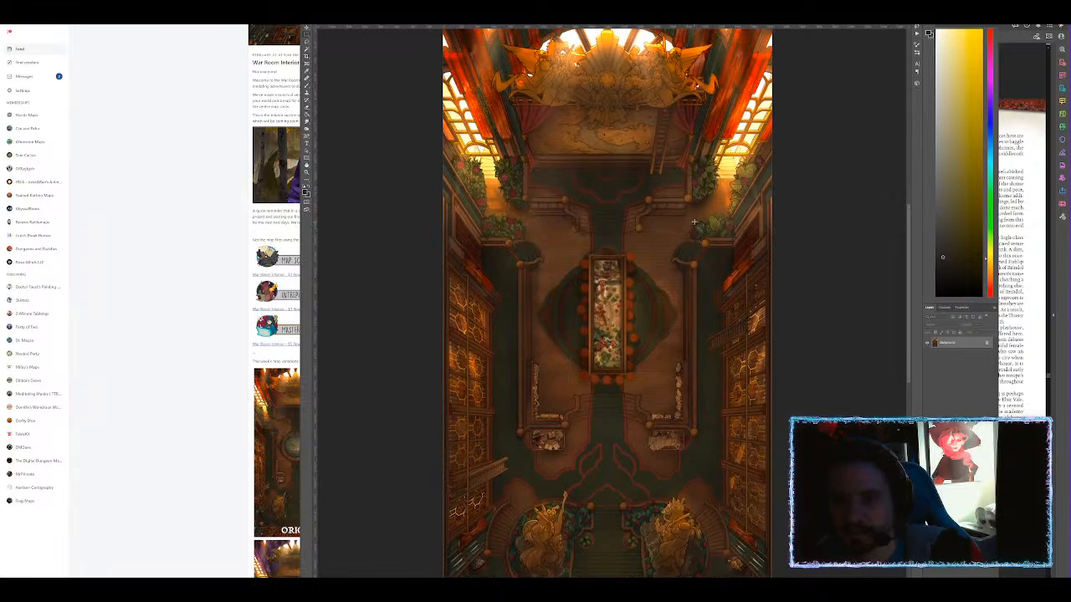
scroll(646, 147, up, 3)
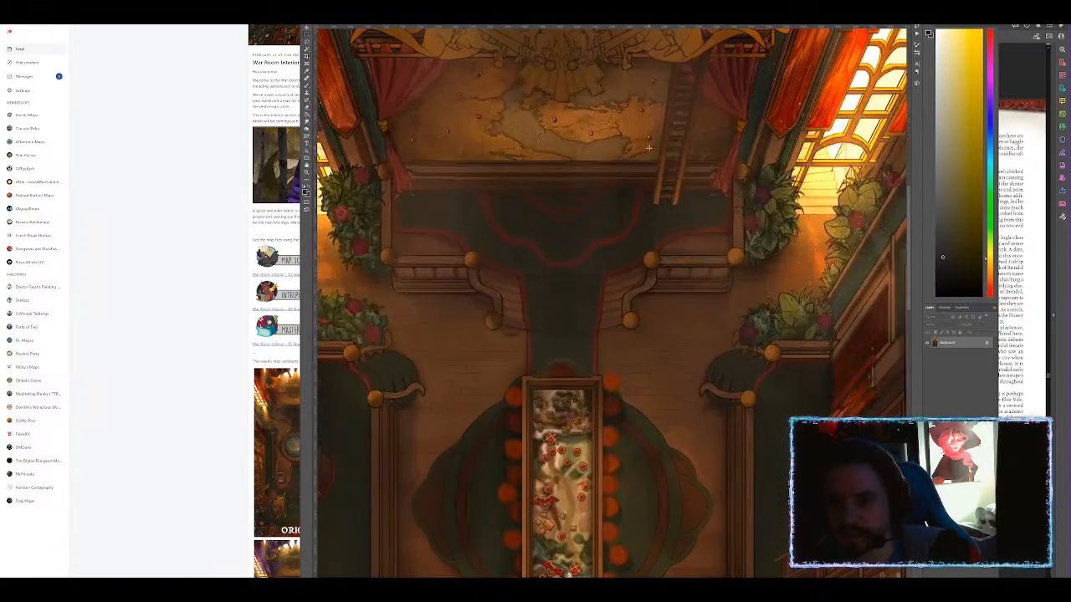
scroll(639, 159, down, 2)
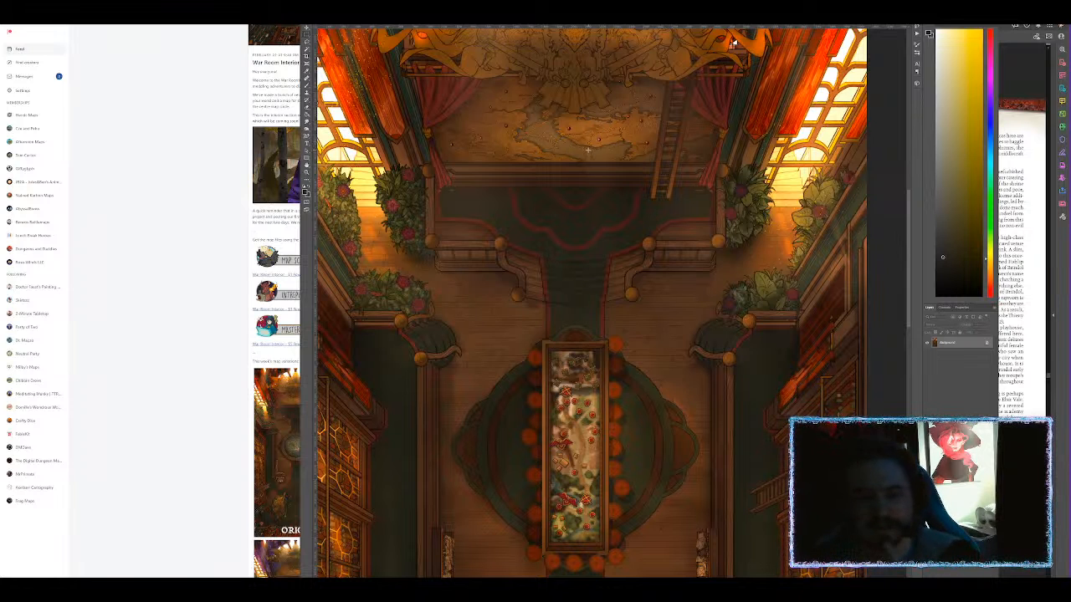
Switch to Foundry VTT, open the region map tile's settings, and load its source image in the web browser.
key(alt+Tab)
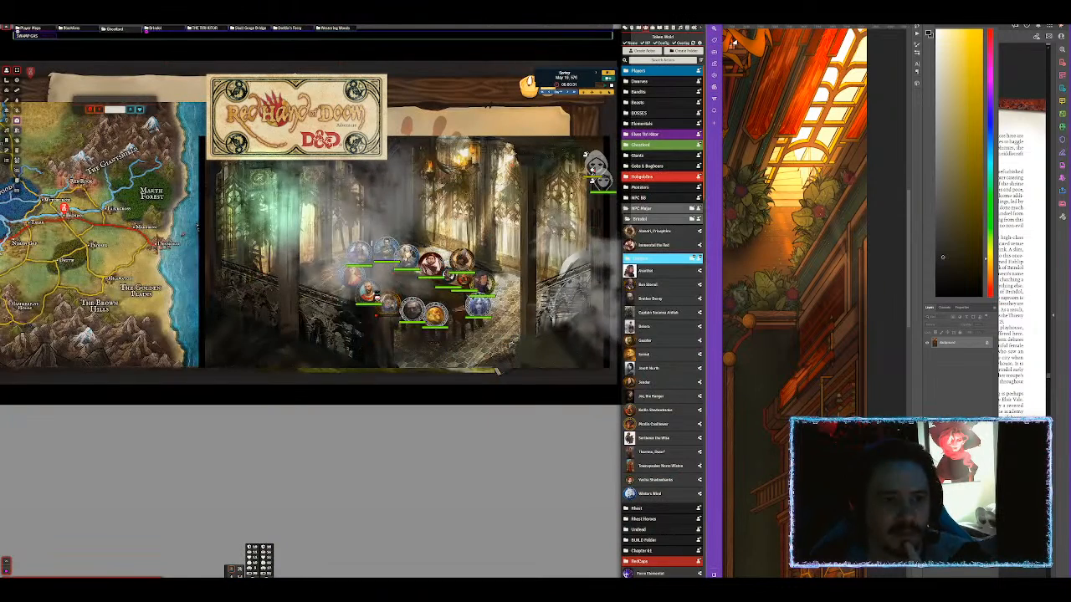
double_click(125, 251)
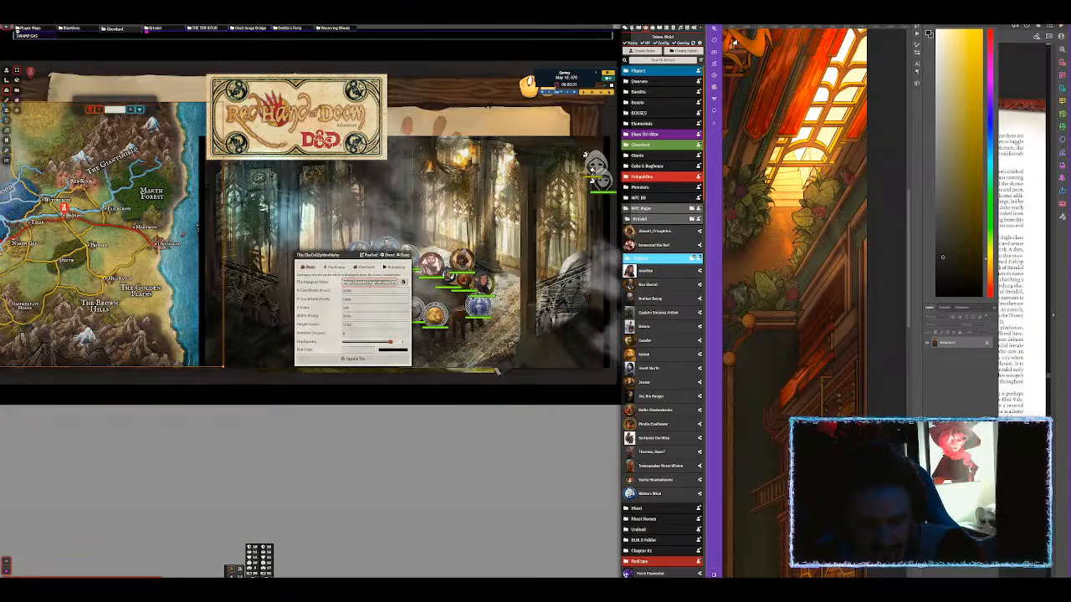
key(alt+Tab)
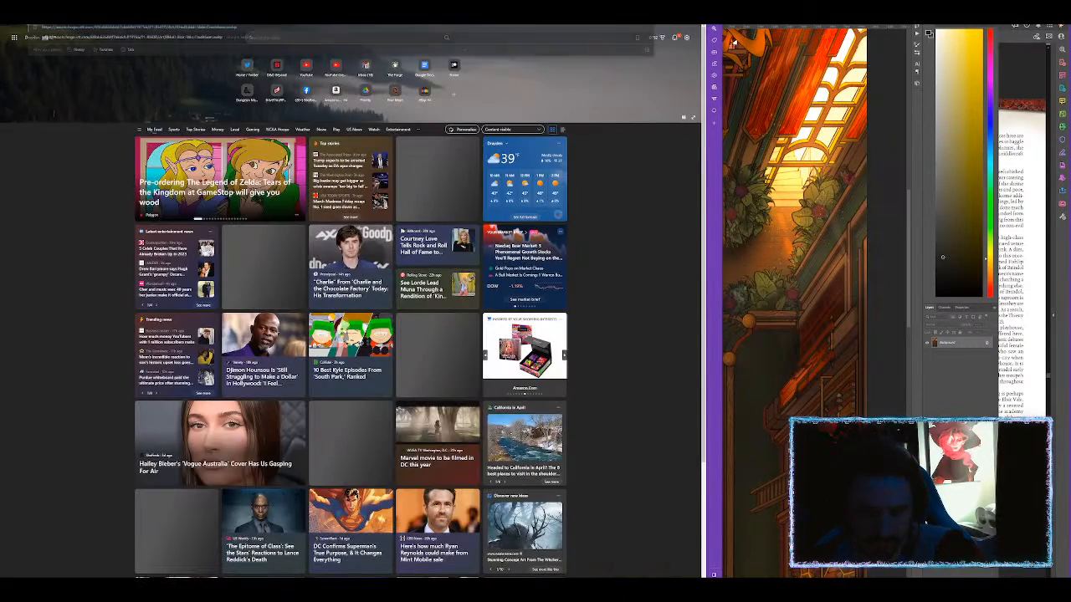
key(alt+Tab)
Try to copy the region map image from the browser into the war room document in Photoshop, and undo the paste.
right_click(440, 139)
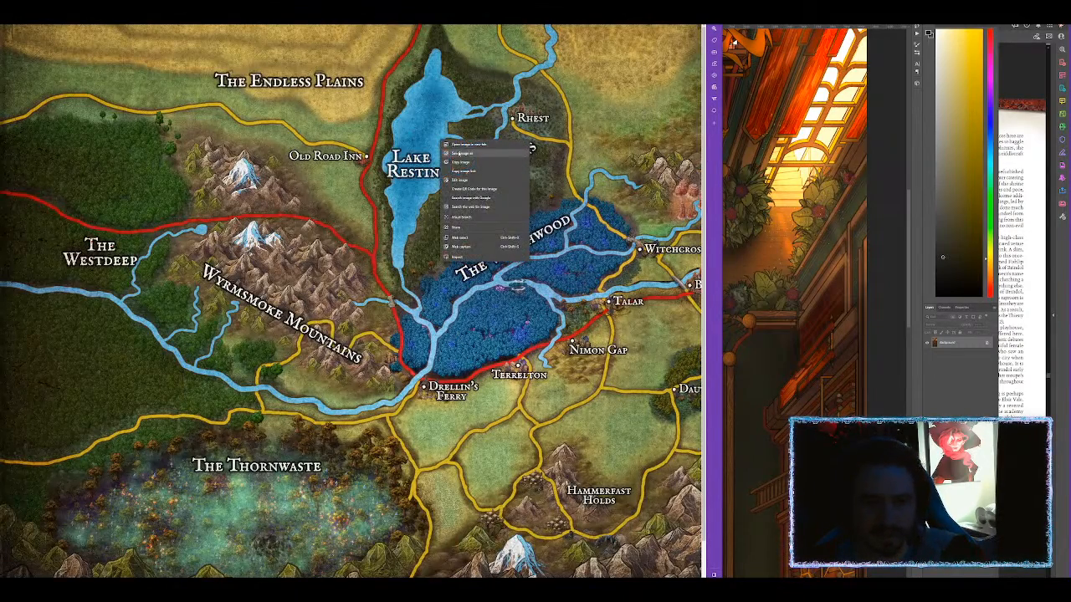
click(762, 150)
key(ctrl+v)
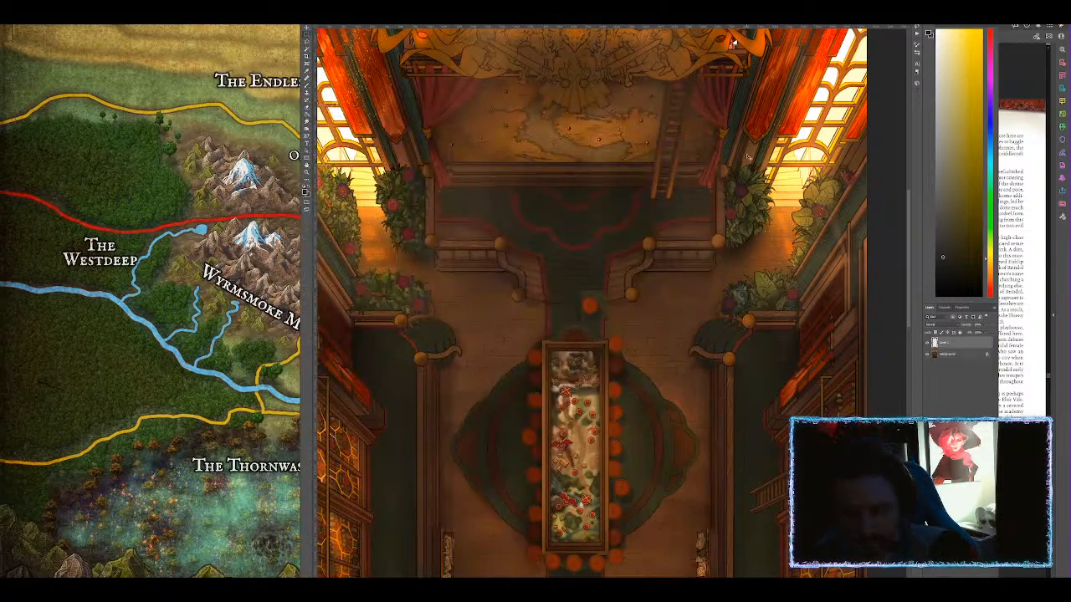
key(ctrl+z)
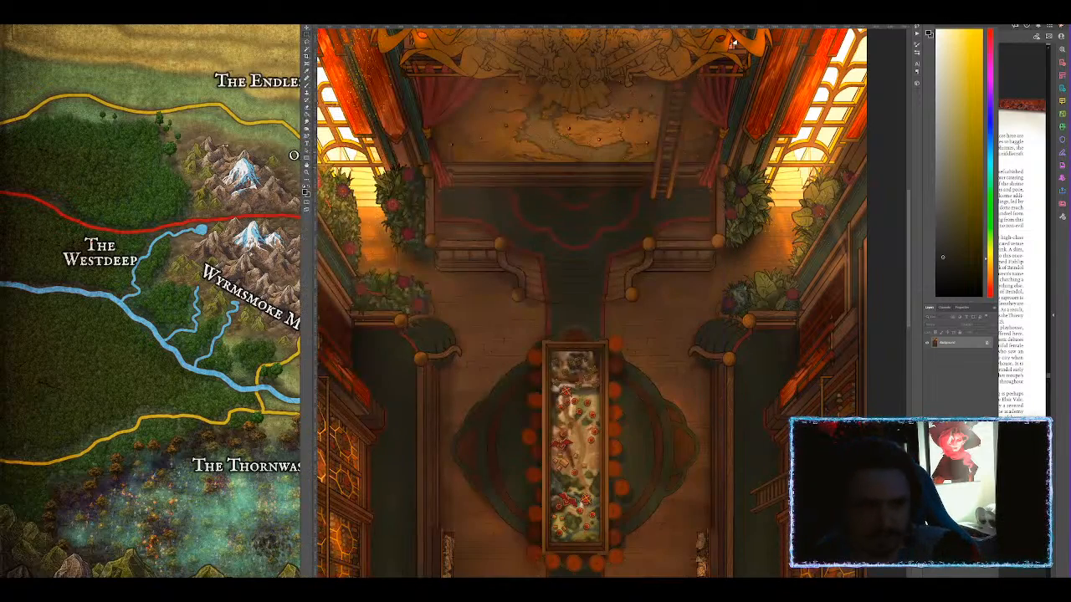
Save the region map image from the browser and open the downloaded file in Photoshop.
right_click(222, 145)
click(255, 163)
key(Return)
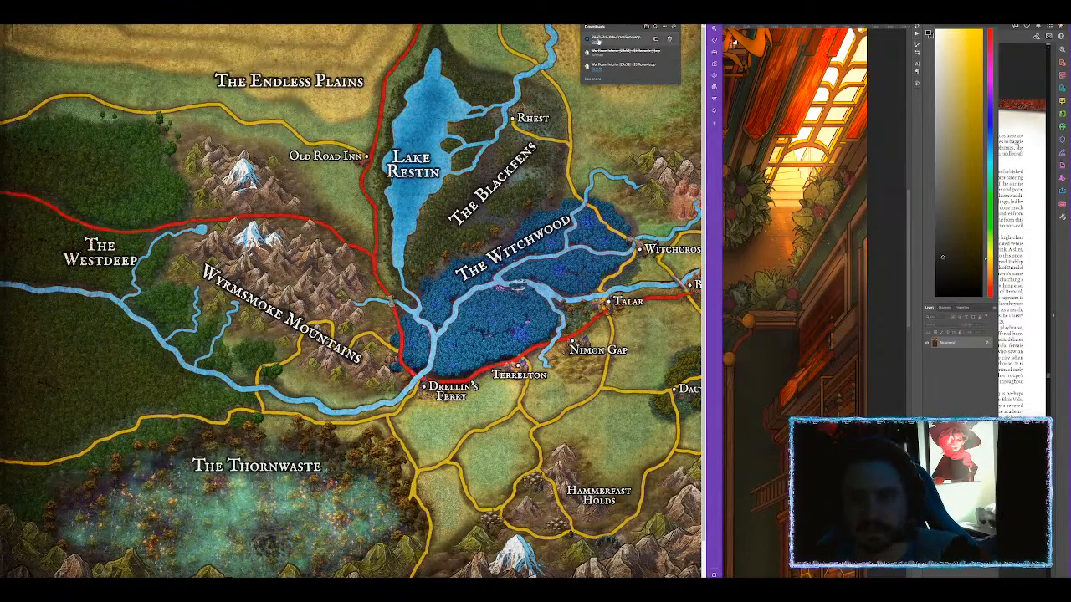
click(603, 42)
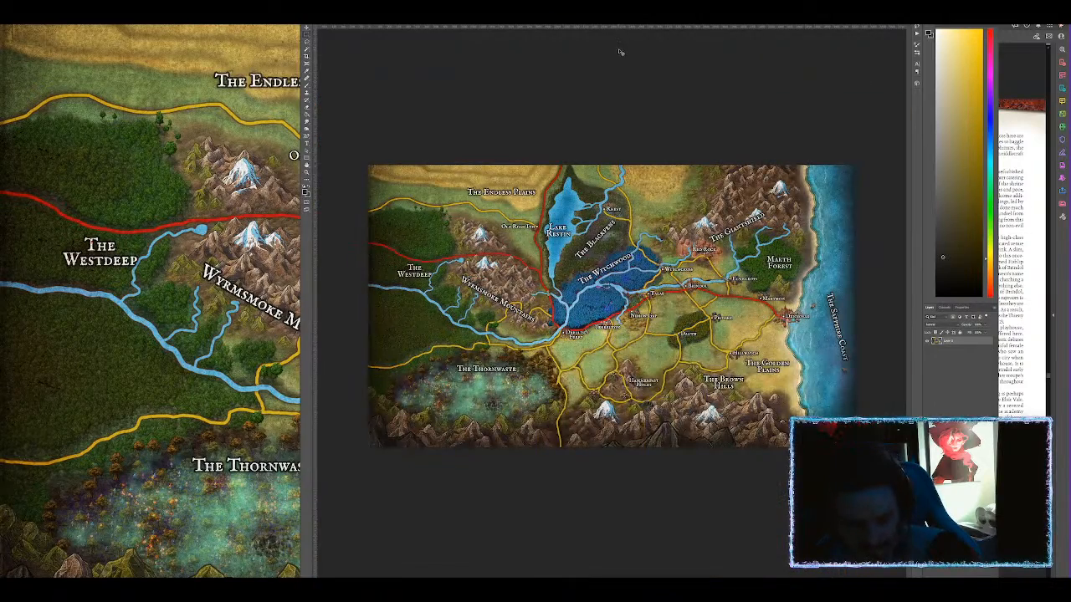
Paste the region map into the war room document, scale it to about half size, and place it over the wall map.
key(ctrl+Tab)
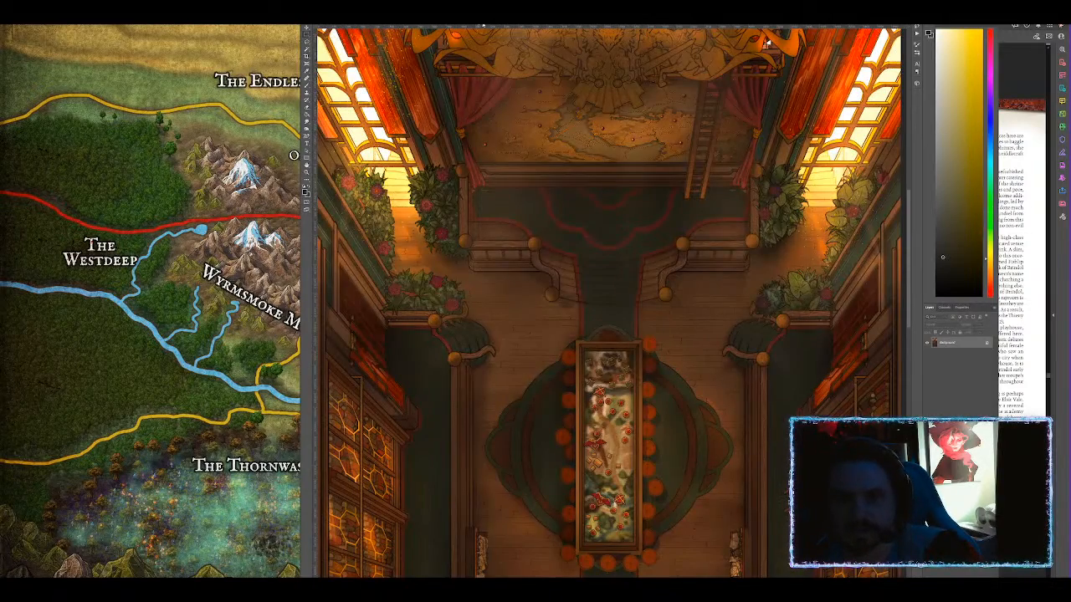
key(ctrl+v)
scroll(571, 153, down, 2)
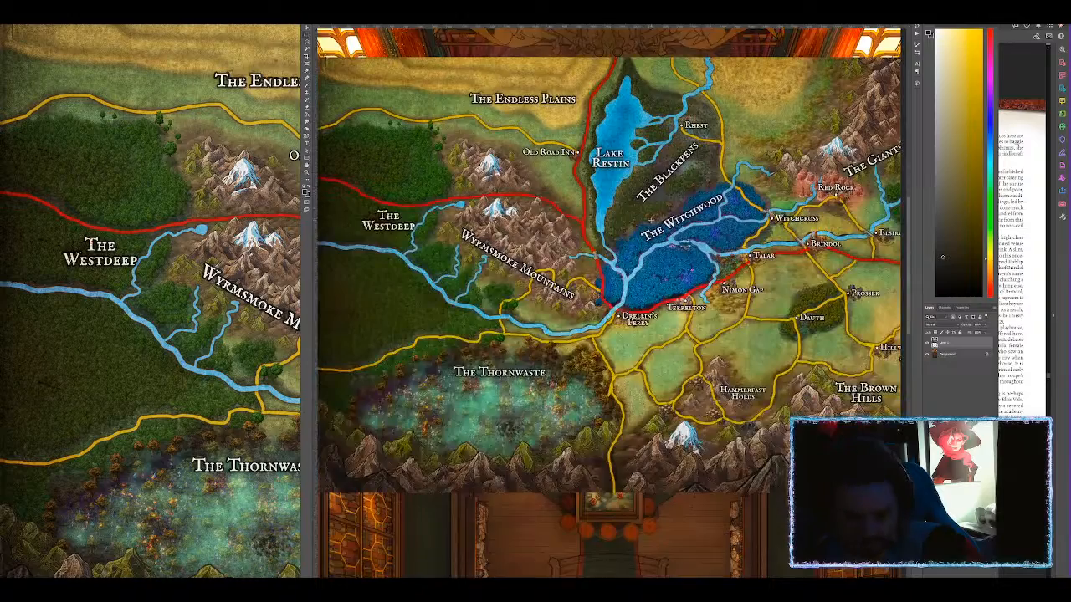
key(ctrl+minus)
key(ctrl+t)
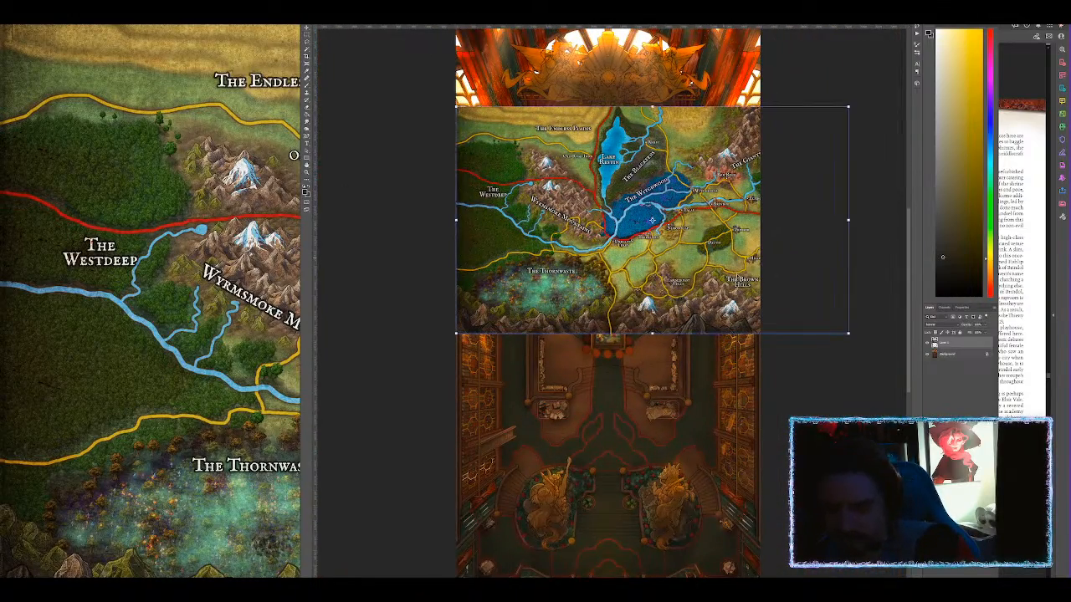
drag(847, 333, 651, 219)
drag(601, 153, 641, 143)
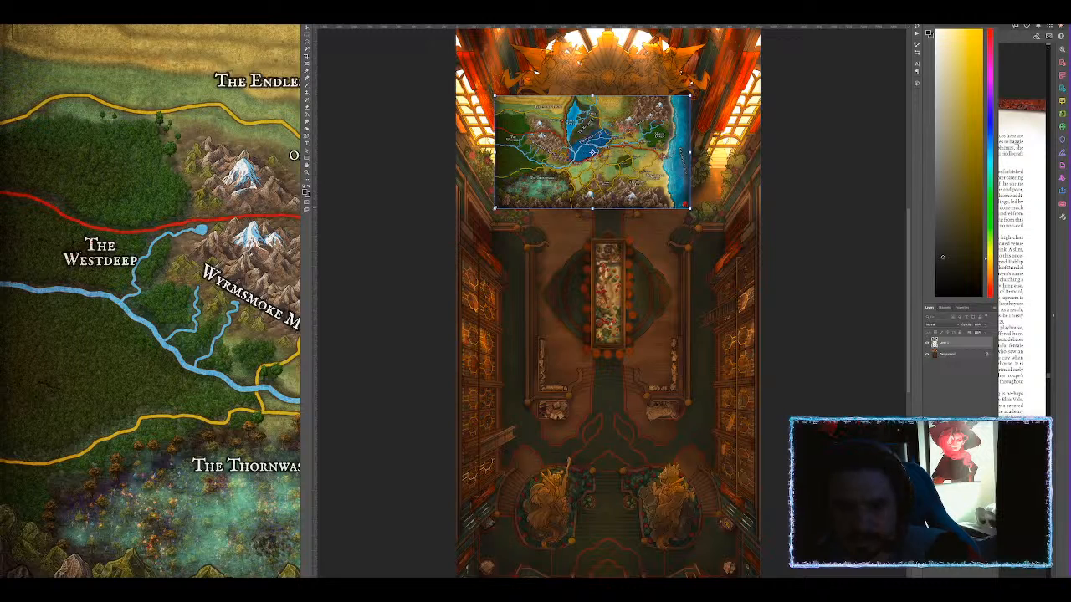
drag(494, 208, 500, 205)
key(Return)
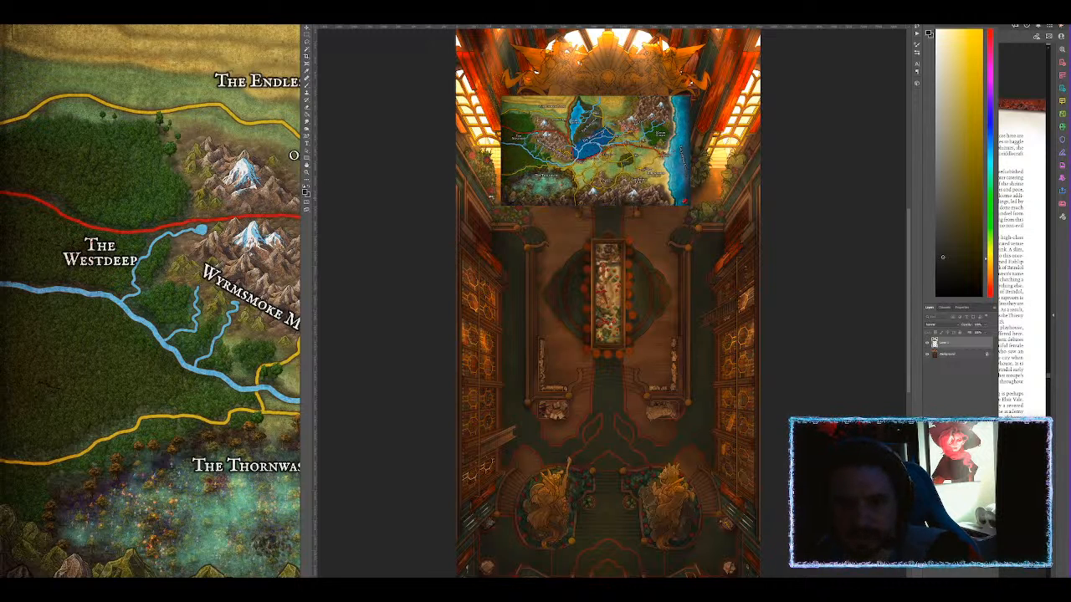
Cut away the western strip of the pasted region map, up to the wall map's edge, and deselect.
drag(471, 82, 511, 142)
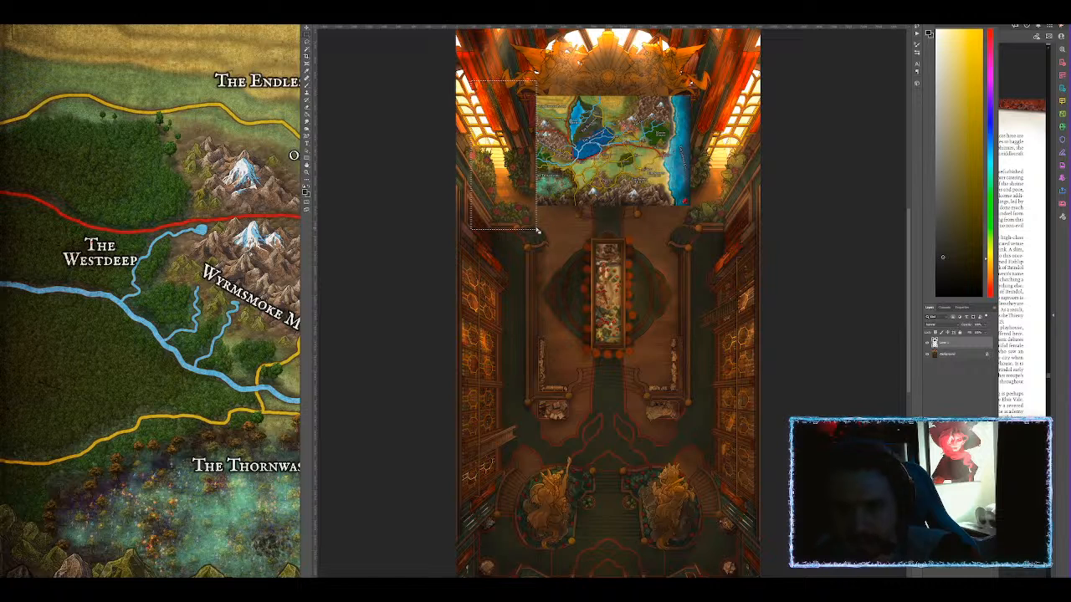
key(ctrl+z)
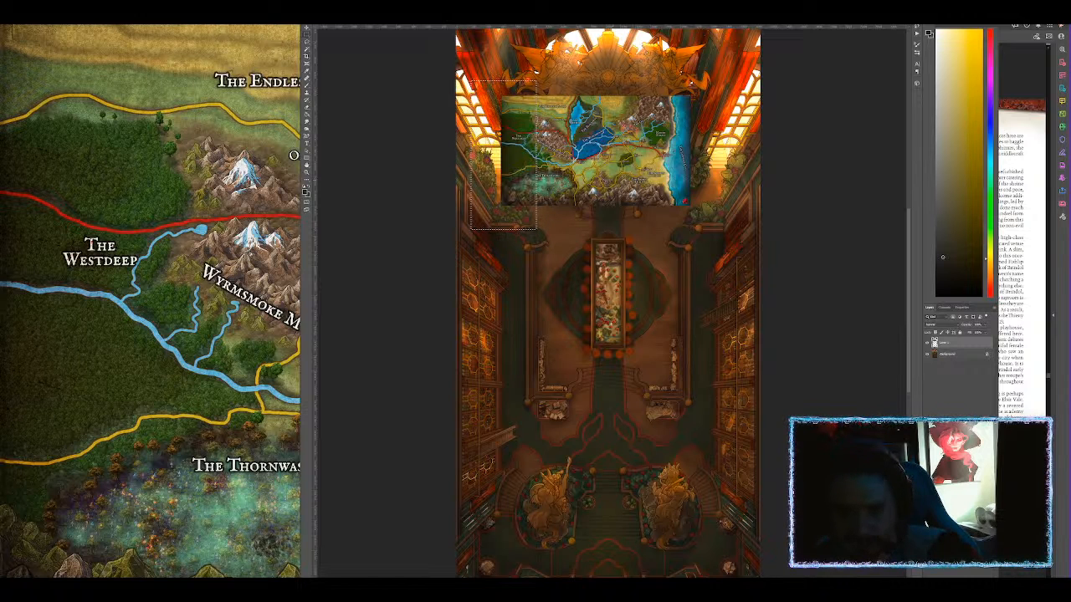
drag(470, 60, 535, 233)
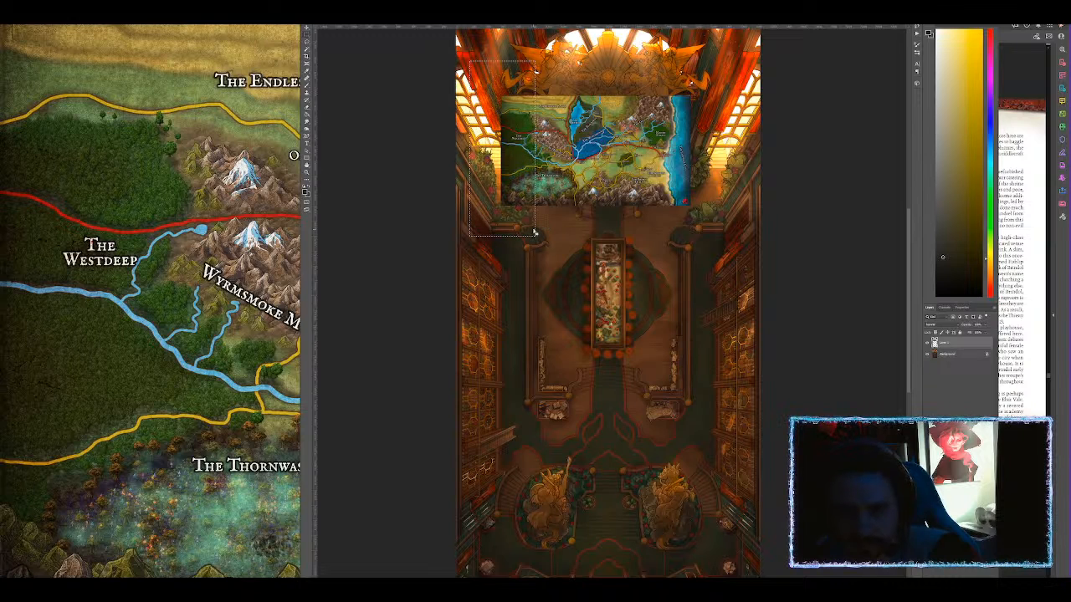
key(Delete)
key(ctrl+d)
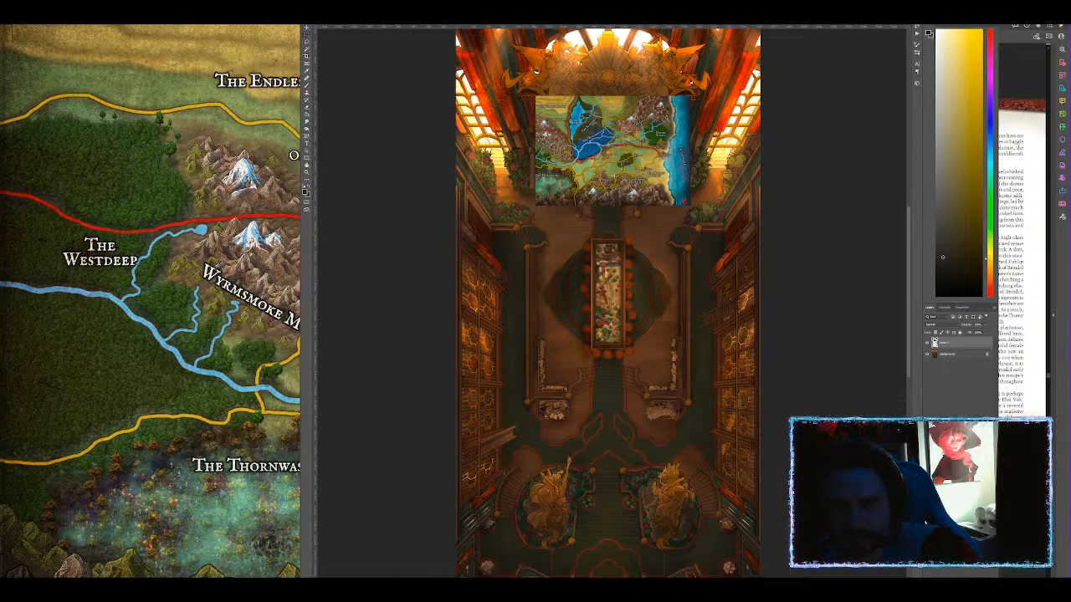
Transform the trimmed region map, aligning it with the wall map's upper corner and enlarging it to the wall map's full width.
key(ctrl+plus)
key(ctrl+t)
mouse_move(536, 93)
mouse_down()
mouse_move(560, 155)
mouse_move(522, 98)
mouse_up()
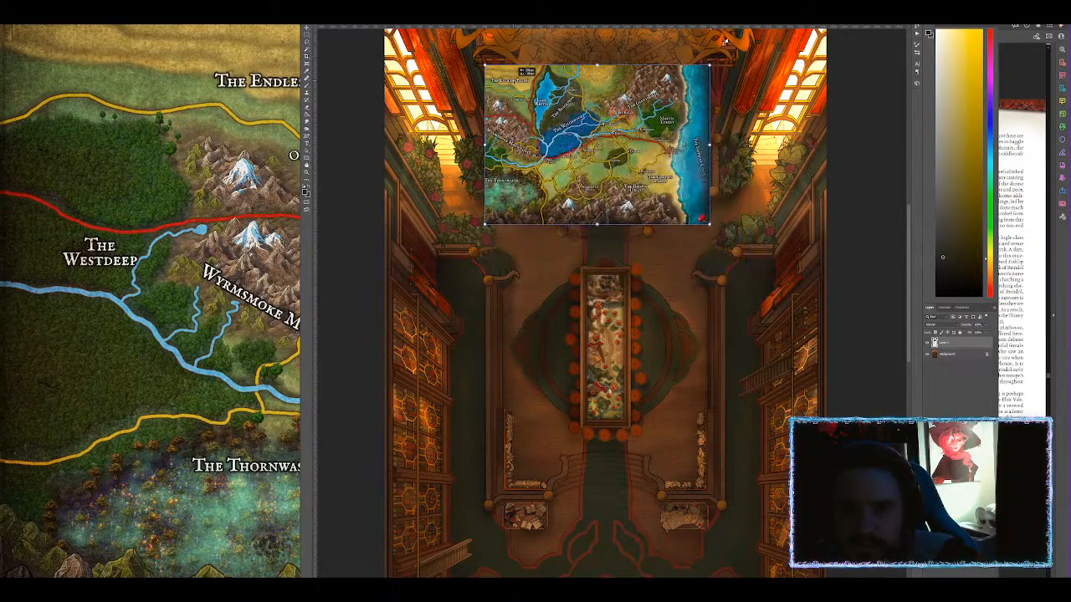
drag(709, 225, 725, 236)
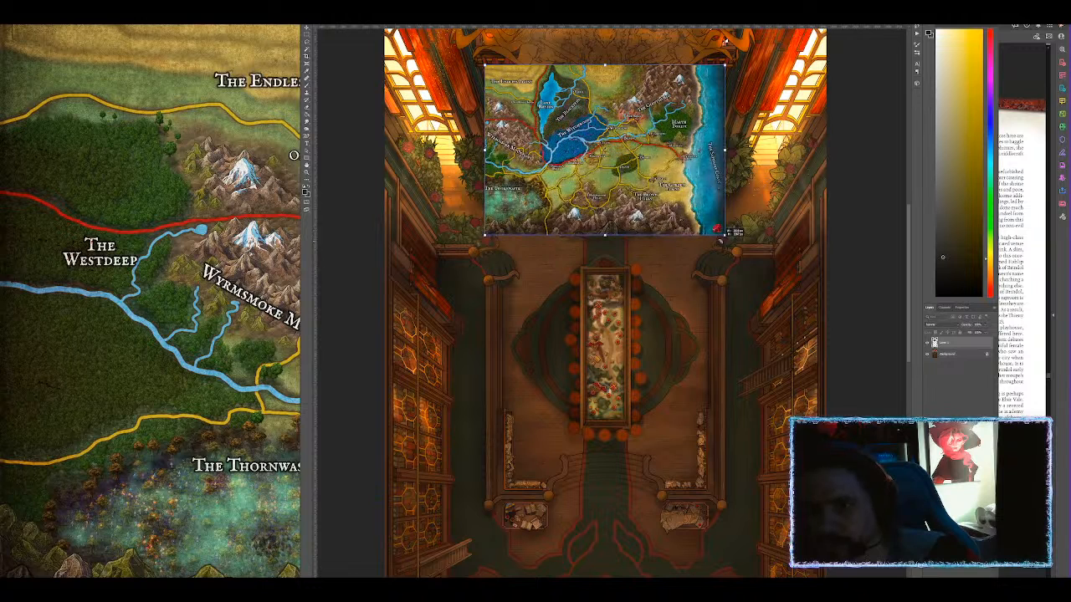
Try to distort the region map by raising its two lower corners, and undo the changes.
right_click(650, 170)
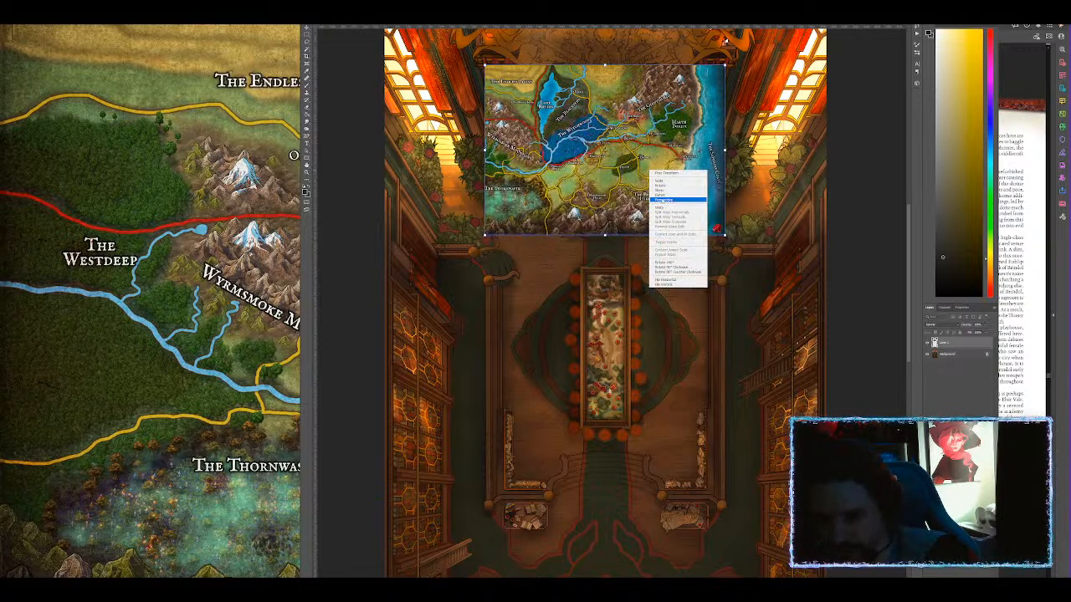
click(665, 194)
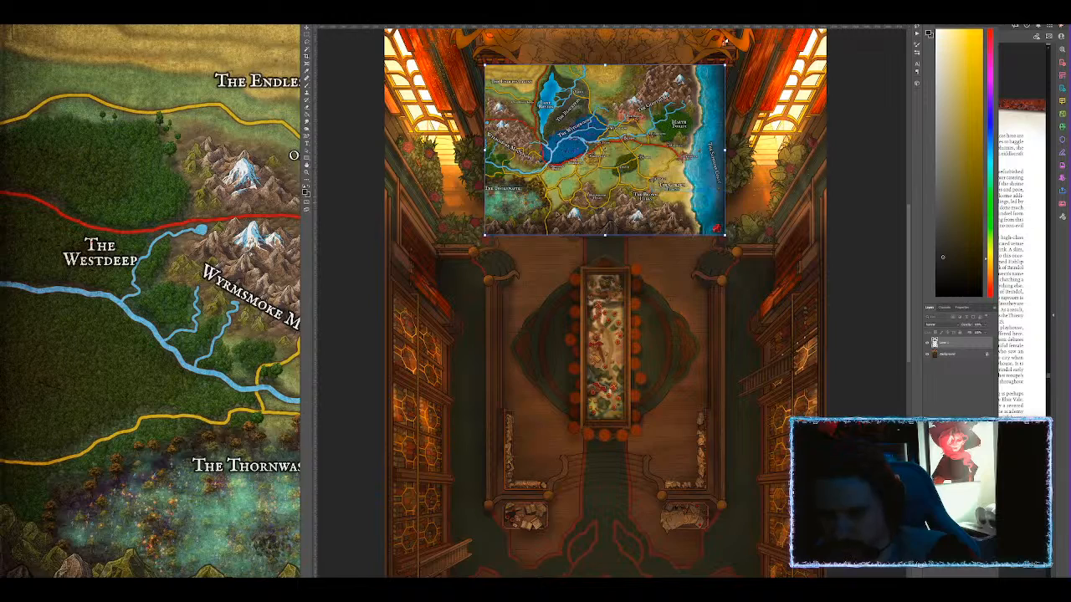
drag(485, 235, 485, 142)
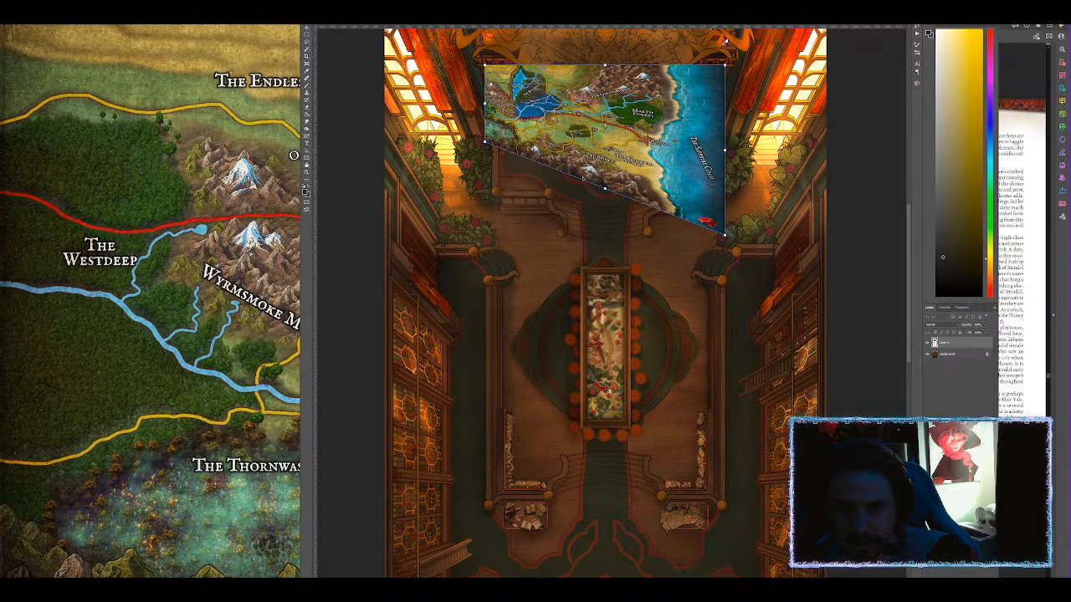
drag(726, 236, 724, 139)
key(ctrl+z)
key(ctrl+z)
key(ctrl+z)
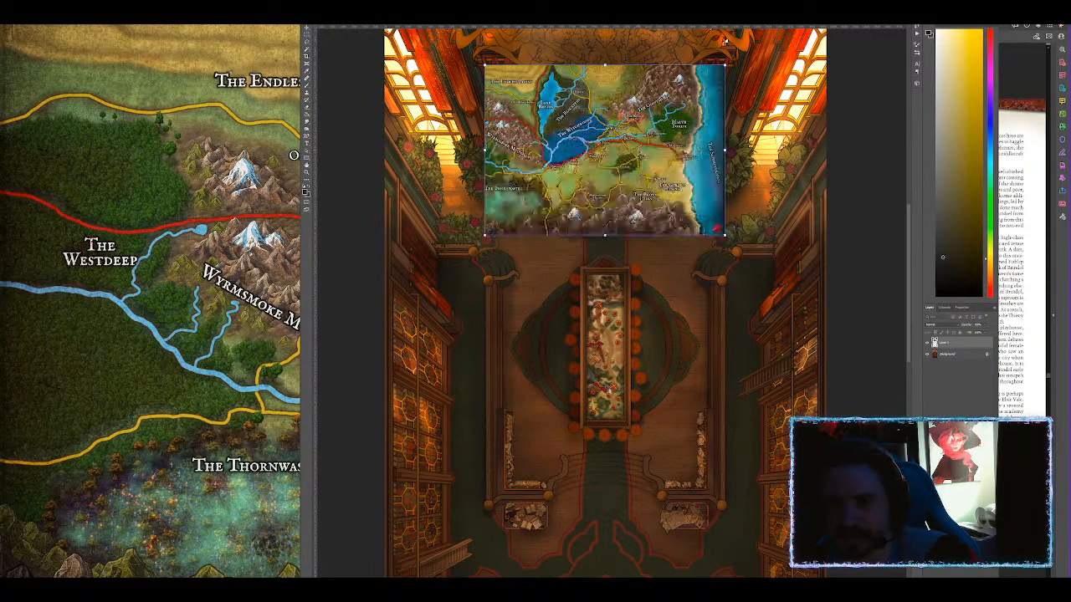
Try another transform mode on the region map's lower corners, and undo each adjustment.
right_click(628, 153)
click(655, 178)
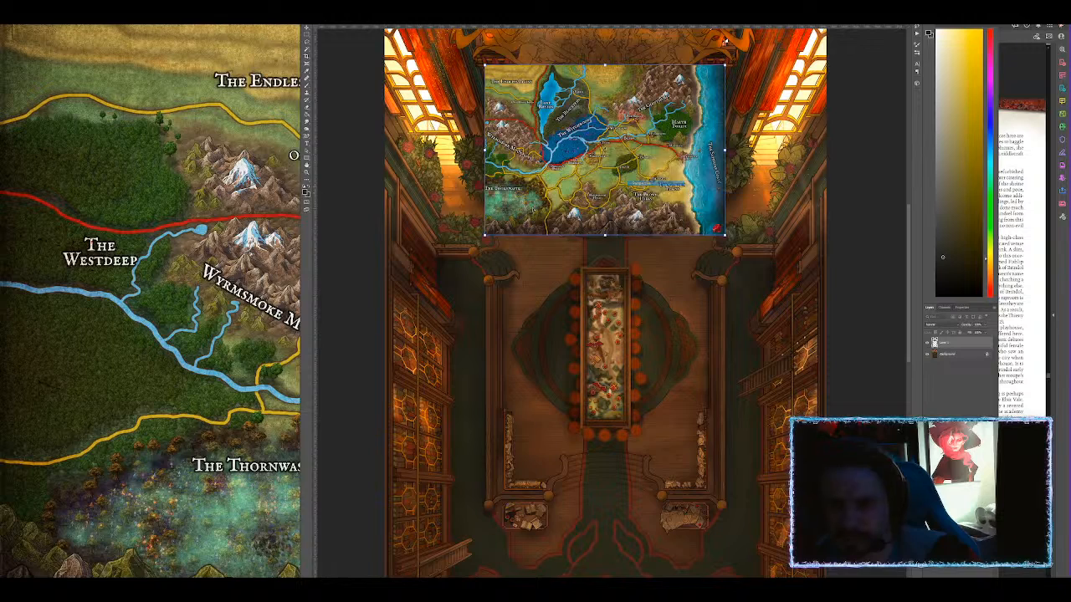
drag(485, 237, 486, 189)
key(ctrl+z)
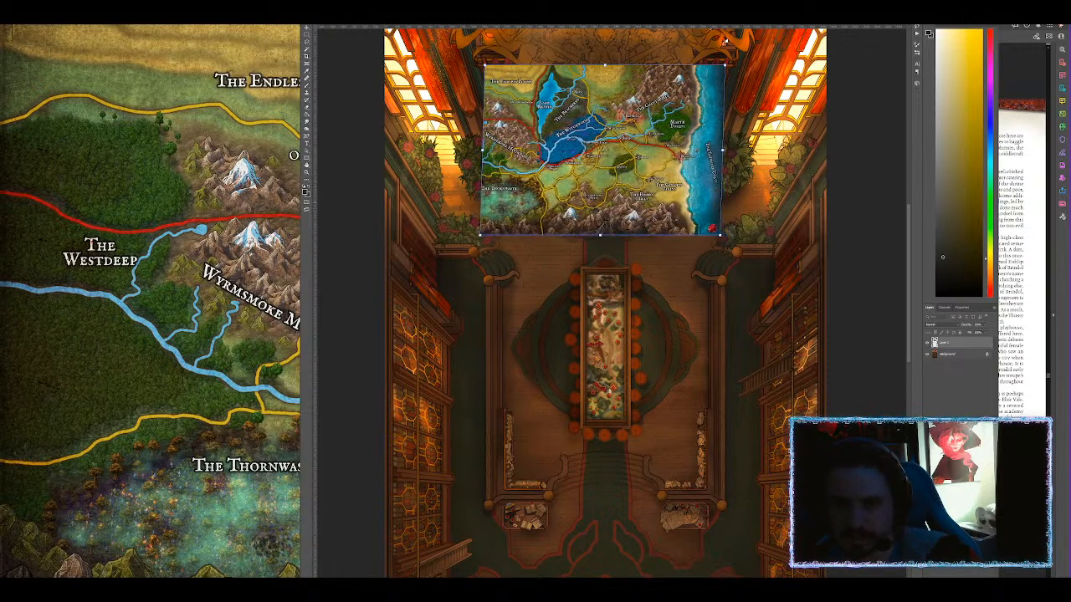
drag(726, 238, 661, 235)
key(ctrl+z)
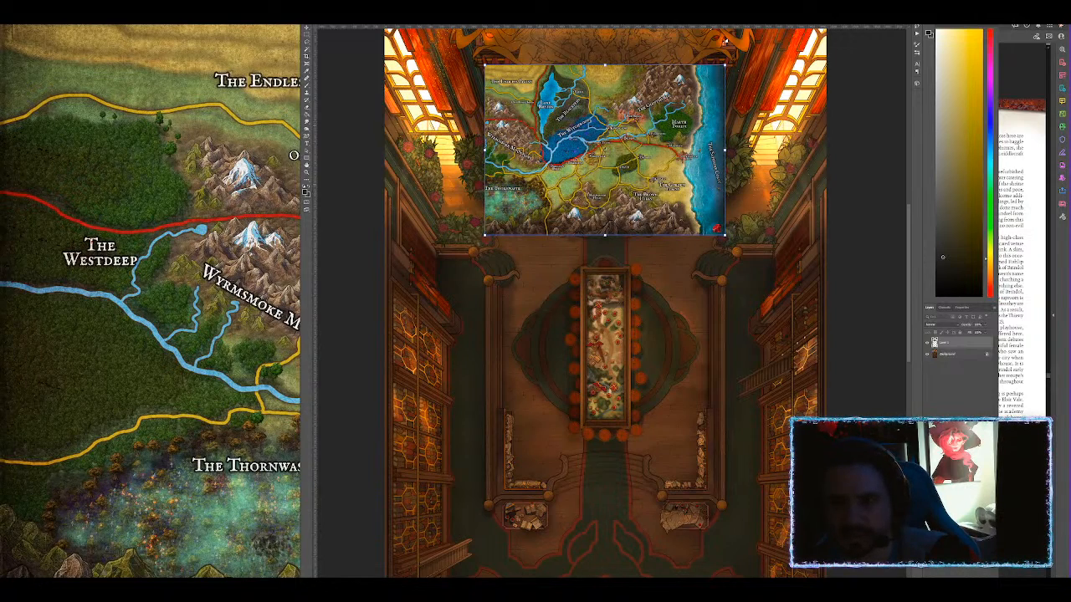
Distort the region map by moving both lower corners up and inward to match the wall map, and apply the transform.
right_click(612, 127)
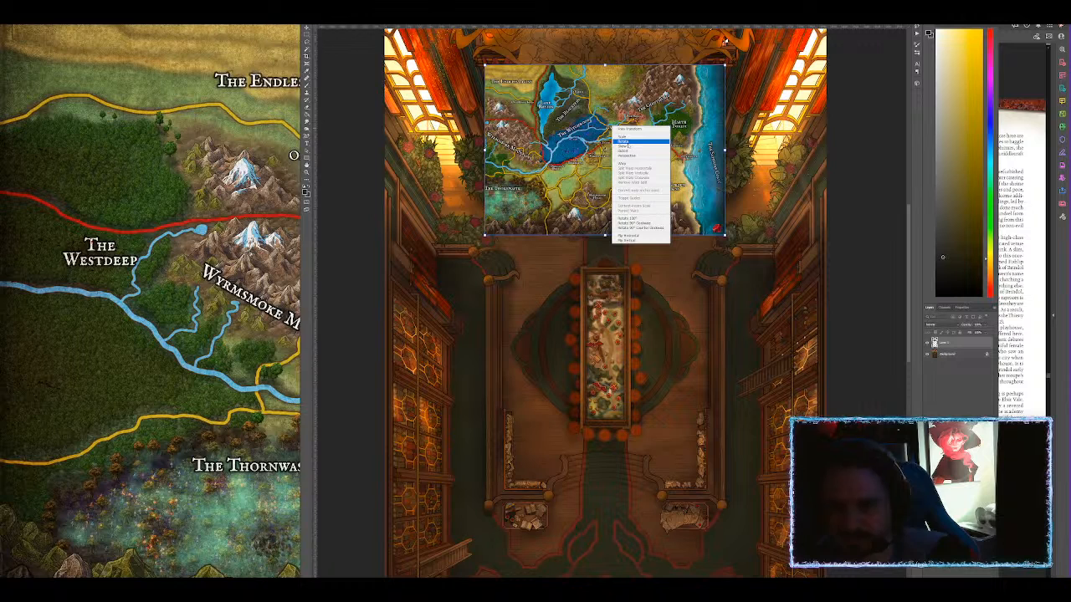
click(623, 151)
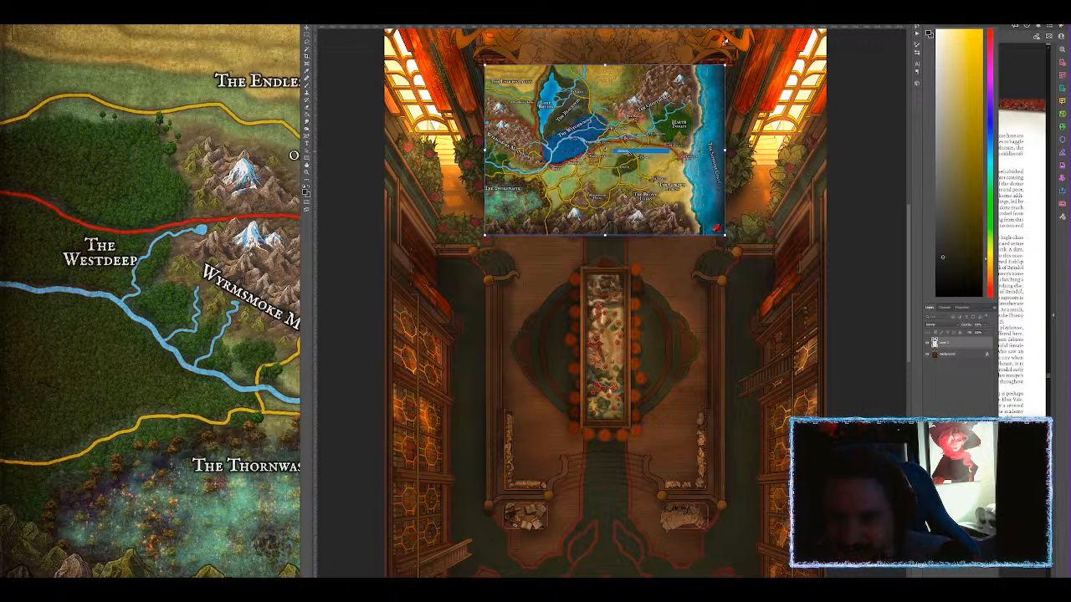
drag(484, 237, 498, 135)
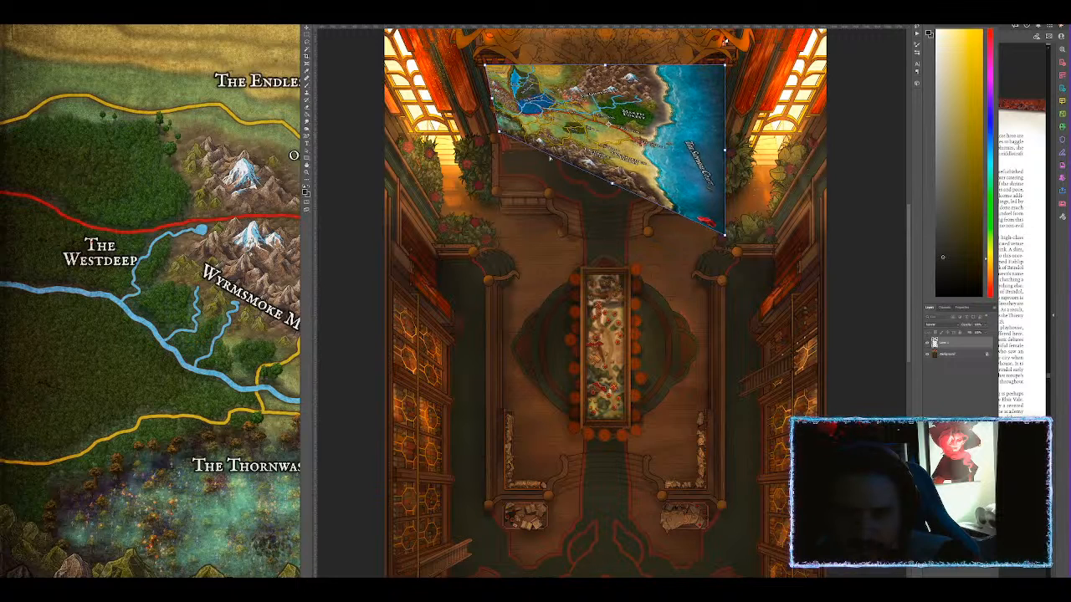
drag(724, 237, 710, 129)
key(Return)
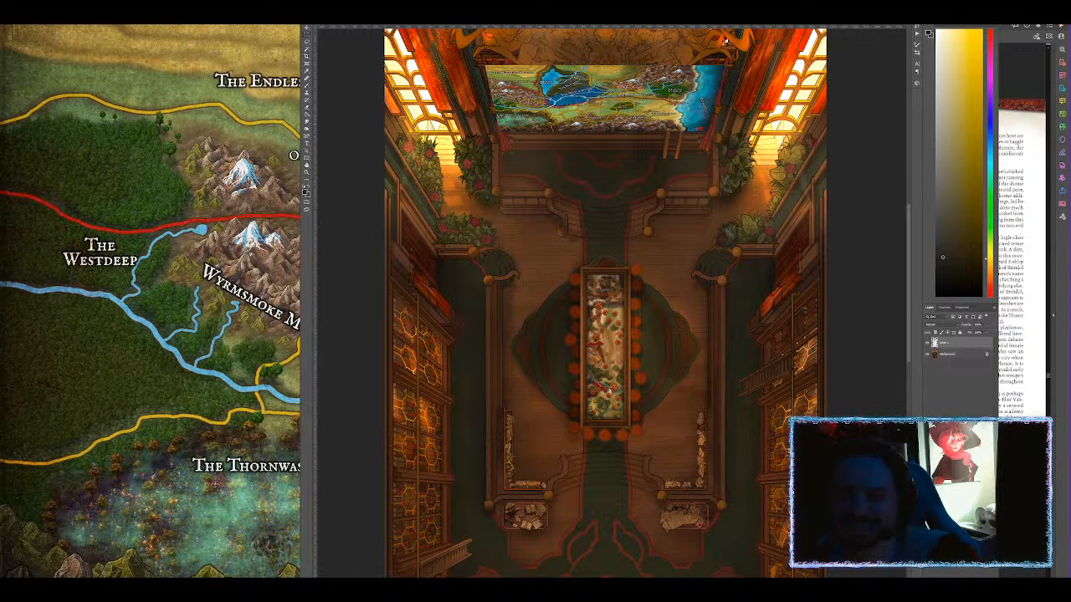
Lower the region map layer's opacity so the original wall map shows through.
scroll(674, 90, up, 1)
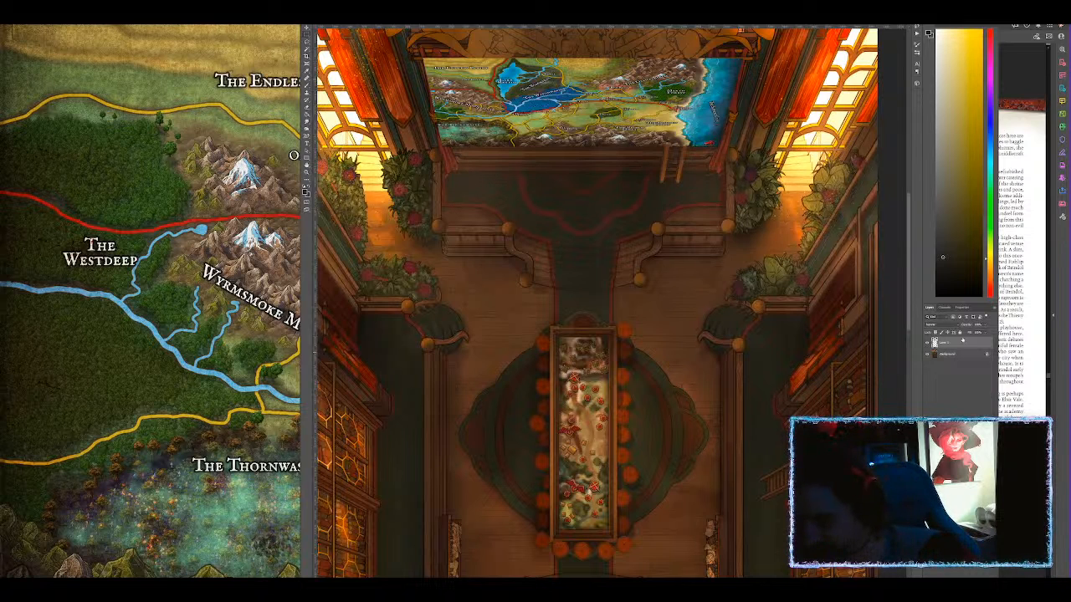
drag(975, 332, 960, 333)
scroll(597, 146, up, 1)
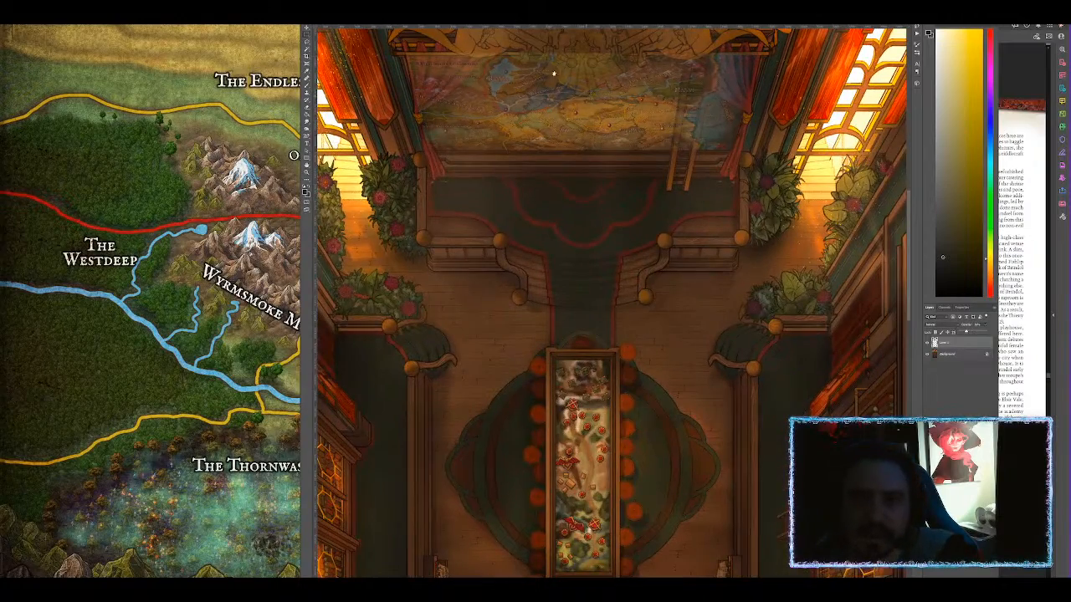
Choose a lasso tool and duplicate the semi-transparent region map layer.
scroll(552, 73, up, 3)
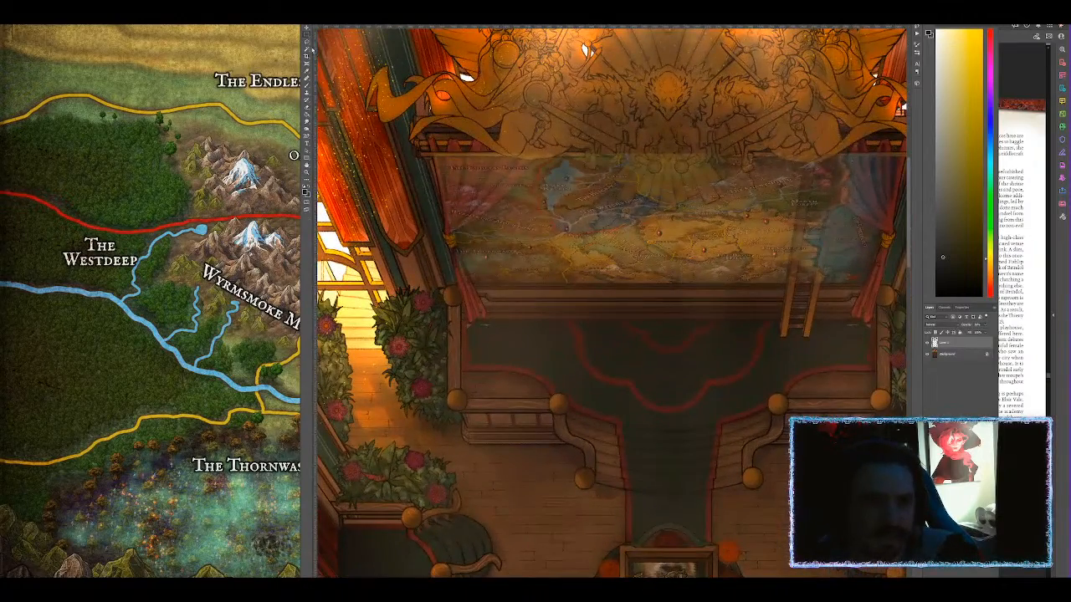
click(306, 42)
click(331, 47)
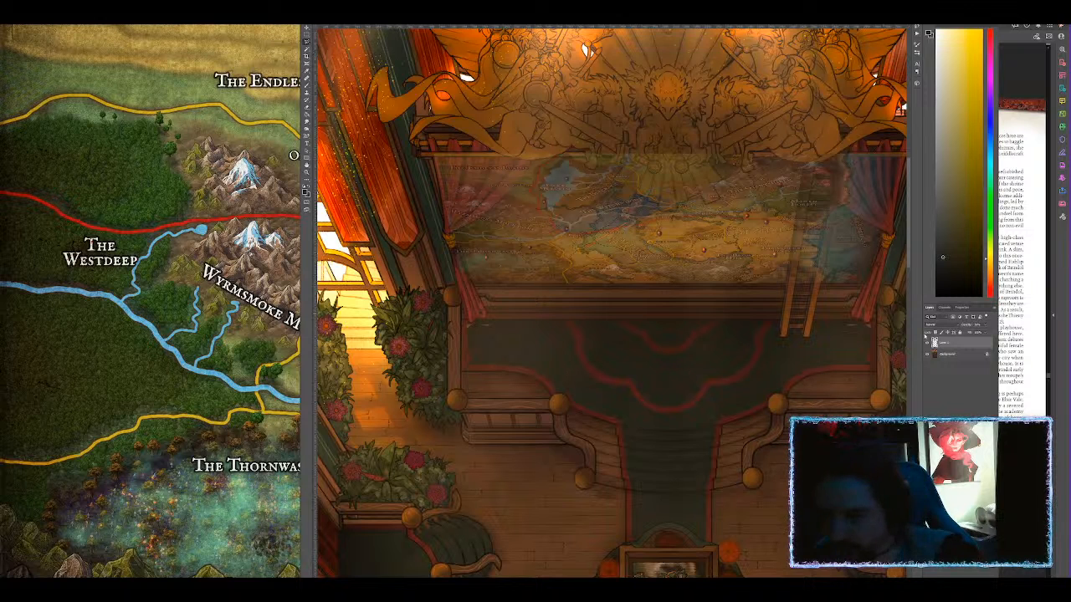
key(ctrl+j)
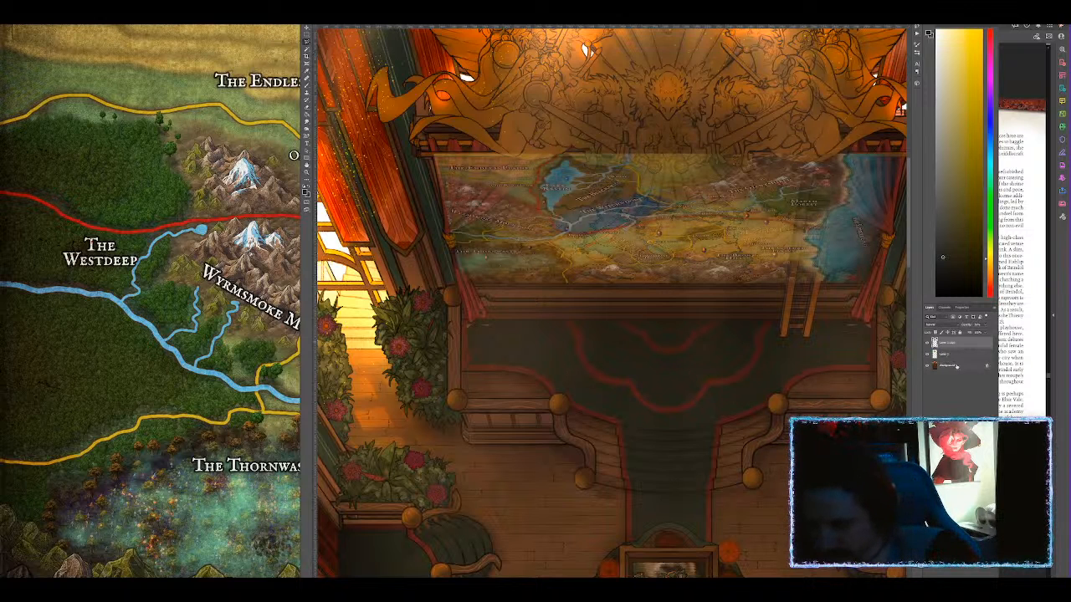
Hide the original region map layer and lasso the wall map area from the left curtain around the hanging ornament to the ladder.
key(5)
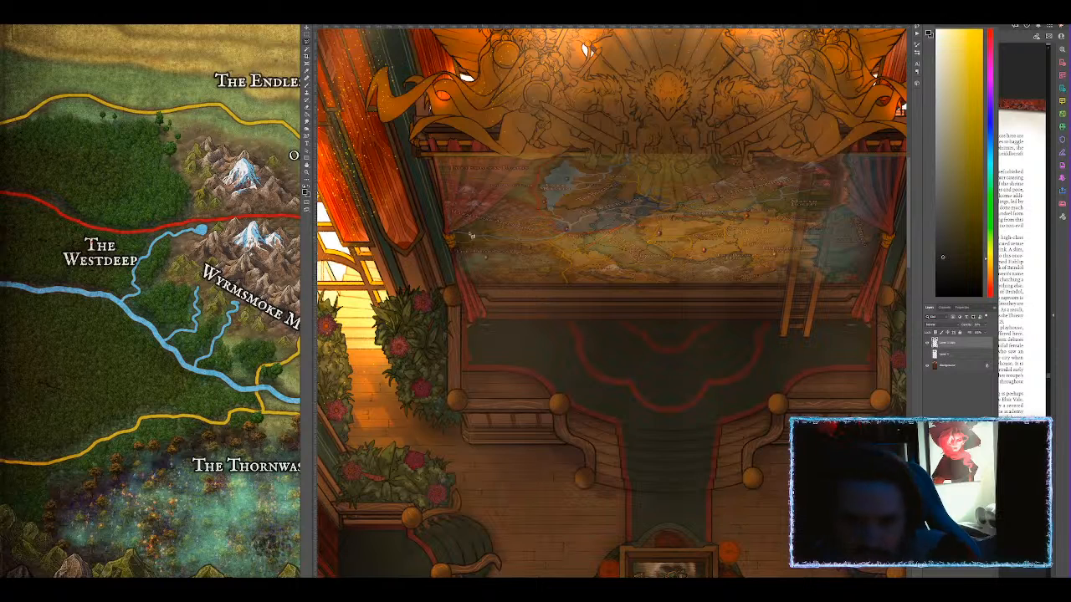
click(470, 285)
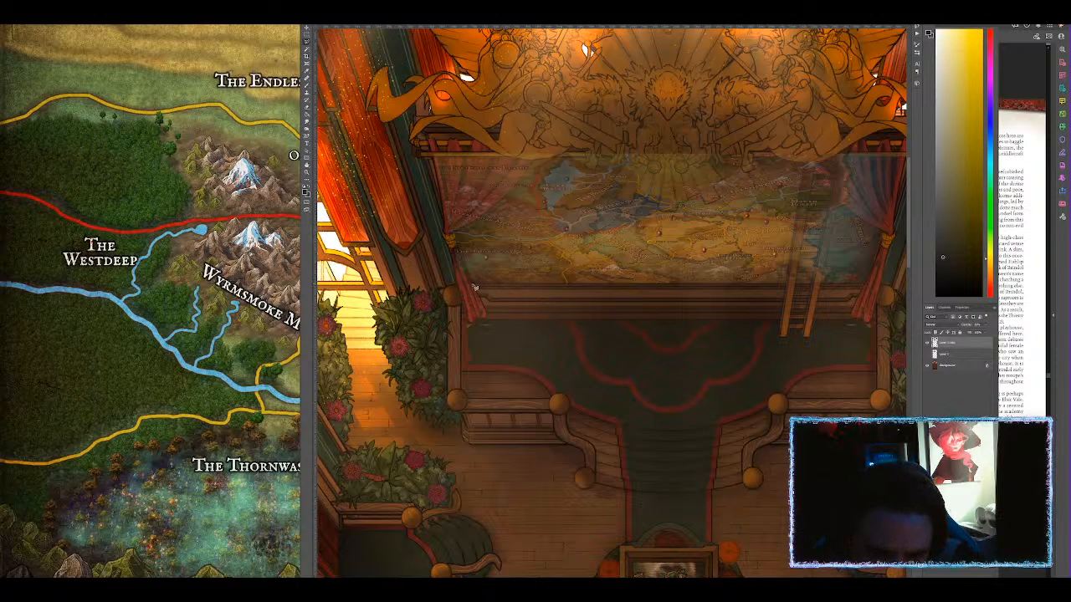
click(455, 234)
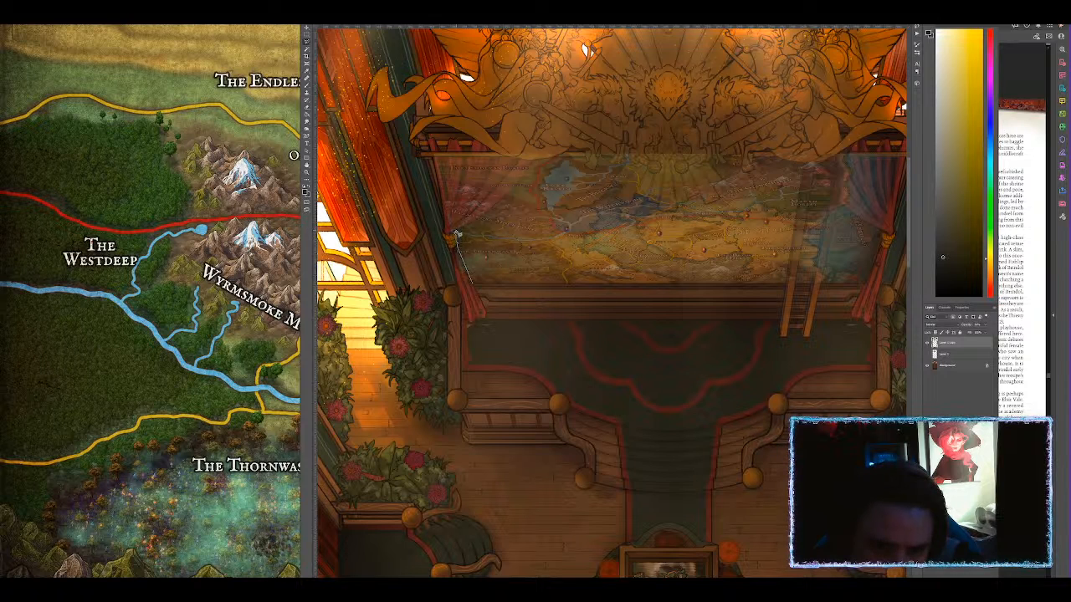
mouse_move(491, 216)
mouse_down()
mouse_move(546, 160)
mouse_move(615, 168)
mouse_up()
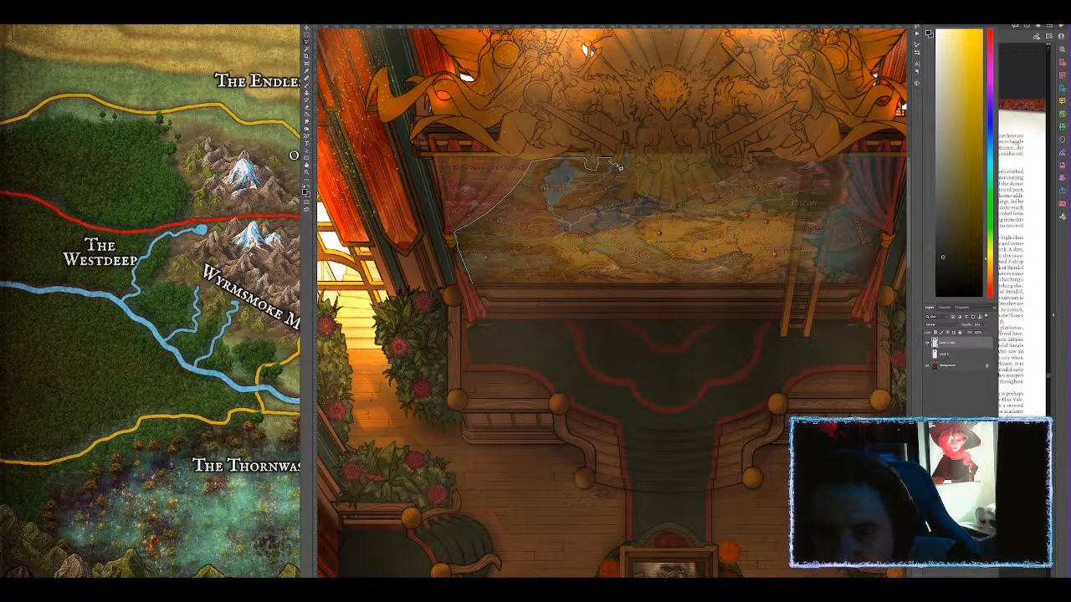
mouse_move(624, 163)
mouse_down()
mouse_move(637, 164)
mouse_move(616, 184)
mouse_move(620, 204)
mouse_move(632, 209)
mouse_move(638, 197)
mouse_move(677, 214)
mouse_move(698, 199)
mouse_move(724, 202)
mouse_move(715, 164)
mouse_up()
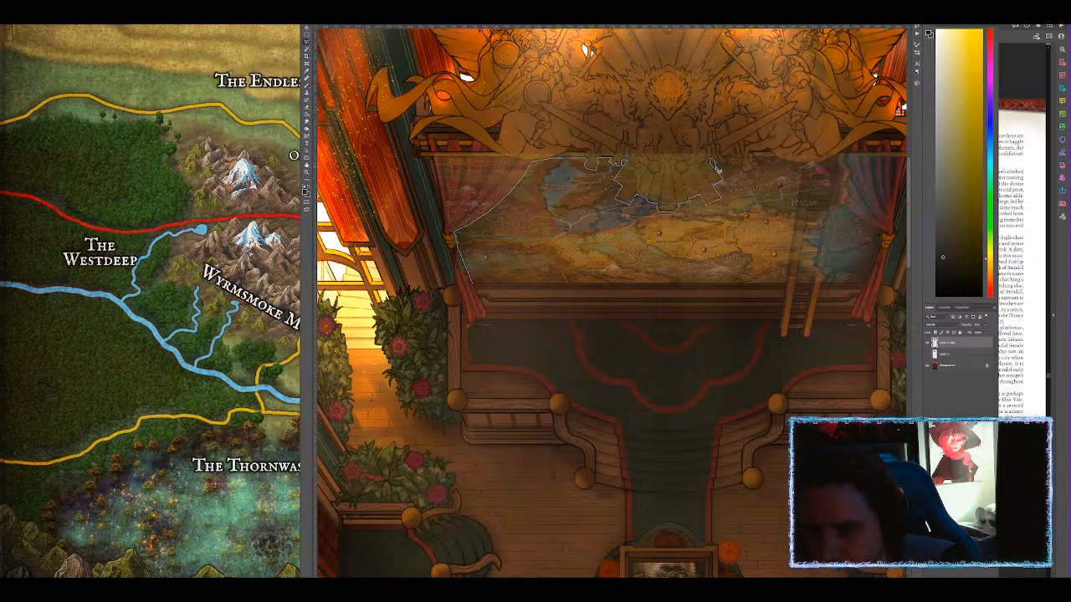
drag(726, 168, 729, 162)
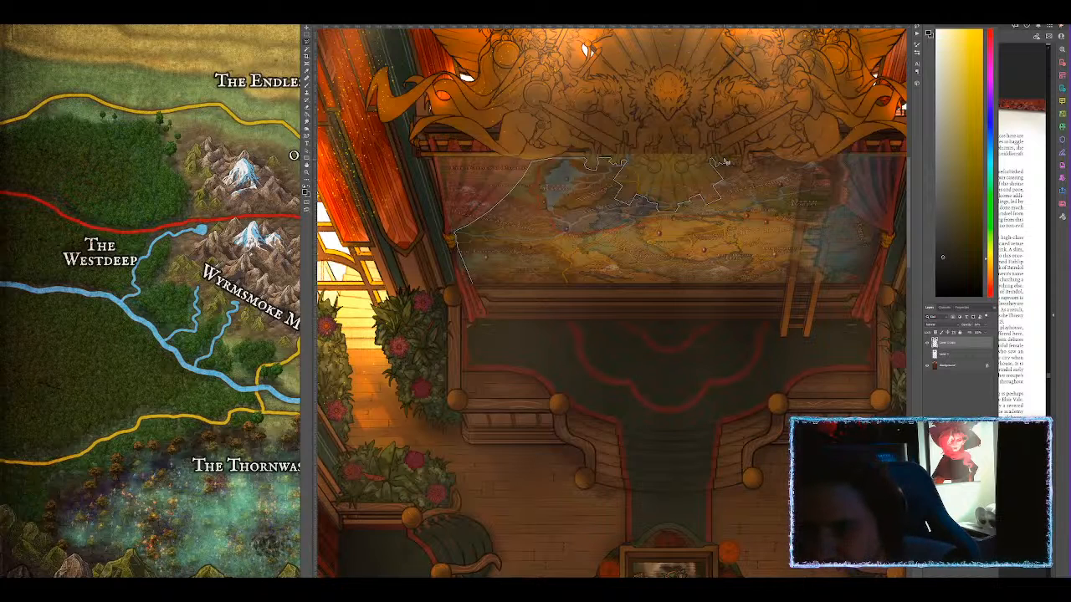
mouse_move(724, 161)
mouse_down()
mouse_move(747, 176)
mouse_move(756, 160)
mouse_move(802, 166)
mouse_move(779, 322)
mouse_move(790, 292)
mouse_move(779, 285)
mouse_move(473, 288)
mouse_up()
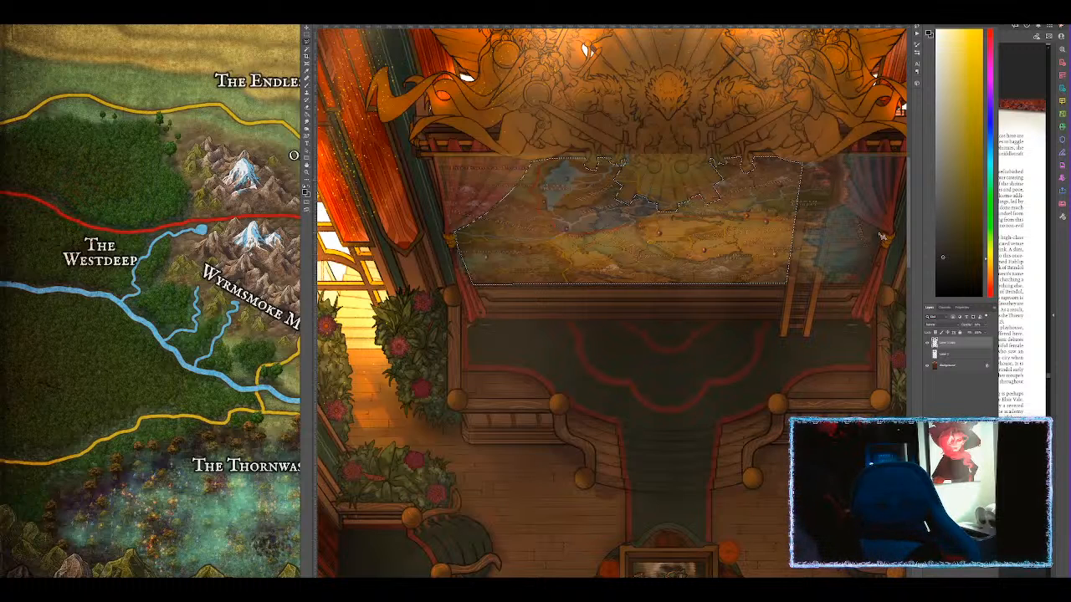
Add the map area between the ladder and the right curtain to the selection.
click(839, 204)
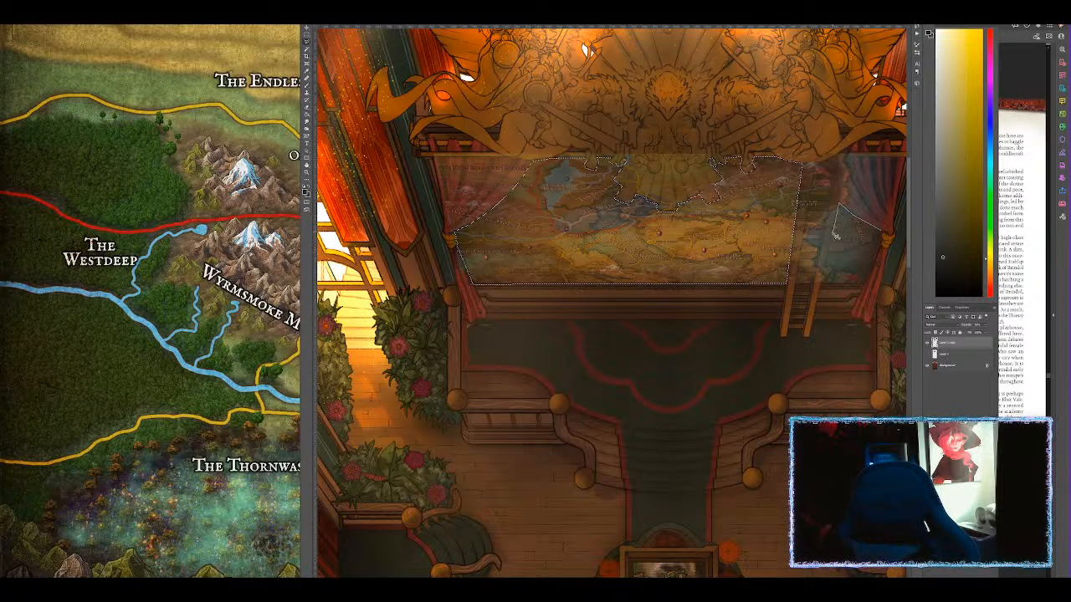
click(823, 285)
click(868, 282)
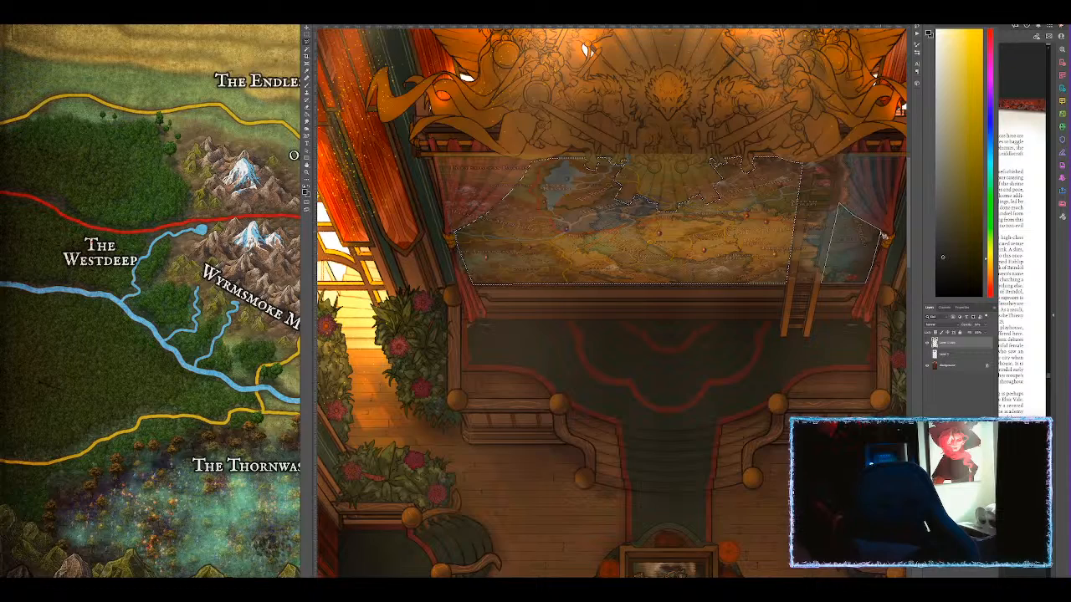
click(882, 233)
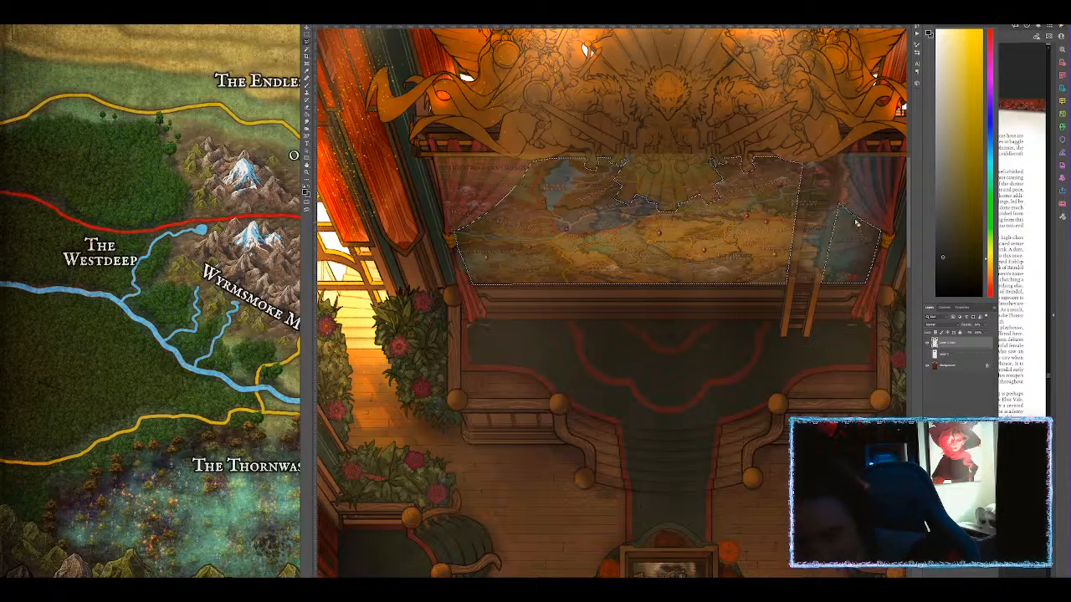
Add the gaps between the ladder's upper rungs to the selection, outlining each one separately.
scroll(859, 226, up, 3)
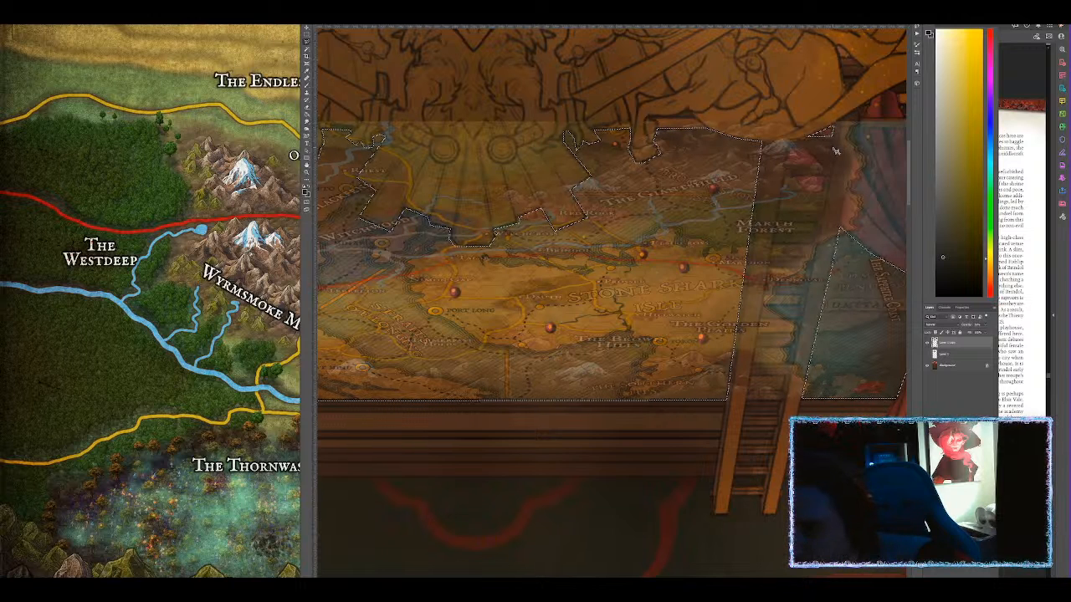
click(829, 150)
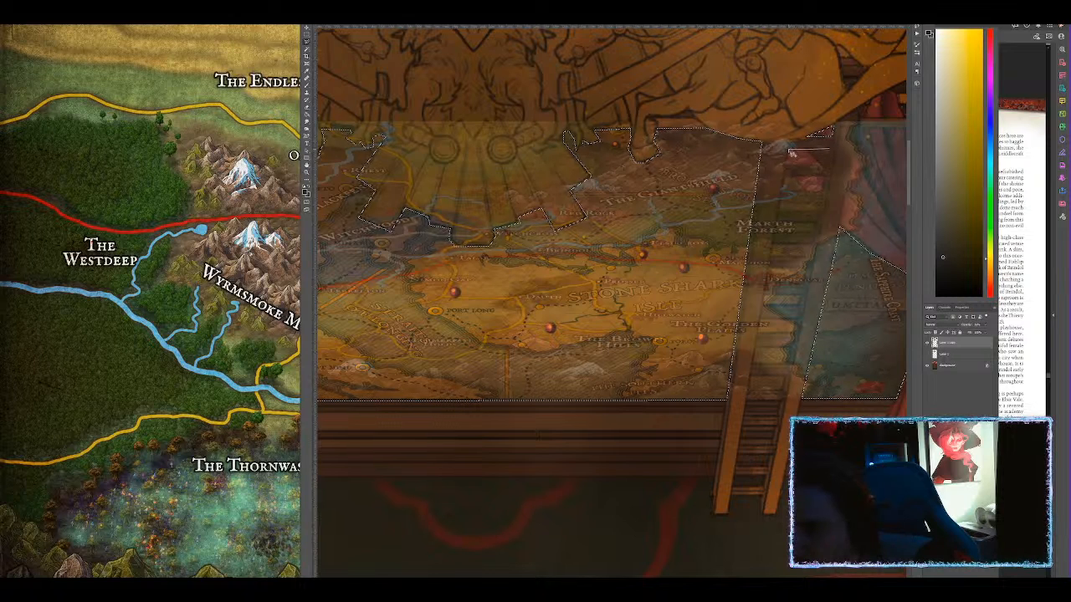
click(790, 165)
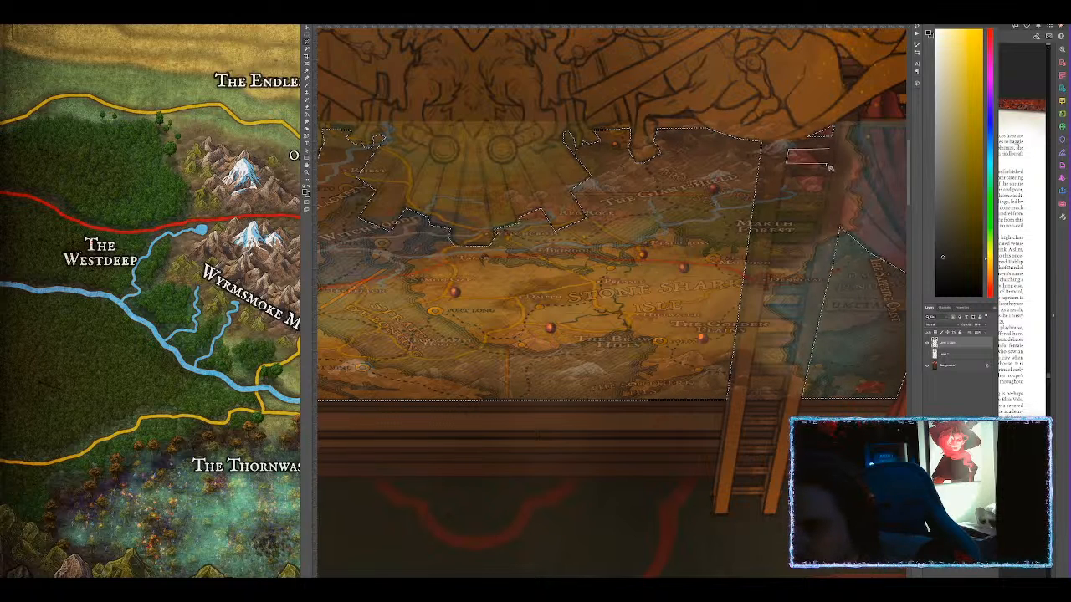
click(824, 177)
click(784, 177)
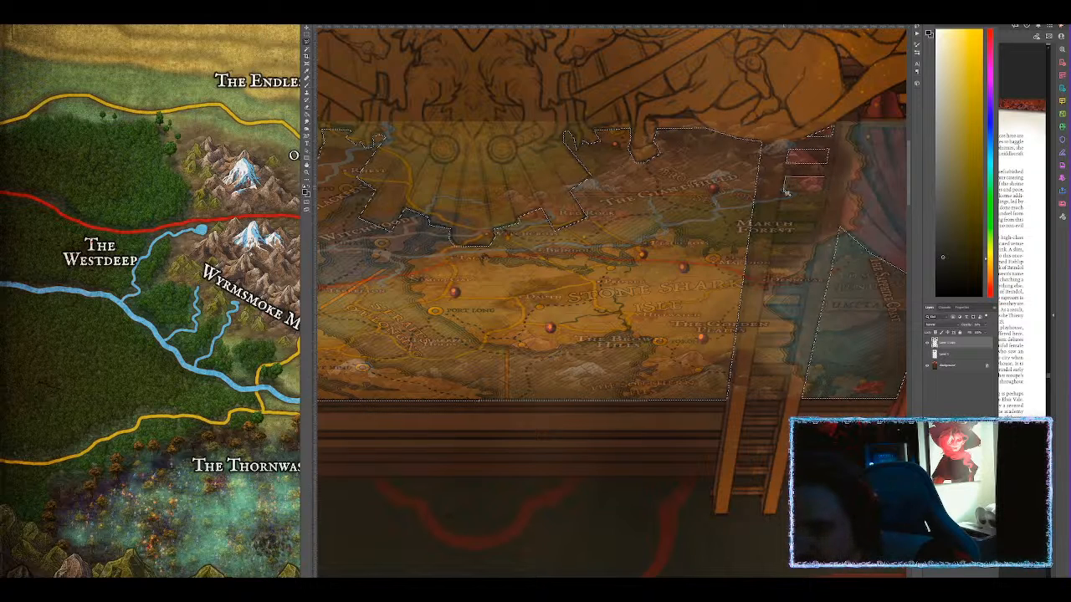
click(825, 179)
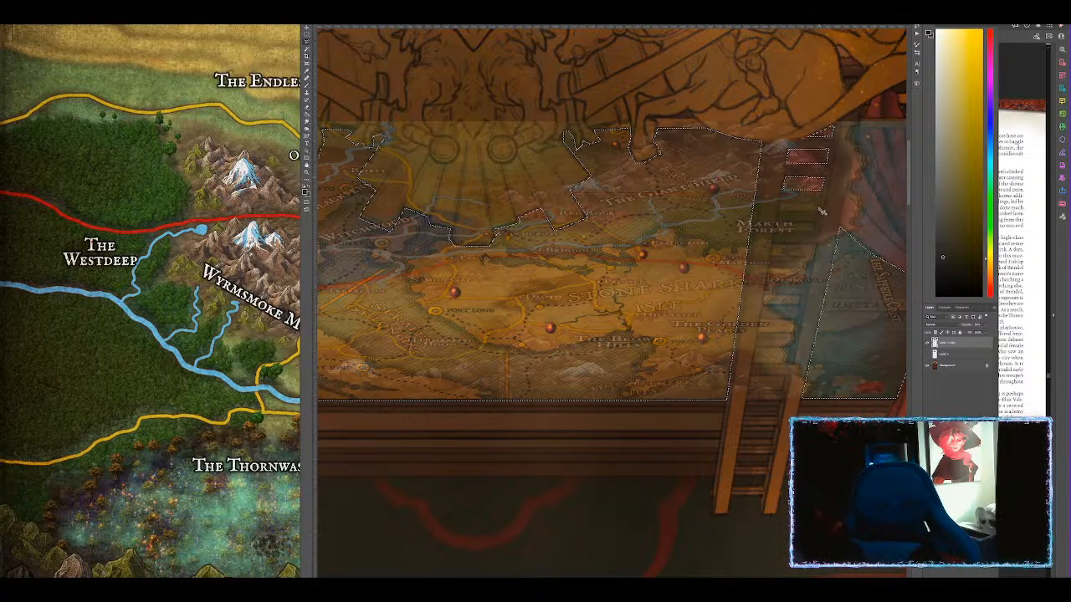
click(819, 204)
click(780, 203)
click(781, 211)
click(819, 206)
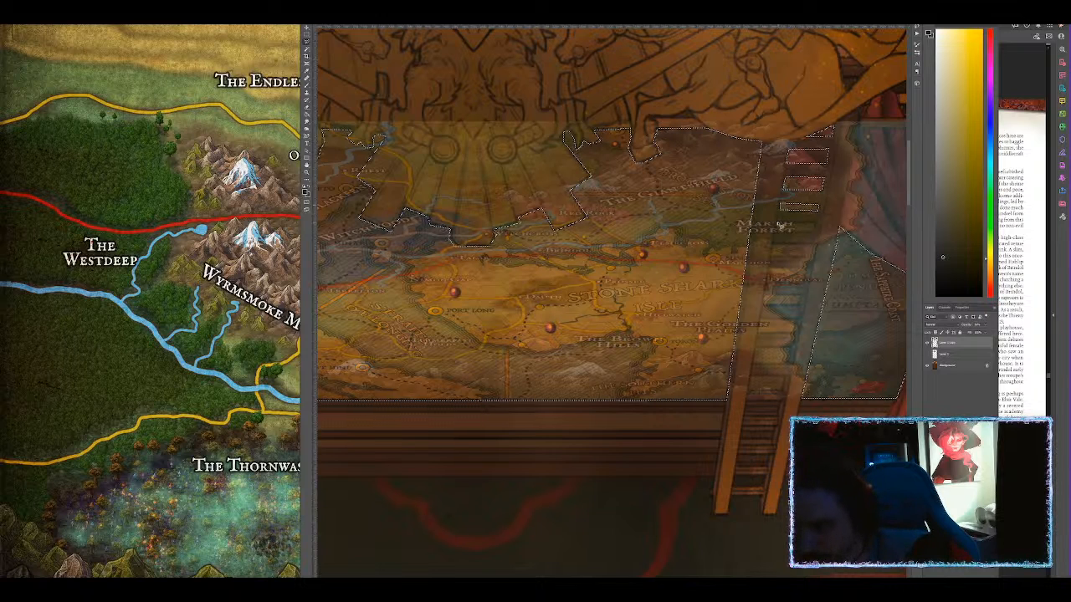
Add the gaps between the ladder's middle rungs to the selection, restoring the selection whenever it is dropped.
key(ctrl+d)
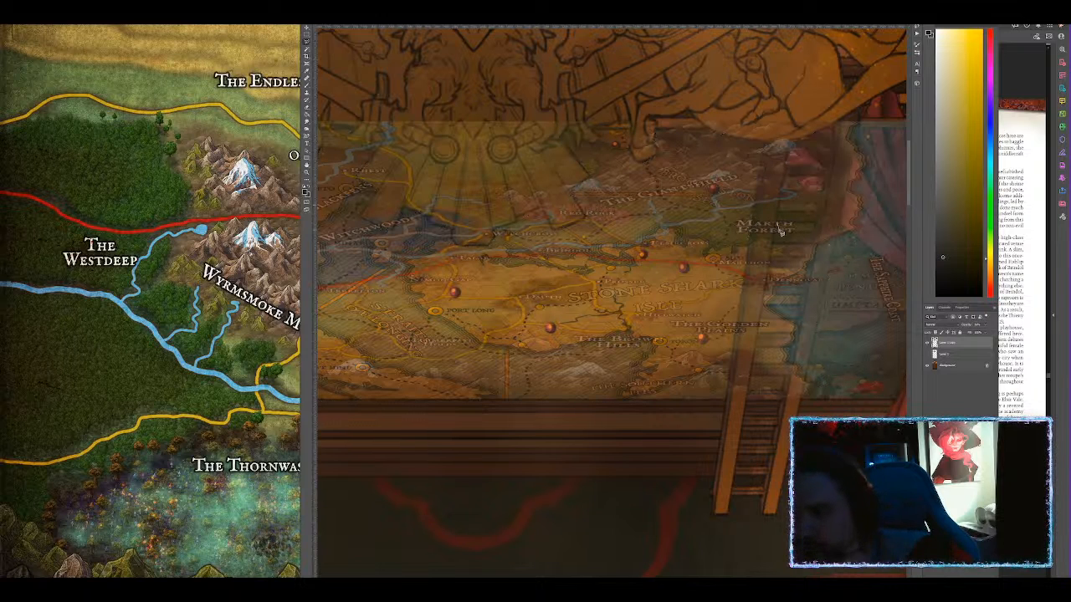
key(ctrl+shift+d)
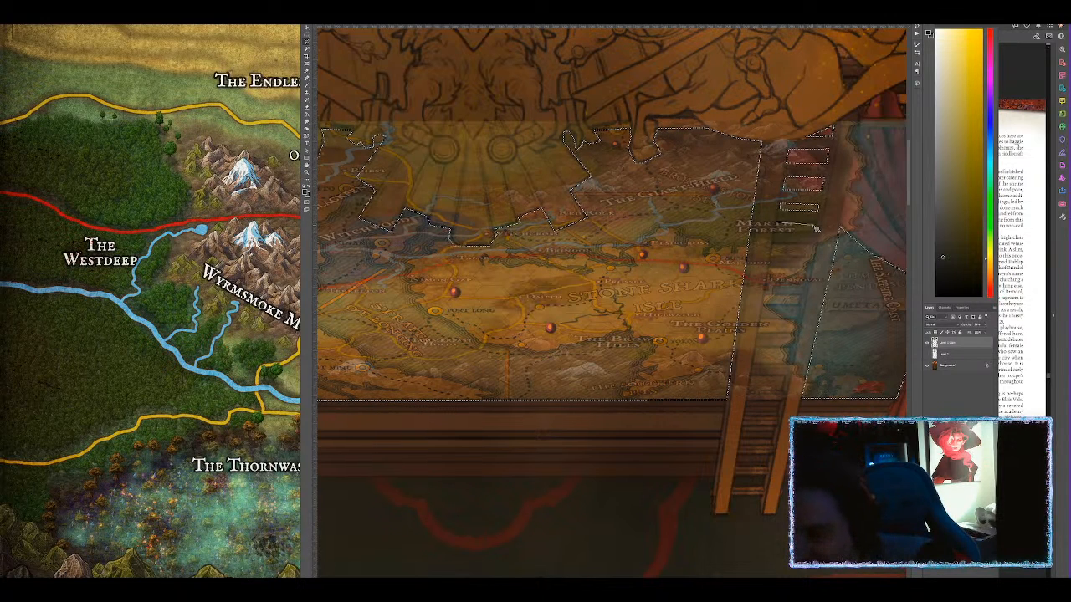
drag(816, 225, 778, 234)
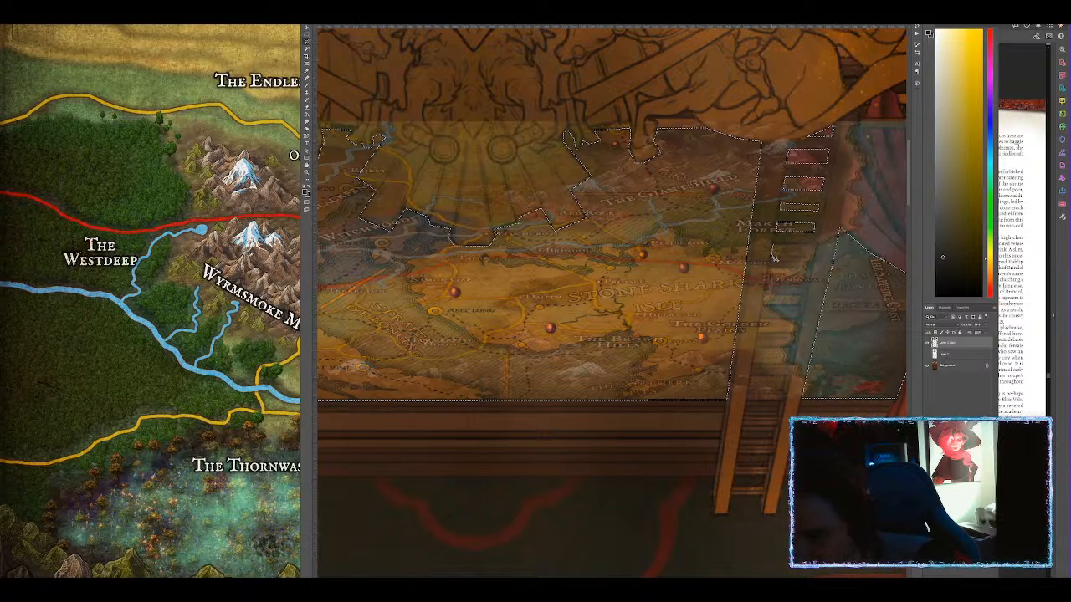
mouse_move(773, 256)
mouse_down()
mouse_move(813, 258)
mouse_move(811, 247)
mouse_move(776, 248)
mouse_up()
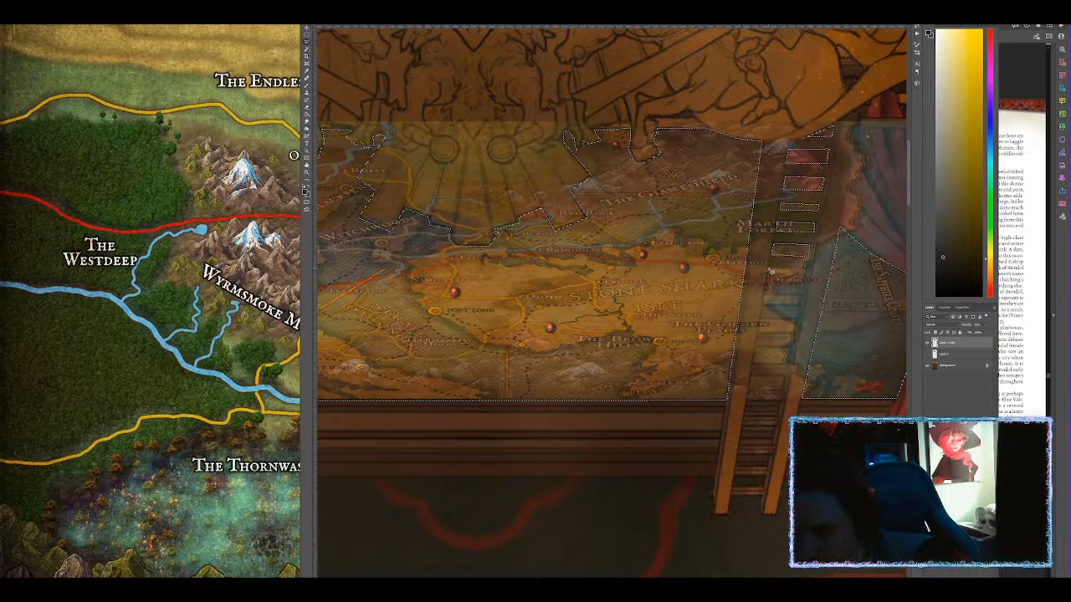
key(ctrl+d)
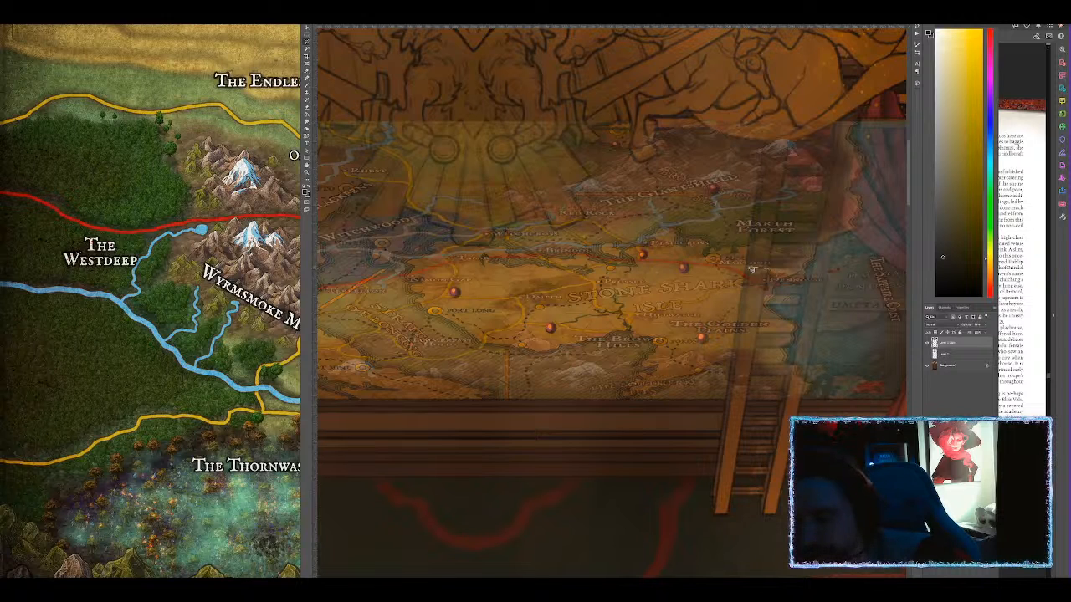
key(ctrl+z)
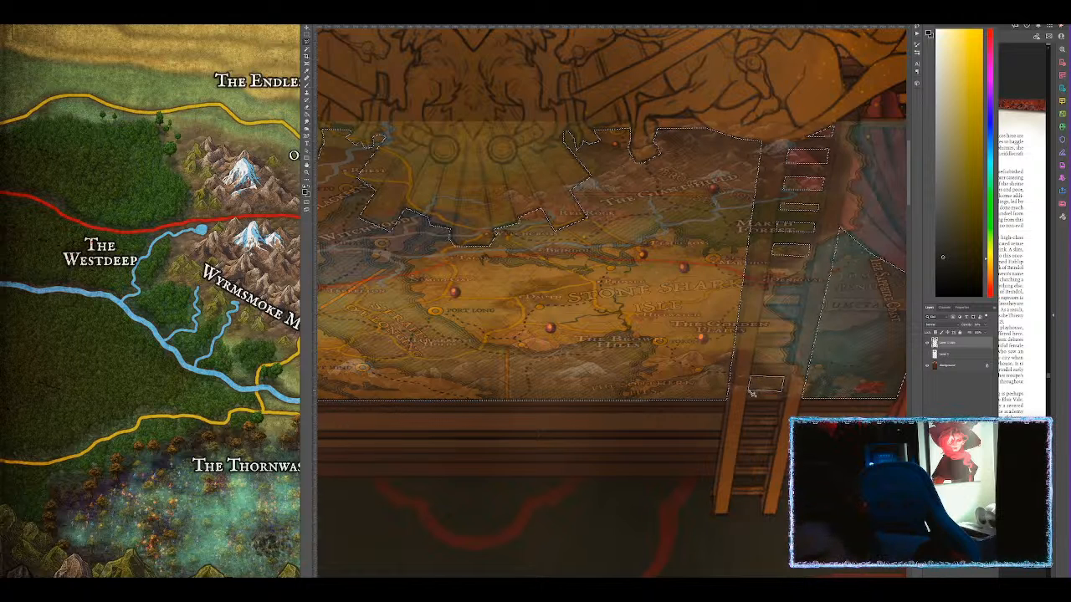
Add the remaining gaps between the ladder's lower rungs to the selection.
click(755, 349)
click(791, 348)
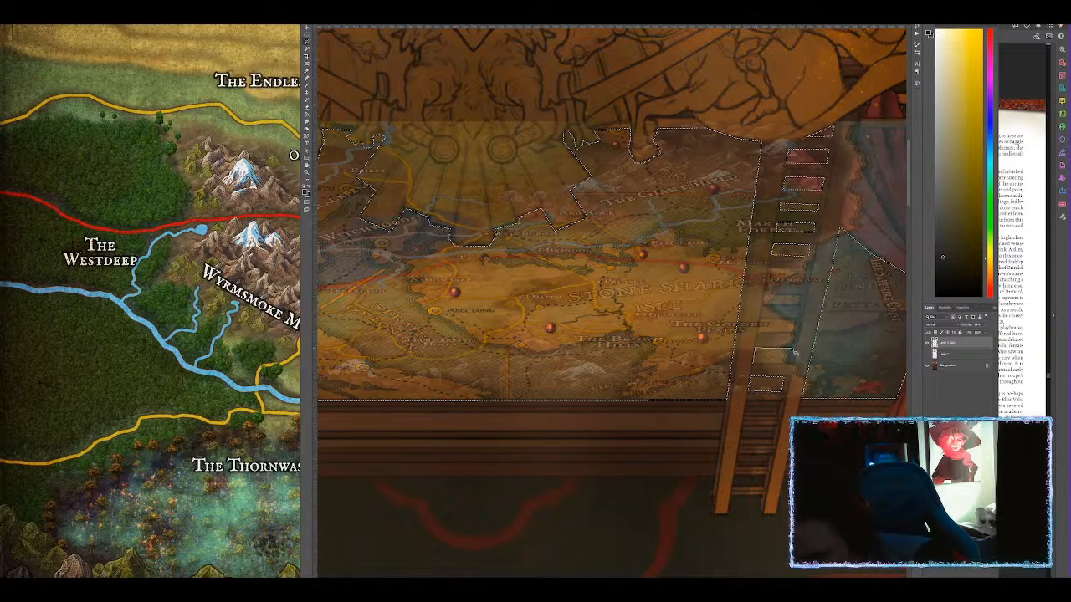
click(788, 364)
click(755, 365)
click(757, 349)
click(761, 320)
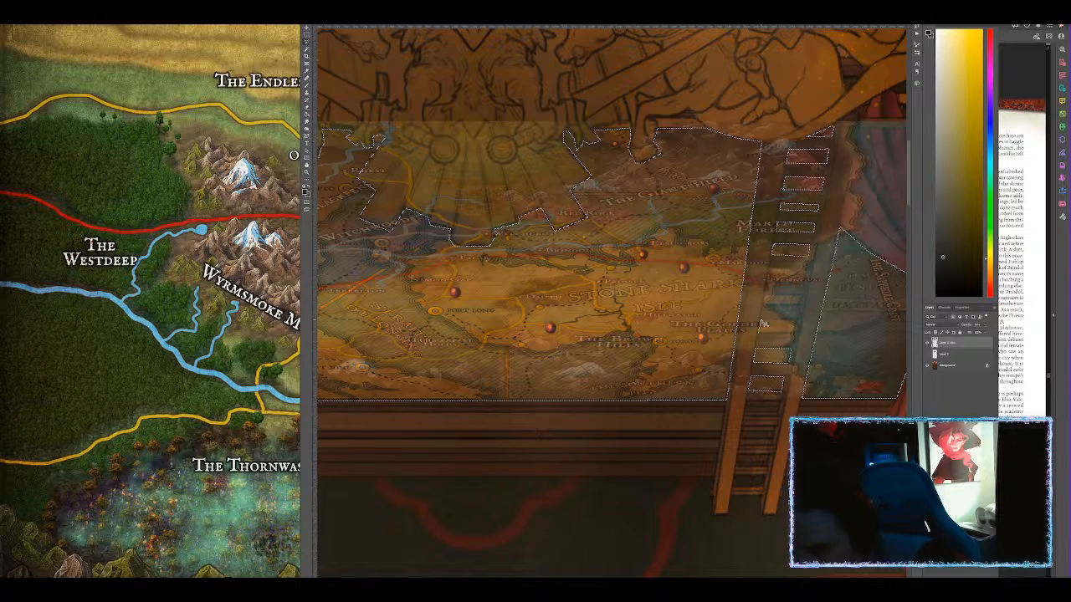
click(795, 321)
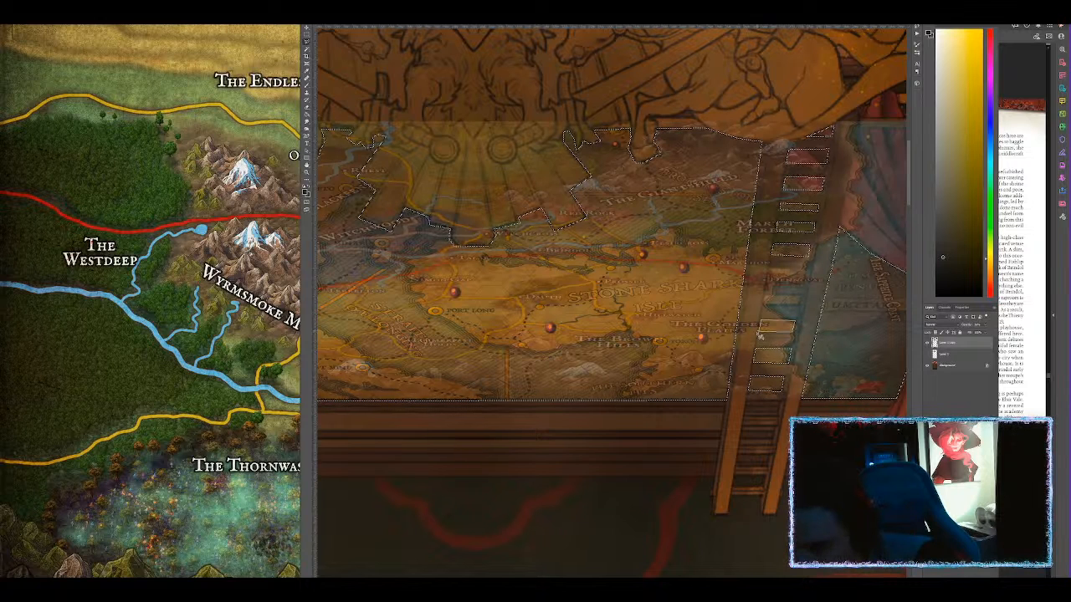
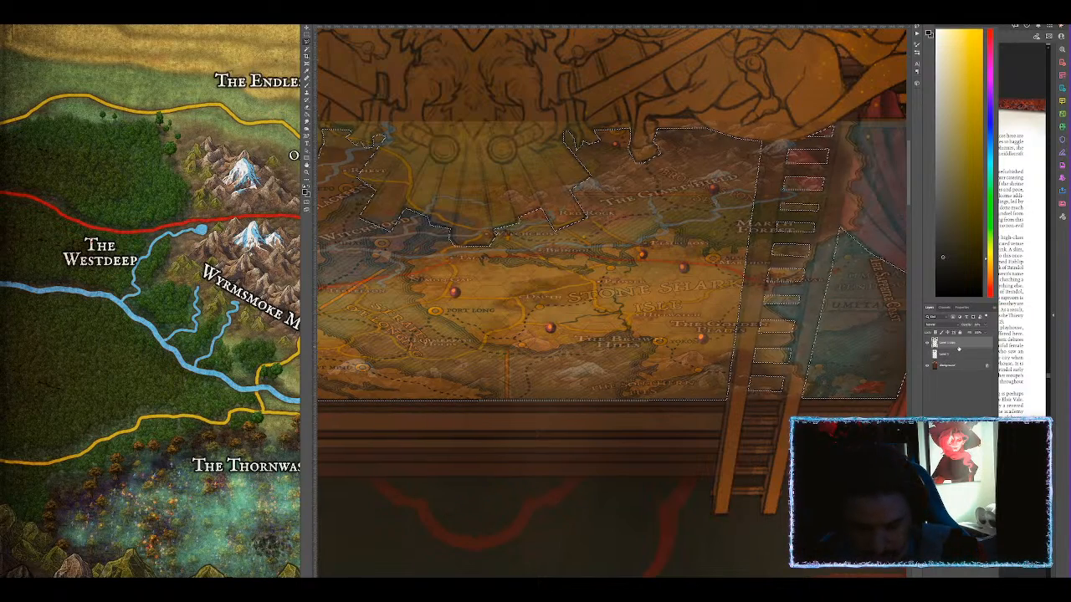
Delete the duplicated region map outside the outlined wall area and raise that layer to full opacity.
key(Delete)
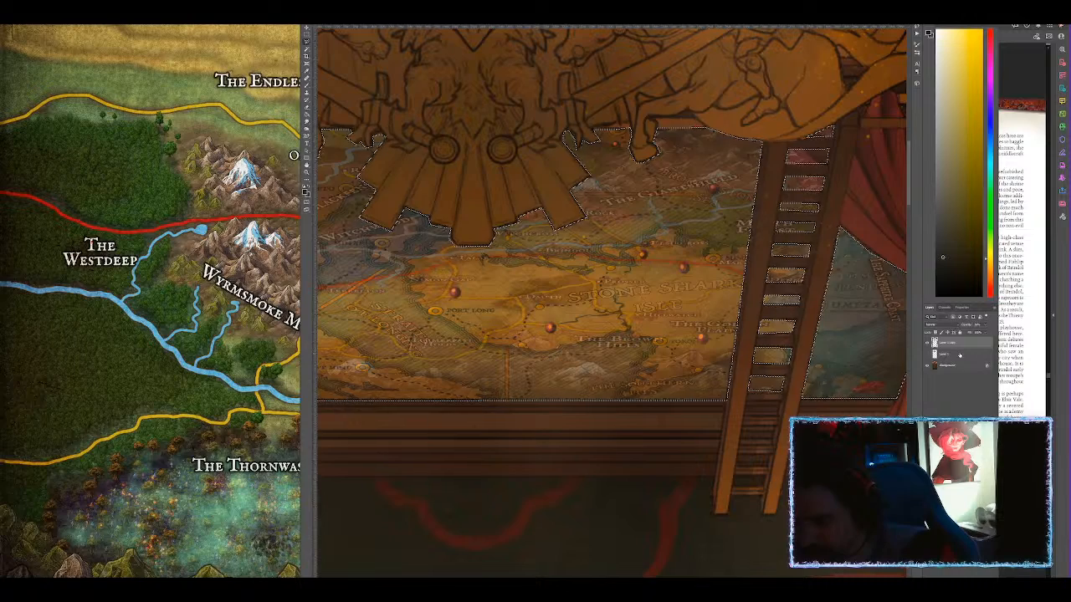
click(960, 354)
click(959, 344)
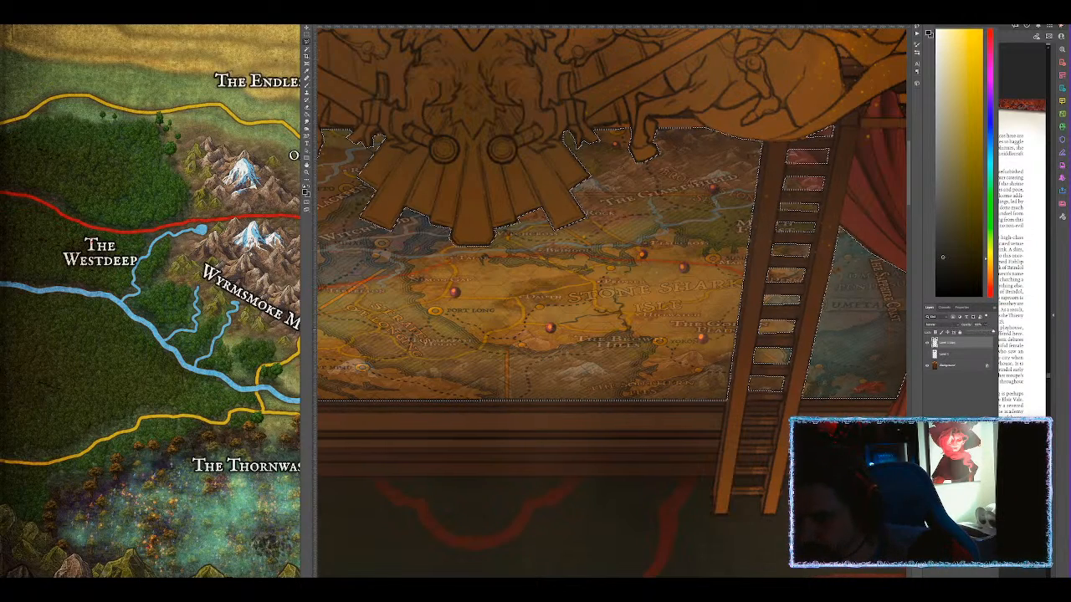
click(1027, 330)
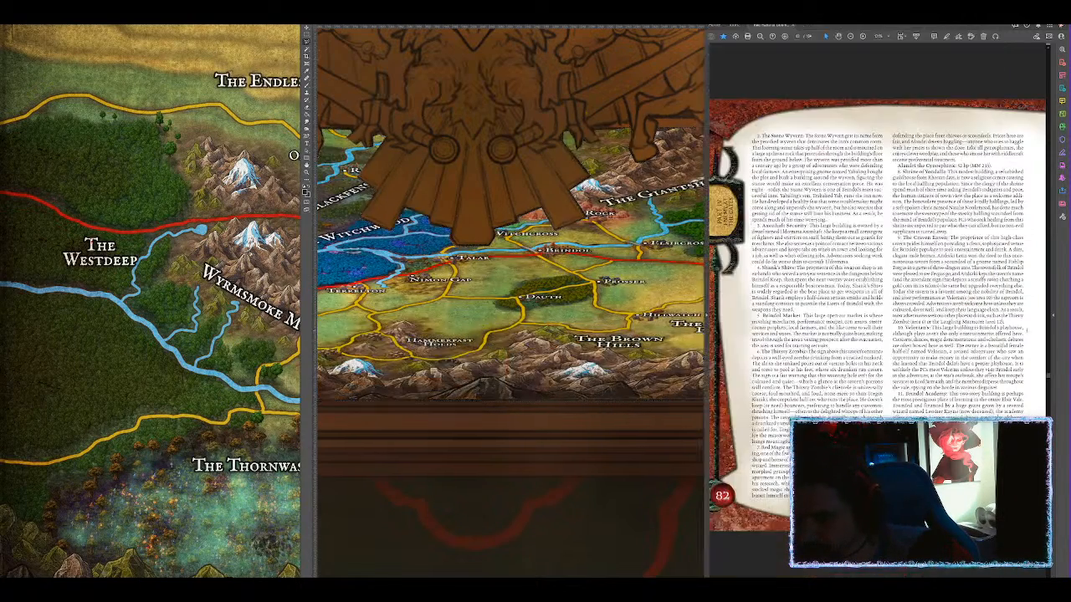
click(328, 40)
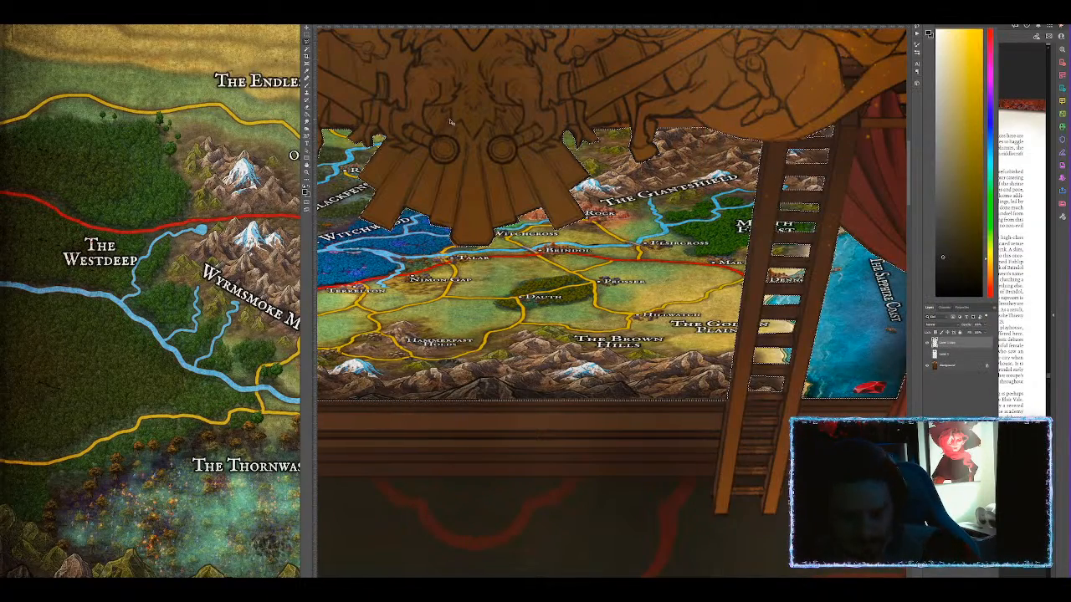
Examine the full battlemap with the region map in place, from the back wall down to the entrance.
scroll(514, 195, down, 1)
scroll(514, 196, down, 2)
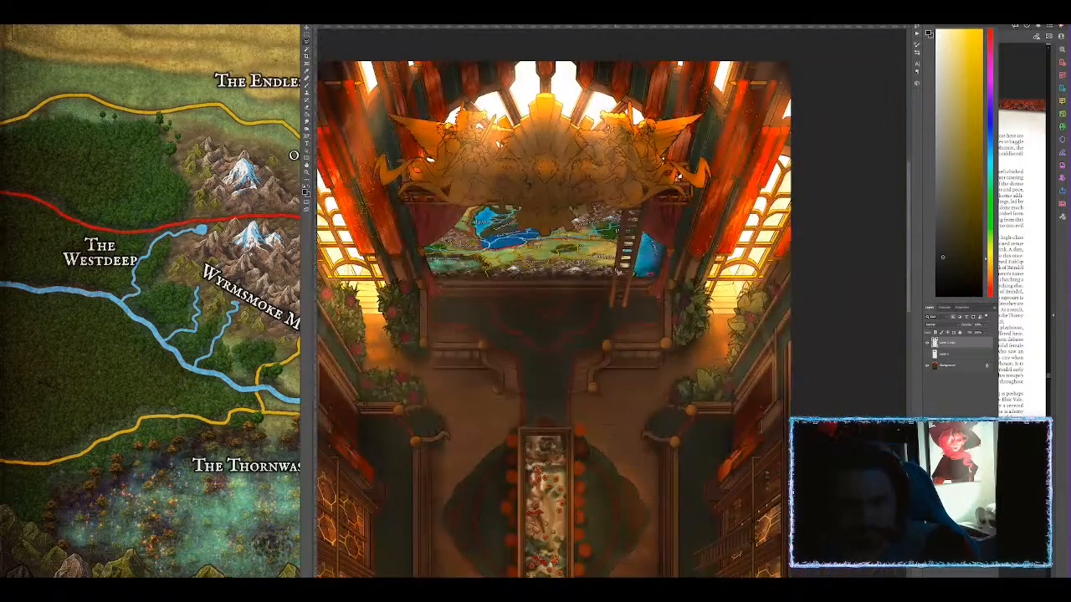
drag(625, 366, 731, 234)
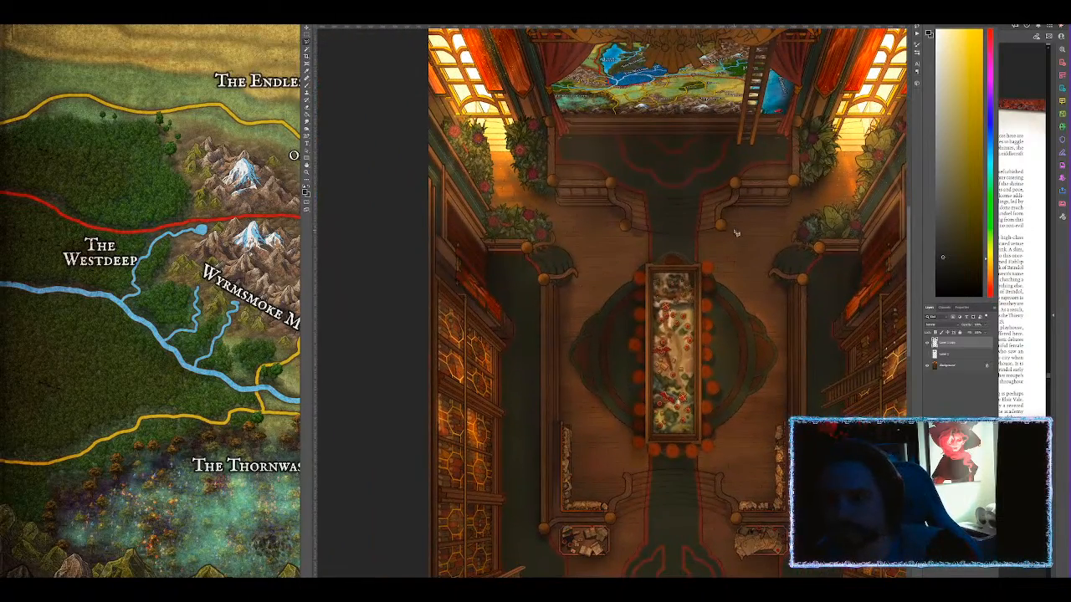
scroll(735, 234, up, 3)
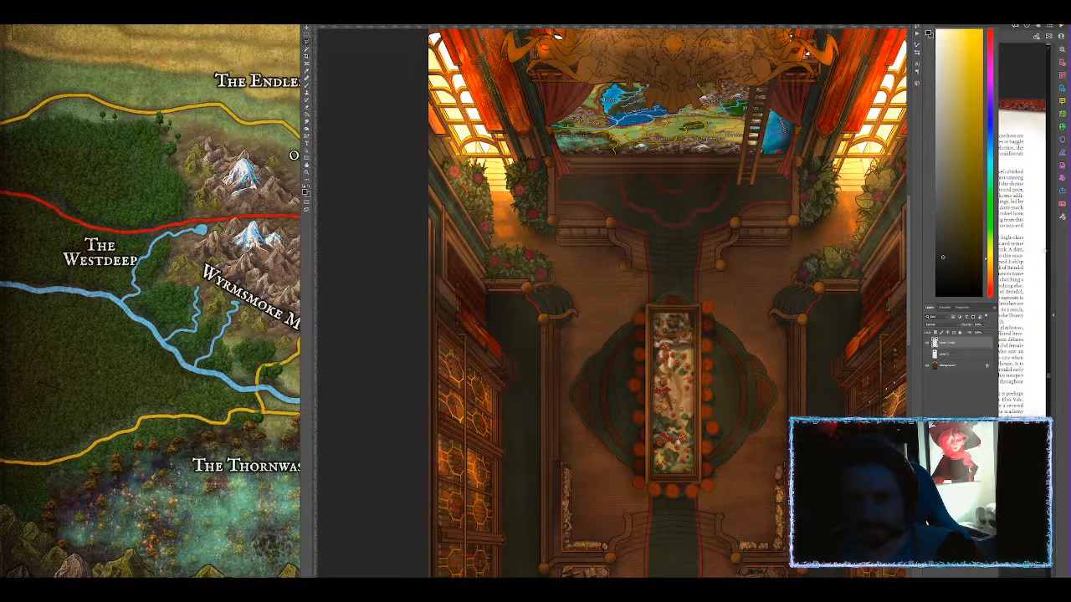
alt+scroll(753, 229, down, 5)
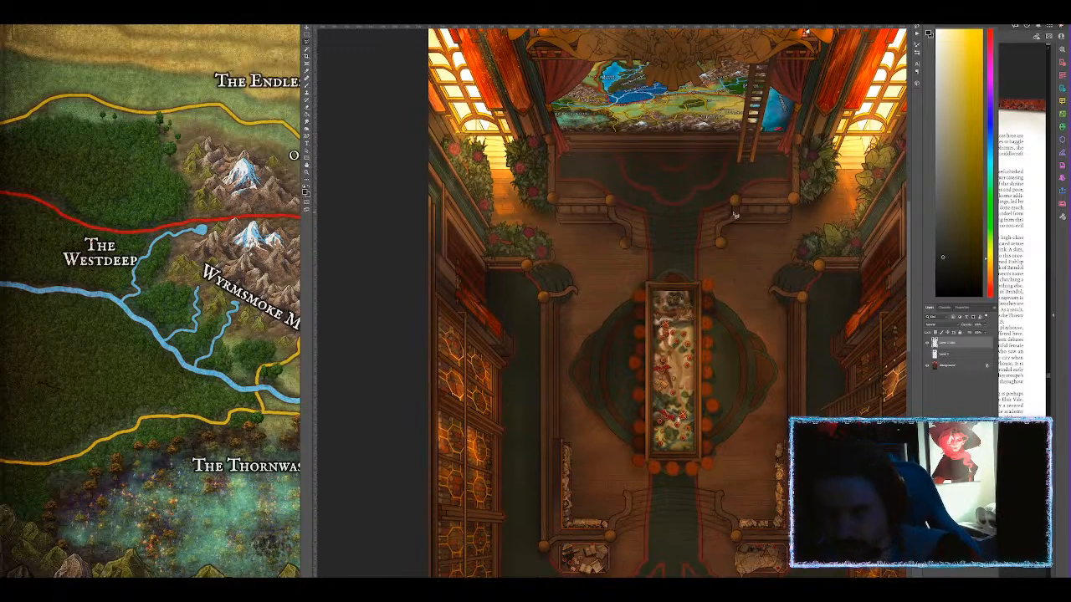
scroll(739, 245, down, 5)
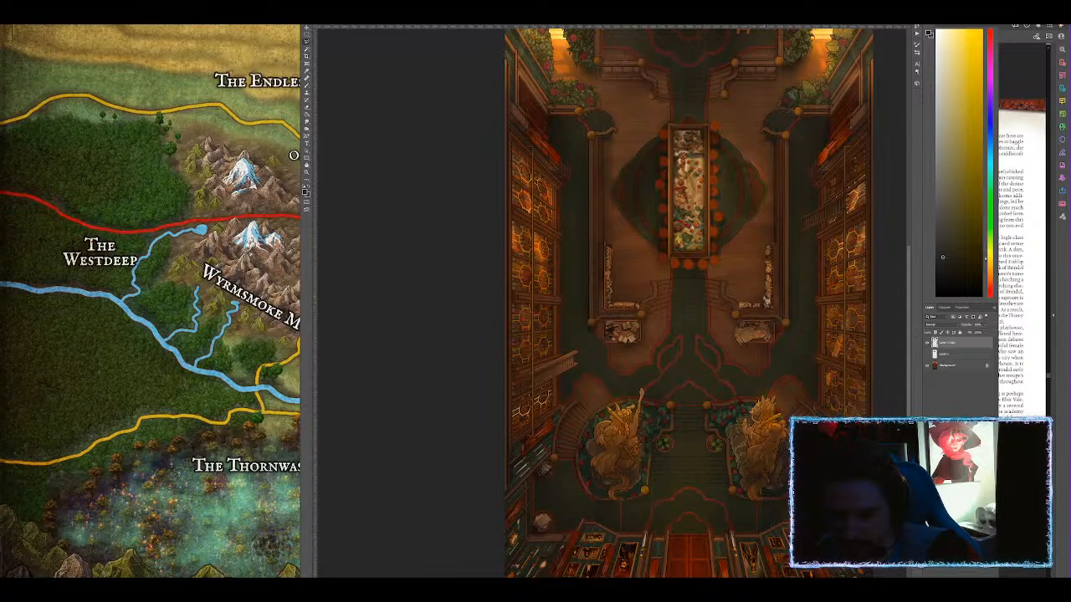
Merge the region map layers with the background battlemap into a single layer.
alt+scroll(765, 299, down, 1)
scroll(795, 284, up, 3)
scroll(821, 269, up, 2)
shift+click(953, 367)
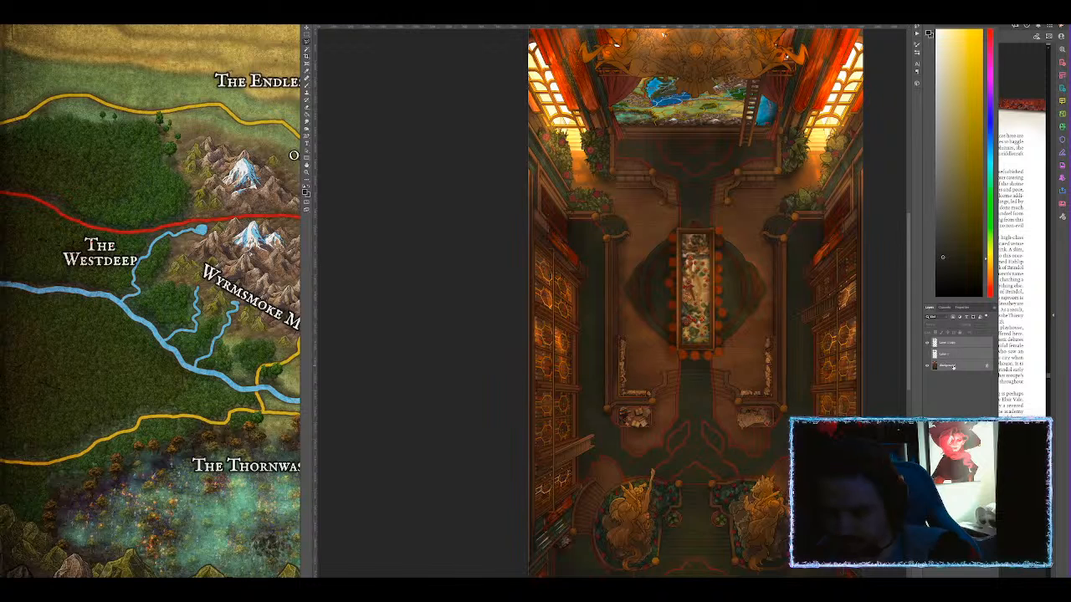
key(ctrl+e)
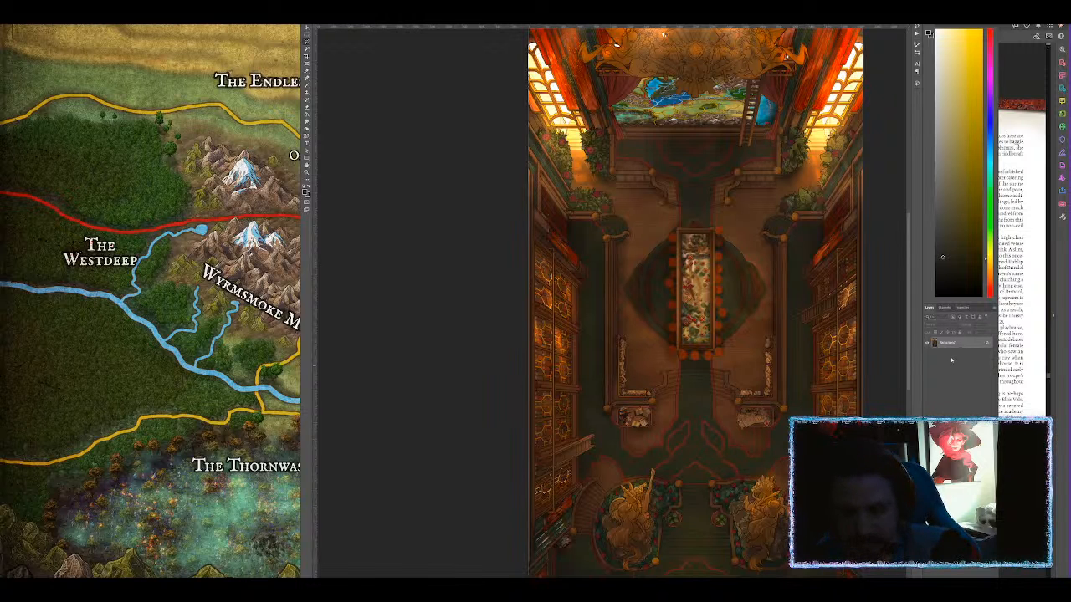
key(ctrl+shift+s)
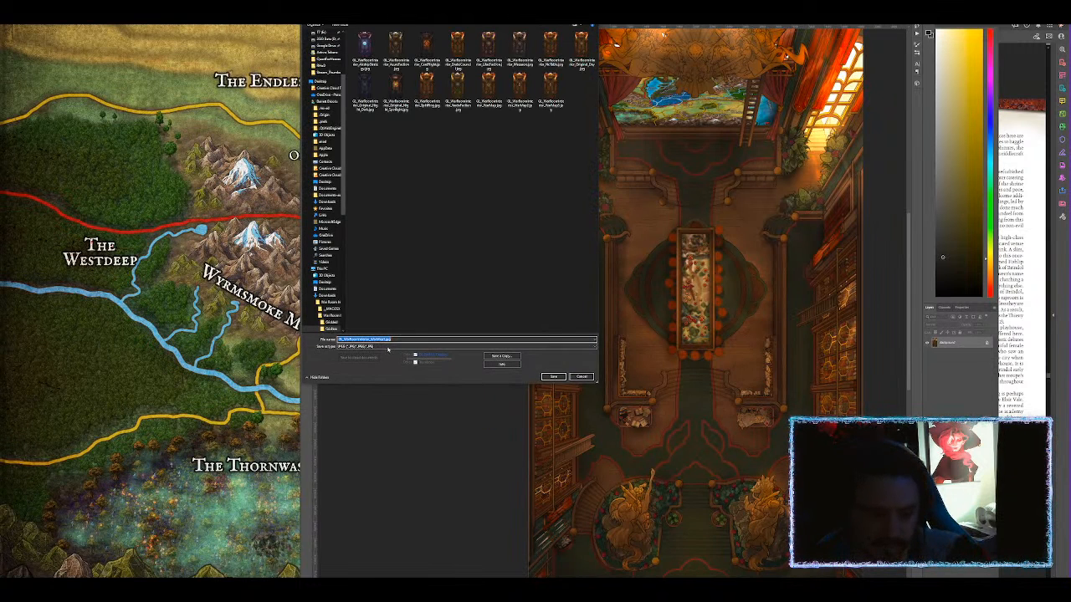
click(389, 348)
click(394, 393)
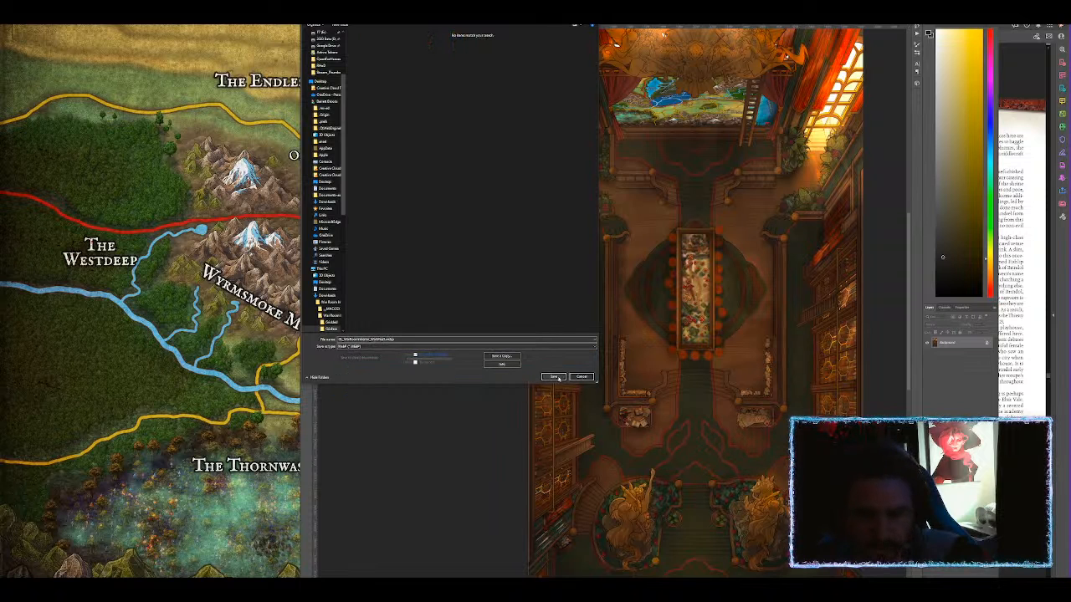
click(553, 377)
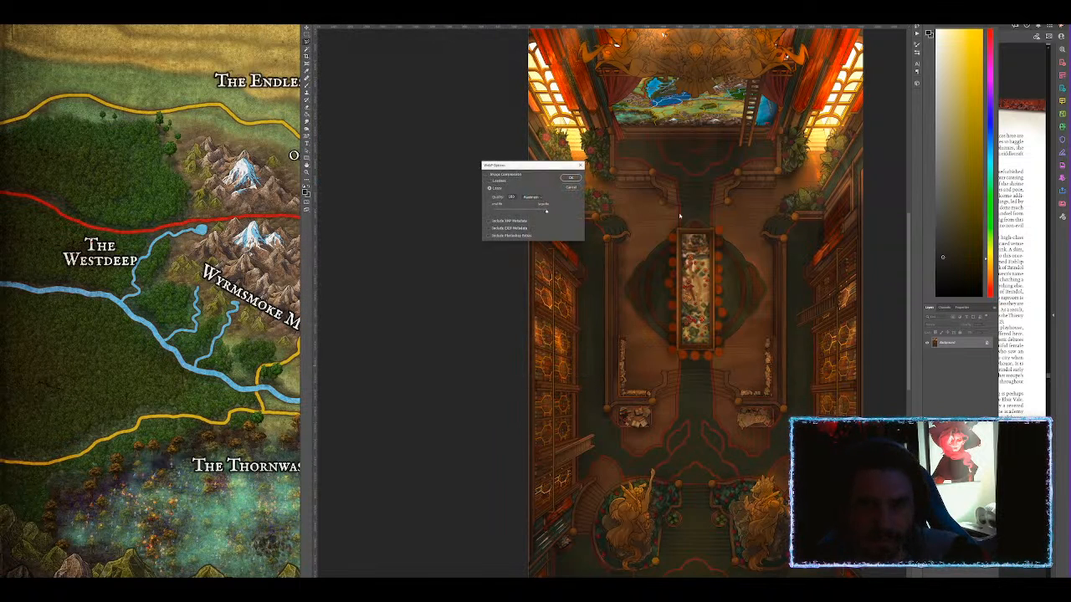
click(579, 188)
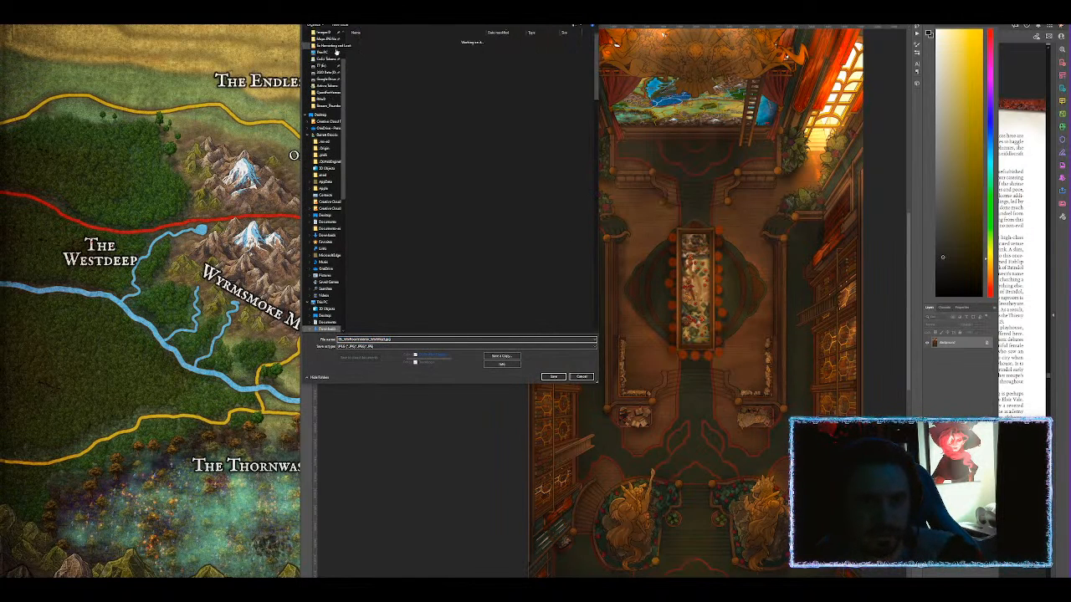
Save the merged battlemap as a maximum-quality JPEG in the Downloads folder.
click(553, 377)
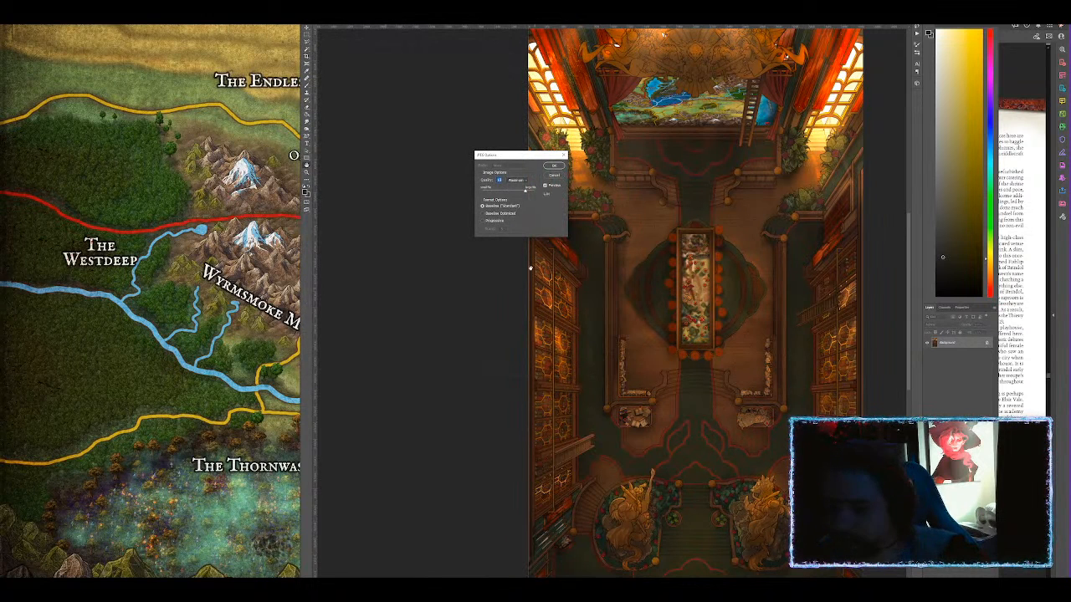
click(554, 166)
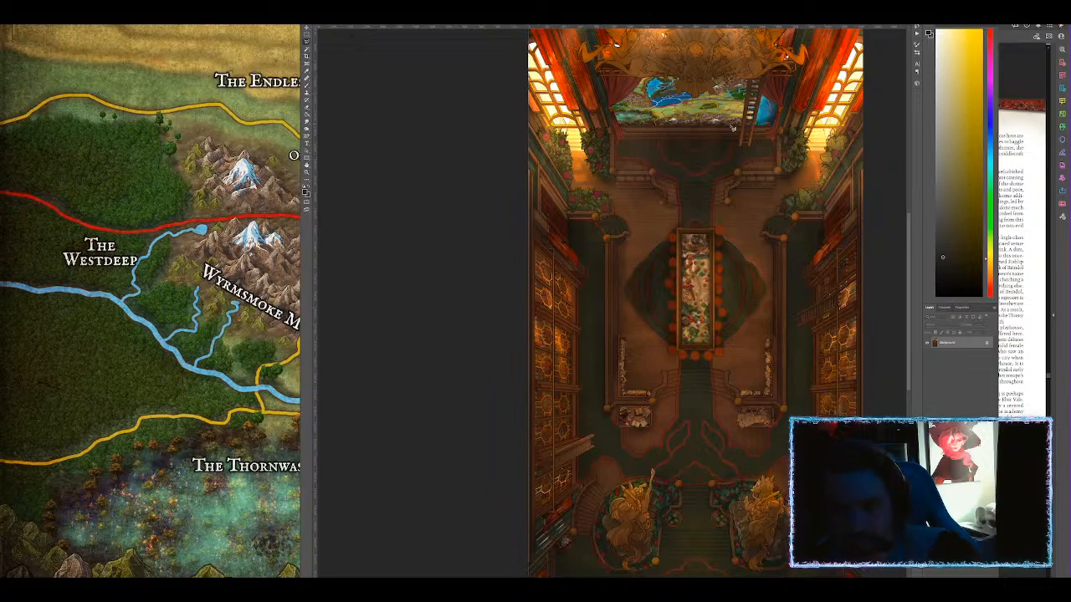
Restore the separate map layers and load the region map's outline on the back wall as a selection.
scroll(749, 138, up, 5)
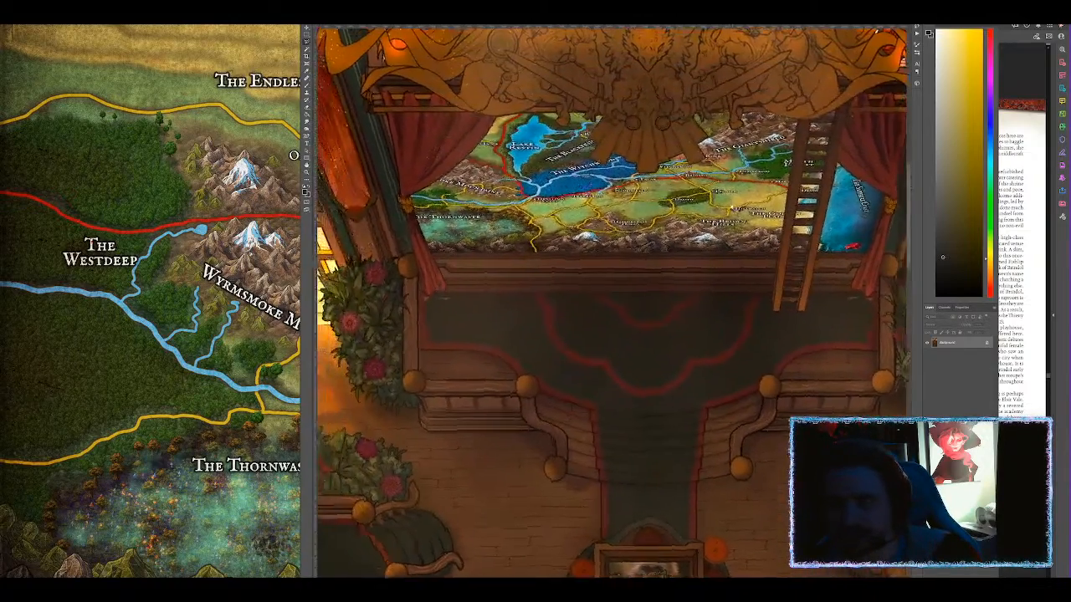
drag(732, 207, 741, 229)
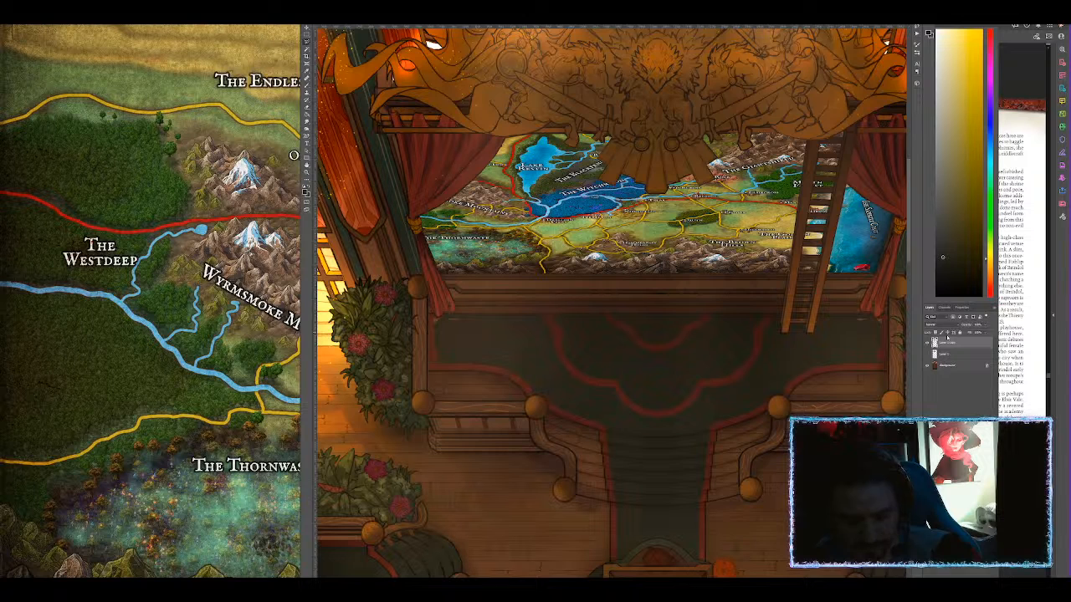
key(ctrl+t)
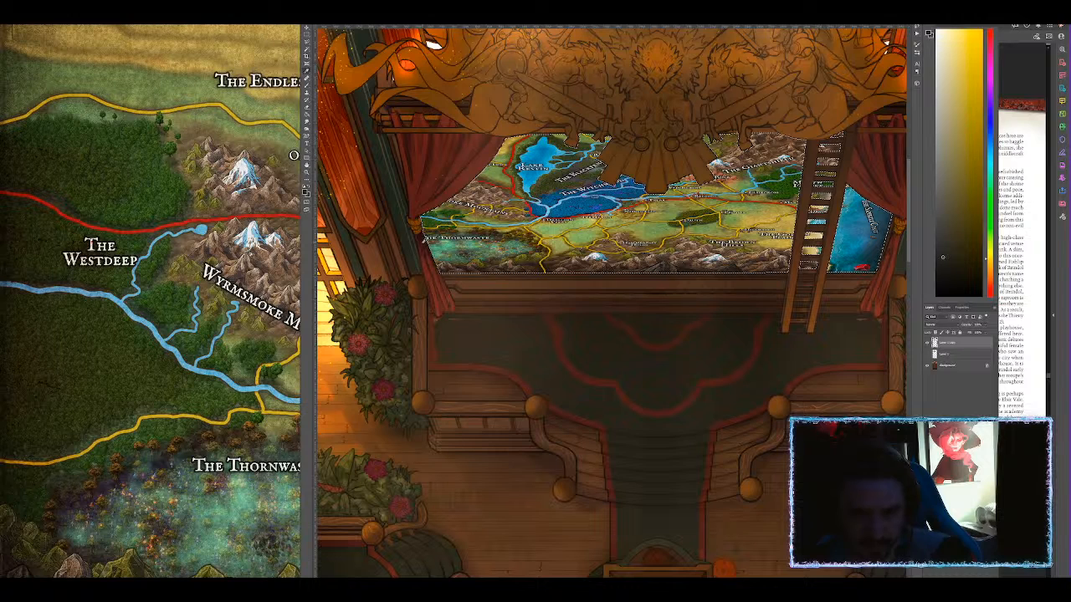
Try darkening the region map's edges directly on its layer and blending that layer with Soft Light.
click(424, 242)
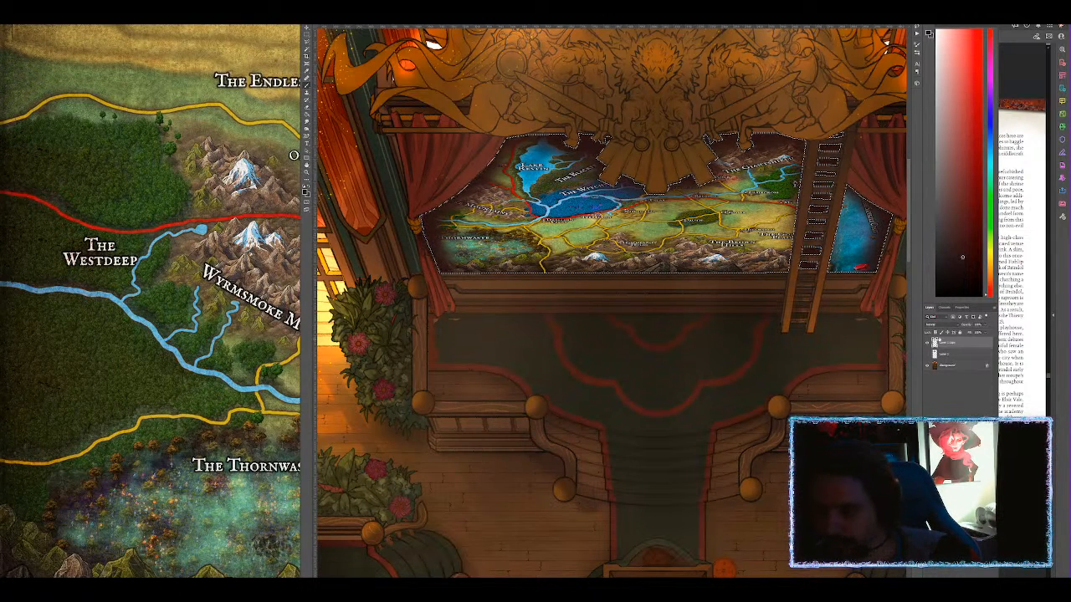
click(933, 326)
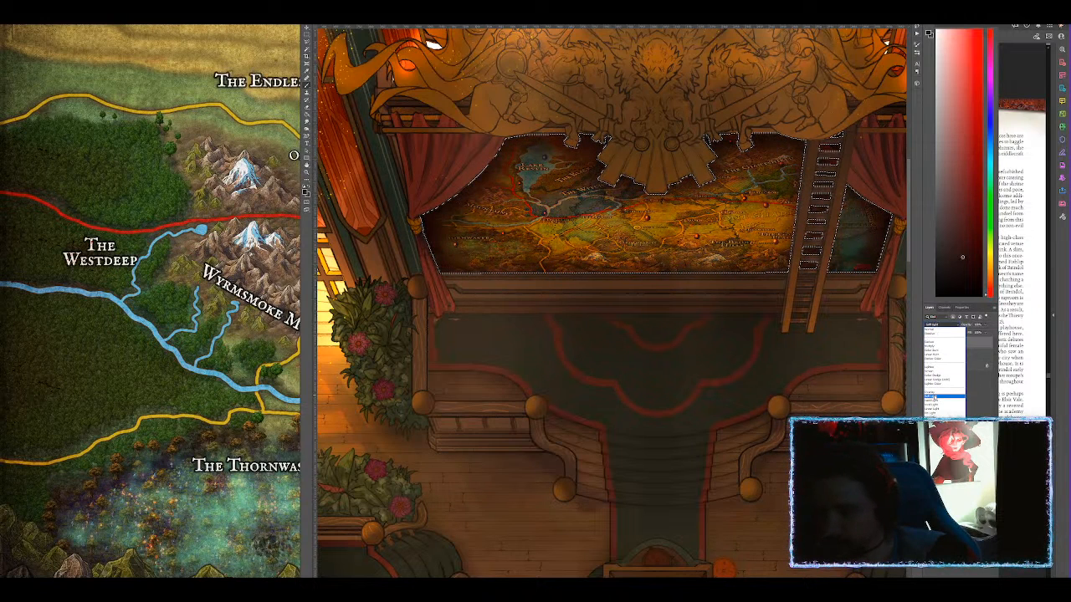
click(931, 396)
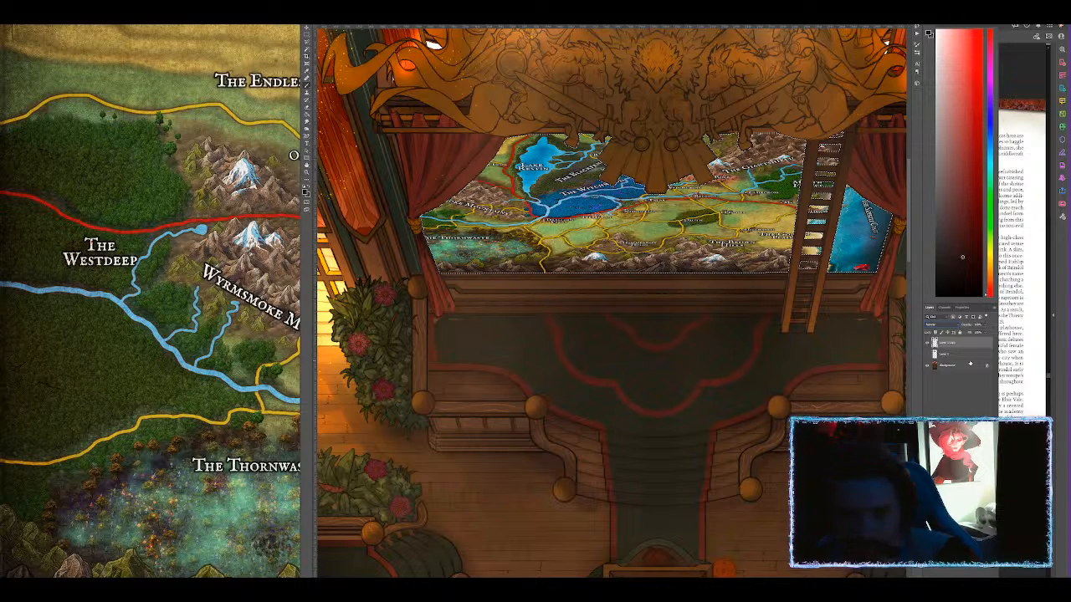
Paint dark shading along the region map's edges and behind the ladder on a new layer set to Soft Light.
key(ctrl+shift+alt+n)
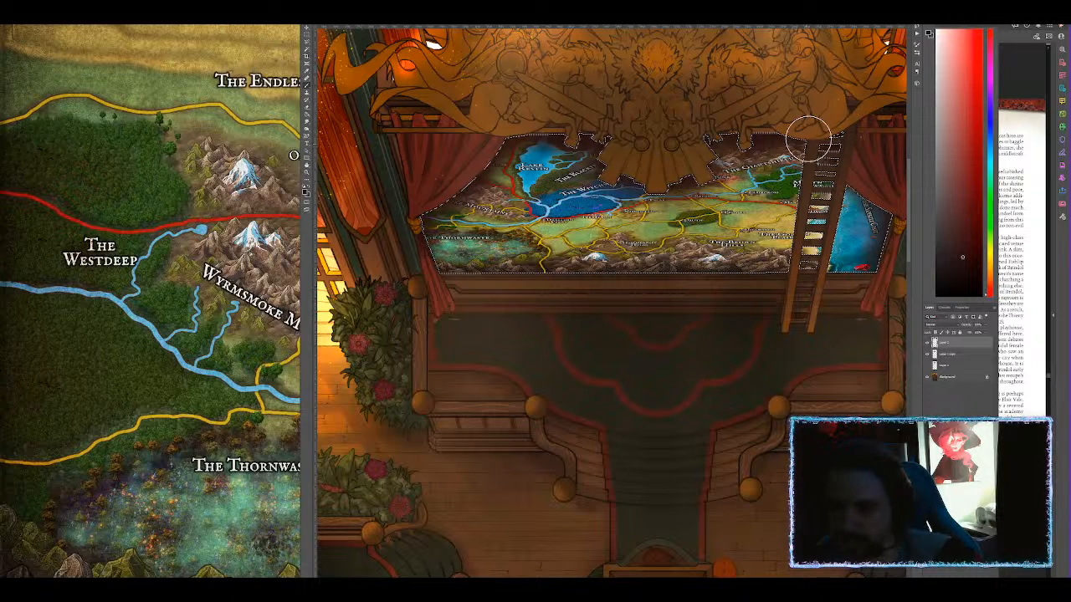
drag(806, 140, 798, 315)
click(934, 326)
click(932, 394)
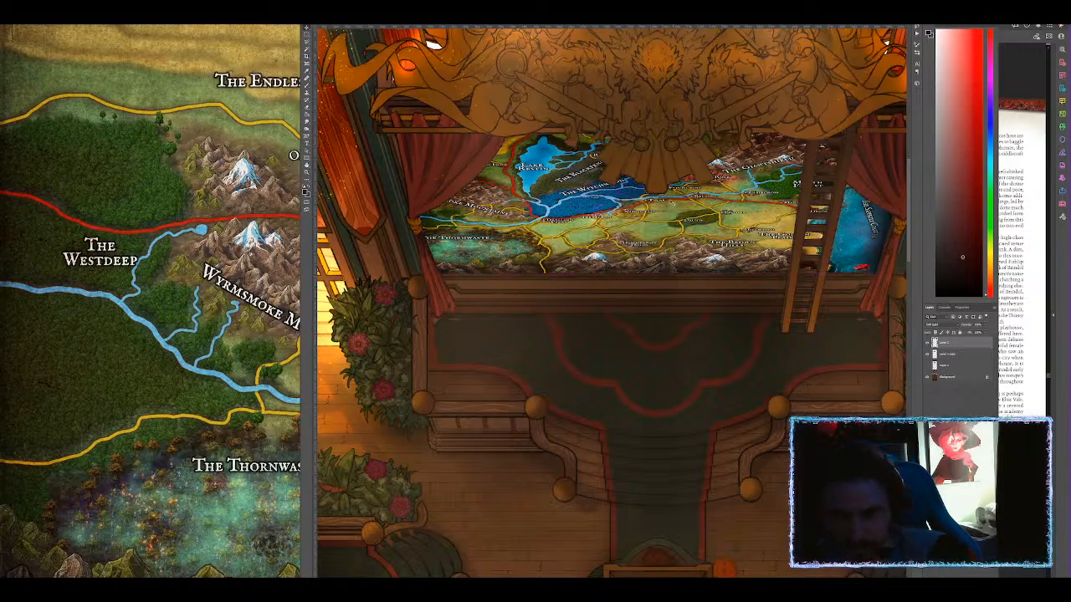
Compare the wall map with and without the shading layer, and merge all layers into the background.
scroll(817, 291, down, 2)
click(927, 343)
click(928, 343)
scroll(673, 251, down, 2)
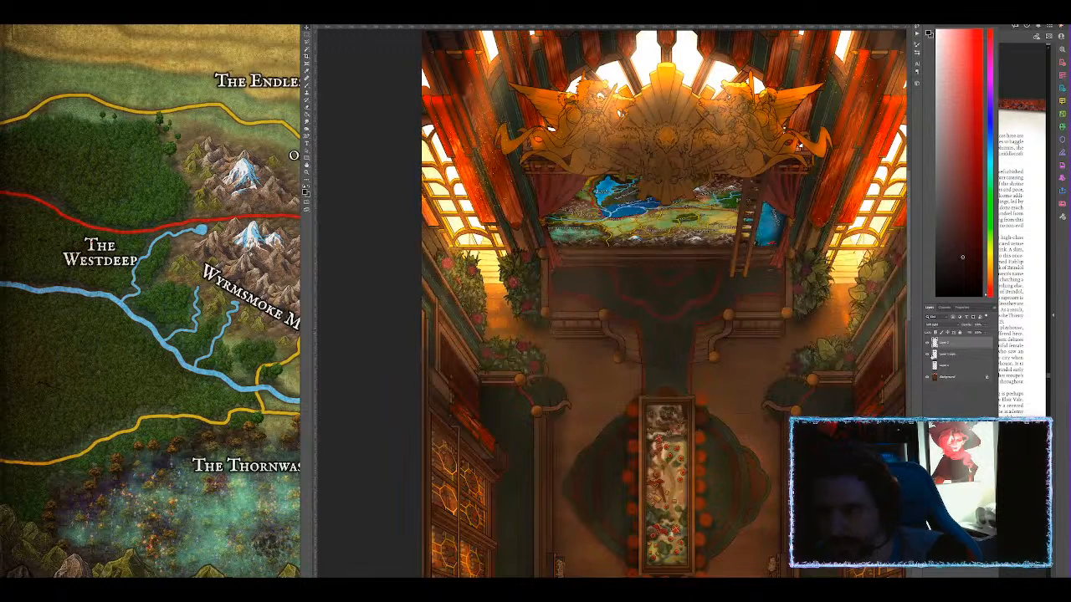
click(951, 378)
key(ctrl+shift+e)
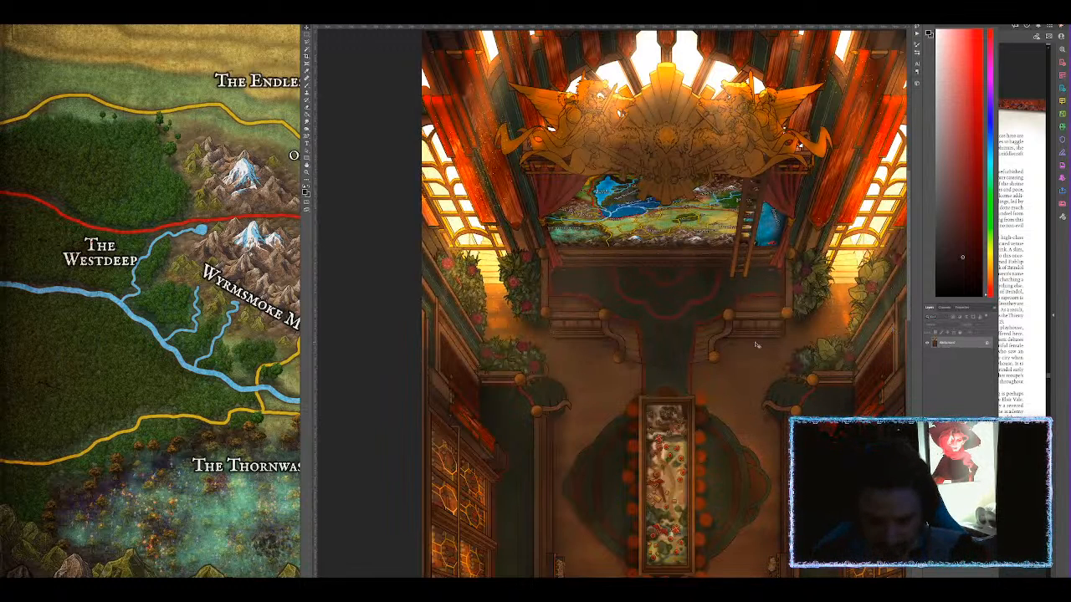
Save the flattened battlemap as a maximum-quality JPEG, replacing the earlier file in the Downloads folder.
key(ctrl+shift+s)
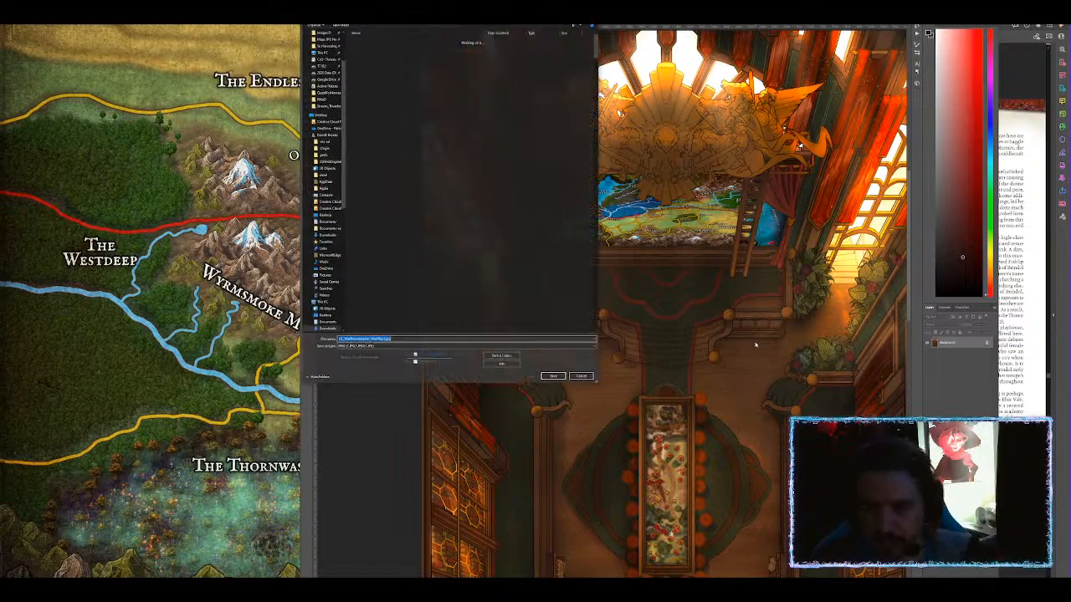
click(559, 378)
click(548, 298)
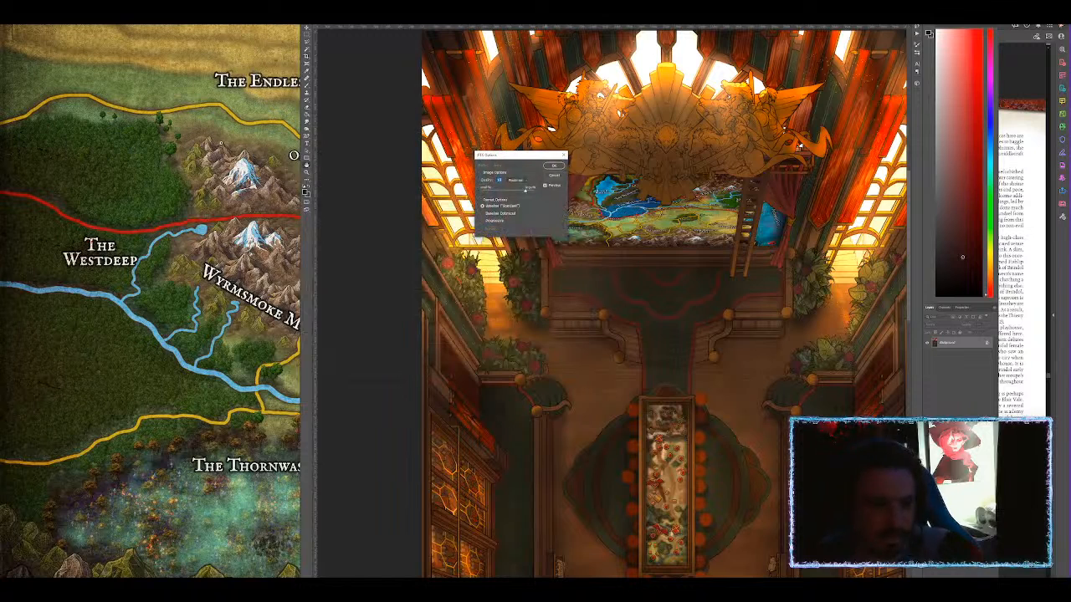
click(553, 166)
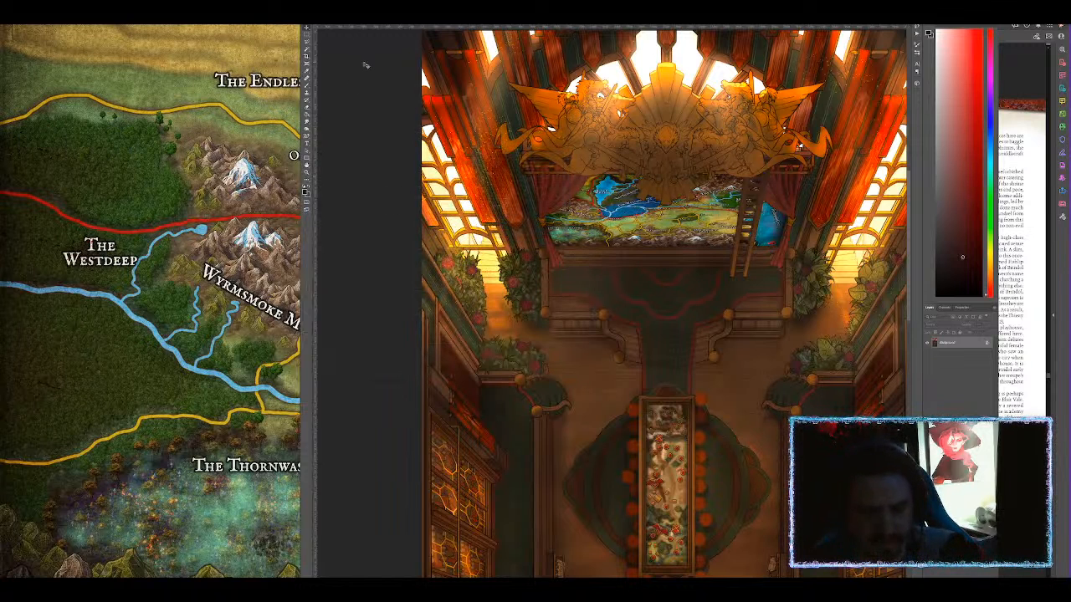
Save a WebP version of the flattened battlemap in the same folder with lossy compression.
key(ctrl+shift+s)
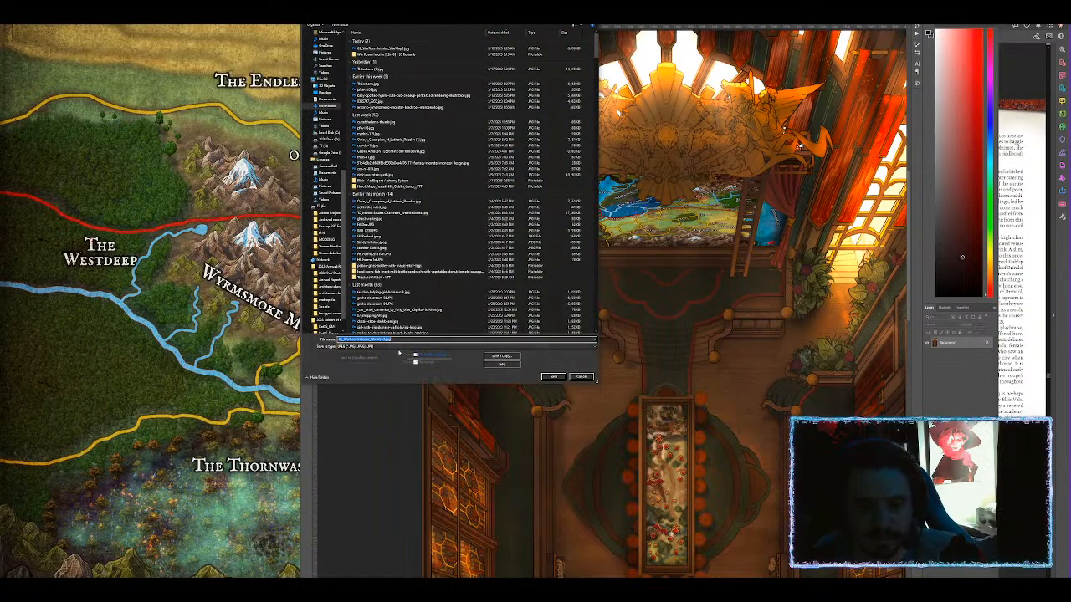
click(369, 347)
click(352, 390)
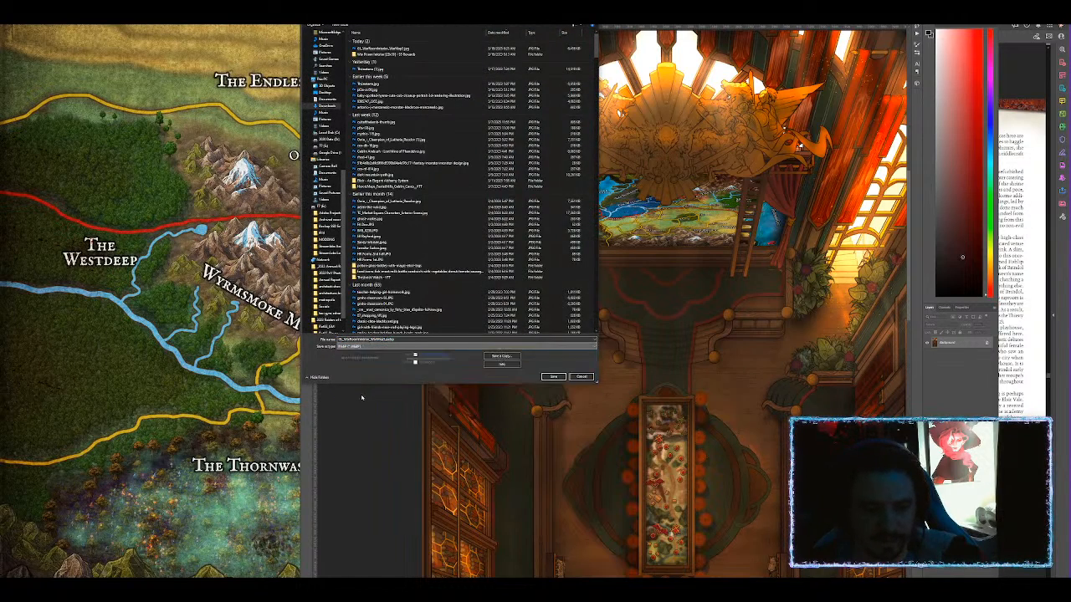
click(552, 377)
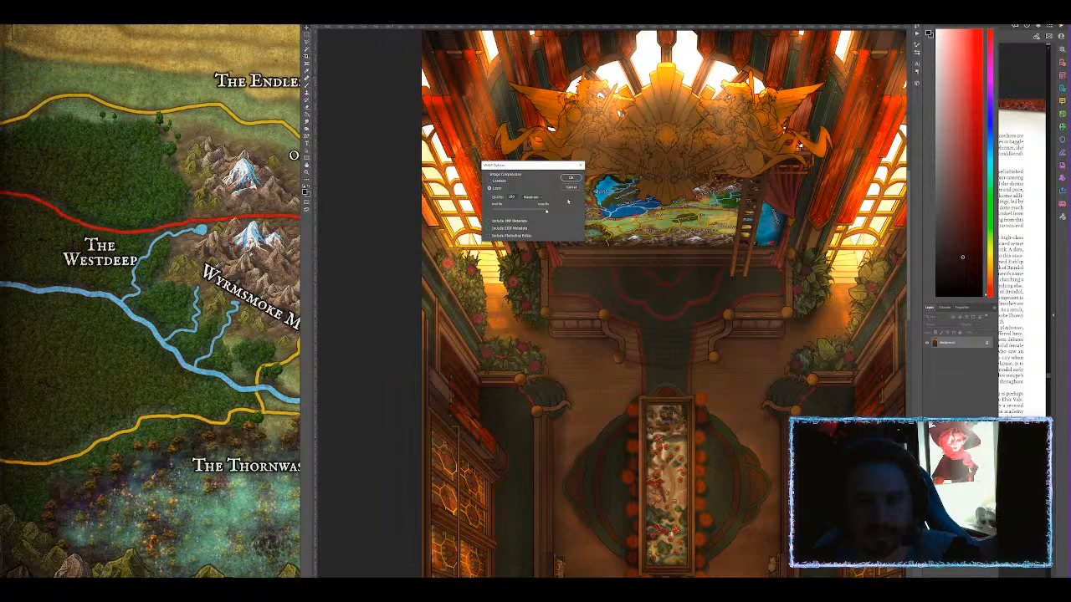
click(576, 178)
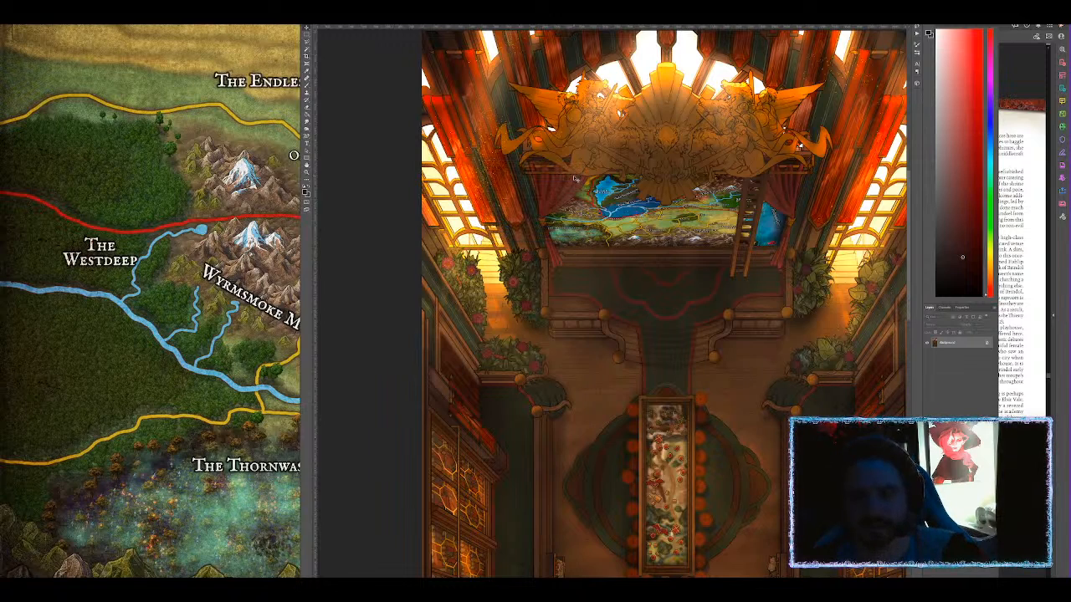
Switch to the Red Hand of Doom scene in Foundry VTT and close the region map tile's configuration.
click(236, 110)
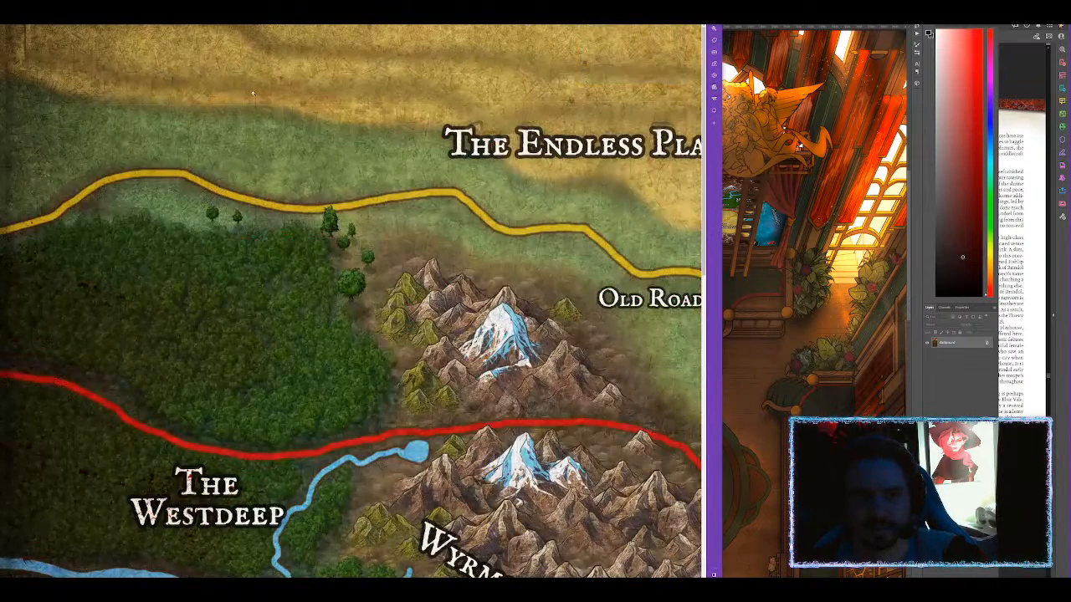
click(435, 25)
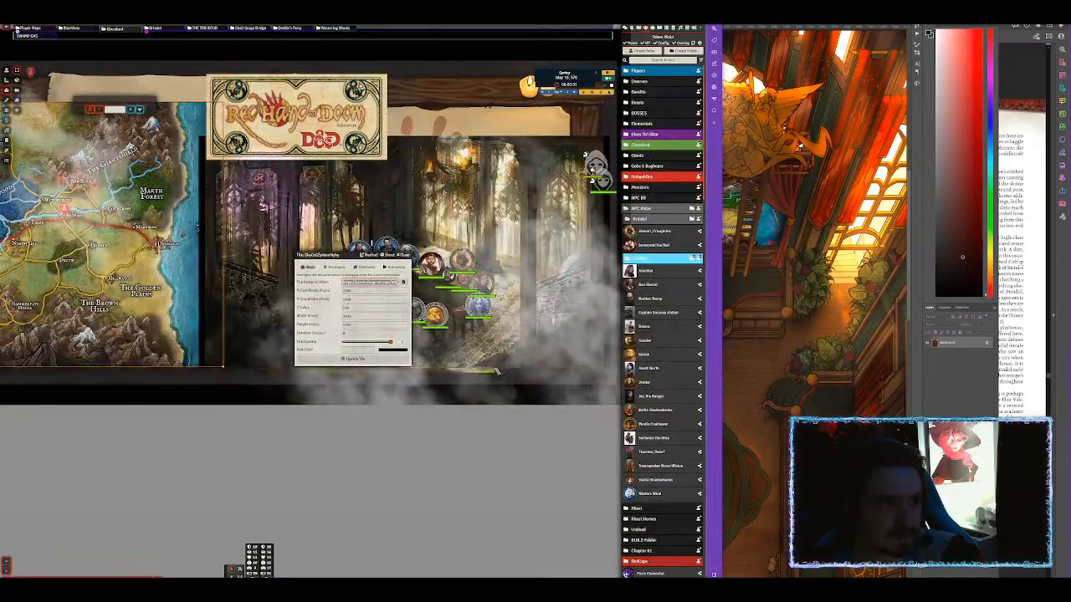
scroll(497, 123, down, 3)
scroll(496, 123, down, 3)
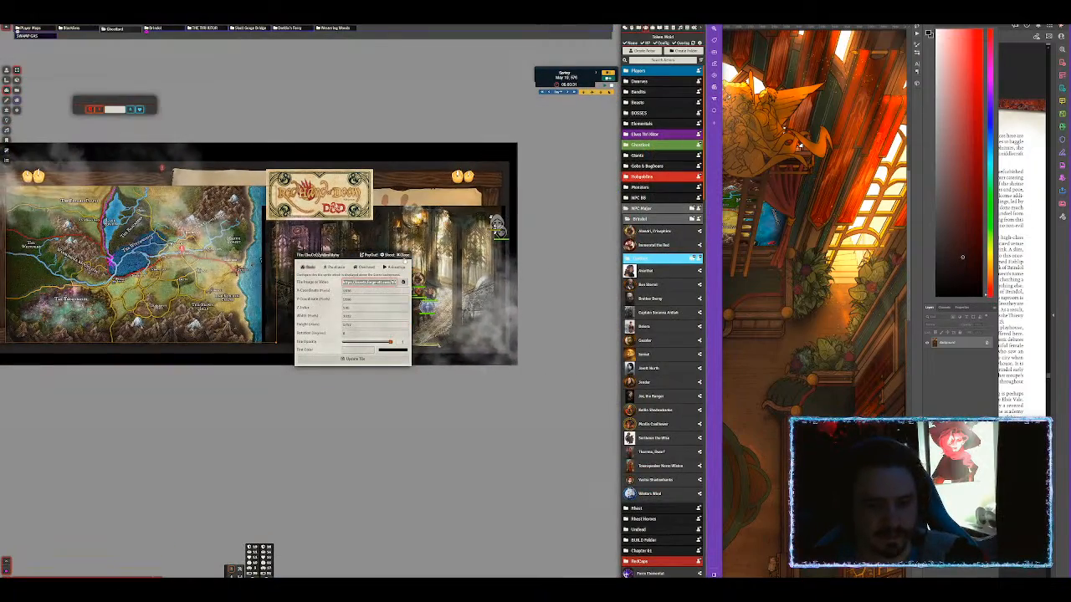
click(403, 255)
scroll(335, 352, up, 3)
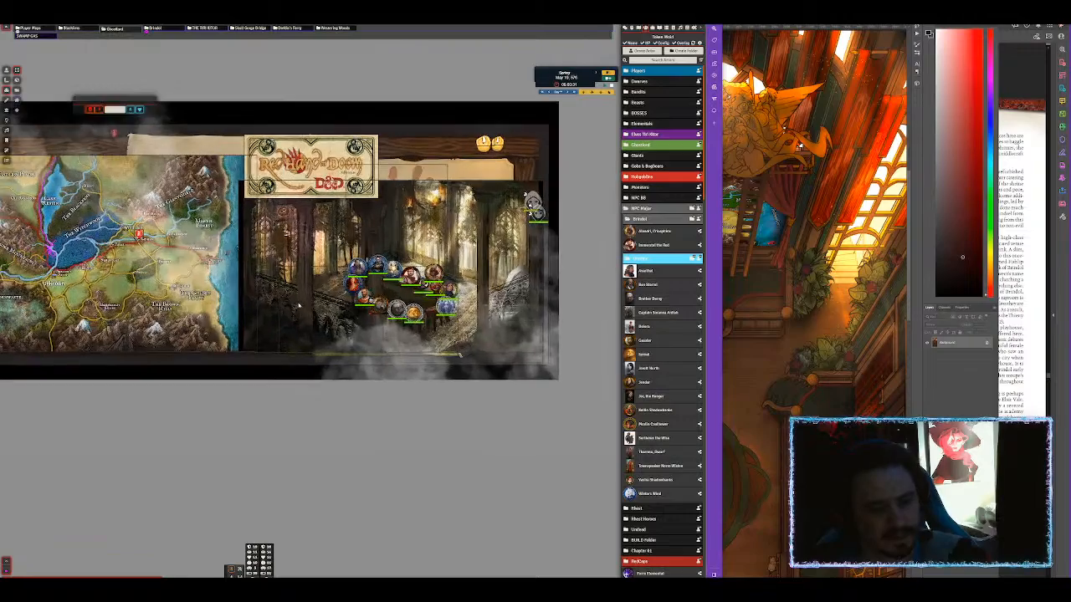
key(Right)
key(Right)
key(Right)
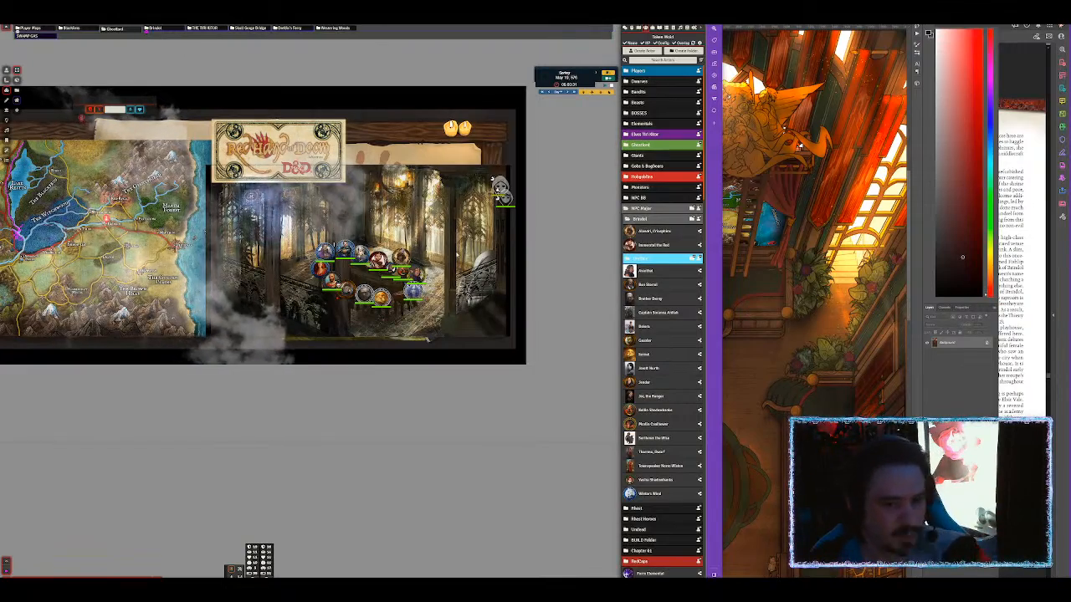
drag(226, 361, 338, 302)
Examine the finished battlemap in Photoshop from the wall map down to the statues, and return to the Foundry VTT scene.
click(761, 330)
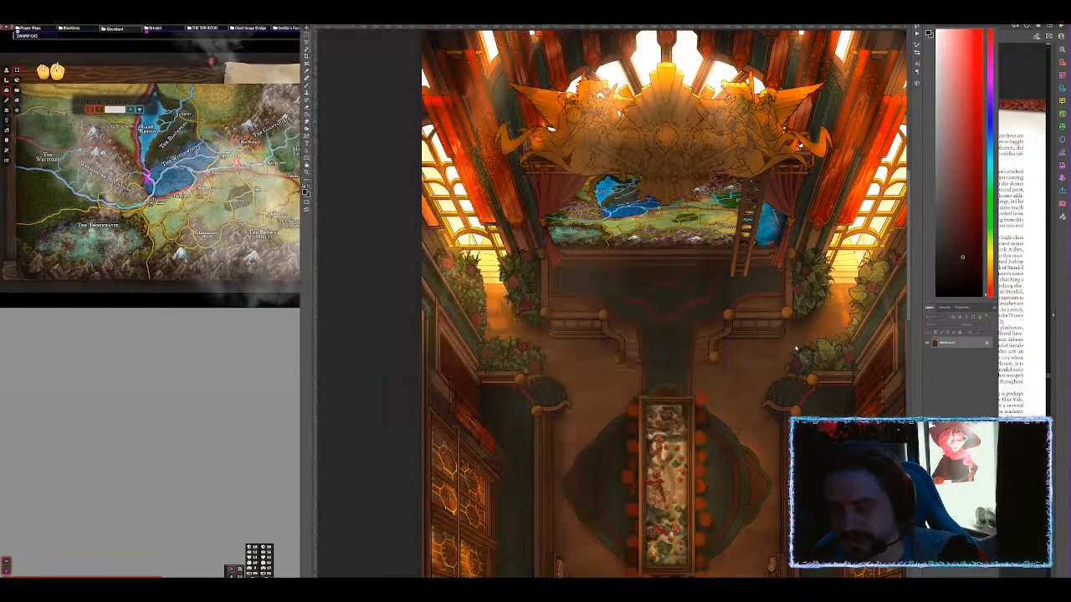
scroll(761, 330, down, 10)
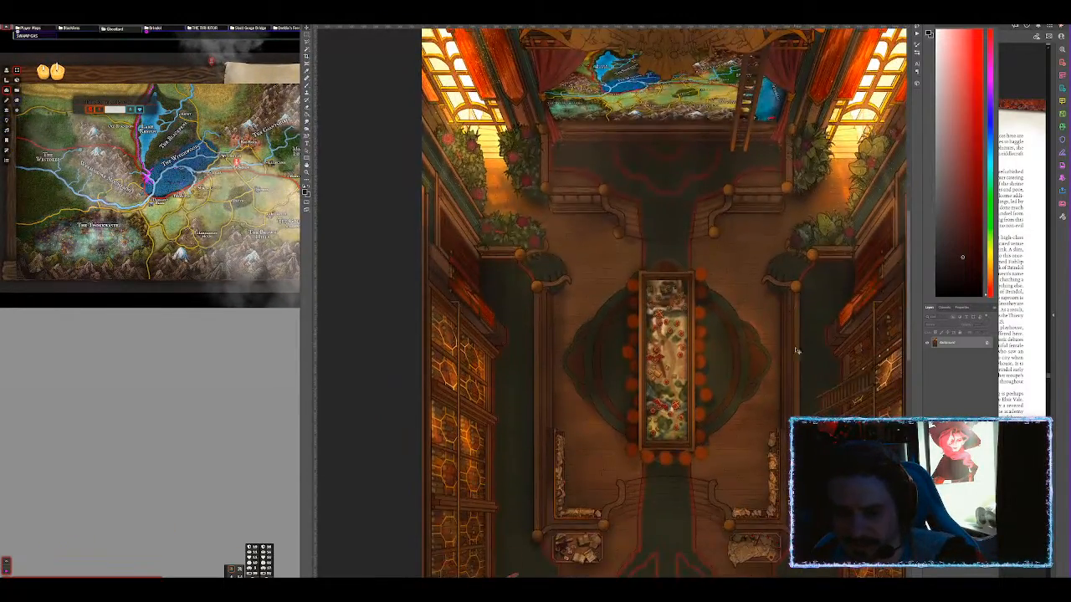
scroll(810, 367, down, 9)
scroll(824, 385, up, 5)
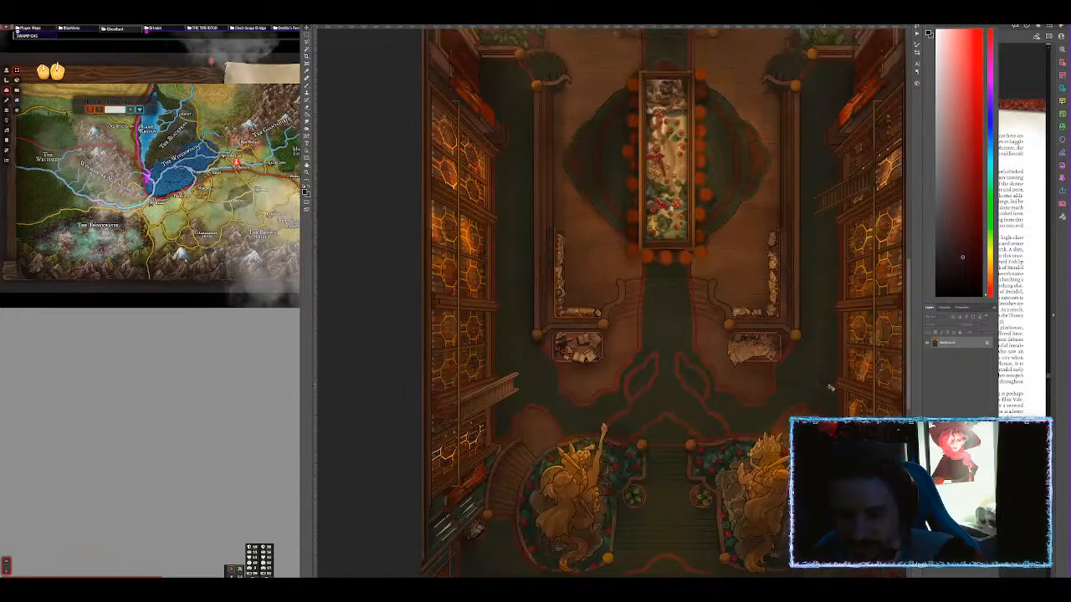
scroll(829, 391, up, 12)
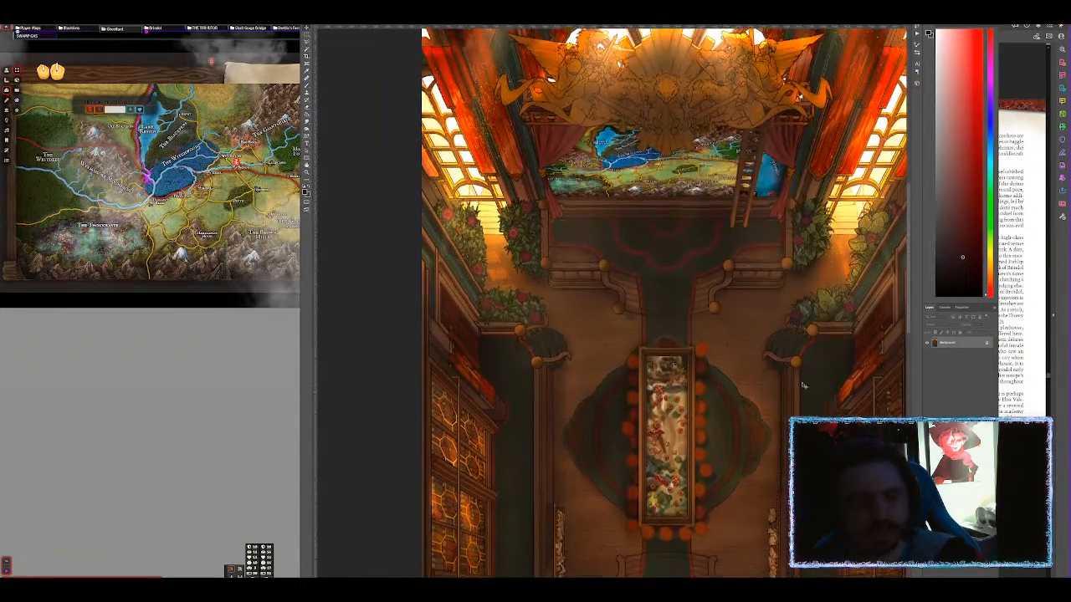
click(286, 344)
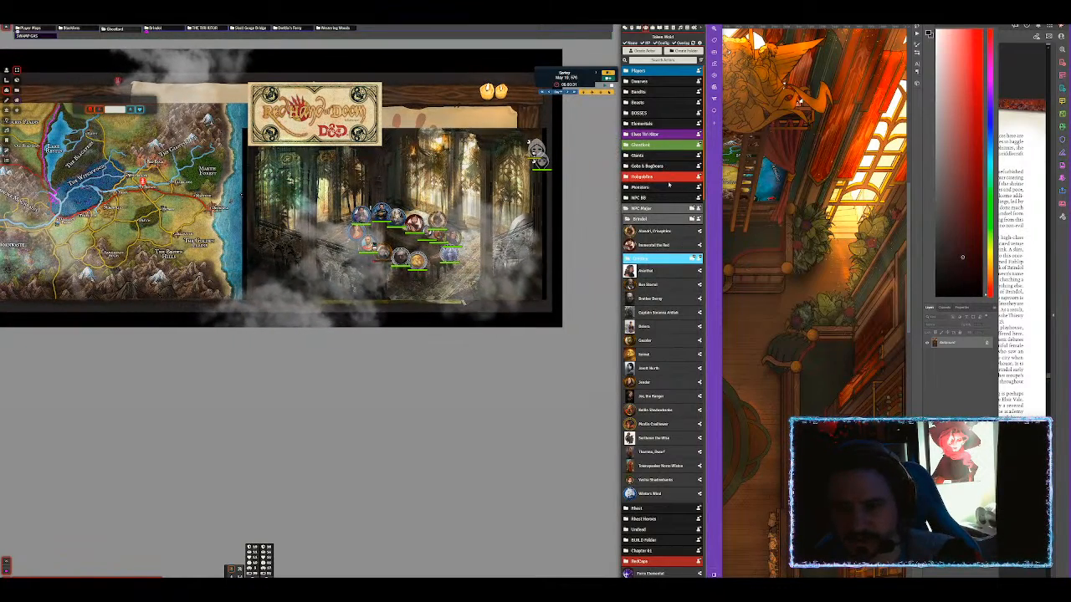
Find the v9 Tile Template TALL Portrait scene through quick search for "tile template" and add it to the Brindol scene folder.
scroll(687, 291, down, 4)
scroll(687, 291, down, 2)
scroll(694, 297, up, 8)
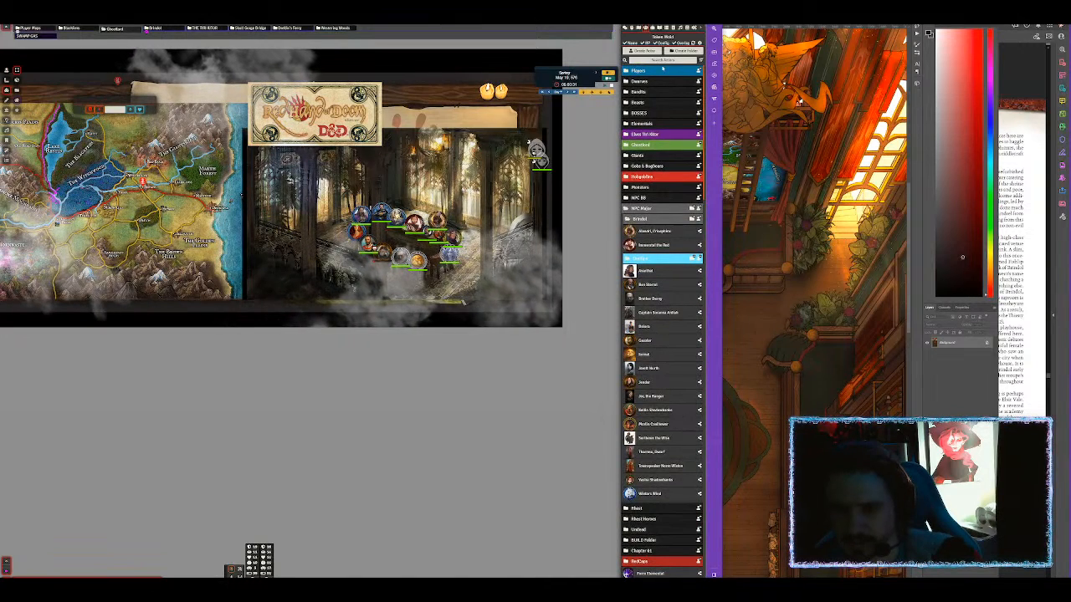
click(638, 28)
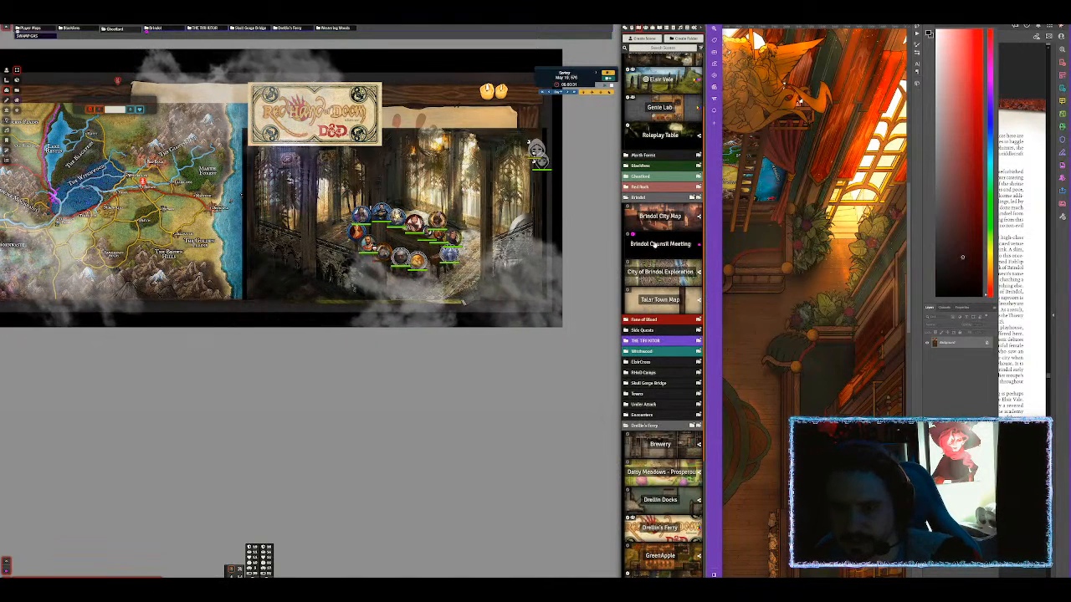
key(ctrl+space)
text(tile t)
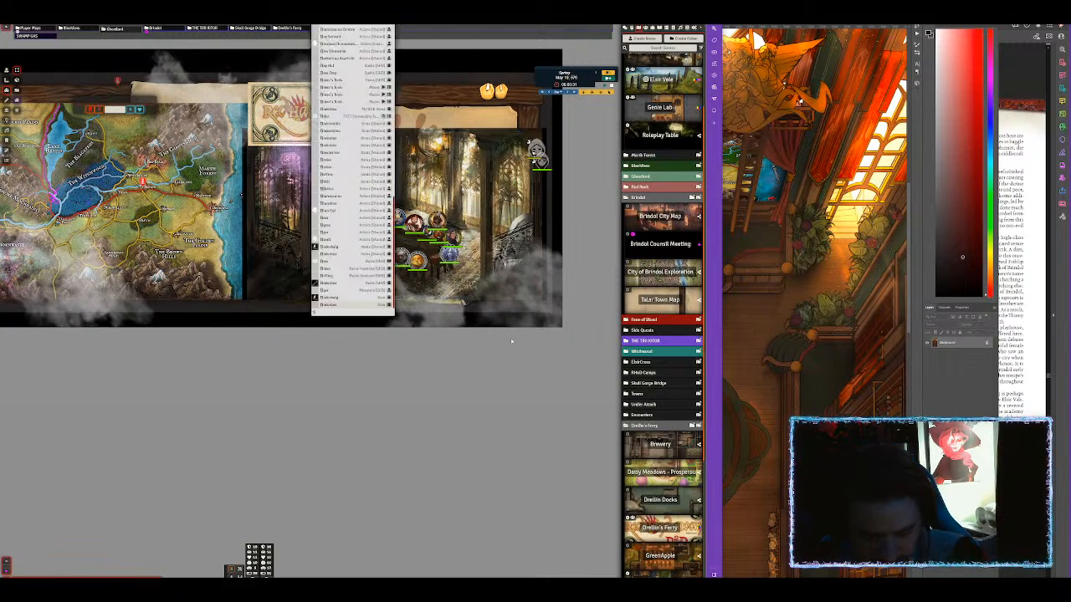
text(emplate)
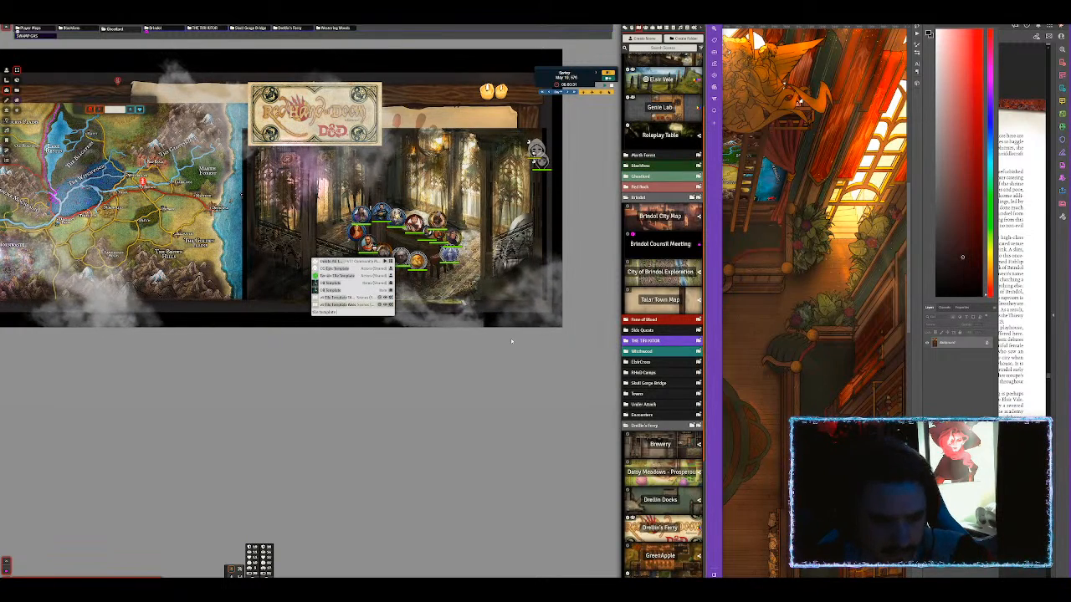
drag(335, 304, 648, 200)
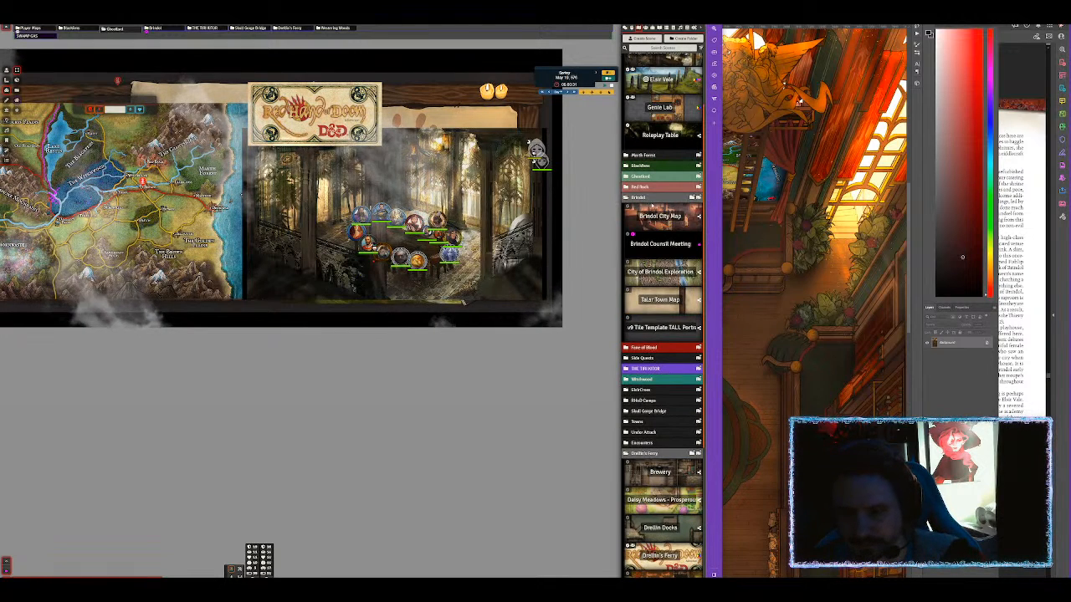
Rename the v9 Tile Template TALL Portrait scene to Brindol War Room in its configuration and save it.
right_click(657, 335)
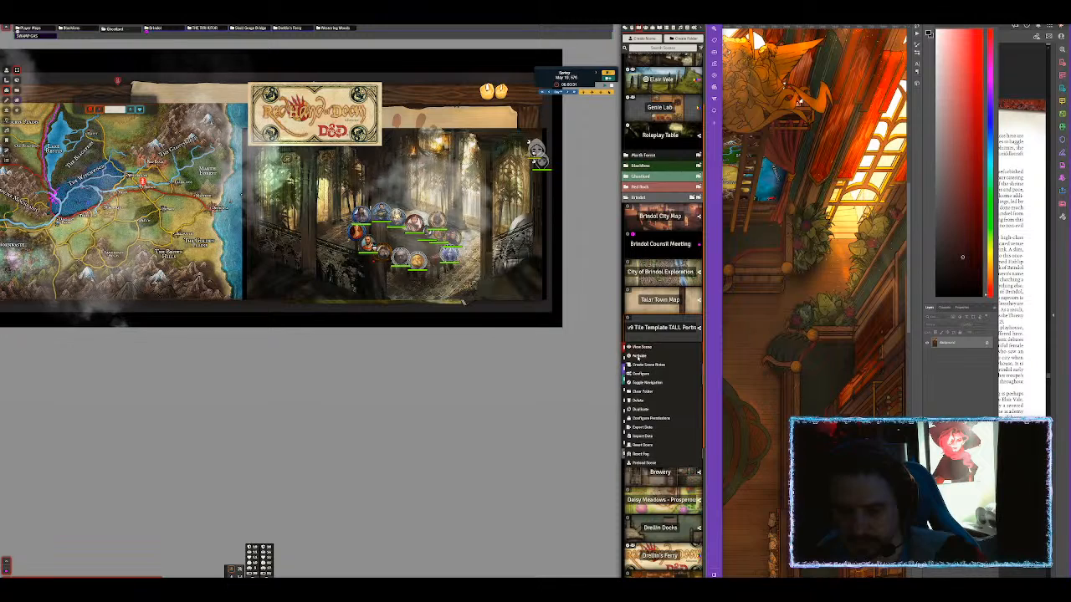
click(640, 373)
drag(392, 272, 276, 249)
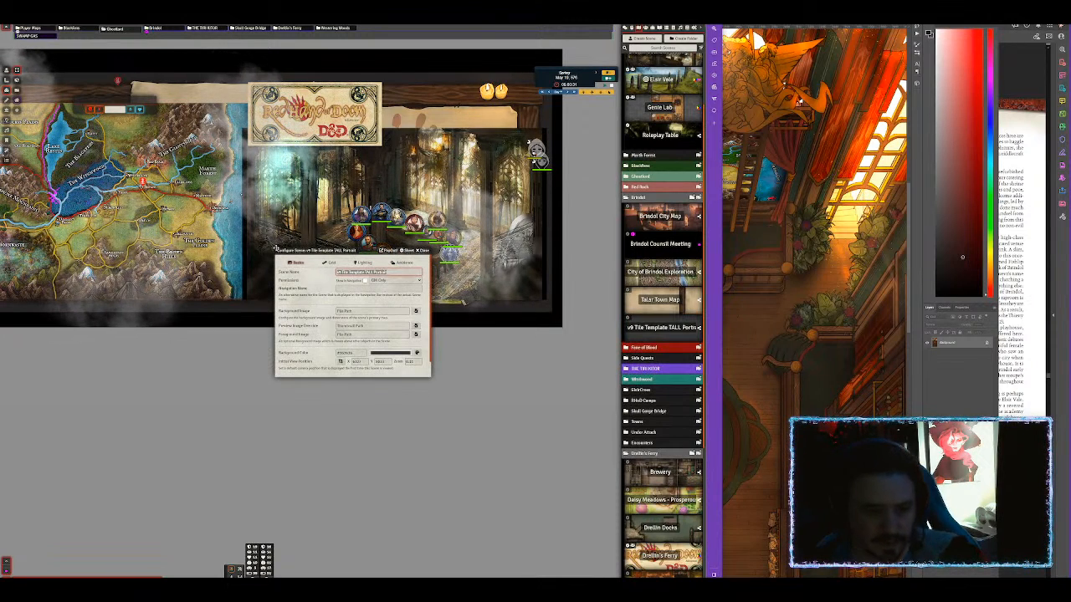
text(The Epic War II)
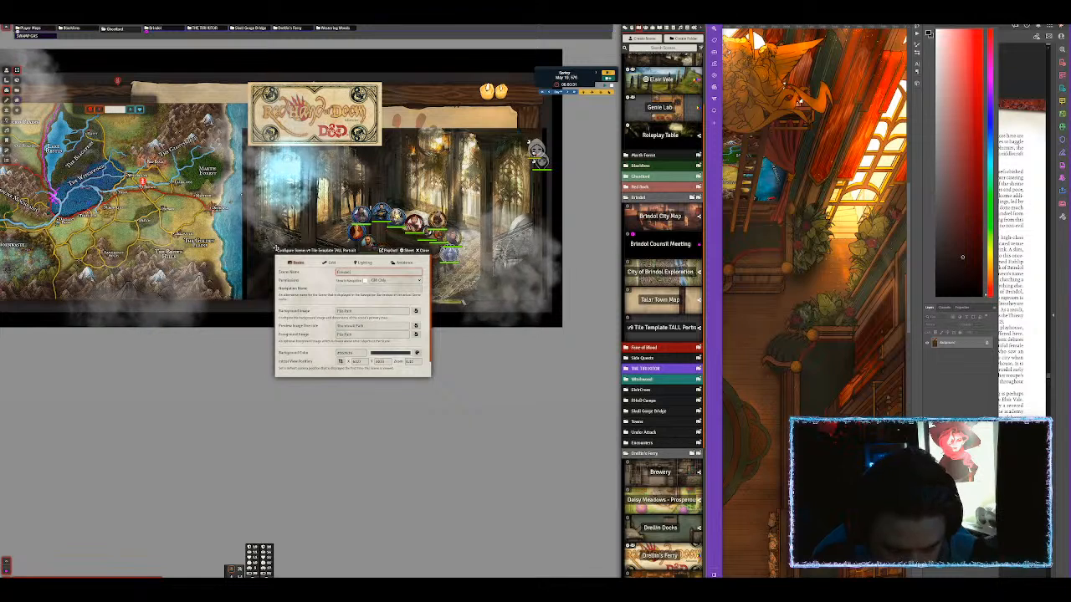
text(oom)
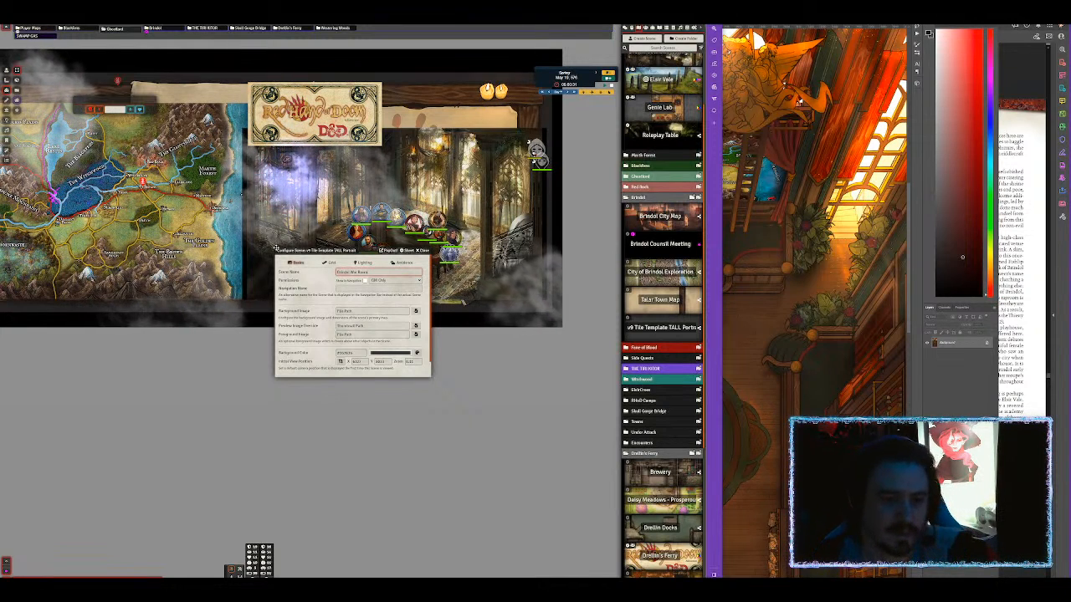
key(Return)
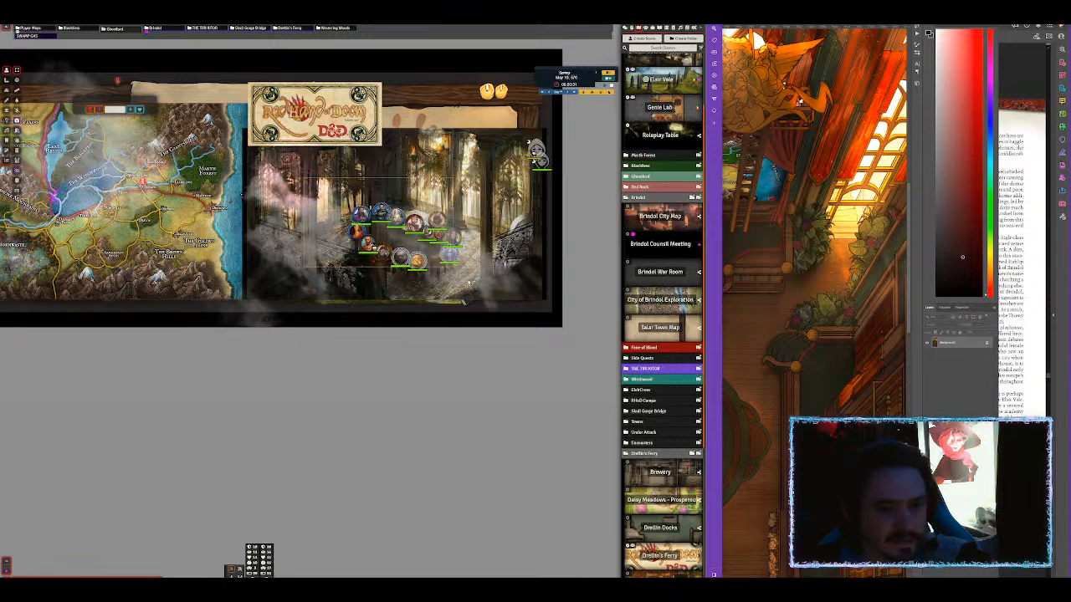
Copy the group of tokens gathered around the forest scene and open the Brindol War Room scene.
drag(341, 197, 474, 282)
key(ctrl+c)
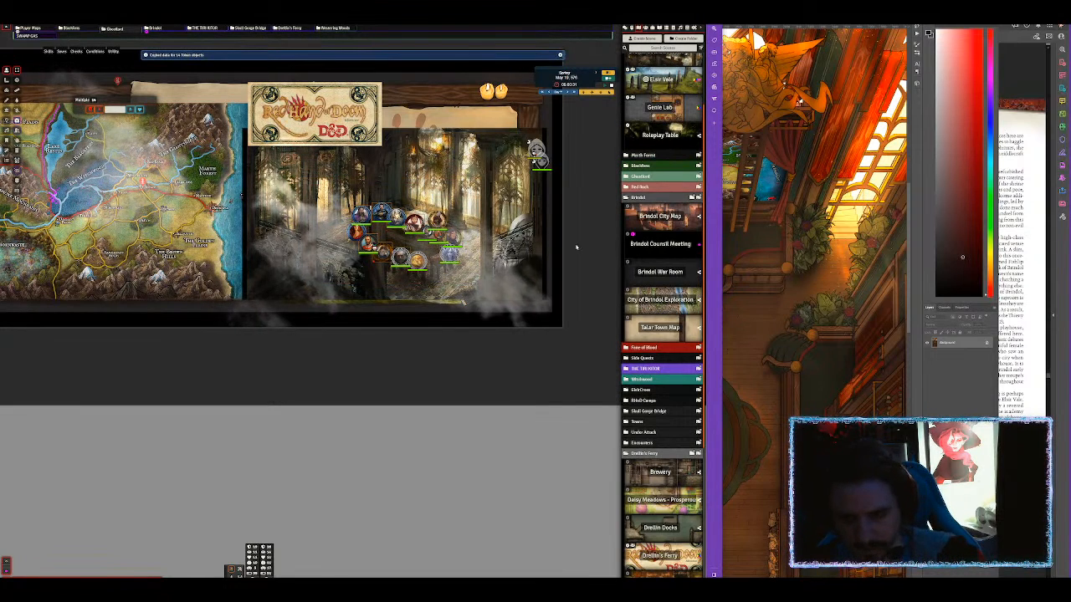
click(676, 271)
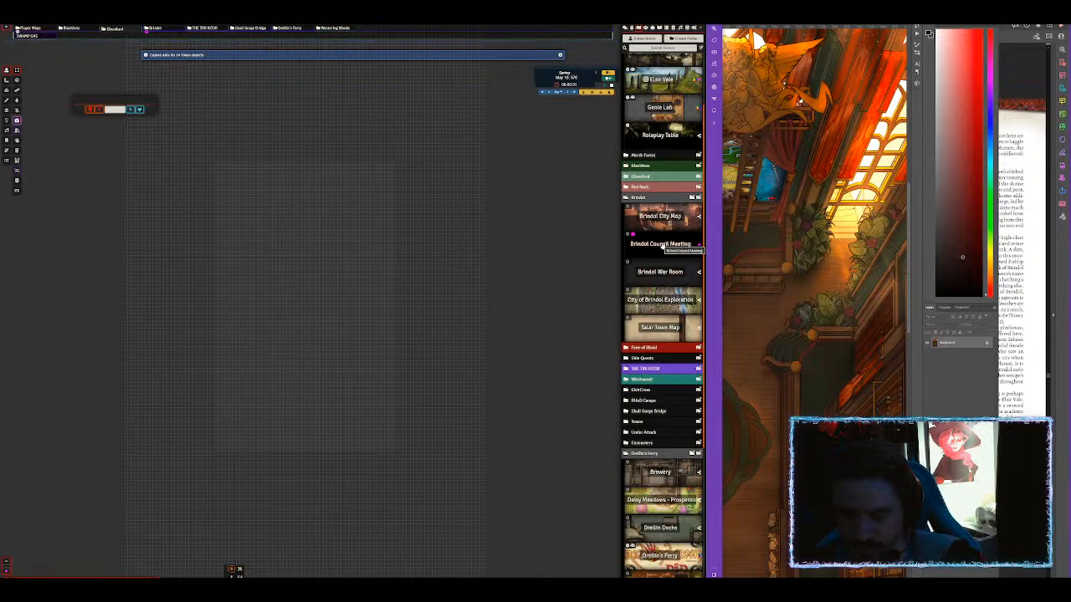
Delete the Brindol Council Meeting scene and paste the copied tokens onto the Brindol War Room grid.
right_click(663, 243)
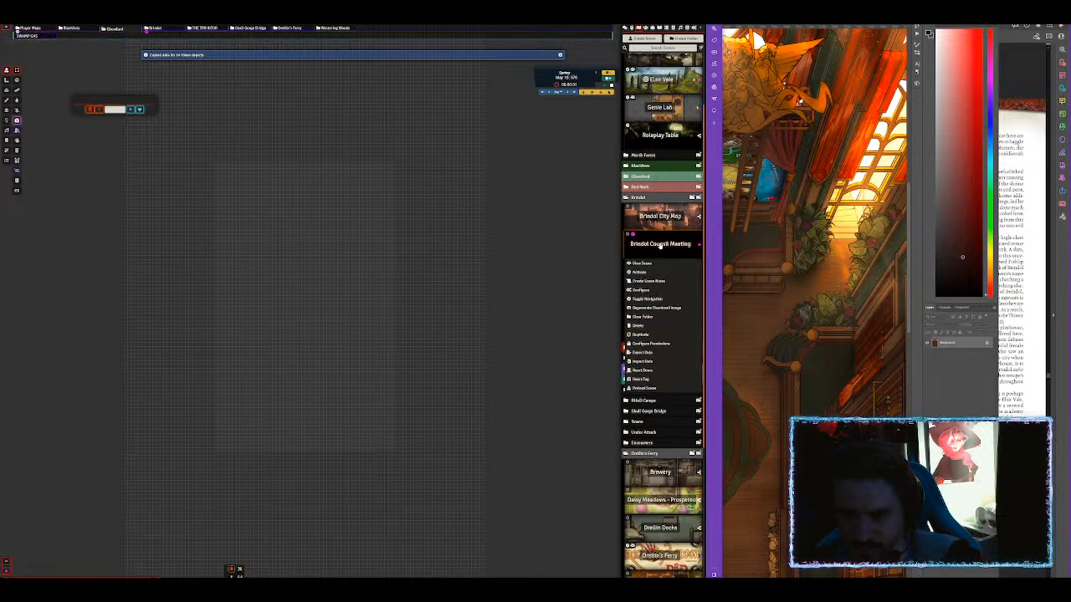
click(643, 327)
click(532, 350)
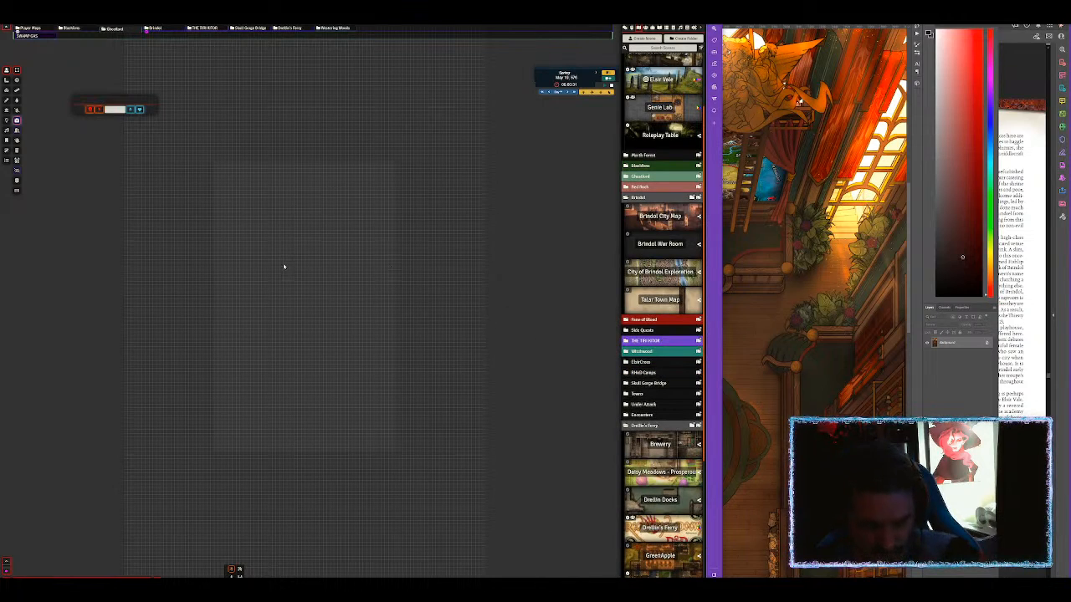
key(ctrl+v)
scroll(340, 266, up, 3)
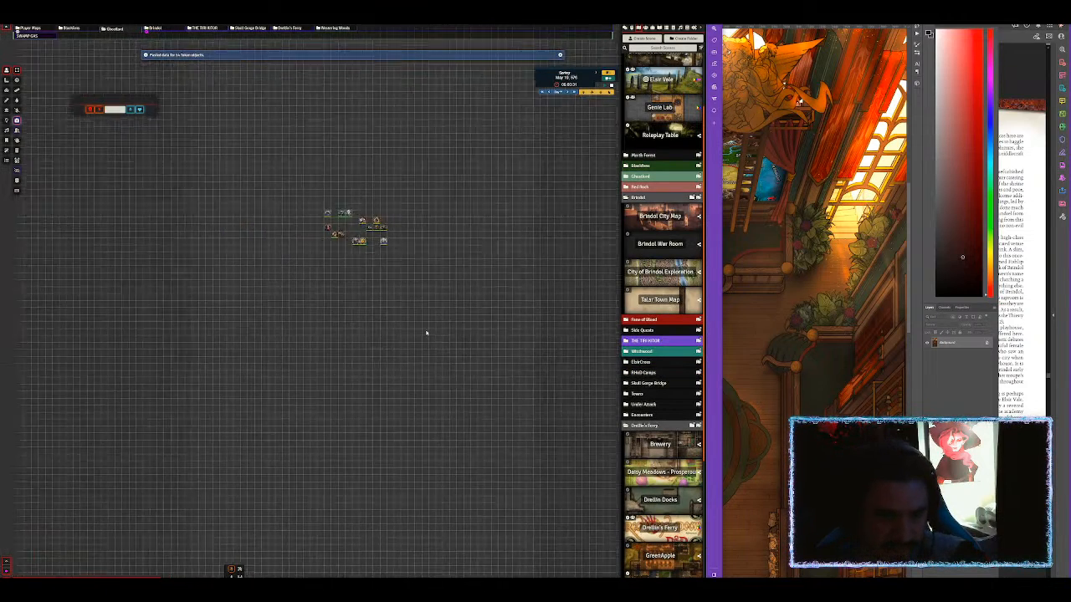
Open the tile image browser and go to the campaign's Maps folder in the assets library.
click(6, 90)
click(16, 92)
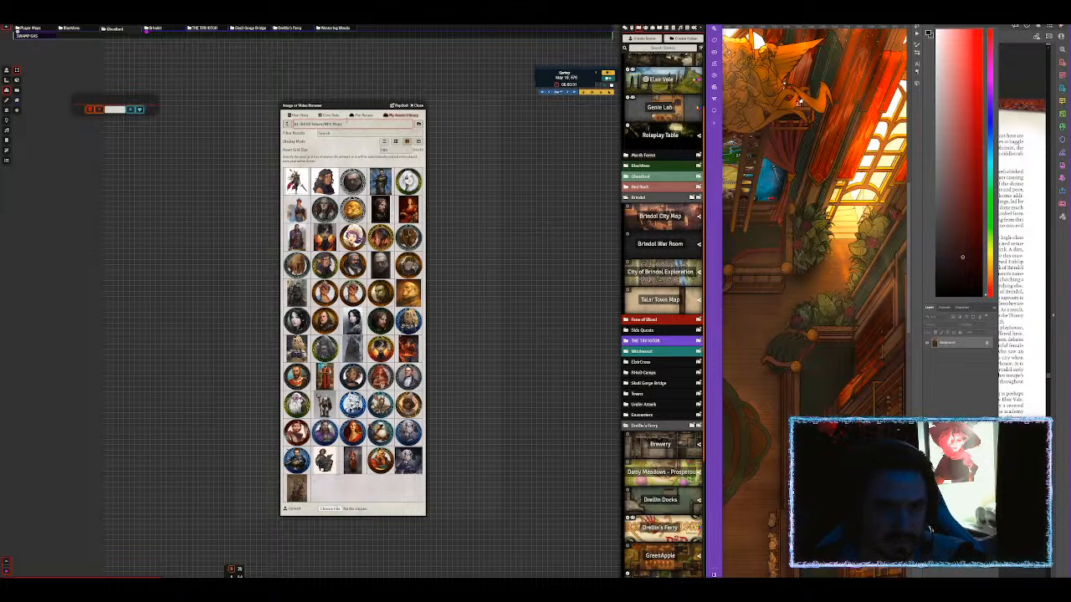
click(360, 119)
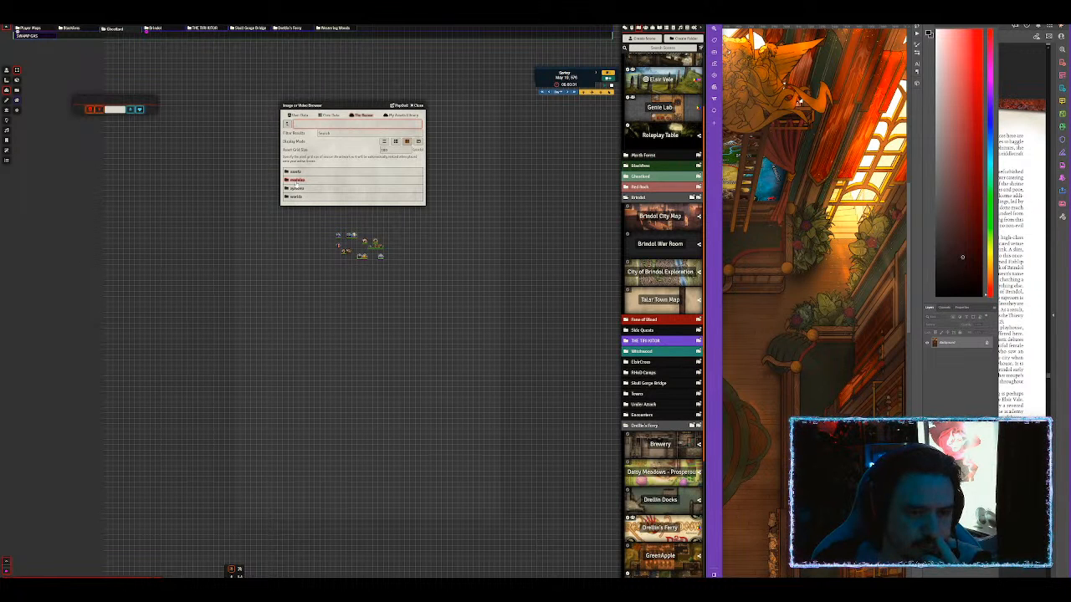
click(399, 117)
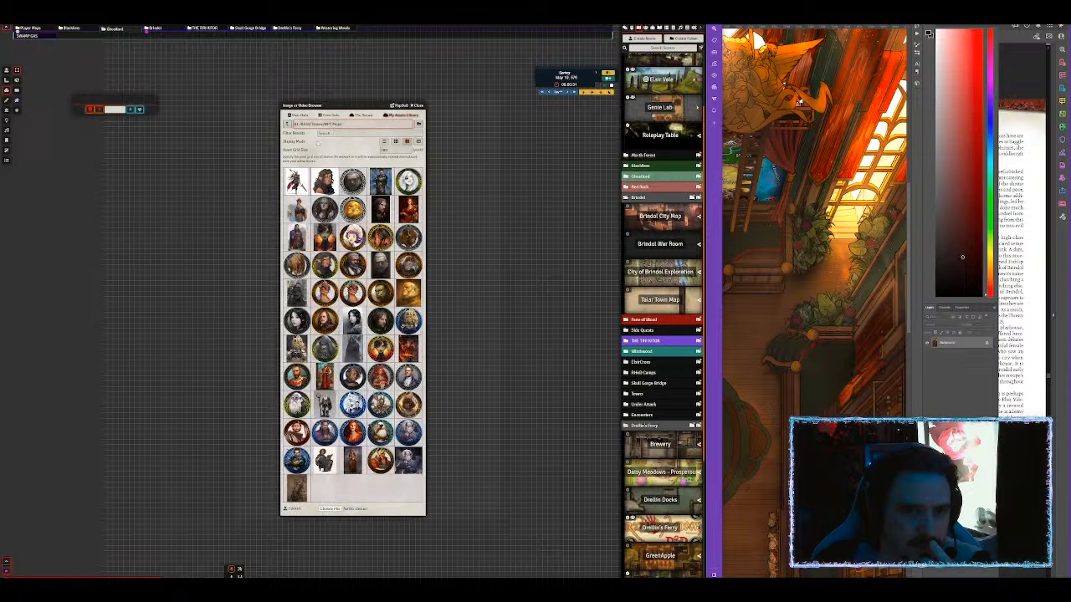
click(287, 124)
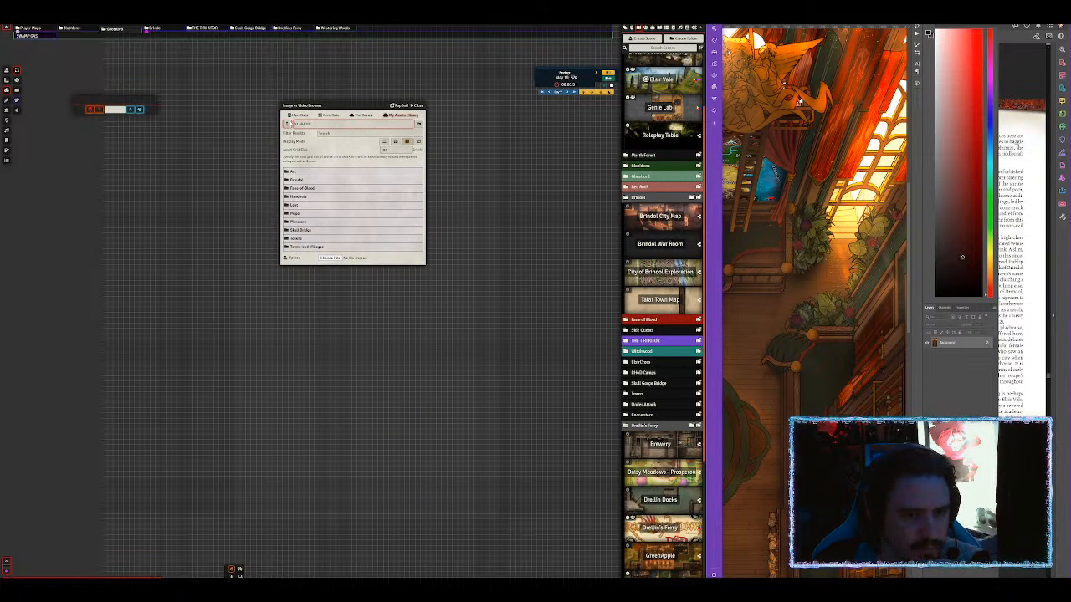
click(295, 214)
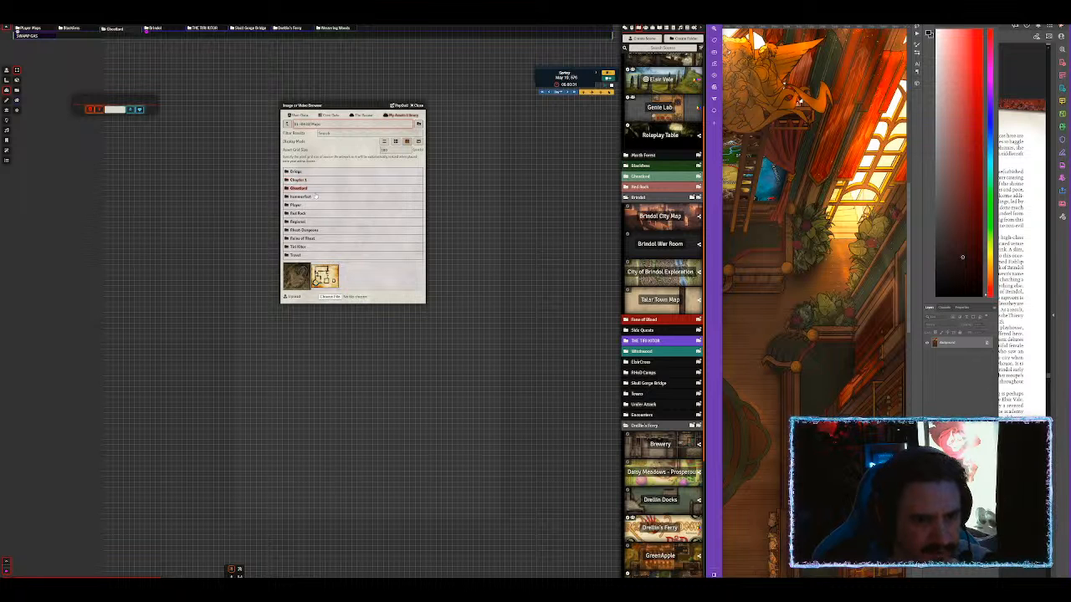
Create a subfolder named Brindol inside the Maps folder.
click(418, 124)
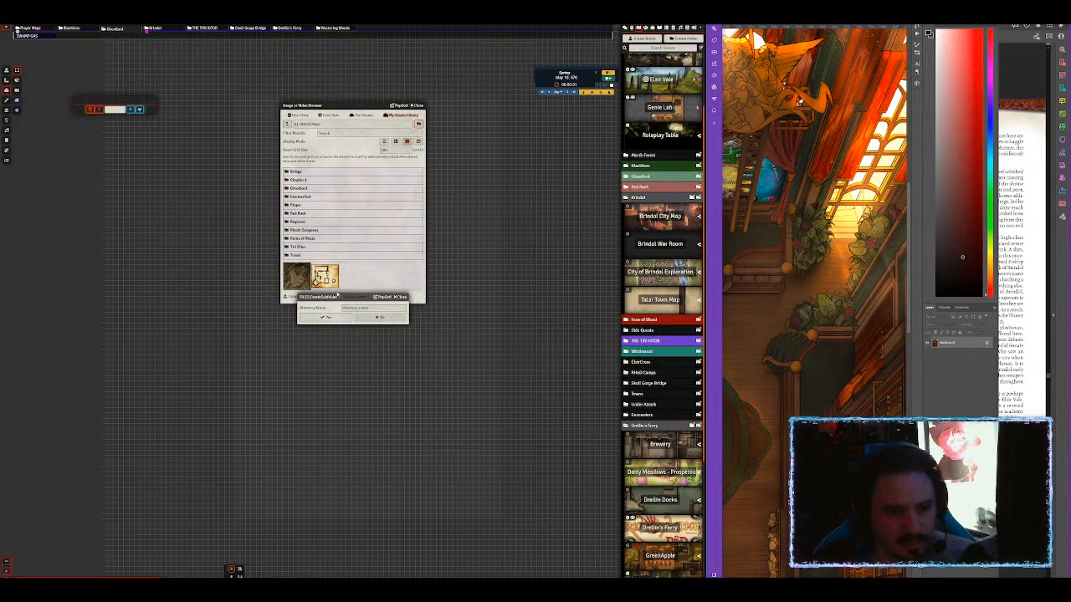
click(346, 306)
text(Th)
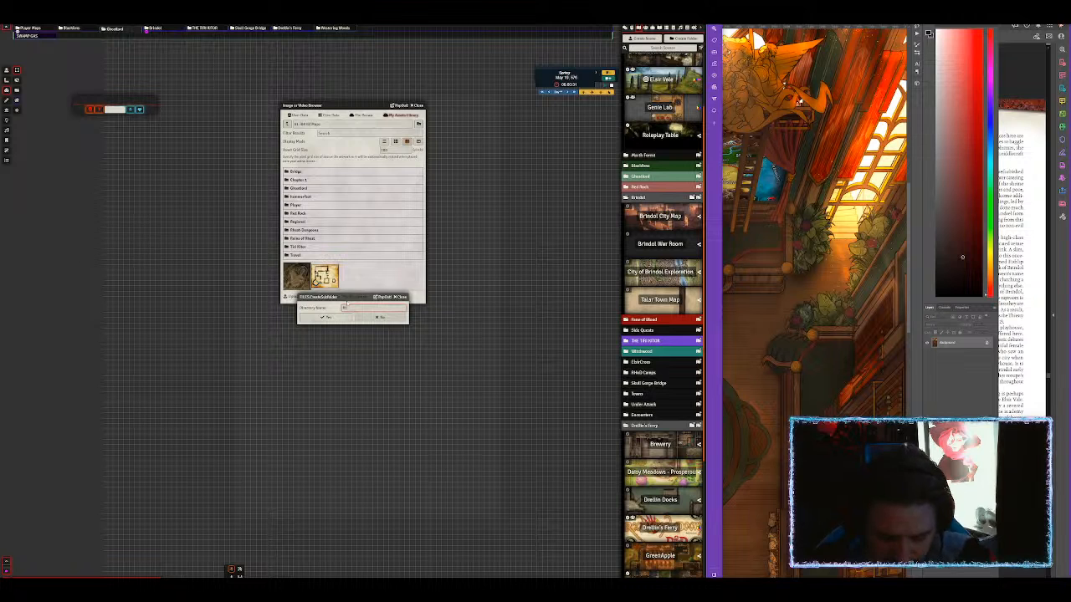
key(Return)
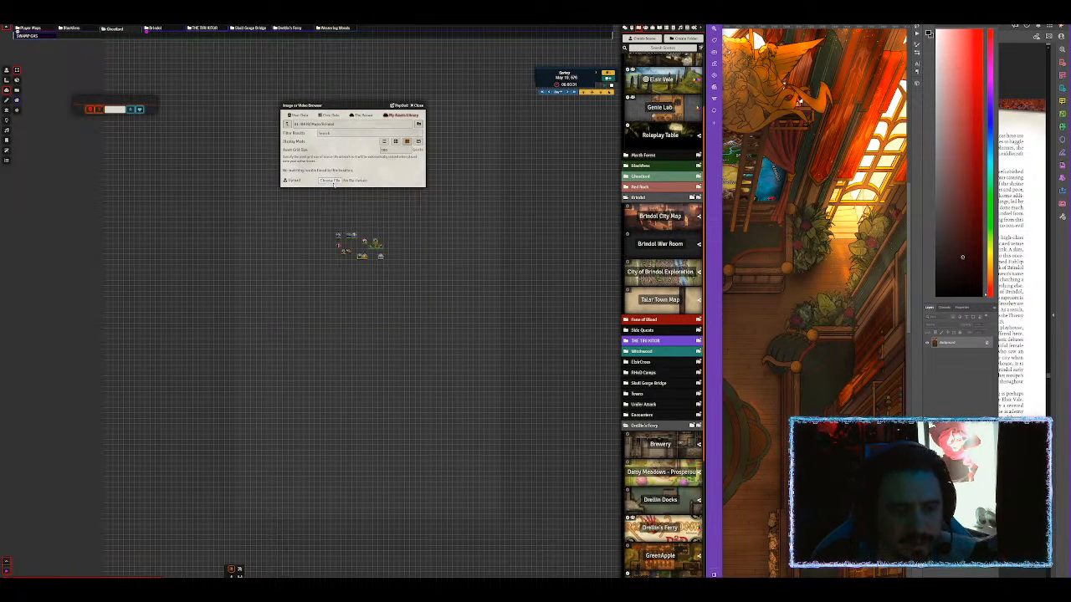
Upload the WebP war room battlemap to the Brindol folder and place it as a tile over the pasted tokens.
click(332, 180)
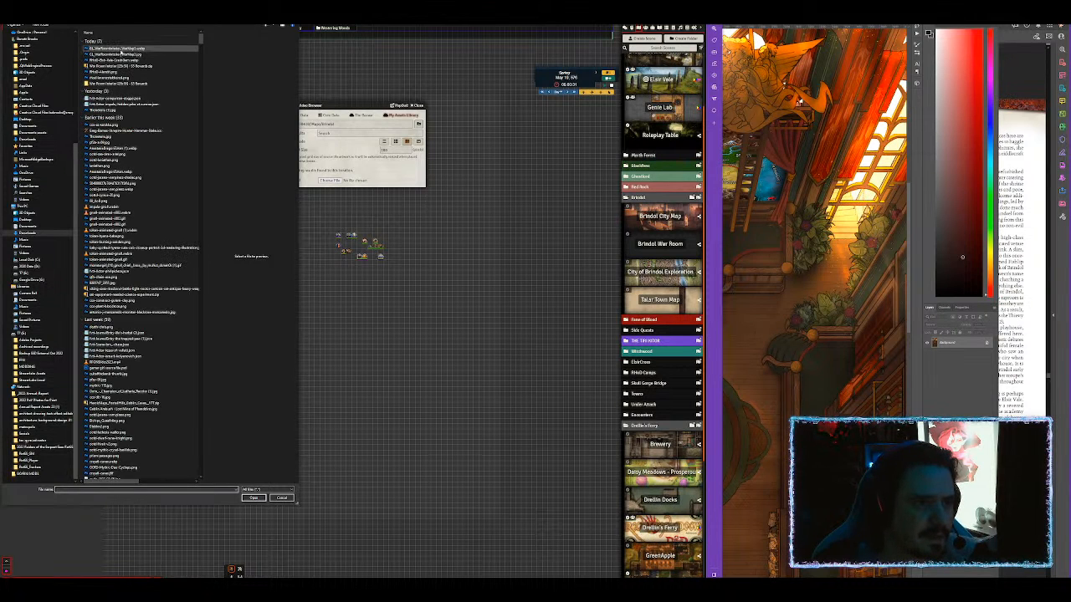
double_click(121, 50)
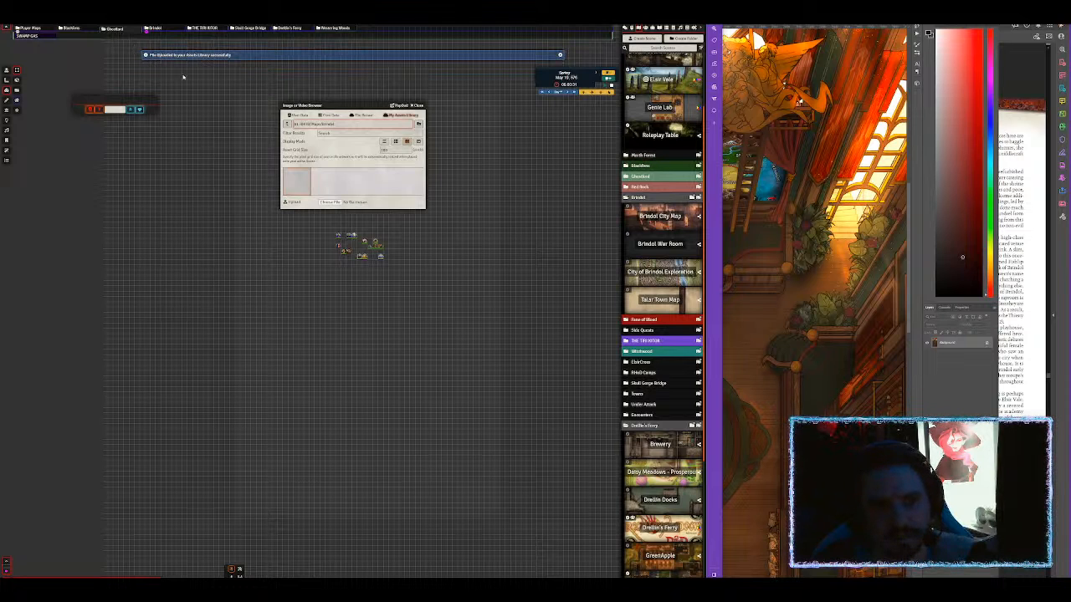
drag(300, 186, 370, 304)
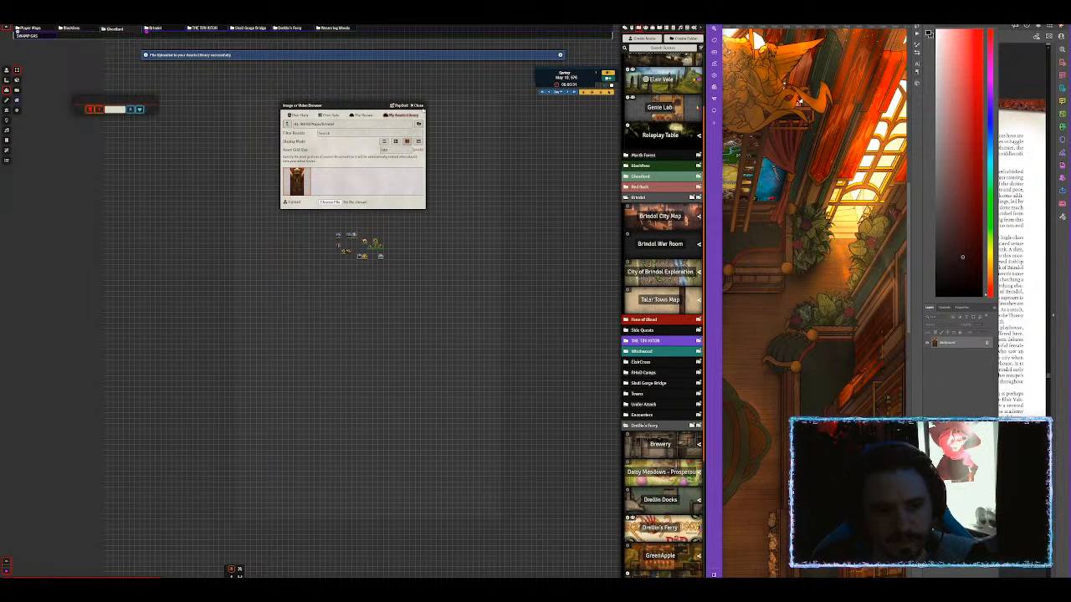
click(421, 106)
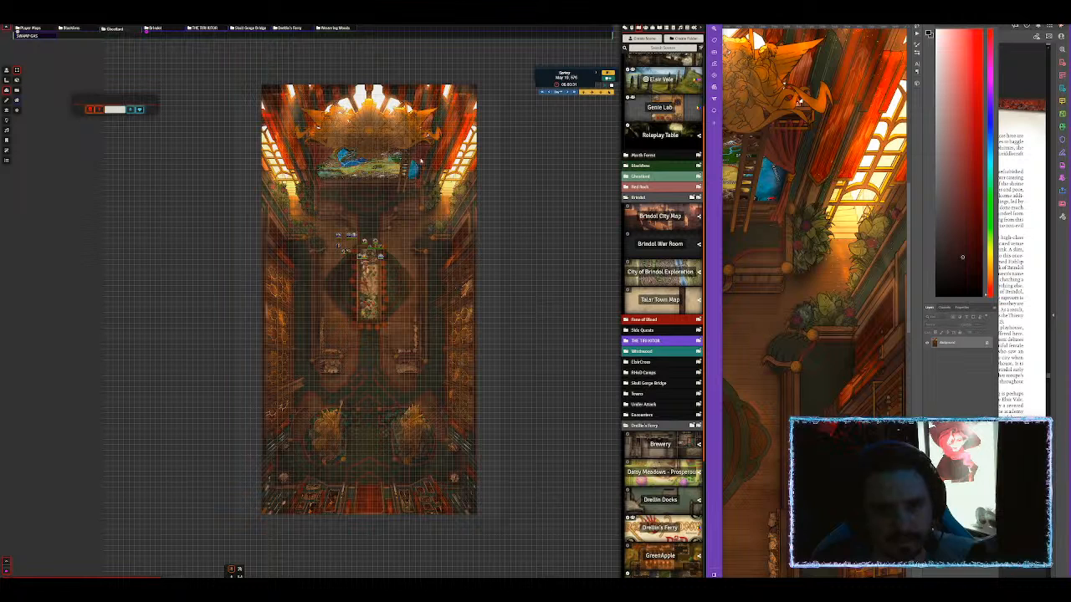
Reduce the war room tile's width and height in its configuration, keeping the 1:2 proportions, and update the tile.
double_click(406, 193)
click(360, 316)
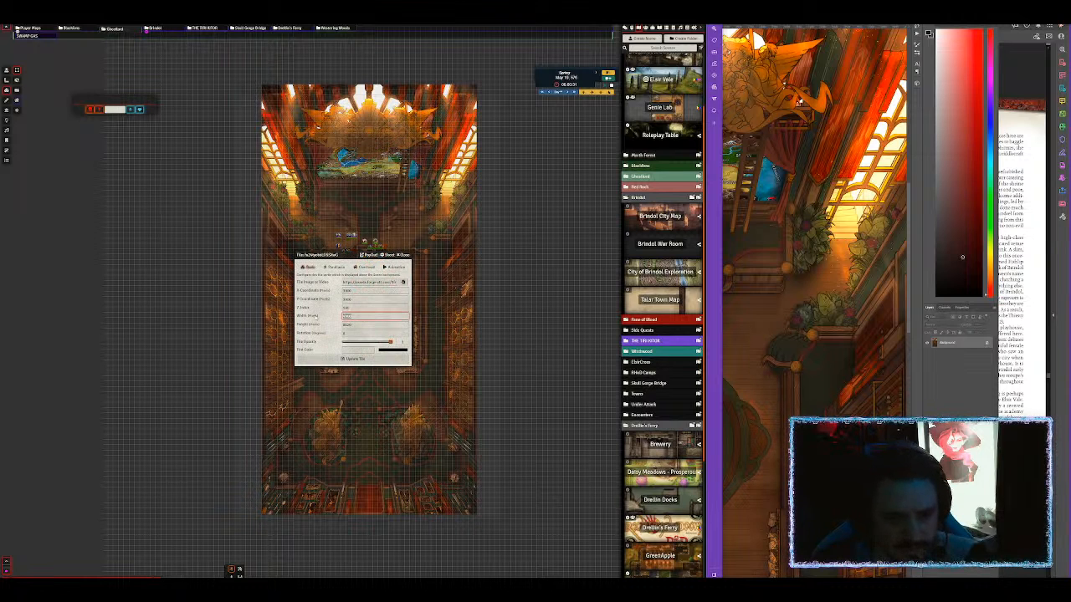
text(200)
key(Tab)
text(2)
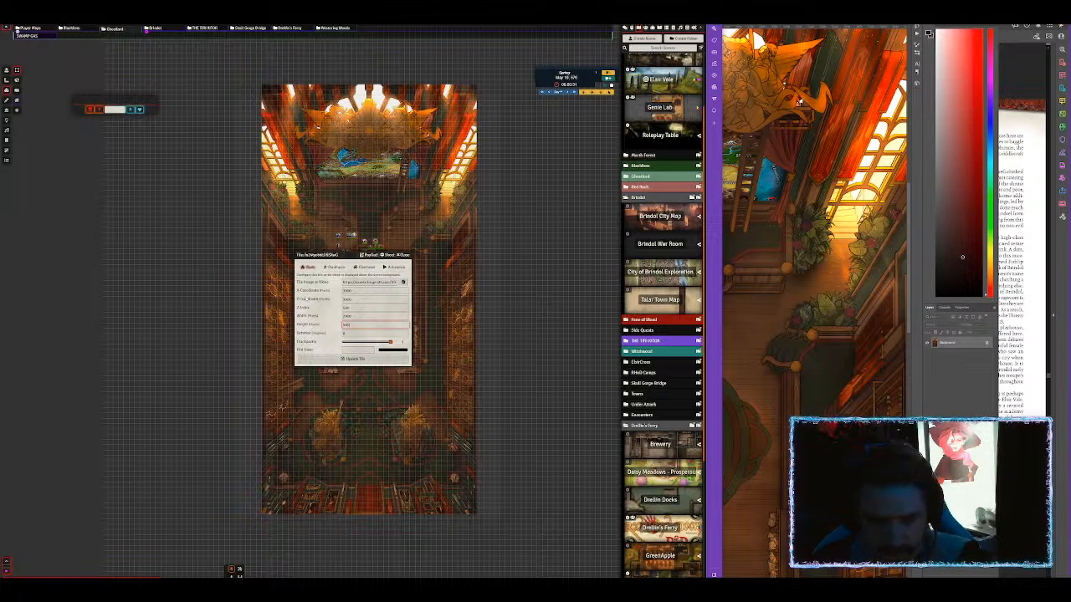
key(Return)
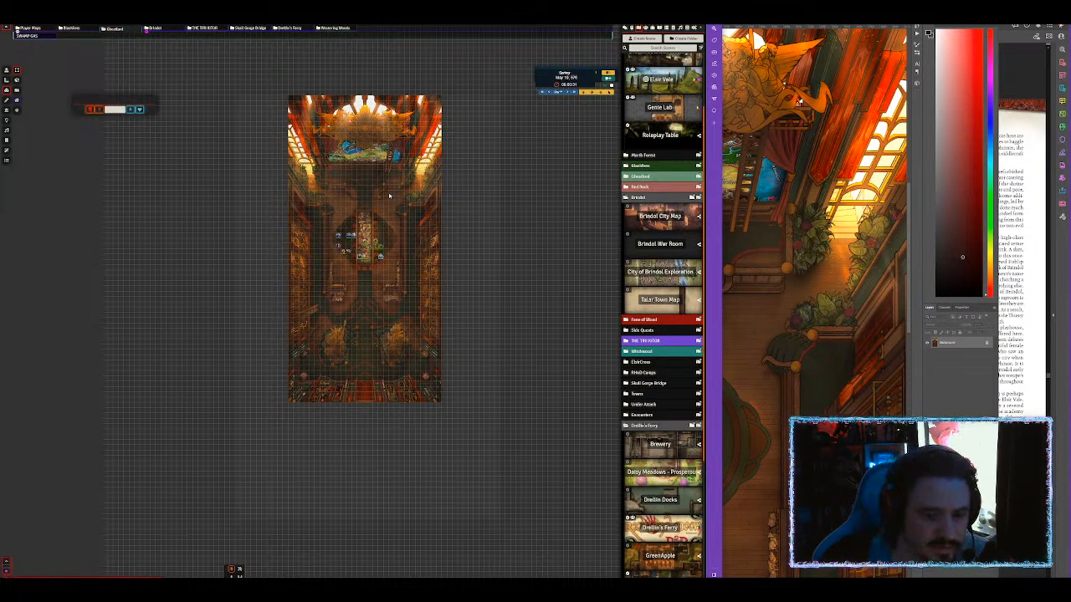
Examine the resized war room battlemap against the grid and tokens, and switch to the Elsir Vale scene.
scroll(342, 219, up, 2)
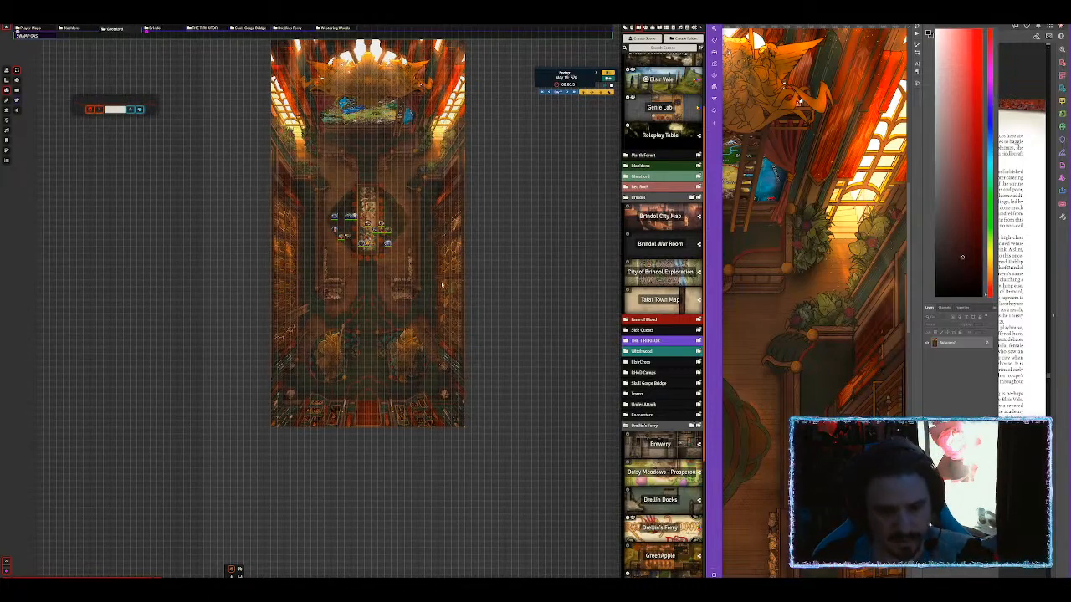
scroll(507, 371, down, 4)
drag(459, 439, 497, 373)
scroll(497, 373, up, 2)
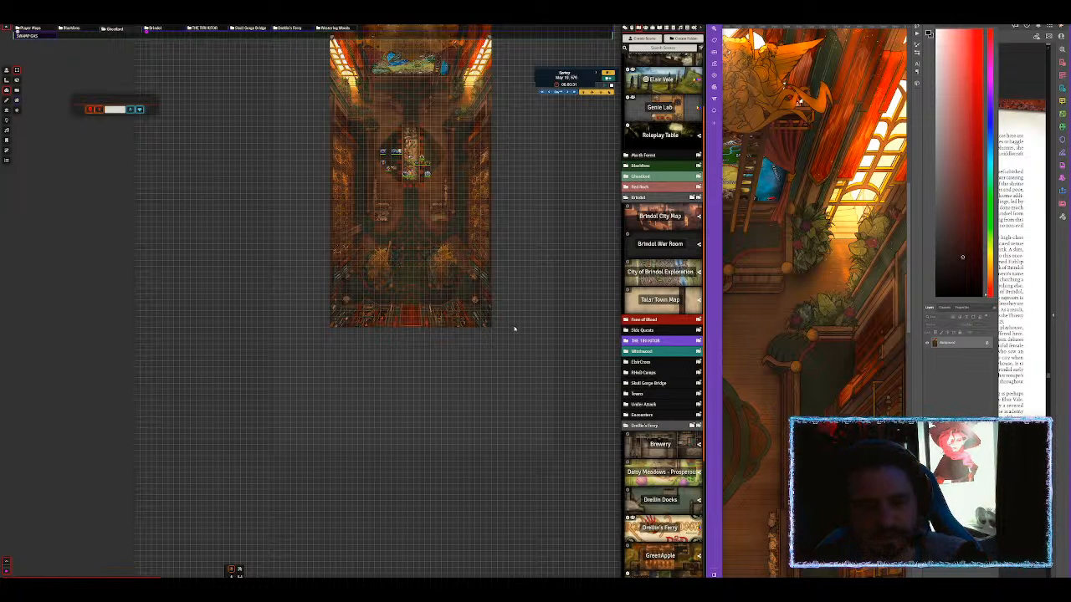
scroll(514, 327, up, 3)
drag(586, 258, 500, 384)
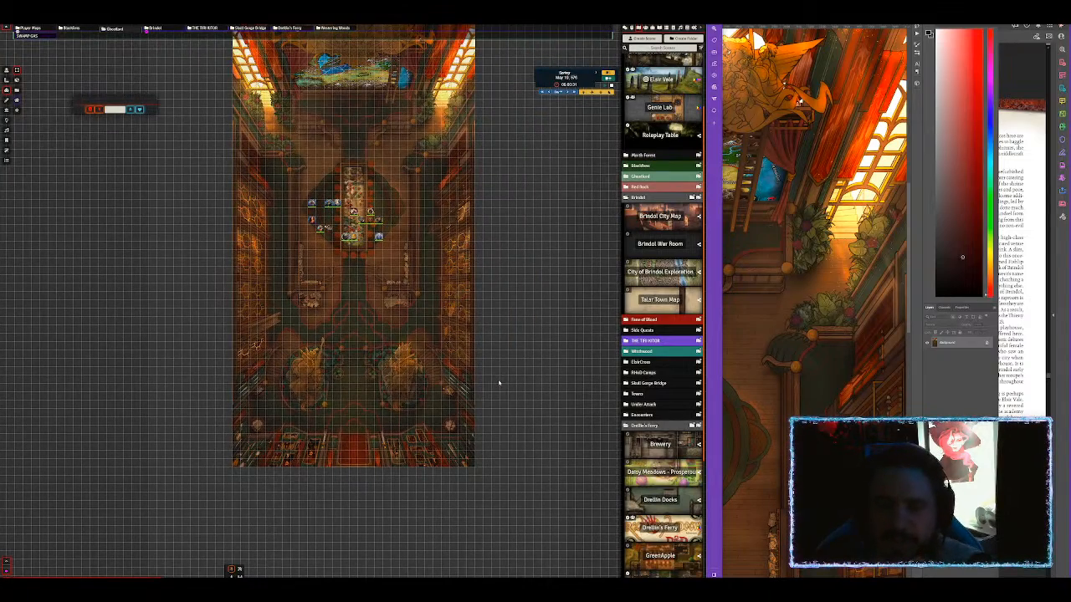
scroll(519, 363, down, 2)
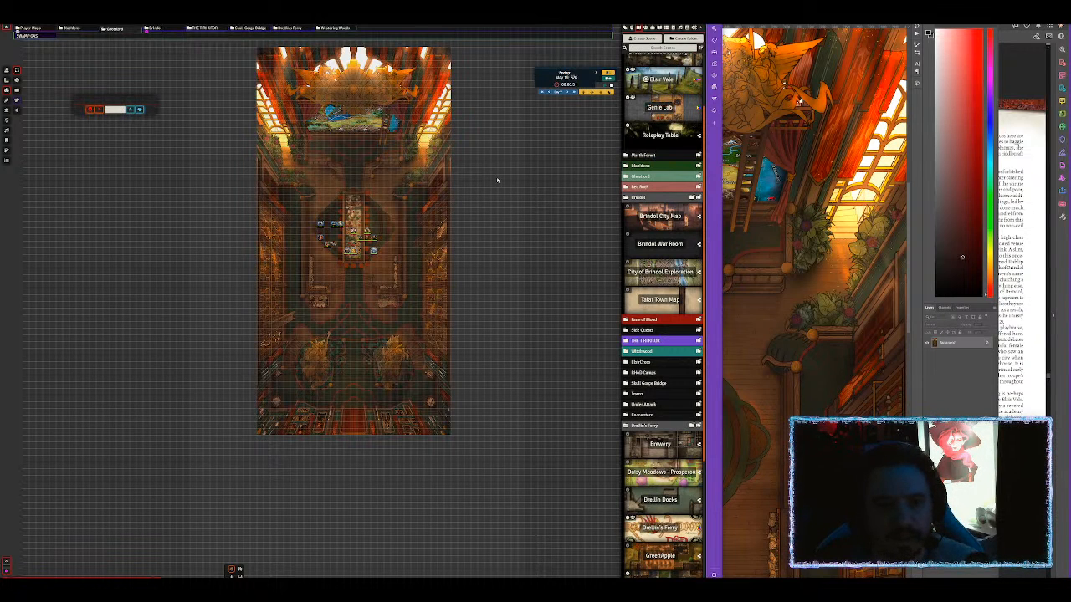
click(660, 82)
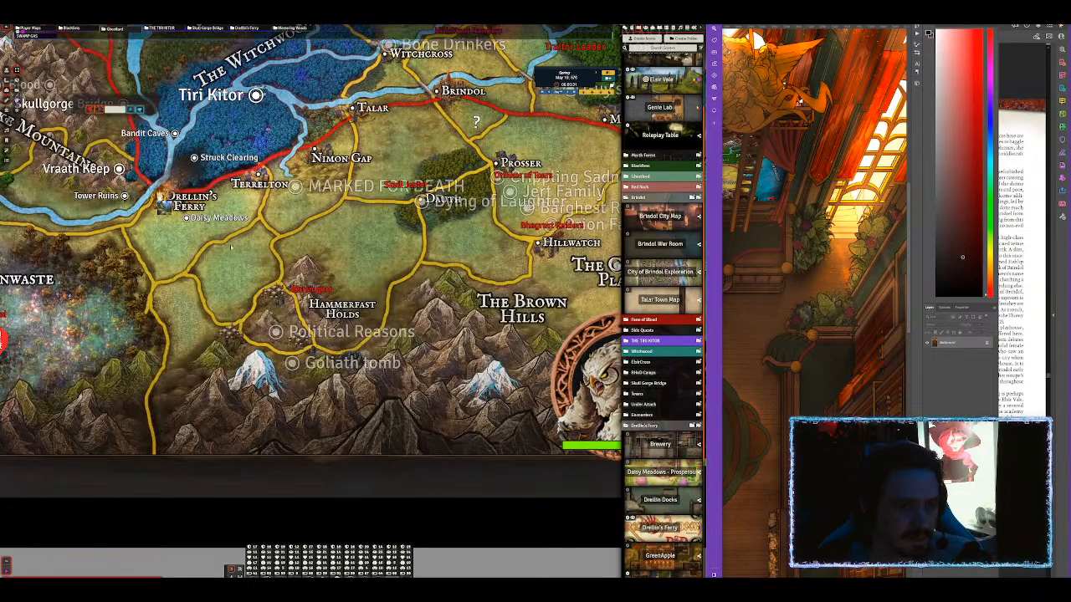
Open the large regional map tile's configuration in the Elsir Vale scene, close it, and copy the tile.
double_click(185, 241)
click(369, 283)
key(ctrl+a)
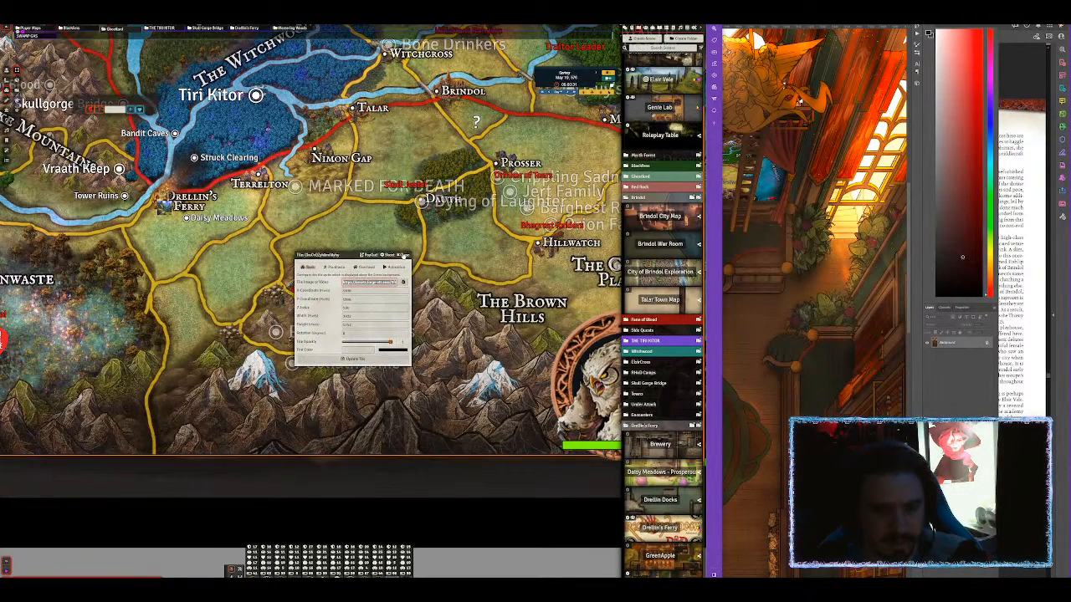
click(403, 255)
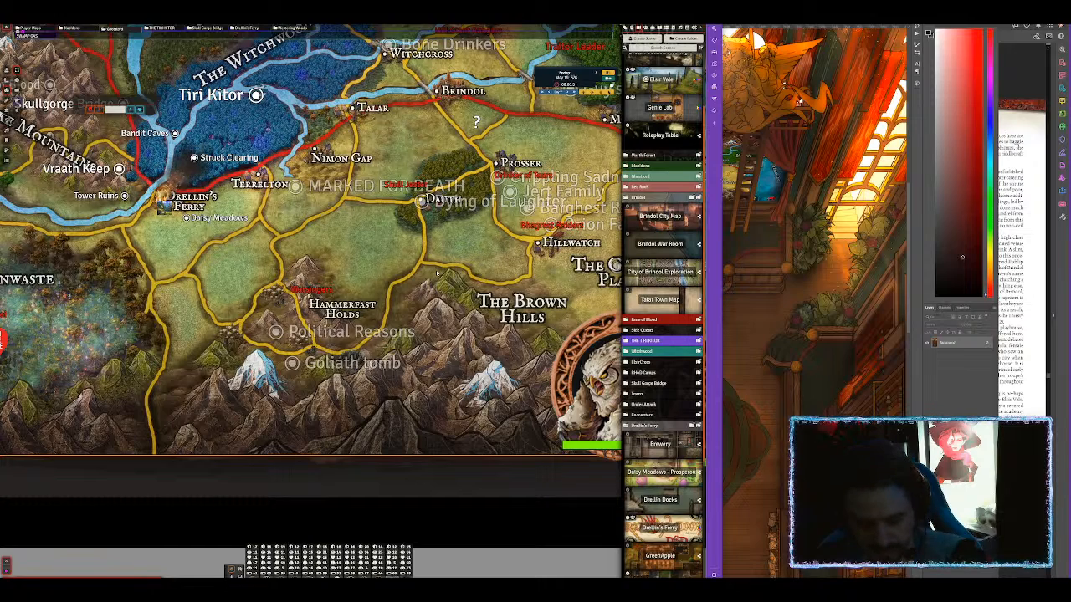
key(ctrl+c)
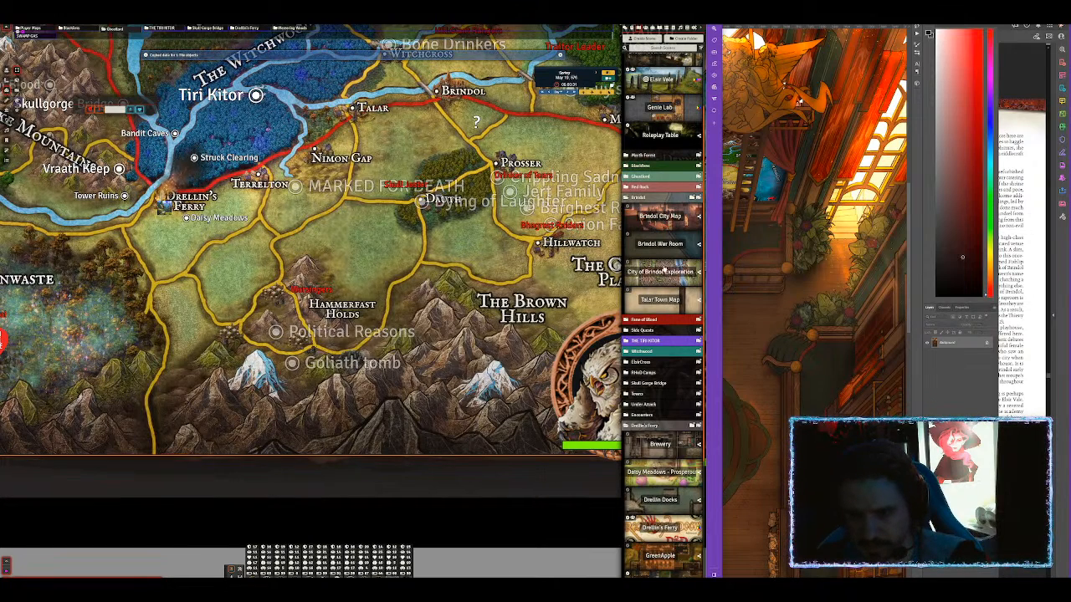
Paste the regional map tile into the Brindol War Room scene, enlarge it slightly, and centre it just below the battlemap.
click(660, 243)
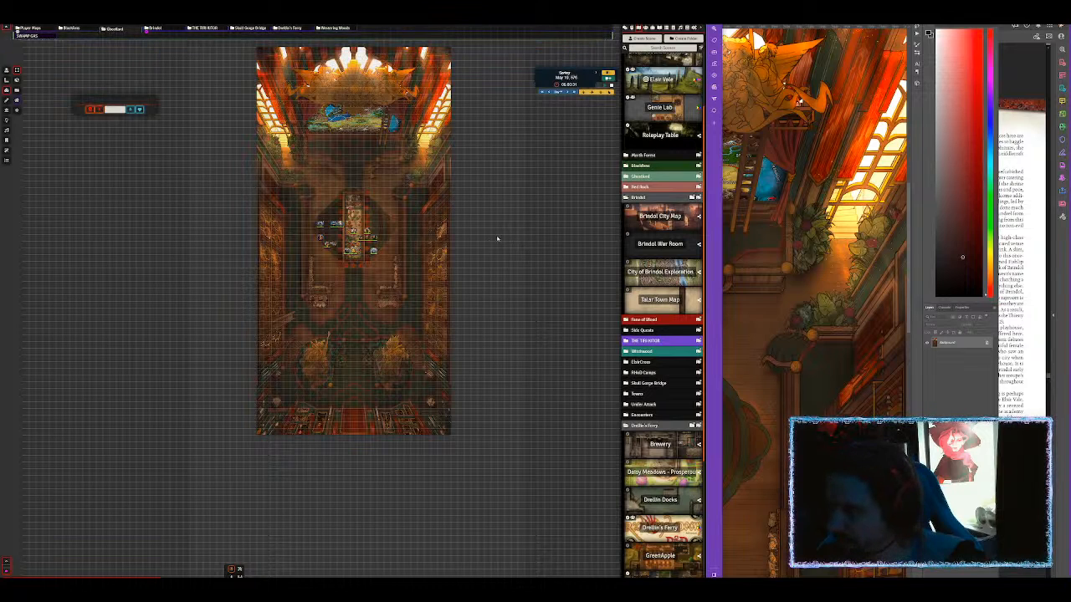
scroll(457, 257, up, 3)
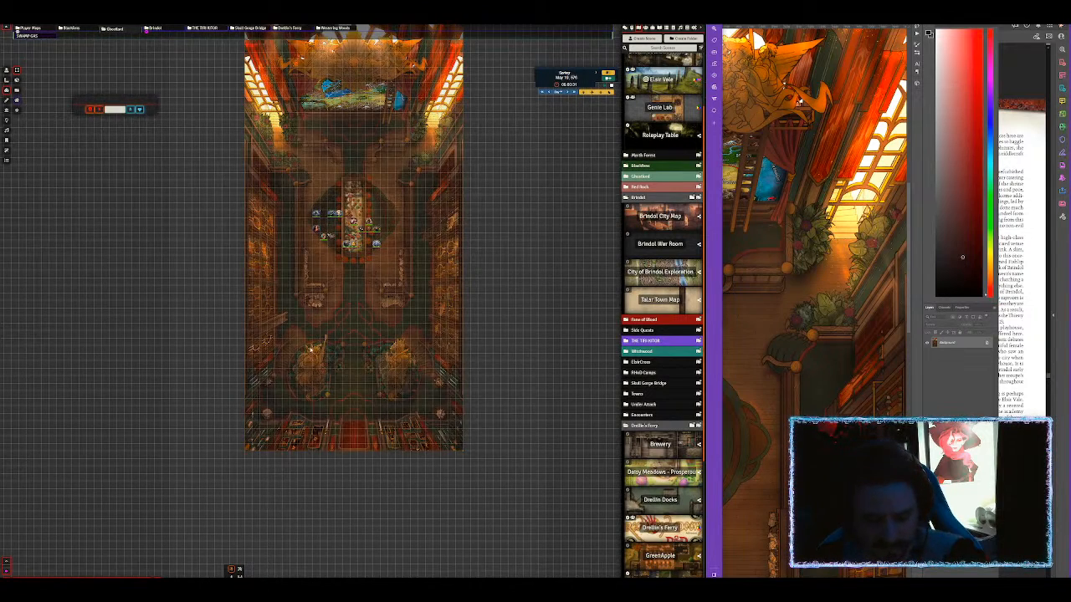
key(ctrl+v)
drag(498, 391, 427, 339)
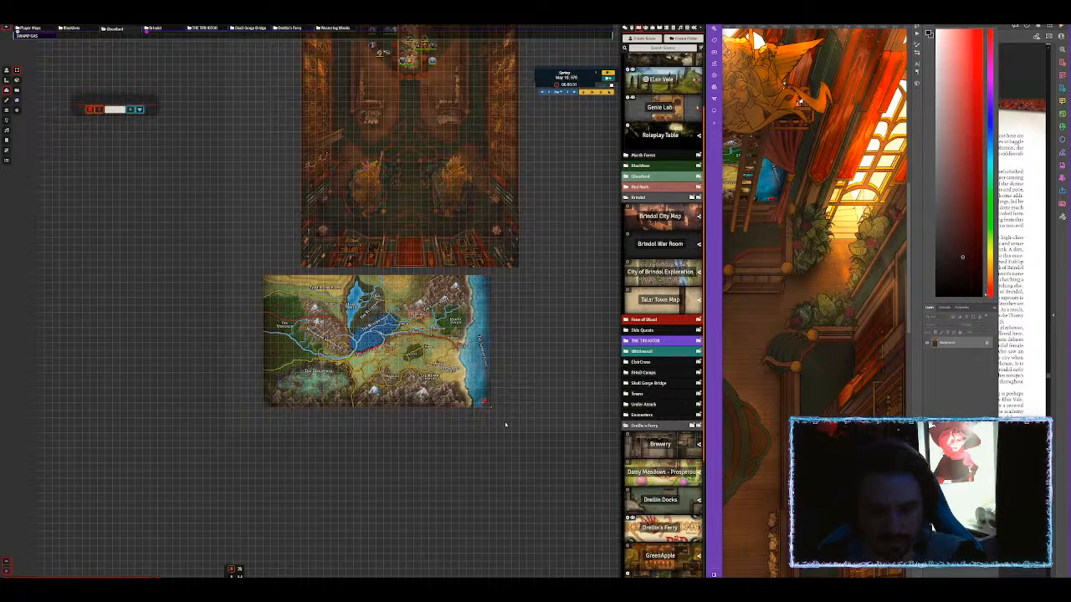
mouse_move(490, 408)
mouse_down()
mouse_move(541, 435)
mouse_move(499, 402)
mouse_move(510, 402)
mouse_up()
drag(387, 346, 410, 346)
scroll(558, 361, down, 2)
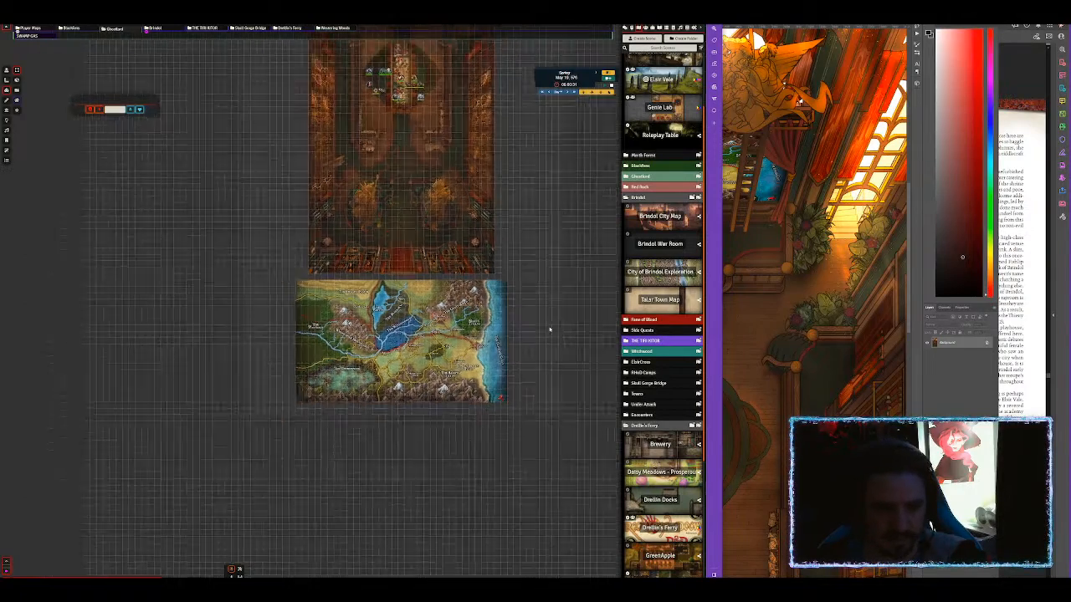
scroll(523, 227, up, 1)
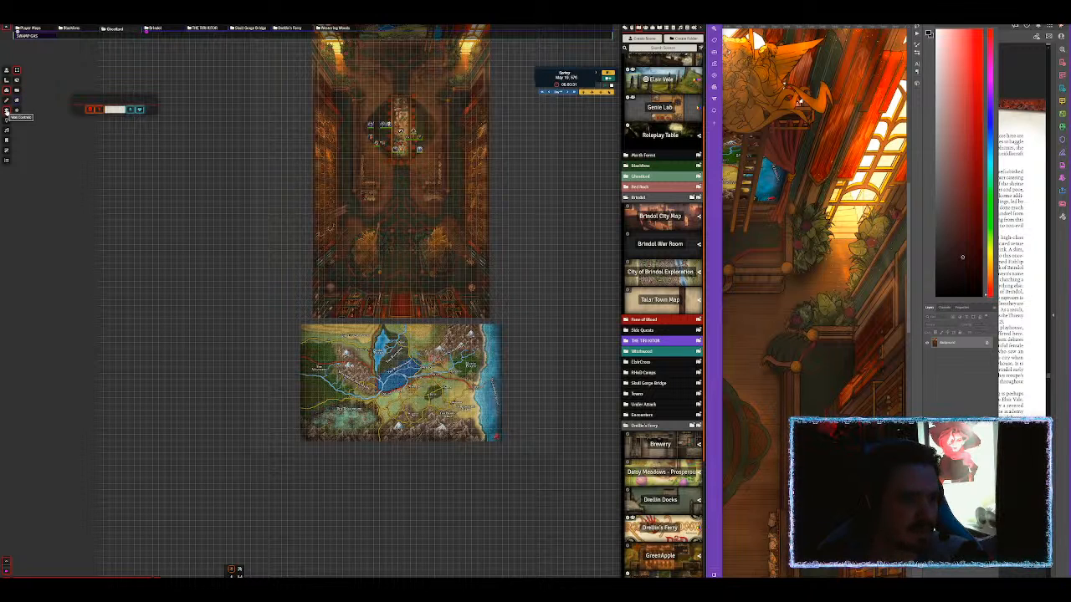
Create rectangular walls around the edges of the regional map tile and around the war room battlemap.
click(6, 111)
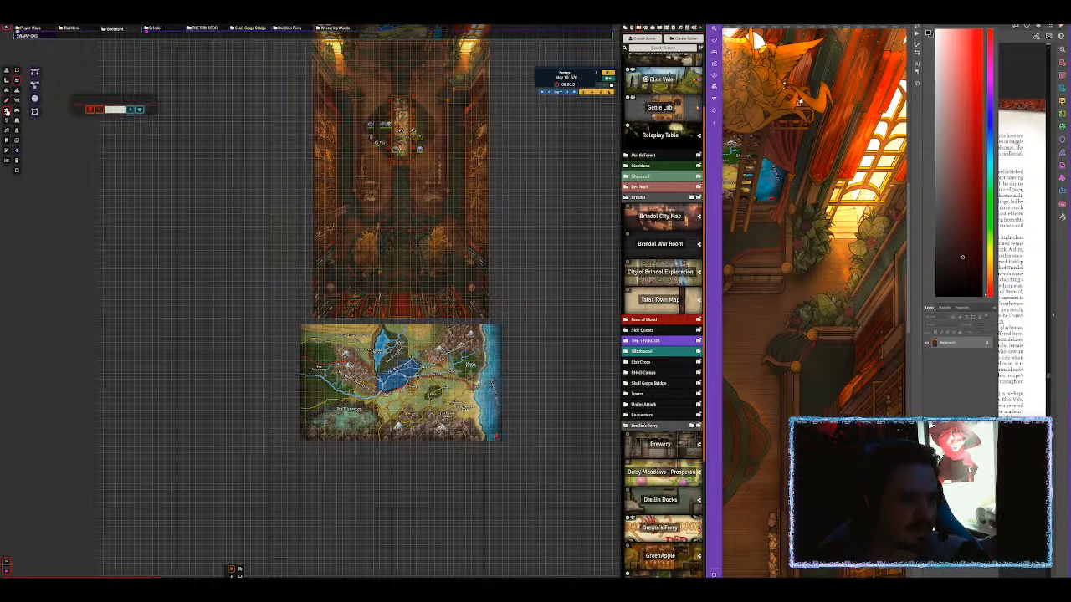
click(16, 170)
click(320, 316)
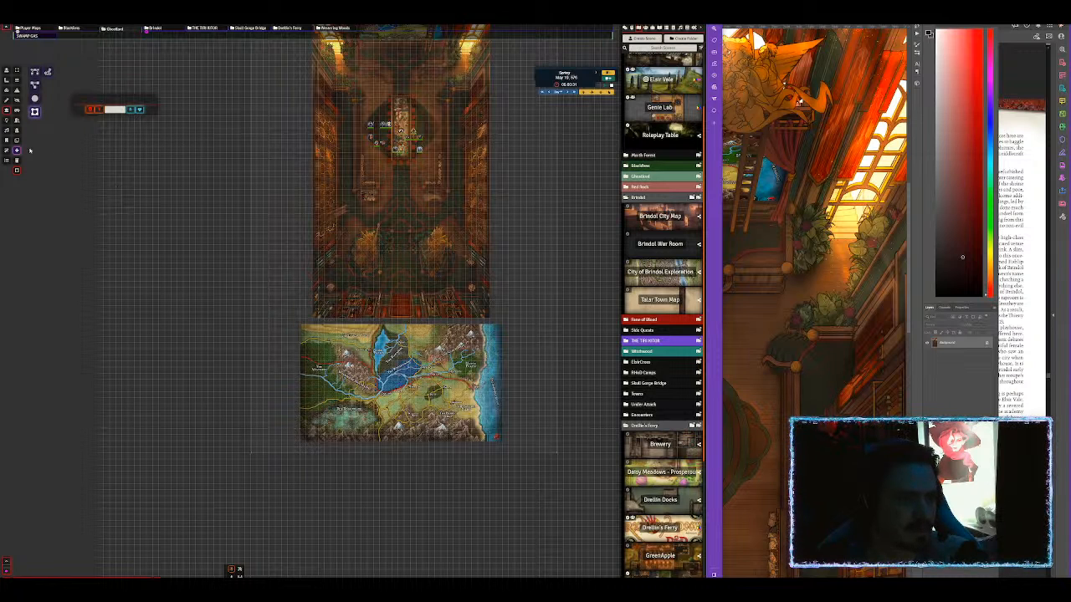
drag(301, 324, 501, 442)
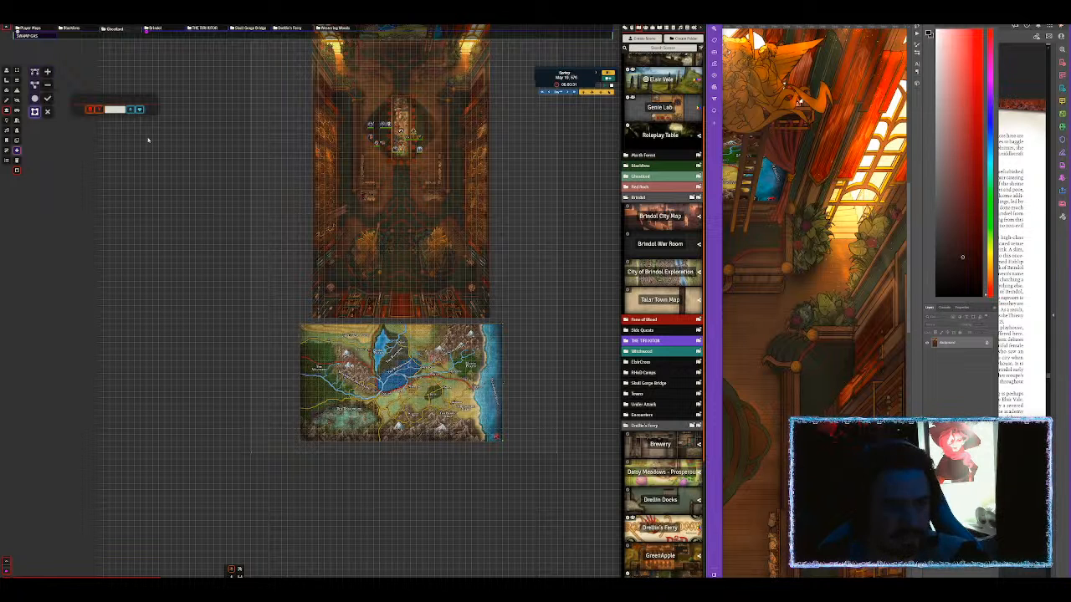
click(48, 99)
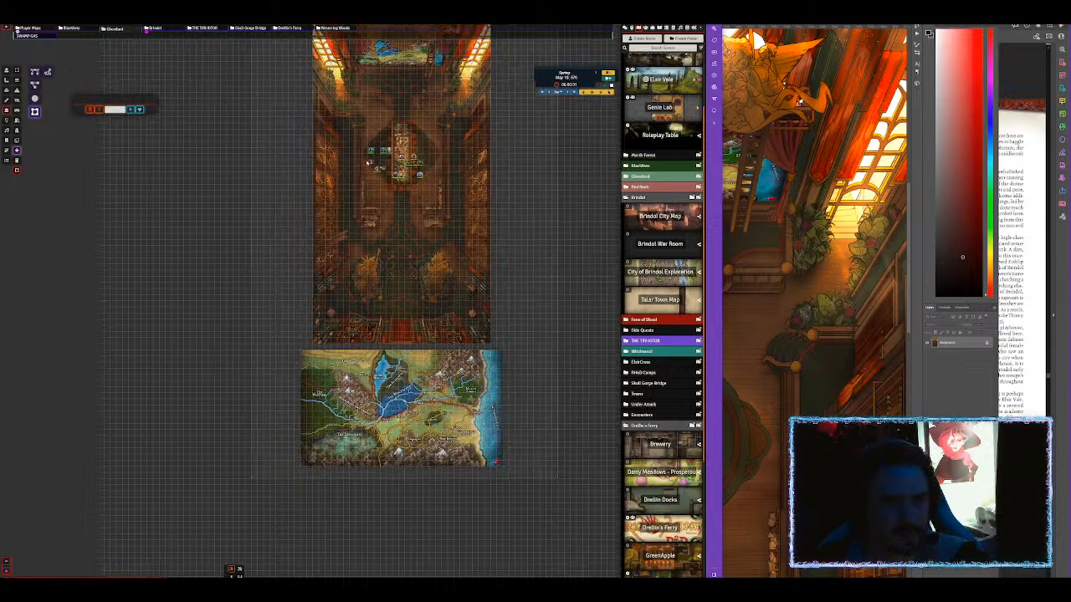
drag(319, 46, 496, 399)
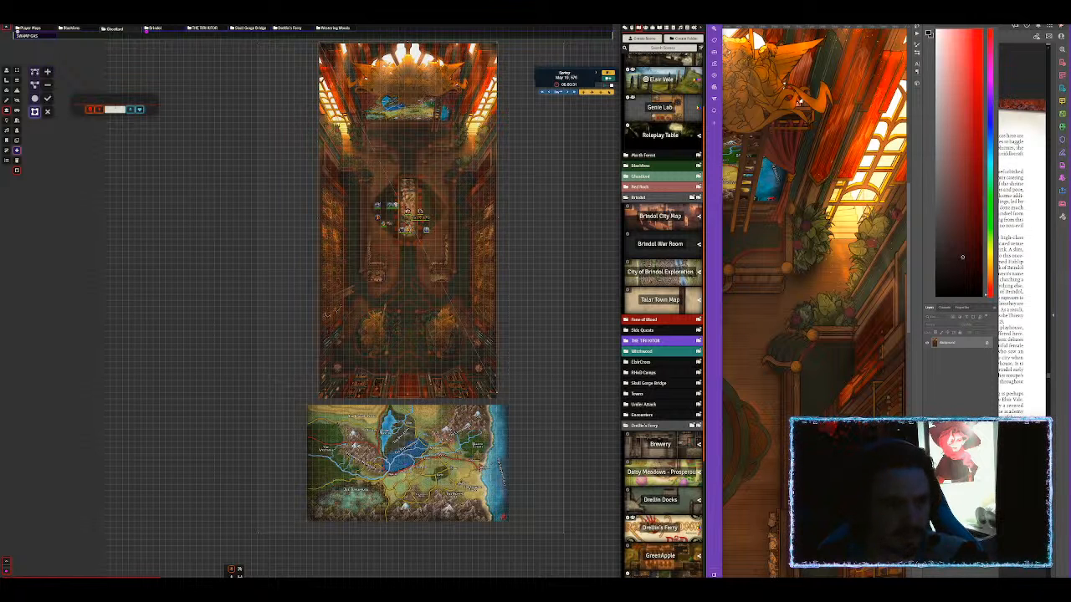
click(49, 100)
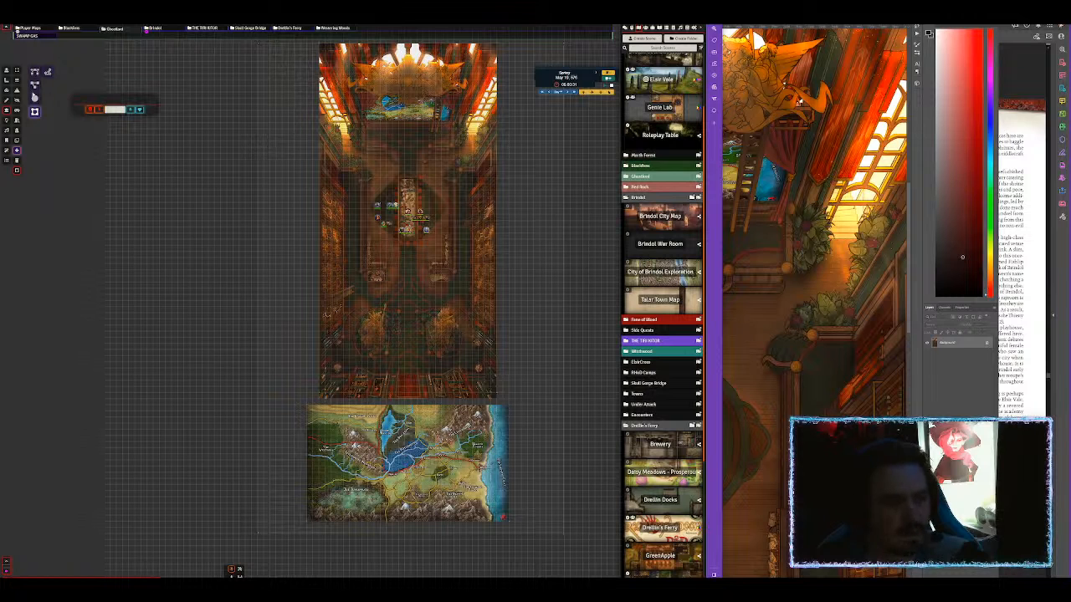
Copy the war room tile's image path from its configuration and paste it into the Brindol War Room scene's basic settings.
right_click(633, 243)
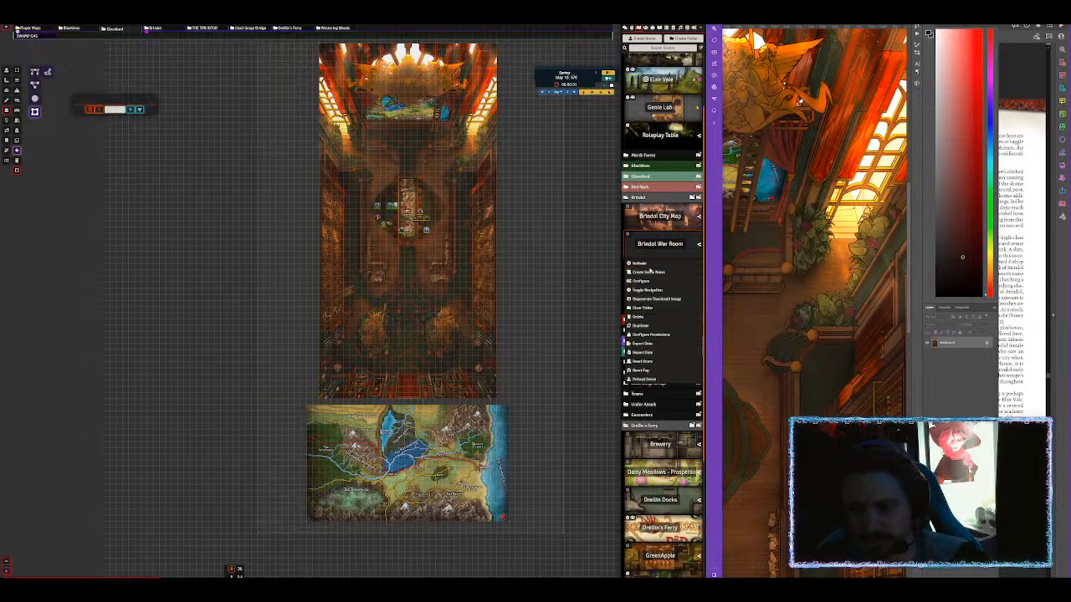
click(7, 91)
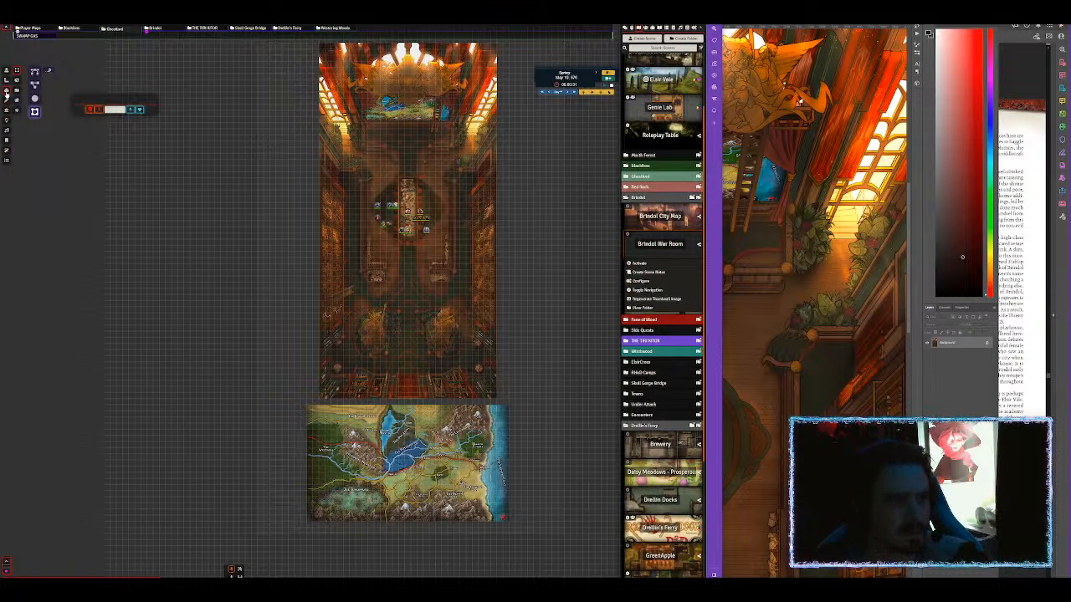
double_click(359, 190)
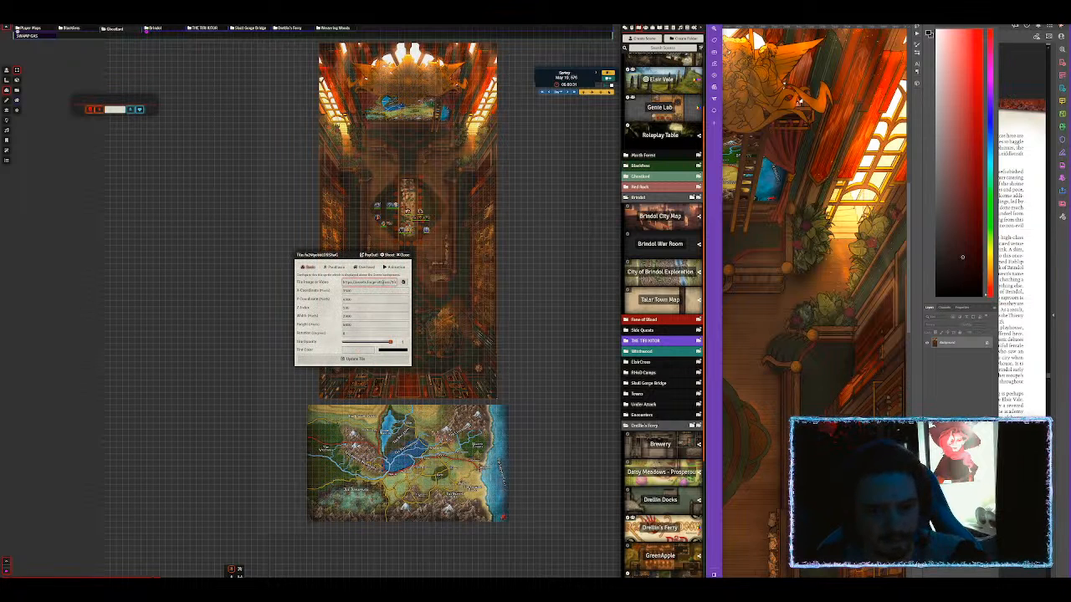
click(403, 255)
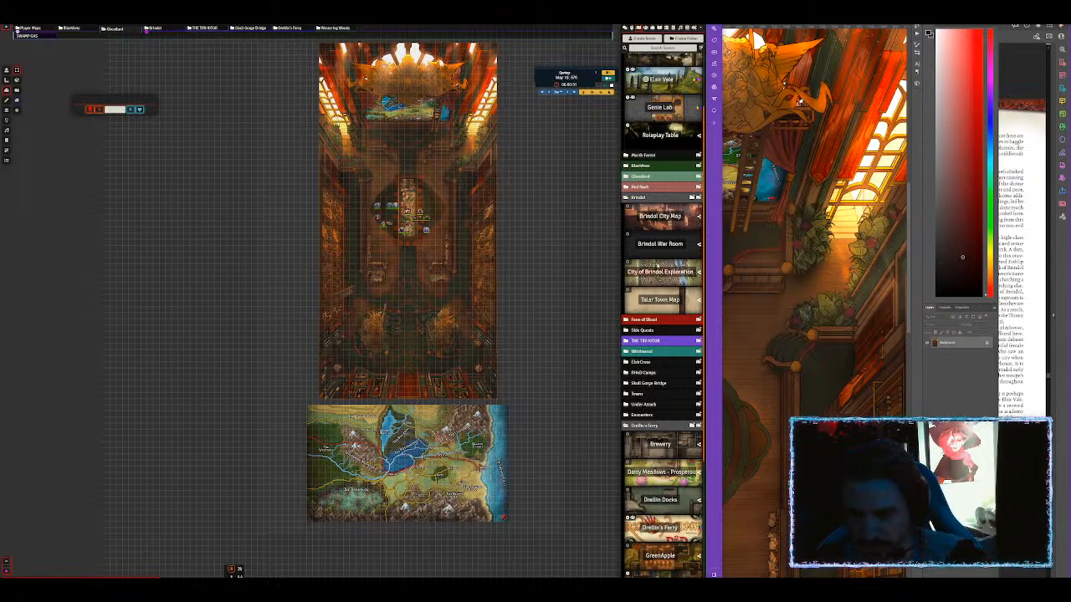
right_click(659, 249)
click(640, 280)
click(372, 326)
key(ctrl+v)
Reduce the Brindol War Room scene's padding to 0, try out the darkness level, and save the scene configuration.
click(328, 263)
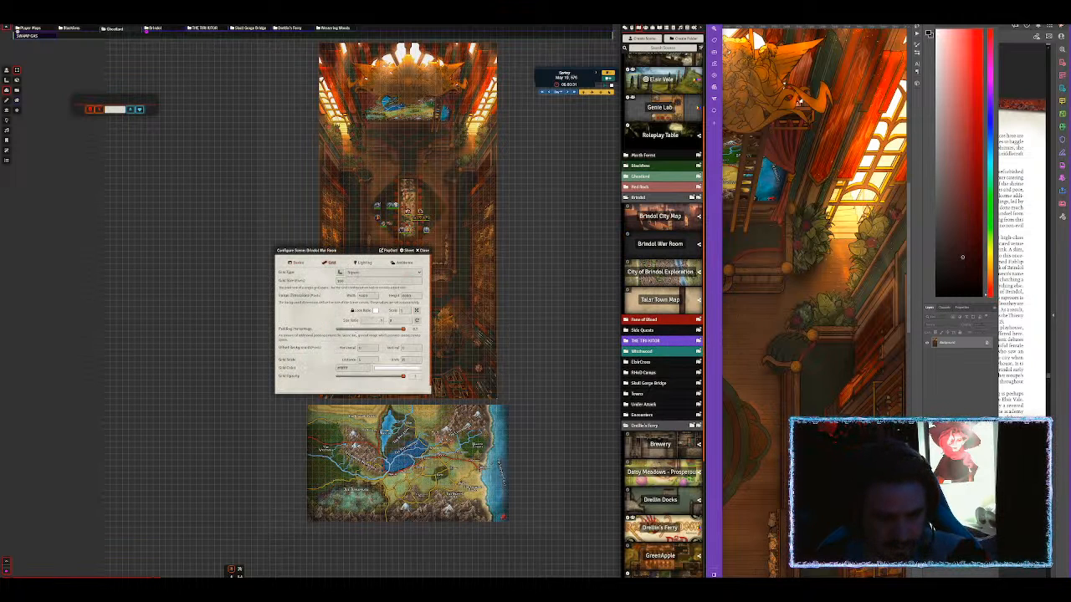
drag(358, 329, 338, 329)
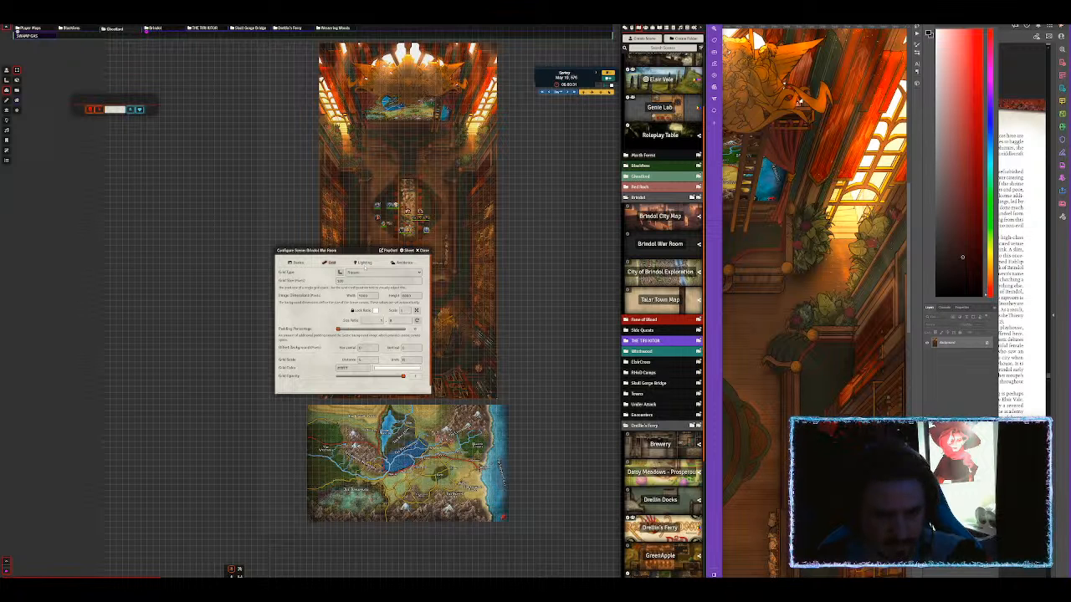
click(364, 263)
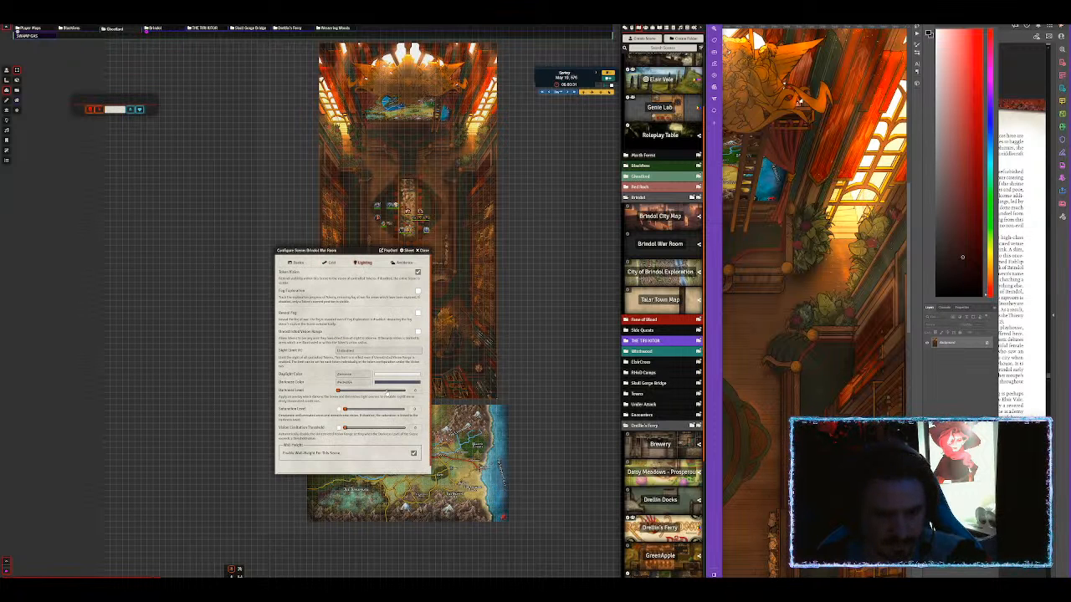
click(387, 390)
drag(387, 390, 349, 384)
scroll(331, 388, down, 1)
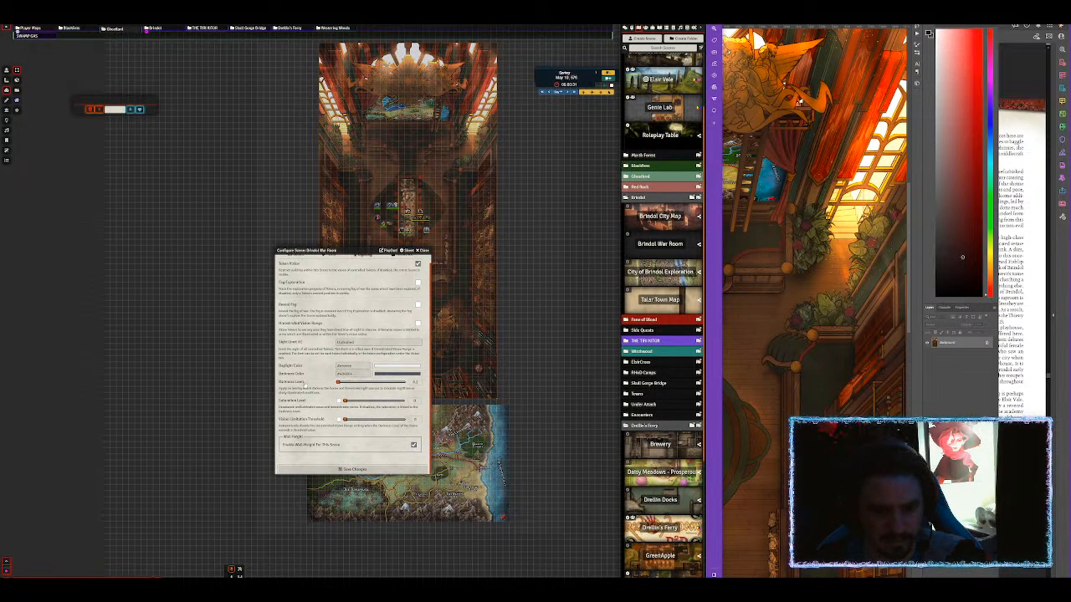
click(352, 469)
click(324, 322)
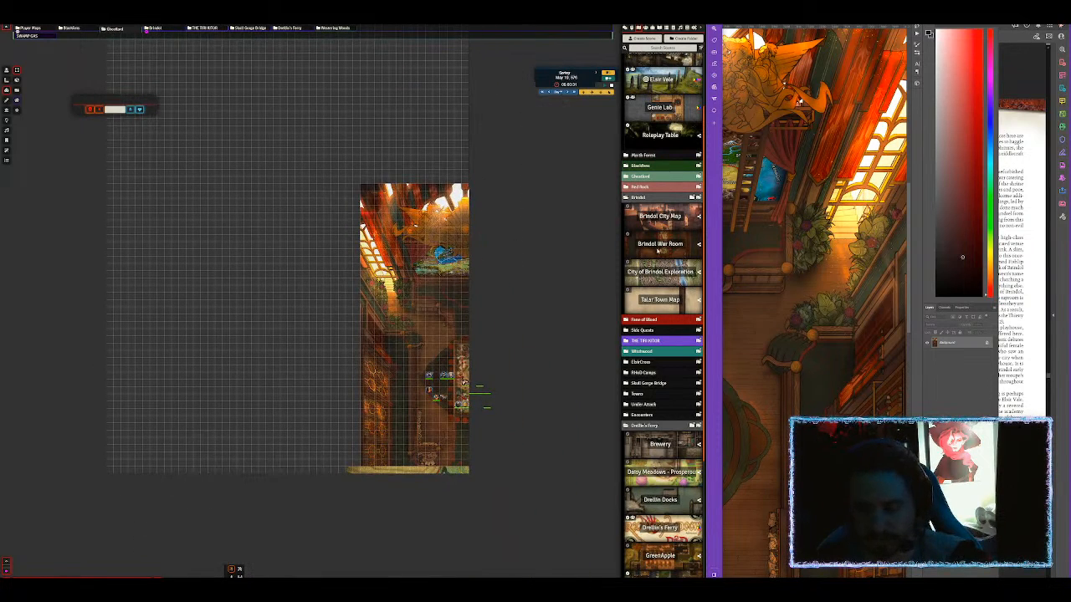
Raise the Brindol War Room scene's padding to the maximum, lower its grid opacity to 0, and save the changes.
right_click(660, 243)
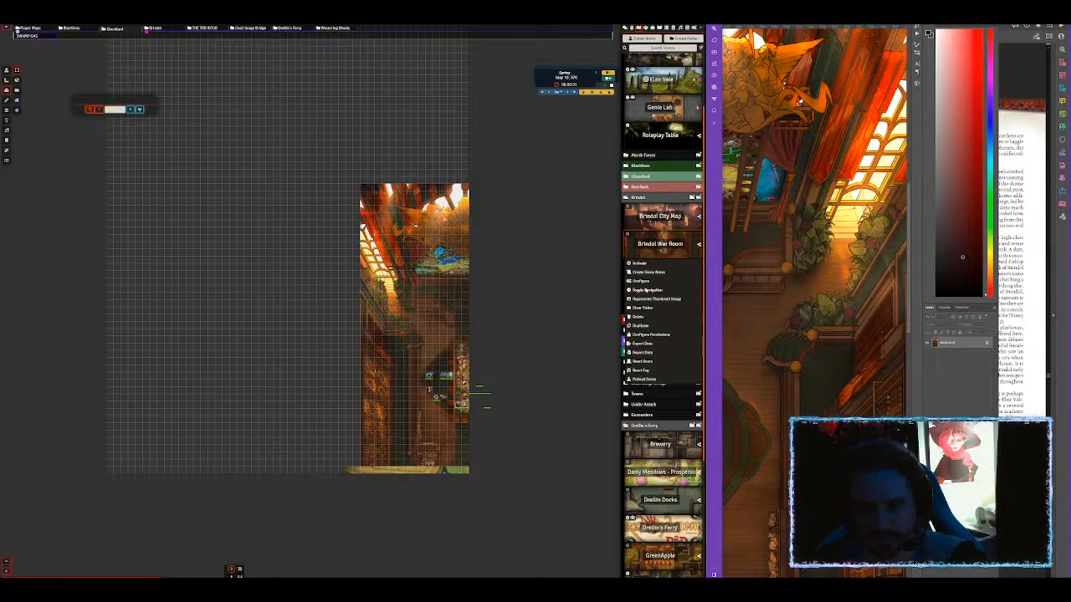
click(640, 283)
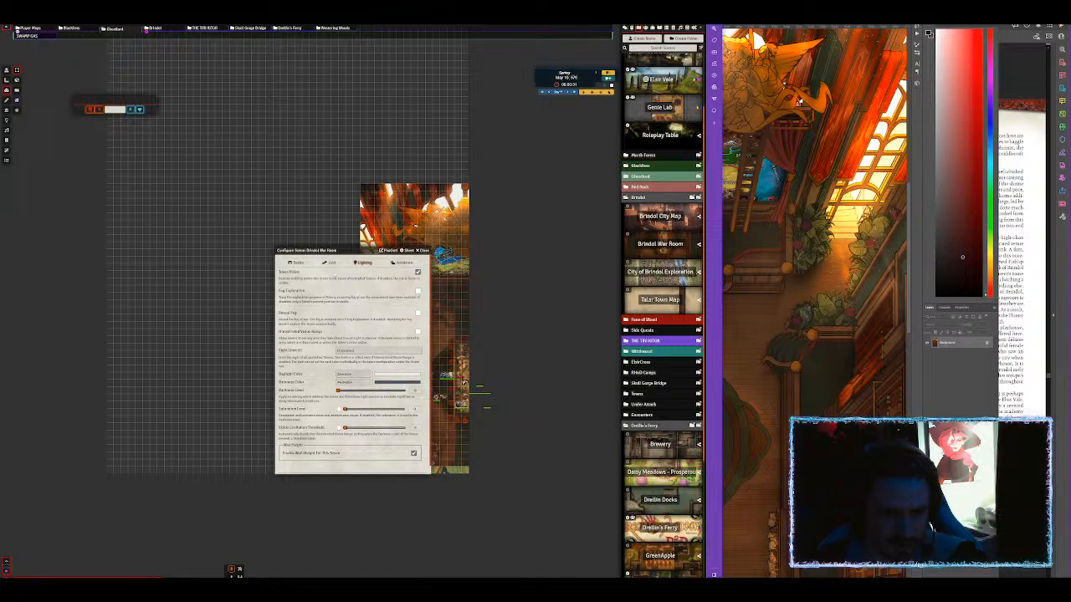
click(329, 264)
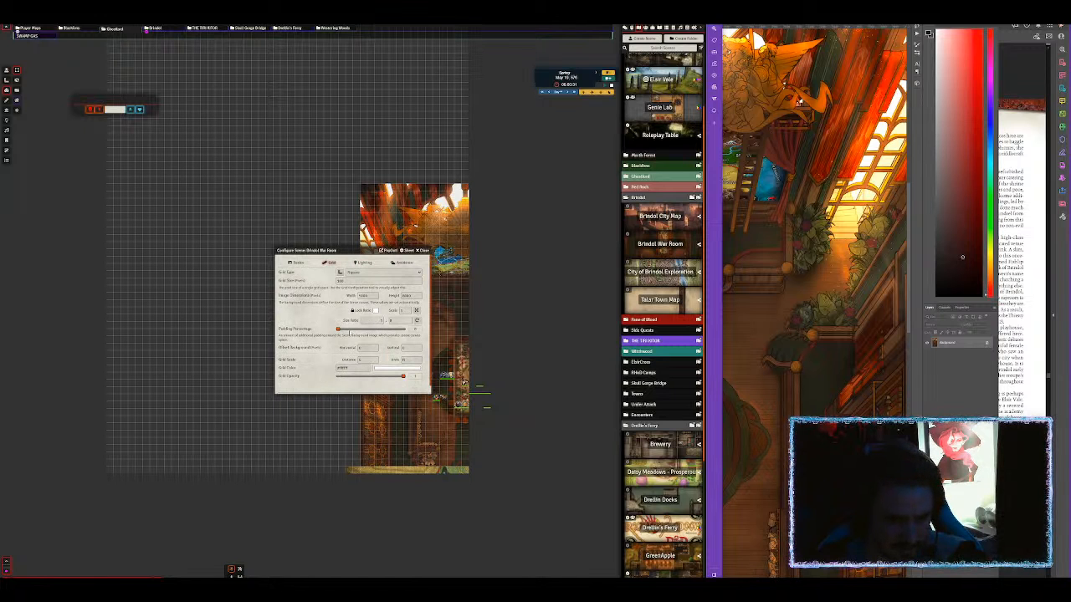
drag(340, 330, 427, 338)
drag(402, 377, 338, 377)
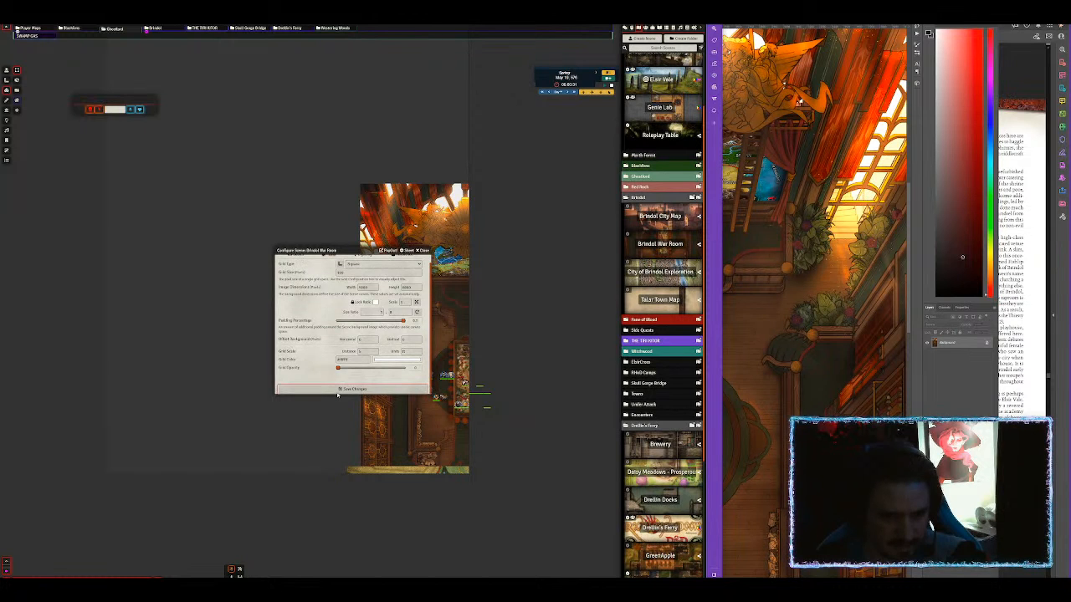
click(340, 390)
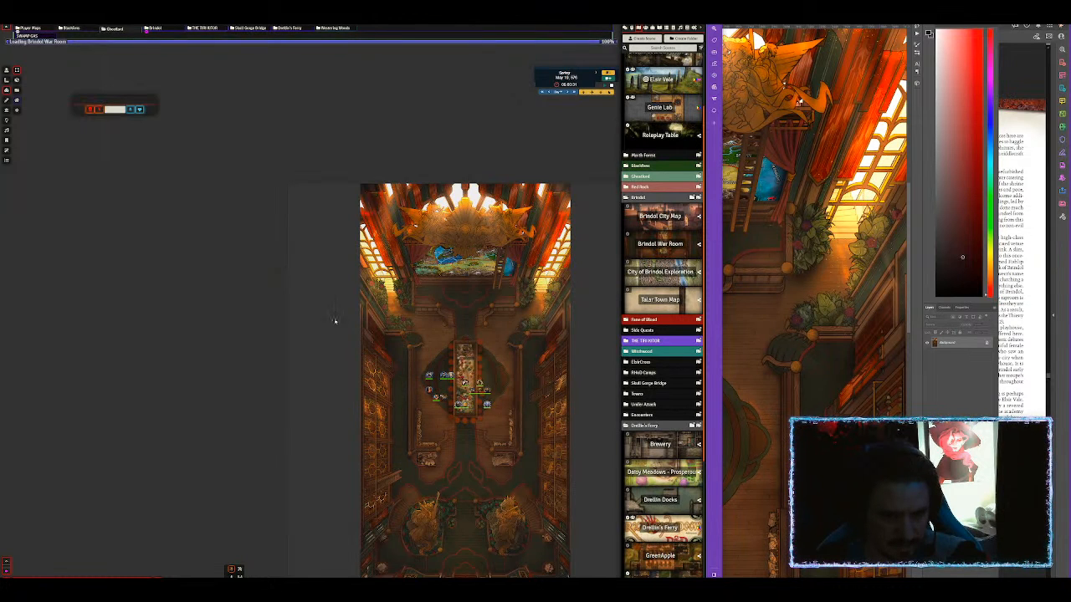
scroll(490, 306, down, 3)
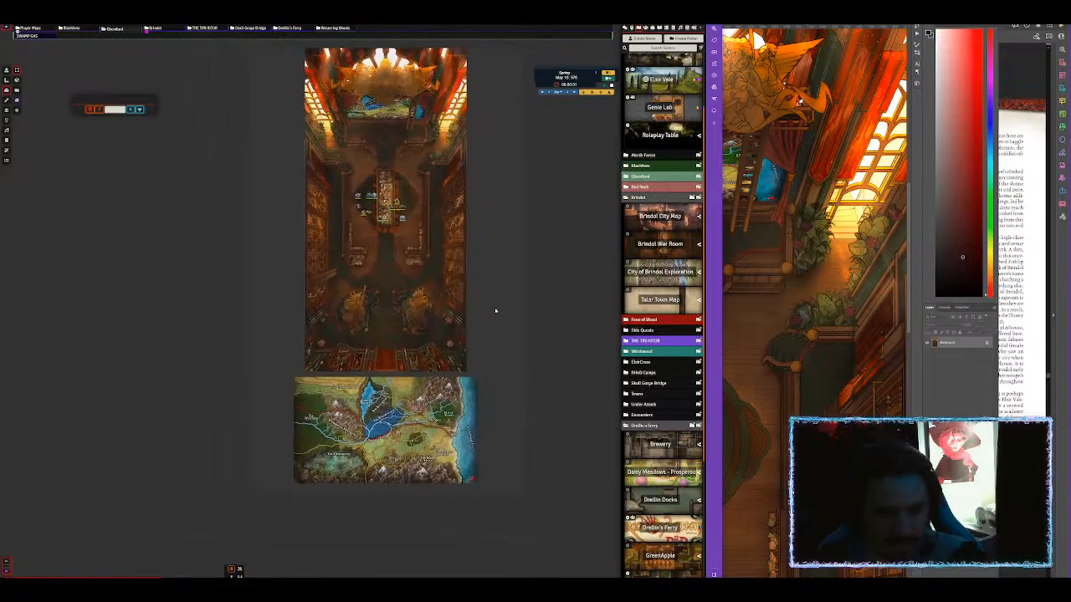
Turn off token vision in the lighting settings of the Brindol War Room scene and save the scene configuration.
scroll(535, 309, up, 2)
drag(526, 288, 514, 265)
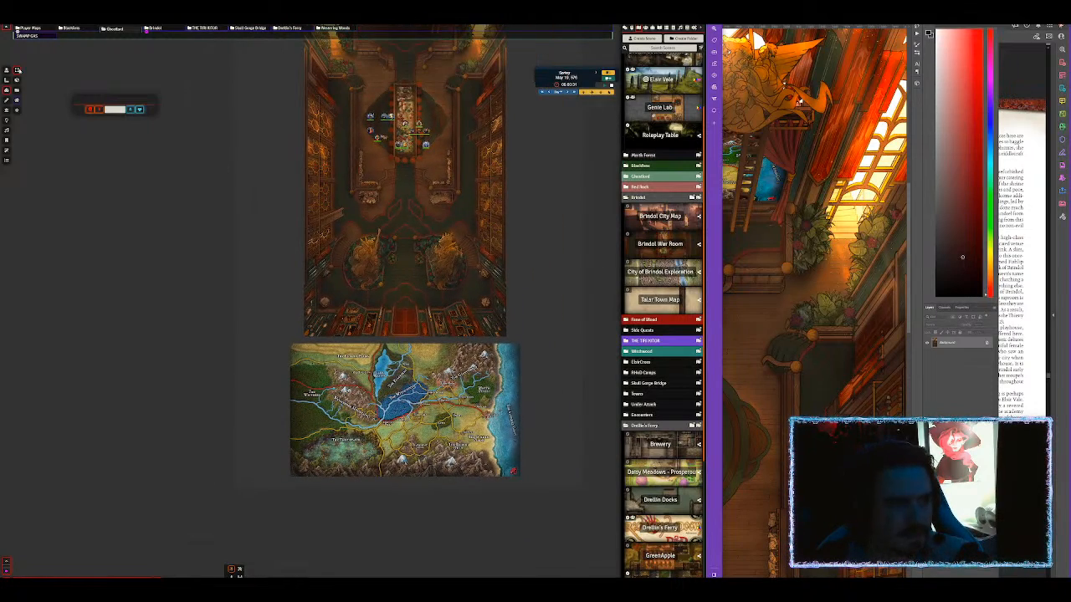
click(7, 90)
drag(453, 197, 427, 264)
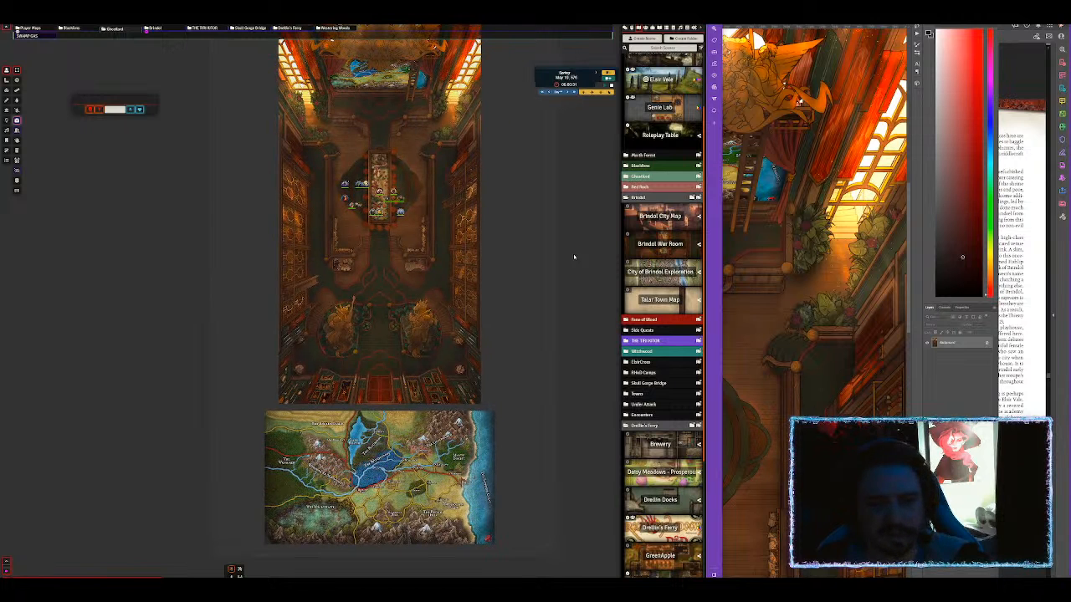
right_click(673, 246)
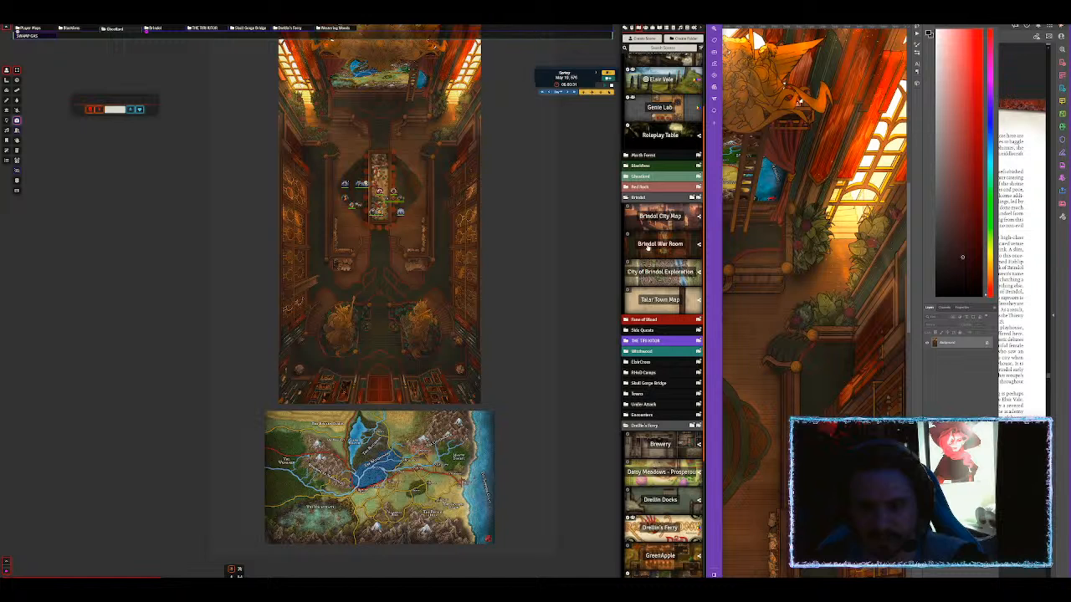
right_click(661, 244)
click(637, 285)
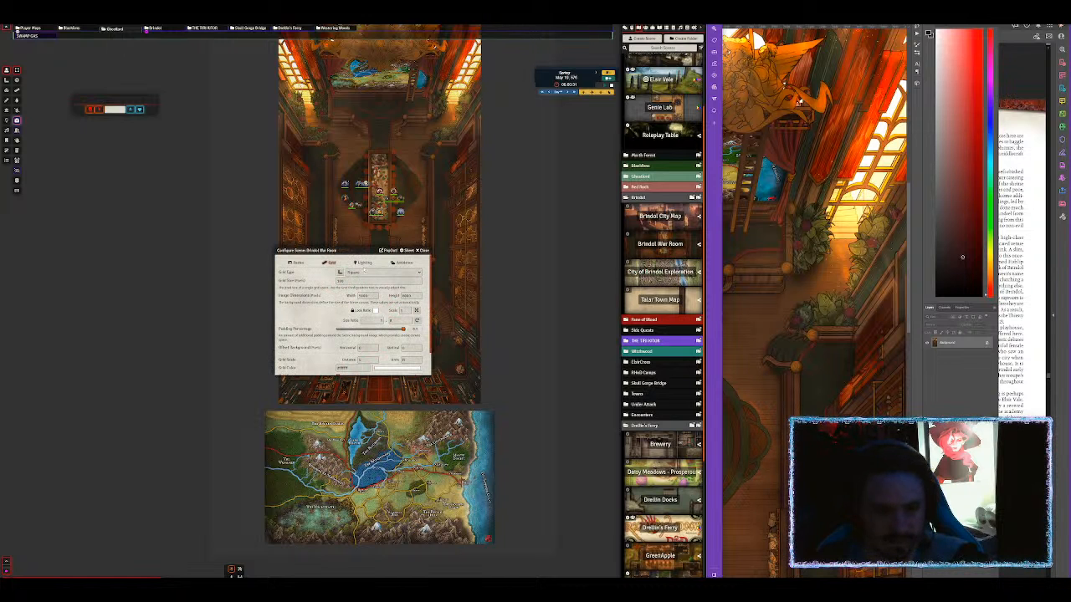
click(363, 263)
click(418, 272)
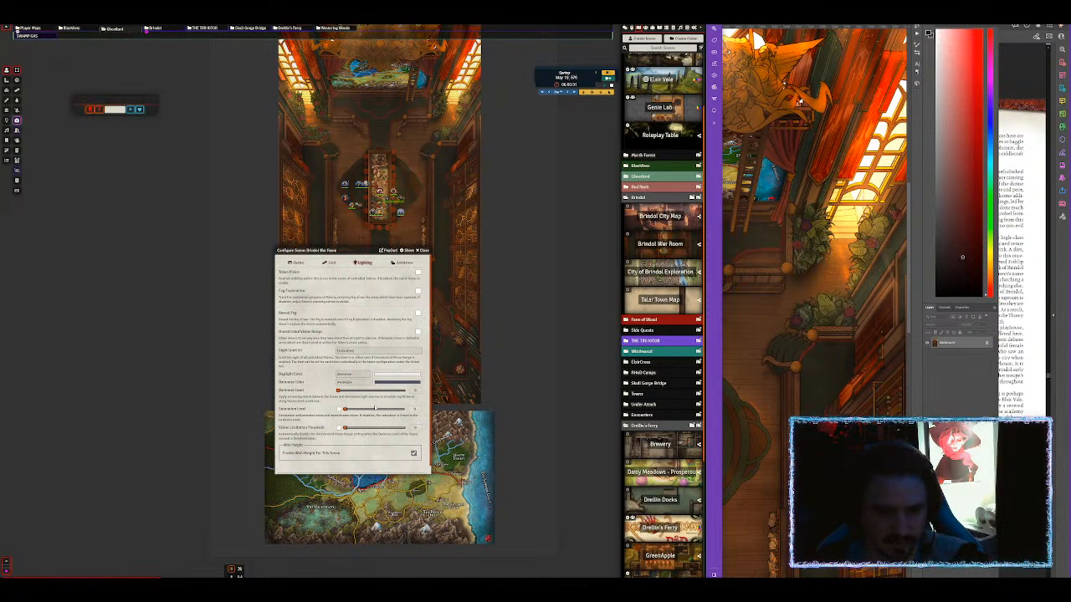
scroll(402, 360, down, 2)
click(359, 467)
Move the Lord Jarmaath token to the uppermost chair on the left side of the war room table.
scroll(492, 254, up, 10)
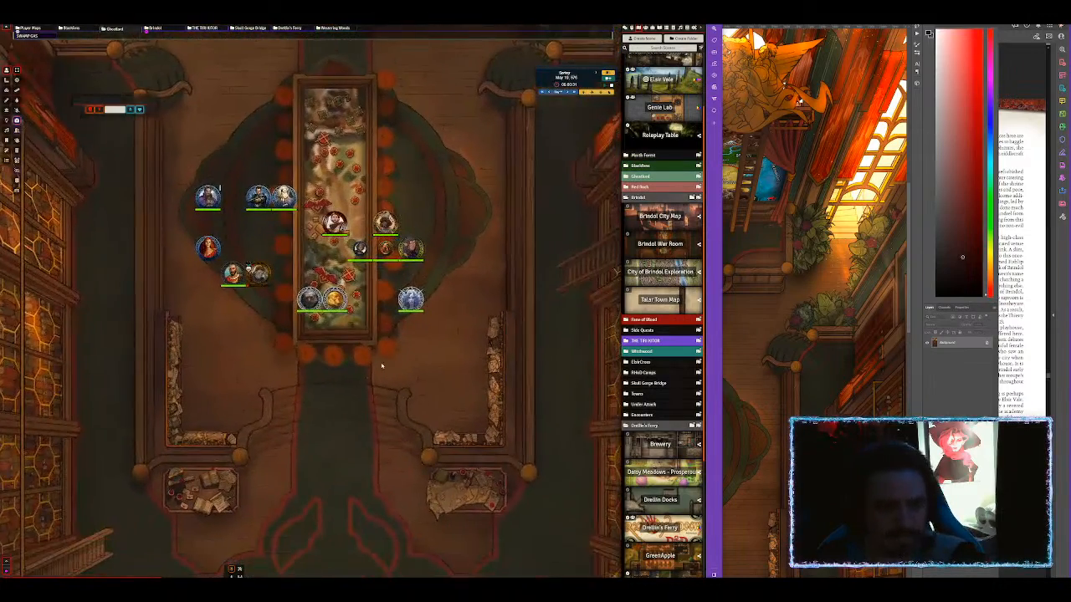
drag(209, 196, 284, 96)
drag(344, 122, 369, 134)
scroll(412, 232, up, 5)
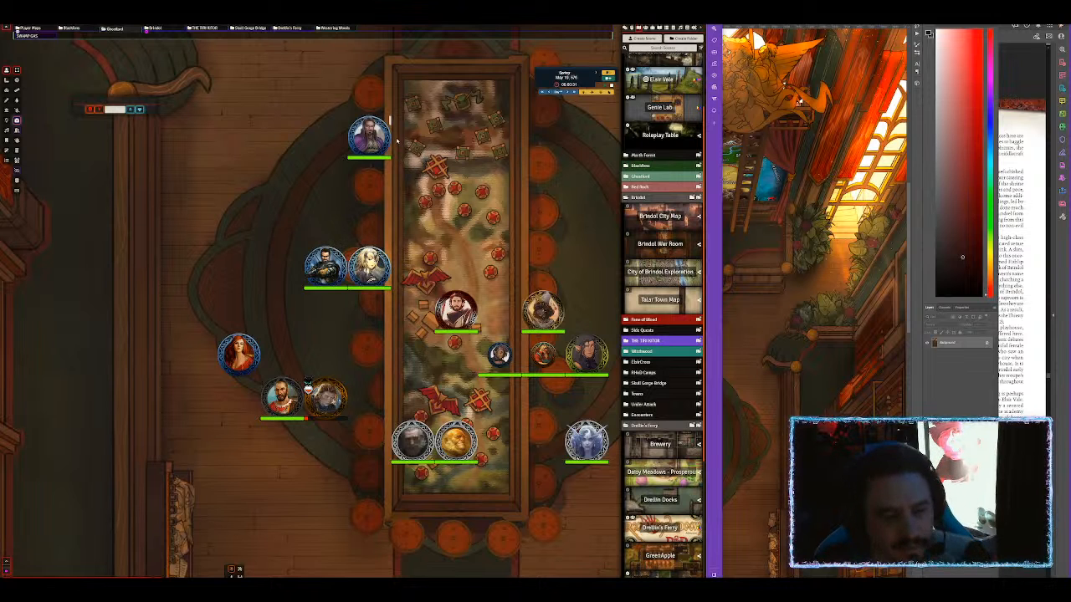
Open the appearance settings in the Lord Jarmaath token's configuration.
click(369, 133)
right_click(369, 134)
click(332, 135)
click(326, 274)
key(Tab)
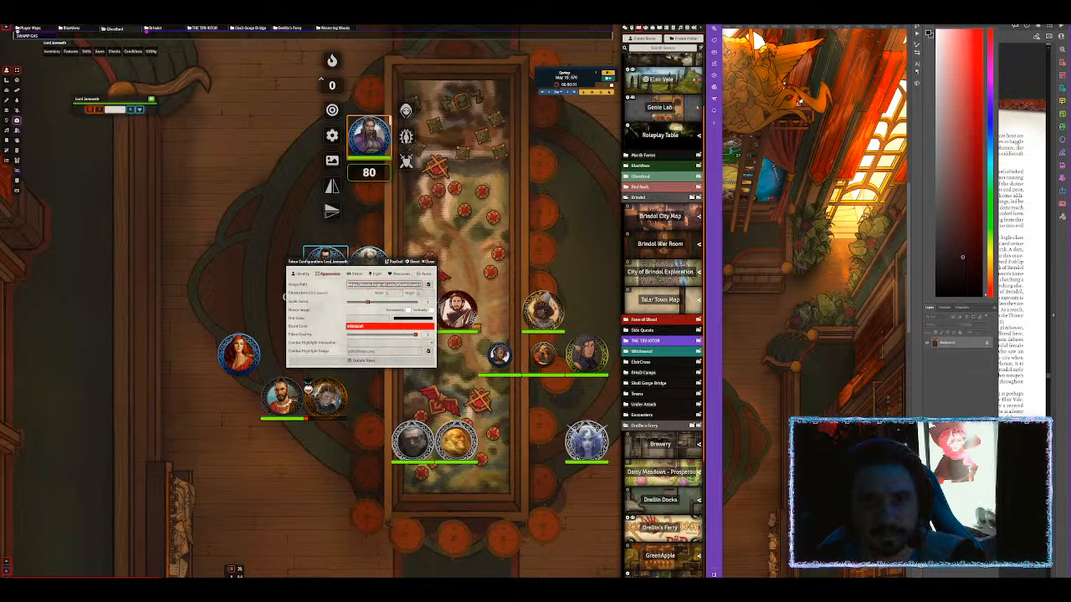
Open the token's image path in a new browser tab and save the portrait to the downloads folder.
key(ctrl+c)
key(ctrl+t)
key(ctrl+v)
key(Return)
right_click(368, 285)
click(394, 301)
key(Return)
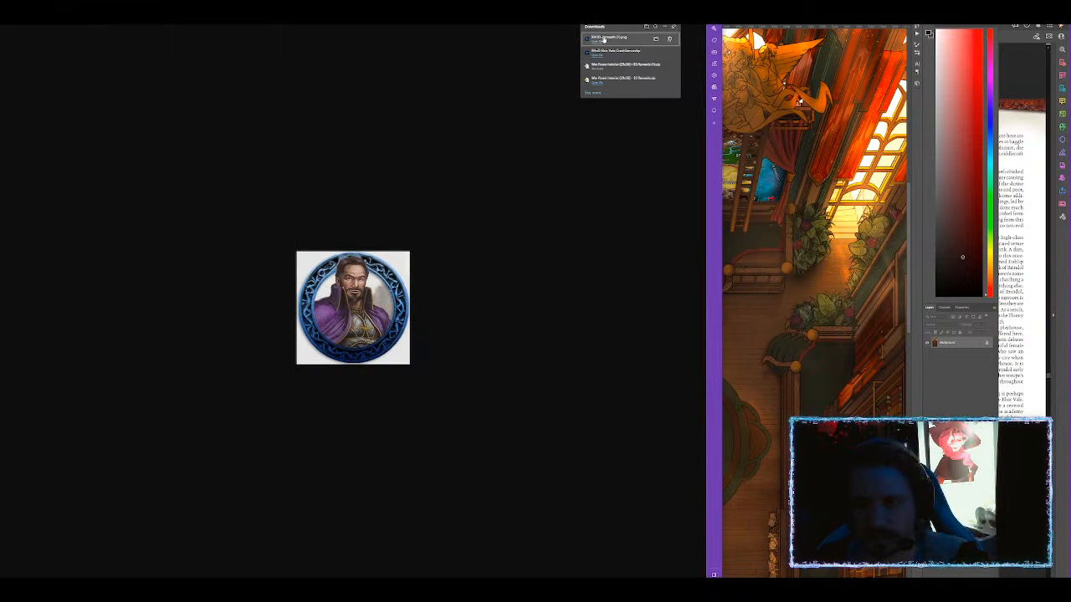
Open the downloaded portrait in Photoshop and export it for web as a PNG, replacing the existing file.
click(603, 38)
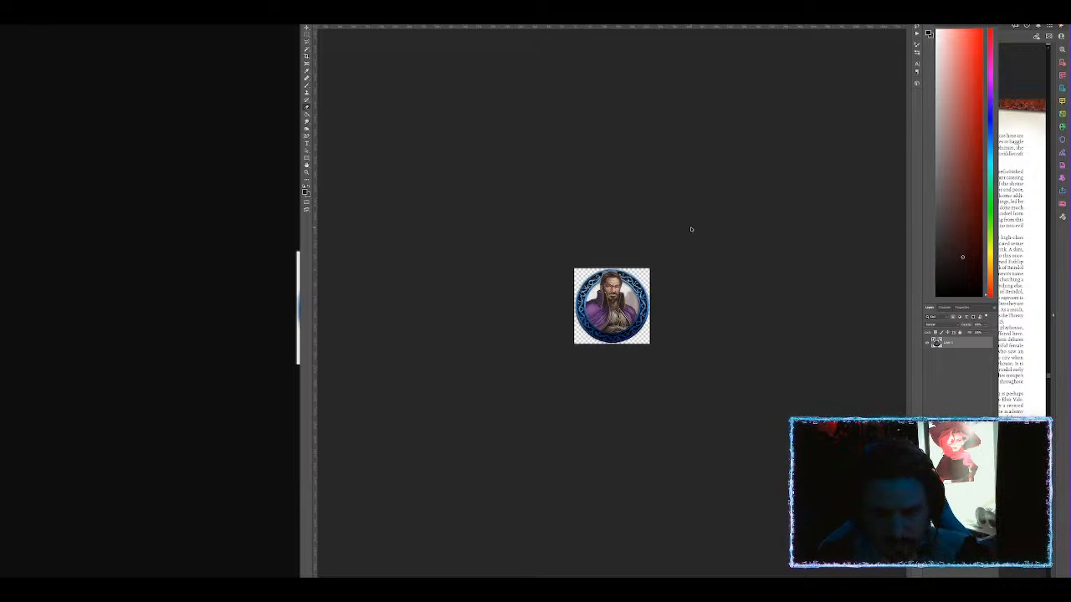
key(ctrl+alt+shift+s)
click(830, 258)
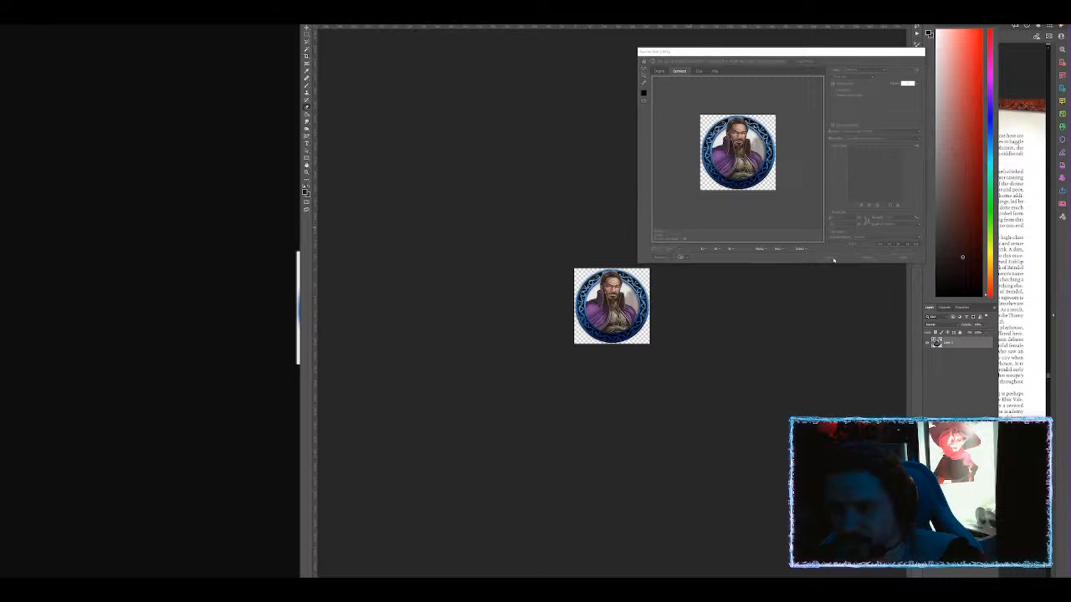
text(TMOD Samwise-Hjess)
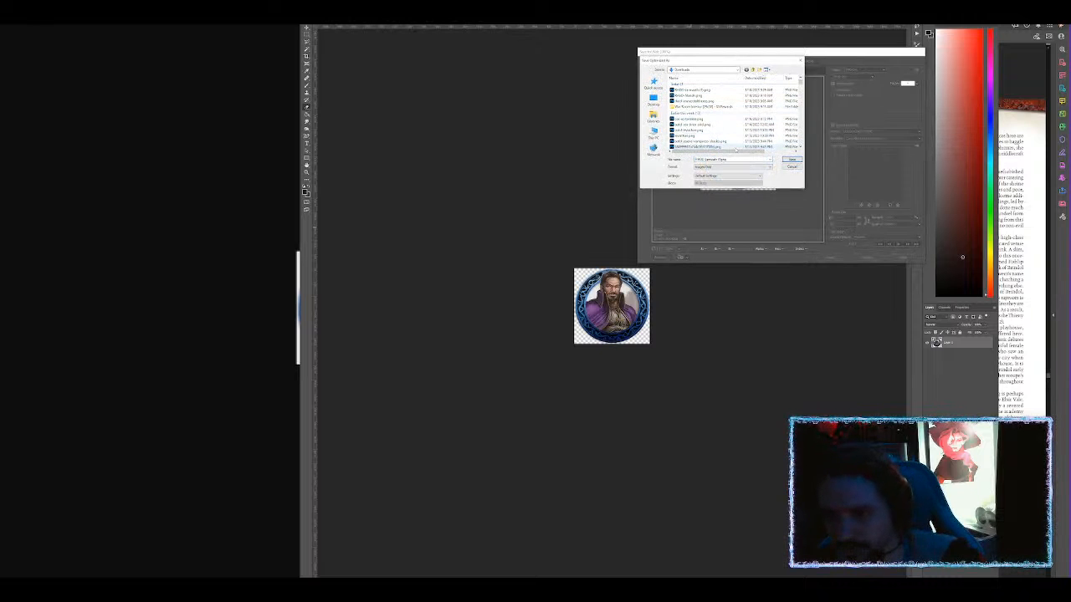
key(Return)
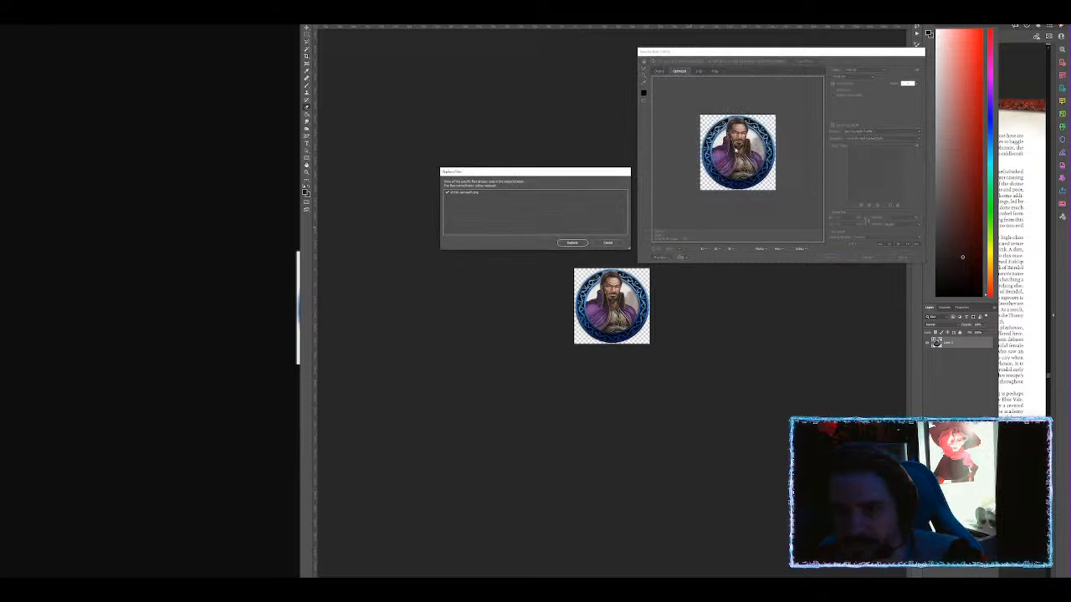
key(Return)
Return to the browser, close the portrait's tab, upload the exported portrait to the asset library and update the Lord Jarmaath token.
click(218, 206)
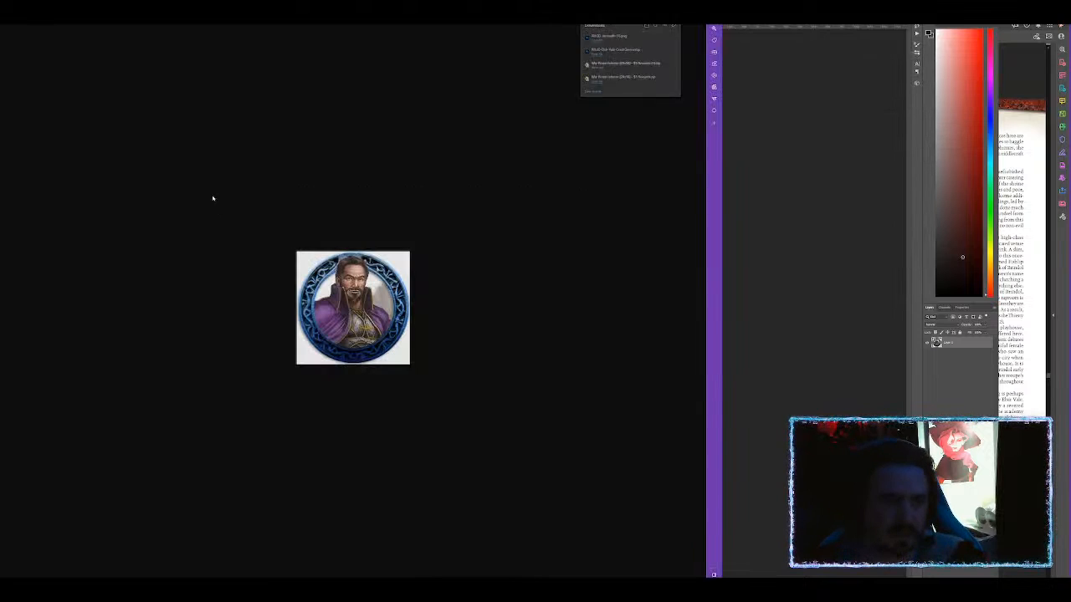
key(ctrl+w)
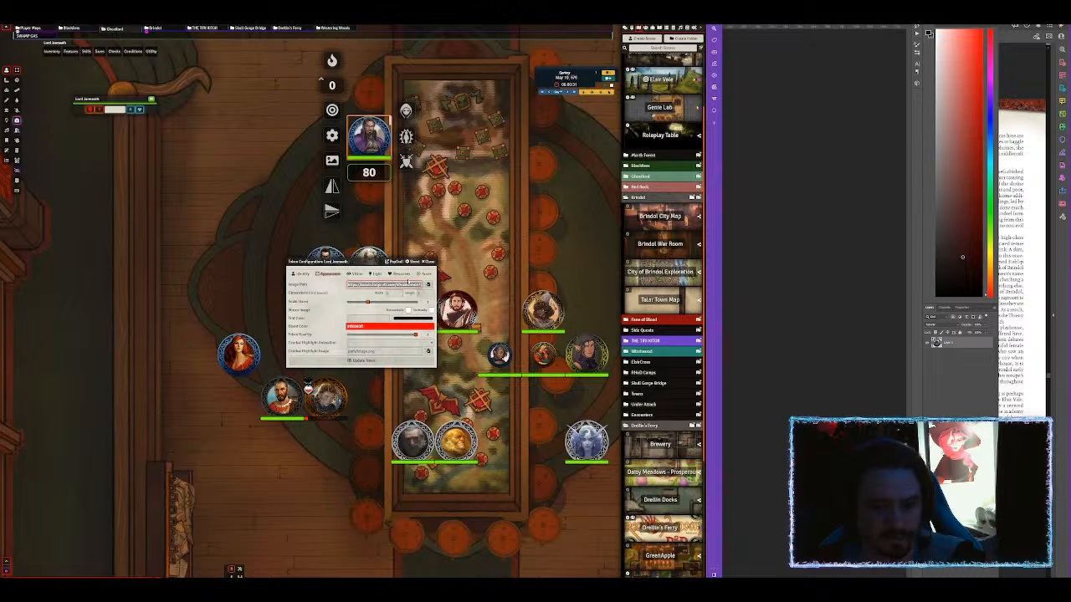
click(428, 285)
click(329, 500)
double_click(109, 49)
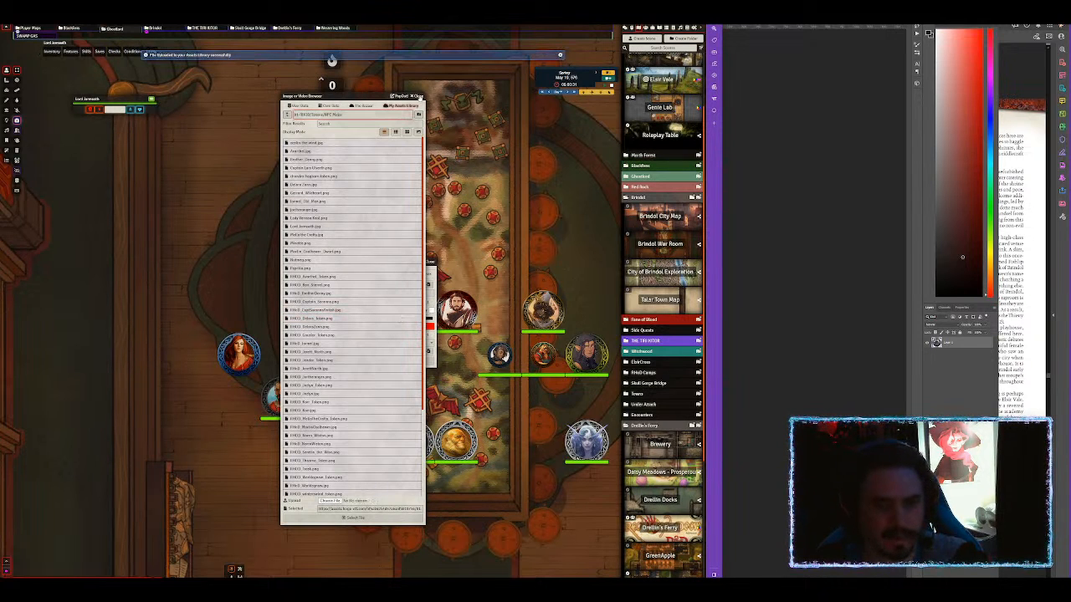
click(421, 97)
click(362, 360)
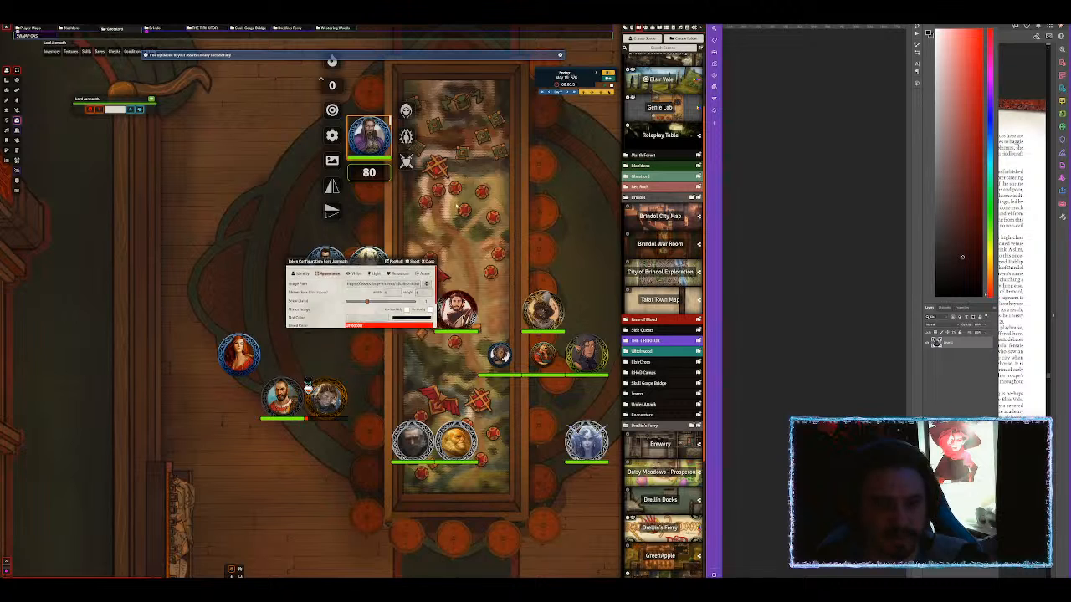
Place Lord Jarmaath and Tredora Goldenbrow at the head of the table and Captain Lars Ulverth at the first right-hand seat.
drag(351, 230, 428, 134)
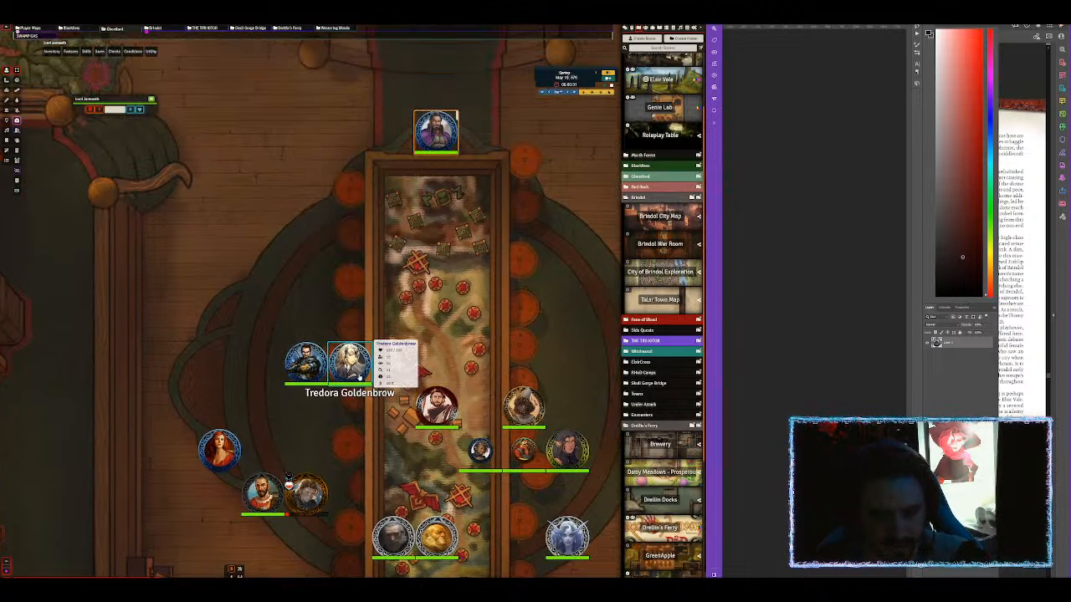
drag(349, 361, 382, 138)
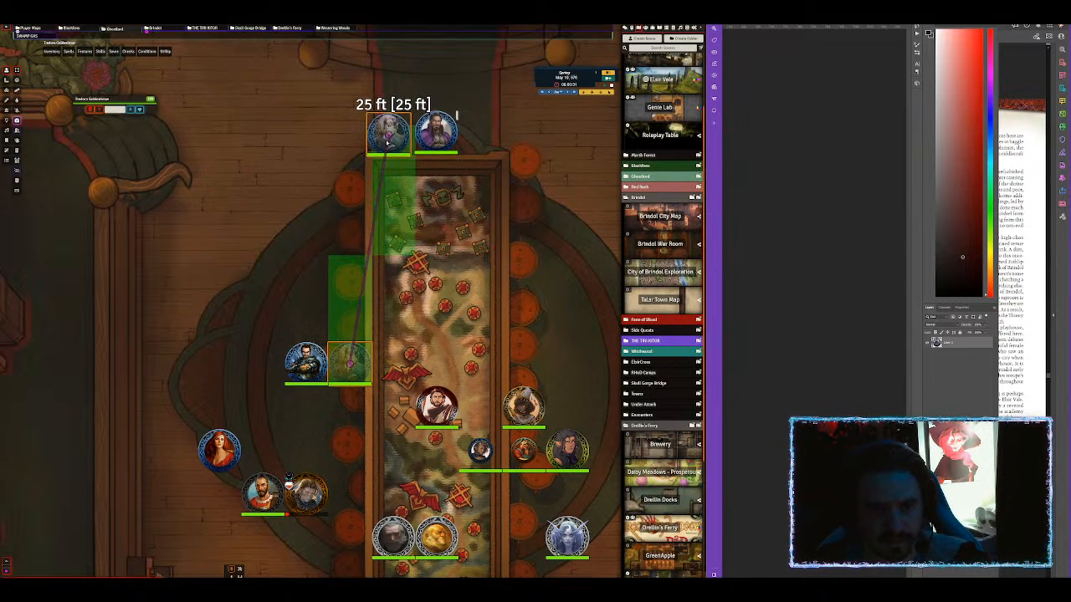
drag(305, 362, 523, 162)
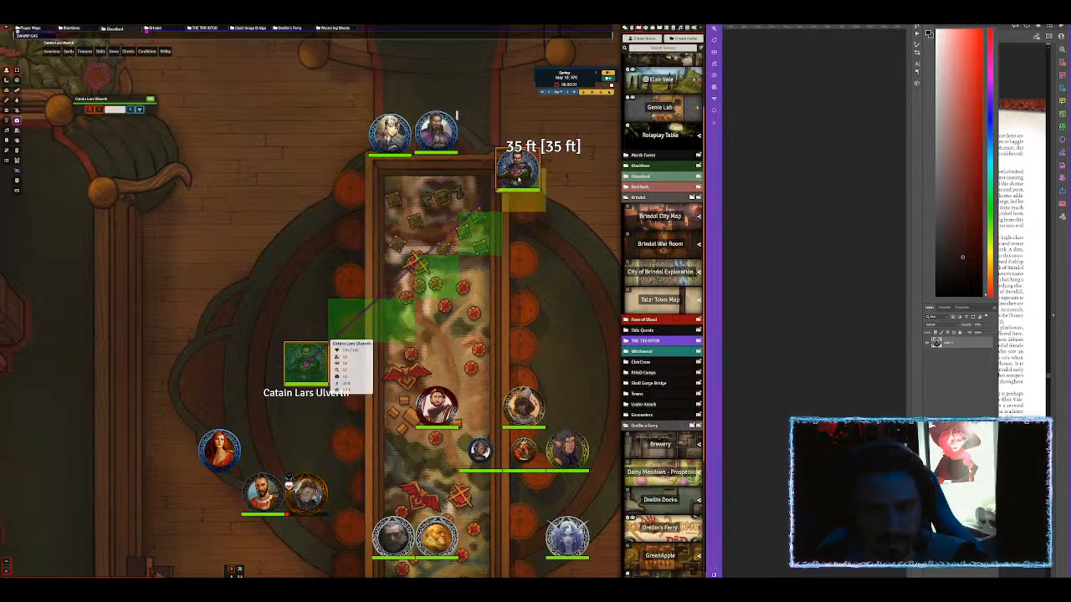
Line up Lady Verrasa Kaal and the two tokens below her along the upper left side of the table.
drag(219, 449, 351, 188)
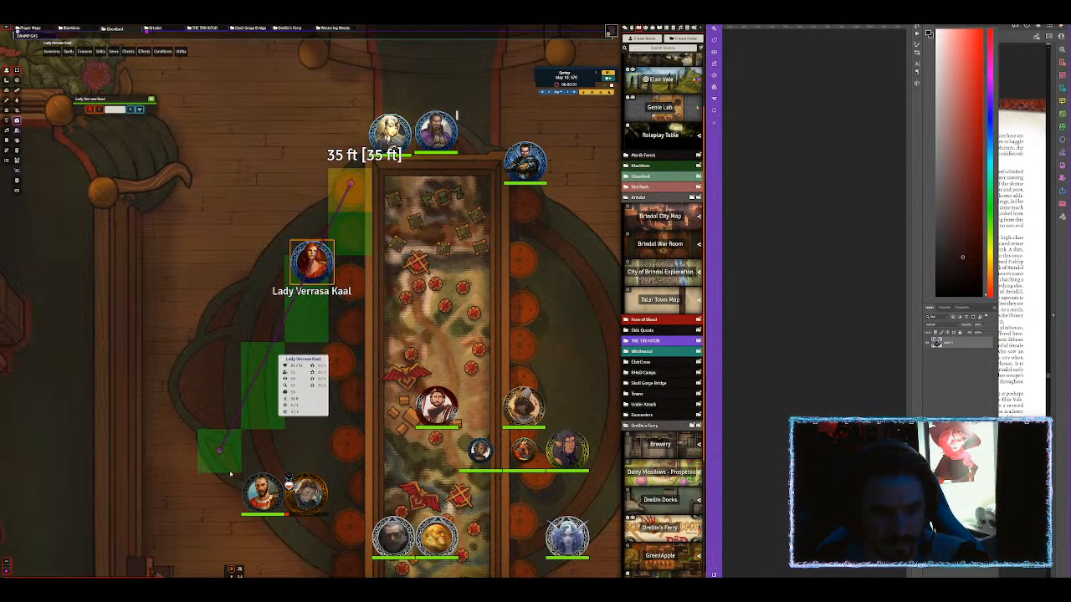
drag(262, 491, 351, 223)
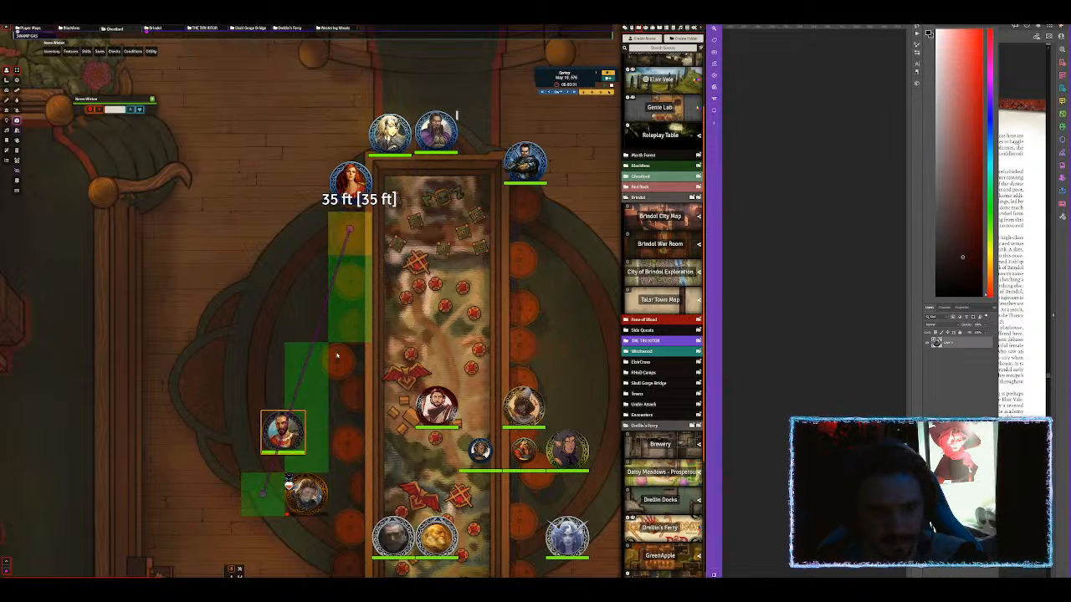
drag(306, 493, 349, 273)
Line up the red-cloaked token from the tabletop, the hooded token, Sertieren the Wise and Kellin Shadowbanks below Captain Ulverth on the table's right side.
drag(437, 405, 525, 205)
drag(524, 409, 529, 248)
drag(481, 456, 520, 294)
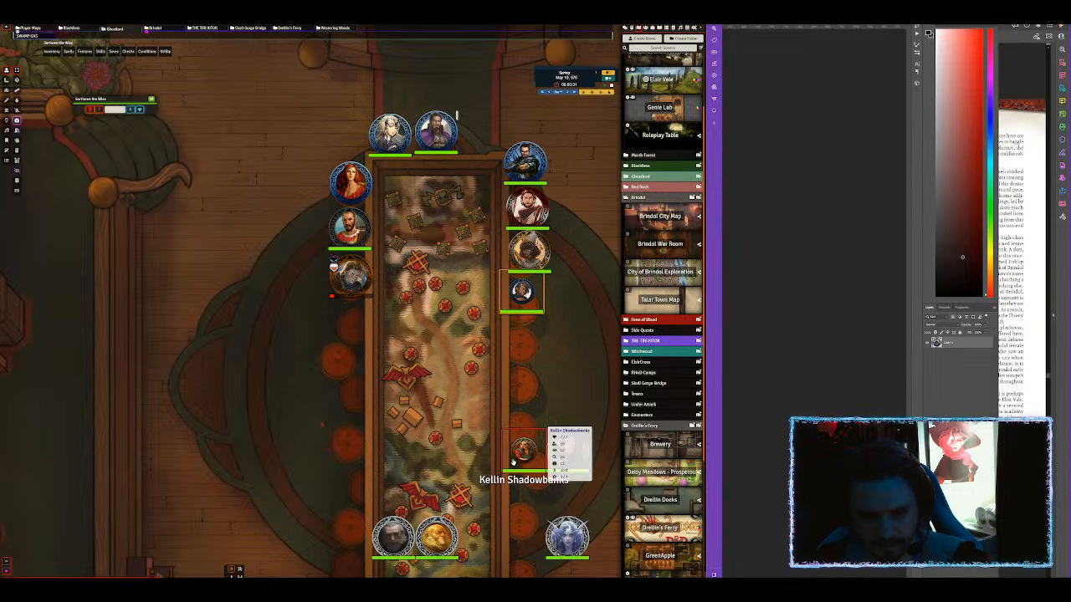
drag(524, 450, 523, 320)
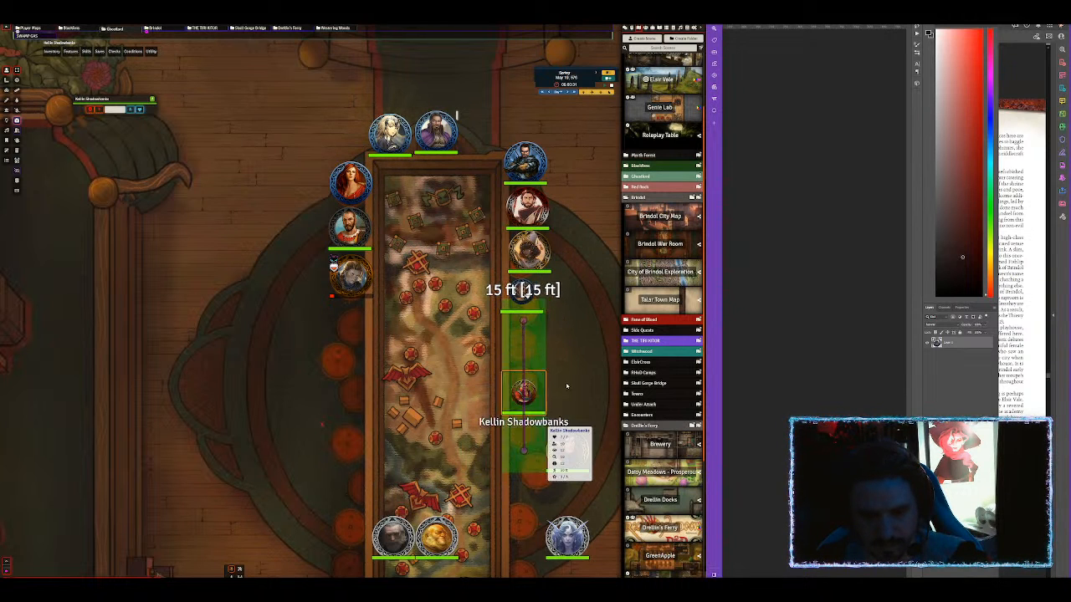
Add the remaining two right-hand tokens below Kellin Shadowbanks and line up the two tokens from the tabletop's lower end on the left side.
drag(568, 458, 527, 356)
drag(568, 535, 527, 405)
drag(393, 535, 347, 378)
drag(430, 544, 347, 316)
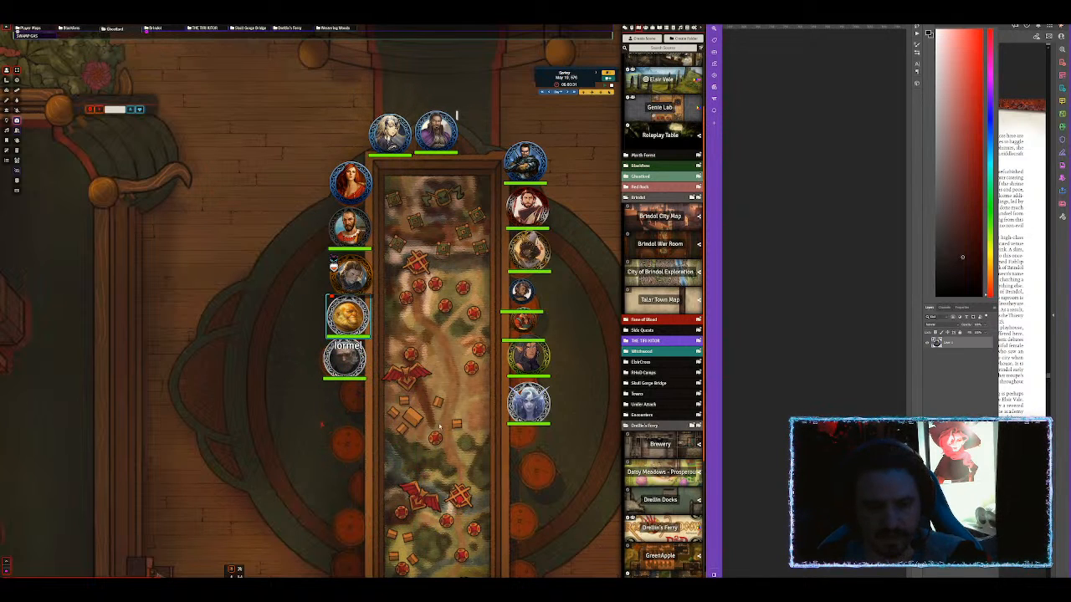
Examine the seating of the tokens around the table and the surrounding war room map.
scroll(351, 309, down, 1)
scroll(448, 428, down, 10)
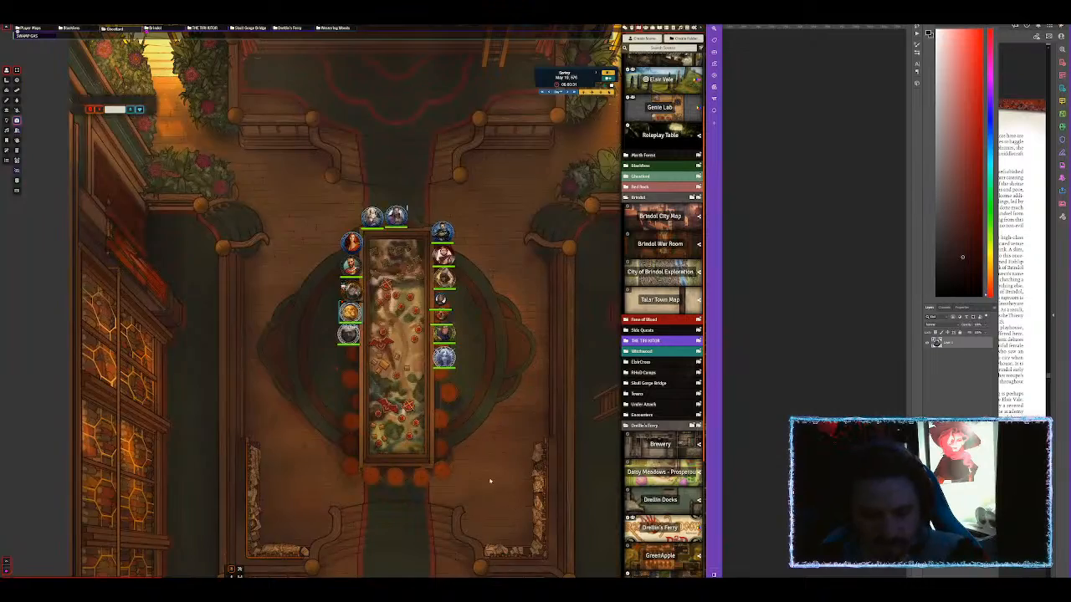
drag(486, 485, 563, 401)
scroll(555, 359, up, 4)
scroll(554, 359, up, 1)
drag(555, 359, 486, 355)
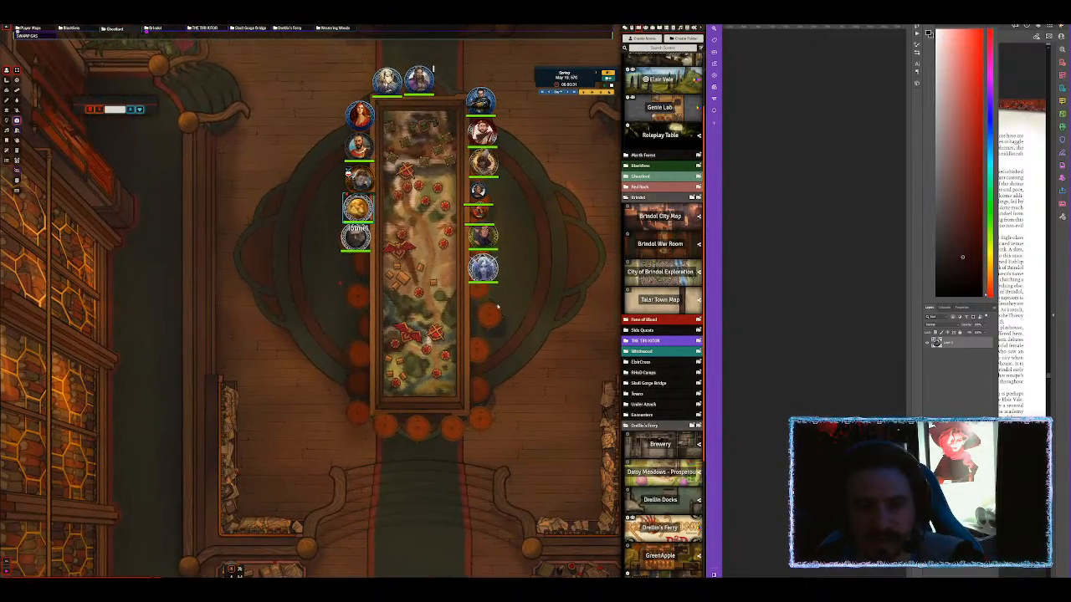
scroll(483, 392, down, 10)
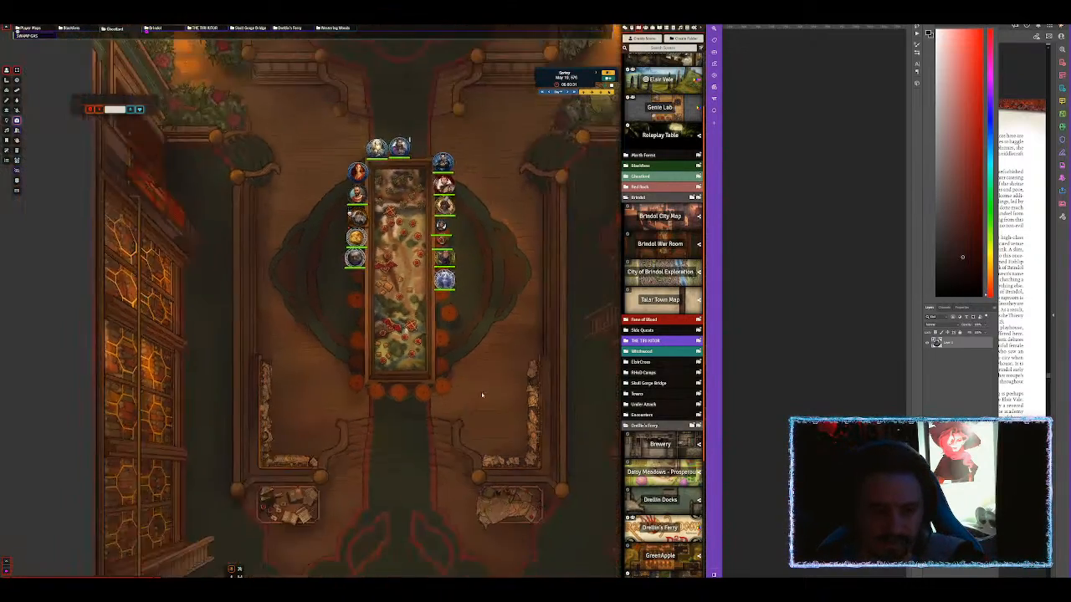
drag(444, 414, 456, 578)
scroll(458, 496, up, 1)
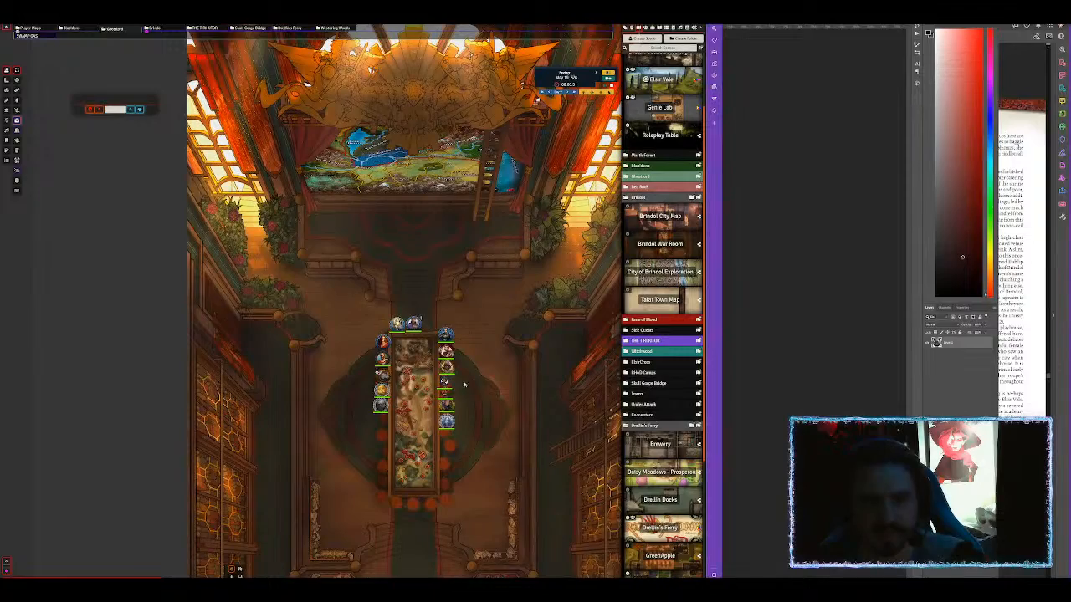
drag(436, 230, 435, 121)
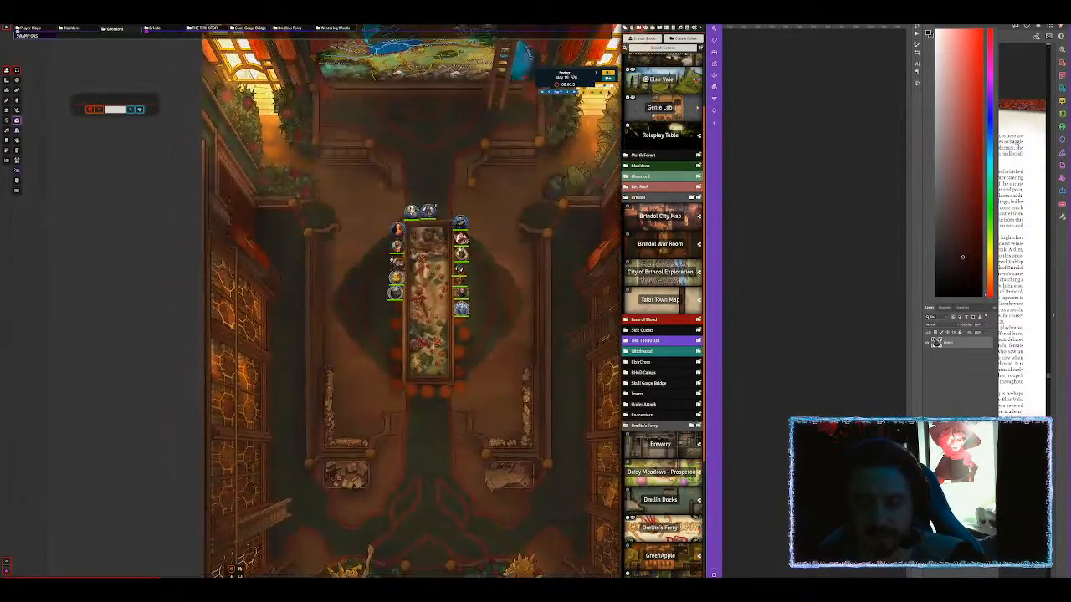
scroll(520, 334, up, 3)
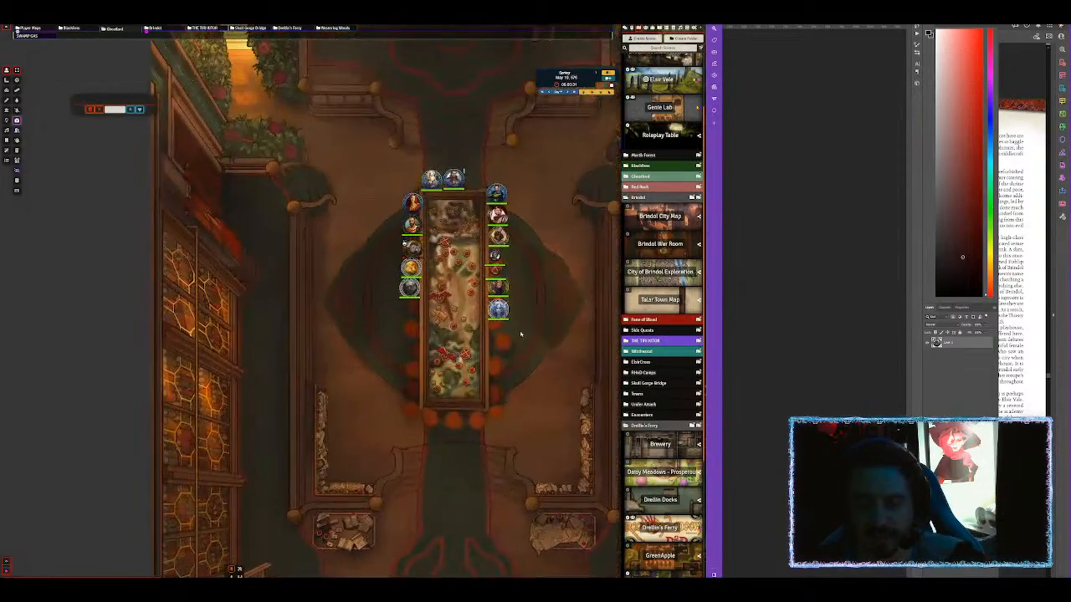
Search the actor directory for "lion", clear the search and show the names of all tokens on the map.
click(645, 28)
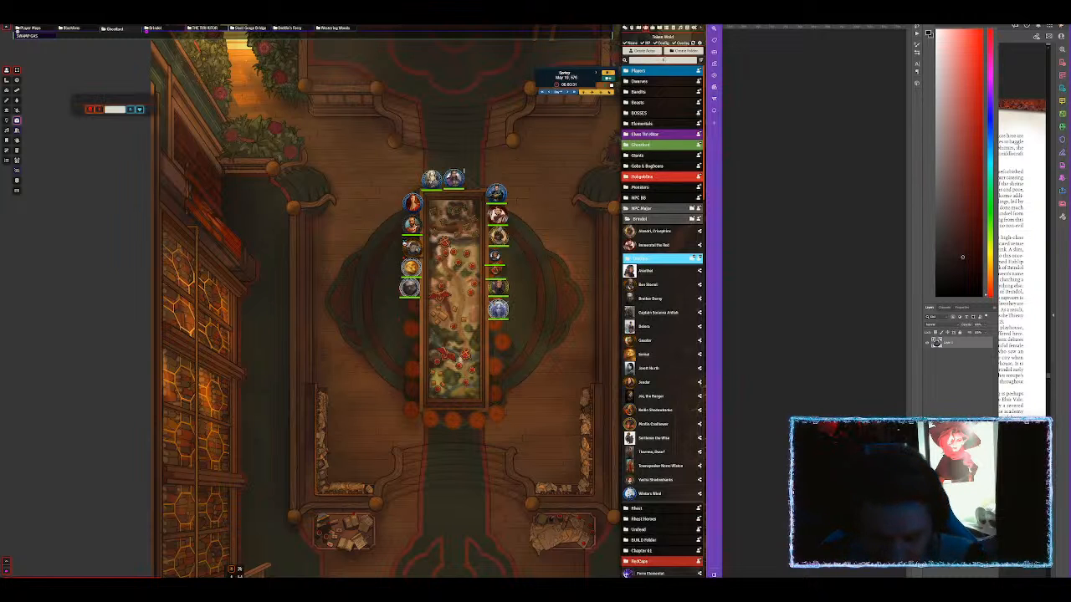
text(lion)
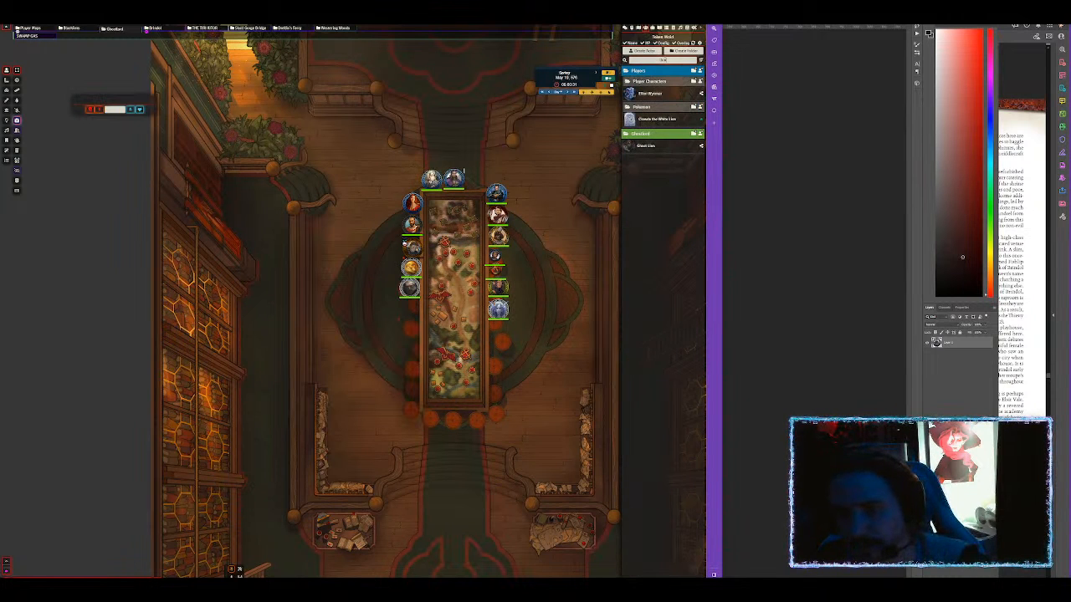
key(BackSpace)
key(BackSpace)
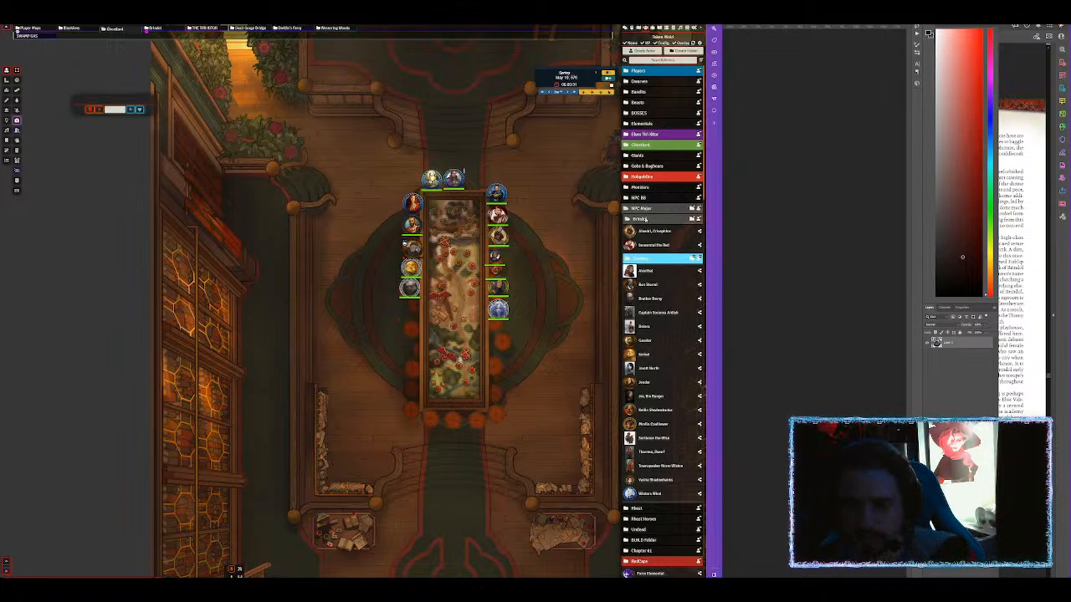
key(alt)
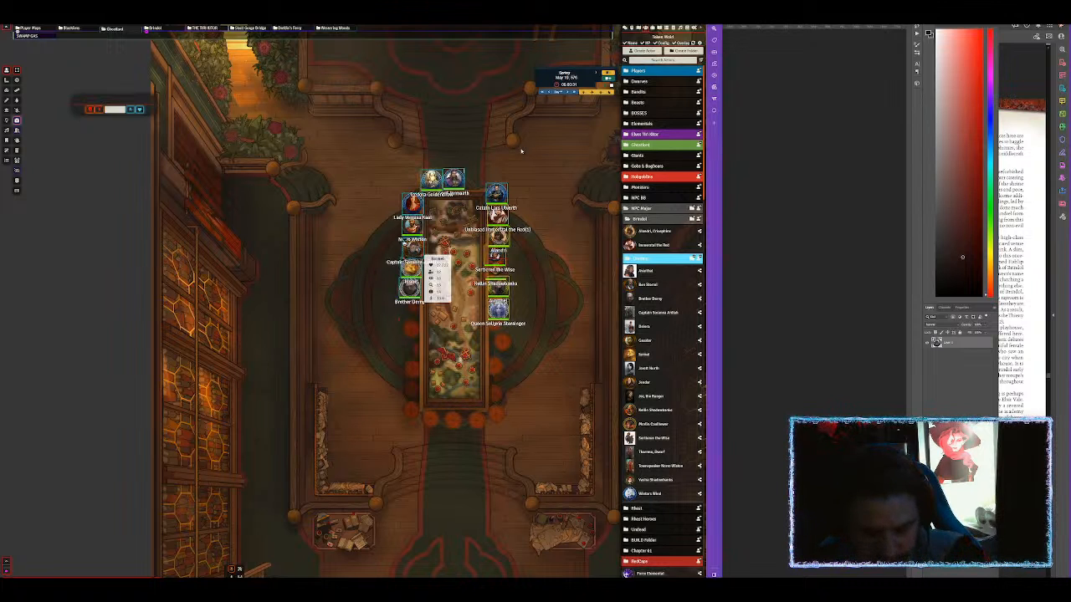
Search all content for "soldier", and filter the actor directory by "-M".
key(alt+space)
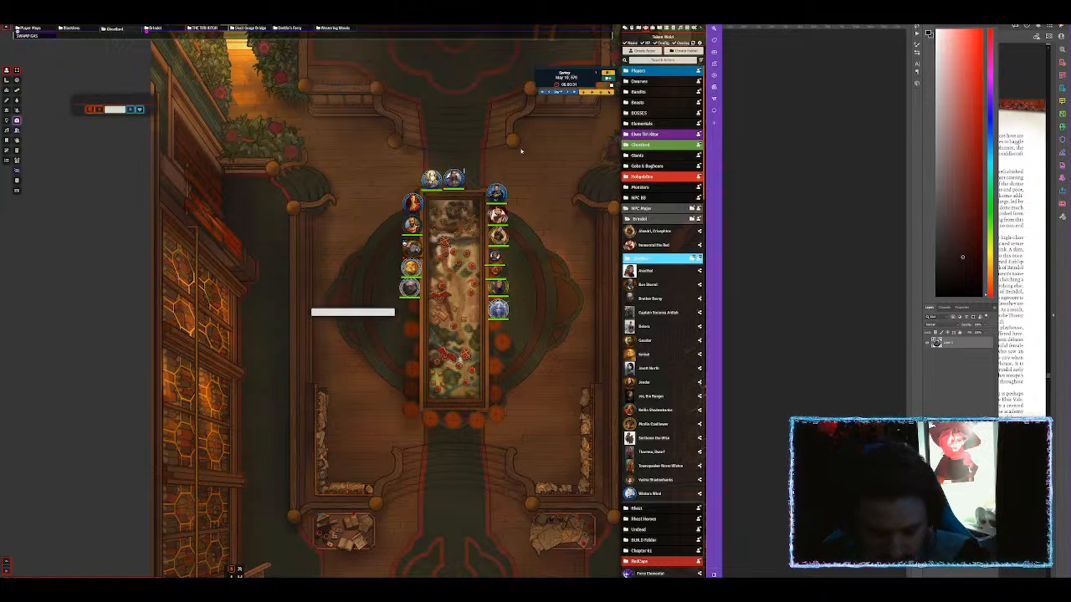
text(soldier)
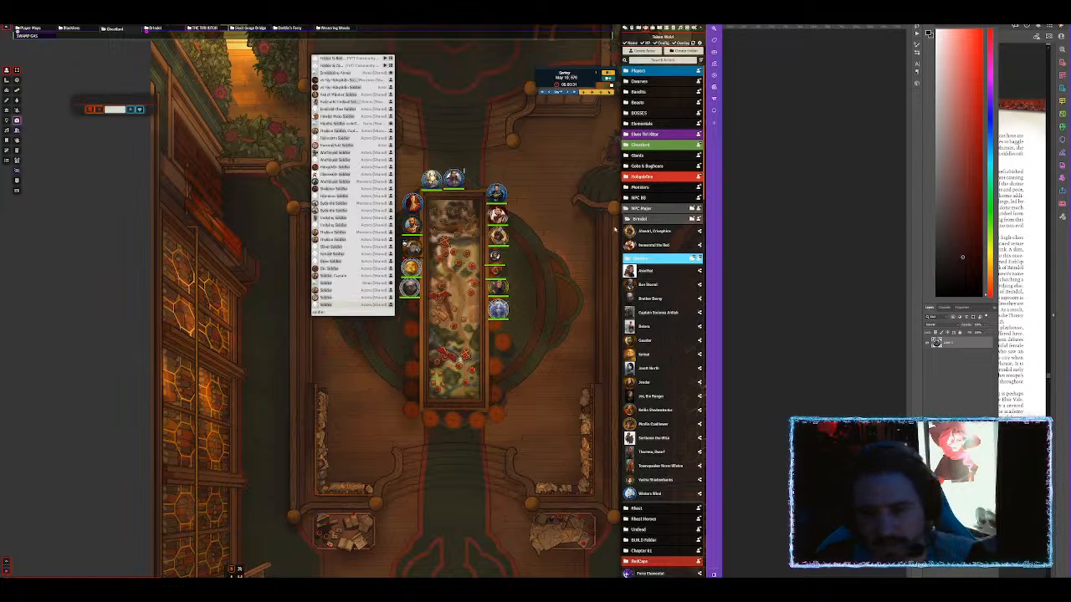
click(663, 60)
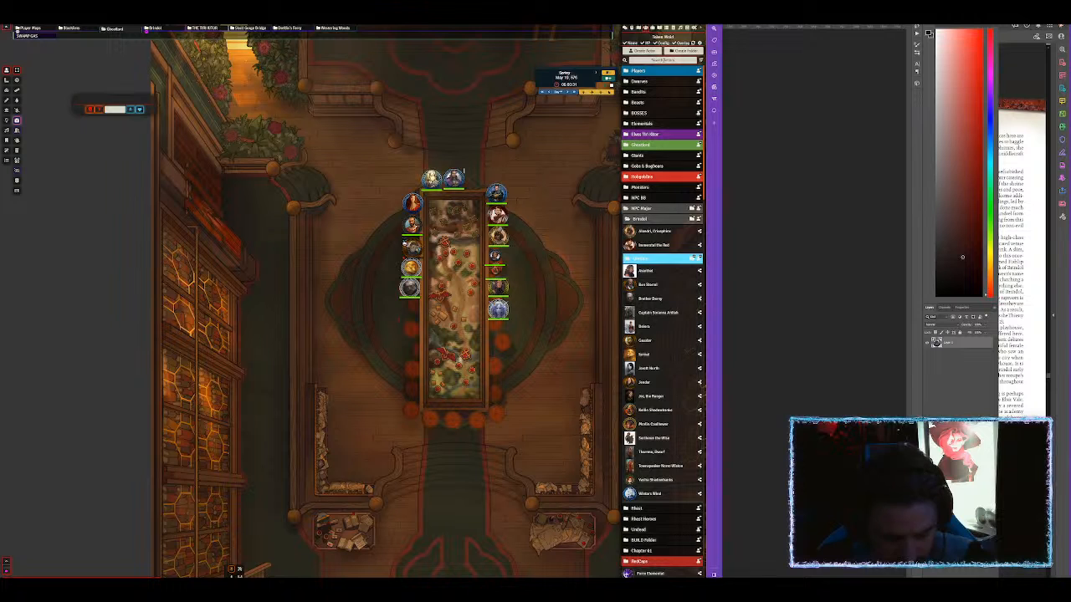
text(m-m)
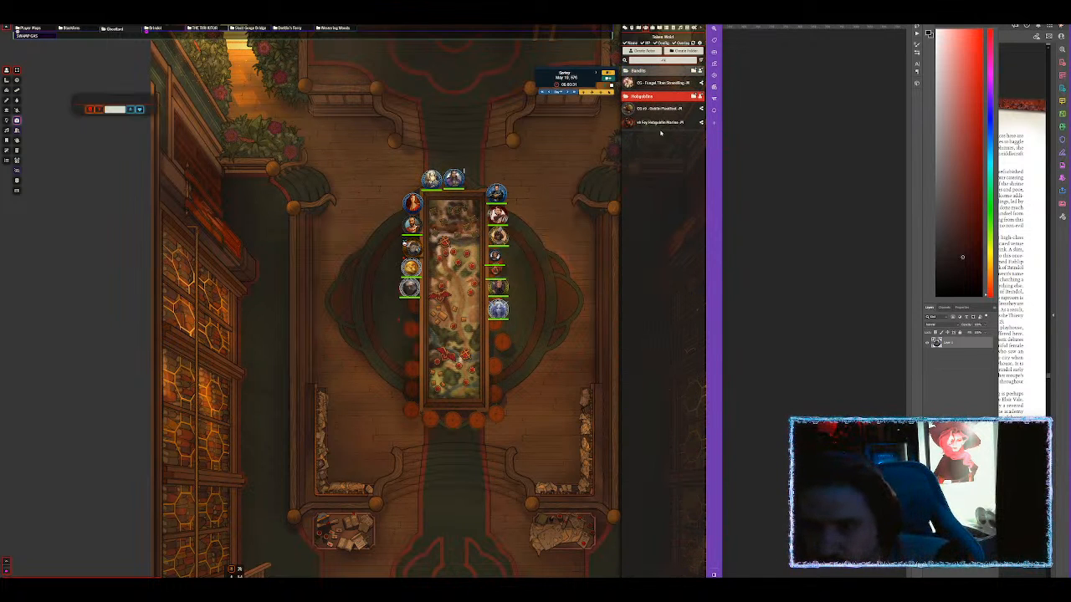
Open the Fey Hobgoblin Marine -M sheet, place it at the map's upper edge and enlarge it to show the inventory.
right_click(662, 122)
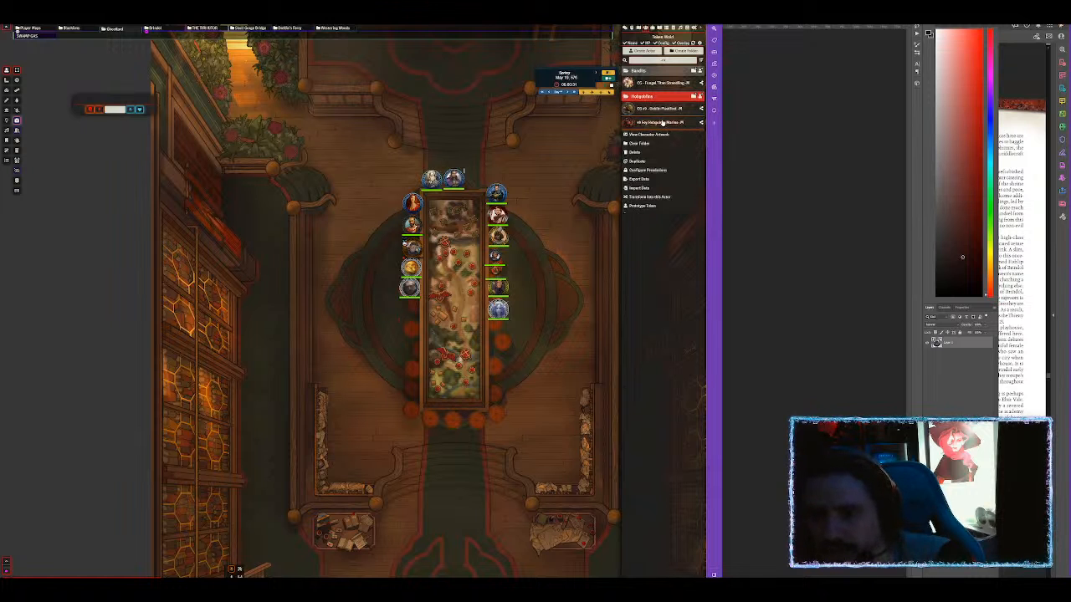
click(663, 122)
drag(329, 209, 279, 36)
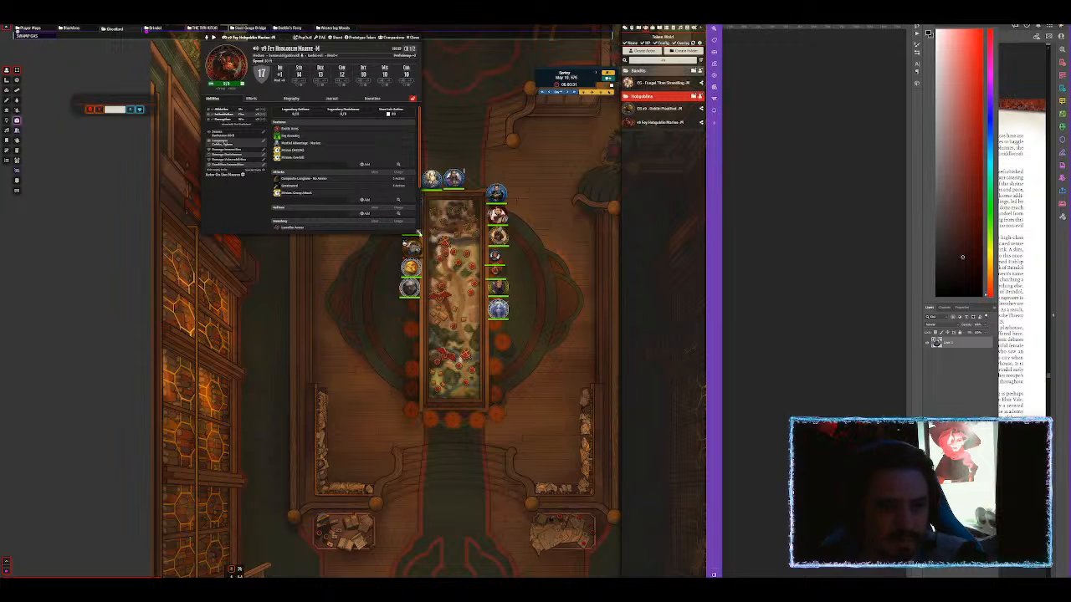
drag(418, 233, 427, 299)
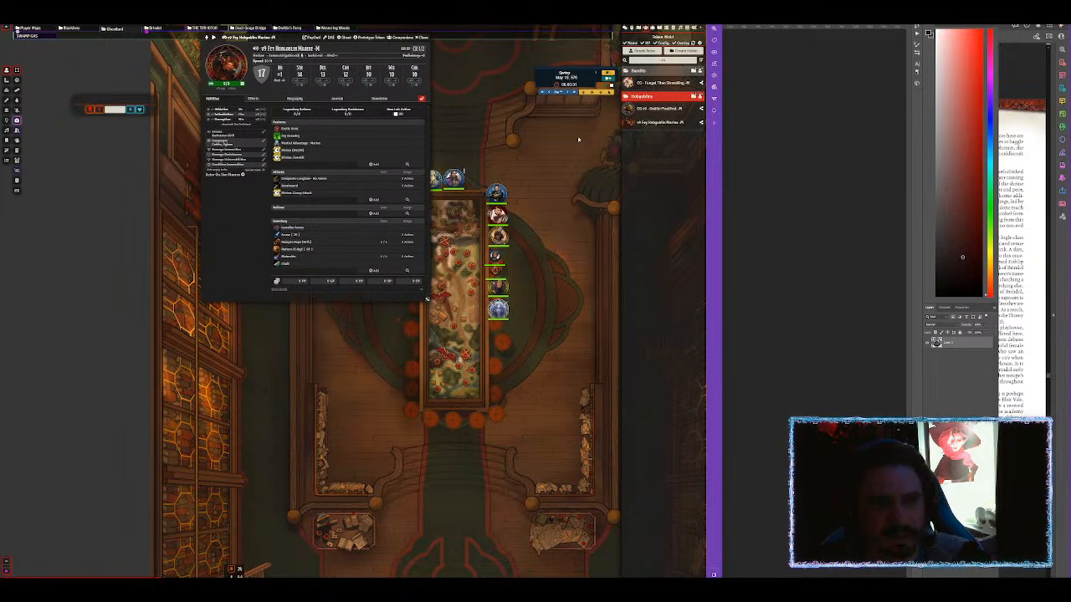
Duplicate the Fey Hobgoblin Marine -M actor and open the copy's sheet beside the original.
right_click(661, 123)
click(637, 161)
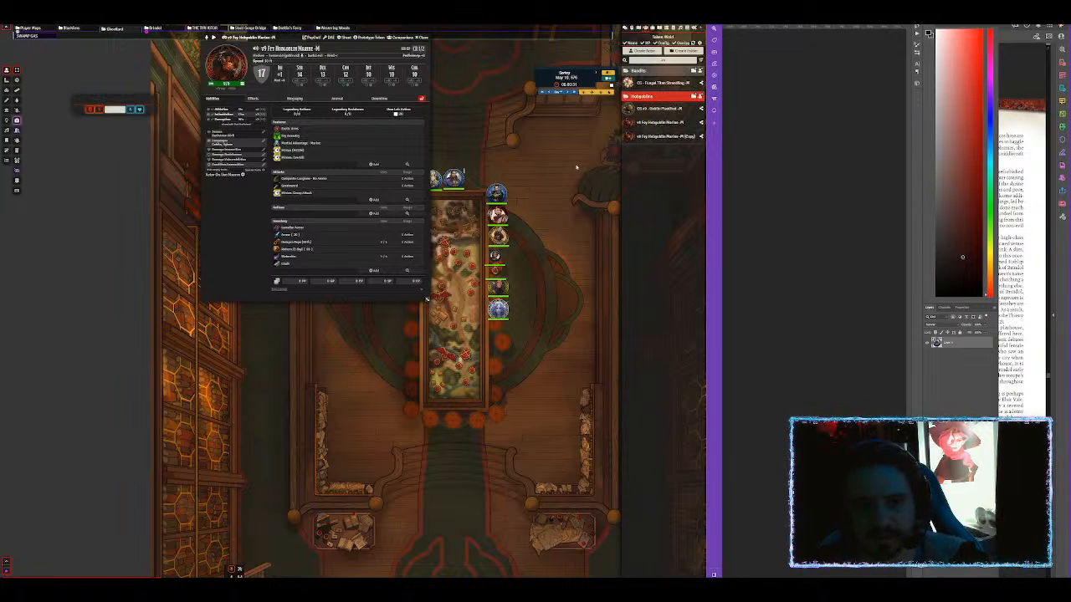
click(652, 136)
drag(335, 211, 496, 185)
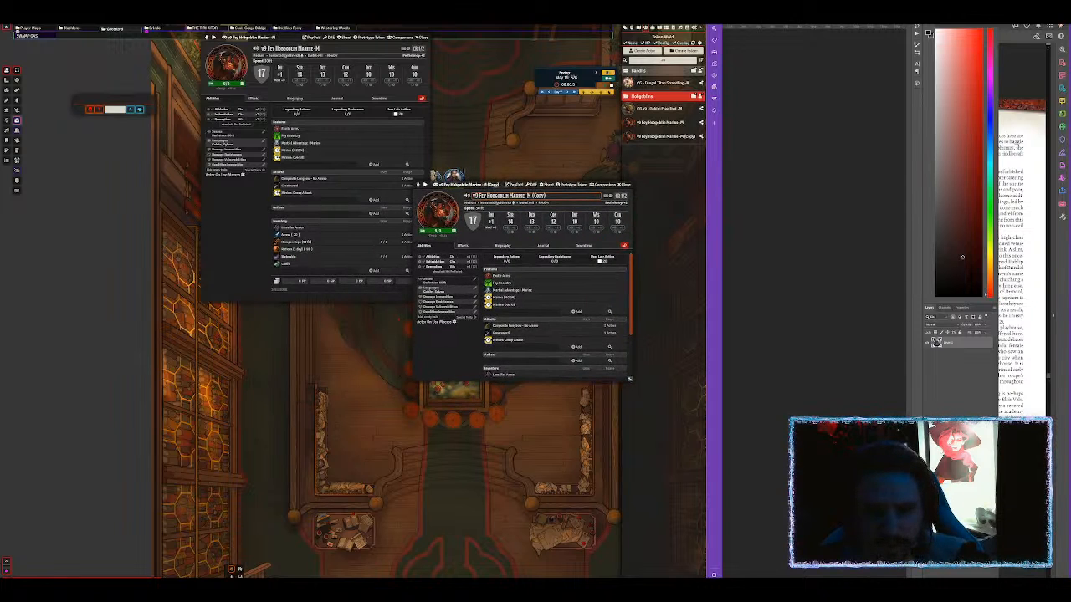
Rename the copied marine actor as "Brindol Soldier -M".
click(463, 196)
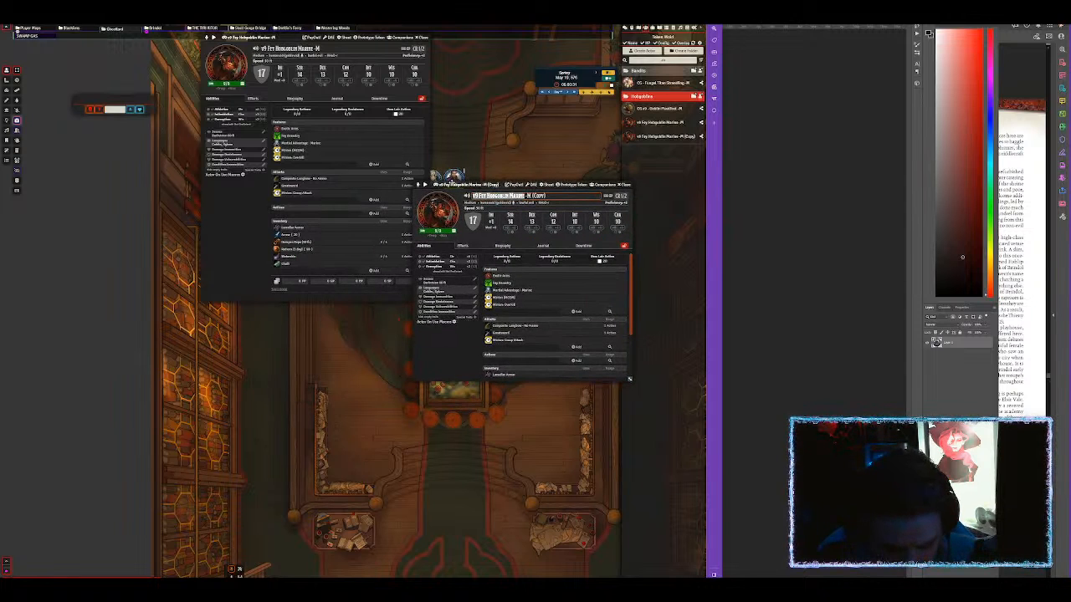
text(B)
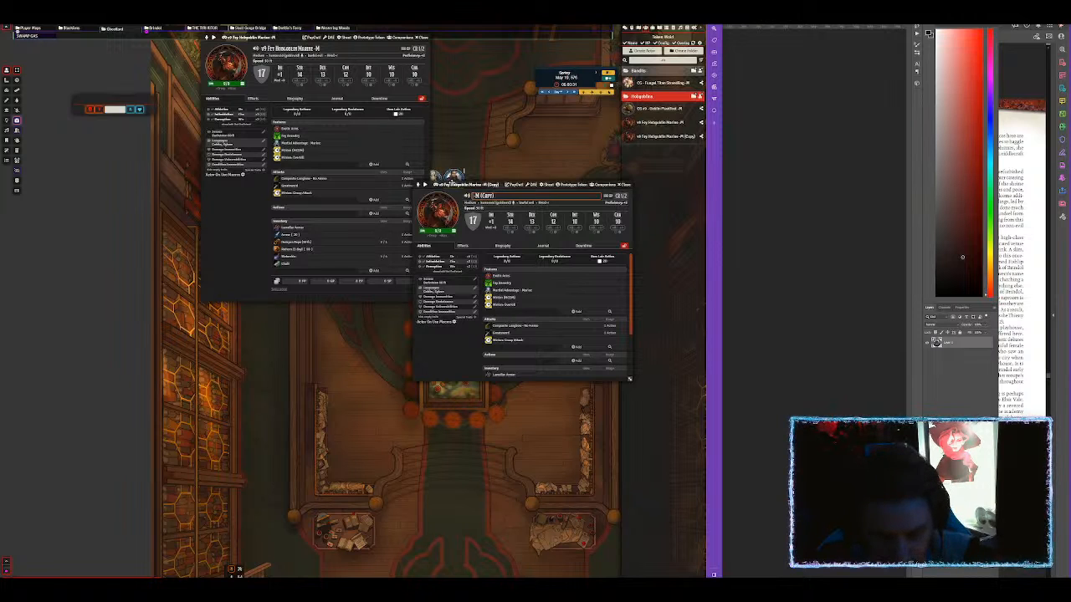
text(rindol So)
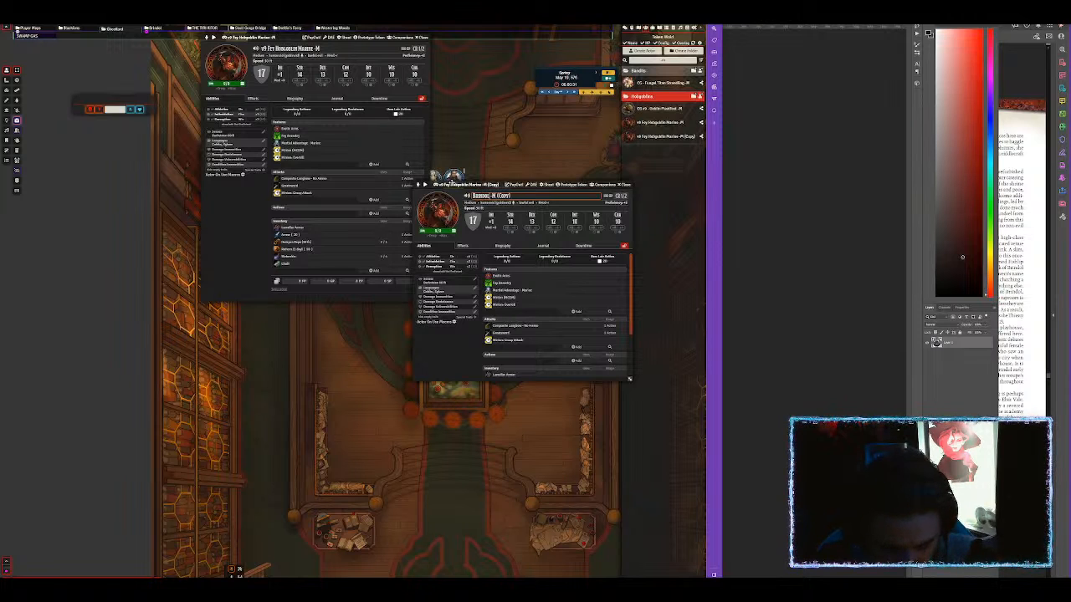
text(ldier)
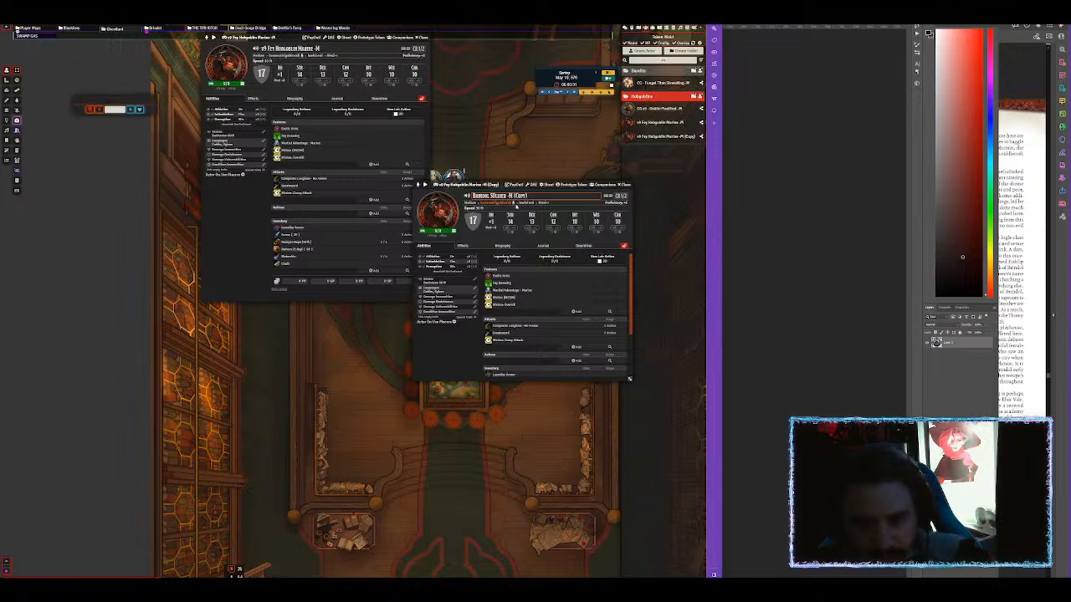
key(shift+End)
key(BackSpace)
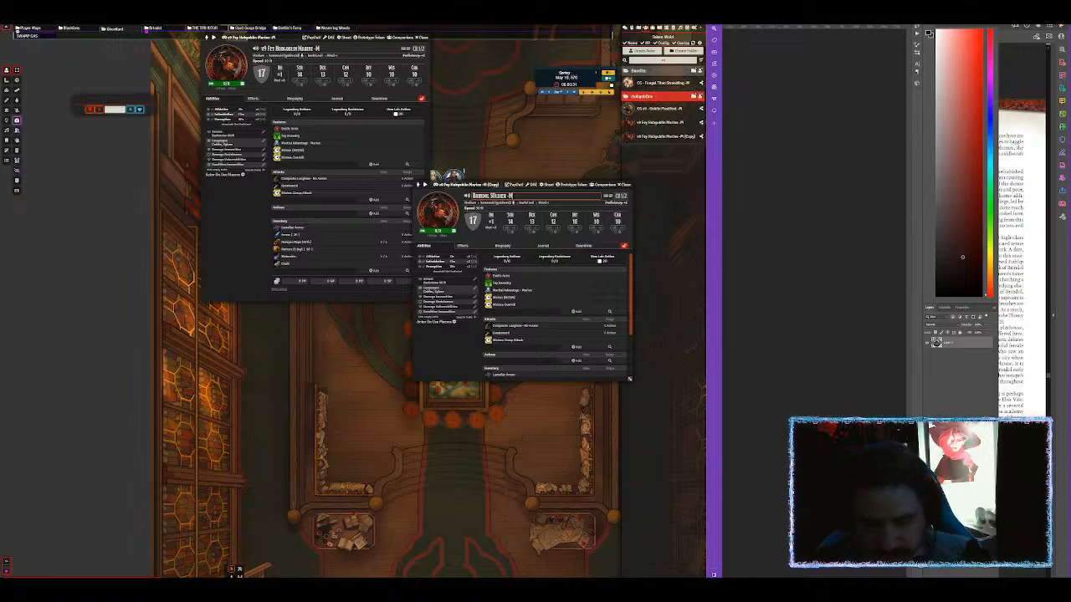
key(Return)
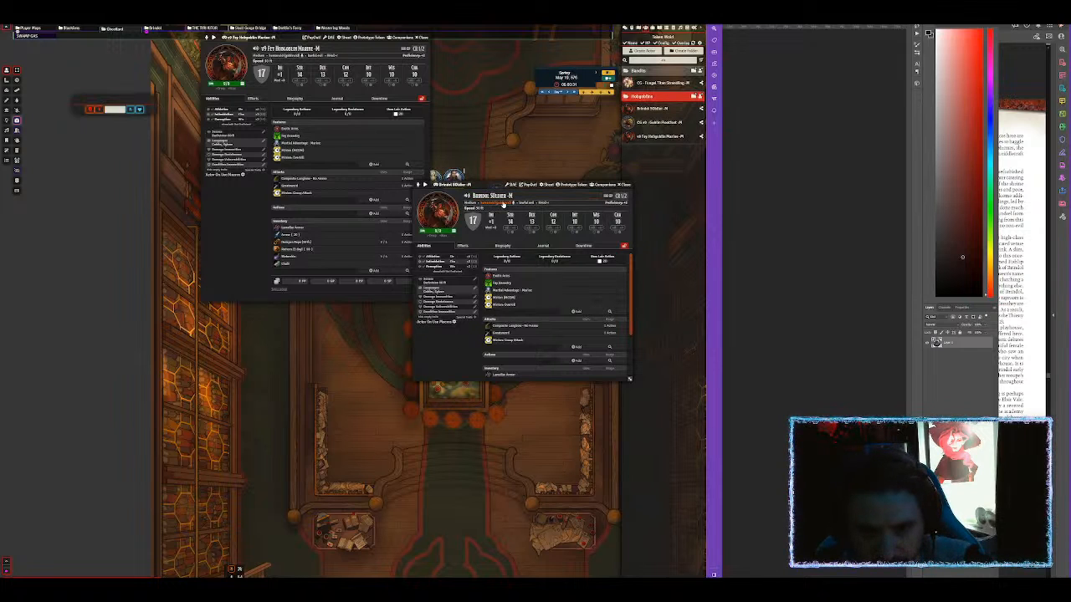
Set the Brindol Soldier's creature type to Humanoid with no subtype.
click(498, 205)
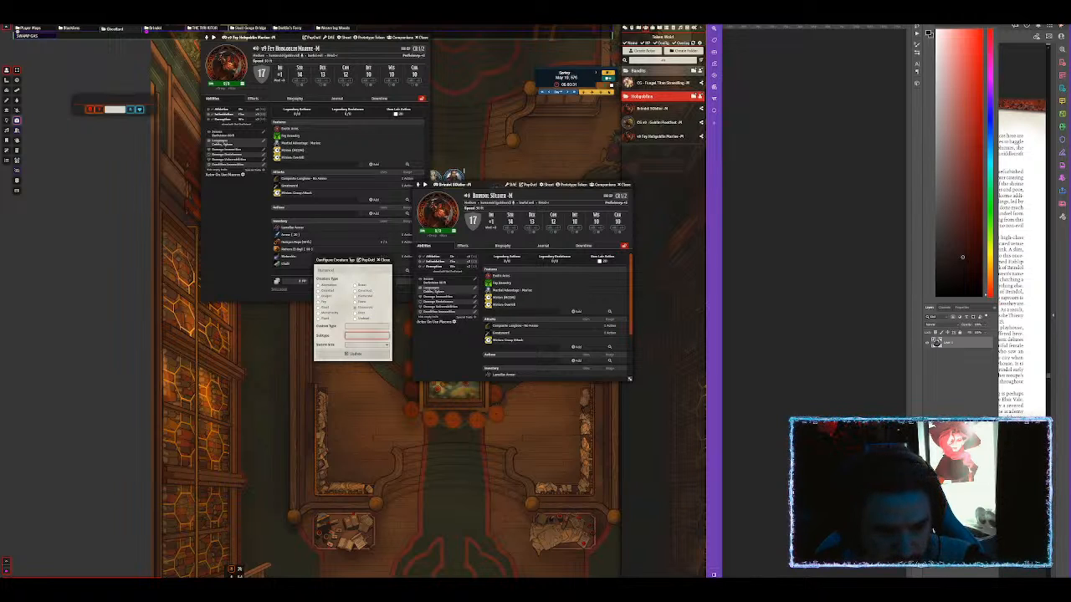
click(366, 325)
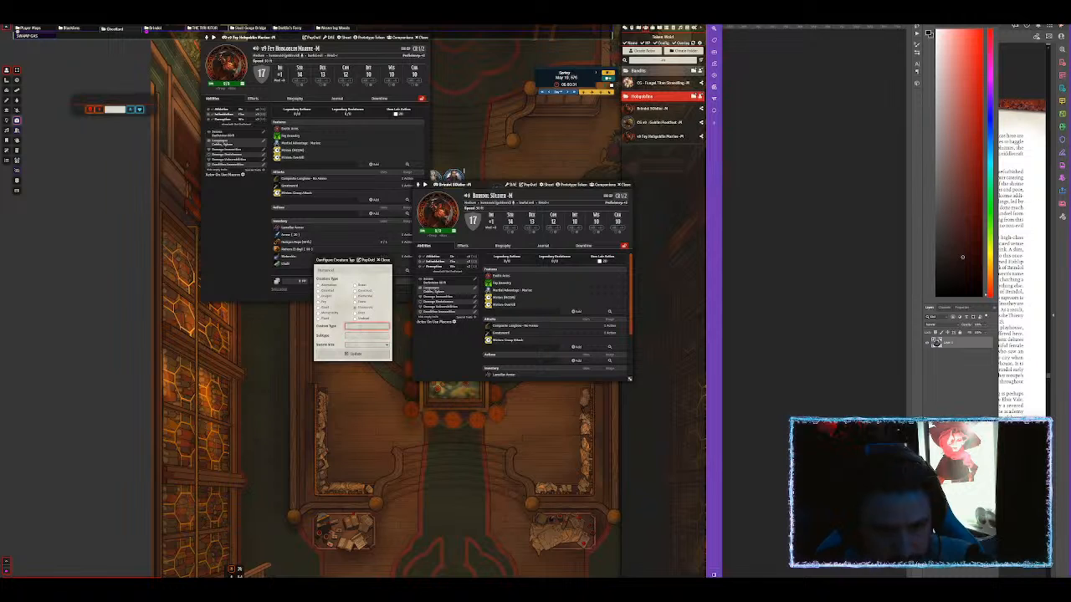
click(354, 354)
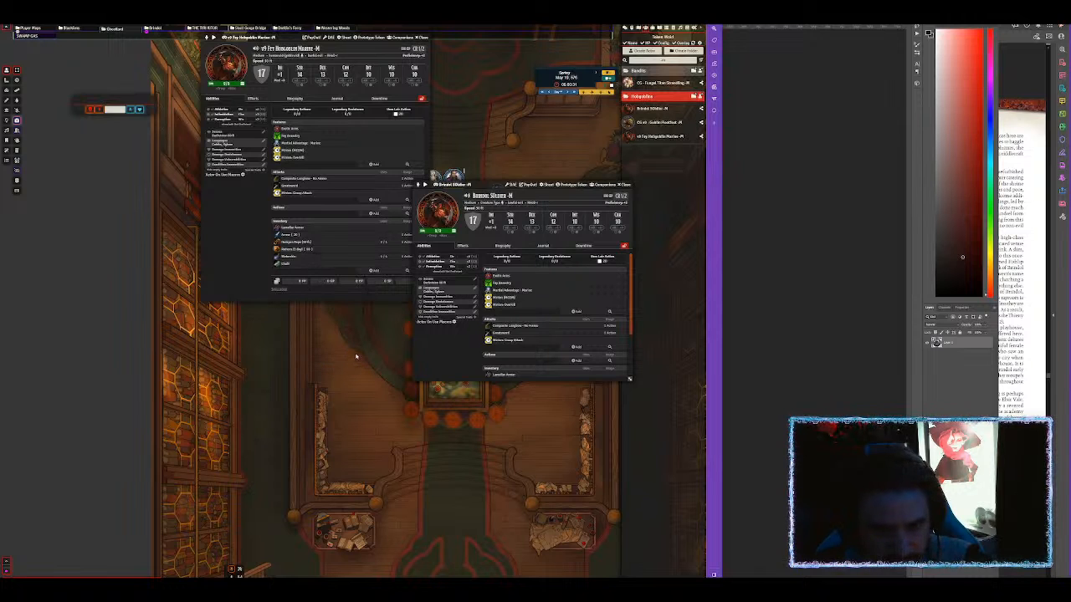
click(493, 204)
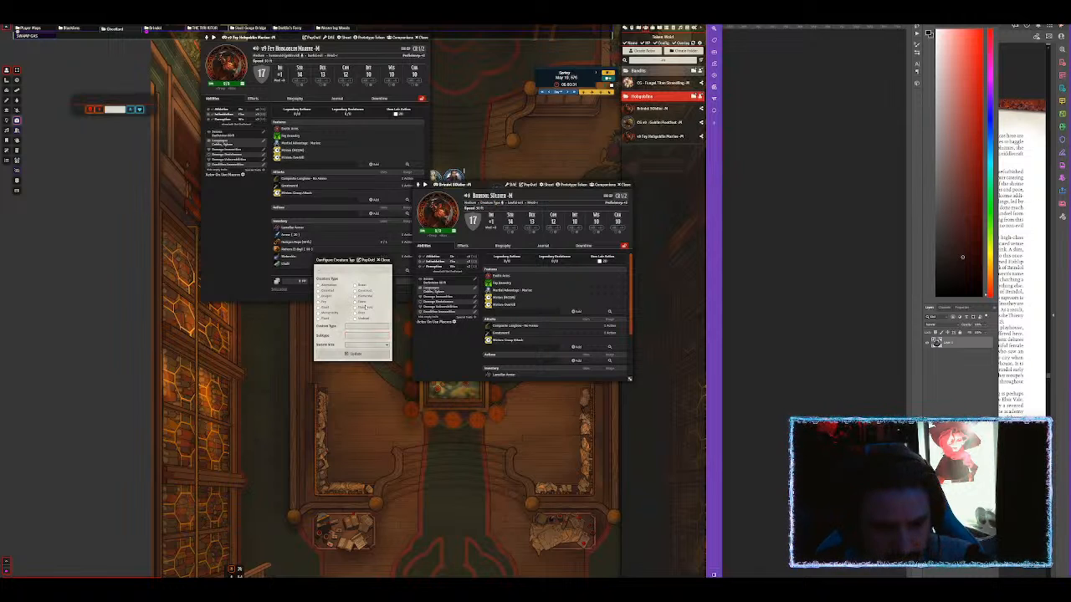
click(355, 356)
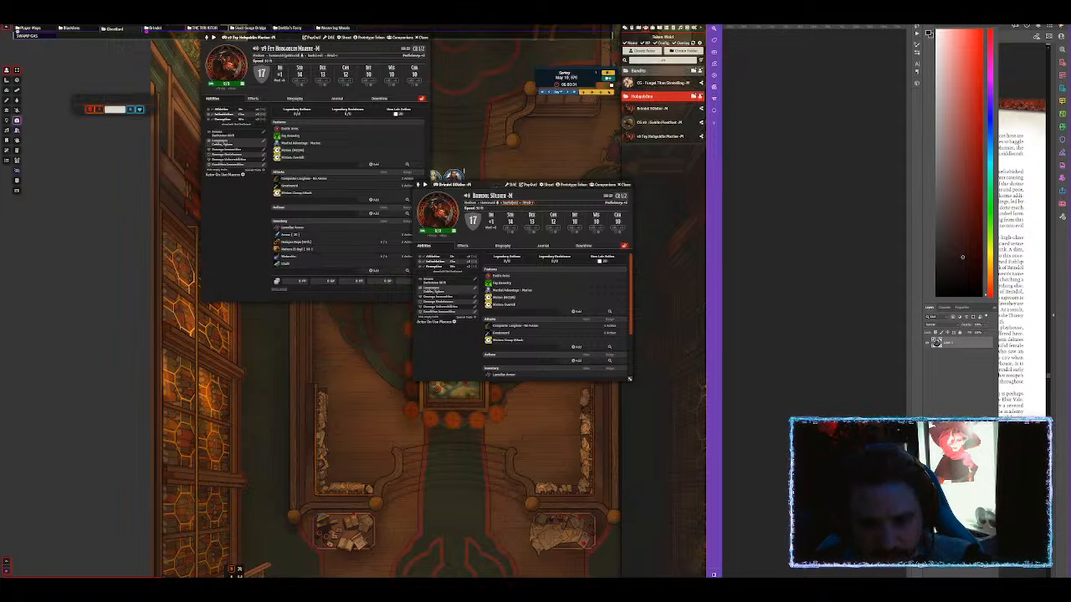
Remove the Brindol Soldier's darkvision and make Common its only language.
click(475, 281)
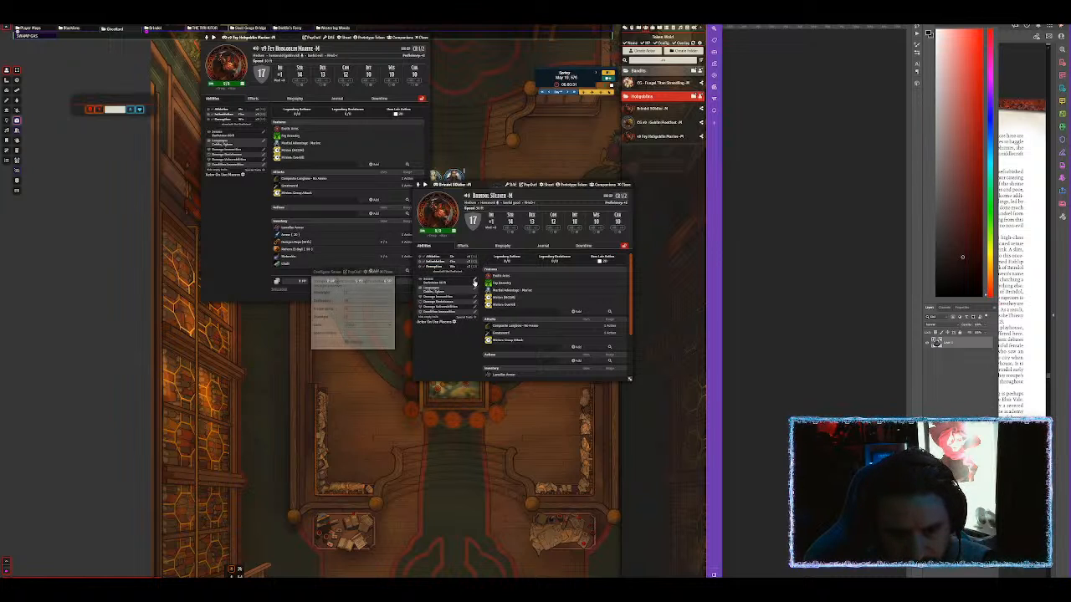
click(368, 300)
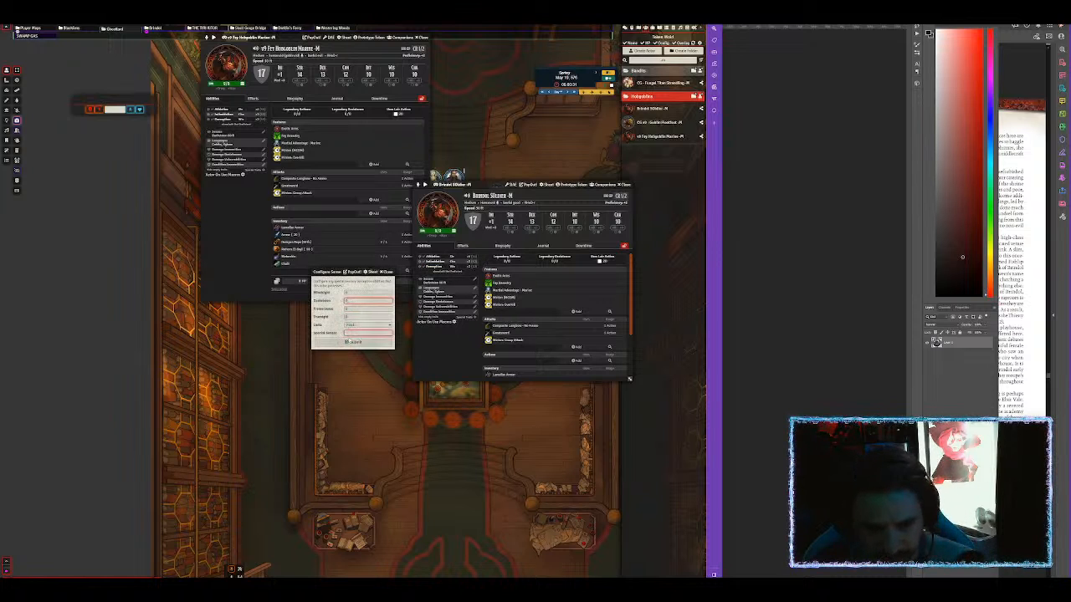
click(382, 339)
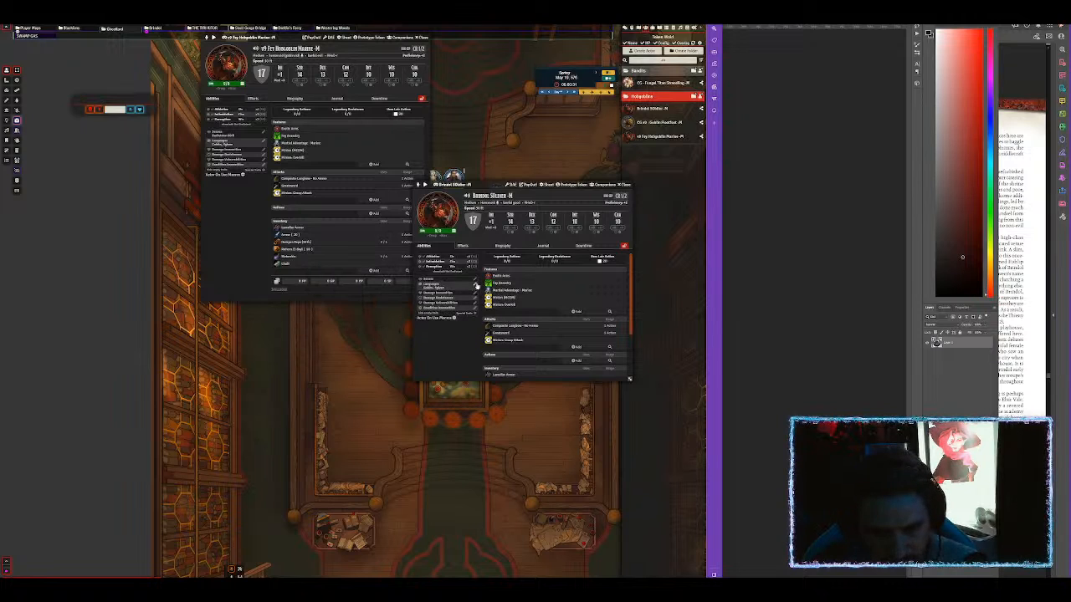
click(474, 285)
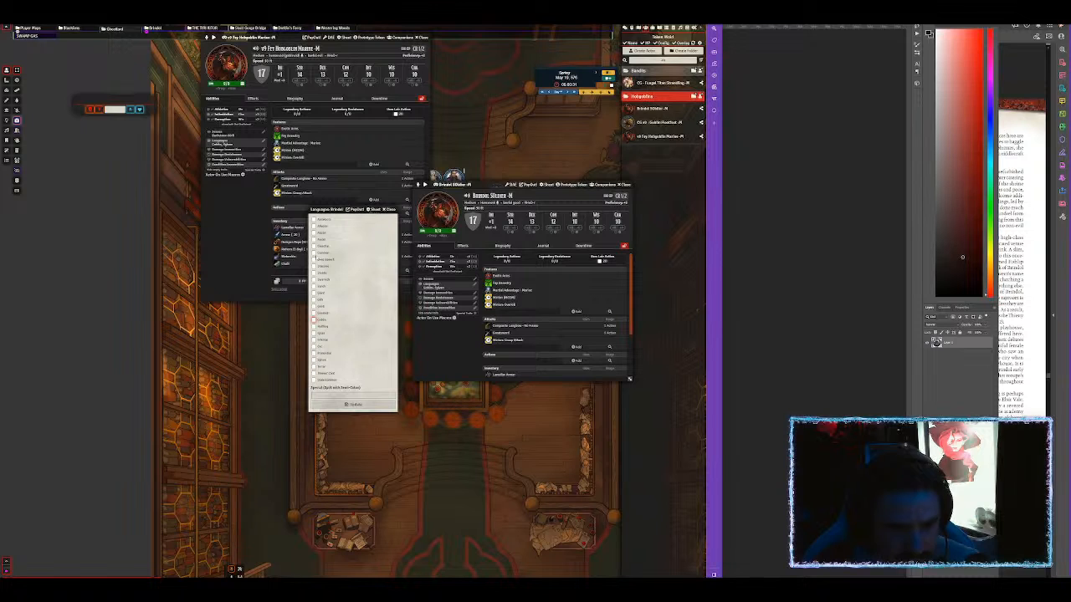
click(315, 254)
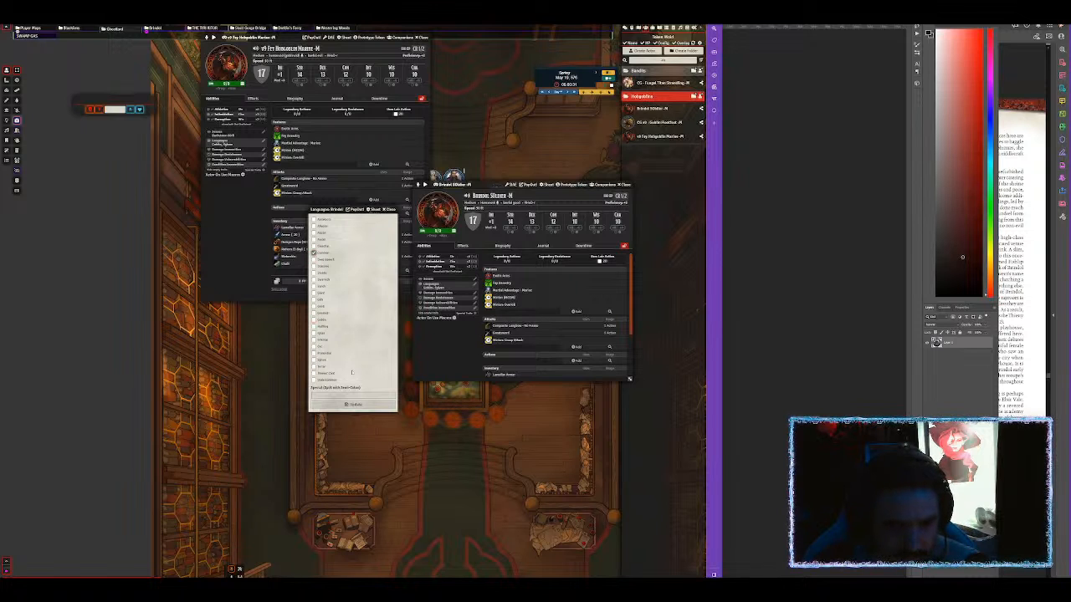
click(352, 404)
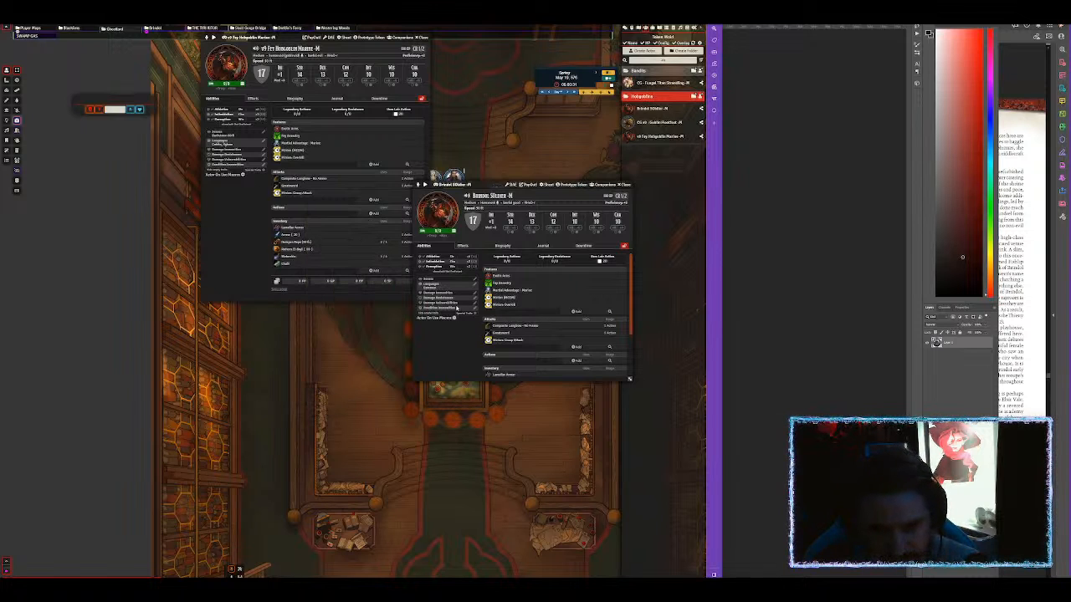
Delete the Martial Advantage, Fey Ancestry and Exotic Arms features from the Brindol Soldier.
mouse_move(512, 300)
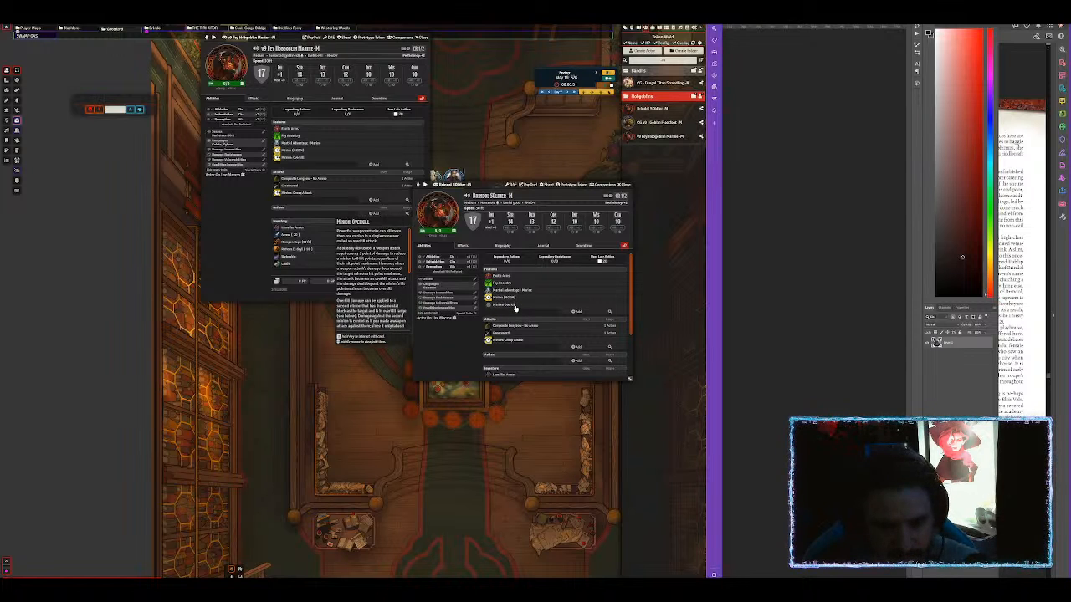
right_click(520, 291)
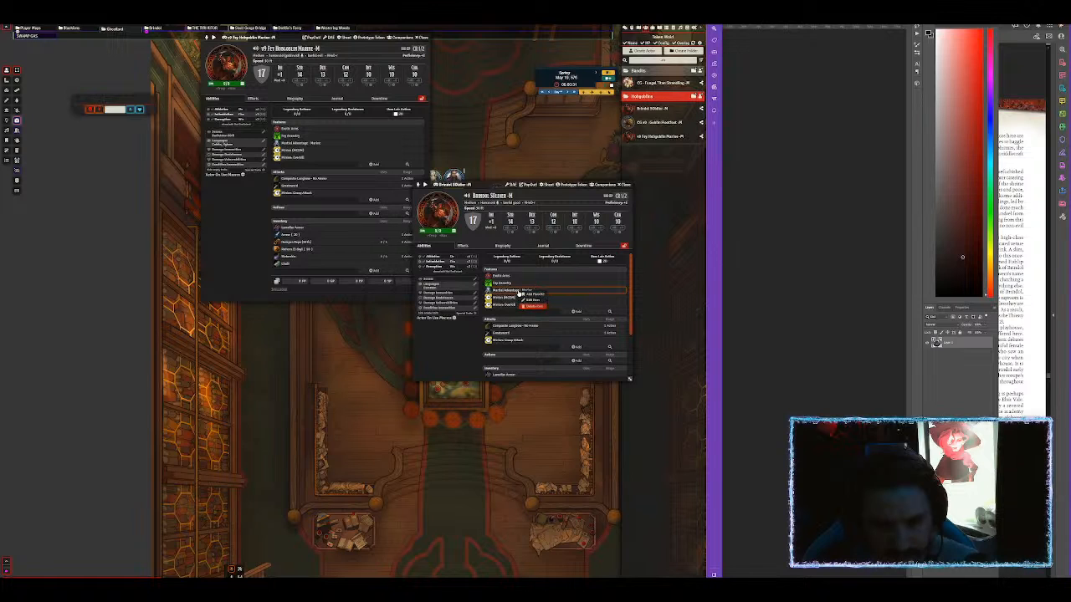
click(531, 307)
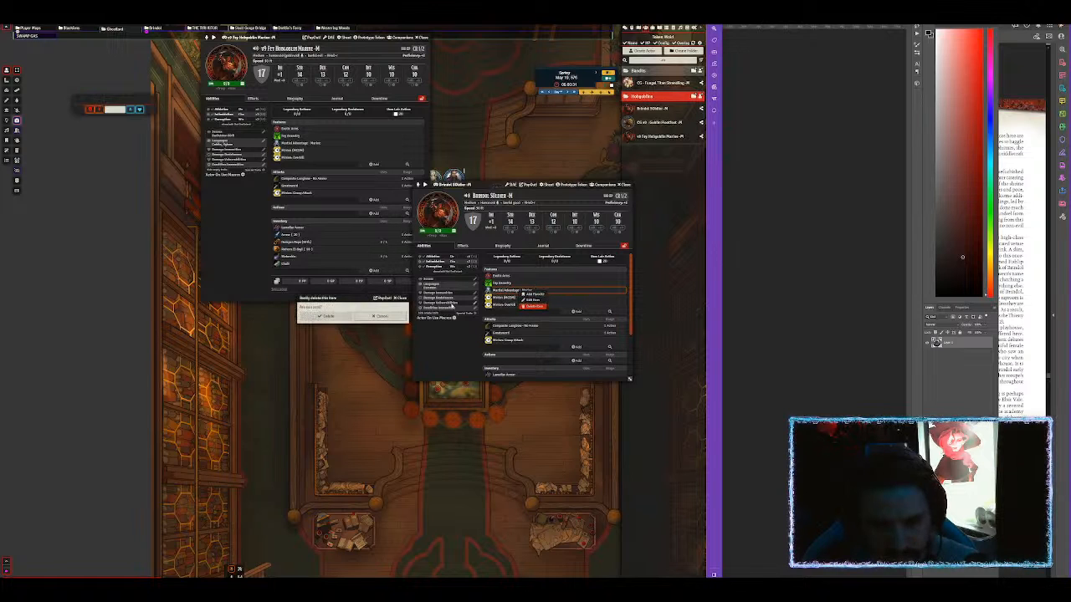
click(328, 316)
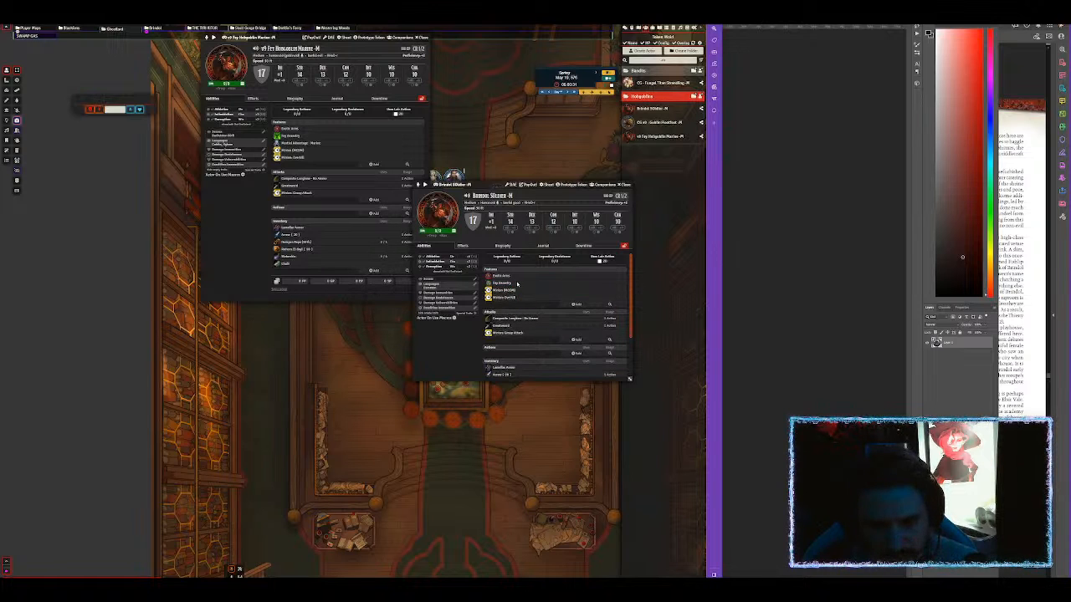
right_click(520, 283)
click(528, 300)
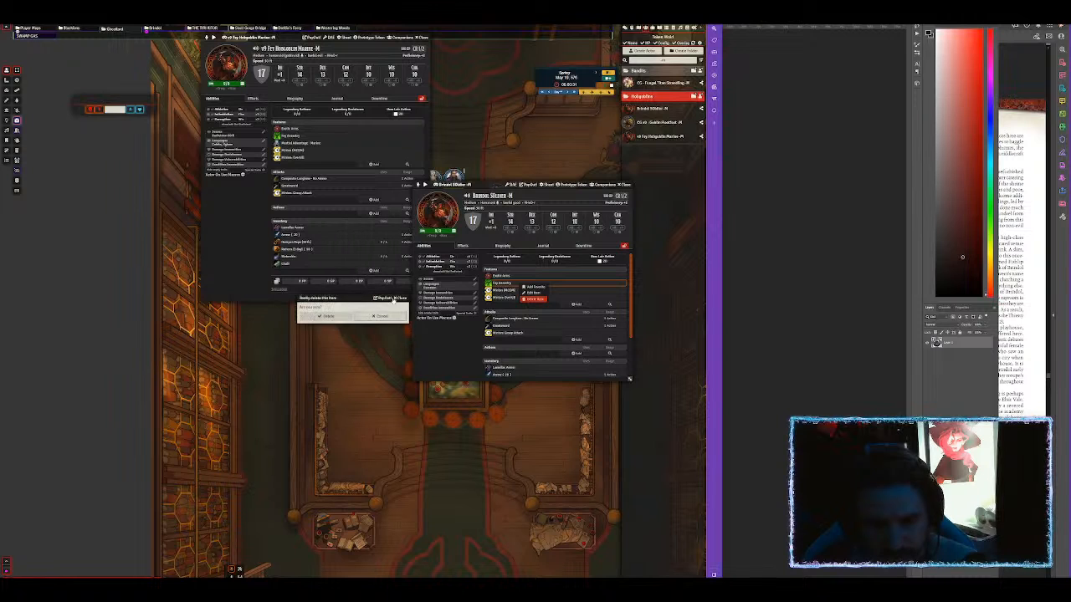
click(328, 316)
right_click(517, 276)
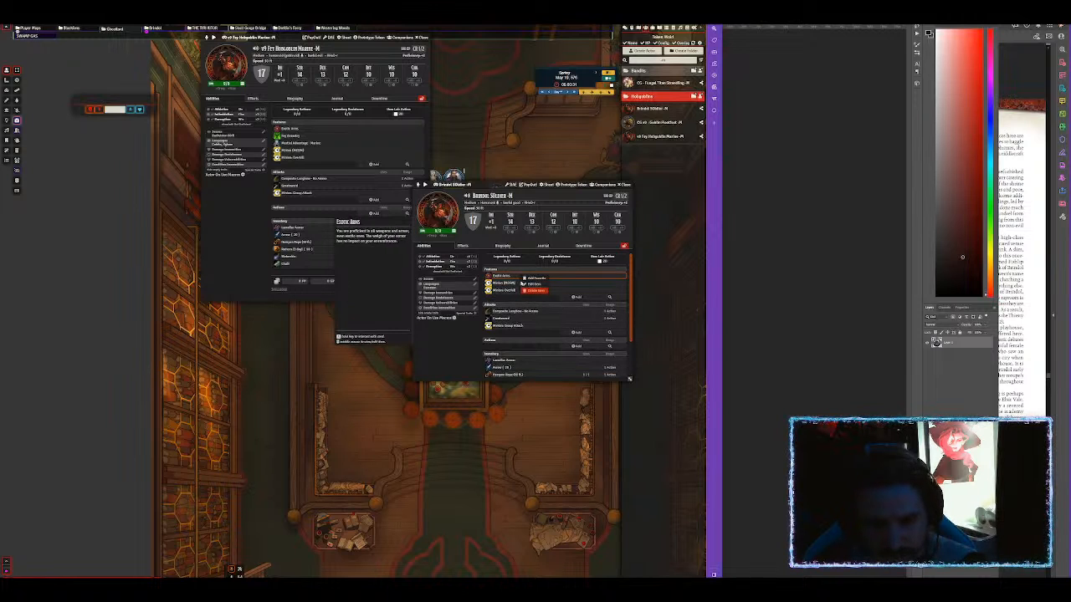
click(534, 290)
click(329, 317)
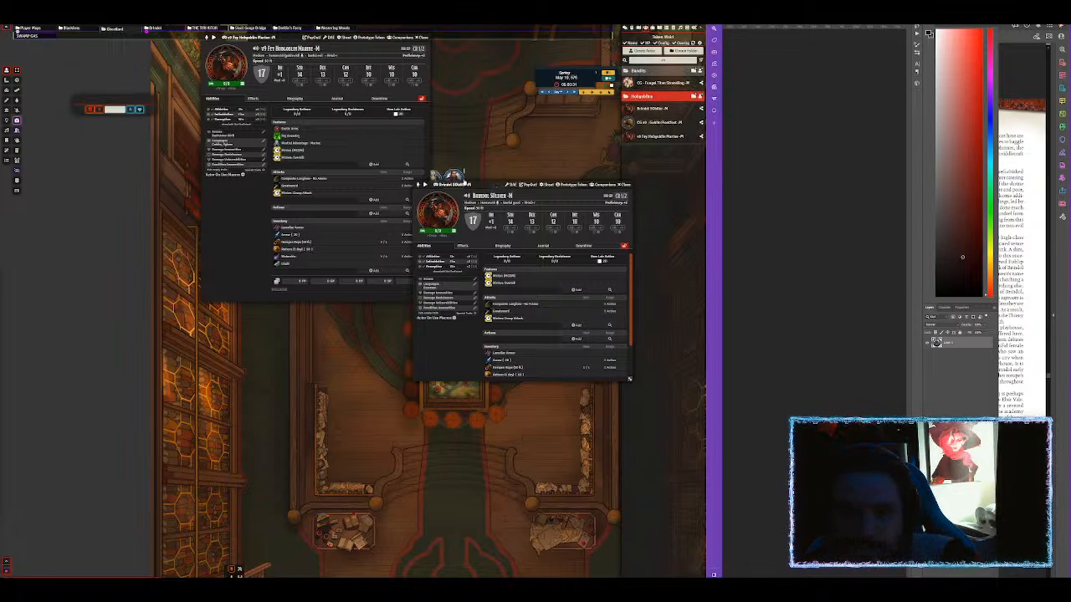
Add a new action feature to the Brindol Soldier and name it "Human Determination".
drag(473, 183, 405, 45)
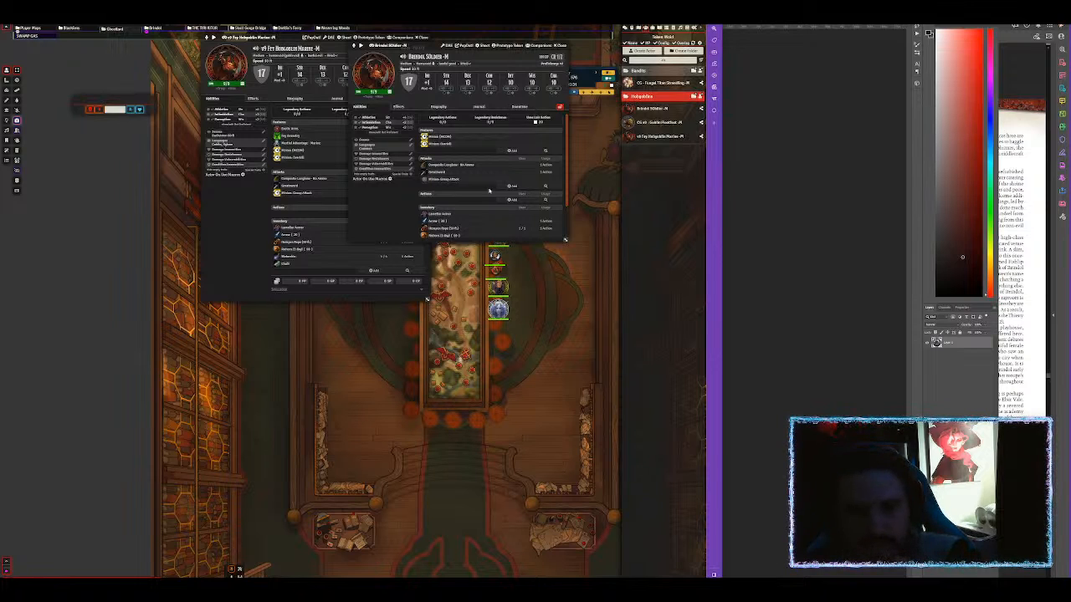
click(516, 202)
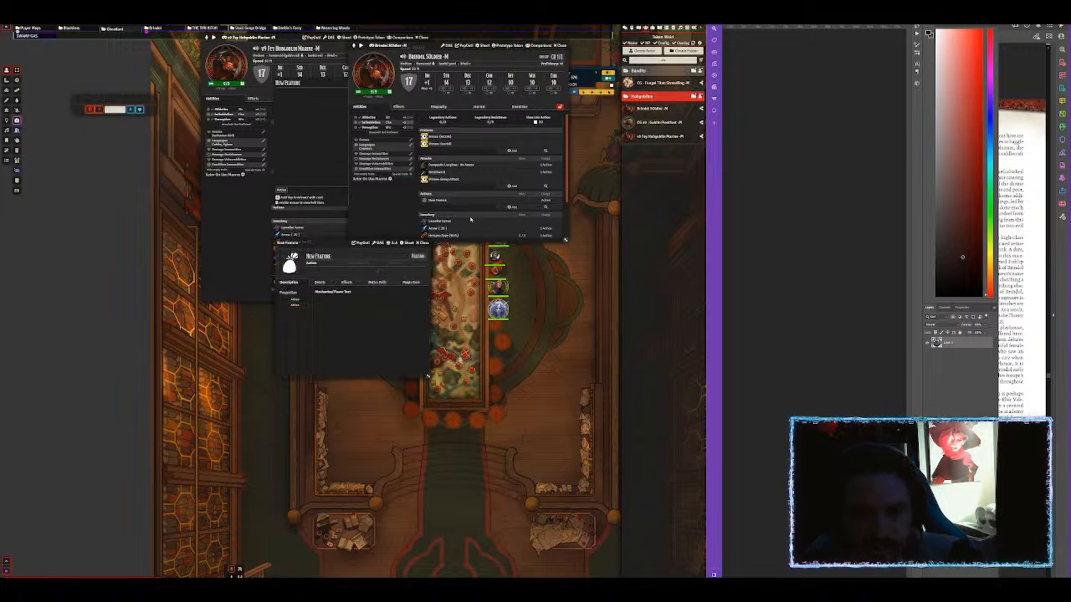
text(Human Bo)
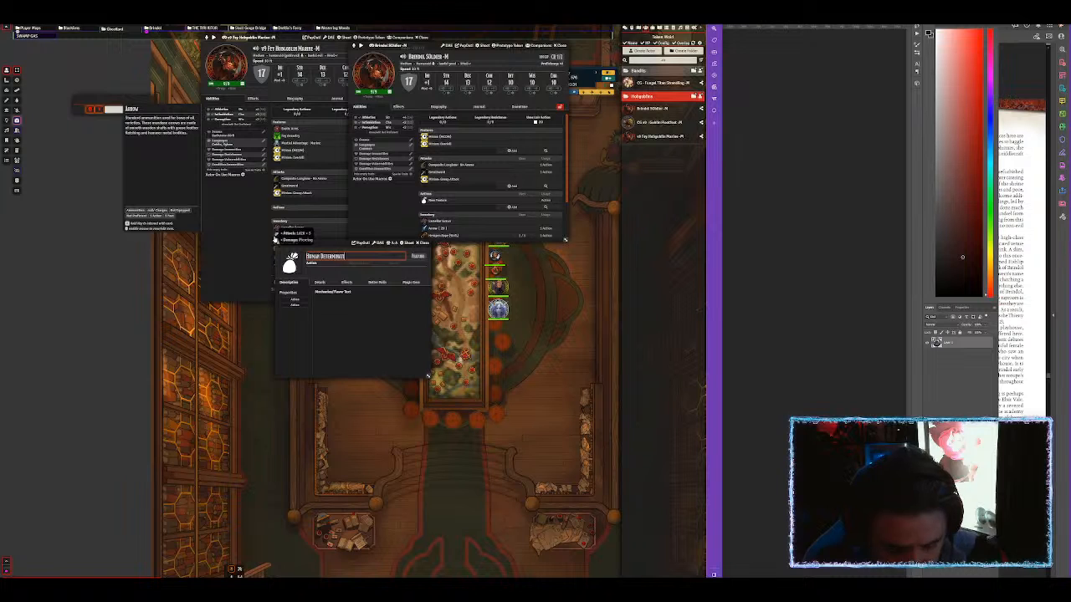
click(359, 332)
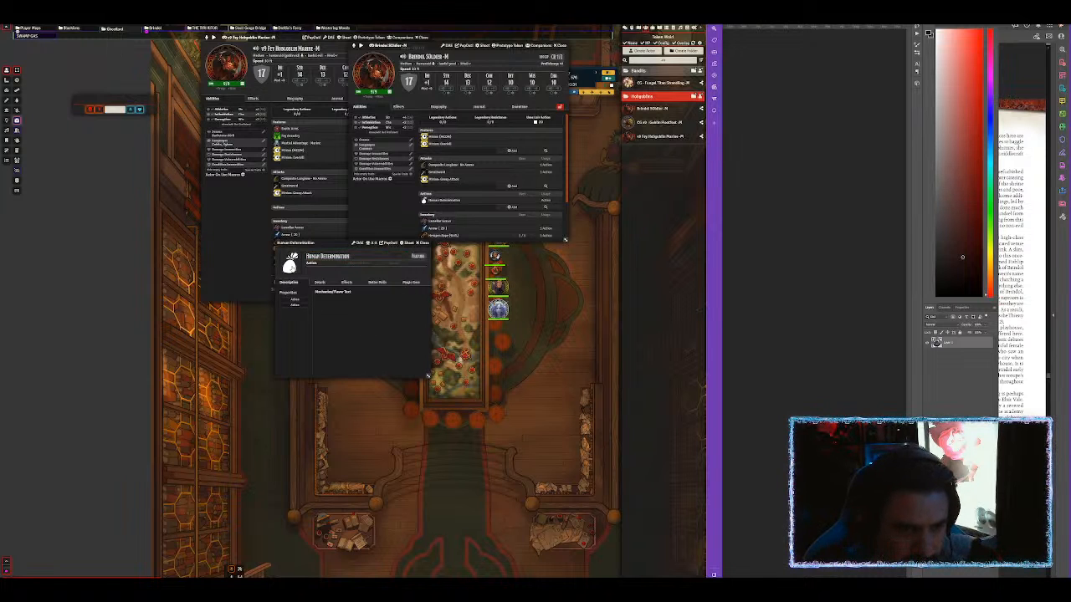
Set the Human Determination icon to the green meditating figure from the core holy magic images.
click(289, 264)
click(284, 192)
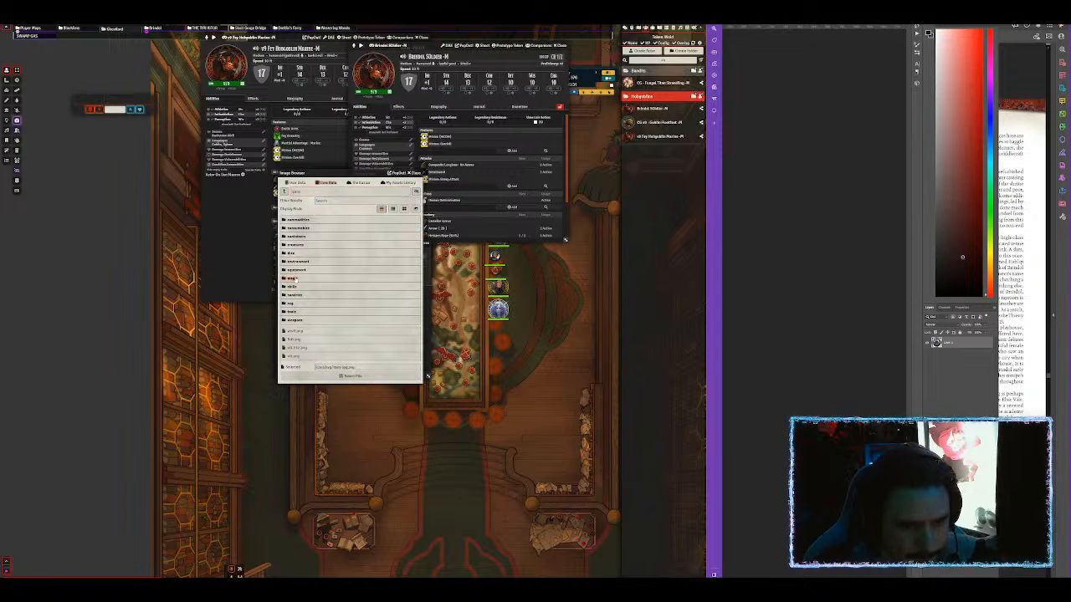
click(292, 279)
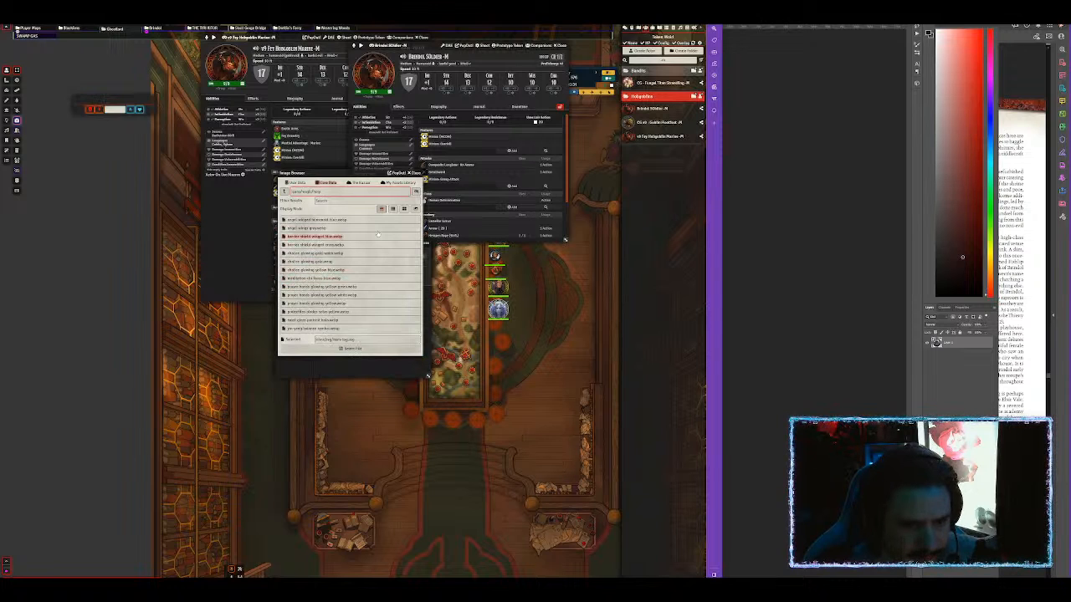
click(404, 210)
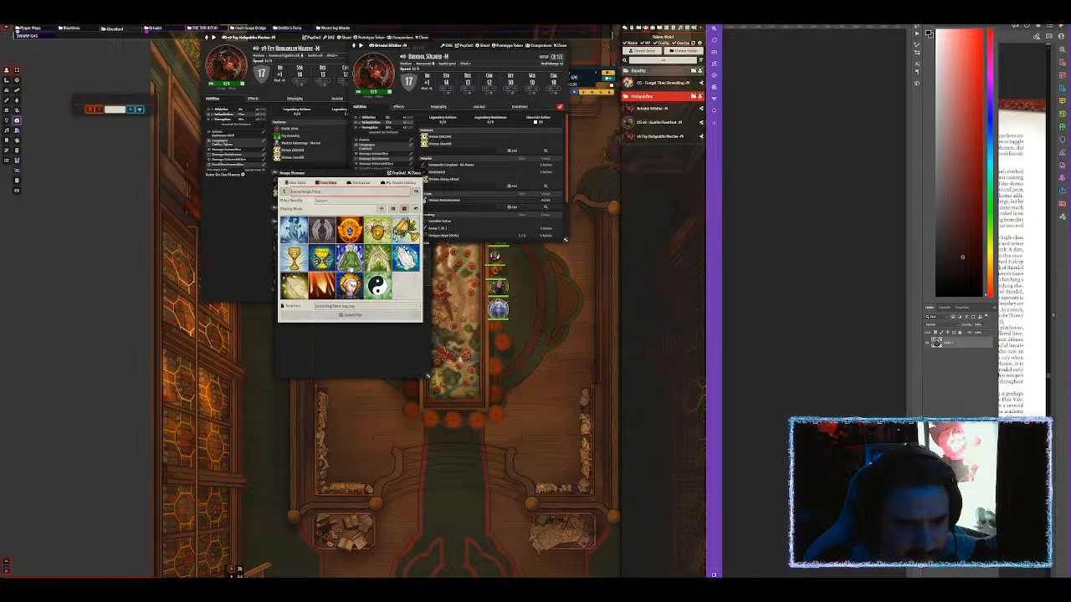
click(350, 260)
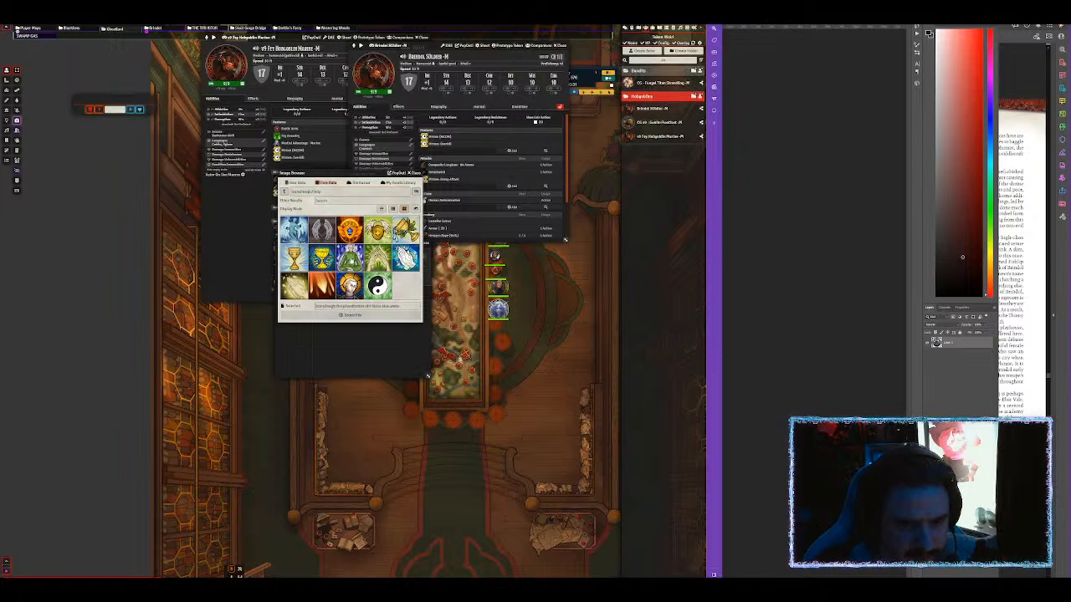
click(351, 315)
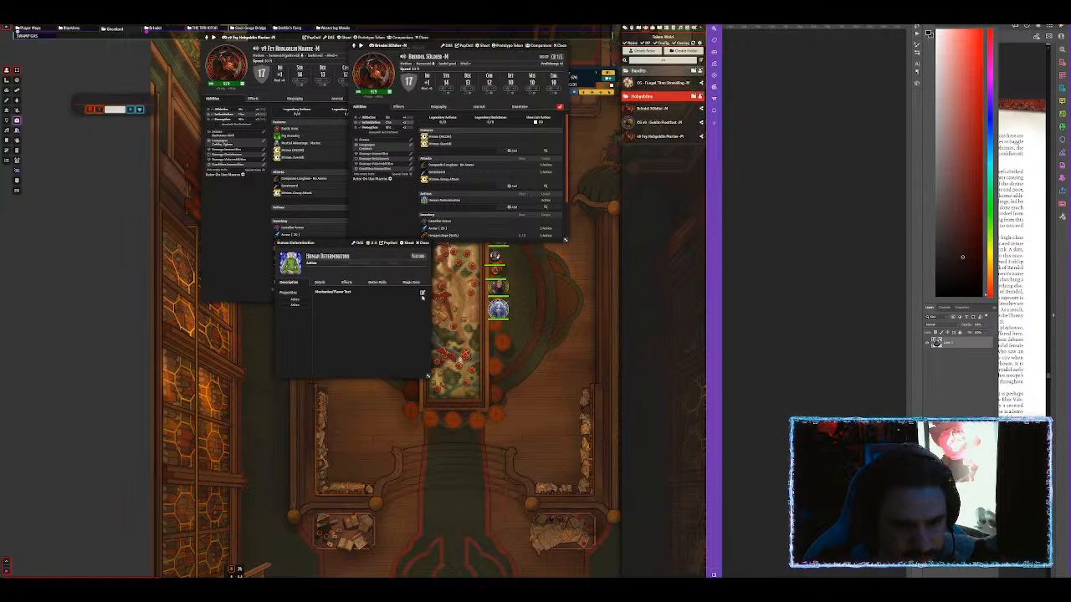
Paste the copied trait text into the Human Determination description, clear its formatting and save it.
click(412, 298)
key(ctrl+v)
key(ctrl+a)
click(389, 300)
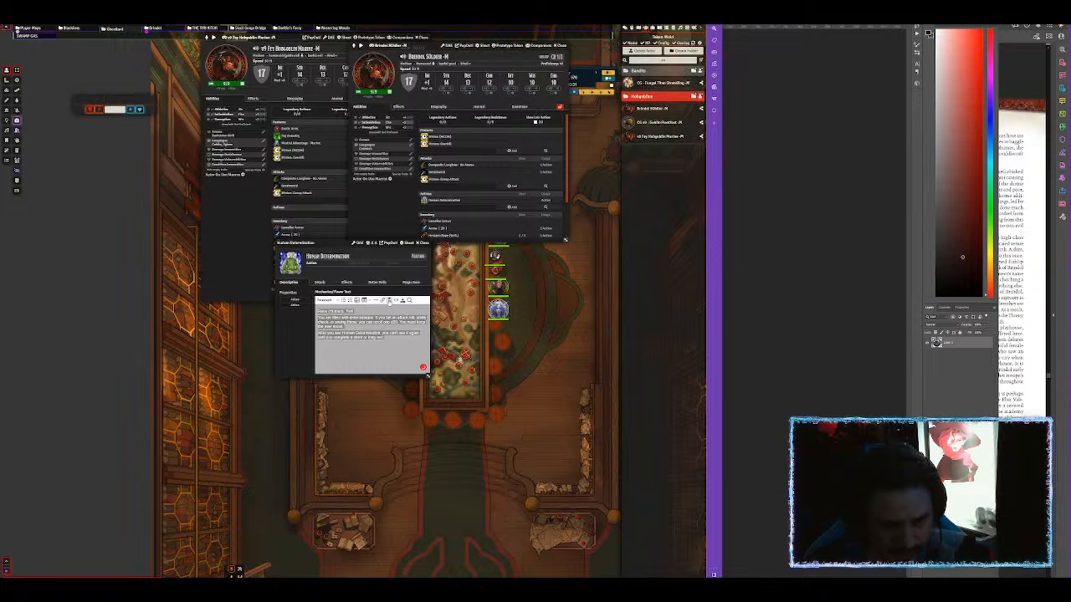
click(402, 300)
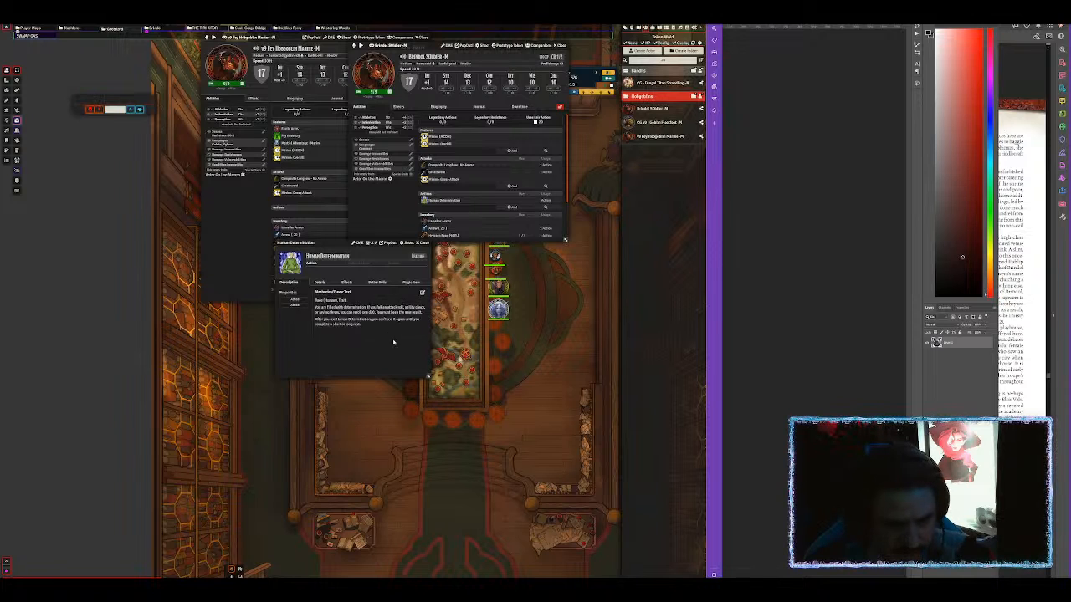
Limit Human Determination to 1 use per short rest and close the feature sheet.
click(321, 283)
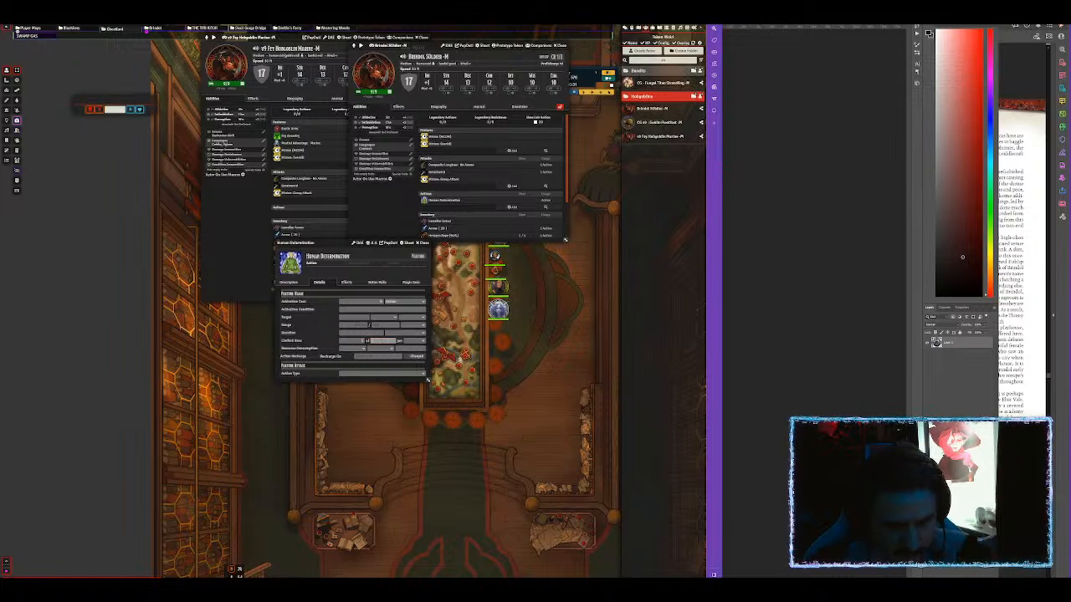
click(415, 343)
click(413, 351)
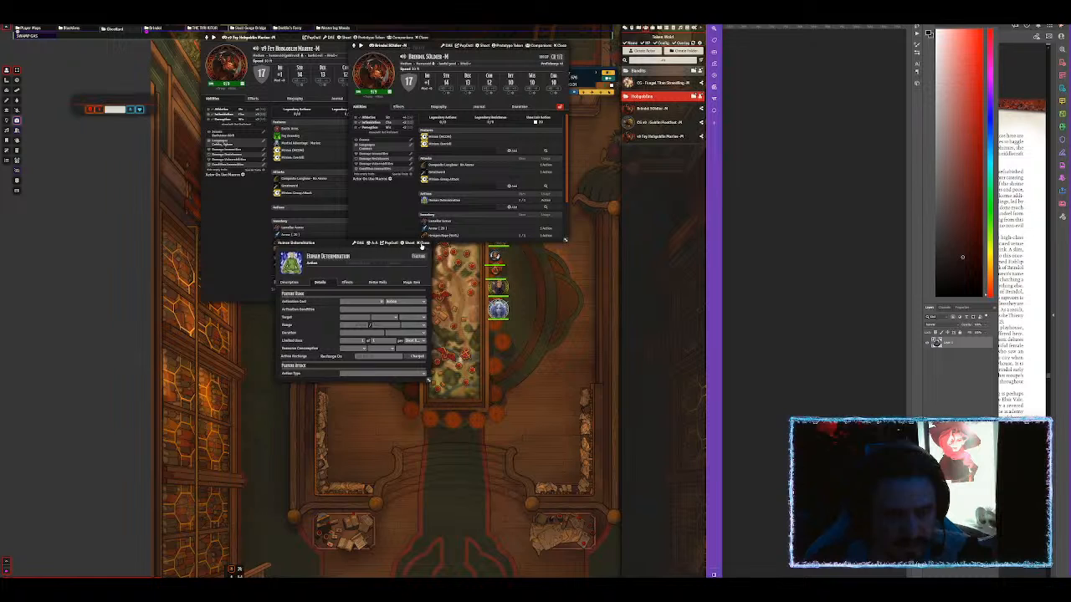
click(421, 243)
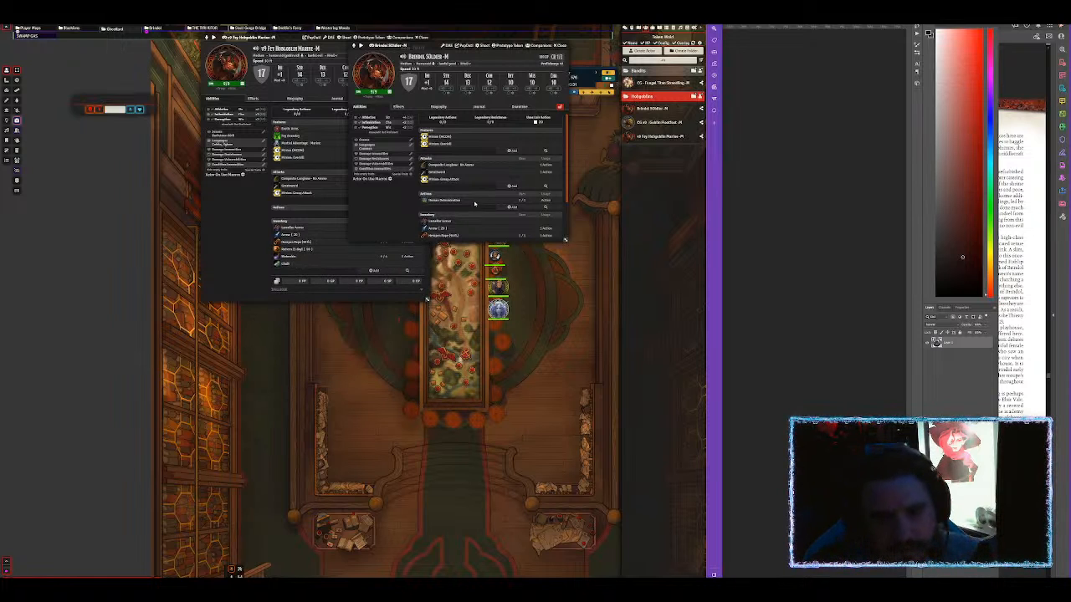
Set Human Determination's activation cost to Special and store a copy of the feature in the world's item directory.
click(483, 201)
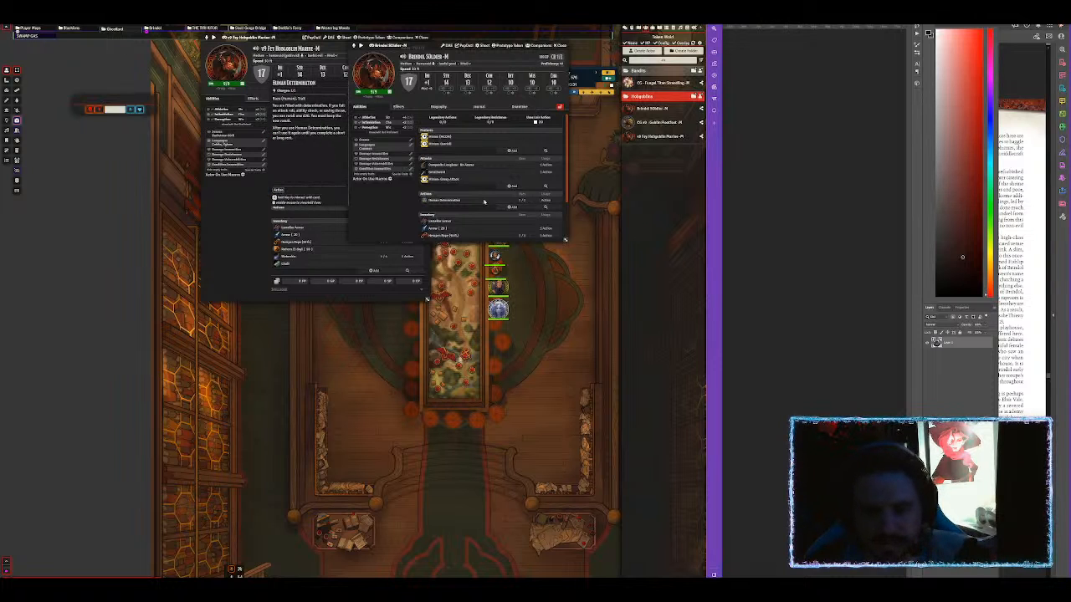
click(389, 302)
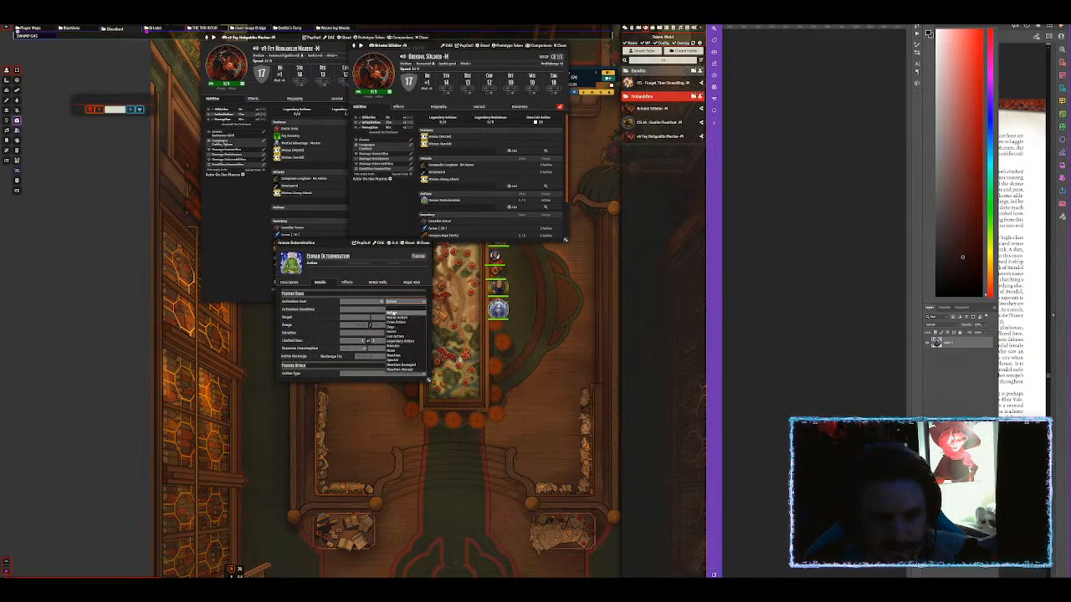
click(395, 360)
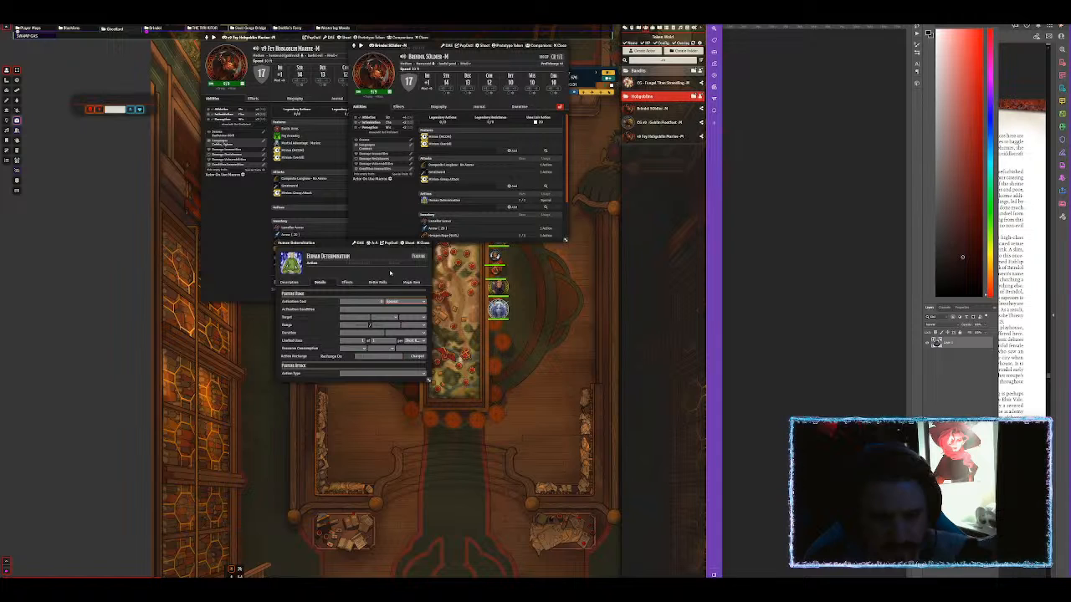
click(419, 242)
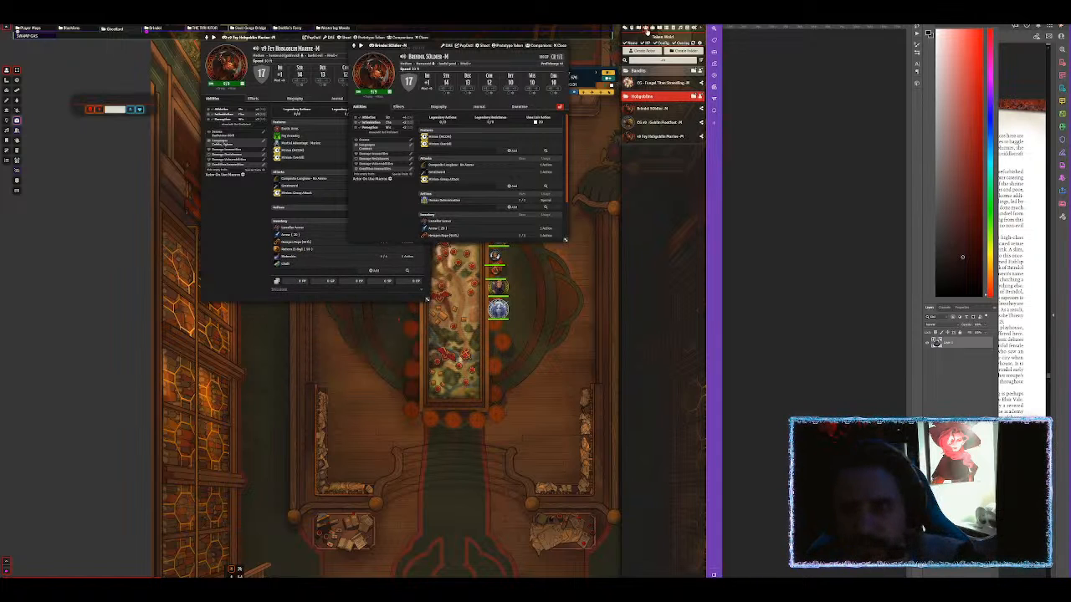
click(650, 32)
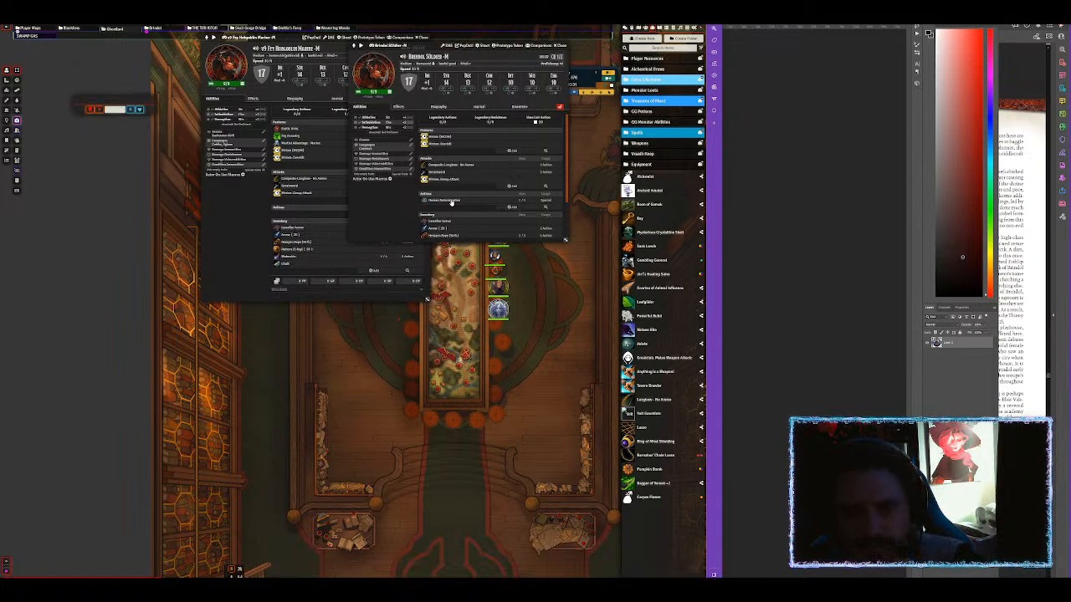
drag(661, 253, 664, 250)
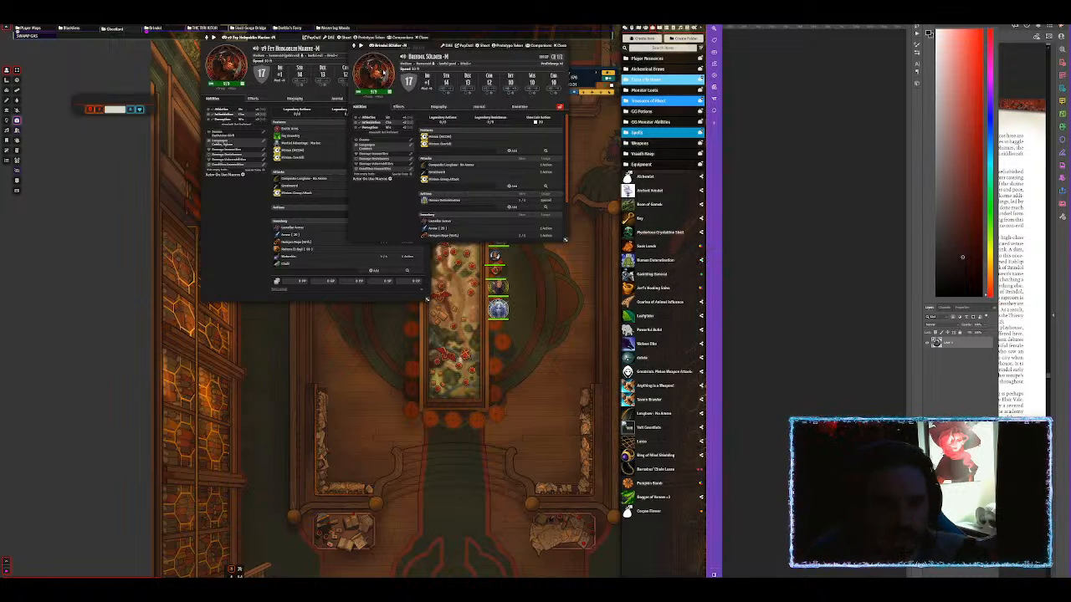
Open the image browser for the Brindol Soldier's portrait and correct the actor's name to "Brindol Soldier -M".
click(374, 71)
drag(401, 57, 280, 81)
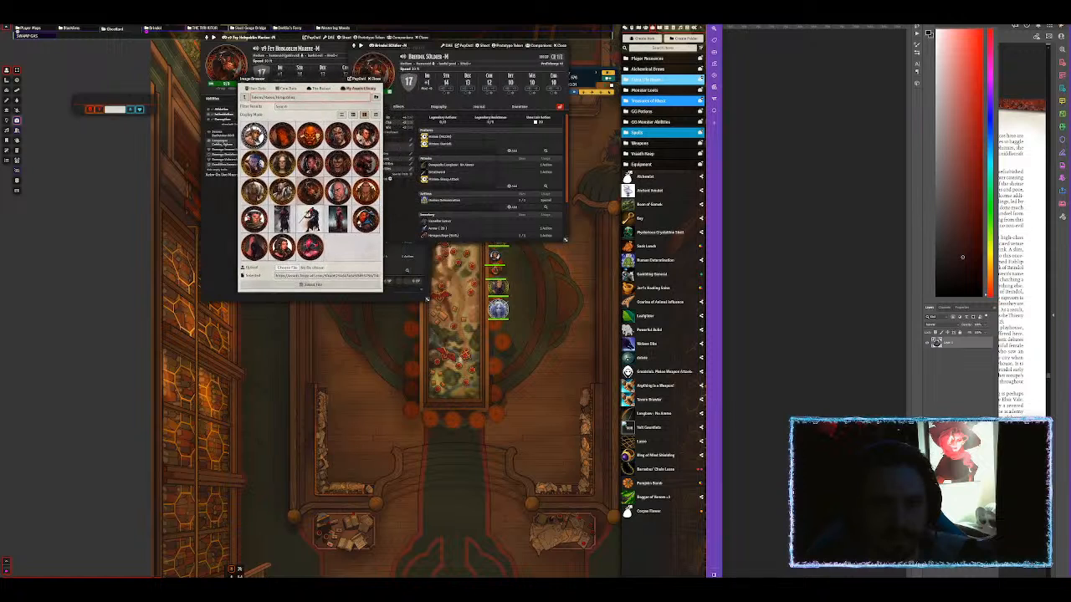
click(429, 57)
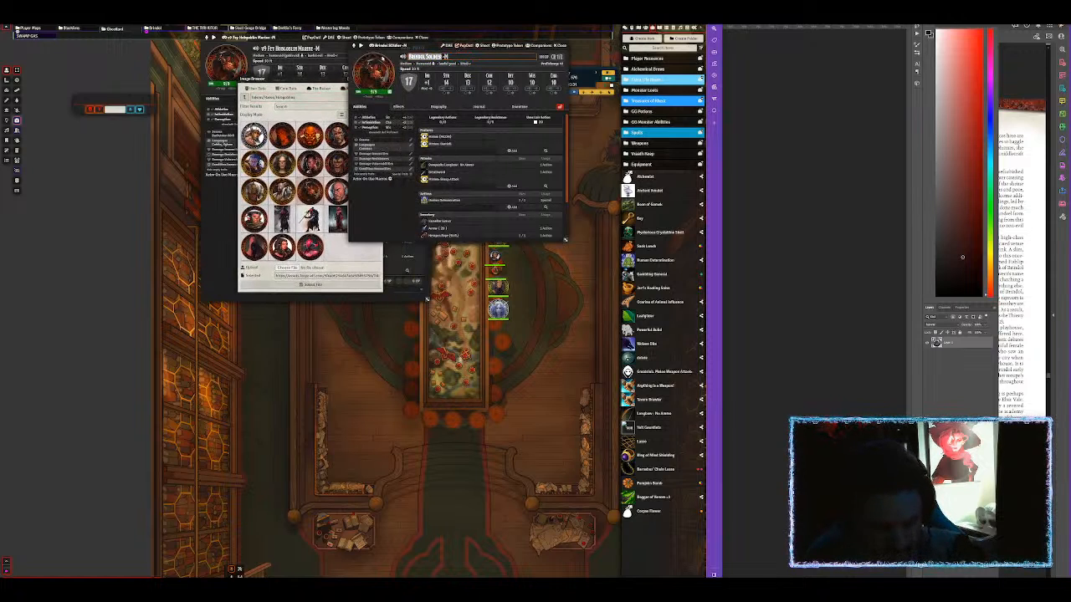
click(331, 250)
Look through the human race and NPC human token folders for a suitable Brindol Soldier portrait.
click(245, 97)
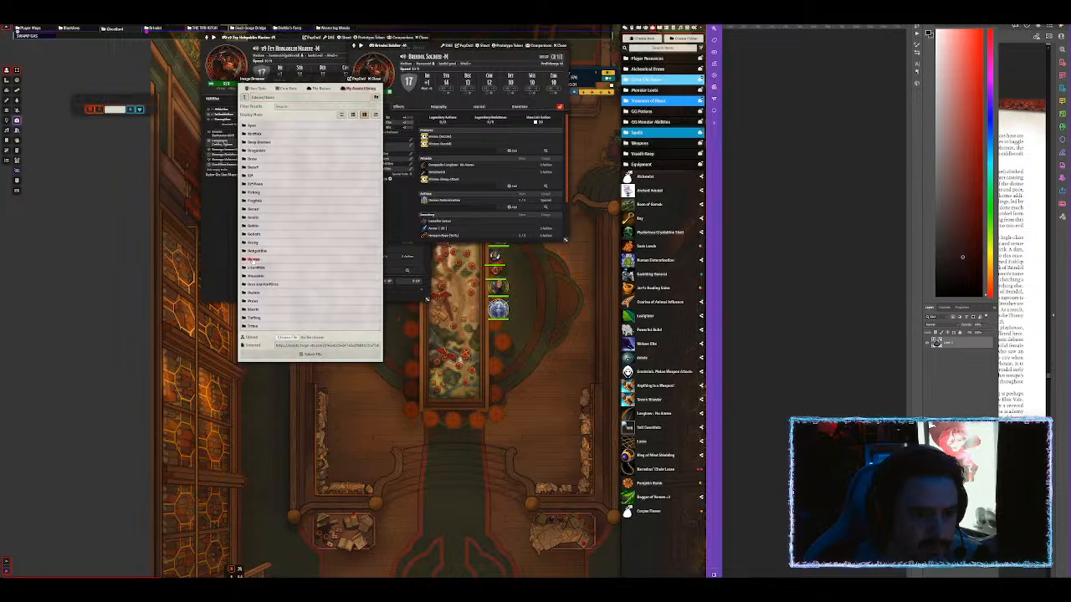
click(254, 259)
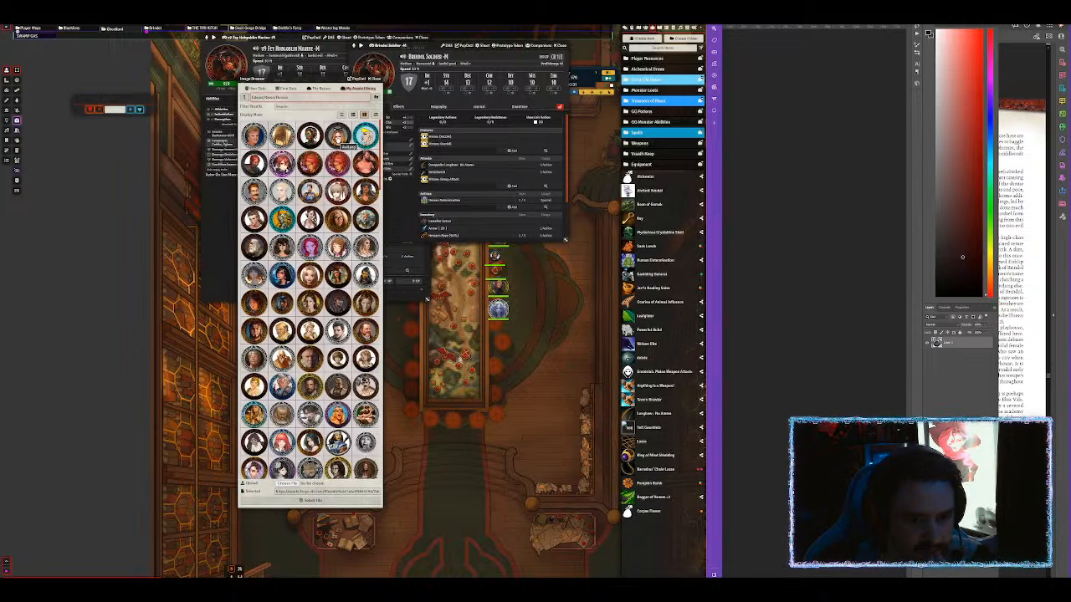
scroll(339, 144, down, 2)
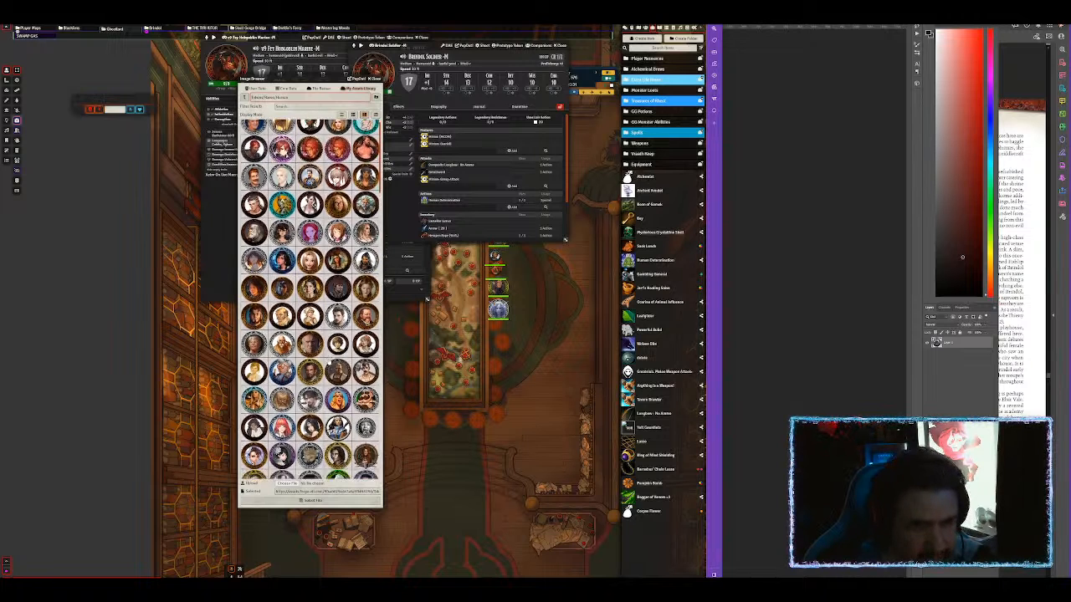
scroll(311, 300, up, 2)
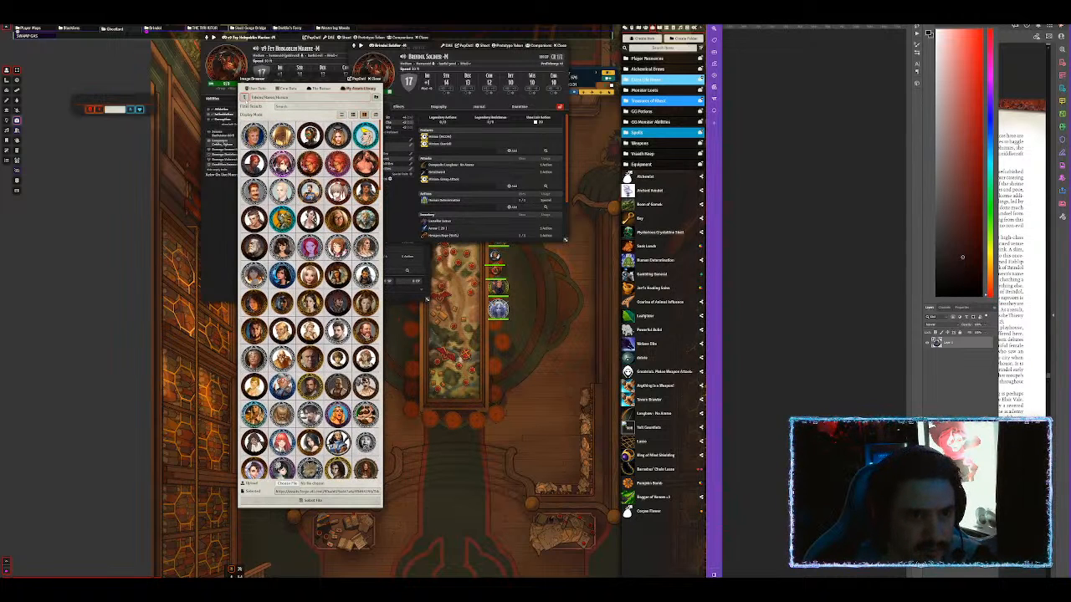
click(244, 98)
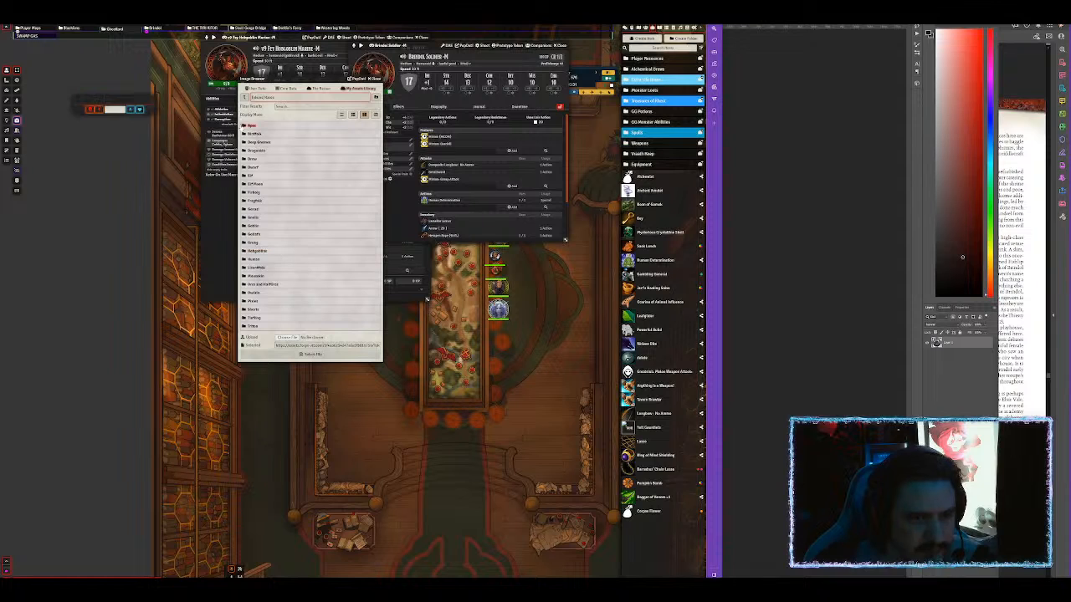
click(244, 98)
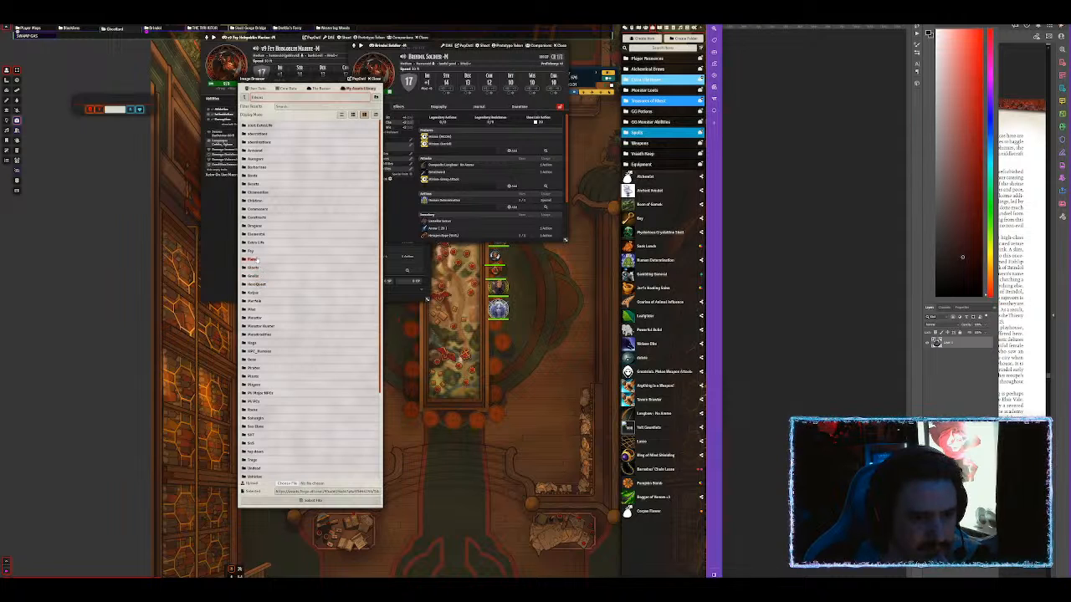
scroll(251, 318, down, 3)
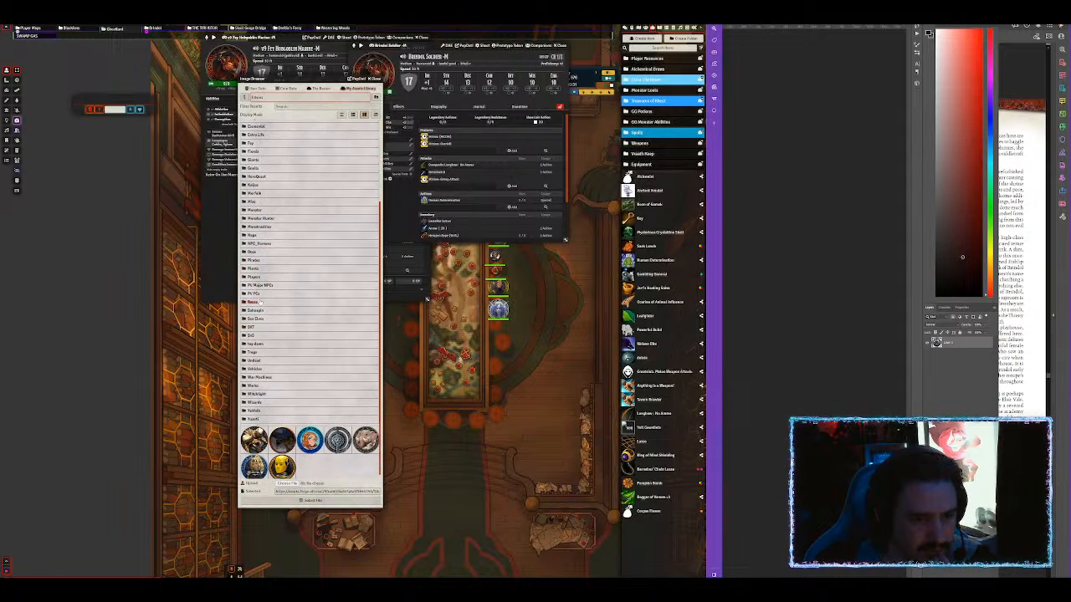
click(261, 245)
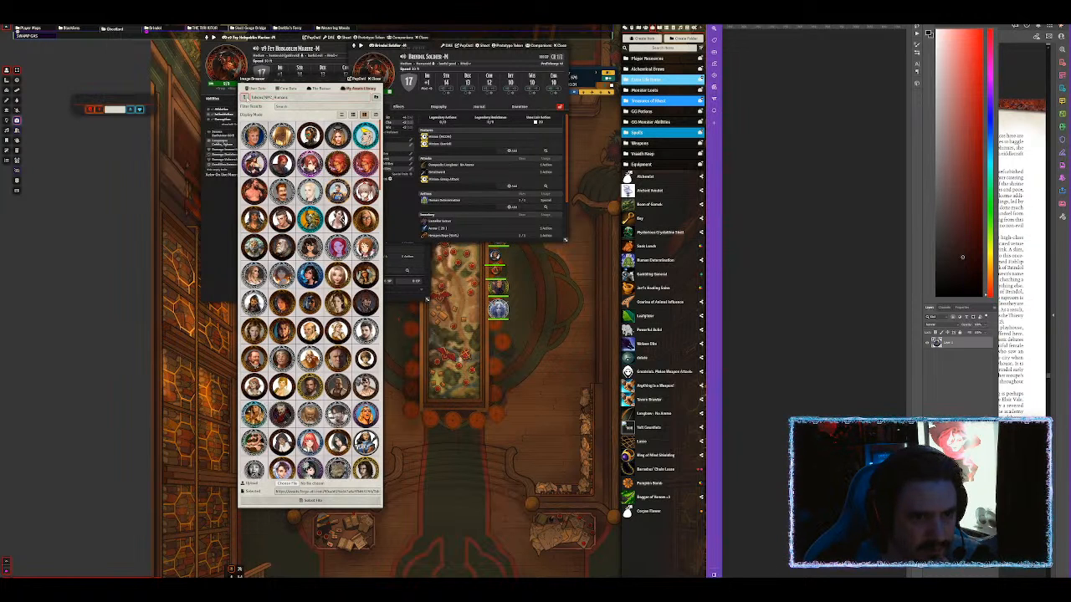
click(244, 97)
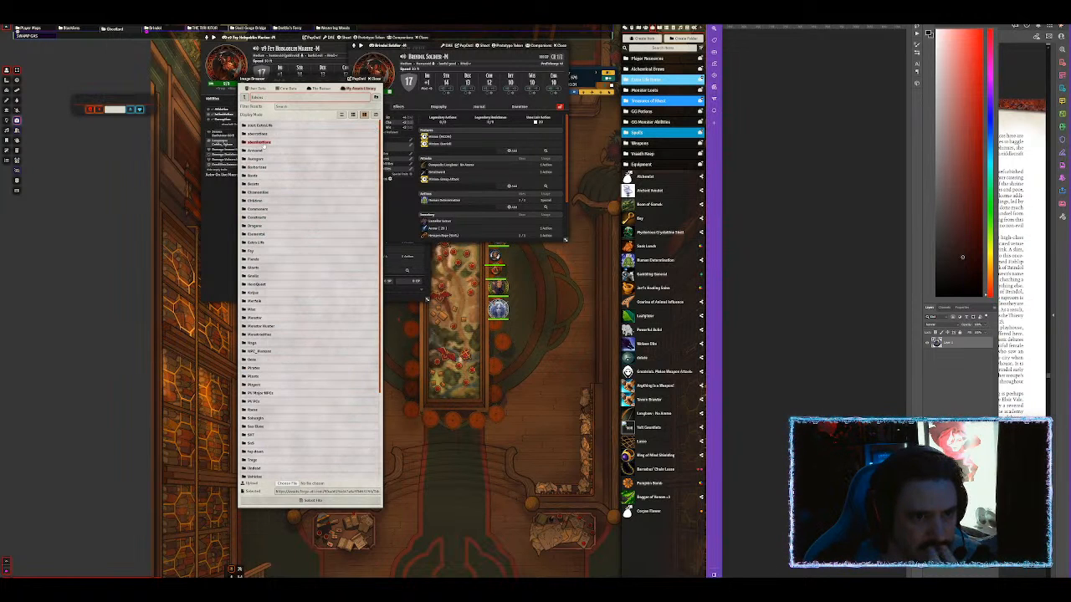
scroll(271, 196, down, 3)
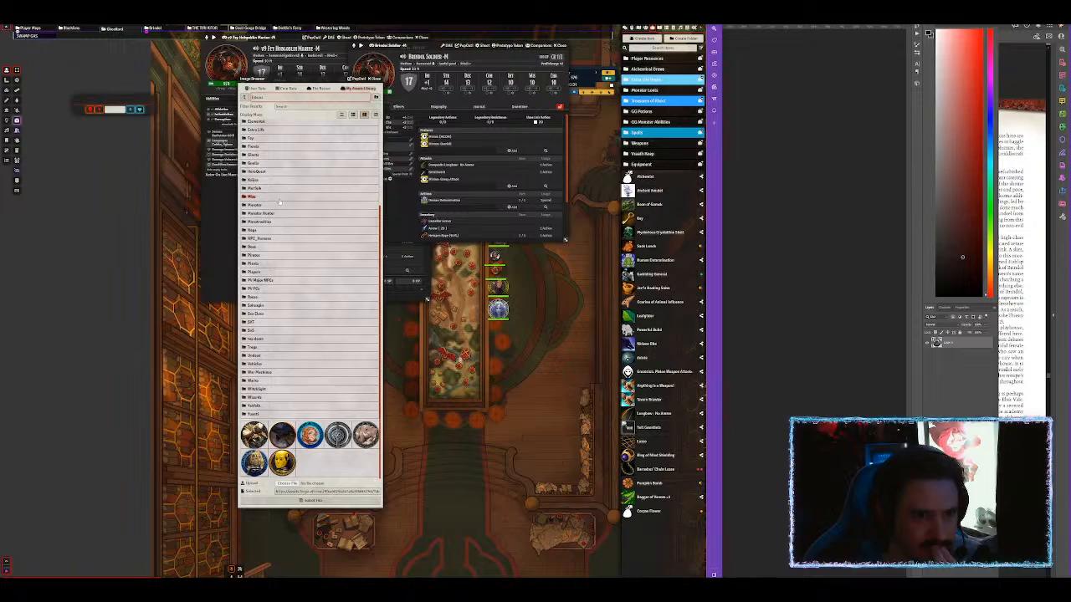
scroll(280, 200, up, 3)
Switch to Pinterest and search for "fantasy soldier".
click(325, 15)
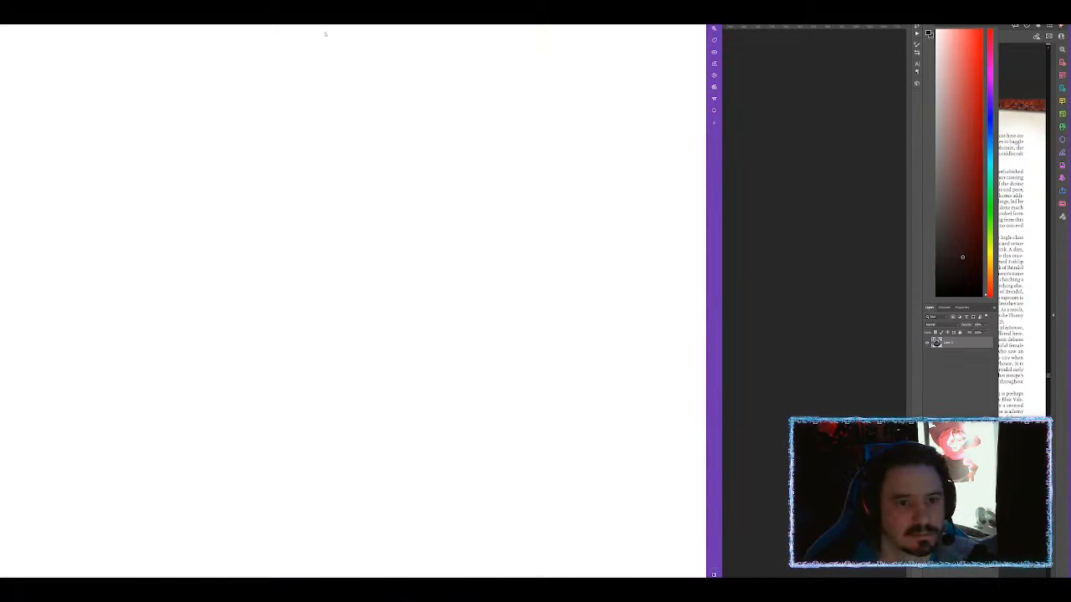
click(227, 64)
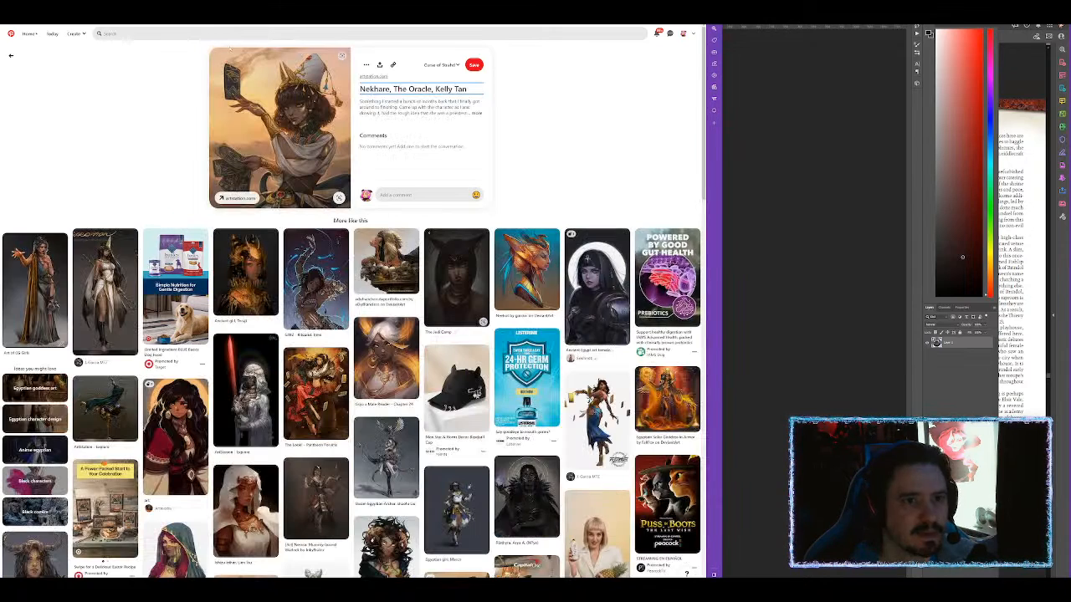
click(201, 34)
text(fantasy soldier)
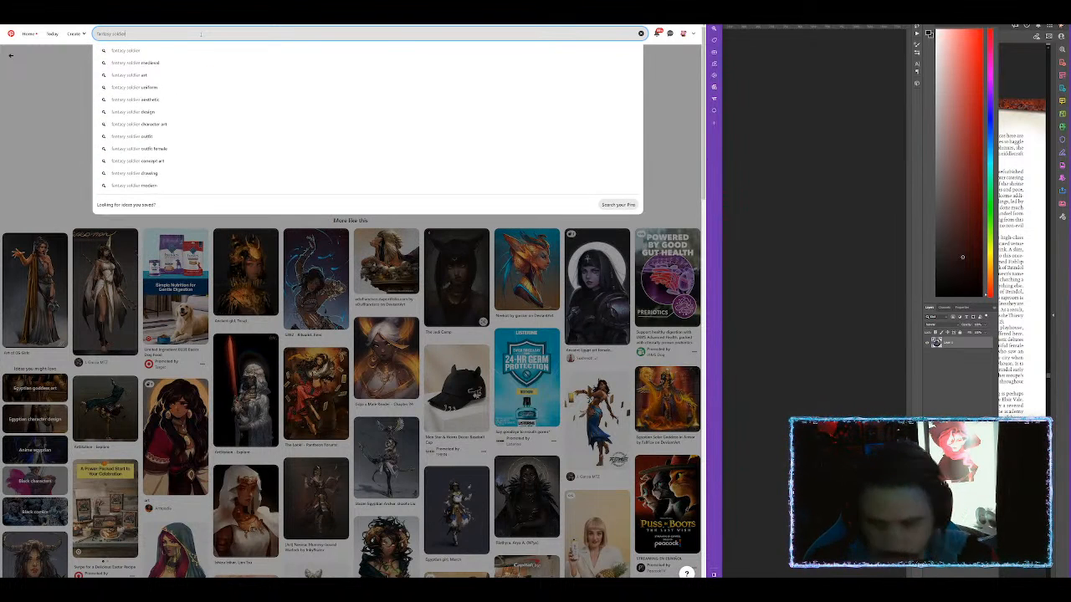
key(Return)
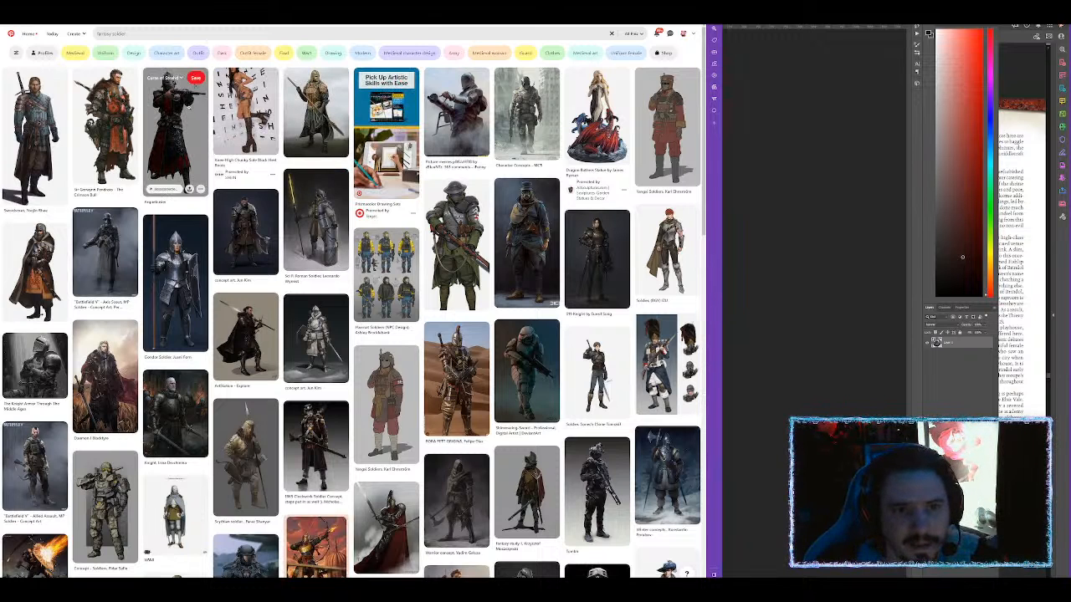
Follow armoured-soldier pins through their related images and open the dark plate-armoured knight with a curved sword and orange-lined cape.
click(324, 121)
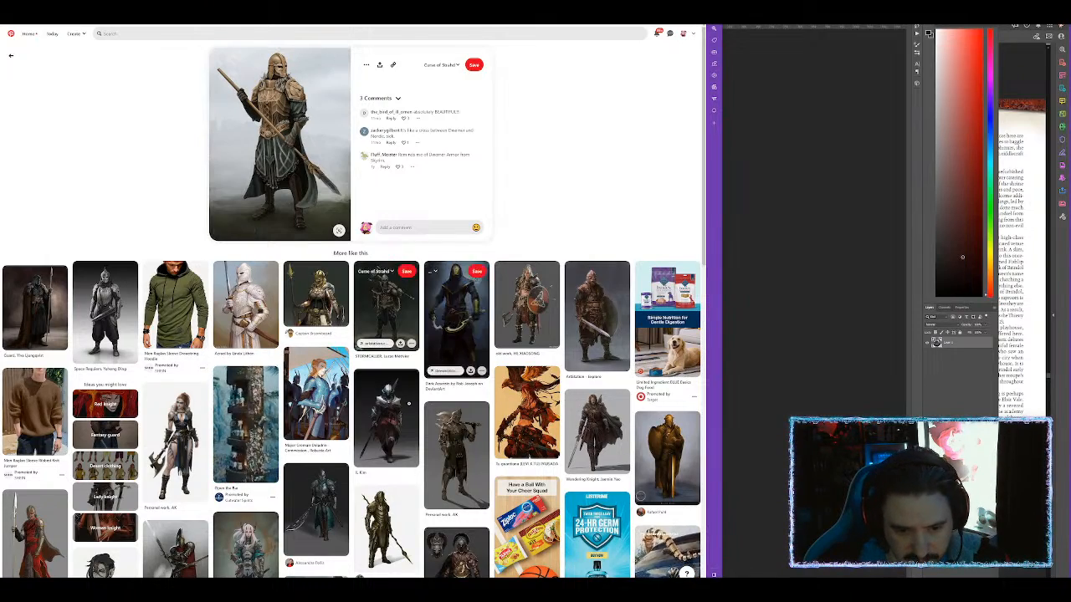
scroll(417, 391, down, 3)
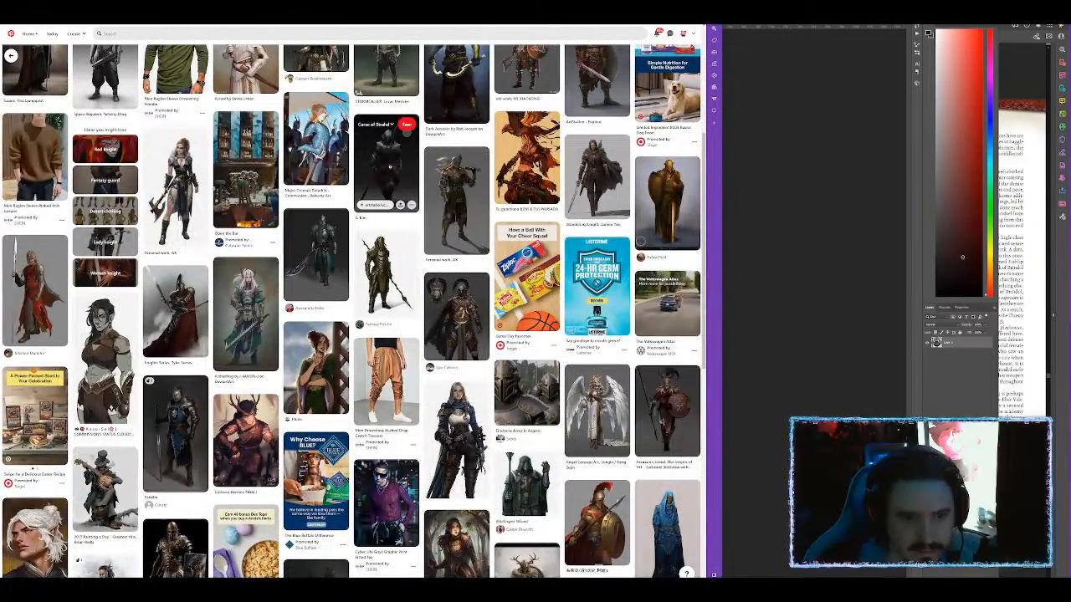
click(390, 167)
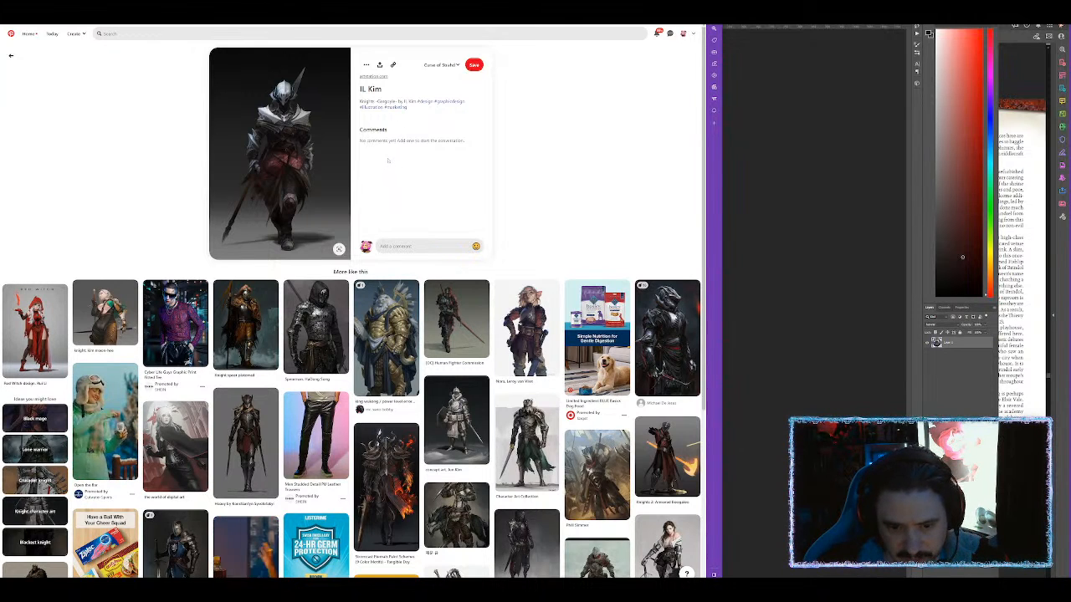
click(453, 322)
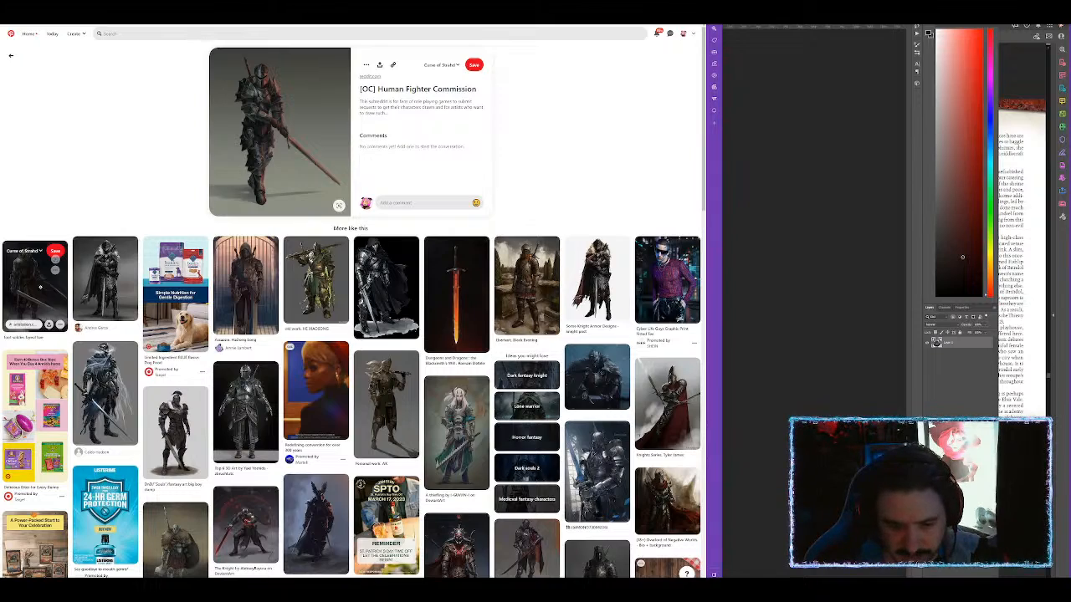
scroll(105, 284, down, 4)
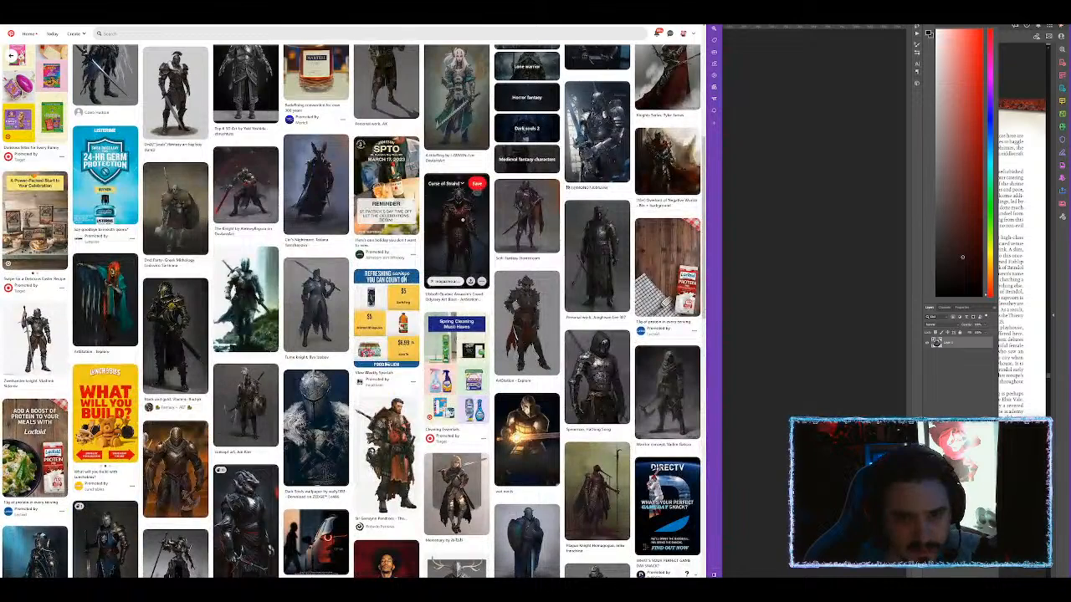
click(456, 226)
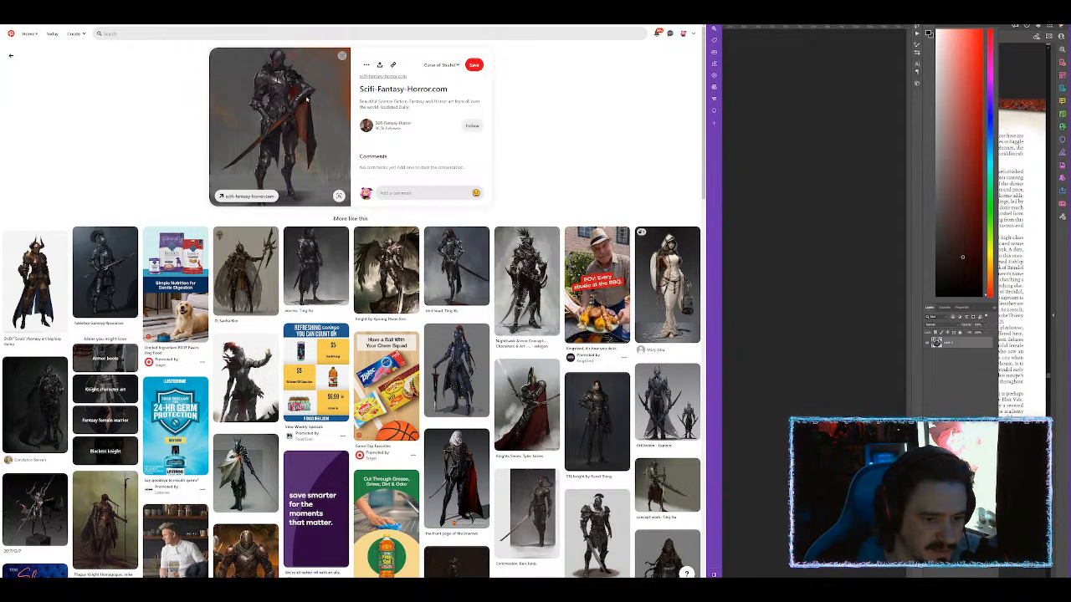
Open the knight artwork by itself in a new browser tab and run a Google reverse image search on it.
right_click(304, 90)
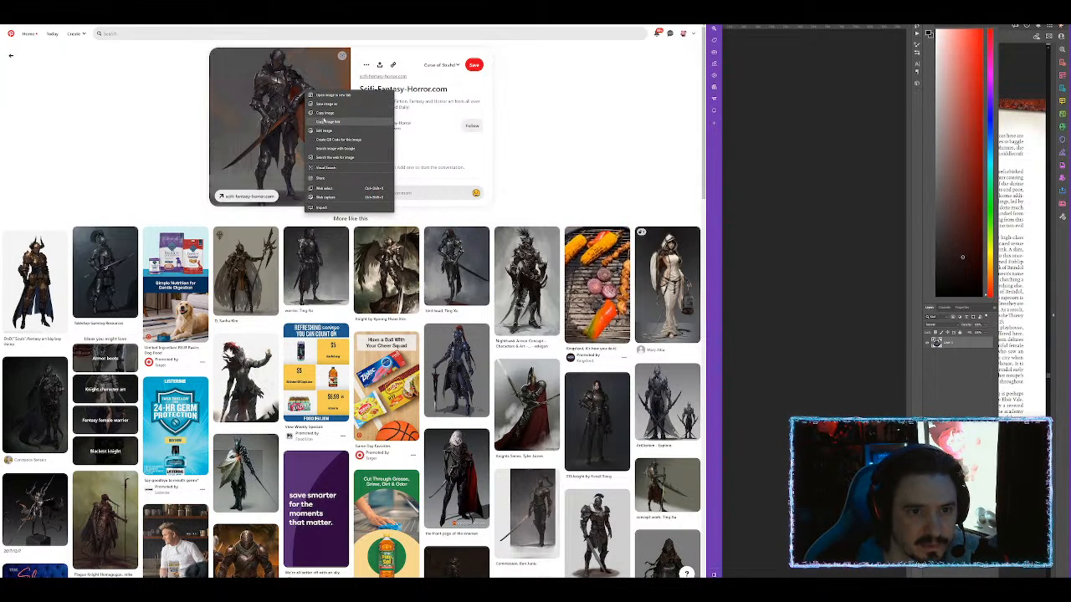
click(326, 113)
right_click(311, 107)
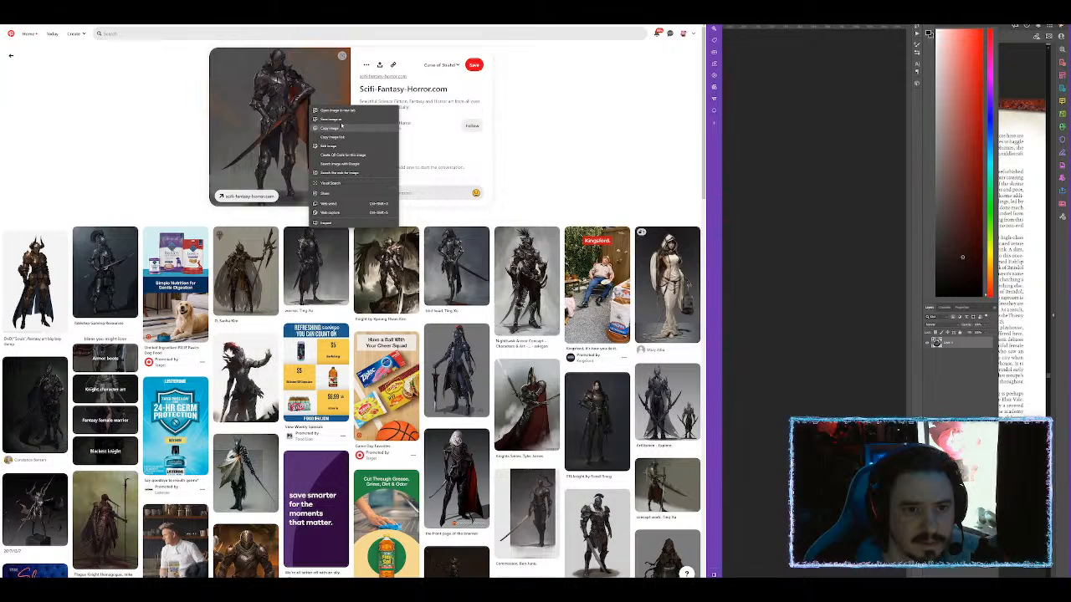
click(341, 113)
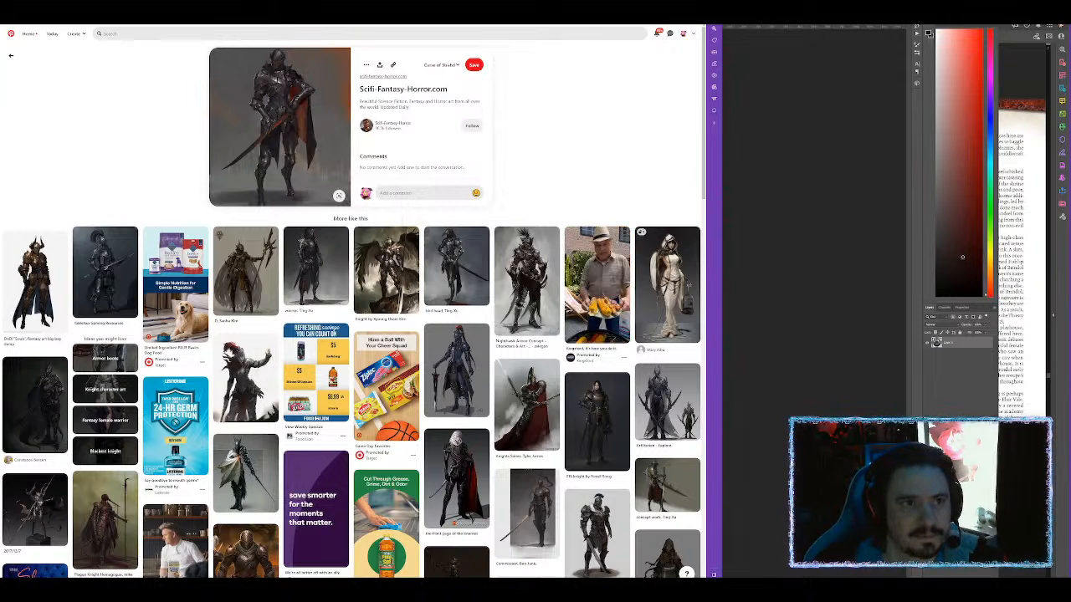
key(ctrl+Tab)
right_click(464, 164)
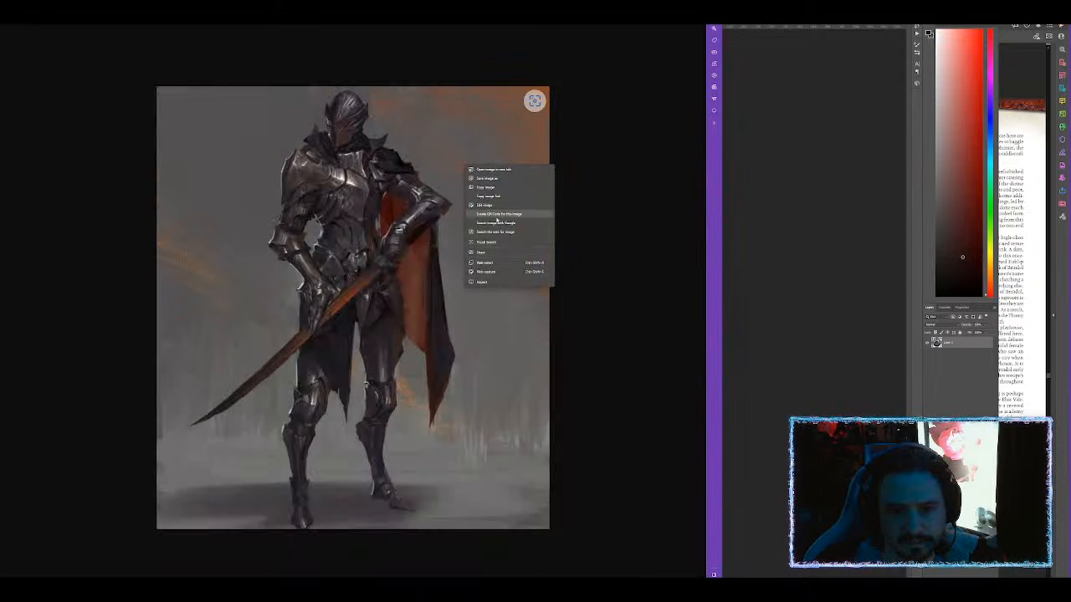
click(494, 222)
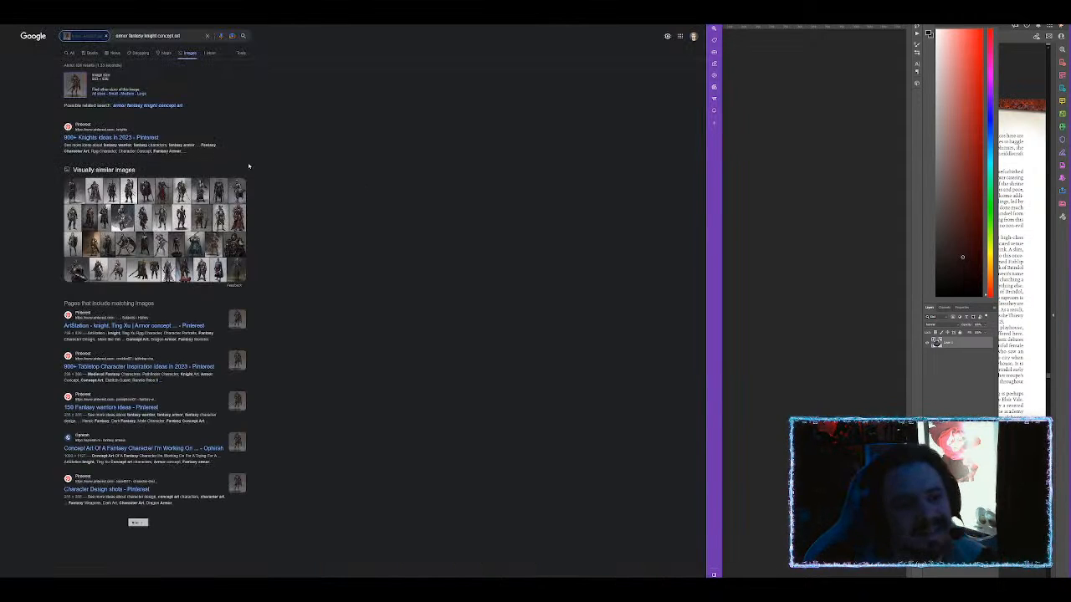
List all sizes of the matched knight artwork, enlarge the first result and copy its image.
click(97, 95)
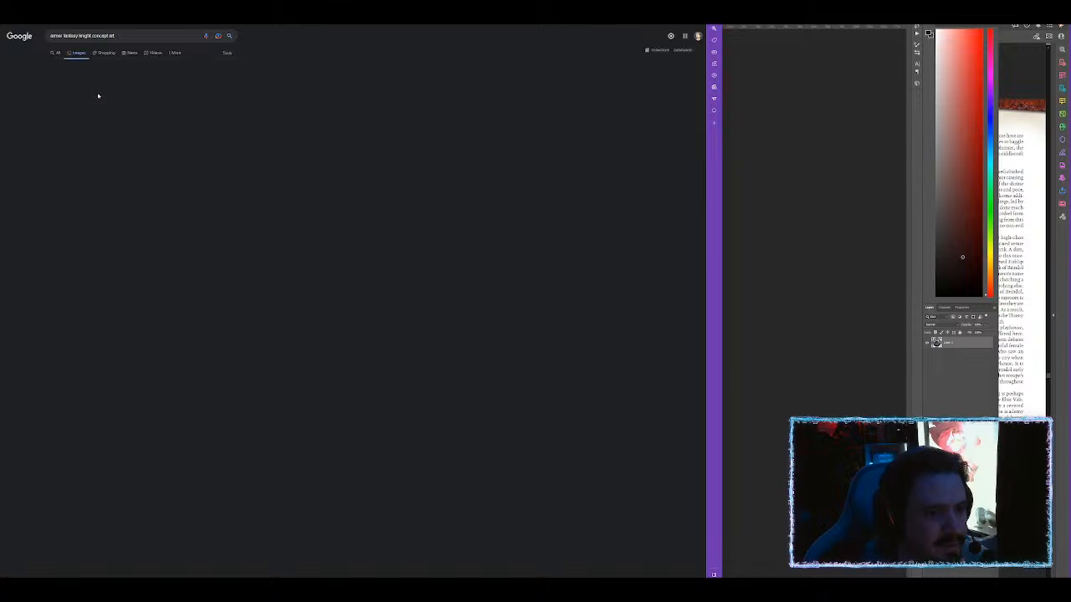
click(40, 107)
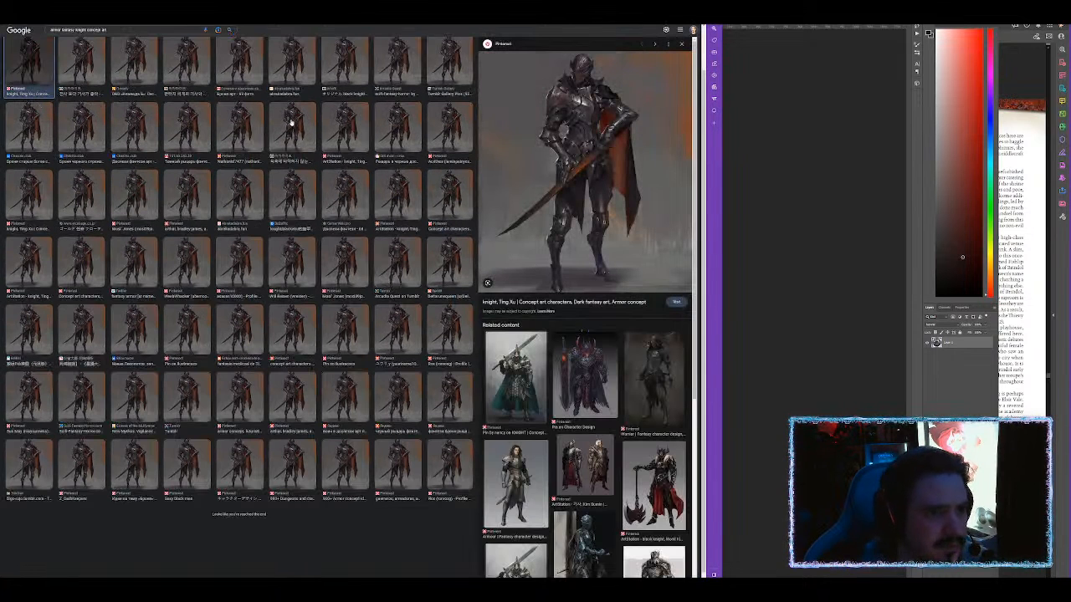
right_click(571, 115)
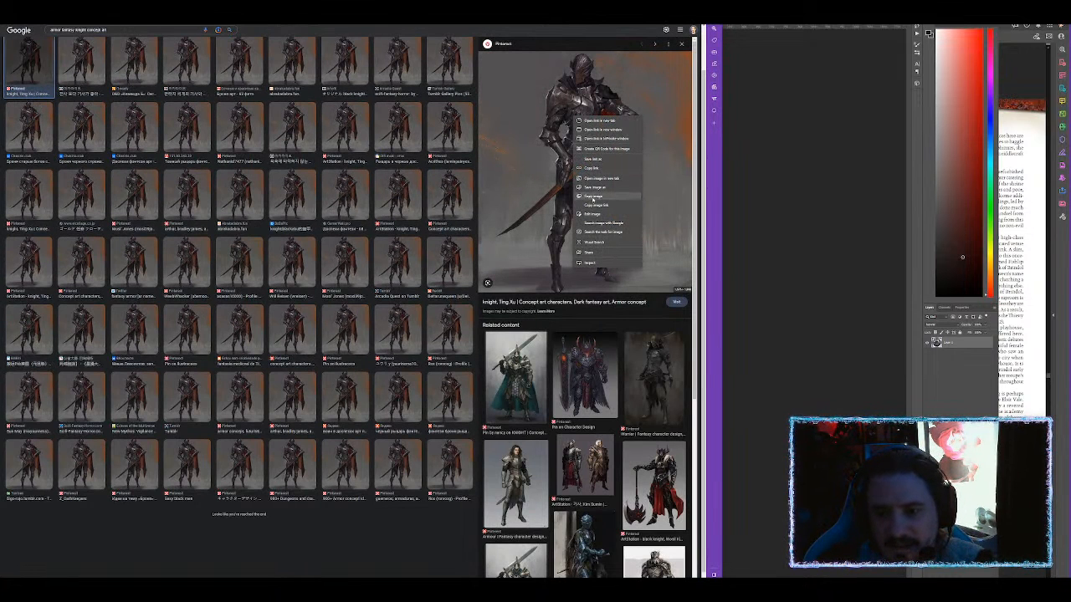
click(589, 200)
Switch to Photoshop, close the purple-robed man's token without saving and bring up the layered token document with the gold-ringed woman.
key(alt+Tab)
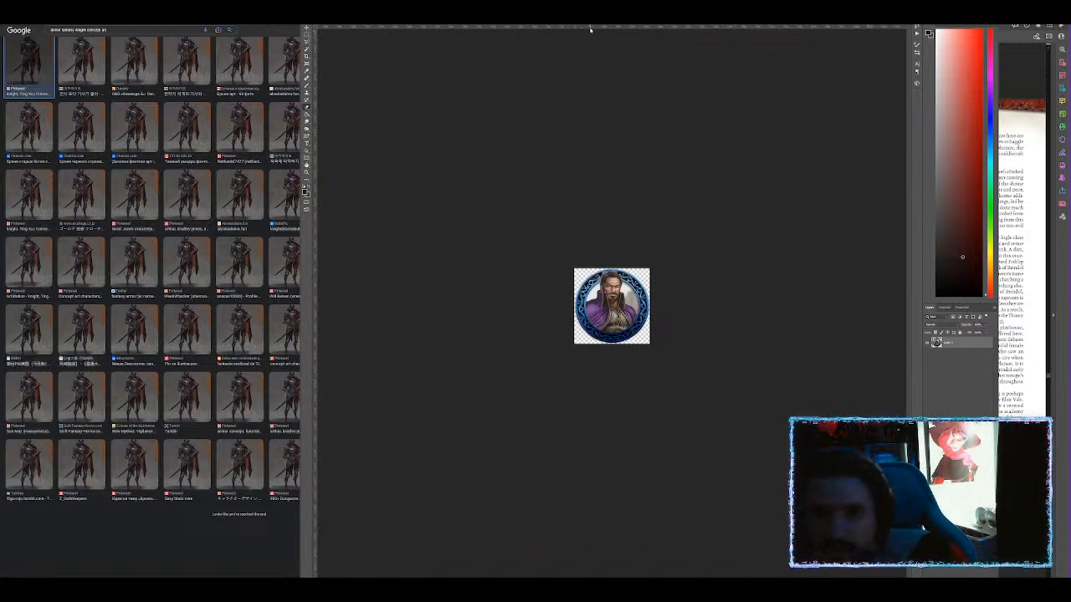
key(ctrl+w)
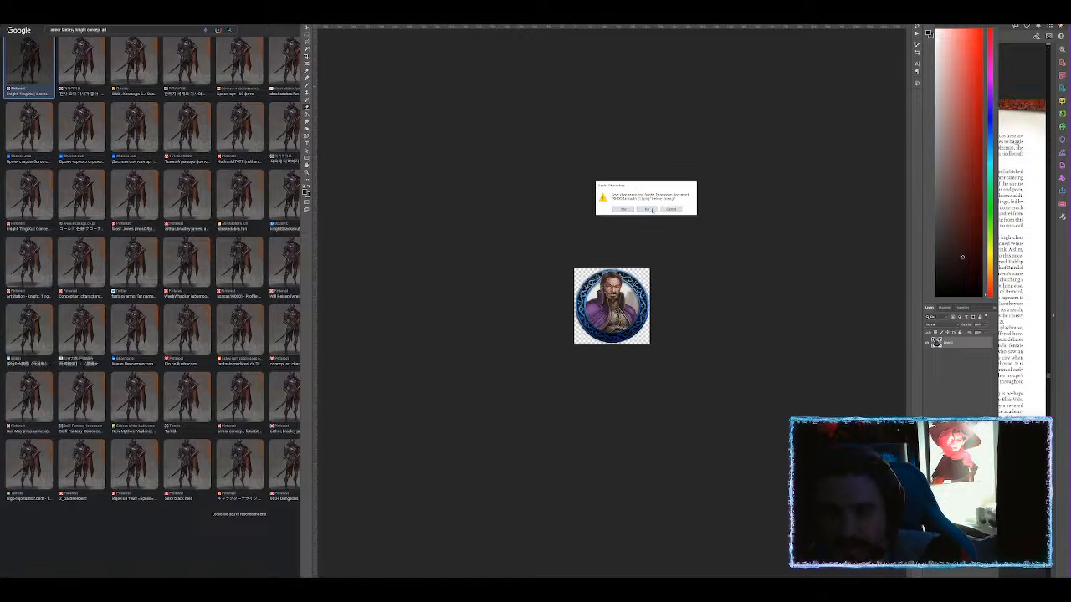
click(649, 210)
click(506, 23)
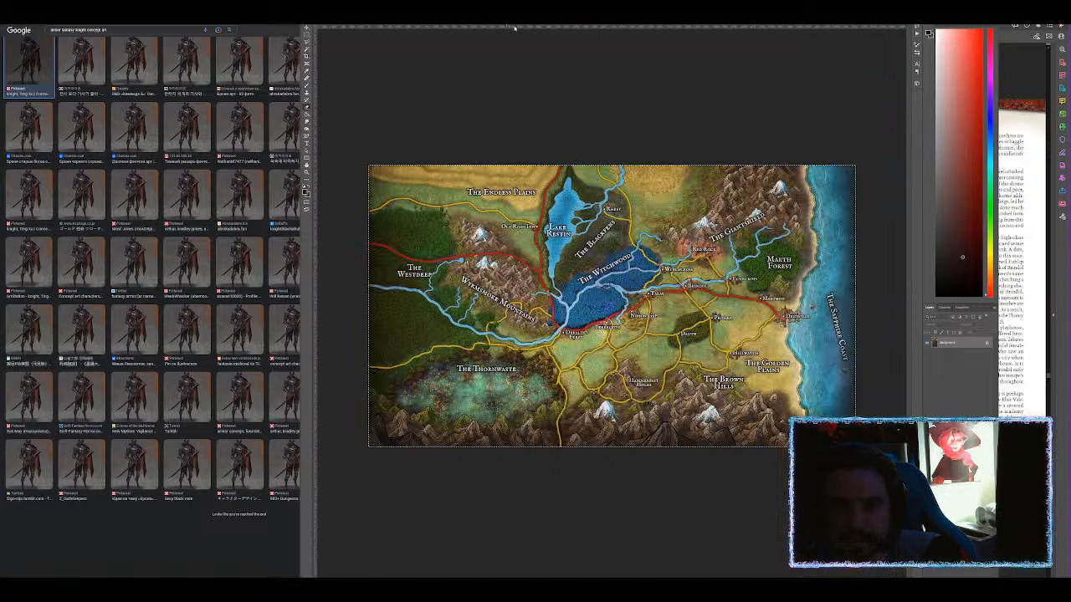
click(535, 23)
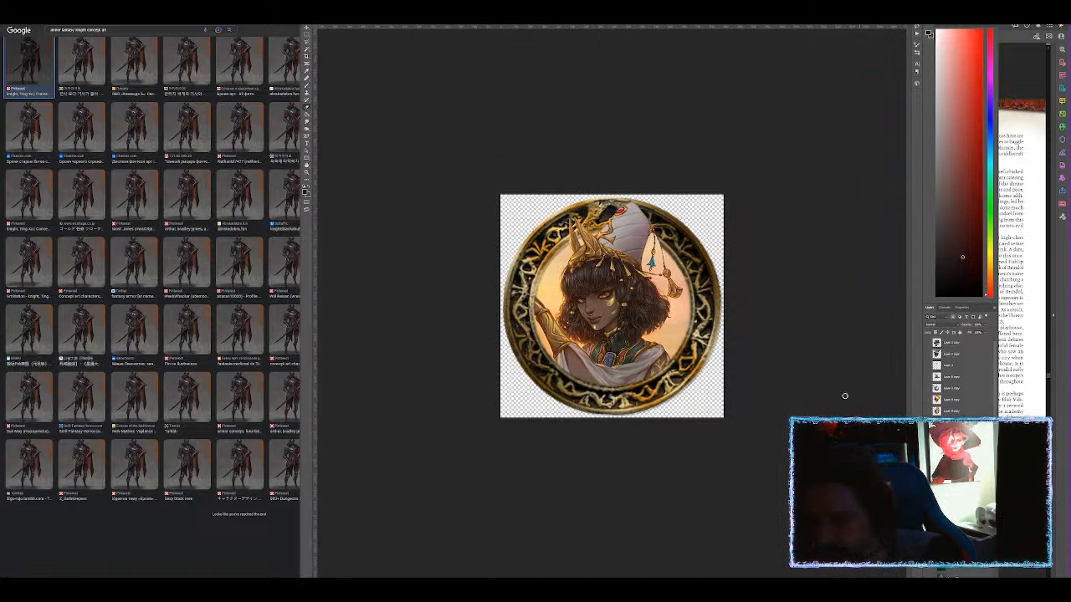
Remove the headdress piece overlapping the token ring and display the teal version of the ring frame.
key(Delete)
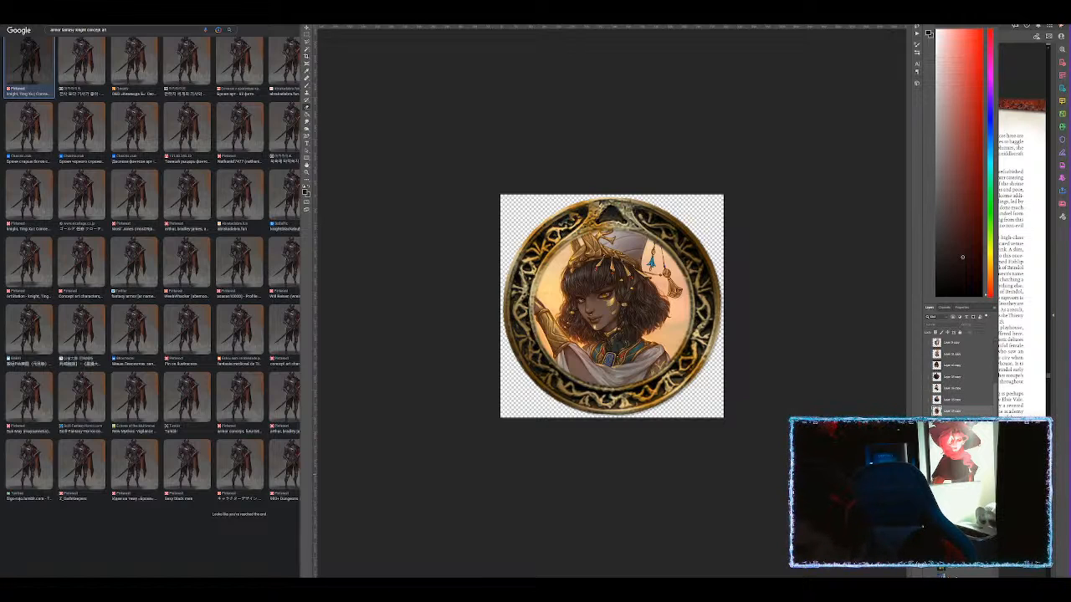
scroll(962, 368, down, 5)
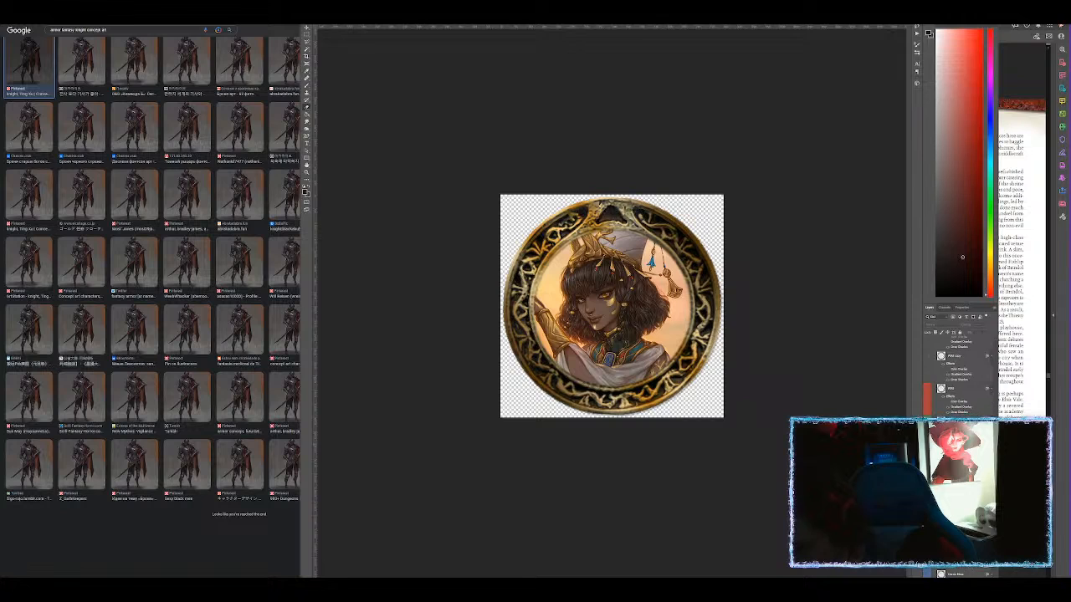
scroll(962, 368, down, 3)
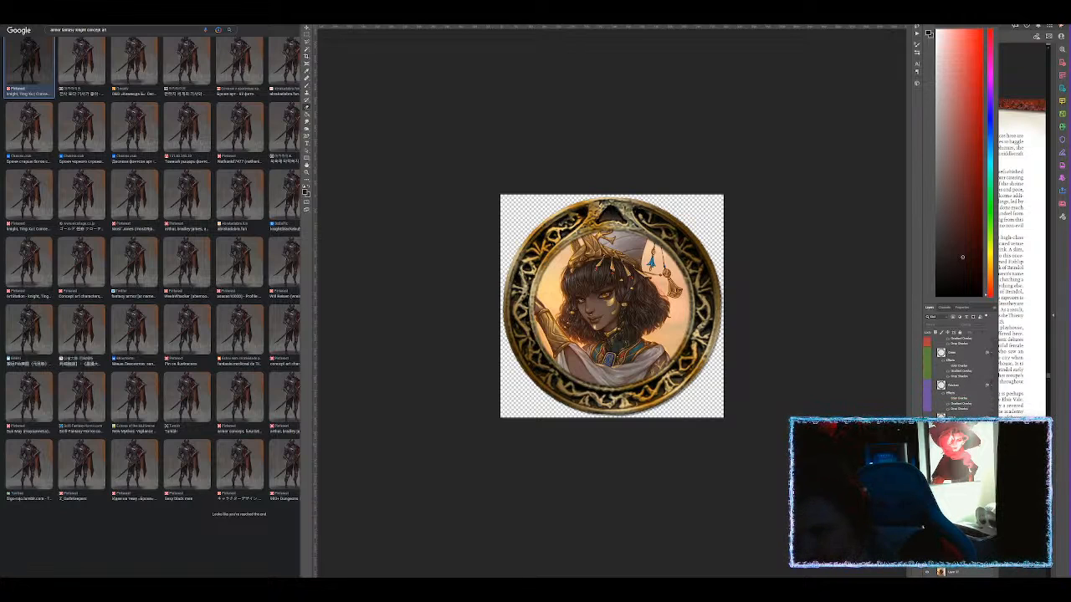
click(927, 527)
scroll(962, 368, up, 3)
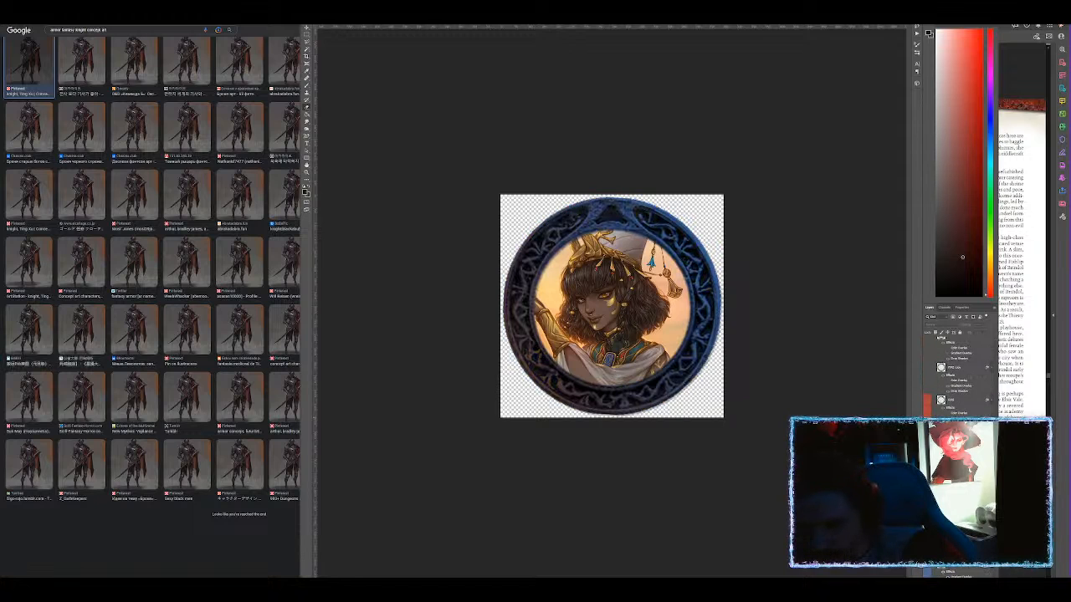
scroll(962, 368, down, 1)
scroll(958, 368, down, 3)
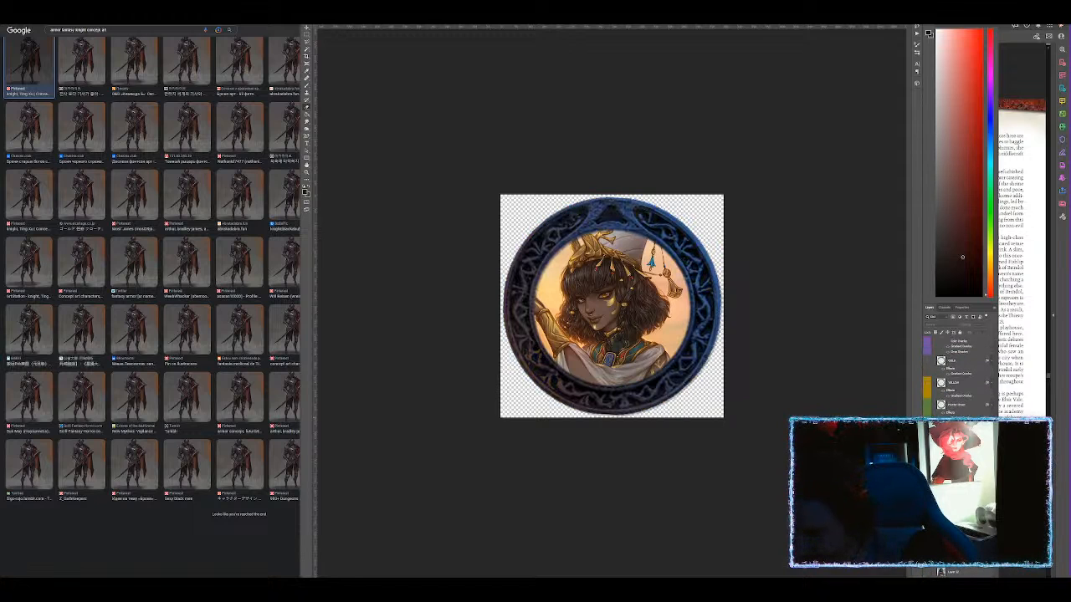
click(927, 502)
scroll(958, 368, up, 4)
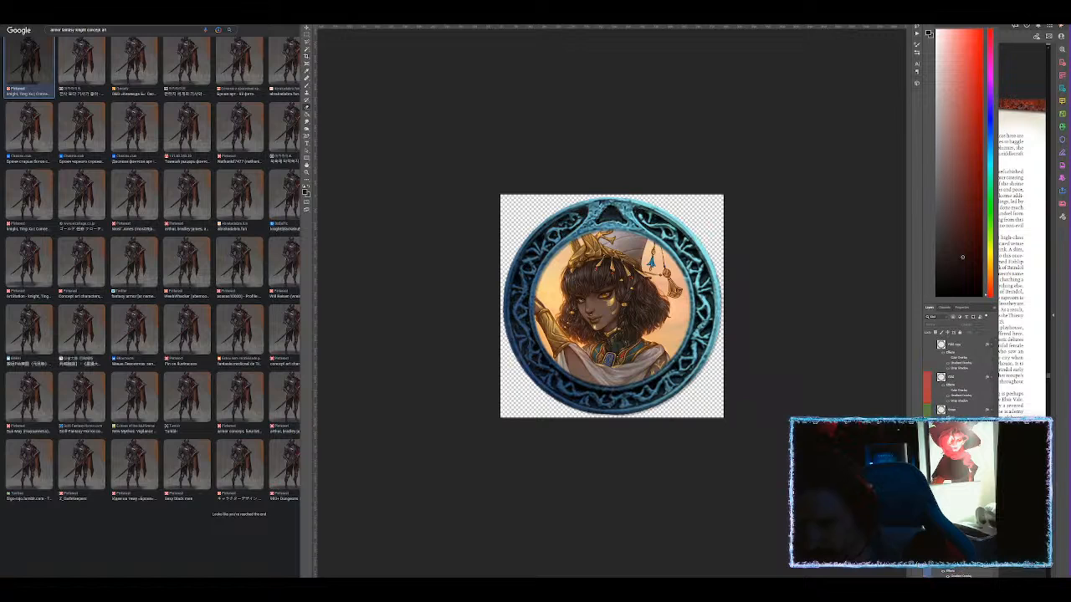
scroll(962, 368, up, 3)
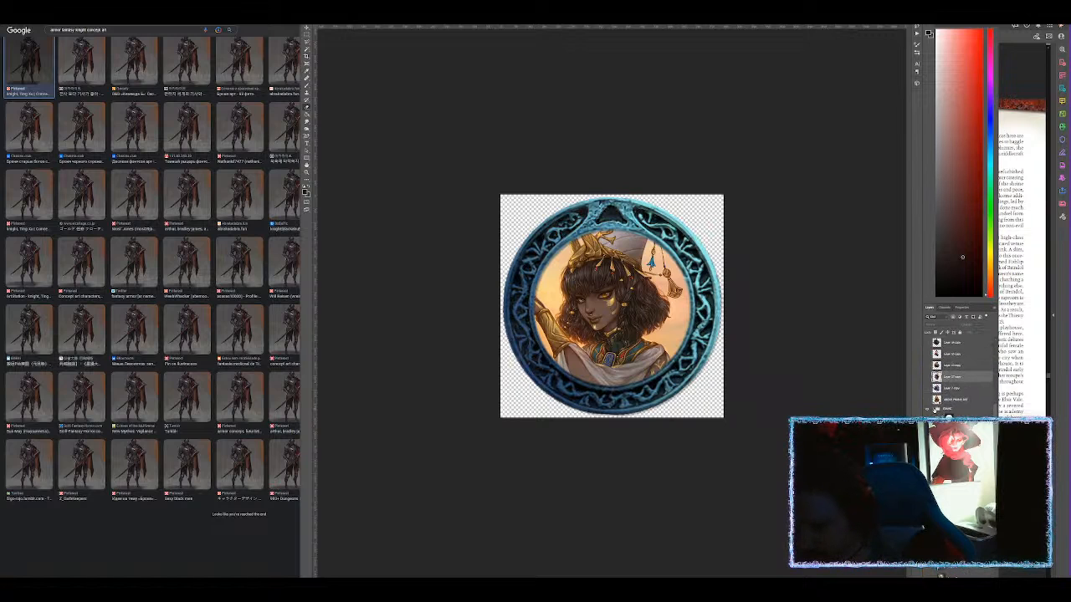
Hide the woman's portrait, paste the copied knight artwork in its place and position its helmet and shoulders inside the ring.
click(929, 377)
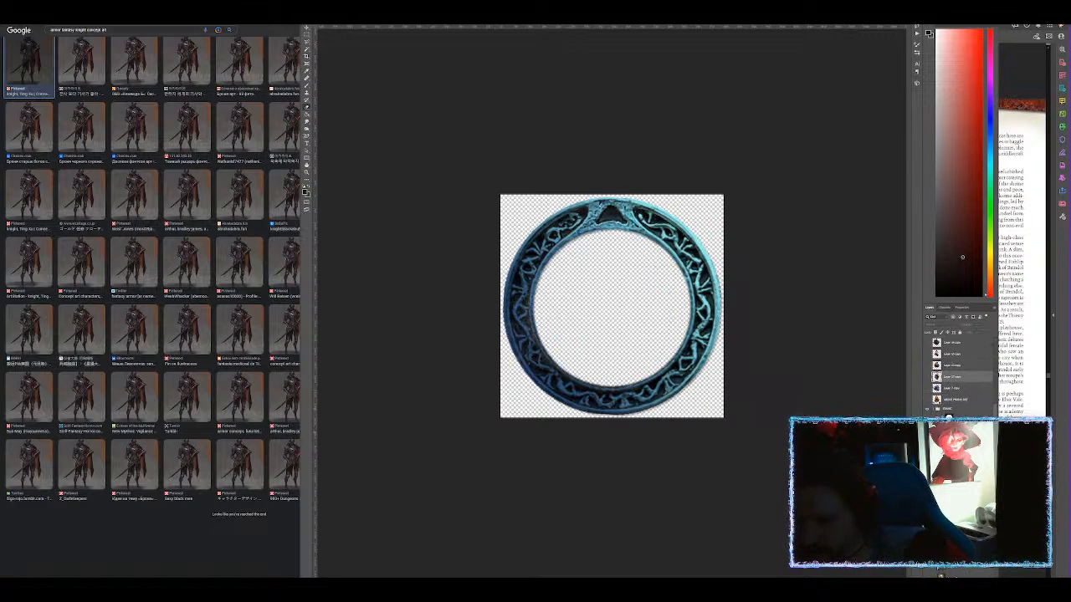
key(ctrl+z)
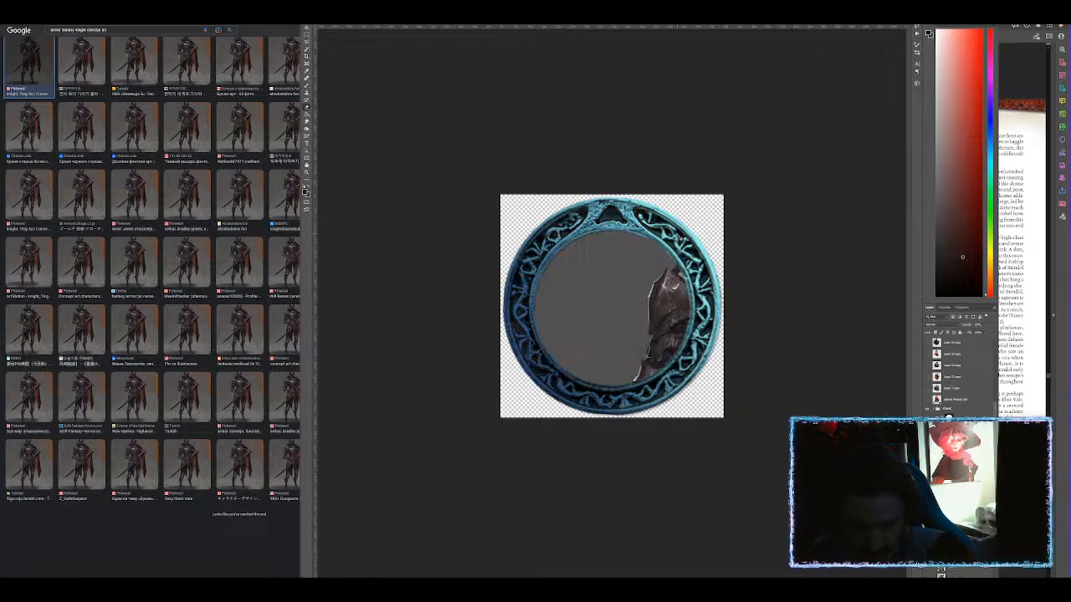
drag(711, 456, 764, 287)
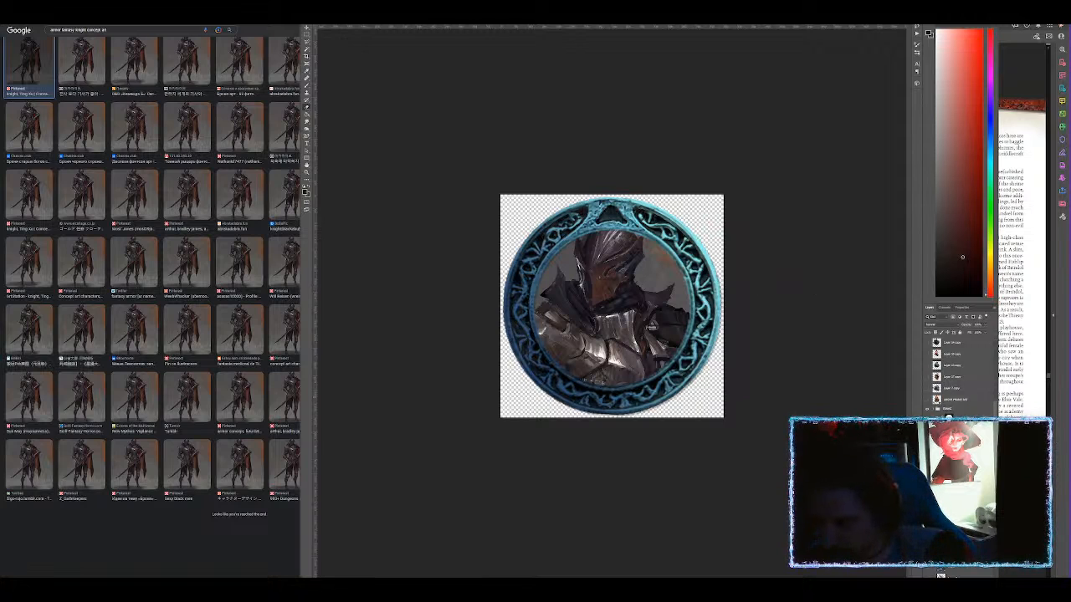
Duplicate the knight layer above the ring frame, delete the copy's background around the helmet and shoulders, and clear the selection.
drag(953, 390, 953, 393)
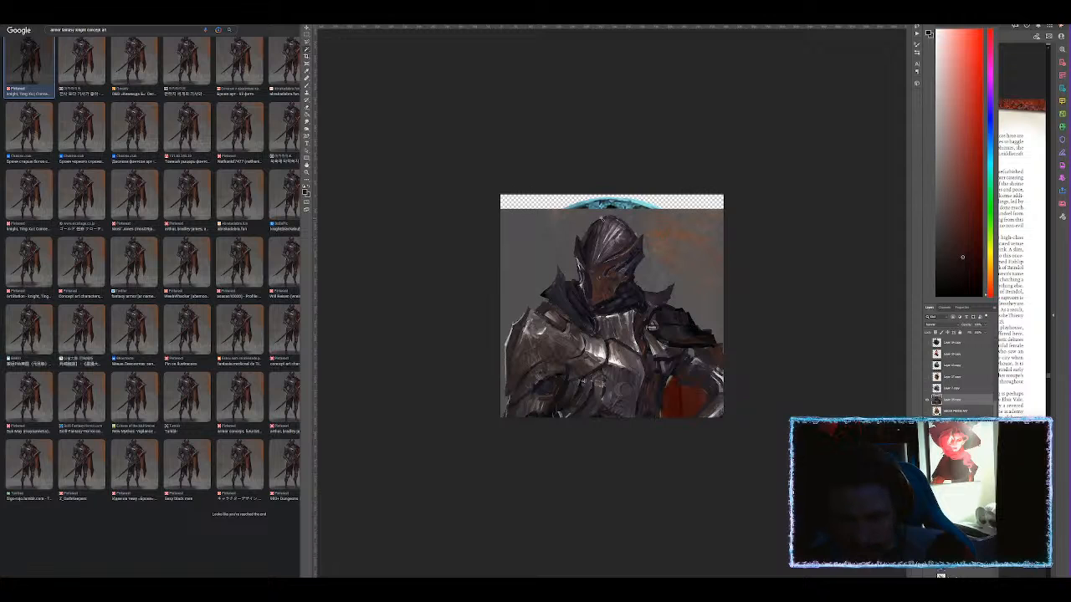
click(637, 222)
shift+click(659, 239)
key(Delete)
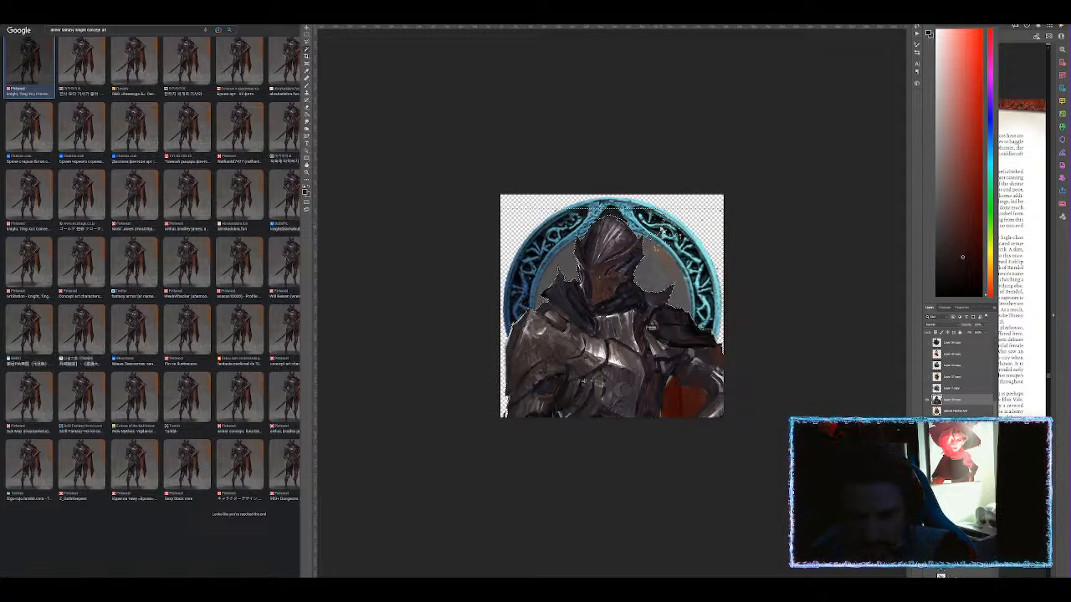
key(ctrl+d)
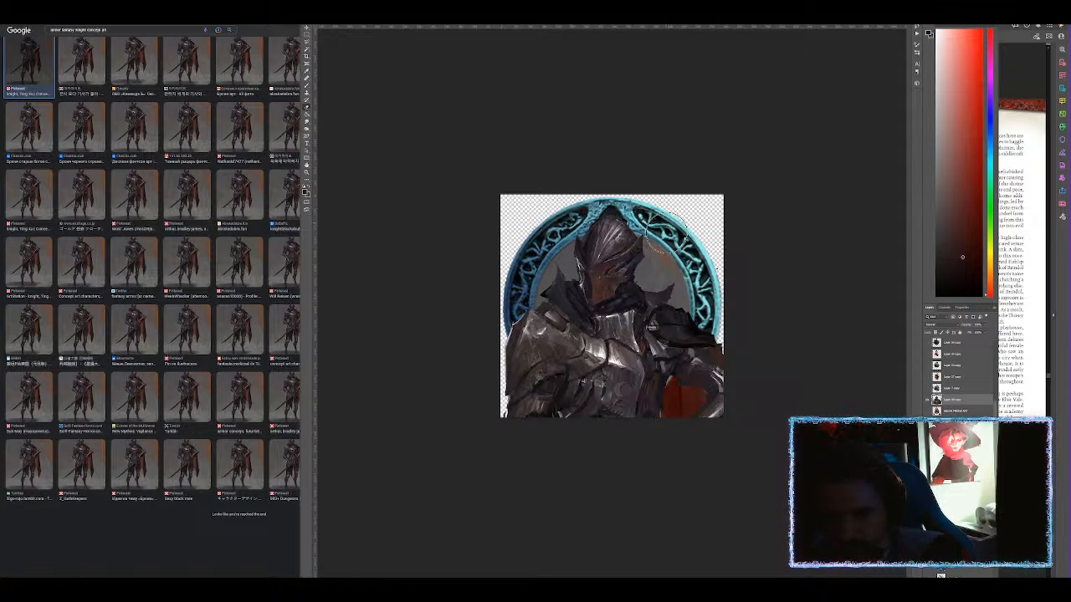
Erase the knight copy where it covers the ring's sides and lower edge, and export the token for the web as a PNG.
mouse_move(711, 331)
mouse_down()
mouse_move(557, 401)
mouse_move(736, 411)
mouse_up()
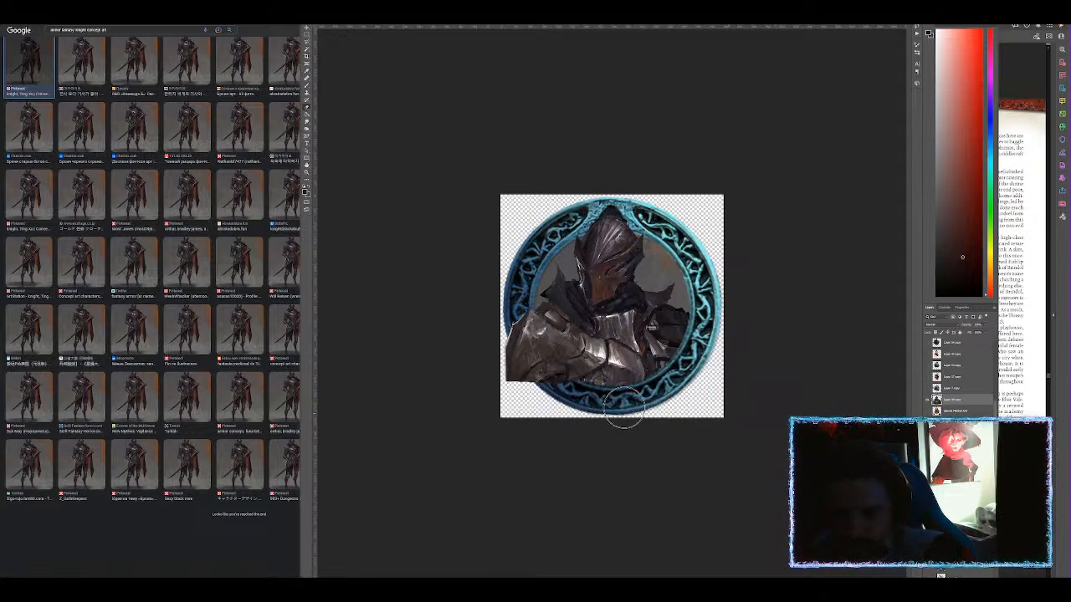
drag(544, 373, 527, 318)
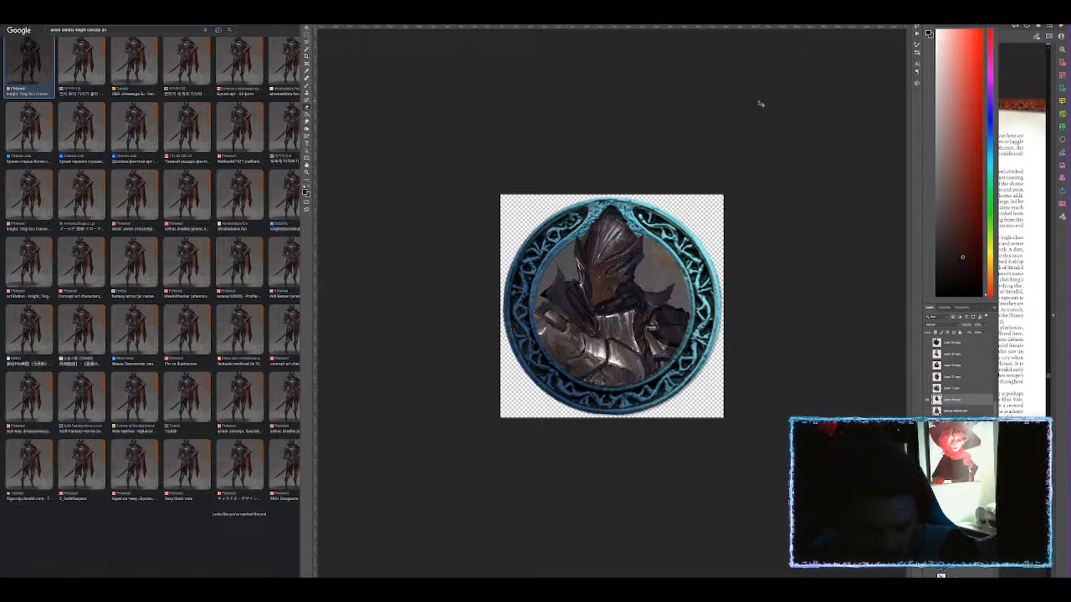
key(ctrl+alt+shift+s)
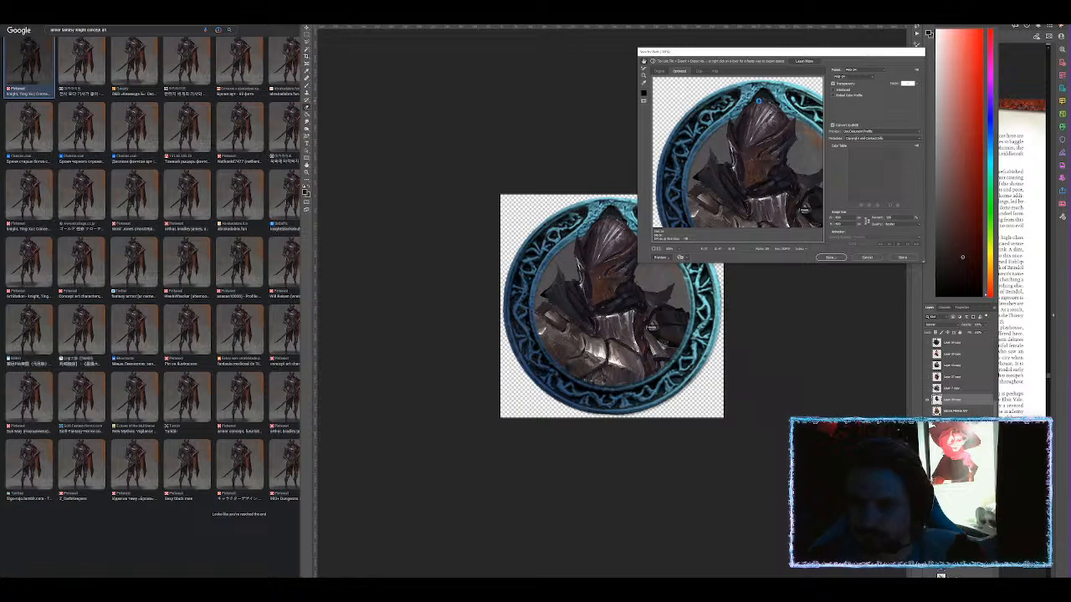
key(Return)
text(kina)
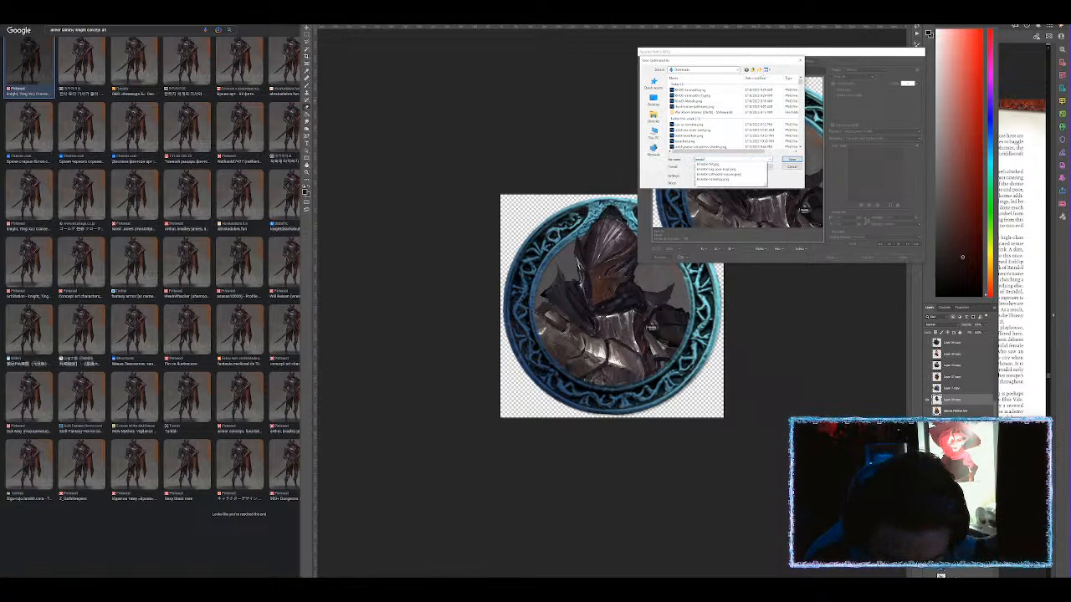
text(k)
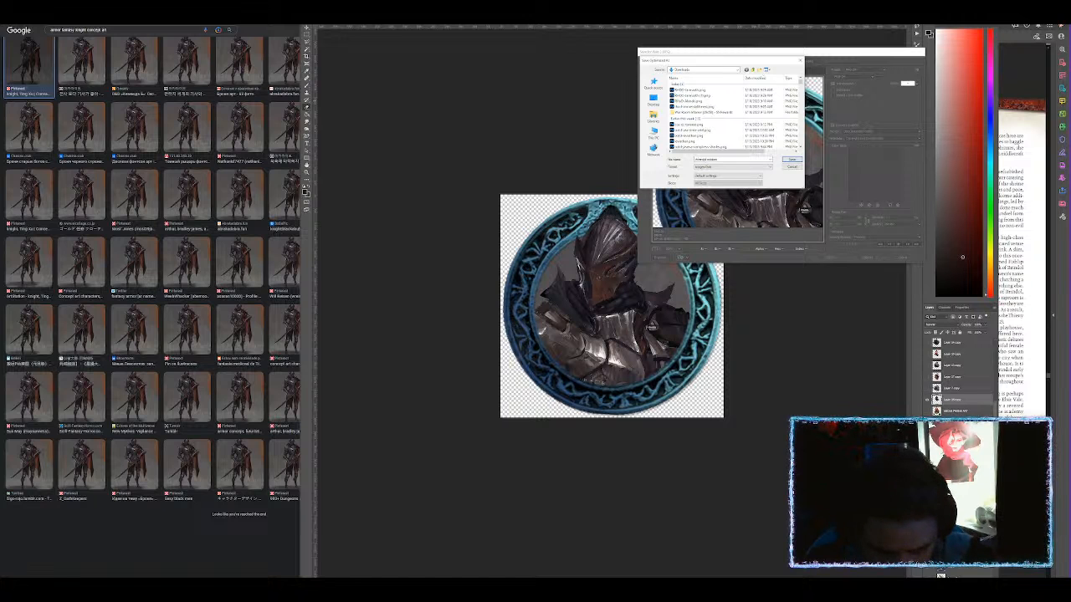
key(Return)
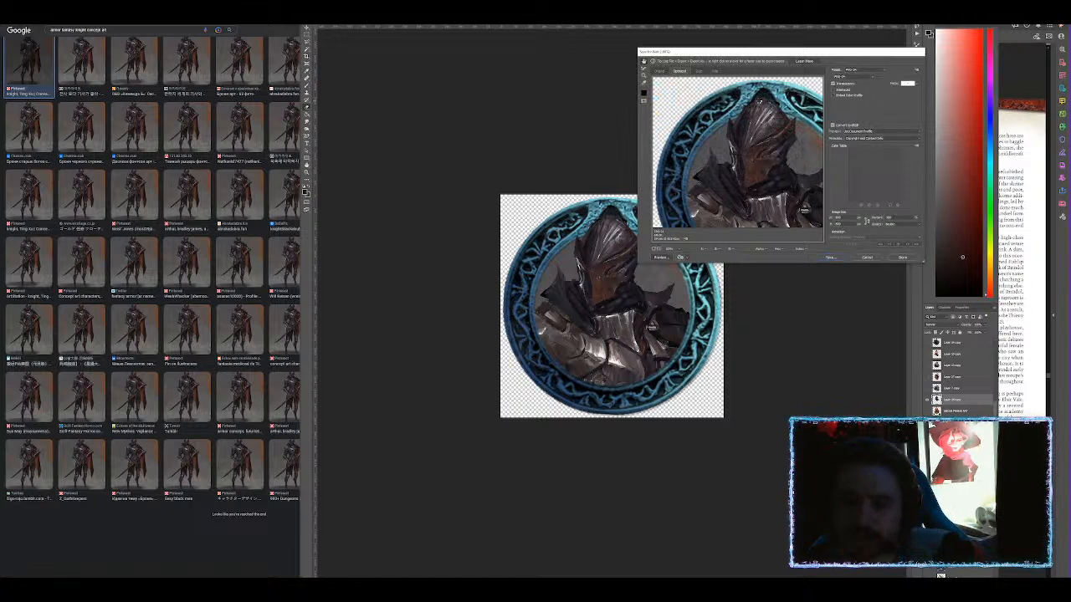
Switch to Pinterest and browse related fantasy armor art, opening the mace-bearing knight with the red lion tabard.
click(234, 20)
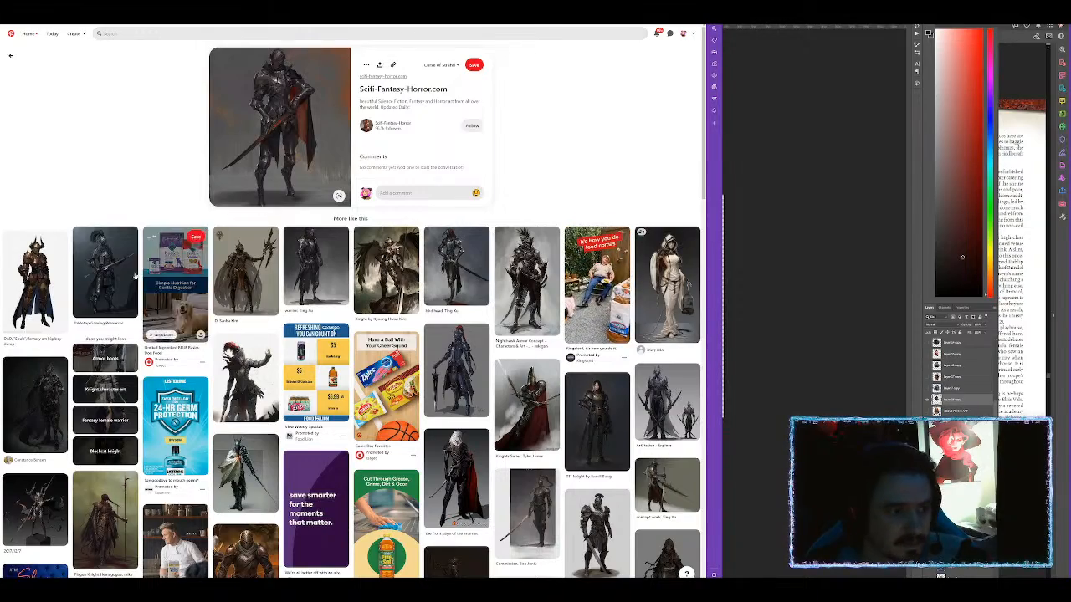
scroll(105, 168, down, 2)
scroll(105, 150, down, 1)
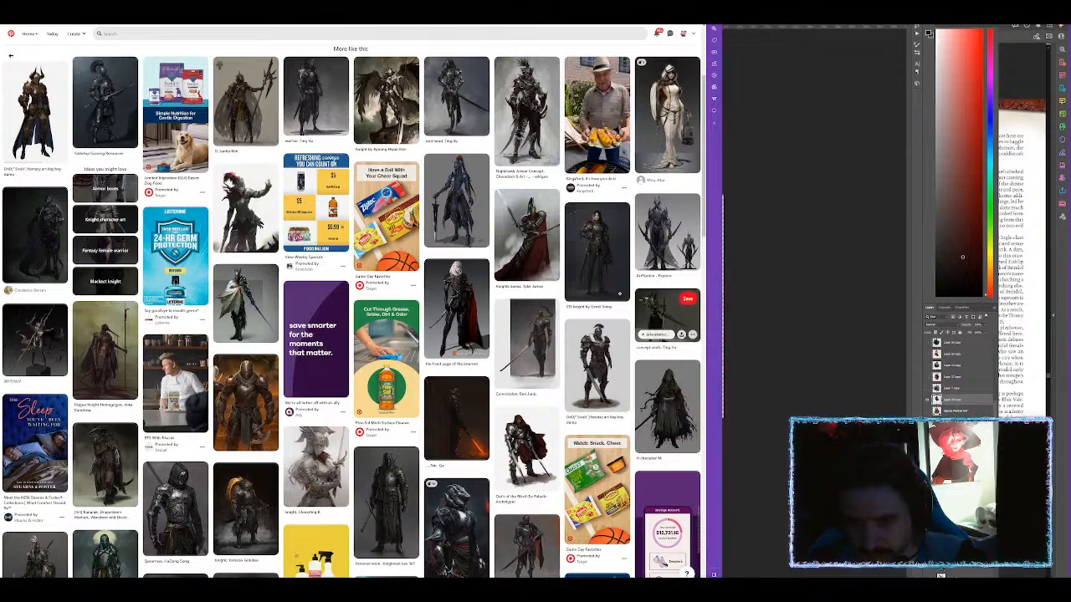
scroll(526, 272, up, 3)
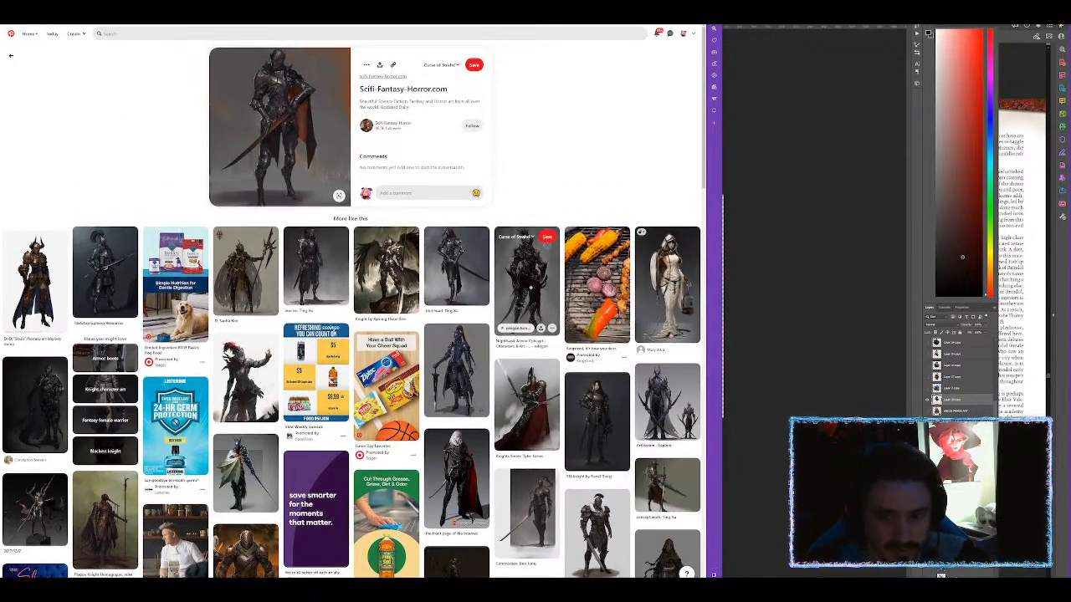
click(531, 290)
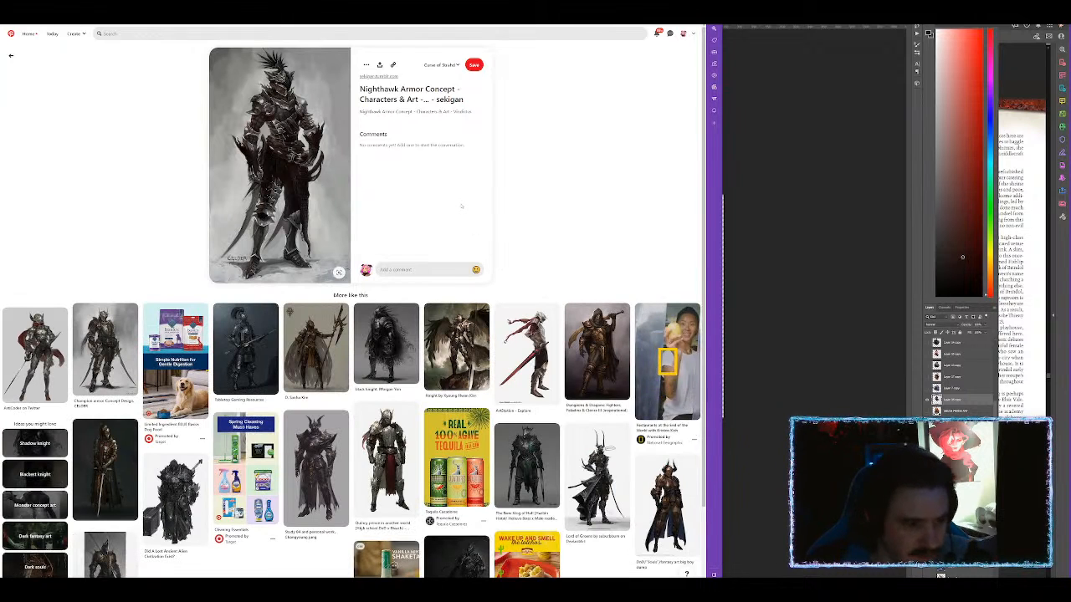
click(122, 343)
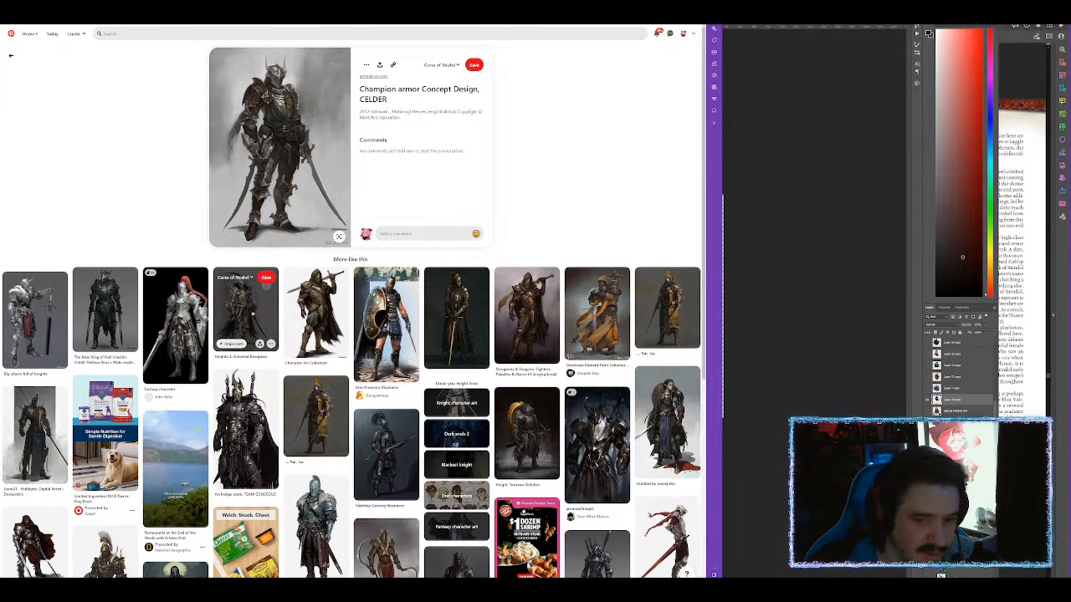
click(252, 313)
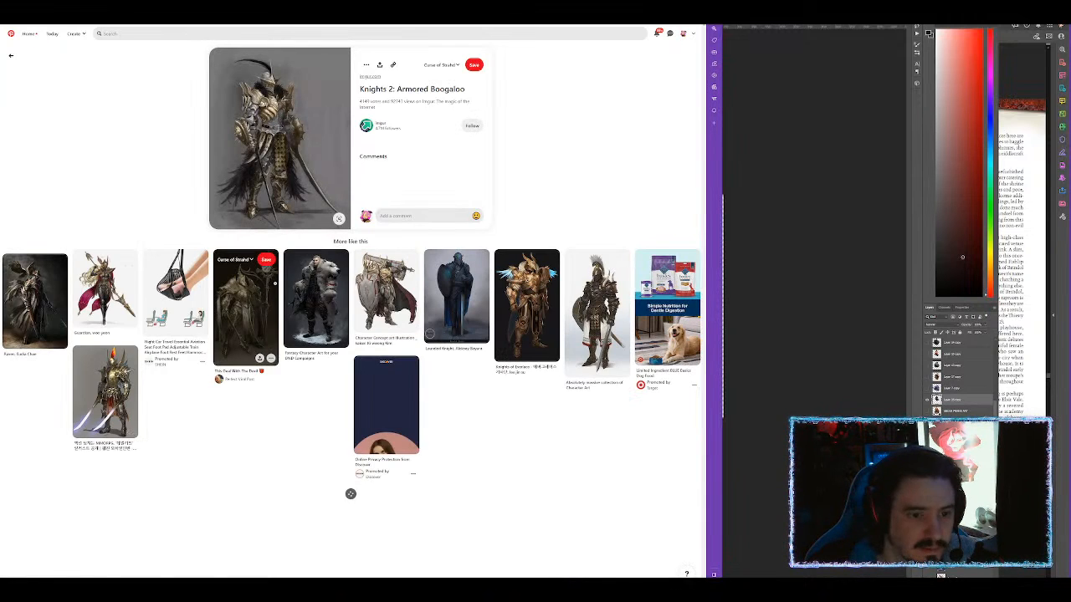
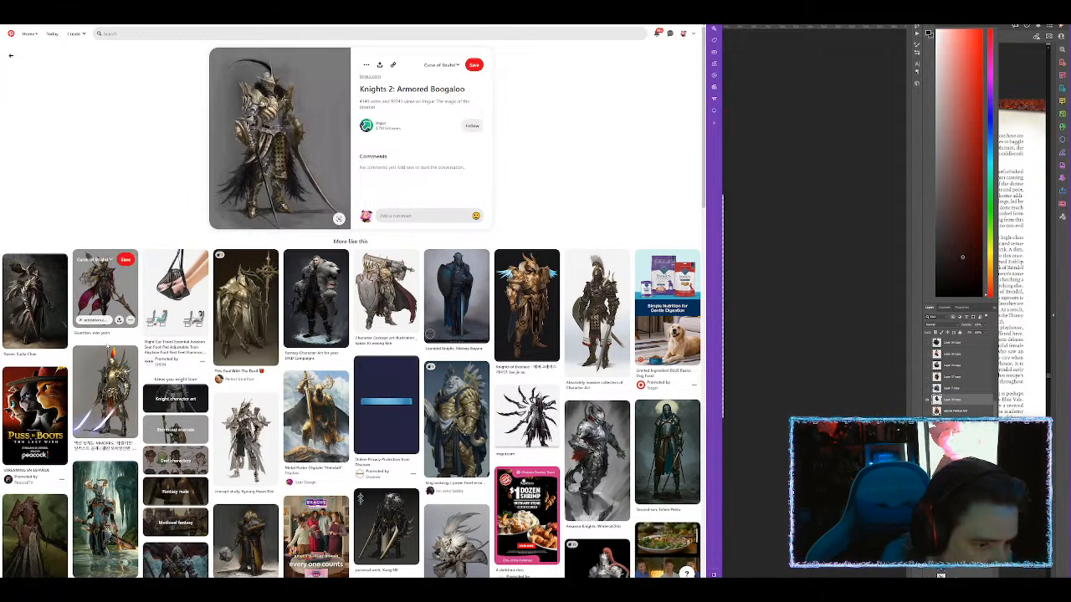
click(109, 385)
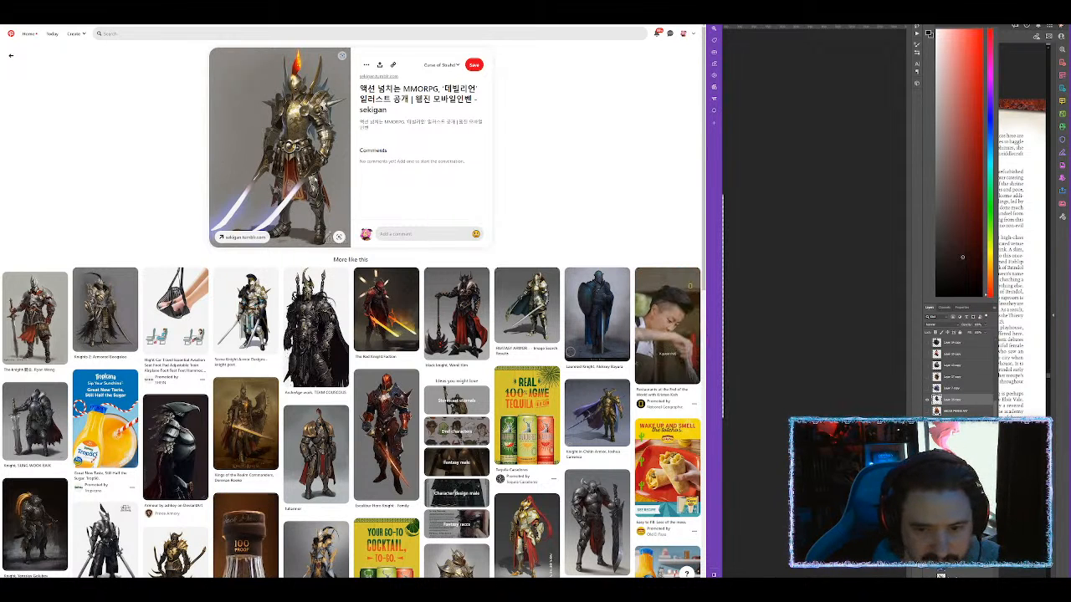
click(249, 322)
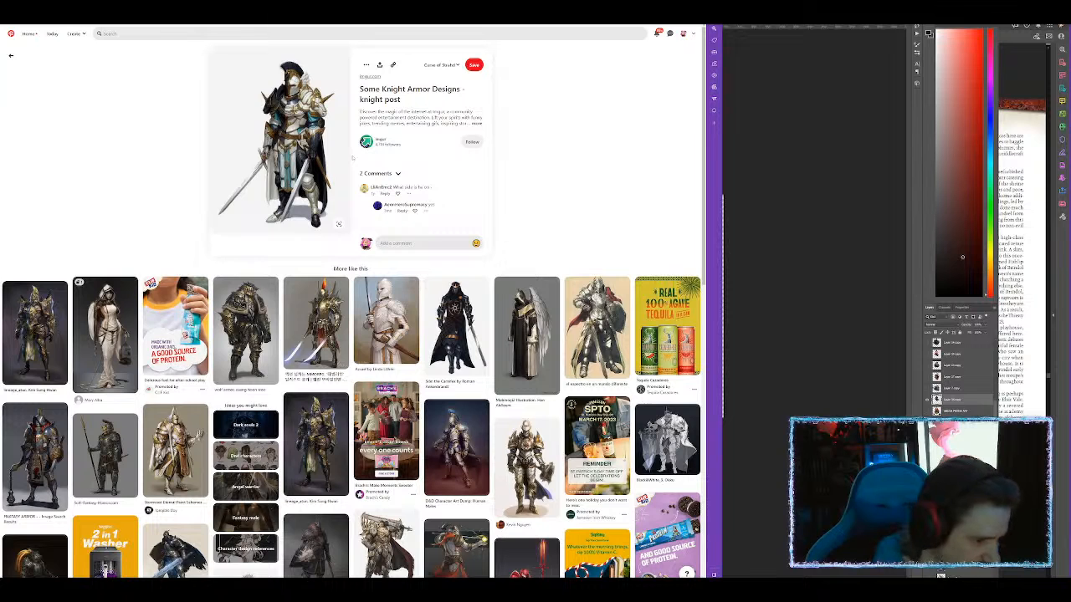
click(46, 451)
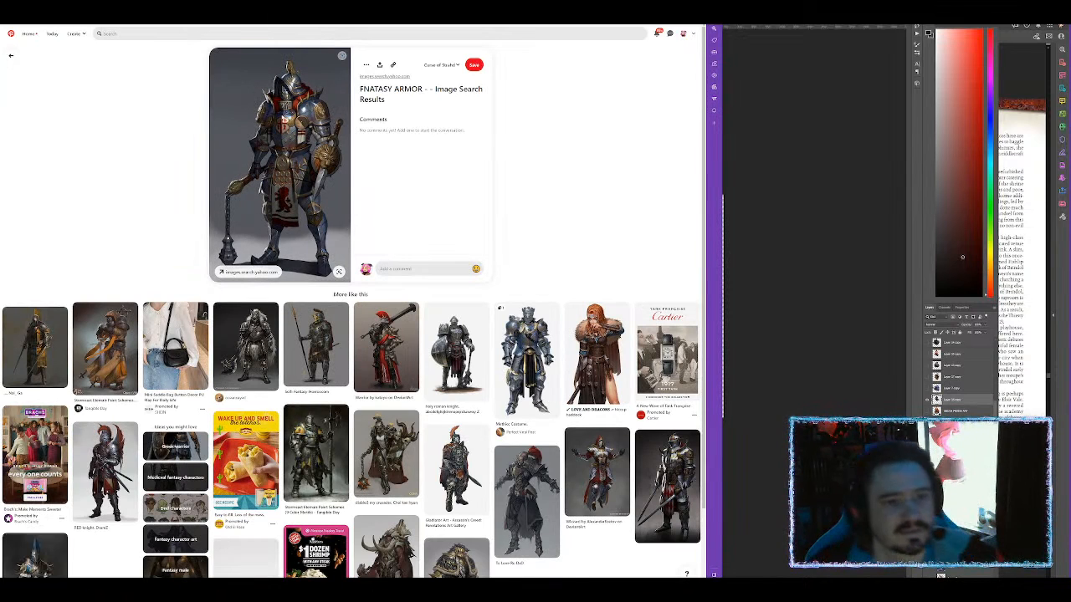
Save the mace-bearing knight image to the computer as a JPEG under a new name.
right_click(281, 112)
click(318, 144)
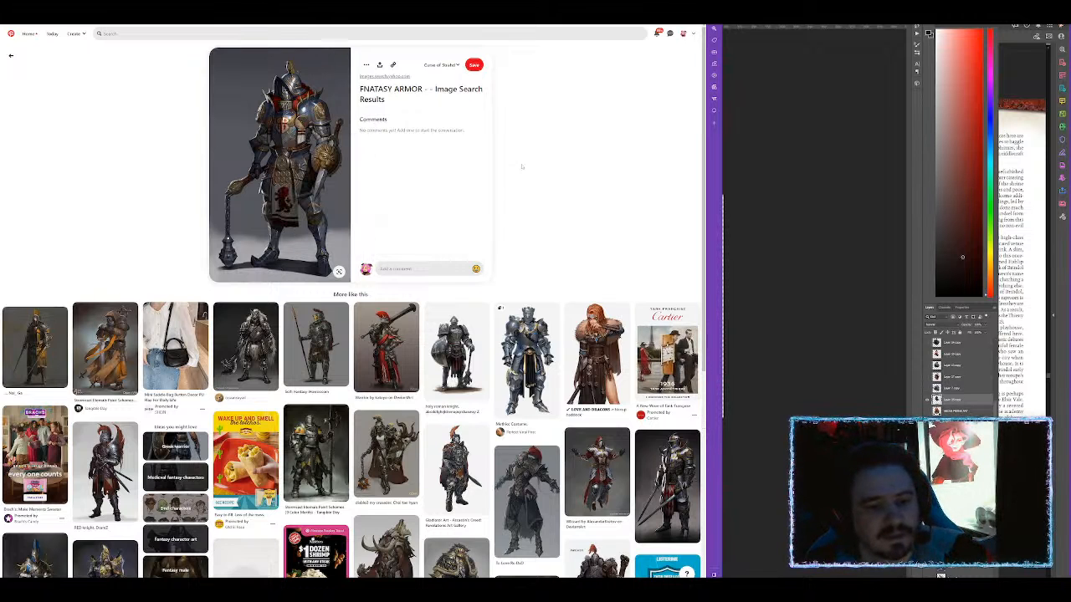
right_click(307, 139)
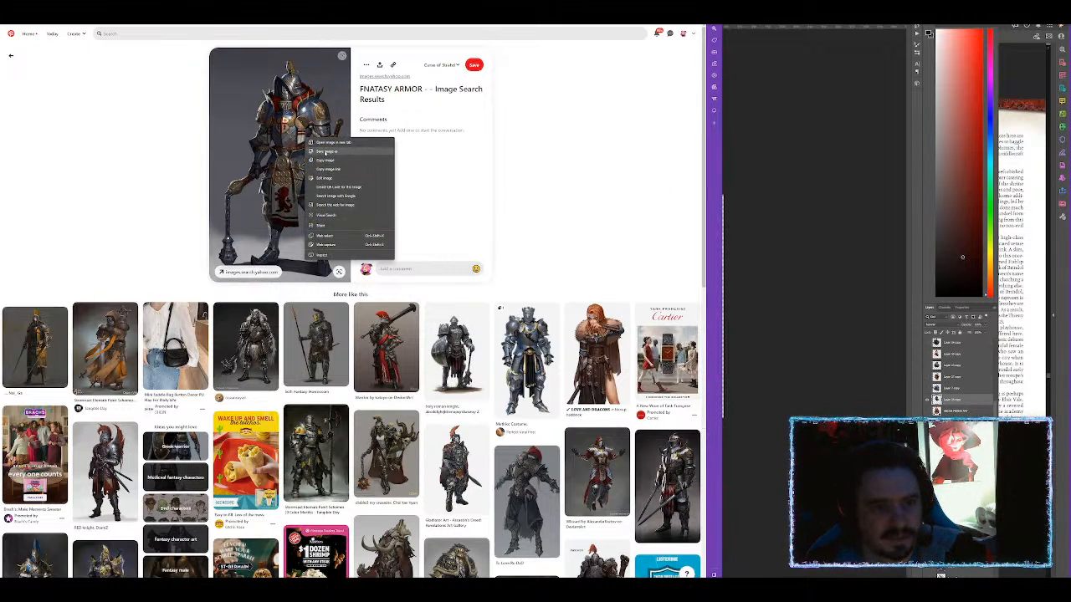
click(325, 152)
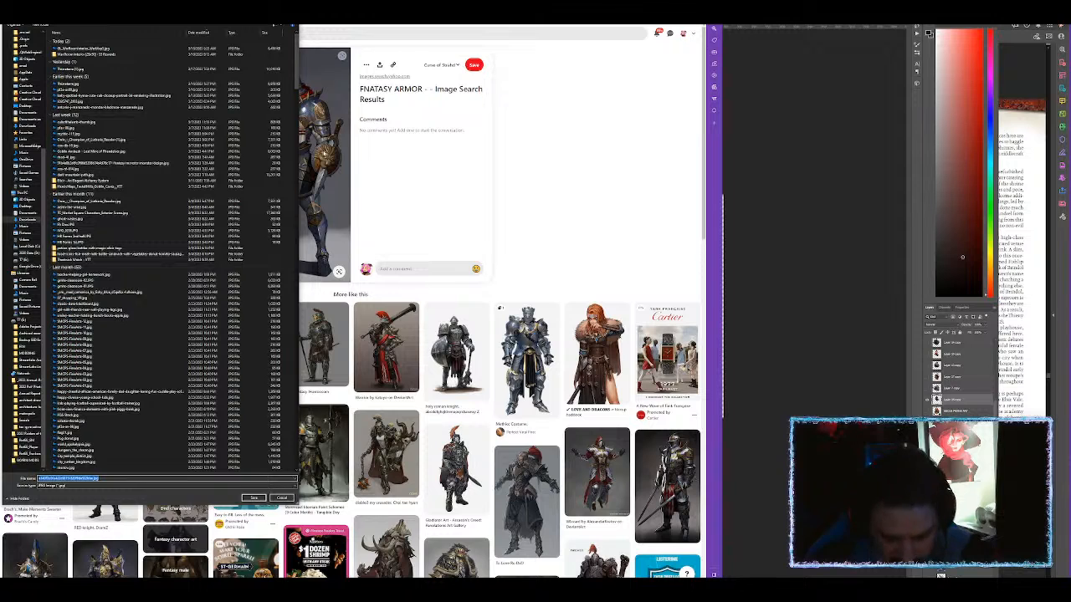
text(Strong)
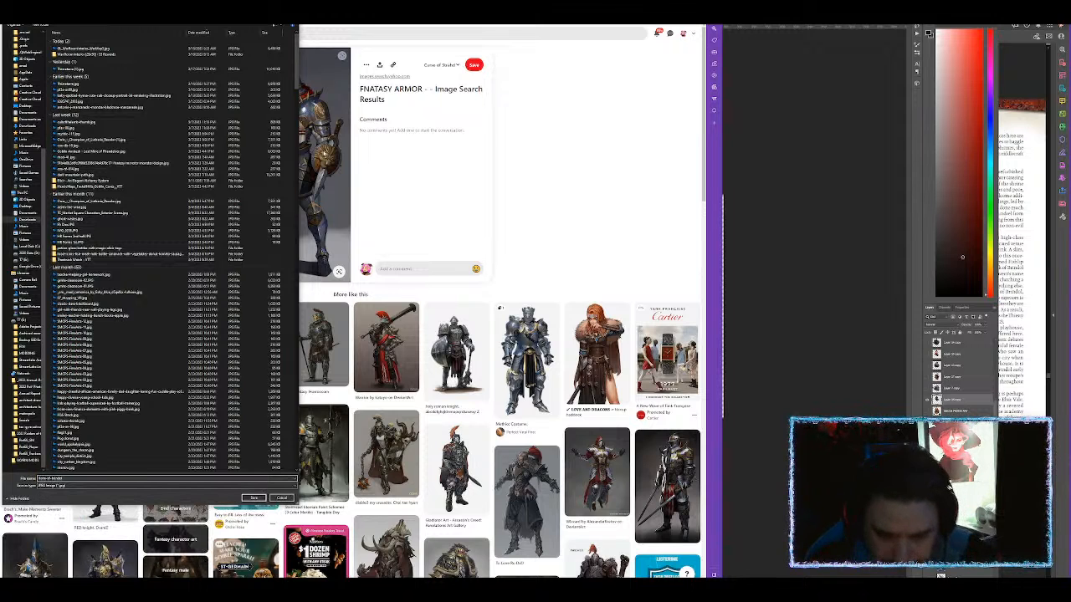
key(Return)
Copy the mace-bearing knight image and switch to the token document in Photoshop.
click(777, 239)
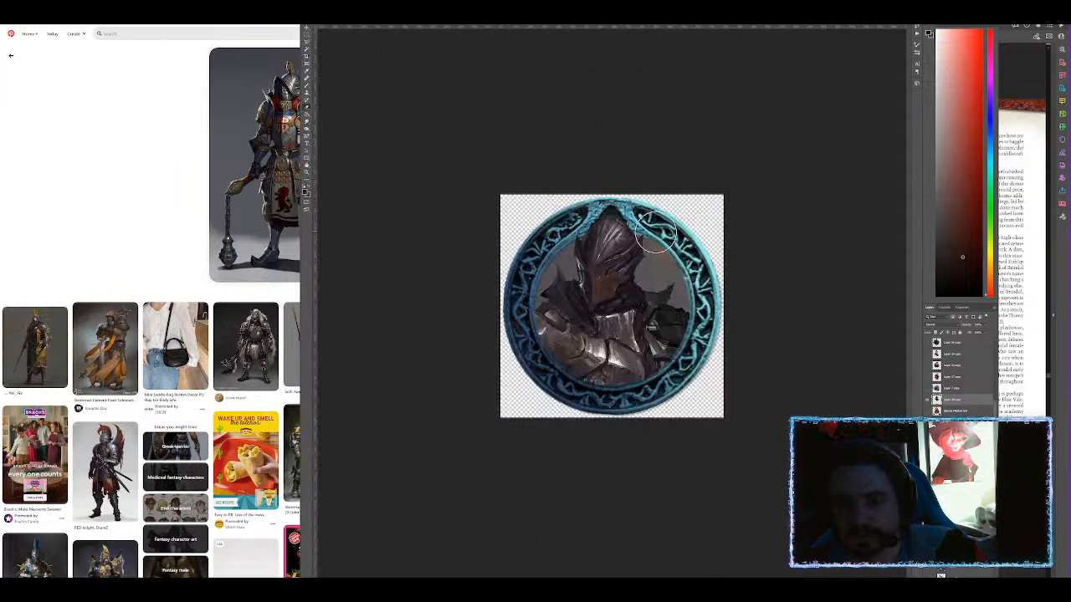
right_click(280, 182)
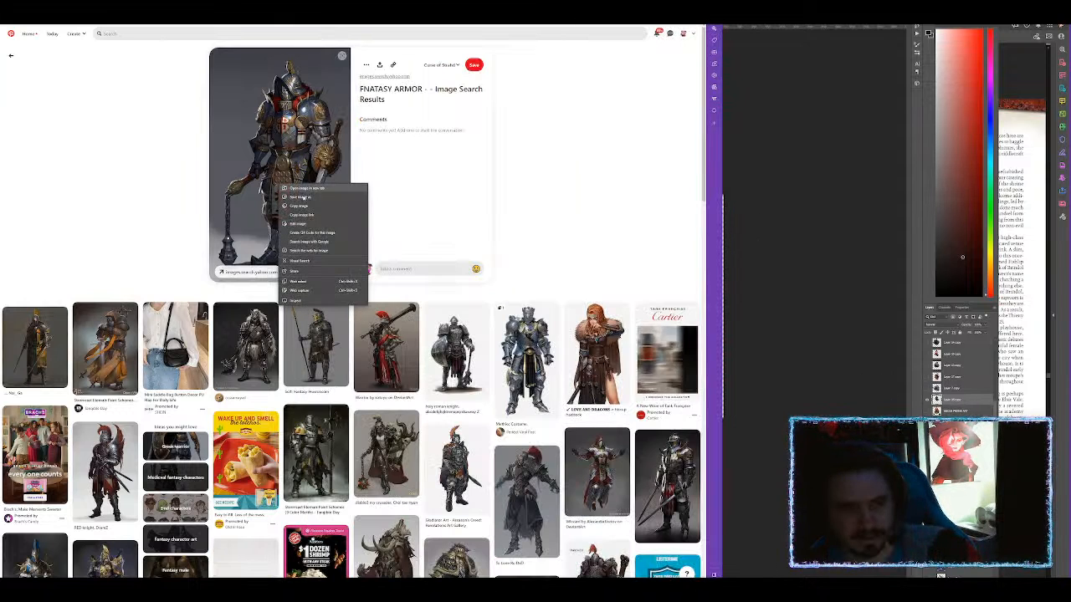
click(301, 206)
click(749, 267)
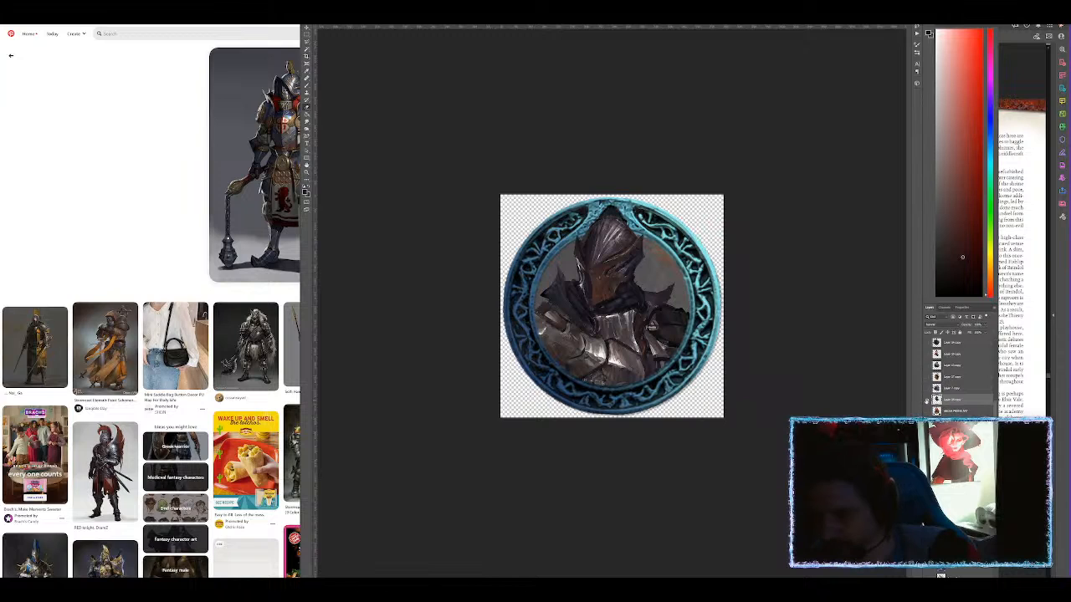
Remove the dark knight from view, paste the copied knight and scale its helmet and shoulders to fit inside the teal ring.
key(Delete)
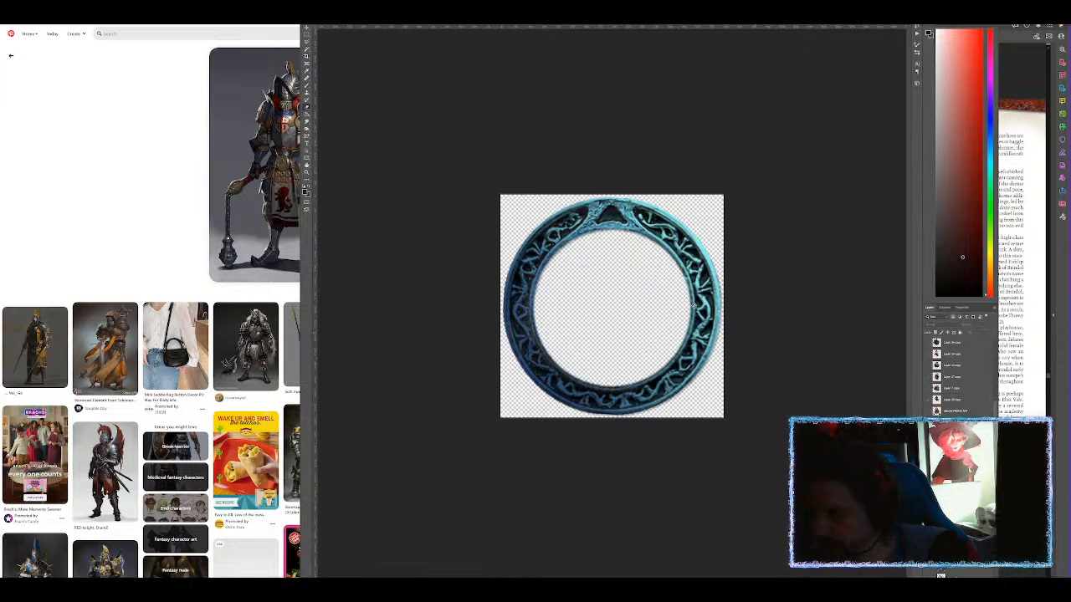
key(ctrl+v)
key(ctrl+t)
drag(611, 335, 565, 423)
drag(637, 436, 723, 382)
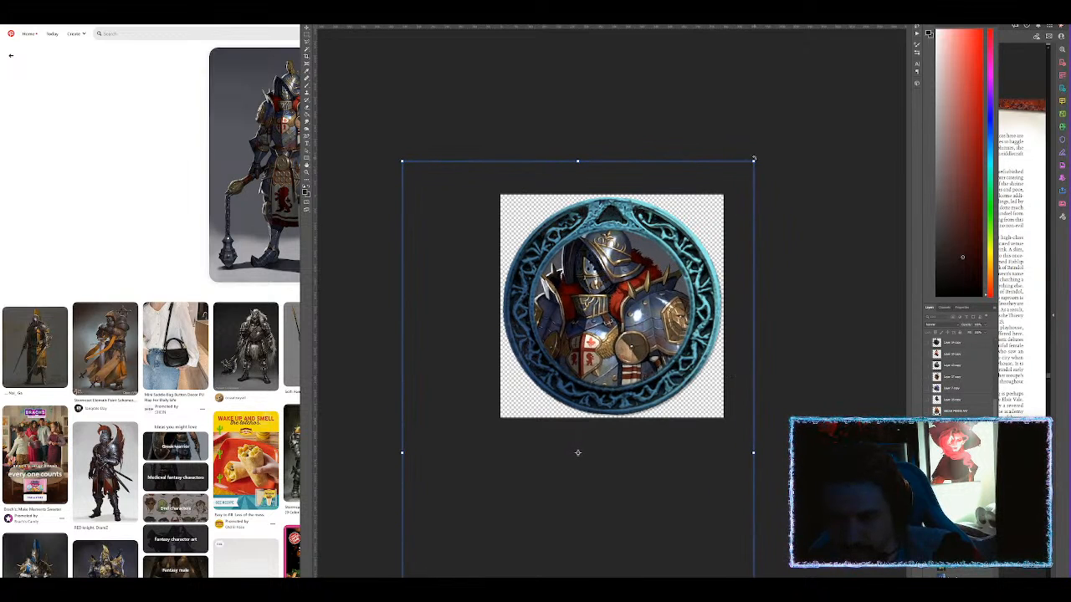
mouse_move(751, 162)
mouse_down()
mouse_move(719, 205)
mouse_move(751, 204)
mouse_move(727, 206)
mouse_up()
key(b)
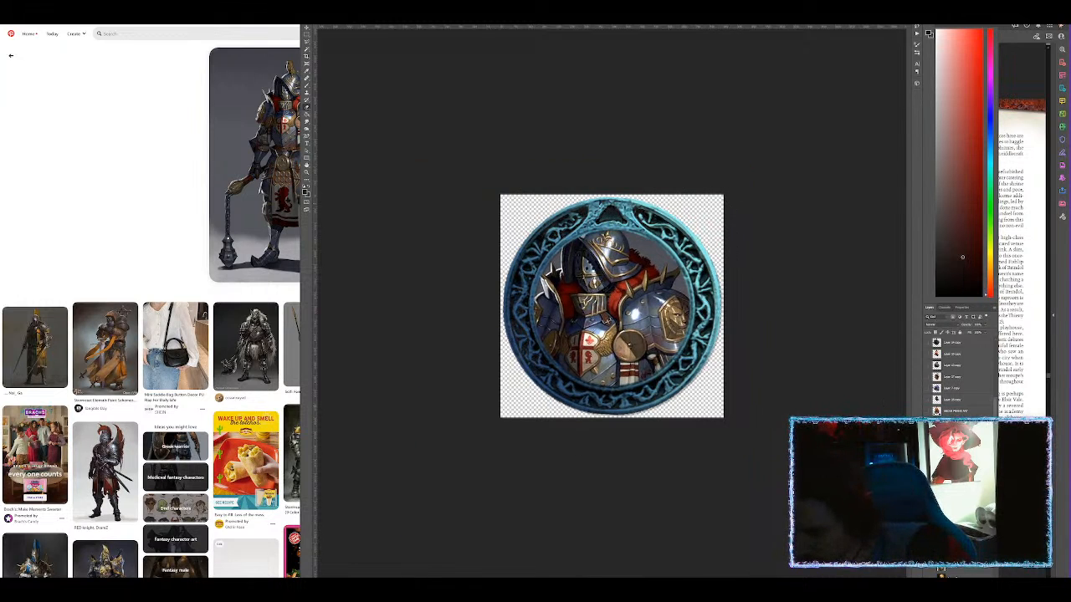
Duplicate the new knight above the ring, delete the copy's background and erase its arms and torso overlapping the lower ring.
click(928, 388)
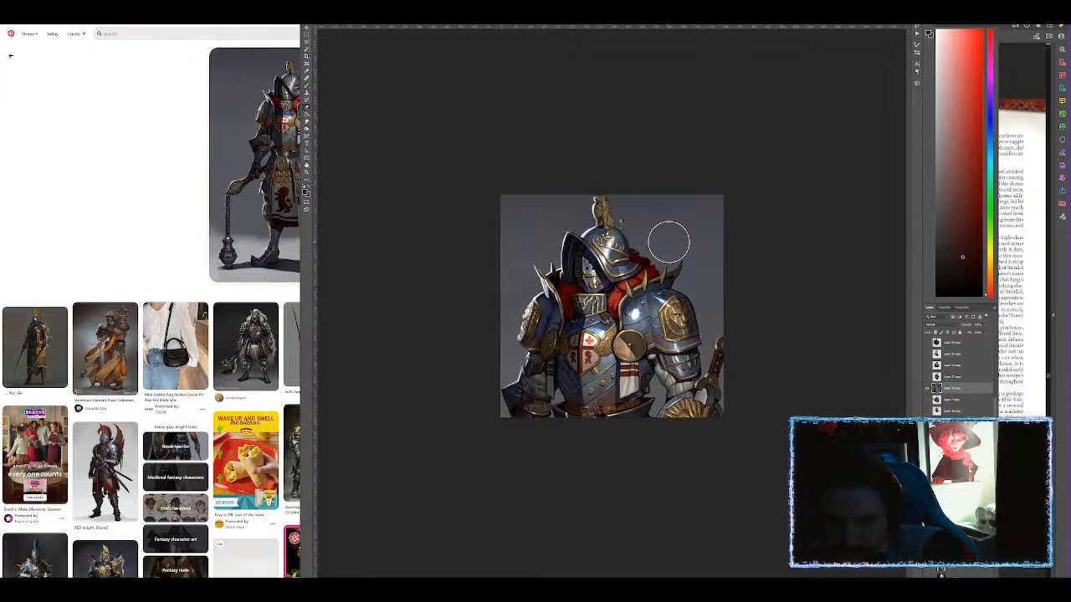
key(ctrl+a)
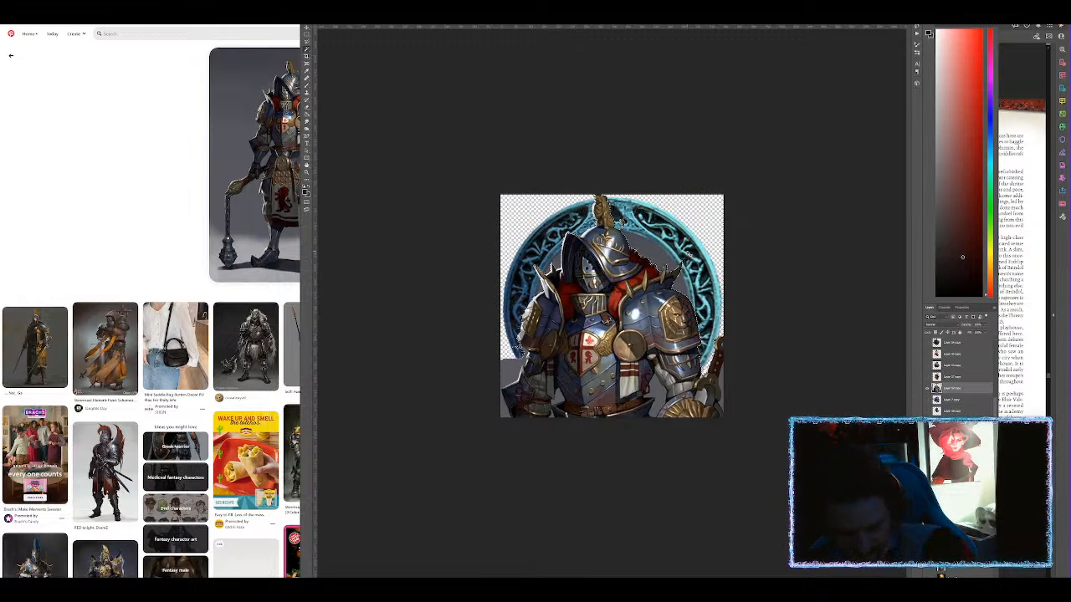
mouse_move(744, 339)
mouse_down()
mouse_move(728, 366)
mouse_move(679, 373)
mouse_move(702, 368)
mouse_move(661, 393)
mouse_move(638, 425)
mouse_move(650, 400)
mouse_move(552, 391)
mouse_move(490, 359)
mouse_move(576, 426)
mouse_move(537, 375)
mouse_move(514, 297)
mouse_up()
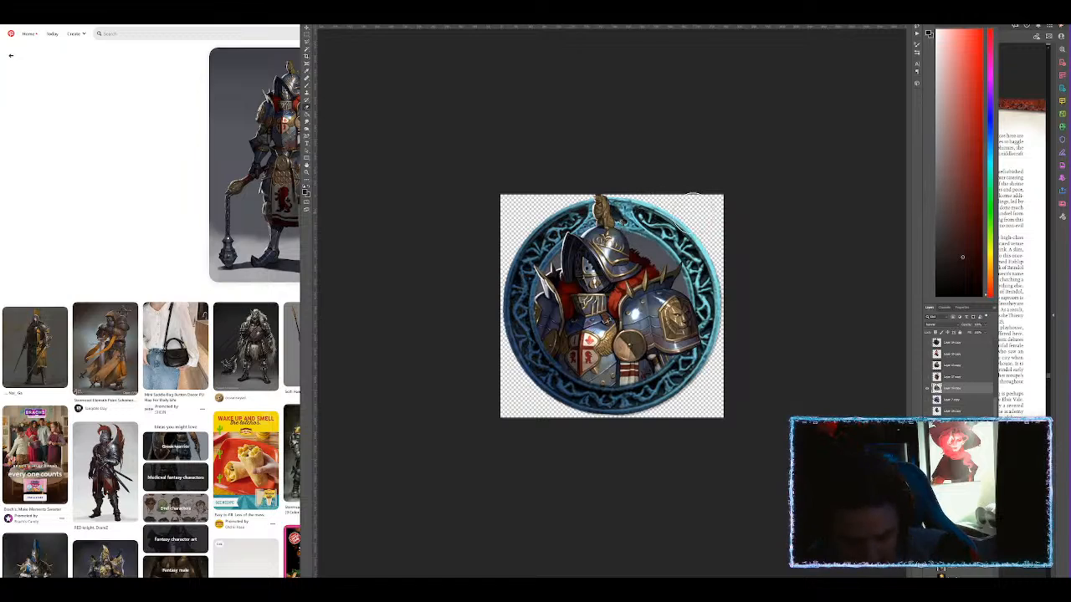
key(ctrl+plus)
key(ctrl+plus)
key(ctrl+plus)
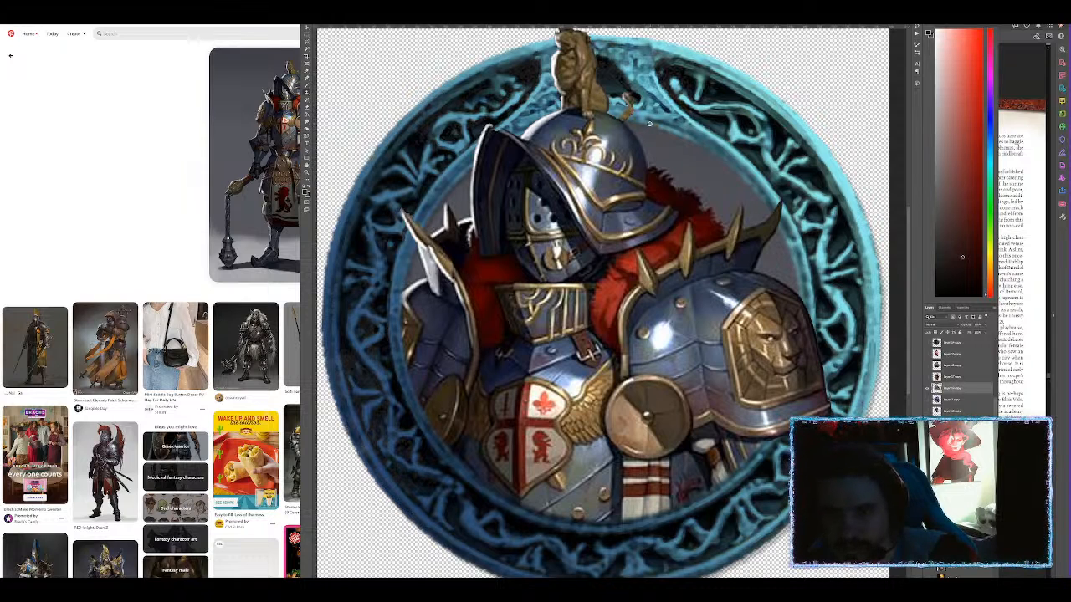
key(ctrl+0)
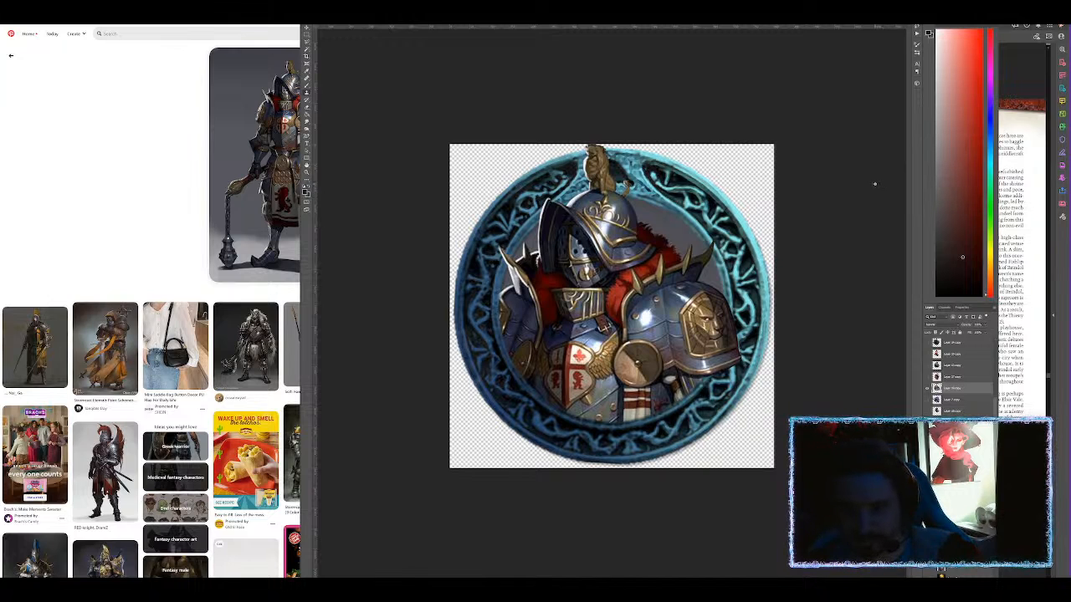
key(ctrl+minus)
Export the lion-armored knight token for the web under a new file name.
key(ctrl+alt+shift+s)
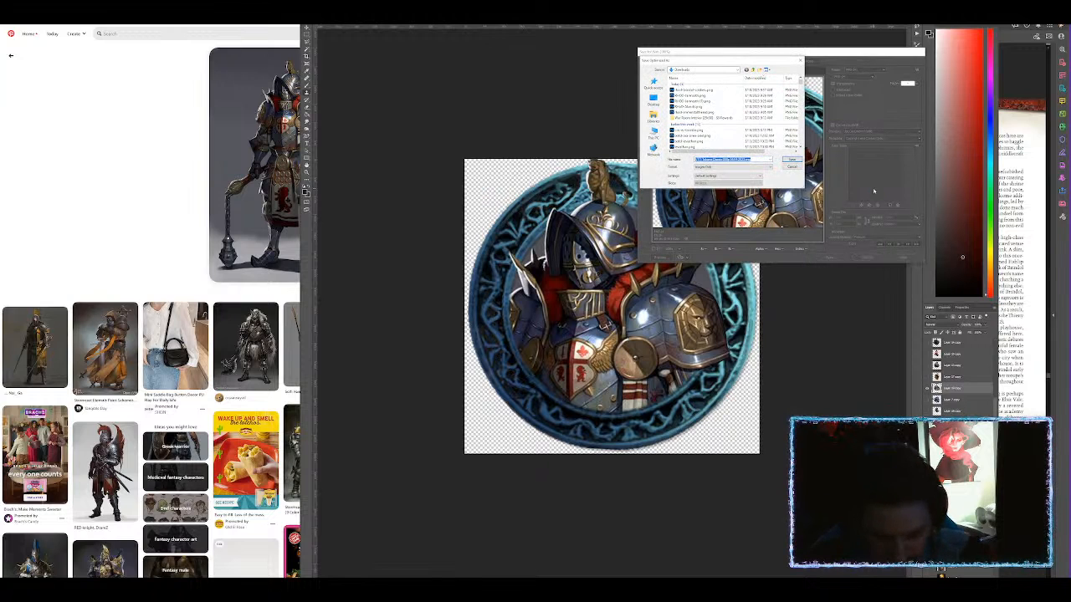
text(rhod)
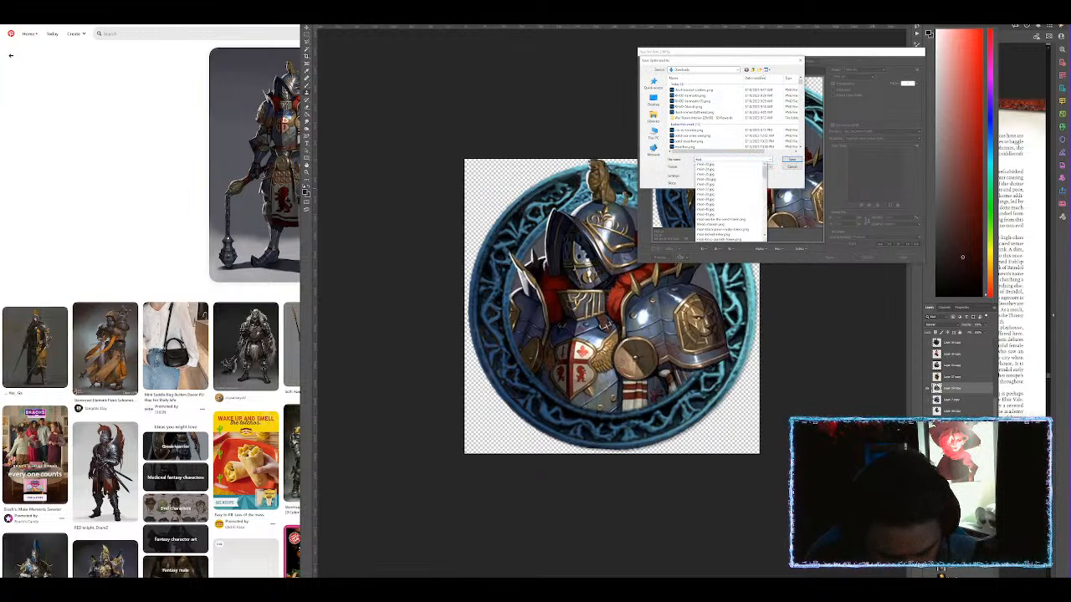
key(Escape)
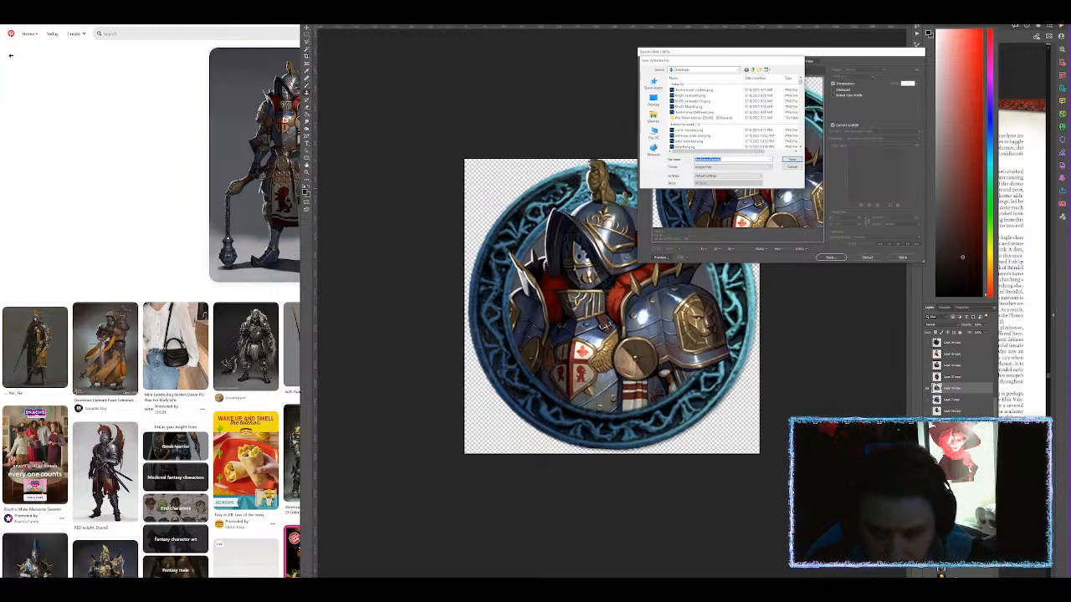
key(Return)
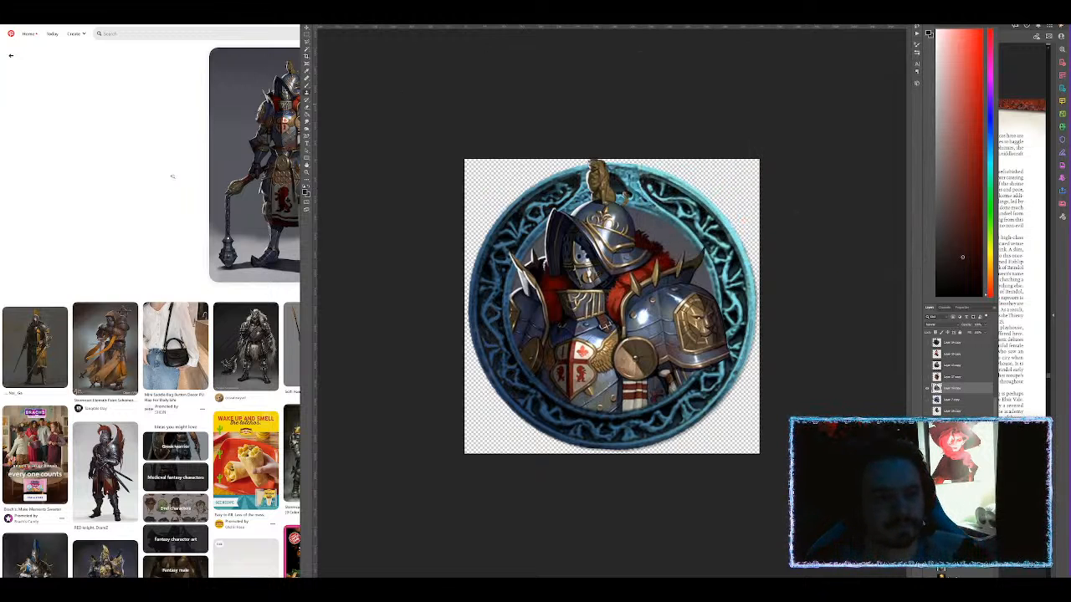
Close the Pinterest reference tabs, return to Foundry and open the campaign's Tokens folder in the image browser.
click(169, 175)
key(ctrl+w)
key(ctrl+w)
key(ctrl+w)
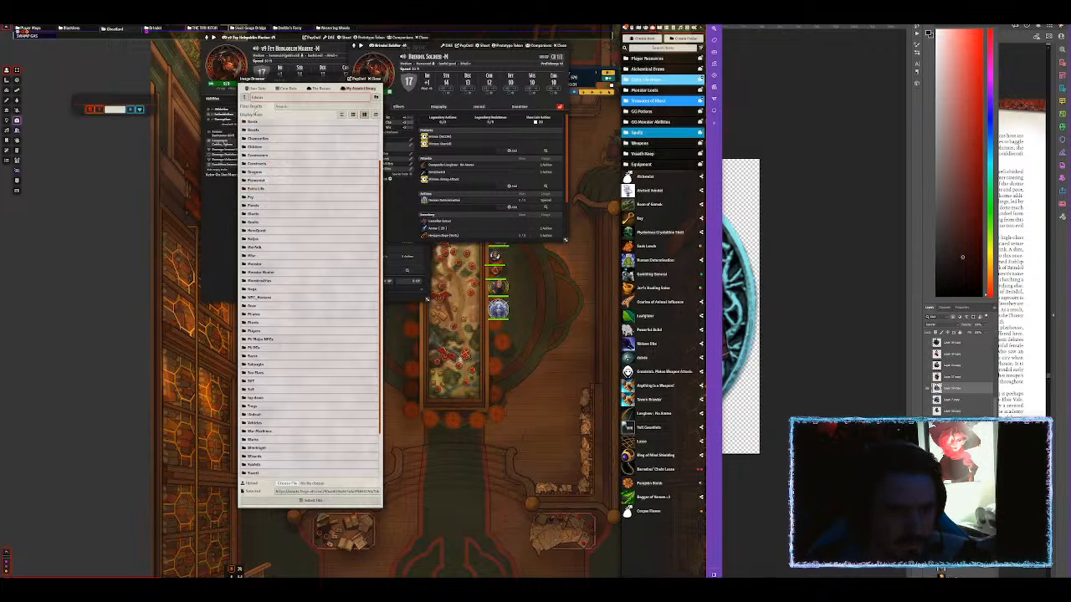
click(244, 97)
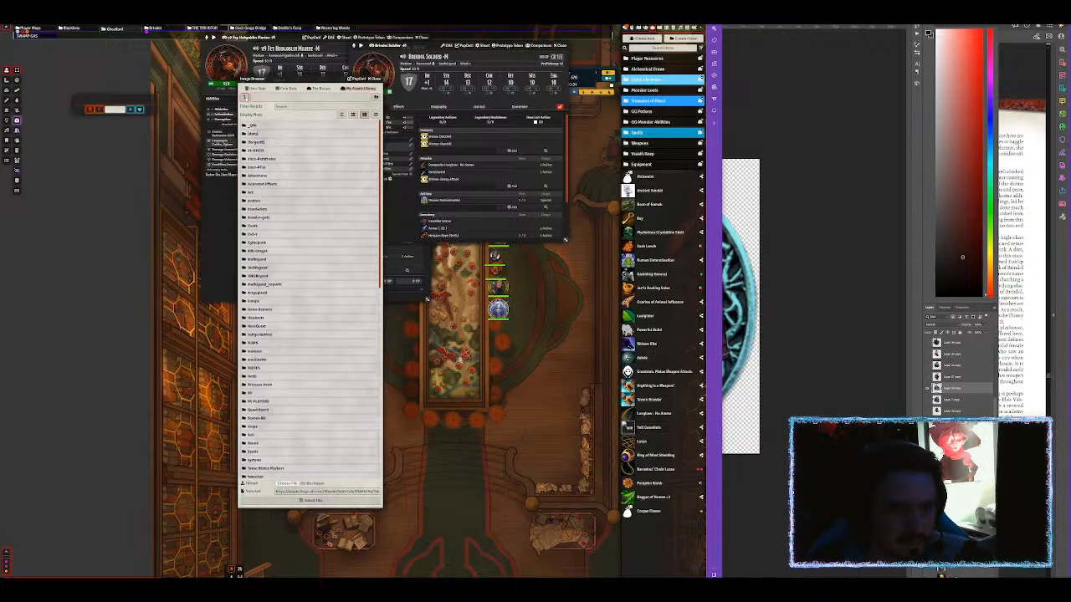
click(256, 151)
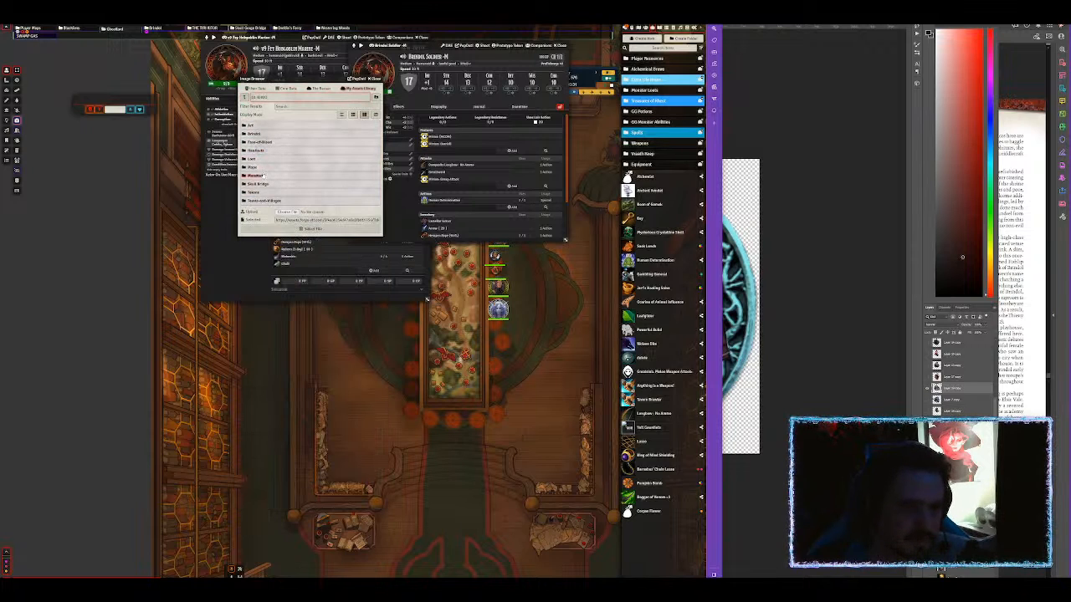
click(255, 193)
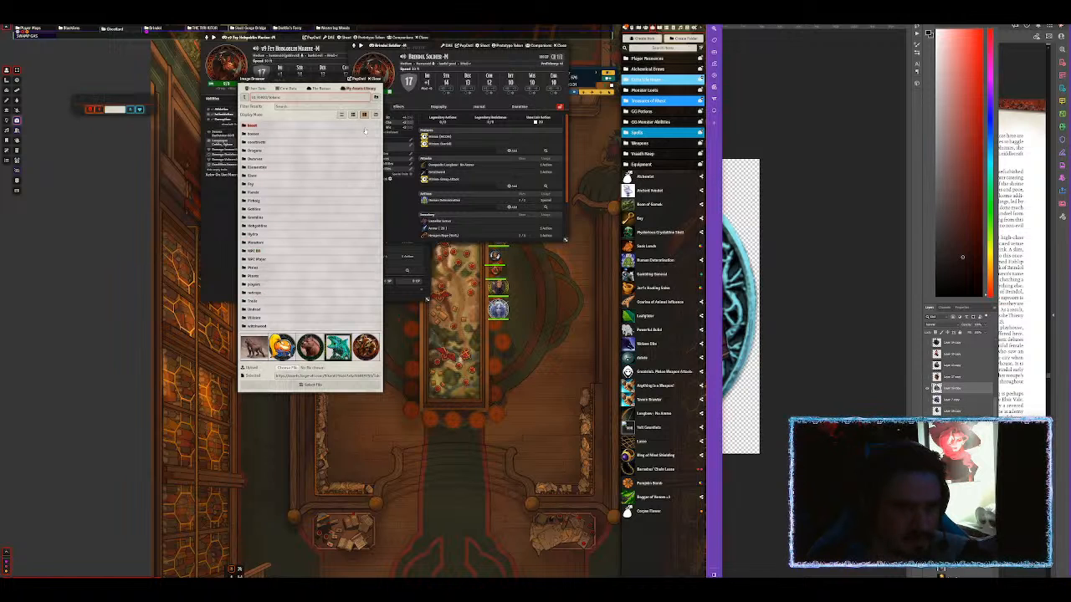
Create a subfolder named Brindol inside the Tokens folder and open it.
click(375, 97)
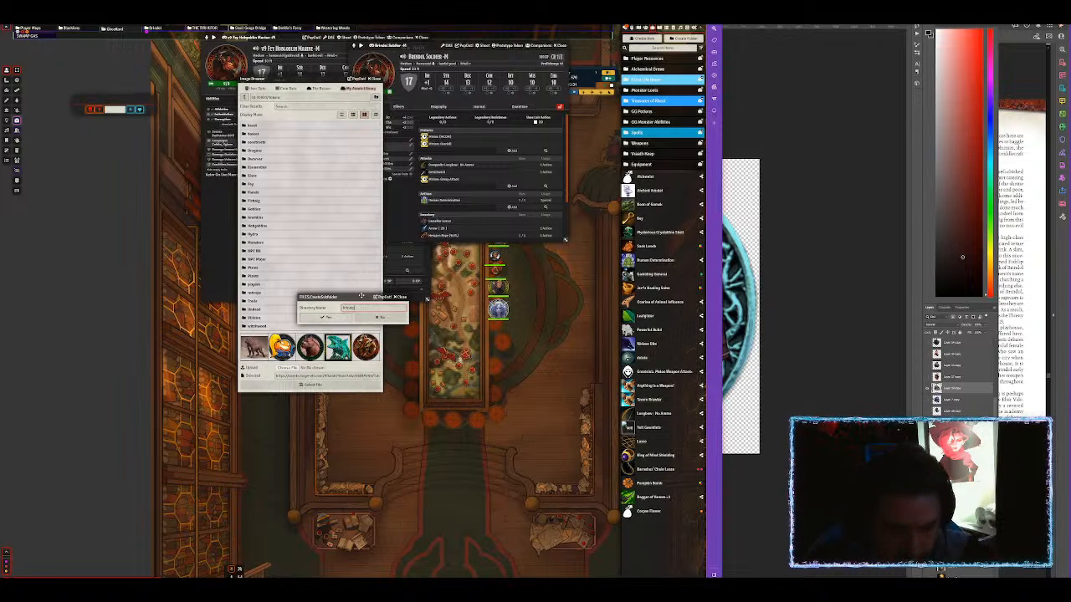
key(Return)
click(256, 142)
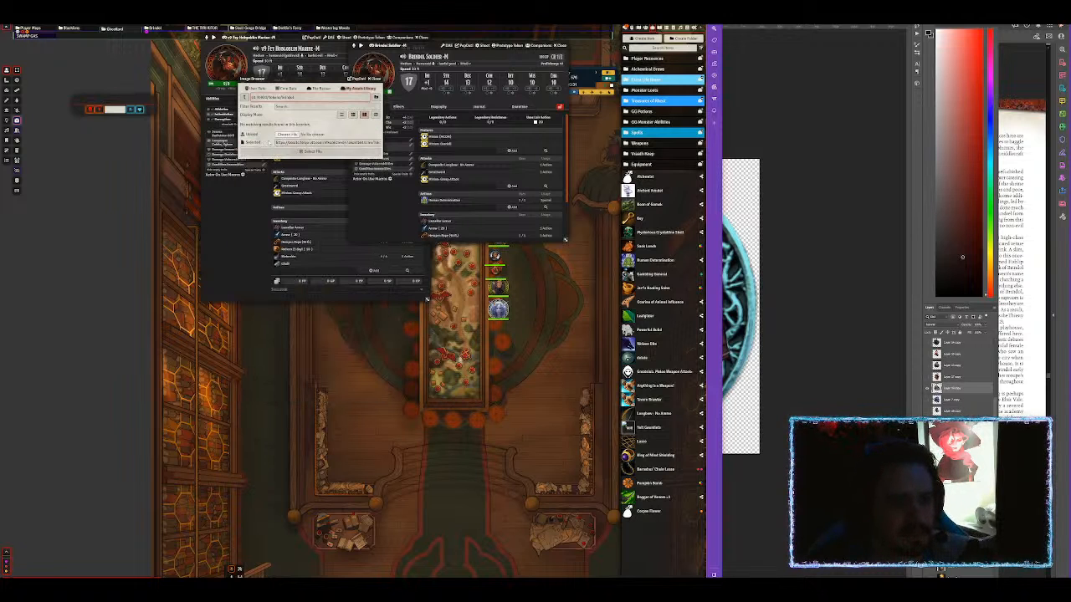
Upload the exported knight token image to the Brindol folder and choose it as the Brindol Soldier's portrait.
click(290, 134)
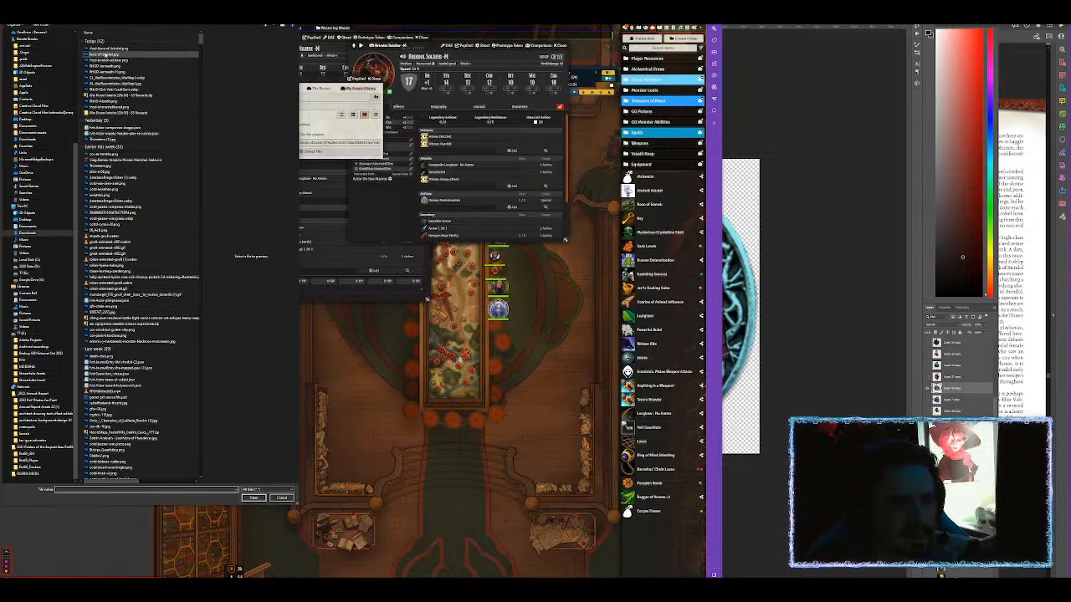
double_click(120, 62)
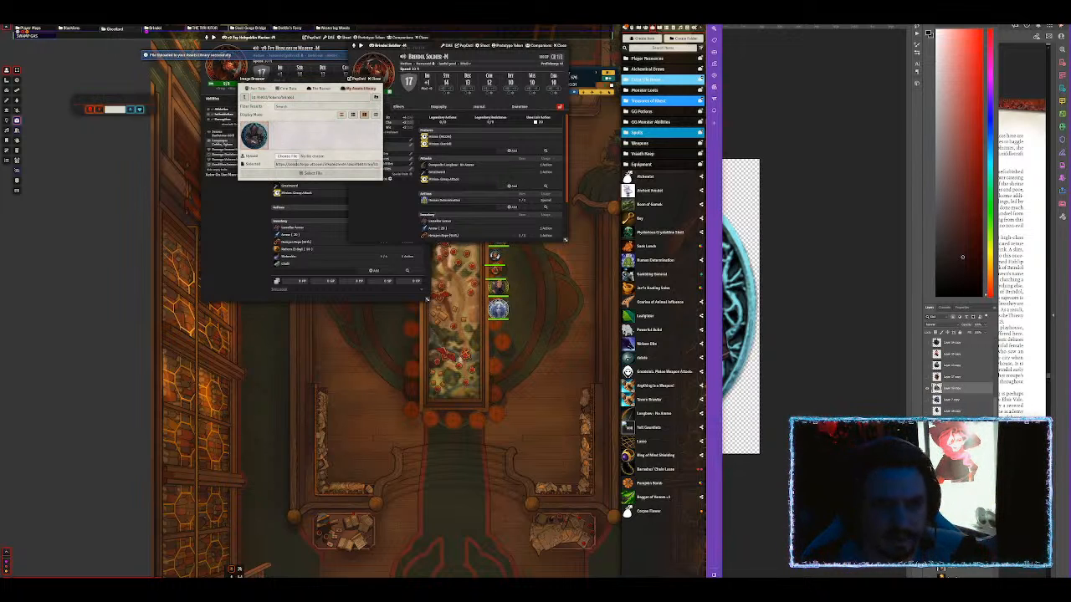
click(311, 172)
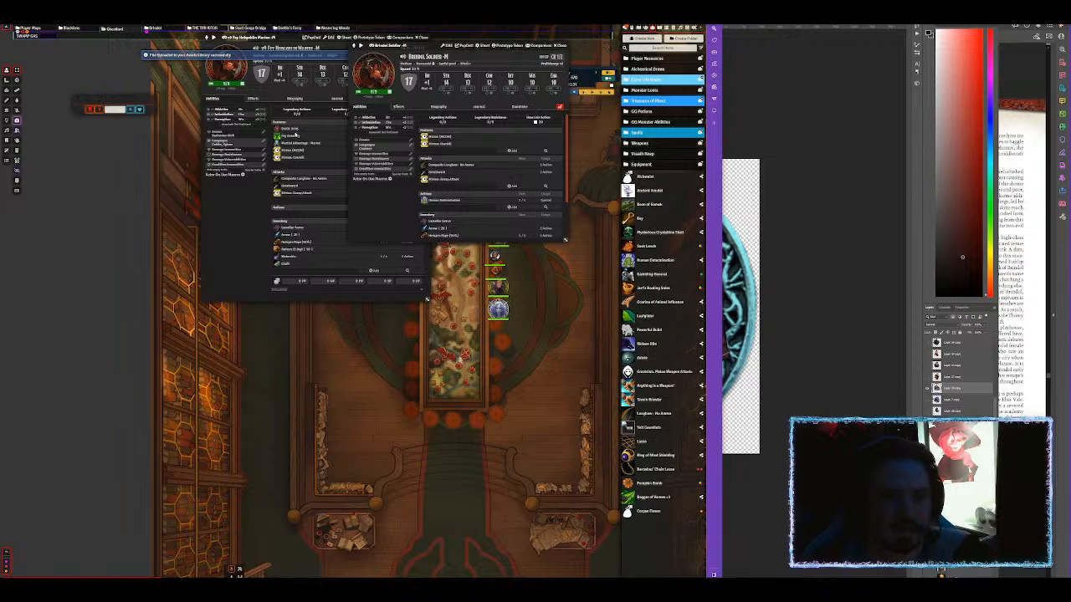
drag(468, 45, 468, 138)
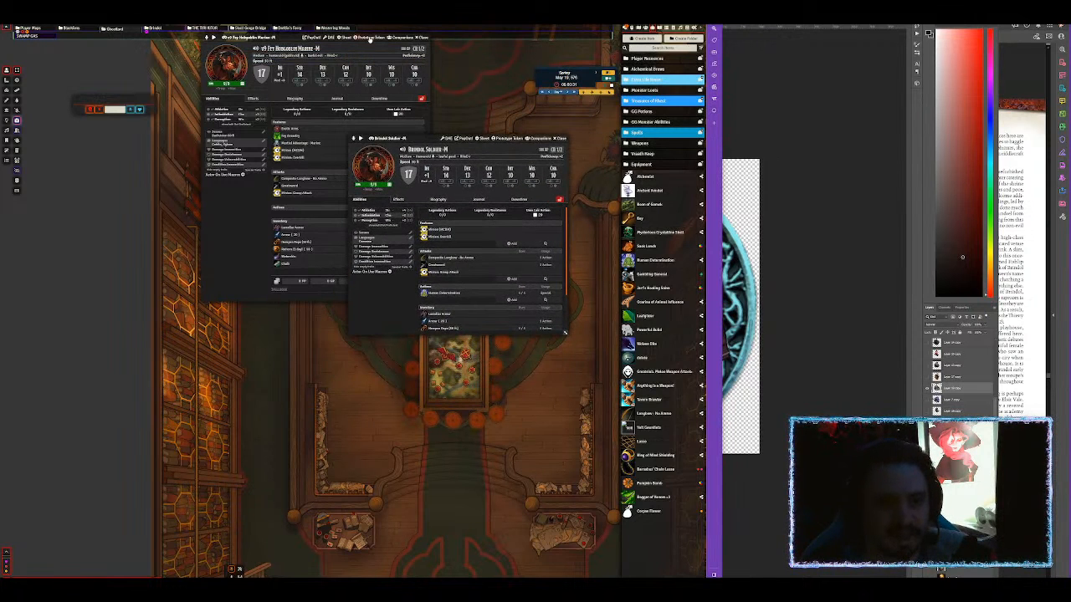
click(388, 174)
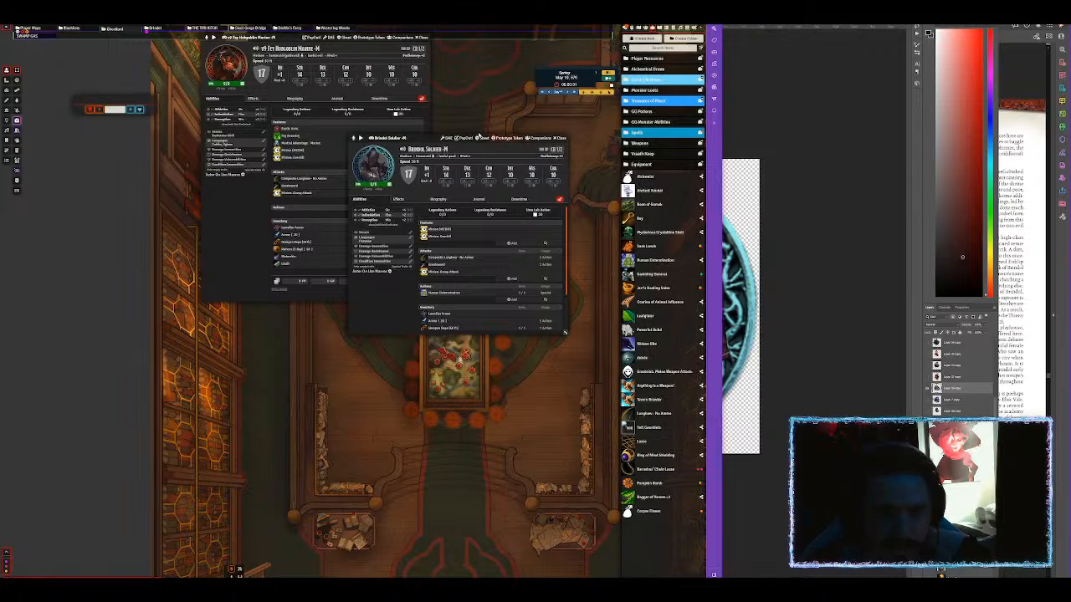
Open the Brindol Soldier's prototype token appearance settings and go to the end of the image path.
click(506, 138)
click(226, 151)
click(255, 161)
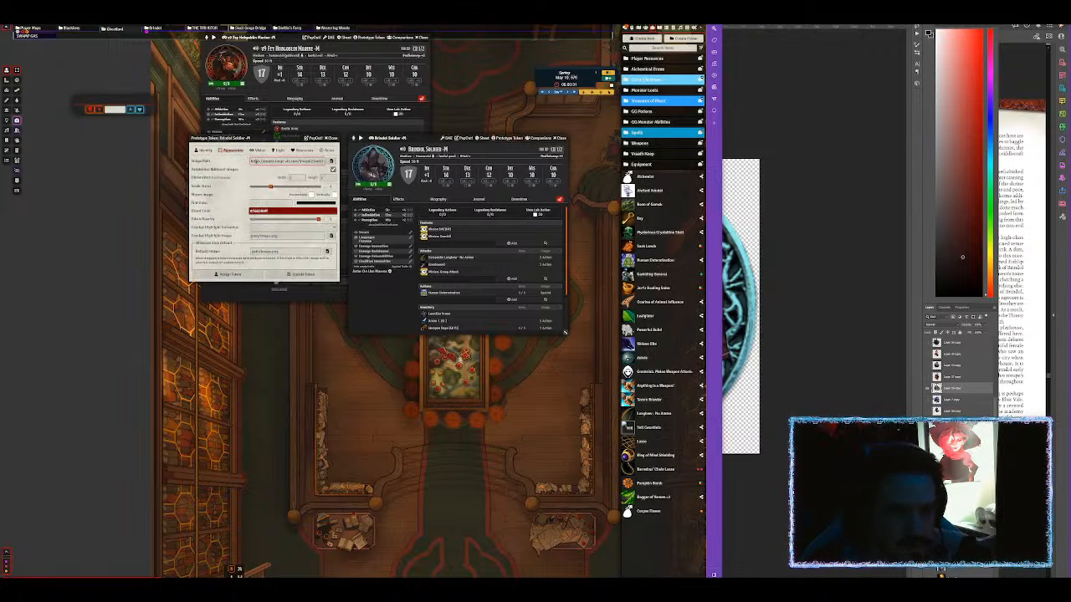
key(End)
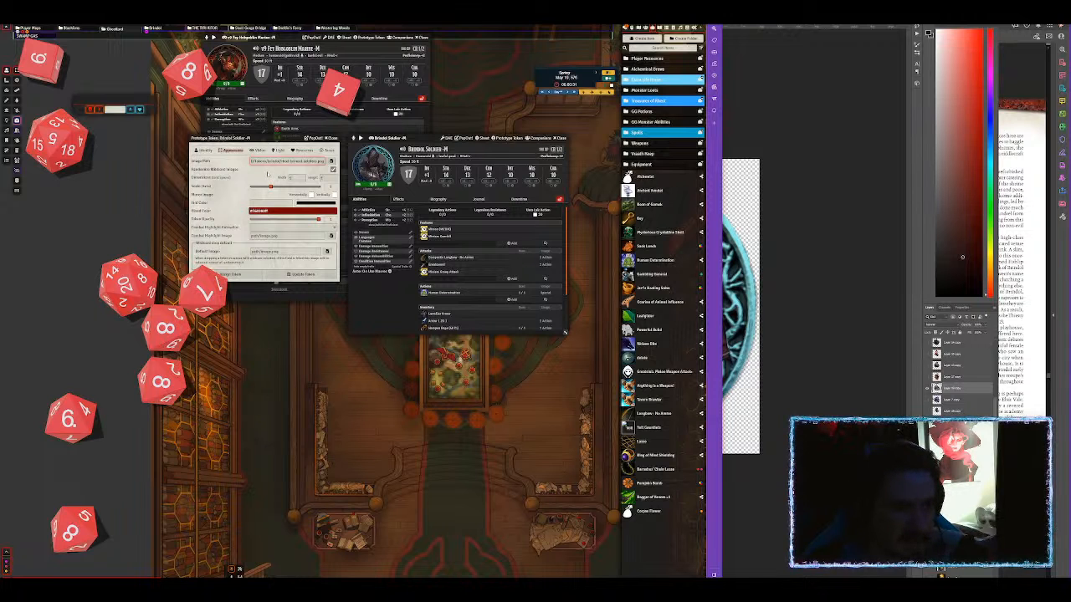
click(260, 179)
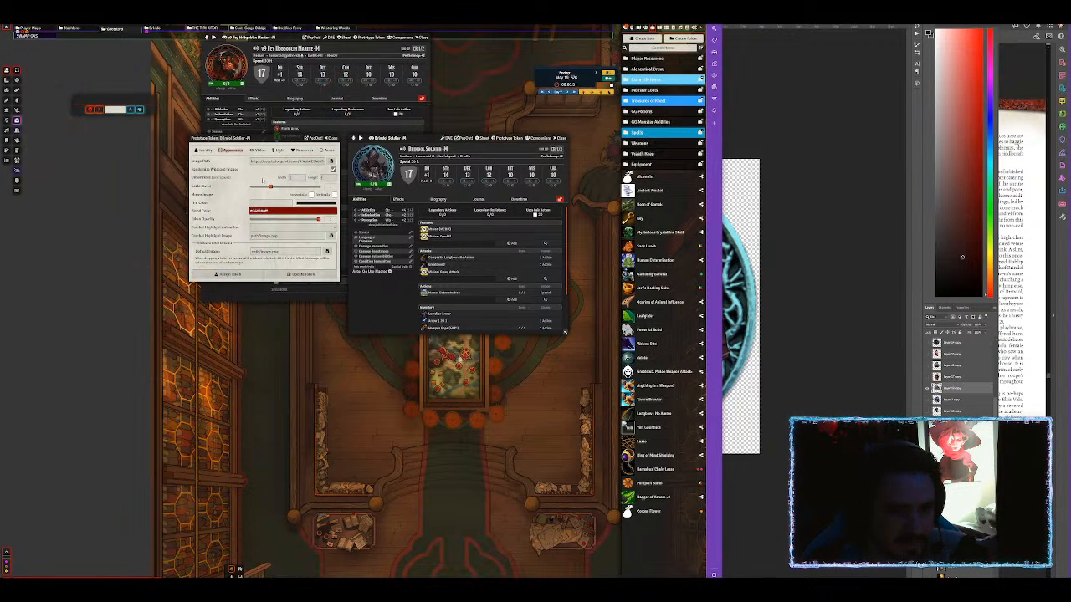
Set the prototype token's name to Brindol Soldier and check its spelling.
click(202, 150)
click(235, 160)
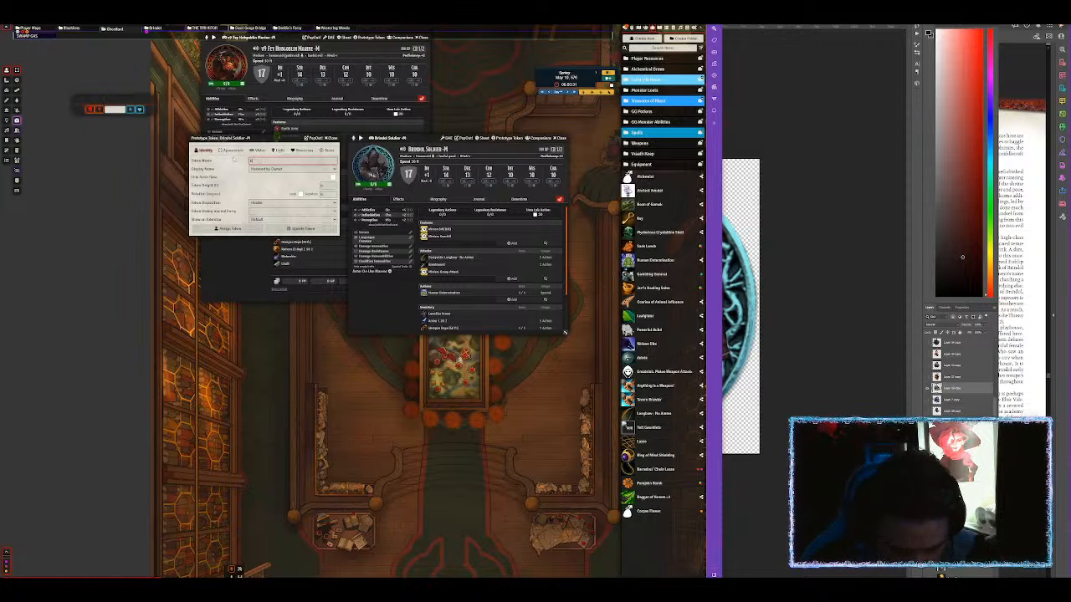
text(Brindol Soldier)
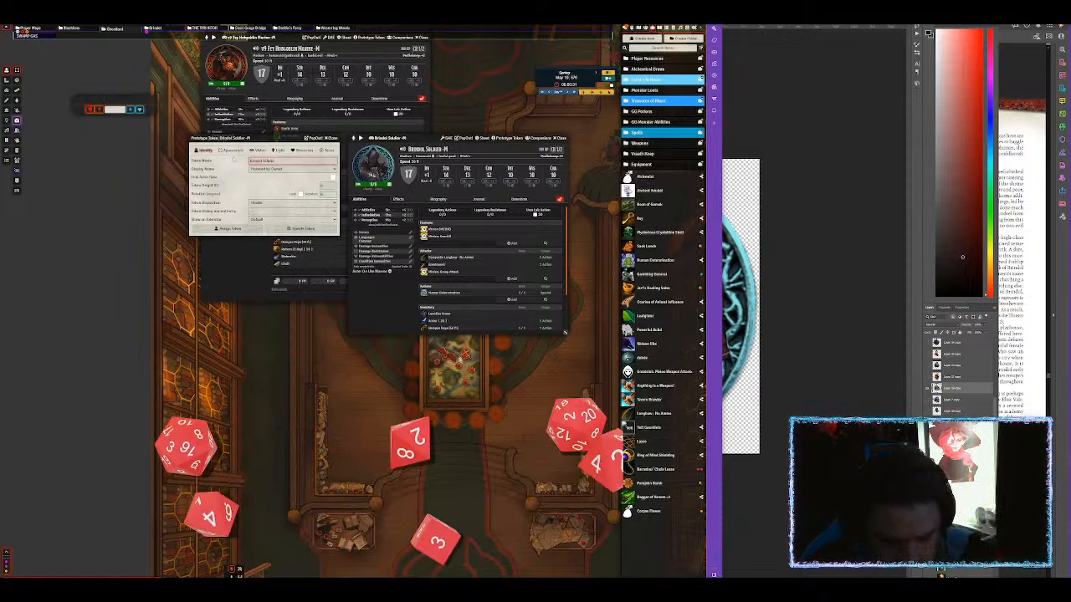
right_click(265, 162)
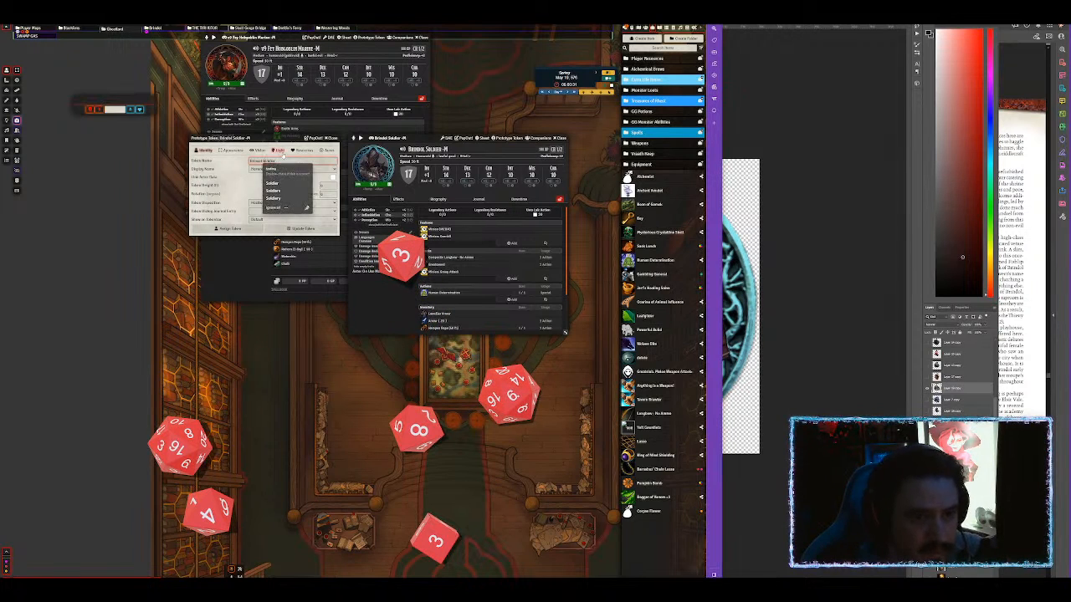
click(283, 155)
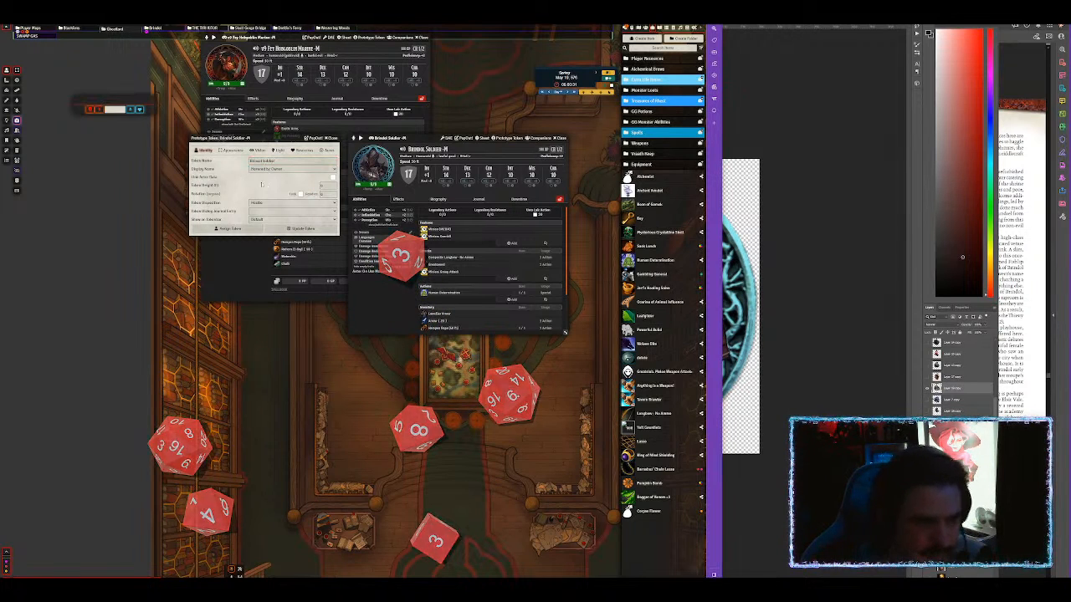
Set the token disposition to Friendly and update the Brindol Soldier's prototype token.
click(260, 202)
click(257, 209)
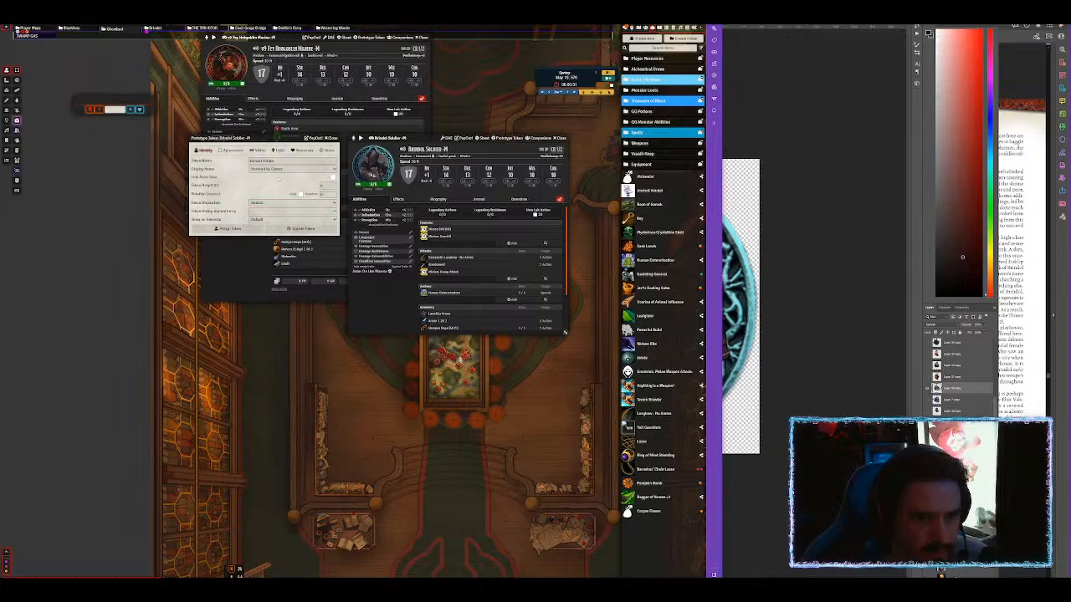
click(261, 202)
click(259, 207)
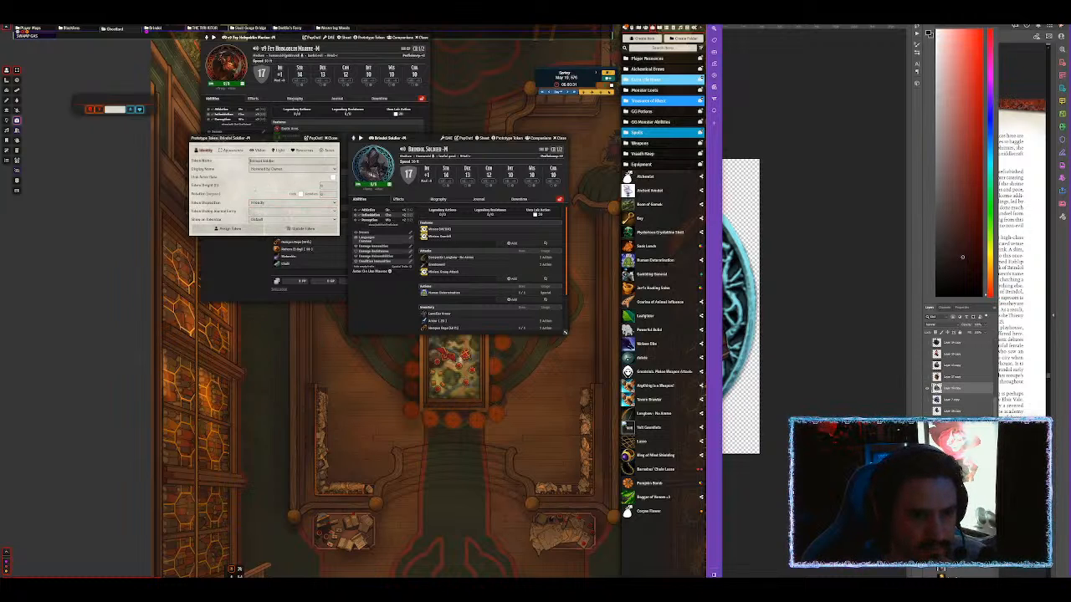
click(233, 150)
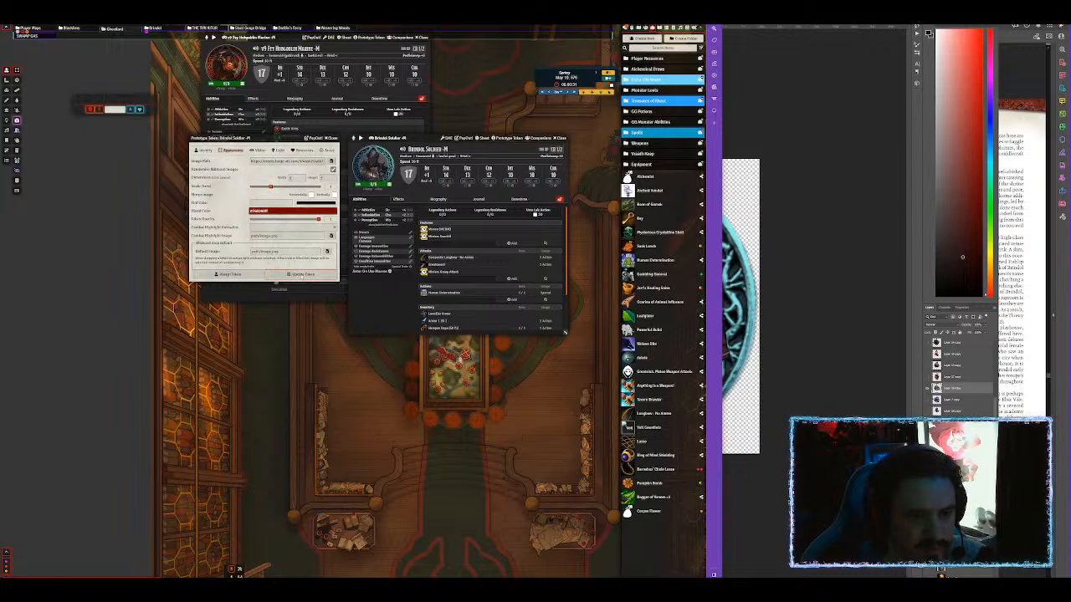
click(301, 274)
Enlarge the Brindol Soldier's sheet to show its full inventory and delete the sword from its attacks.
drag(424, 135, 454, 95)
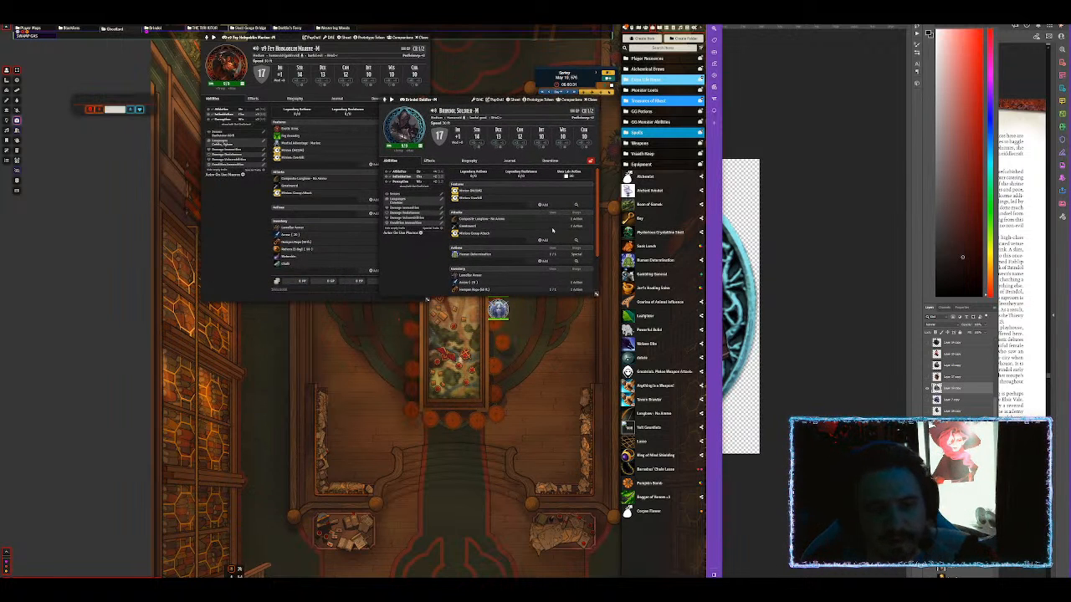
drag(594, 292, 608, 361)
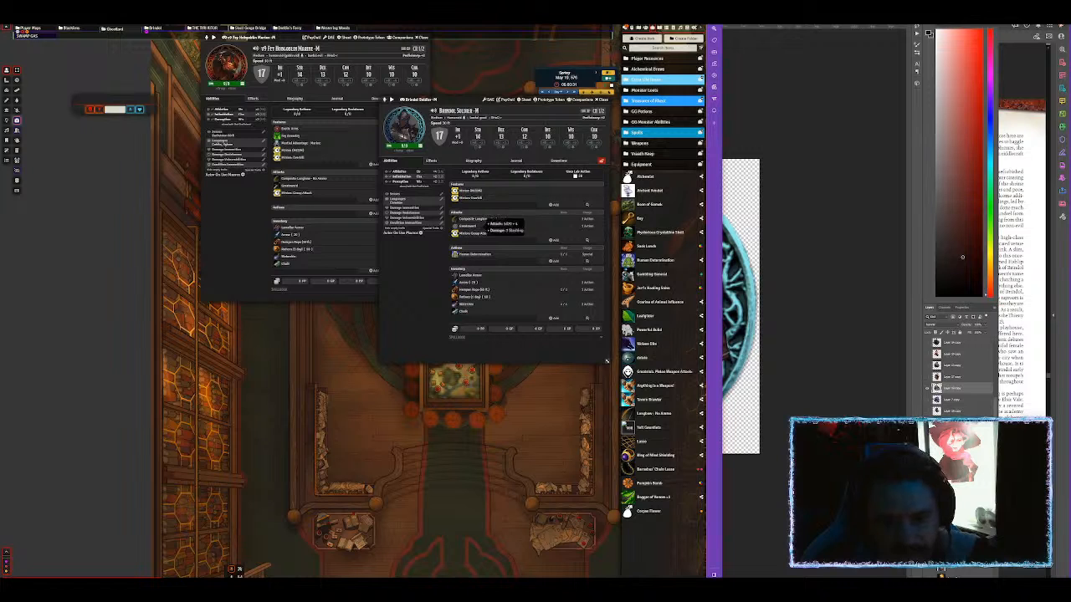
right_click(502, 227)
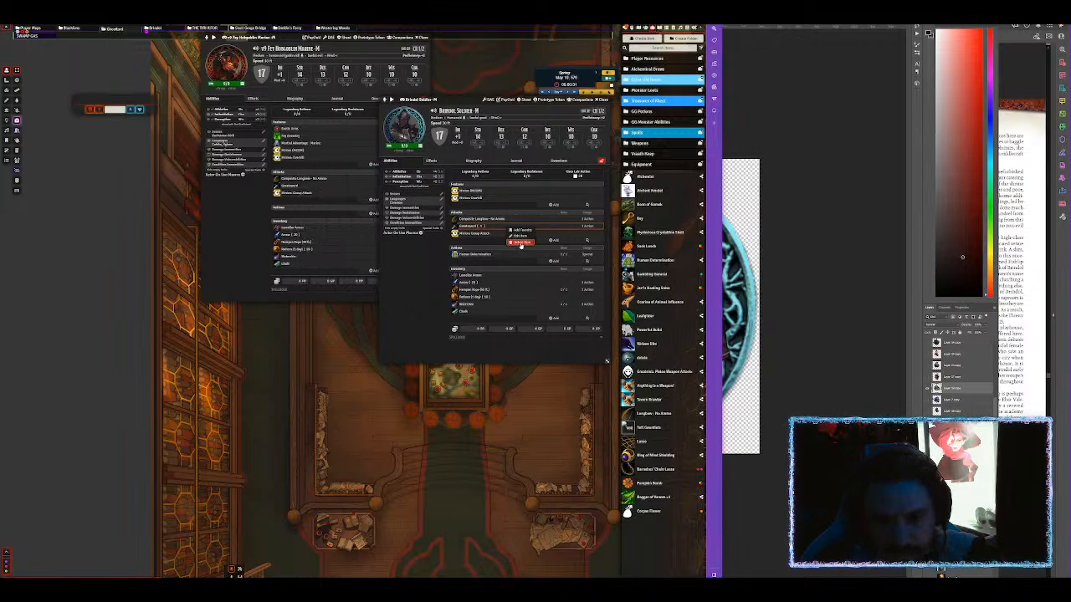
click(519, 241)
click(334, 317)
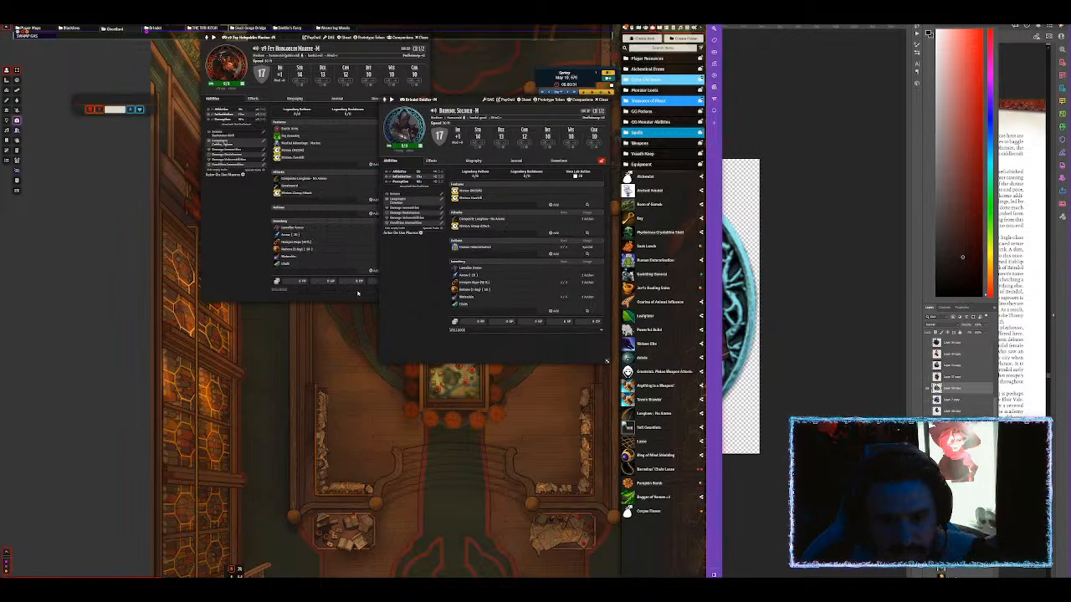
Reposition the soldier's sheet, show the chat log and add a Spear to the Brindol Soldier's attacks.
click(465, 132)
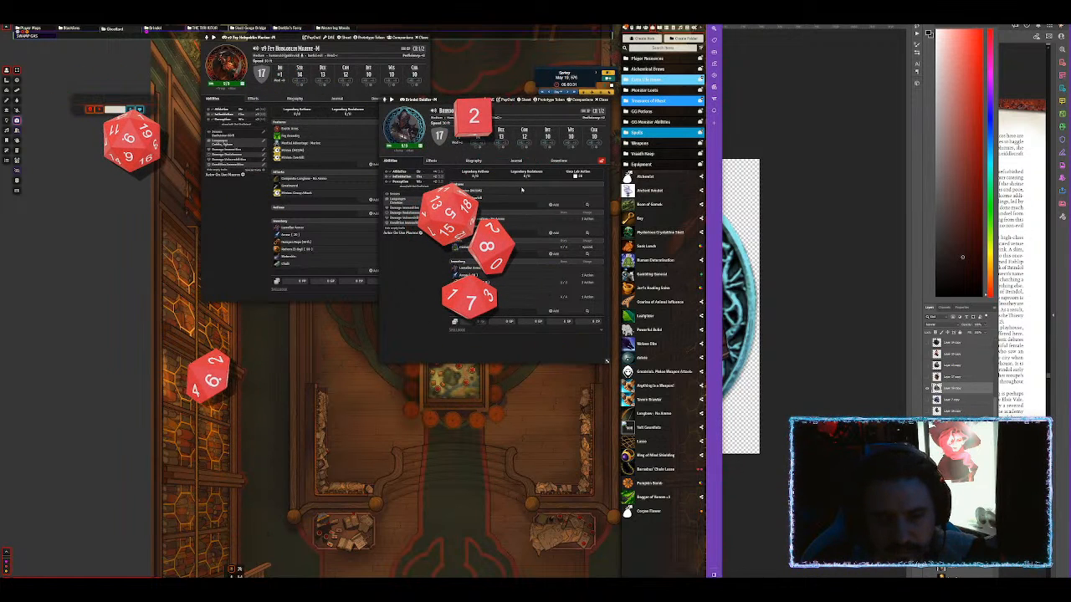
drag(437, 101, 411, 101)
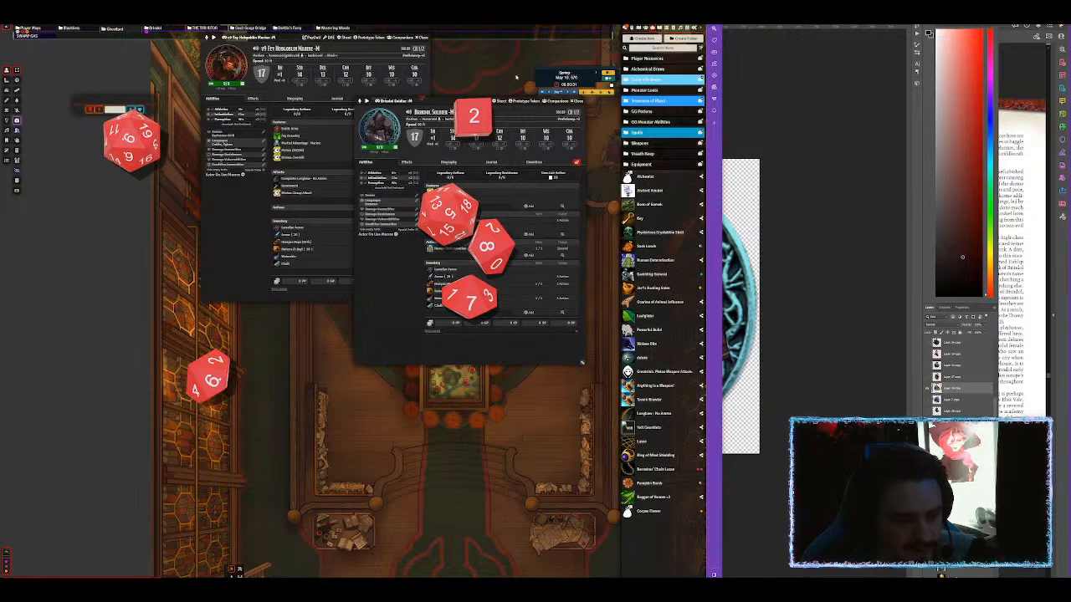
click(624, 29)
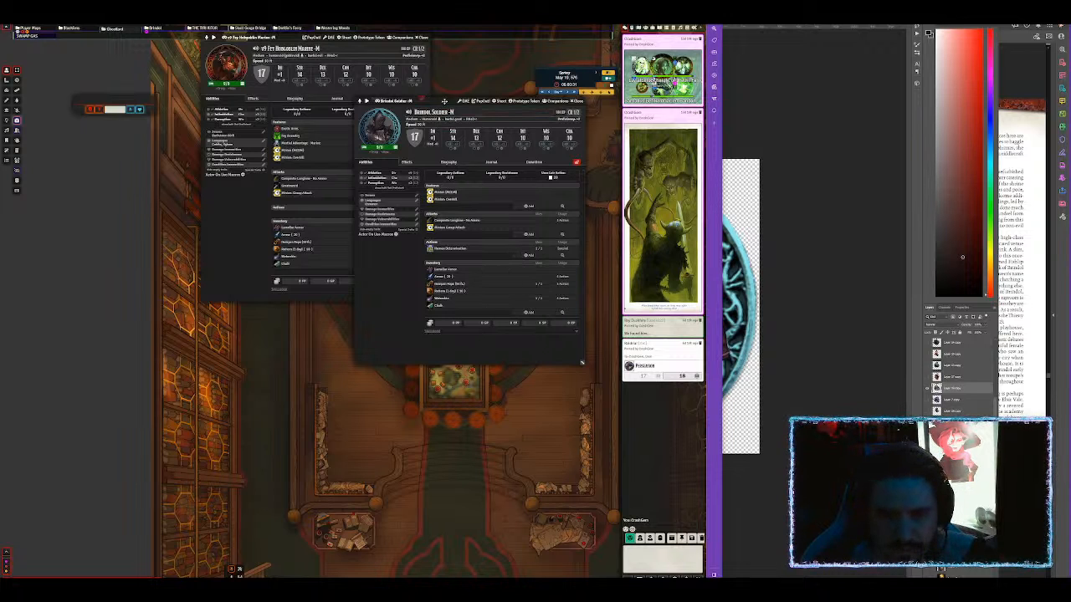
drag(469, 111, 426, 91)
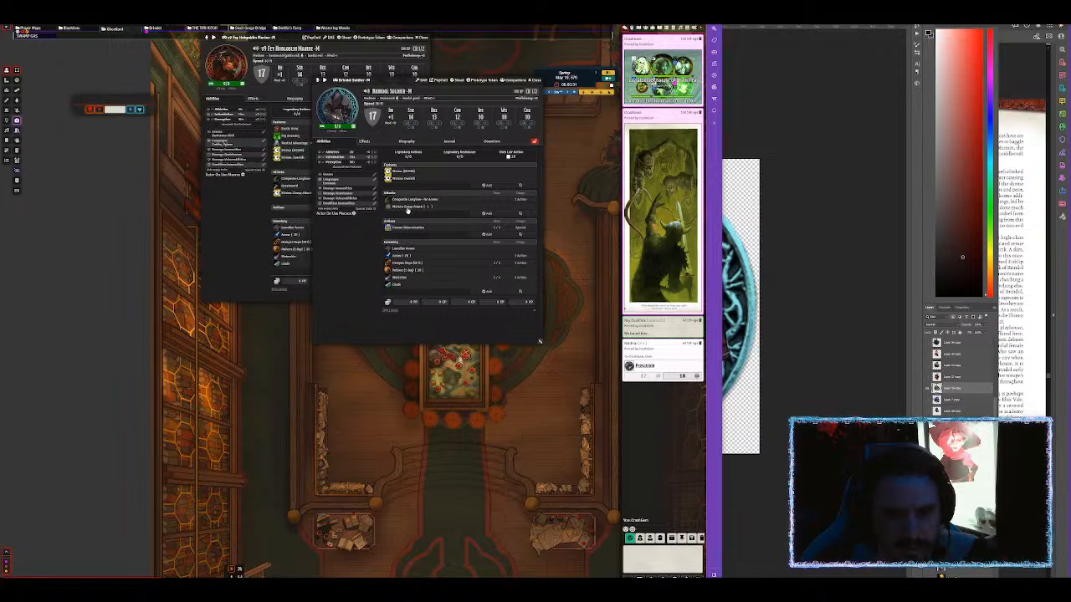
mouse_move(408, 211)
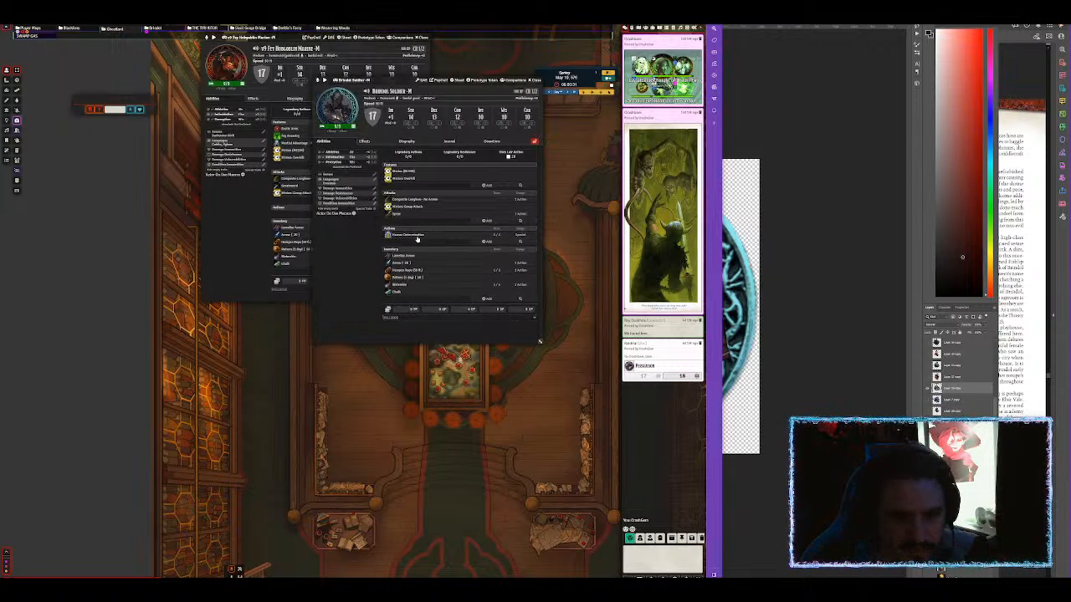
Delete the Composite Longbow from the Brindol Soldier's attacks.
right_click(456, 200)
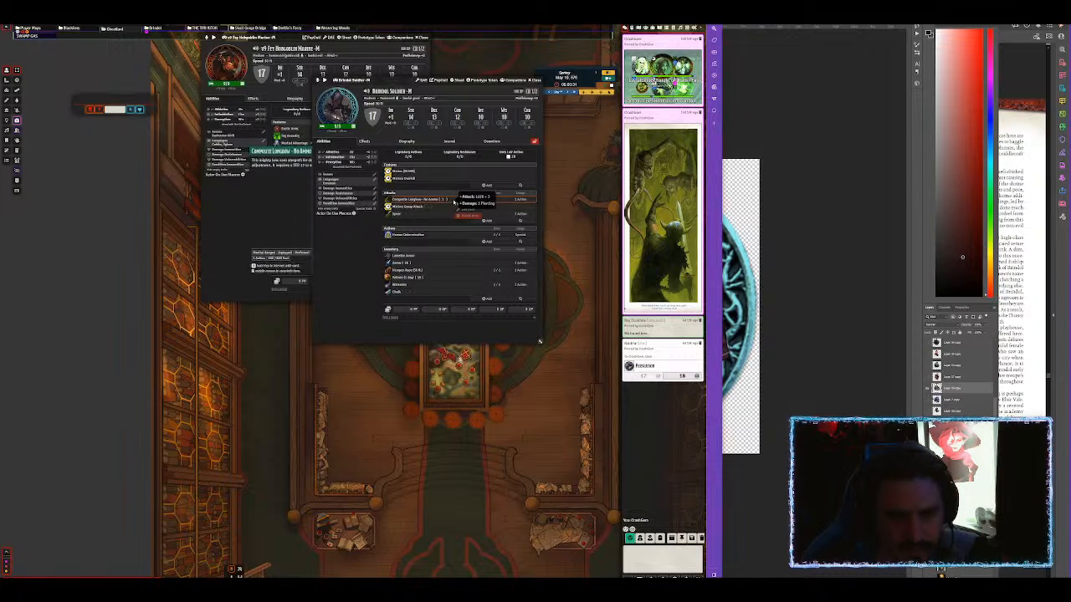
click(462, 216)
click(326, 316)
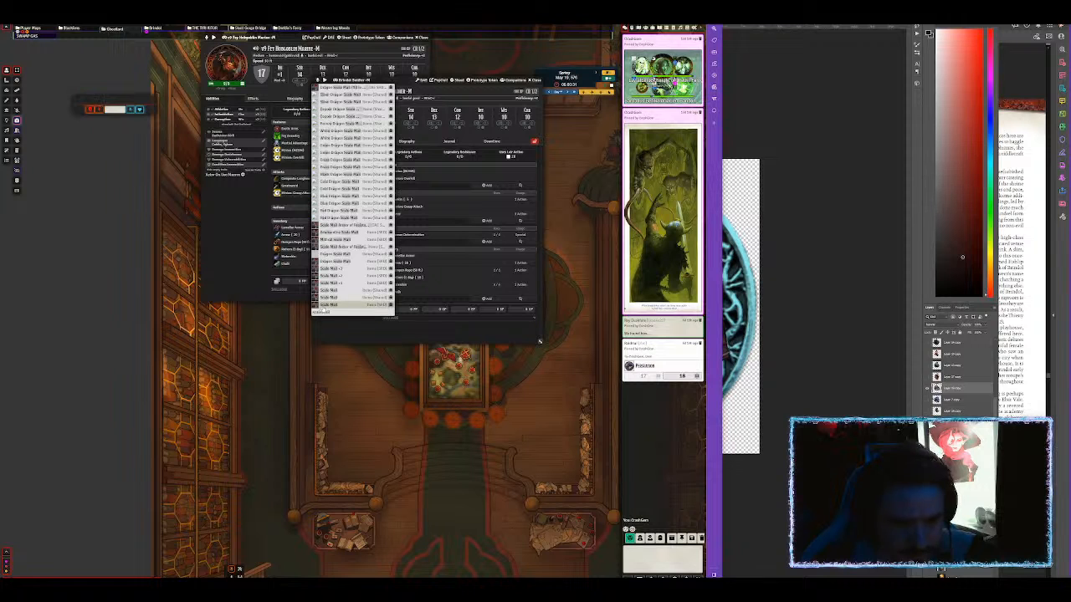
Add Scale Mail and a Shield from the item search to the Brindol Soldier's inventory.
drag(336, 291, 439, 283)
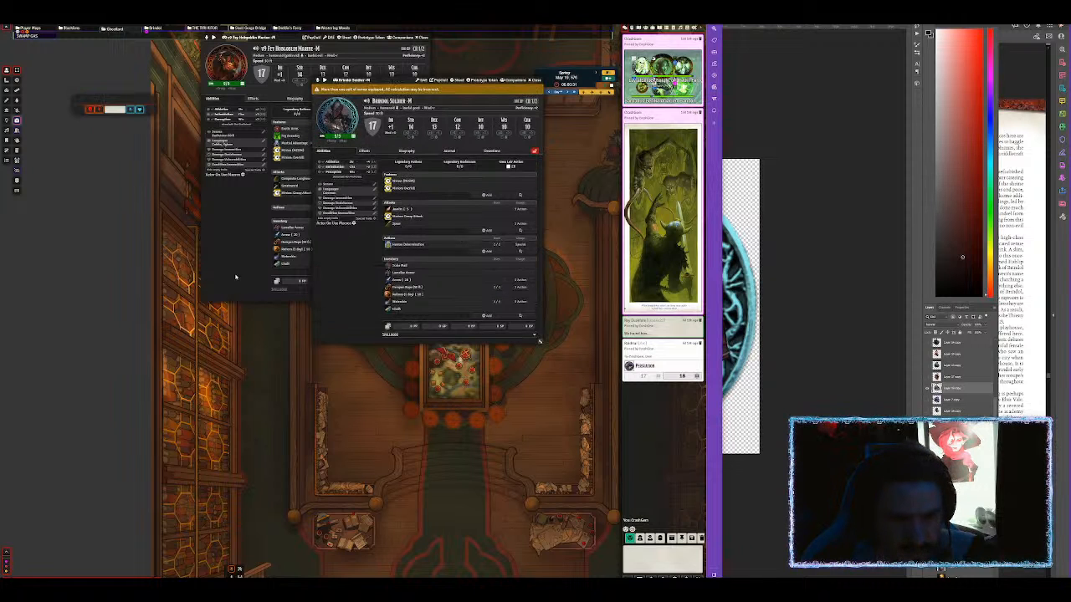
text(shield)
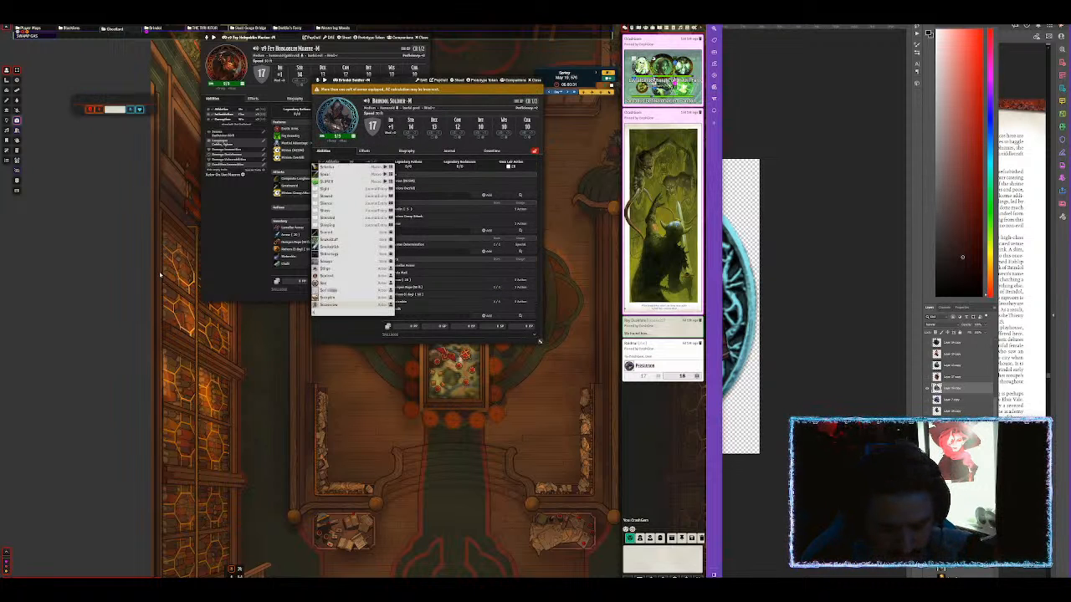
key(BackSpace)
key(BackSpace)
key(BackSpace)
key(BackSpace)
key(BackSpace)
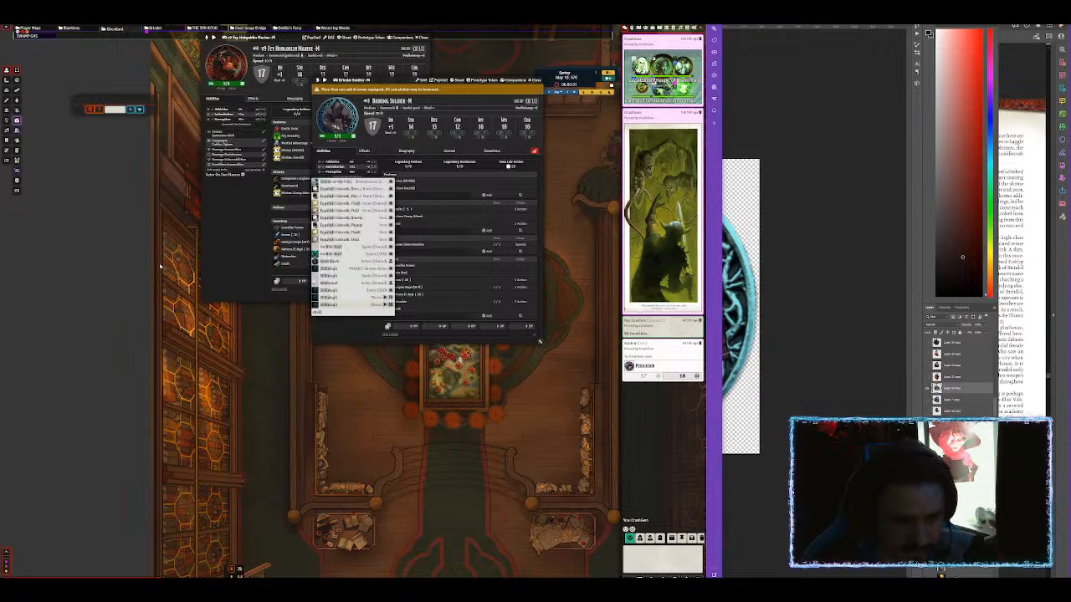
text(hield)
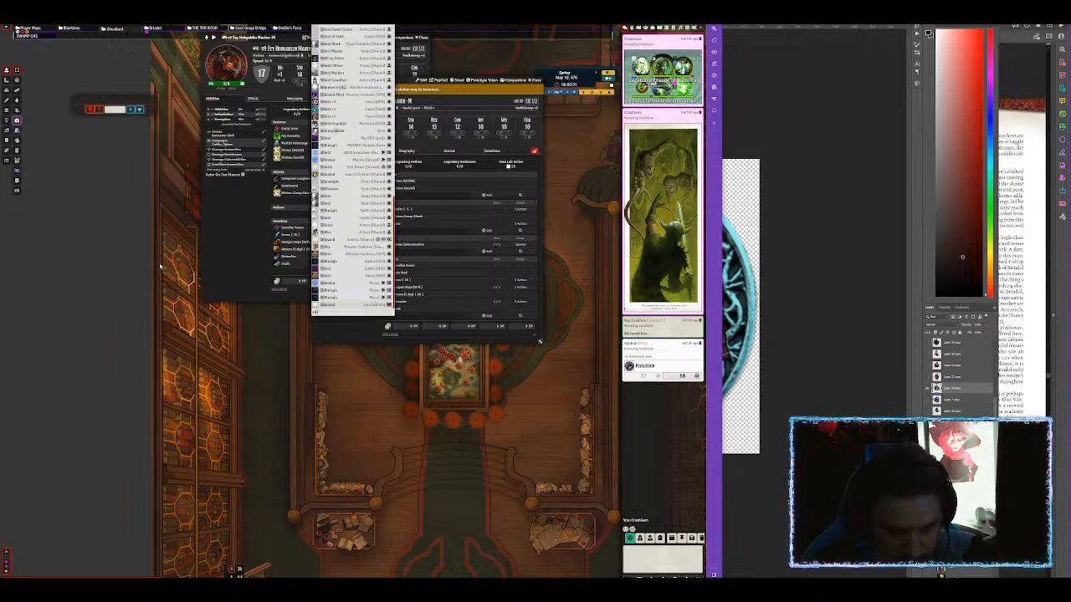
click(416, 288)
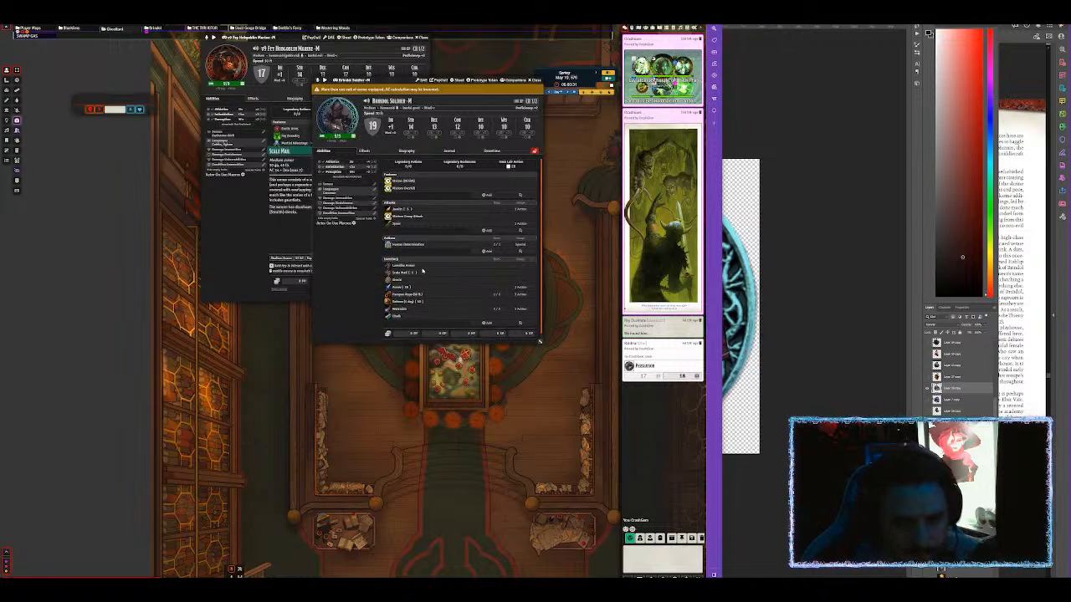
Delete the Lamellar Armor and the arrows from the Brindol Soldier's inventory.
right_click(439, 266)
click(446, 282)
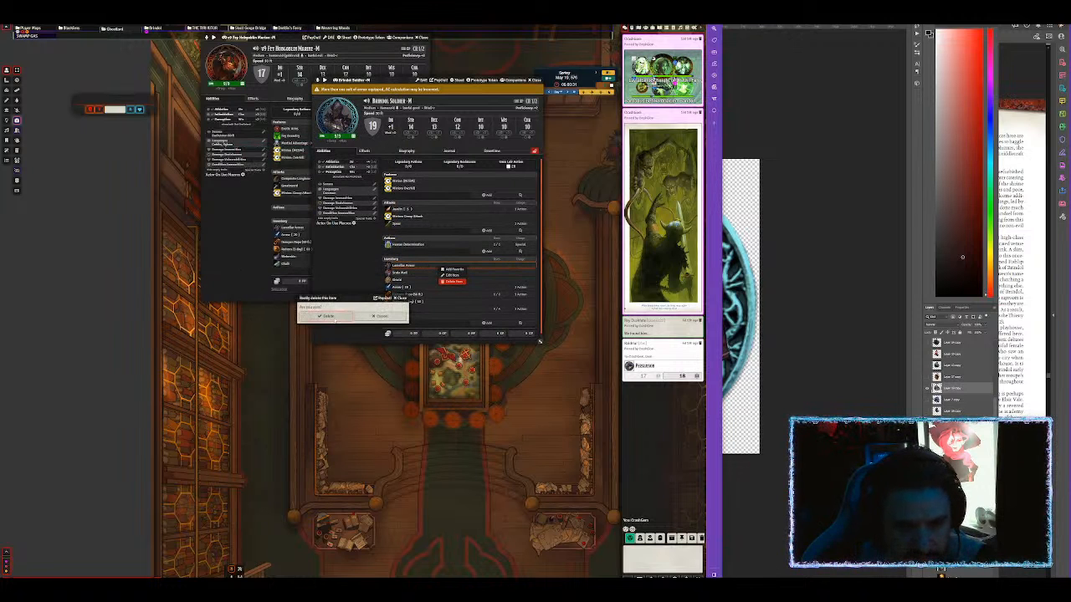
click(327, 315)
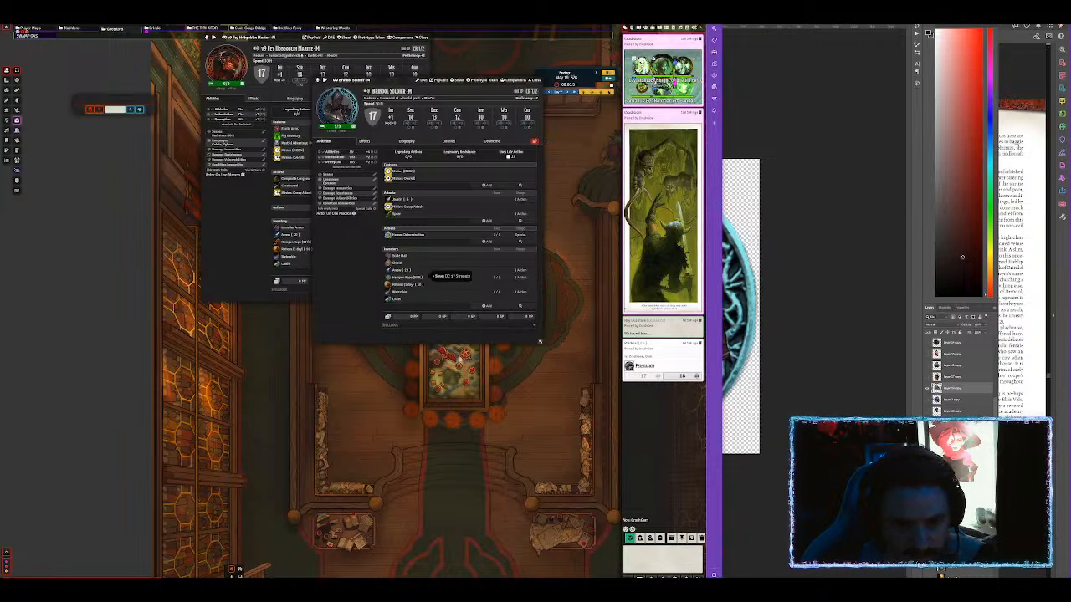
right_click(430, 271)
click(445, 287)
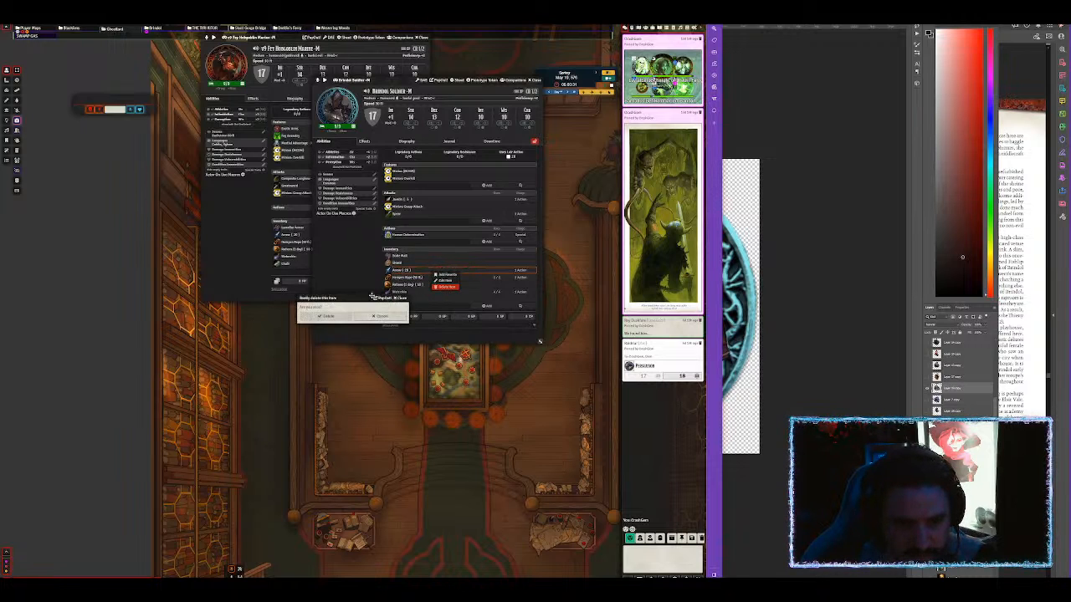
click(327, 316)
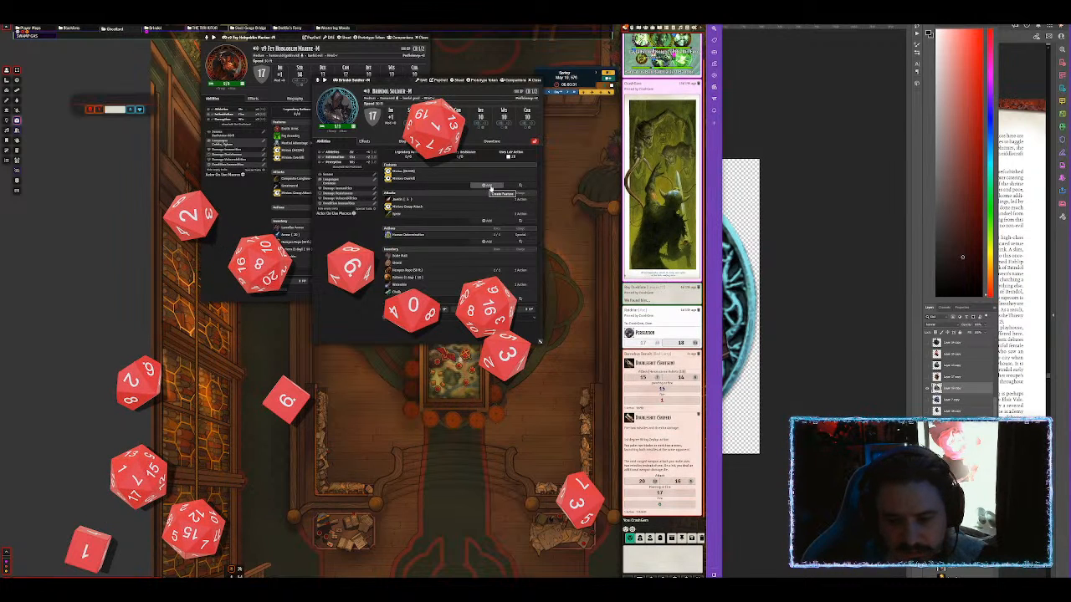
Send a message in the game chat.
click(659, 559)
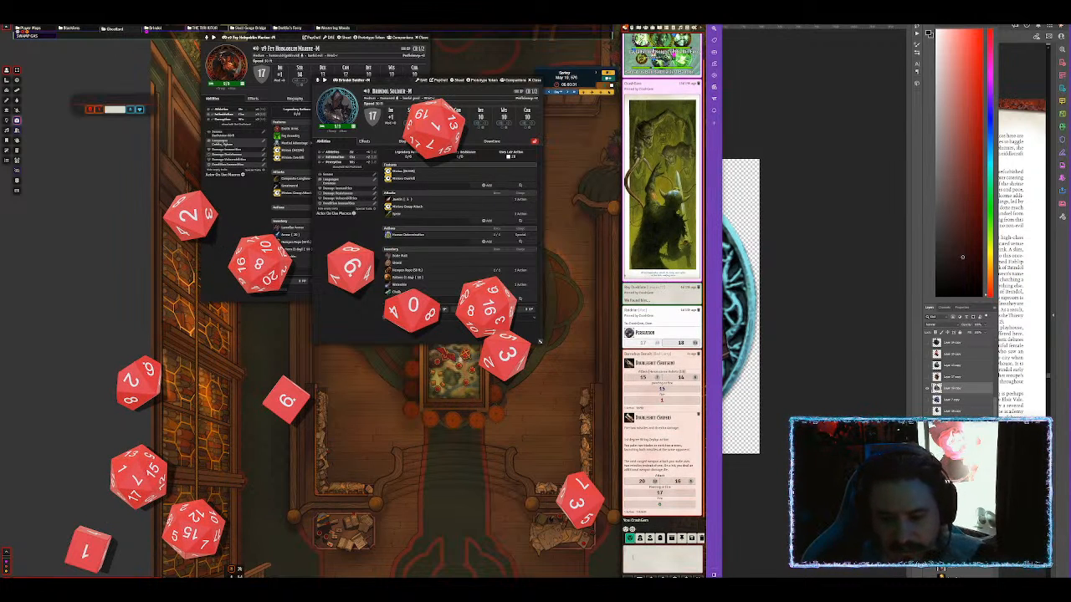
text(/ro)
key(Return)
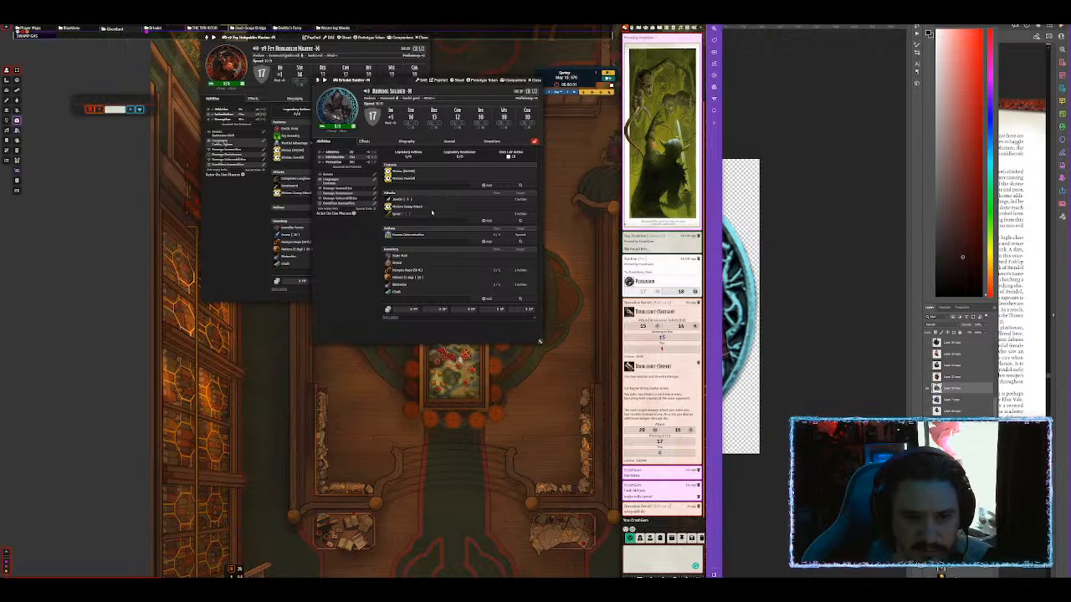
Create a new feature named "Fight as one" among the Brindol Soldier's actions.
mouse_move(412, 179)
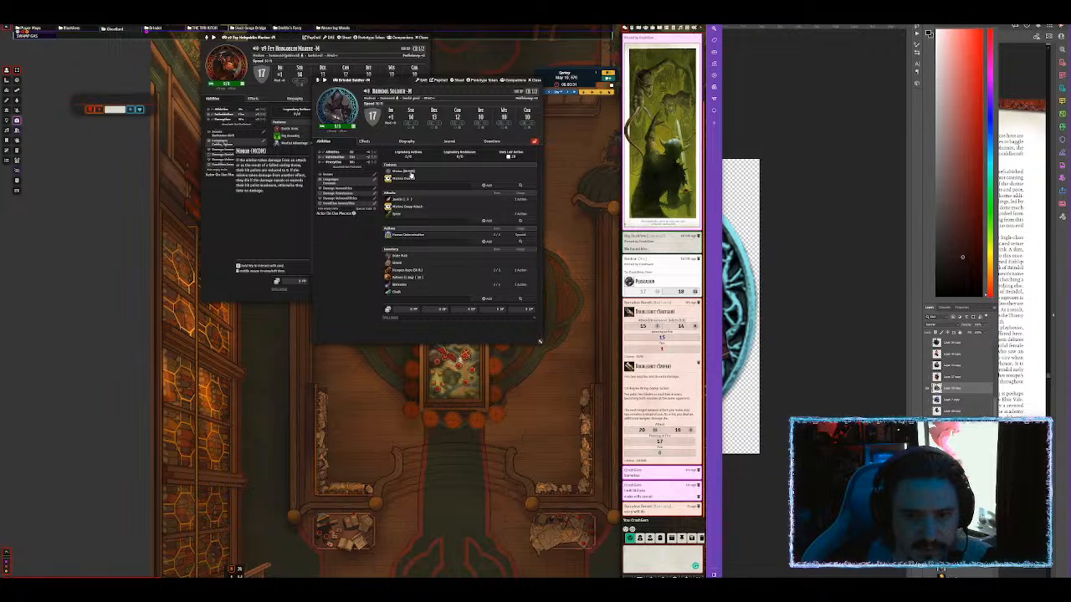
click(485, 241)
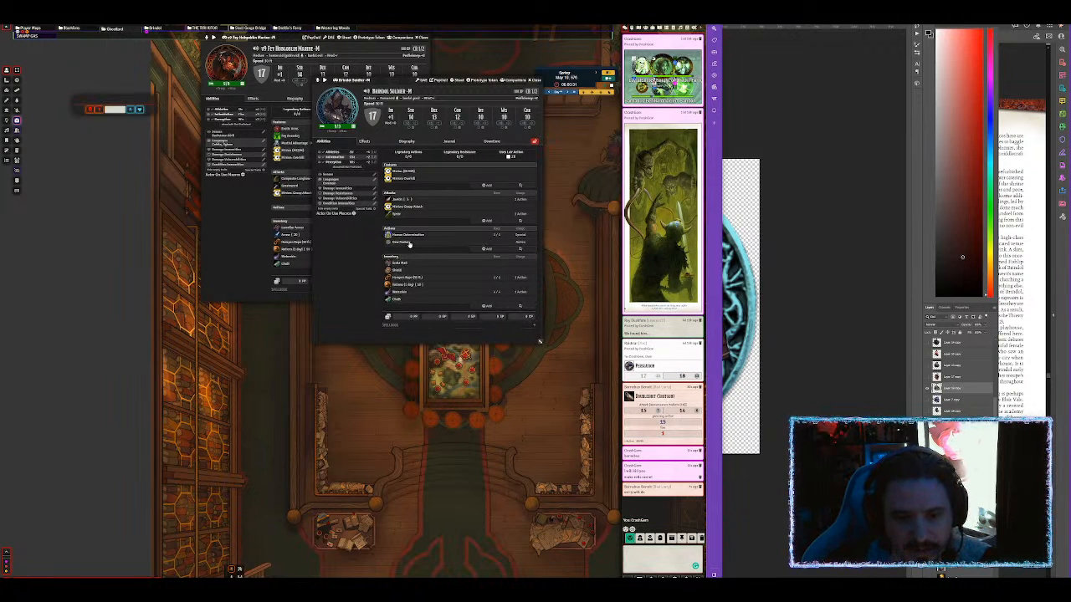
click(410, 244)
drag(338, 257, 301, 253)
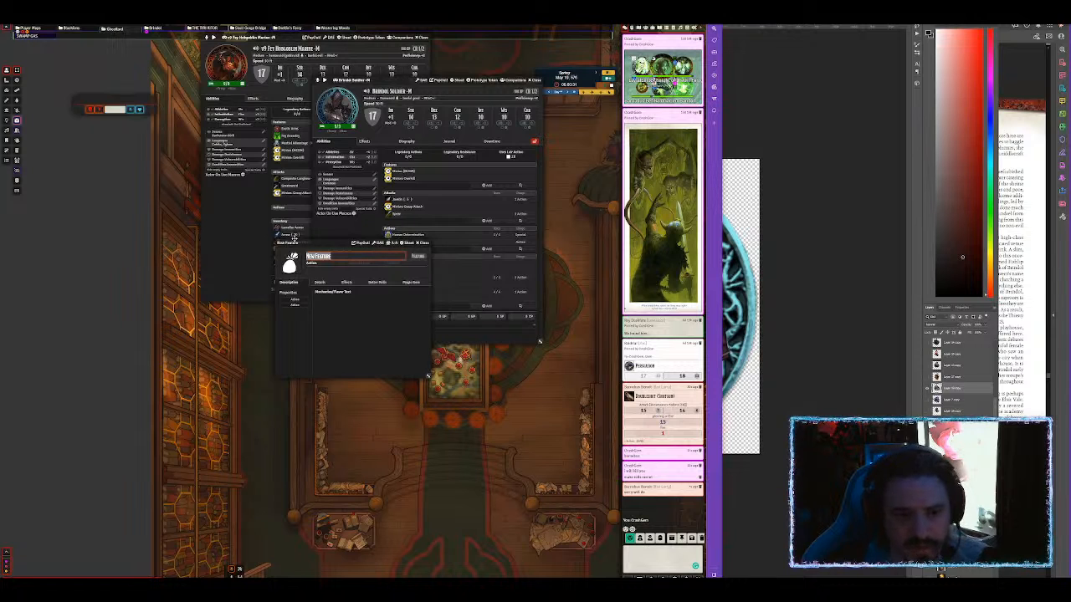
text(Fight as one)
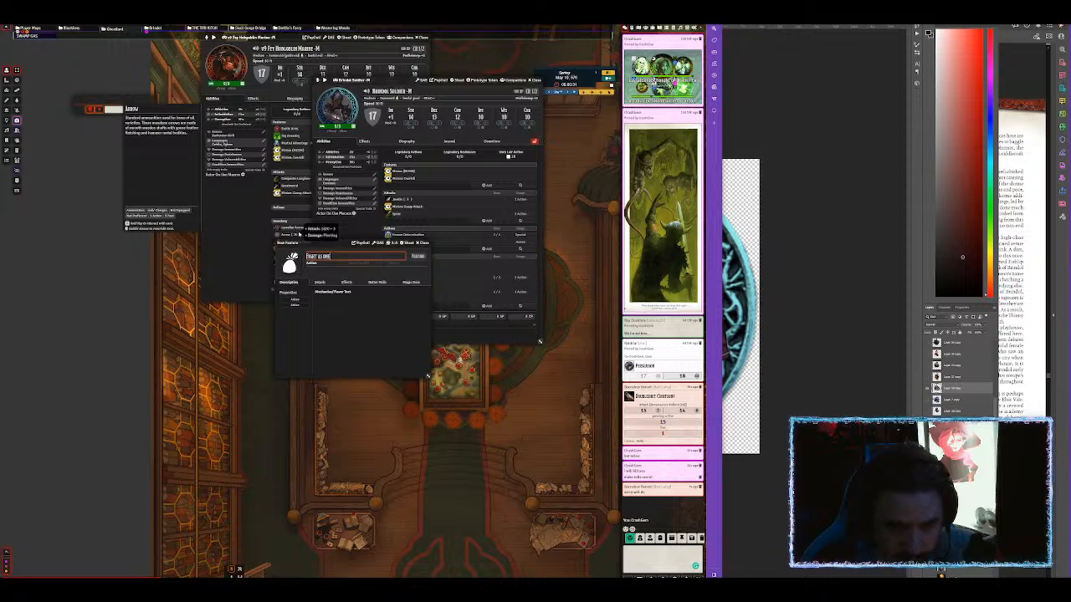
key(Return)
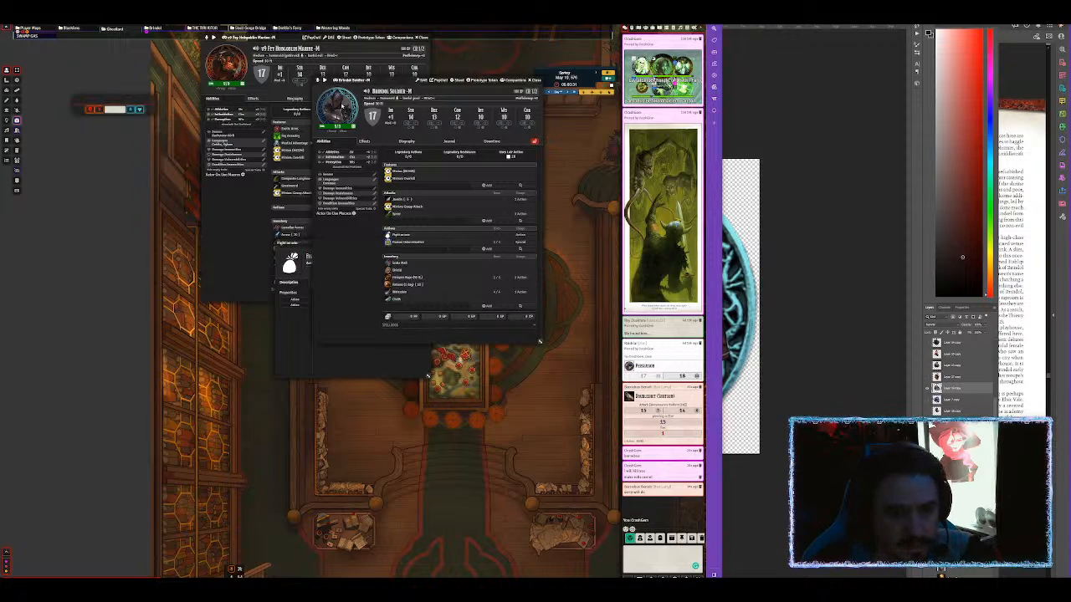
Write the Fight as One description: a group attack can force the damaged creature to make a saving throw, with a choice of effects.
click(339, 107)
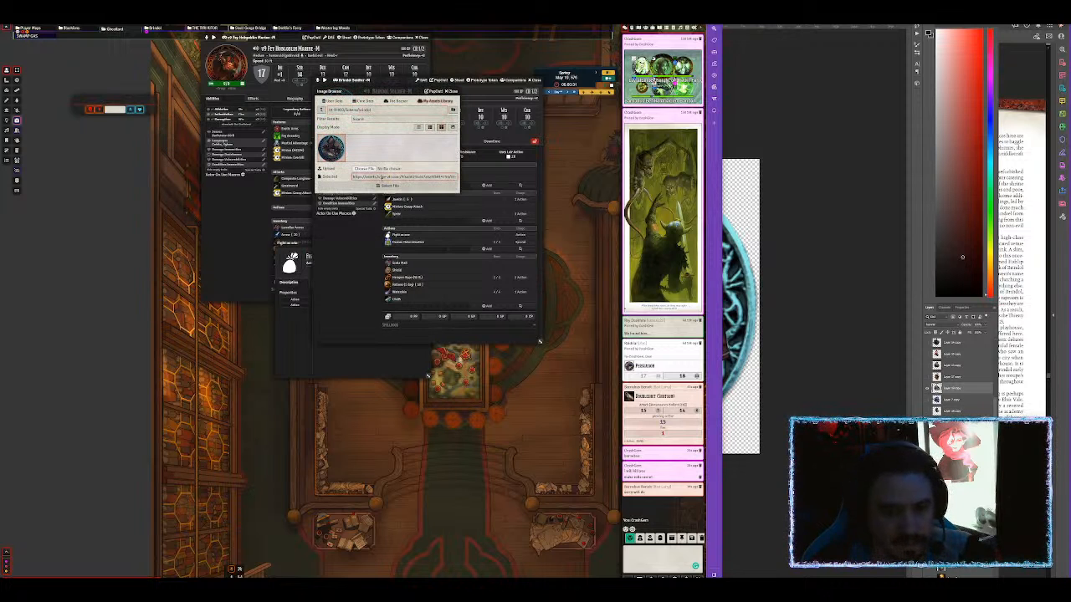
key(Escape)
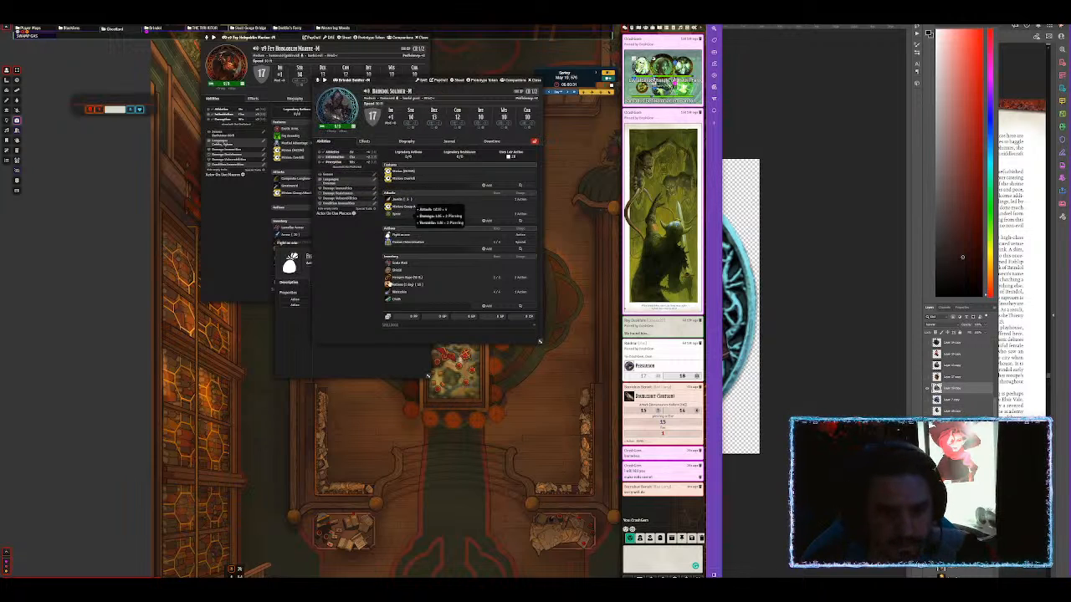
click(356, 355)
click(422, 293)
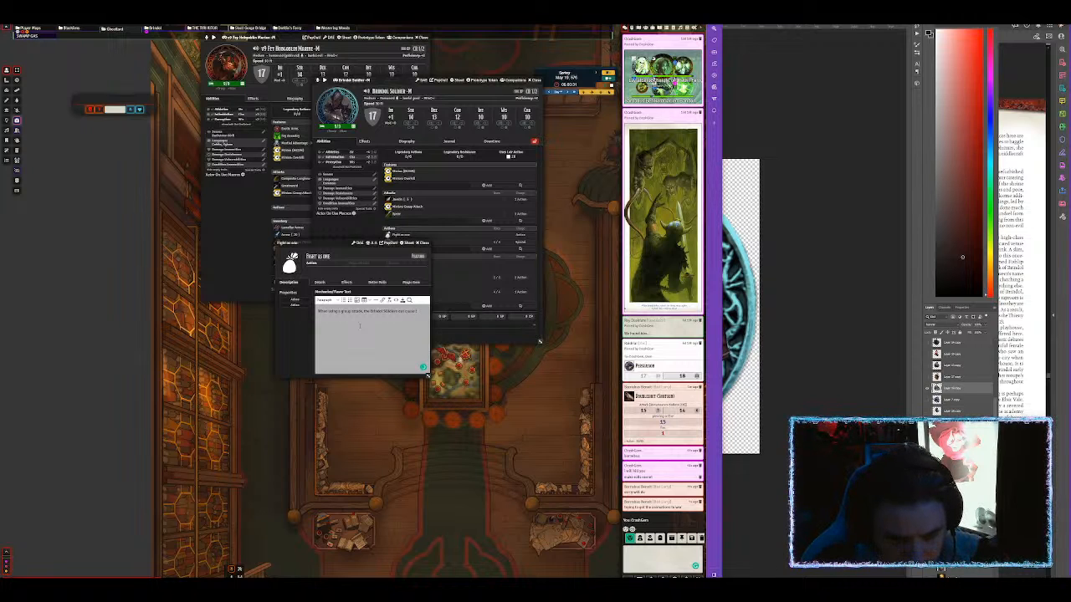
key(BackSpace)
key(BackSpace)
key(BackSpace)
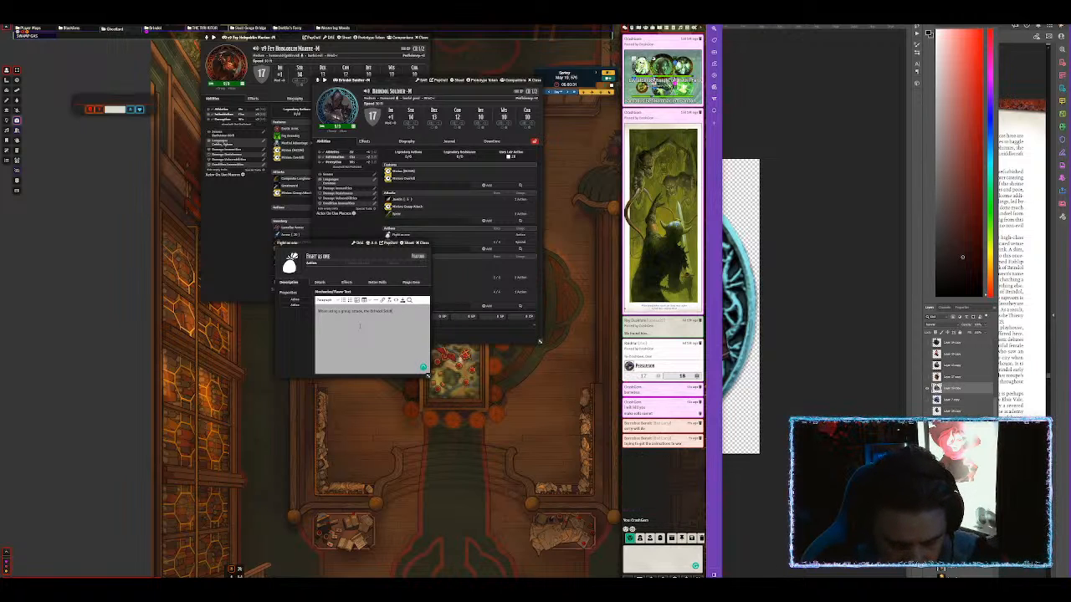
text(foc)
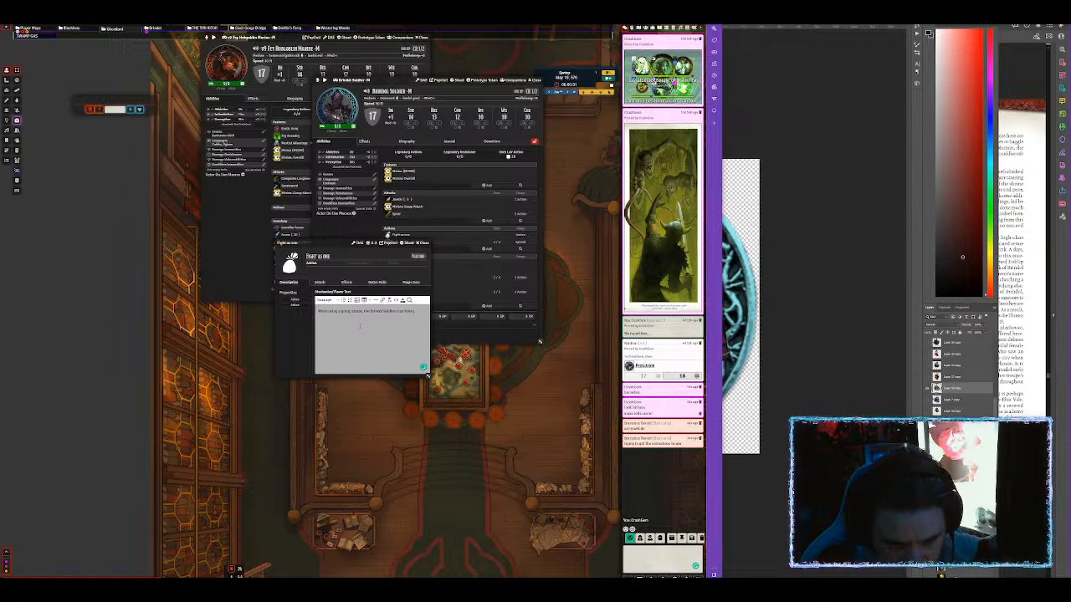
text(eat)
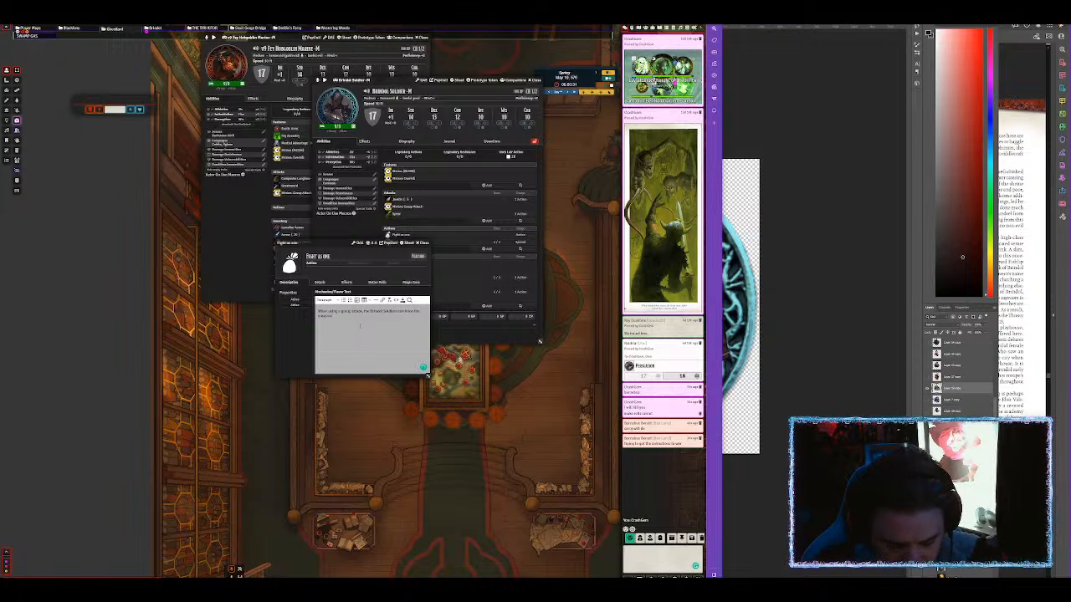
text(ure)
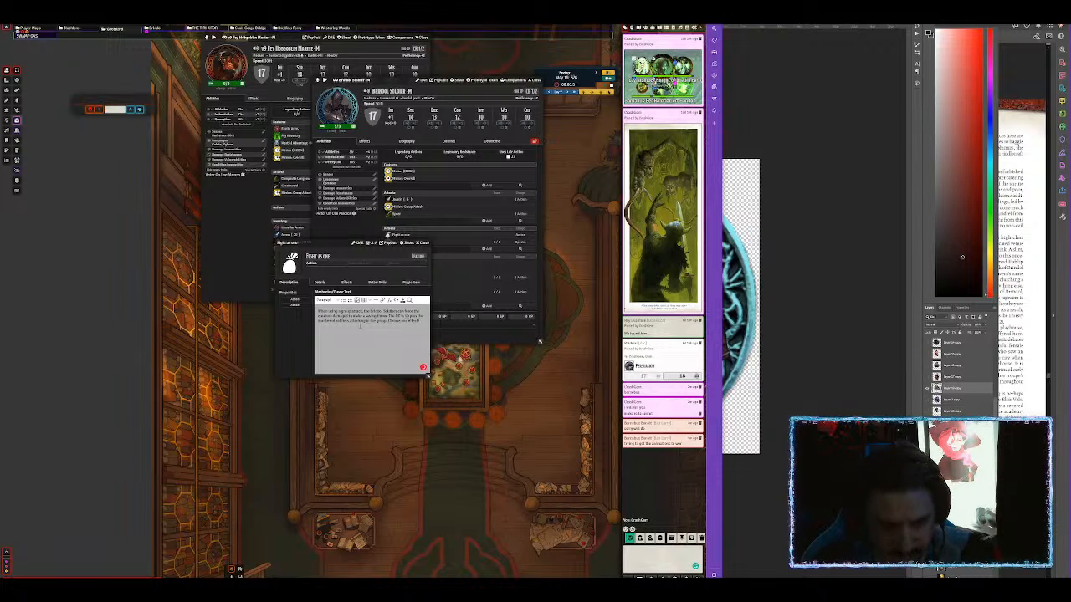
Add a bulleted list of STR, CON, DEX and WIS save effects to the Fight as One description and save it.
click(344, 301)
click(344, 301)
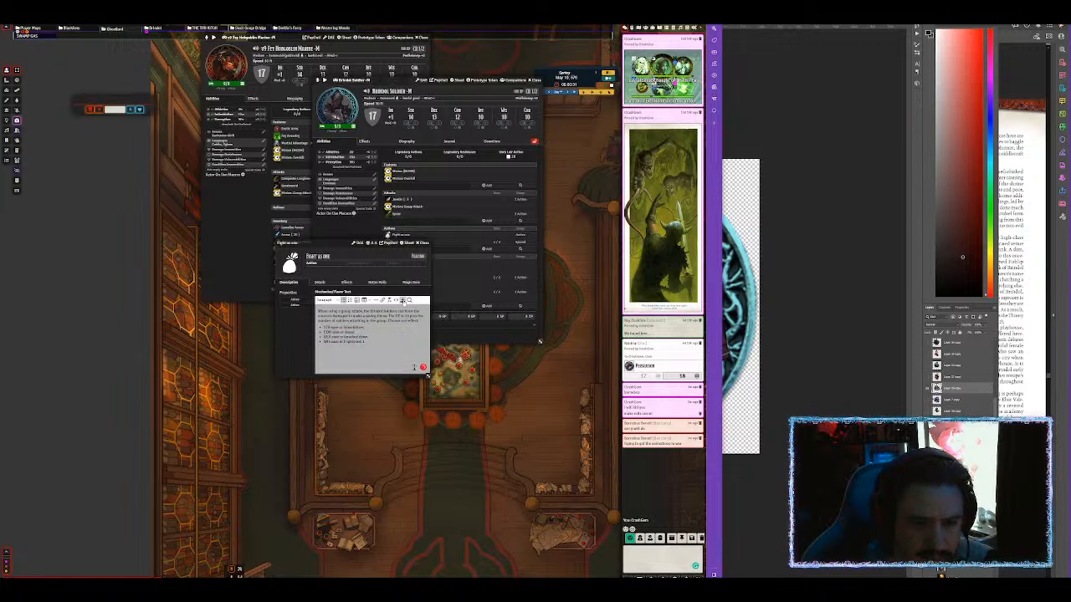
key(ctrl+s)
Reuse the Brindol Soldier's portrait image as the Fight as One icon and close the feature's sheet.
click(338, 118)
triple_click(393, 173)
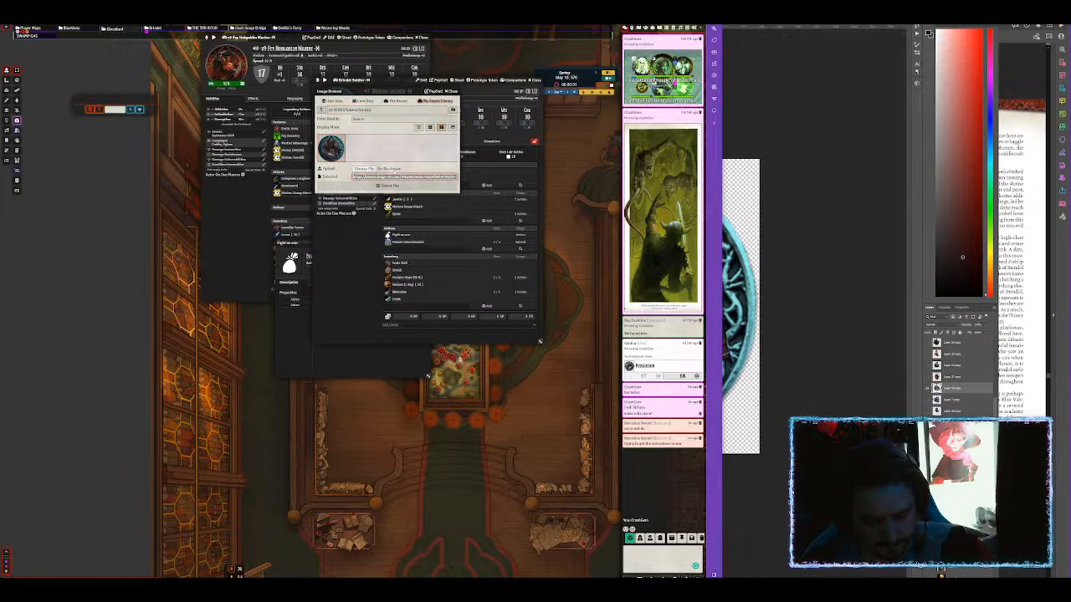
click(368, 186)
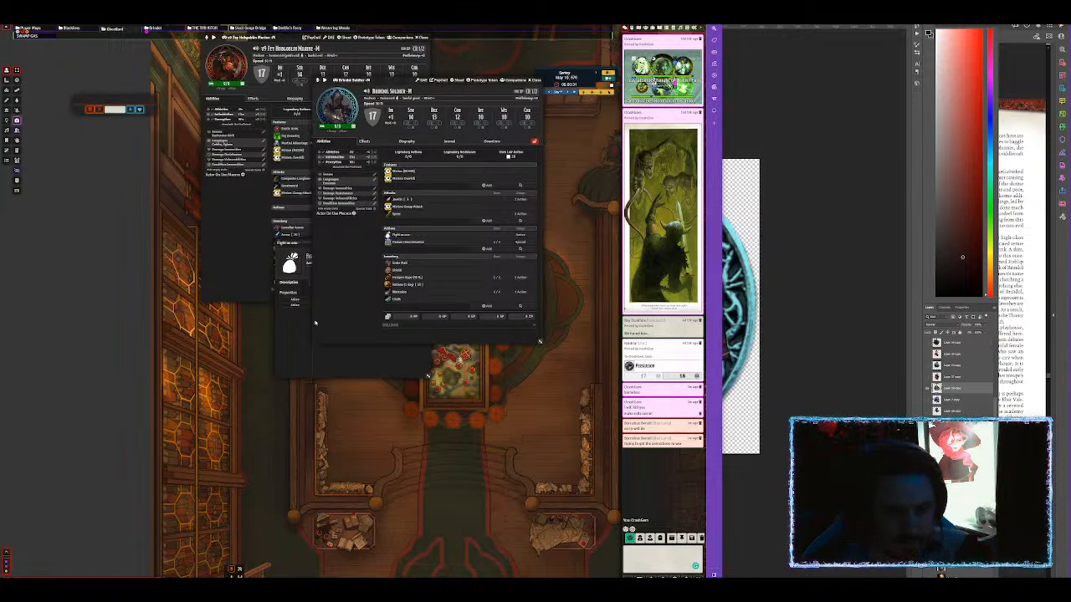
double_click(320, 452)
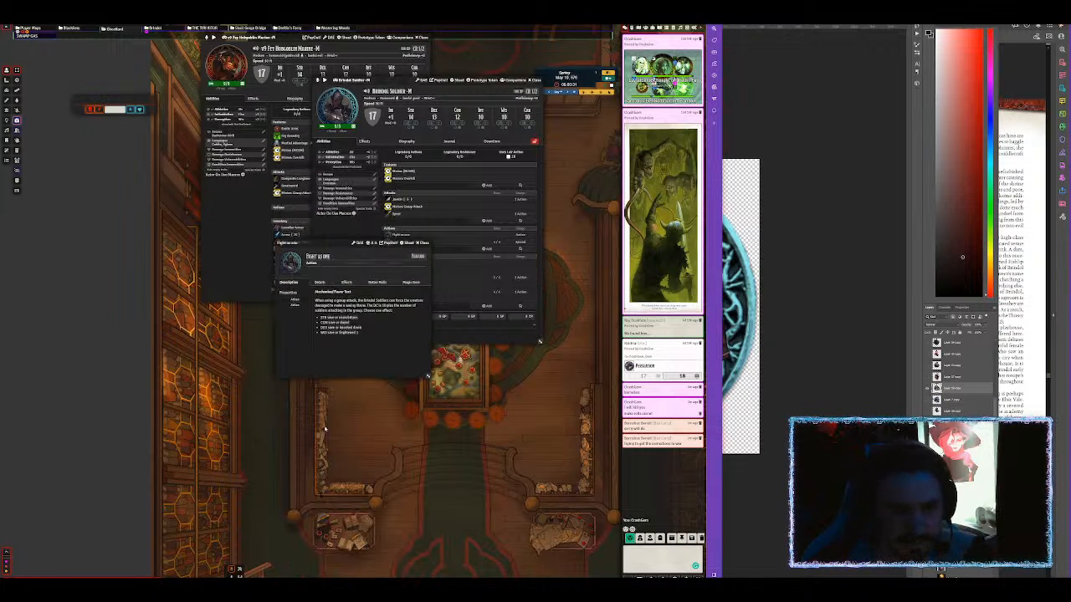
click(424, 243)
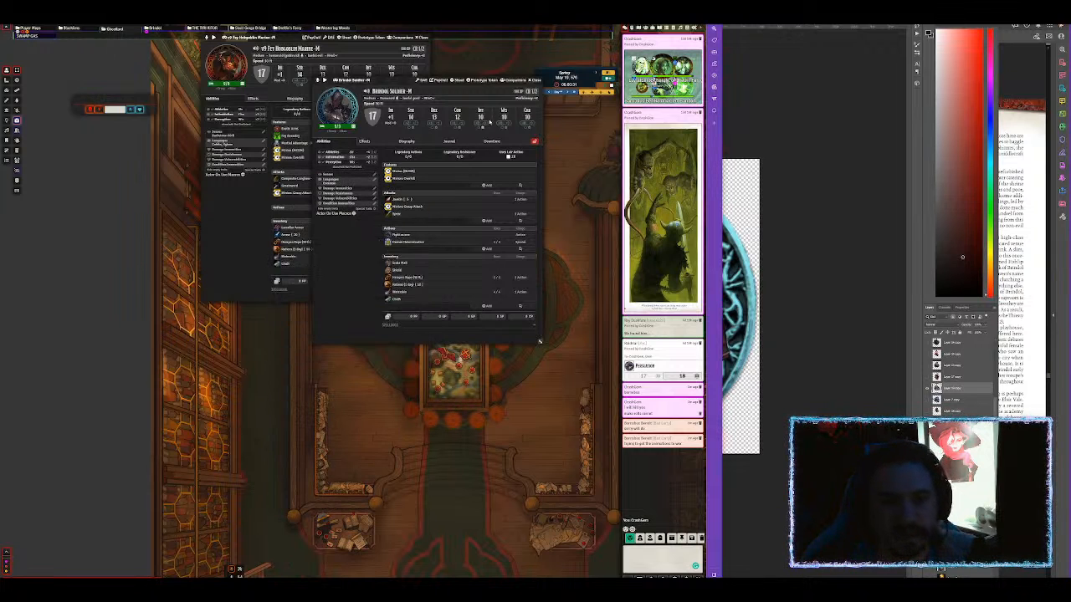
Search for the Knight actor and import it into the actors directory.
click(646, 27)
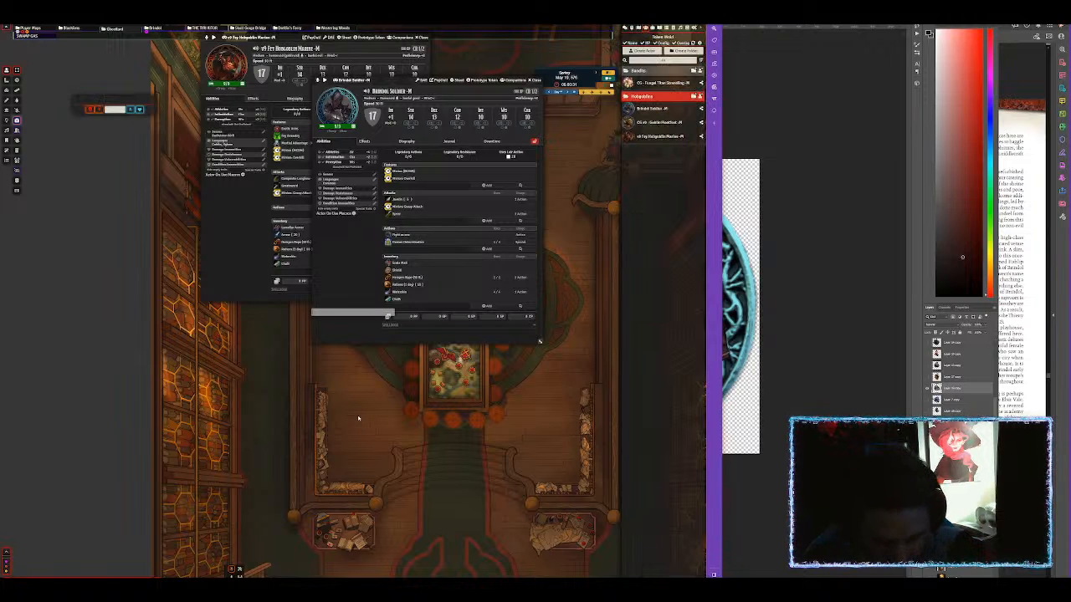
text(knight)
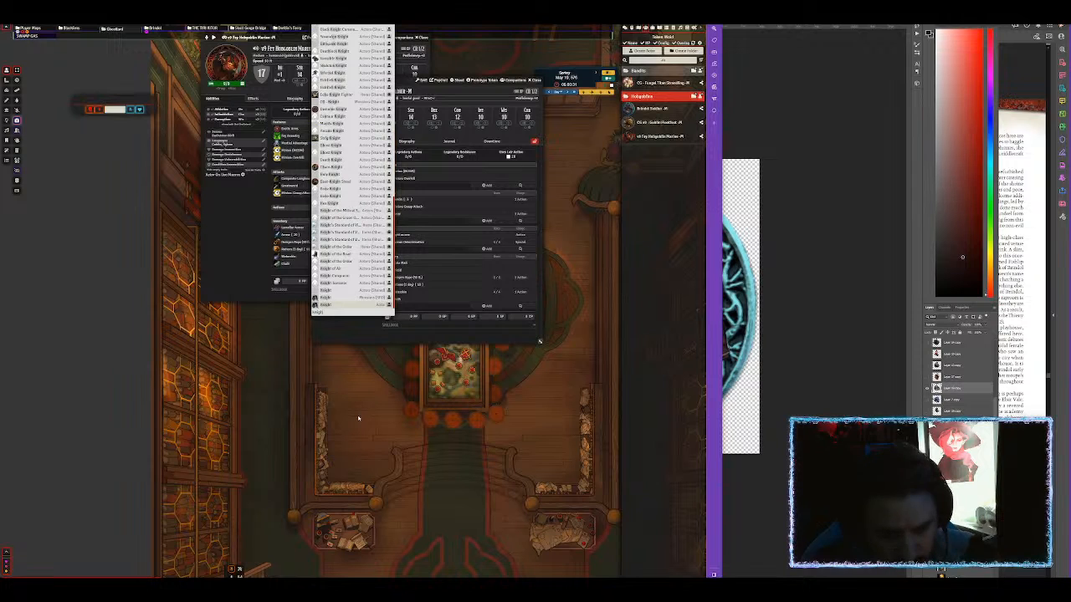
drag(328, 306, 647, 201)
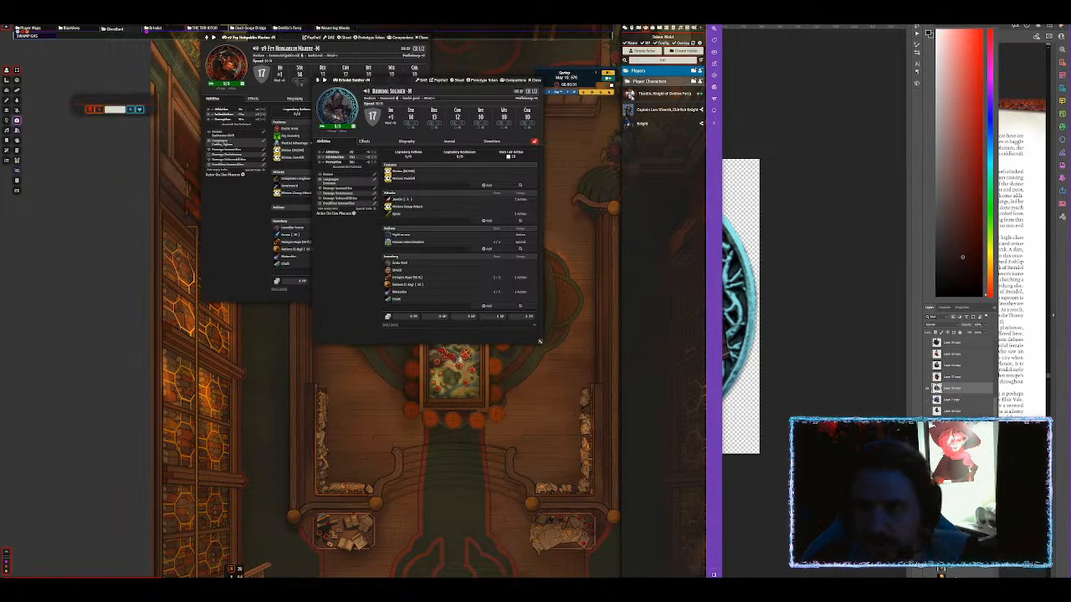
Open the imported Knight's sheet, rename the actor "Lion Knight of Brindol" and copy the new name.
click(643, 125)
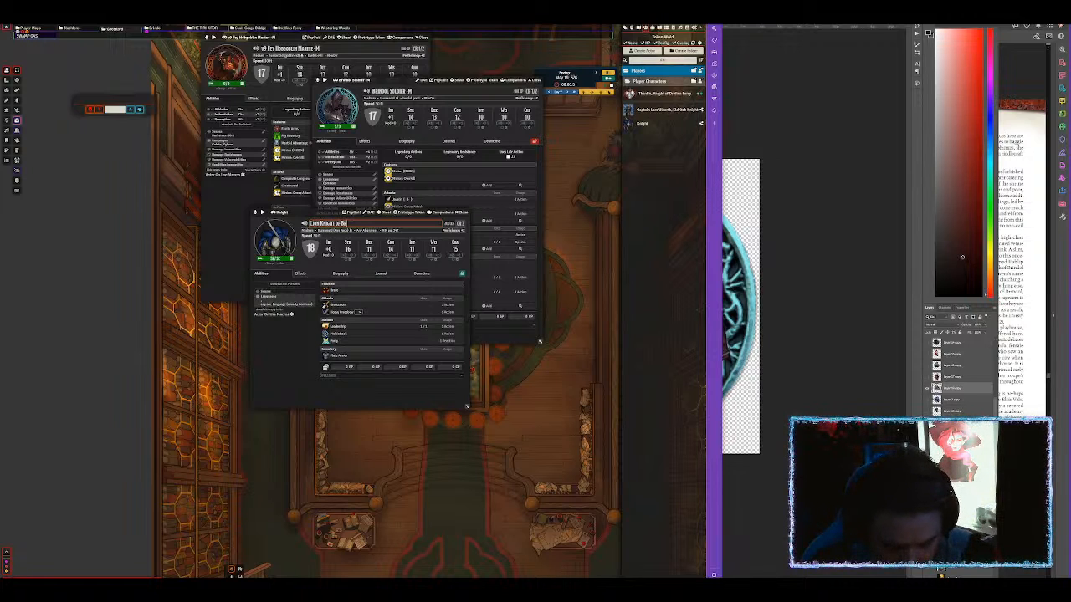
key(ctrl+a)
key(ctrl+c)
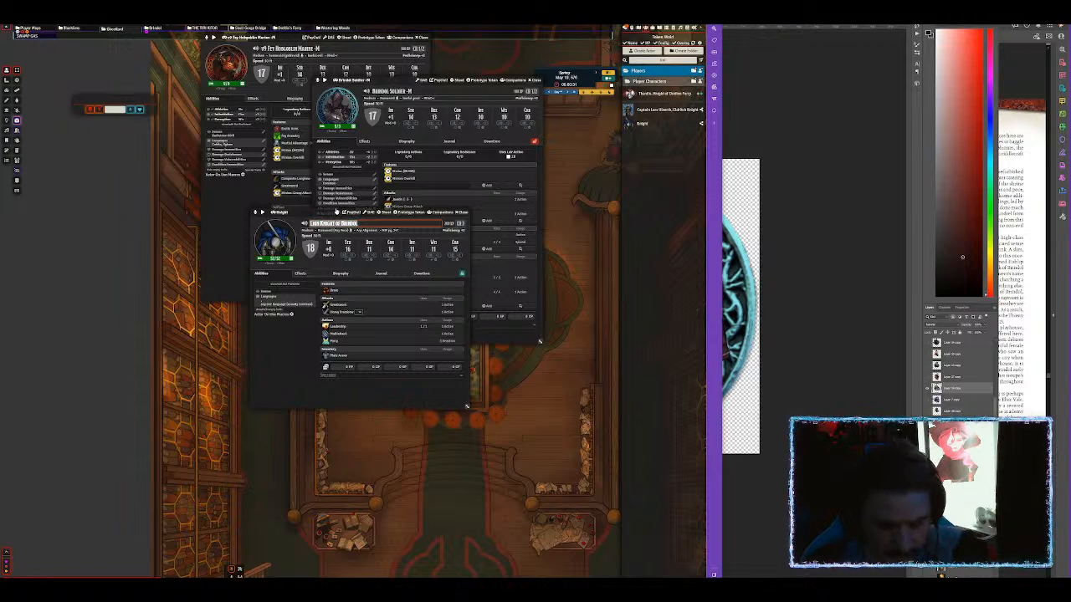
Open the Lion Knight's prototype token, paste "Lion Knight of Brindol" as its name and set the disposition to Friendly.
click(400, 214)
click(153, 236)
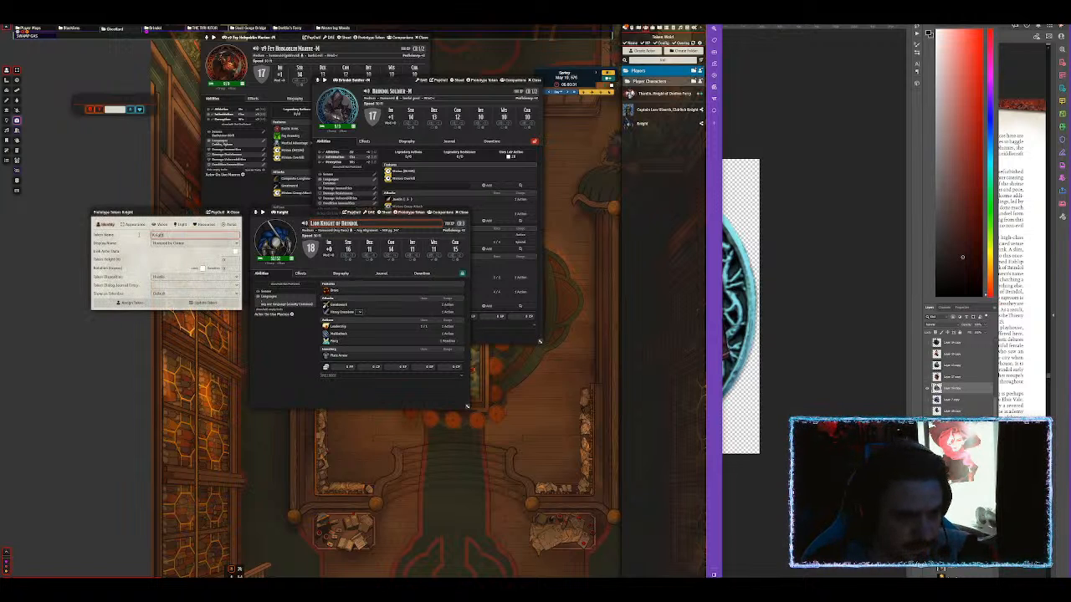
key(ctrl+v)
click(155, 287)
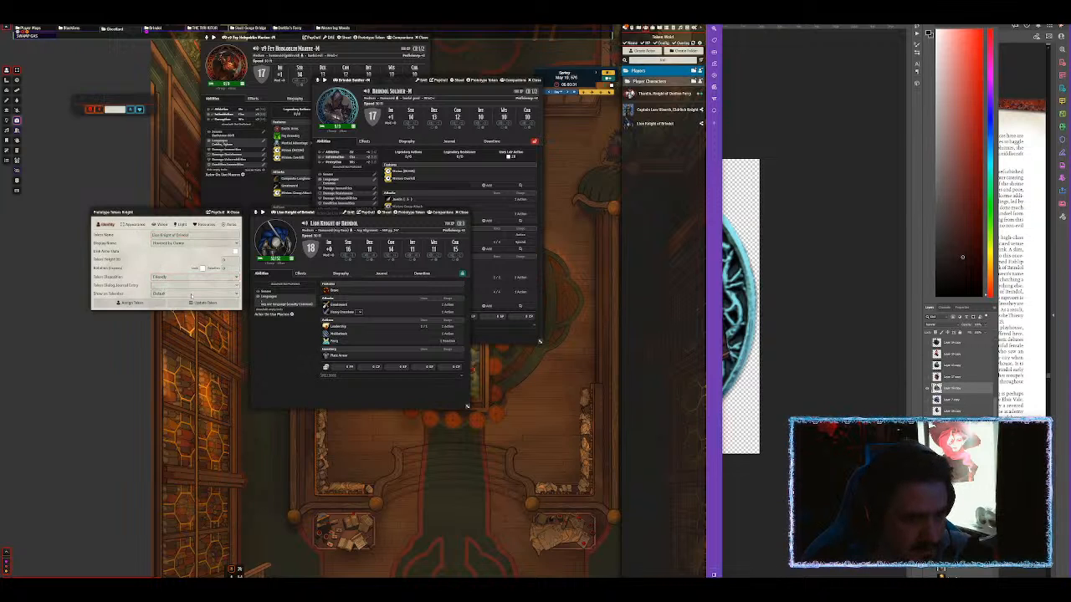
Set the prototype token's blood color to red in its appearance settings and update the token.
click(133, 224)
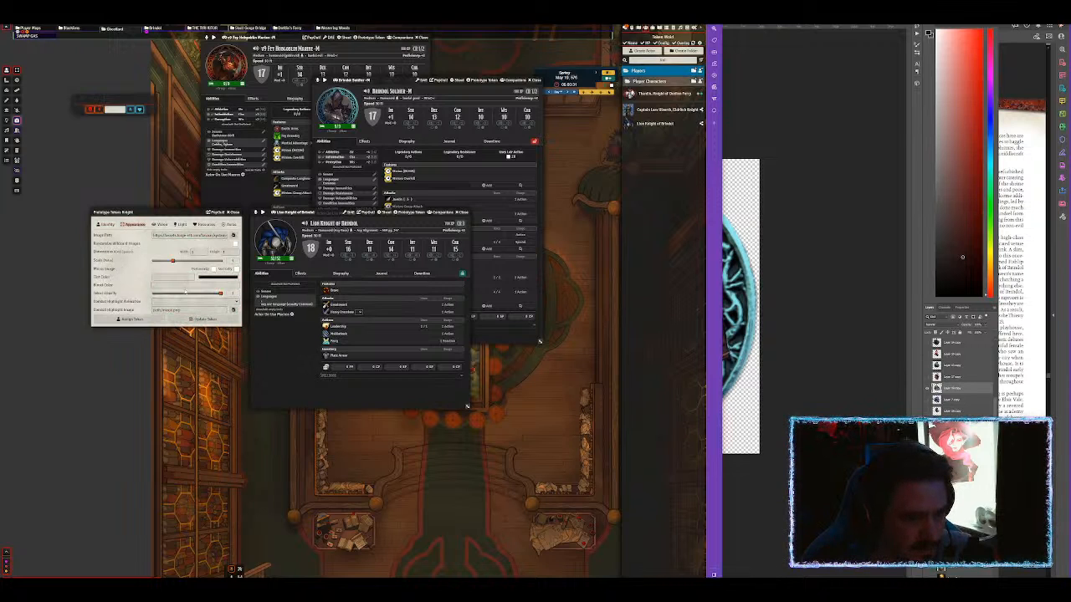
click(186, 285)
click(186, 287)
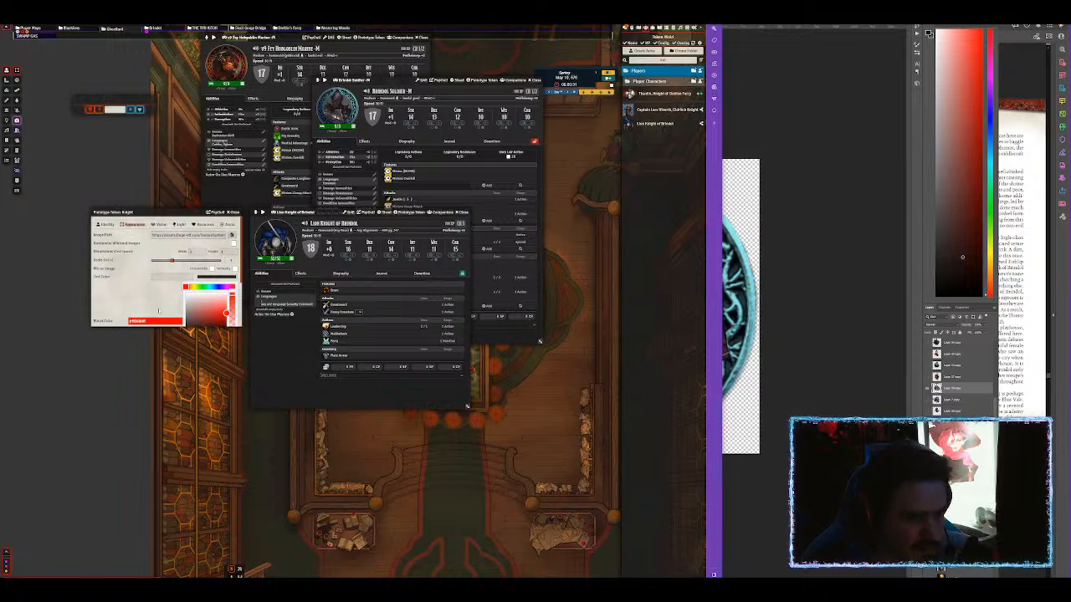
scroll(159, 312, down, 2)
key(Return)
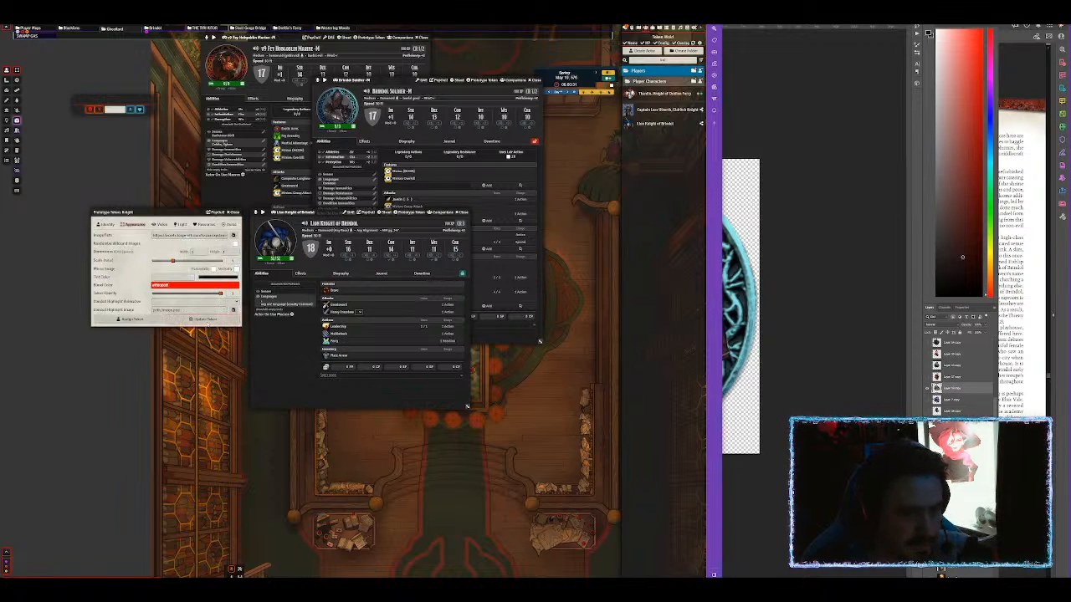
Browse for a new Lion Knight portrait image, switching the image source to the personal assets library.
click(288, 242)
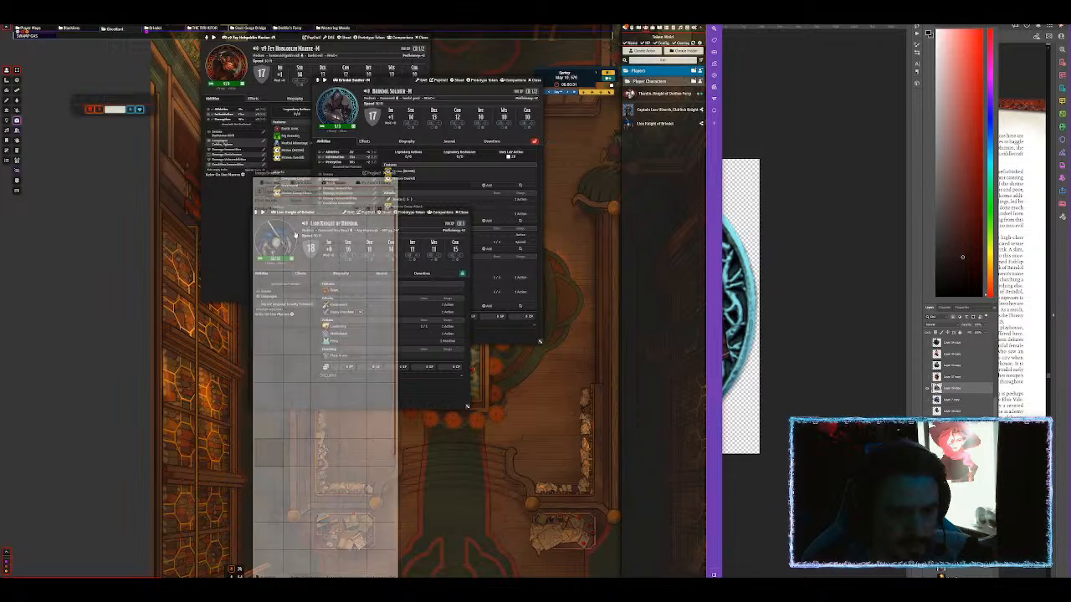
click(260, 192)
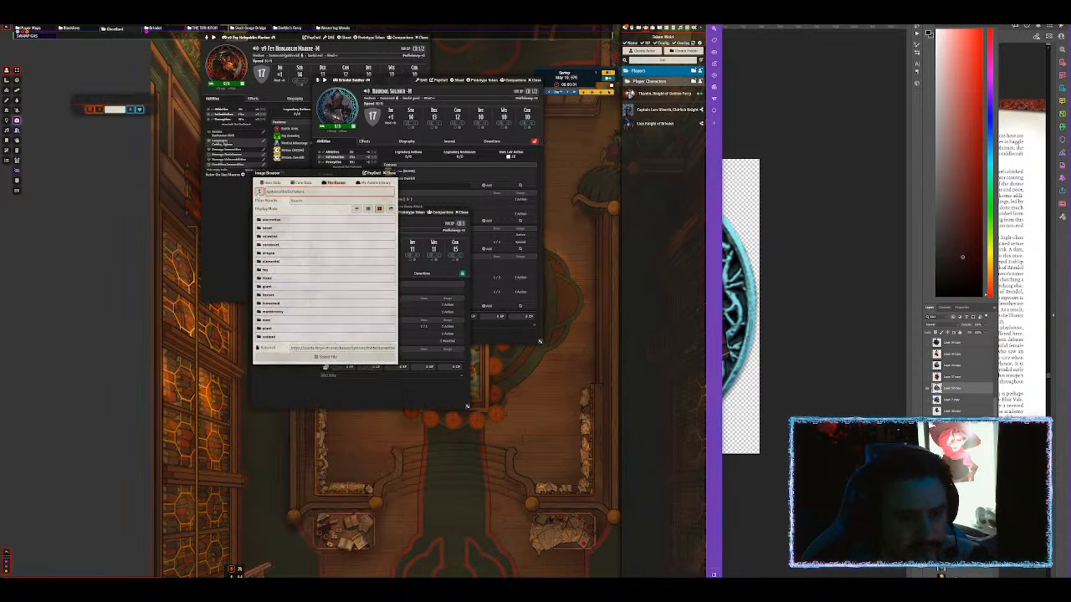
click(259, 192)
click(259, 192)
click(260, 192)
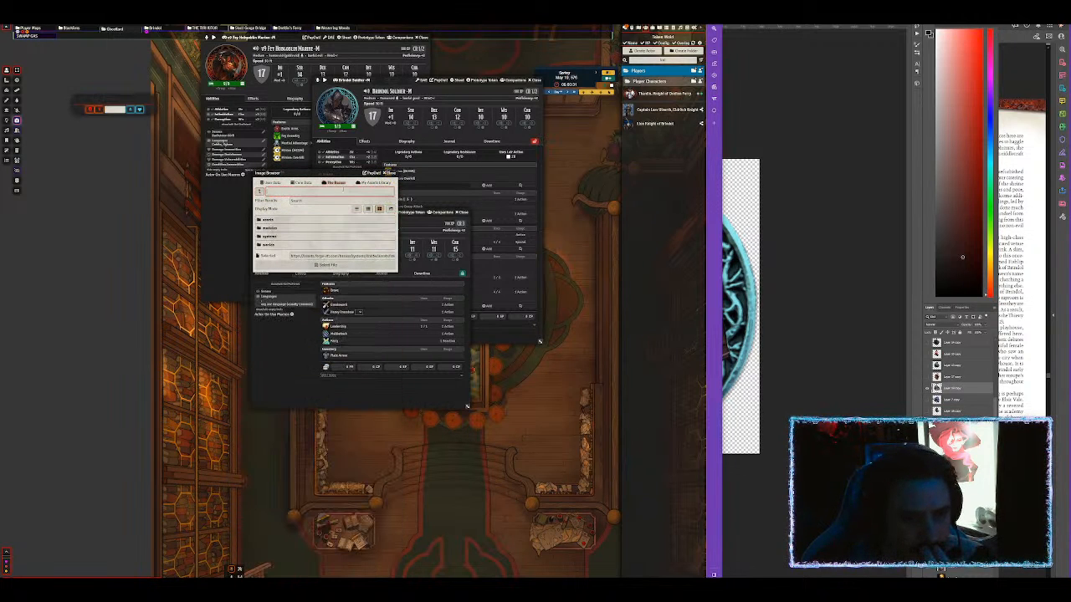
click(375, 182)
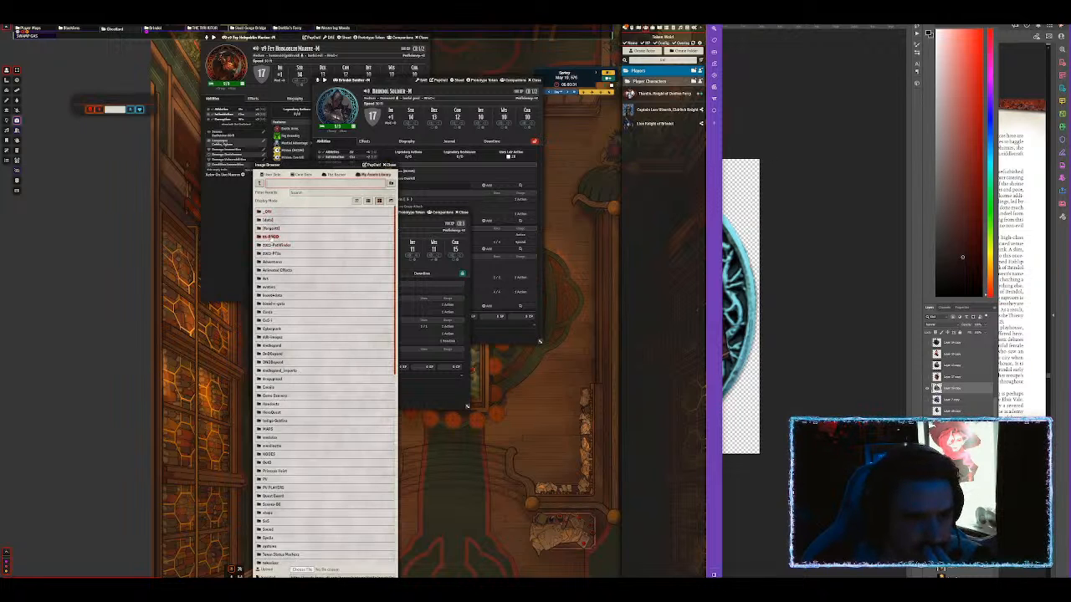
Upload the full-body knight image to the brindol token folder and use it as the Lion Knight's portrait.
click(269, 236)
click(269, 279)
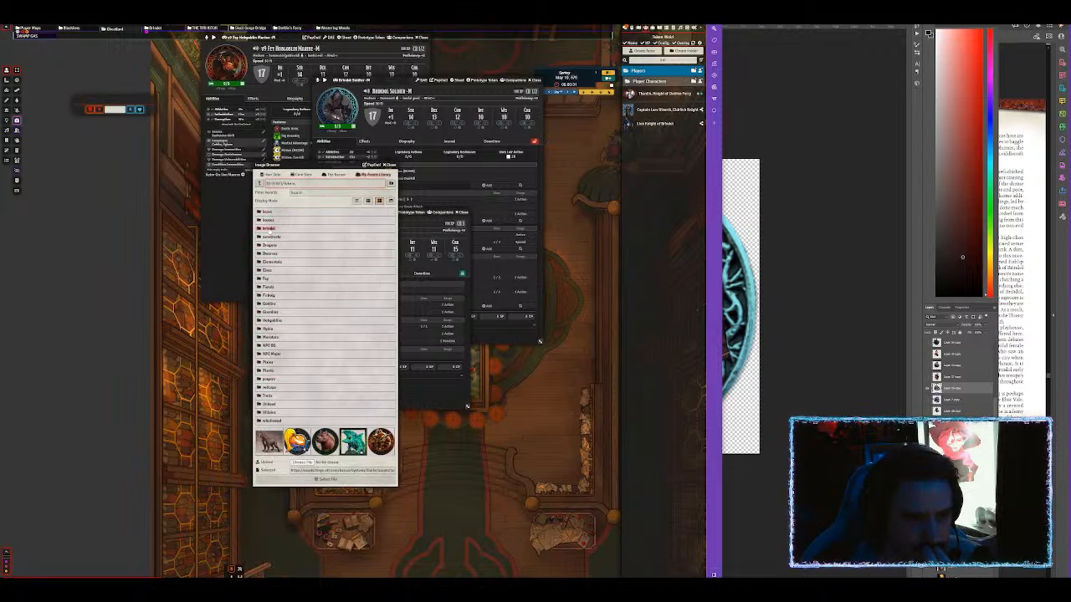
click(269, 237)
click(302, 245)
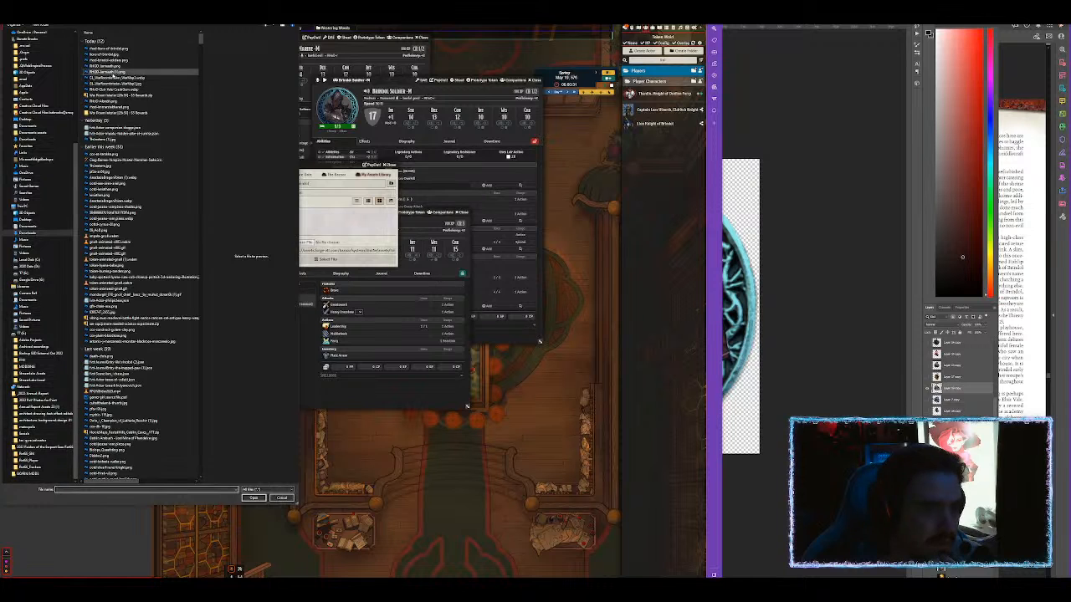
double_click(116, 60)
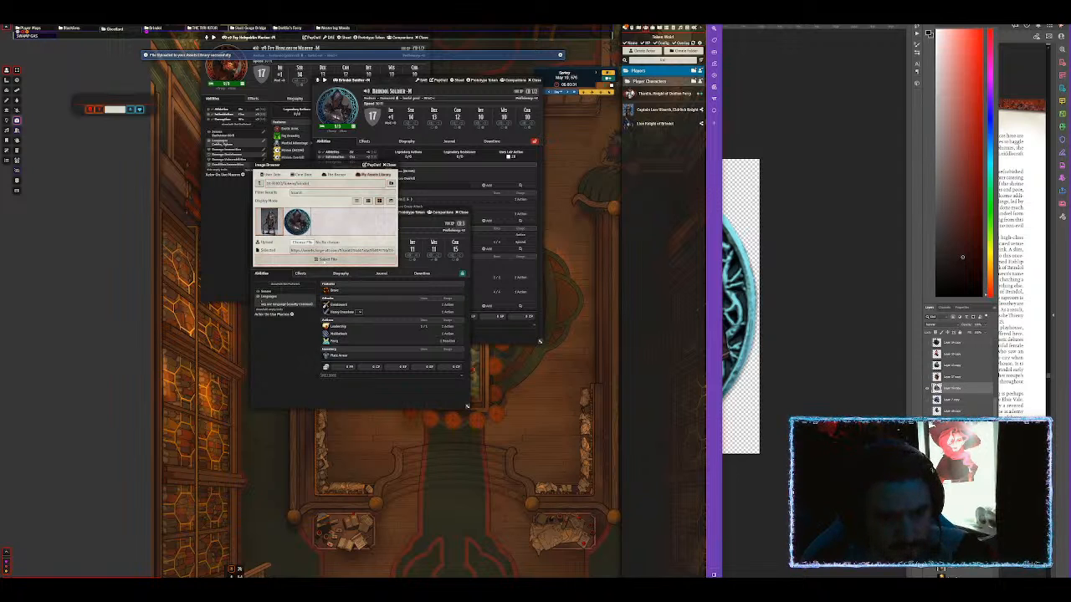
click(326, 259)
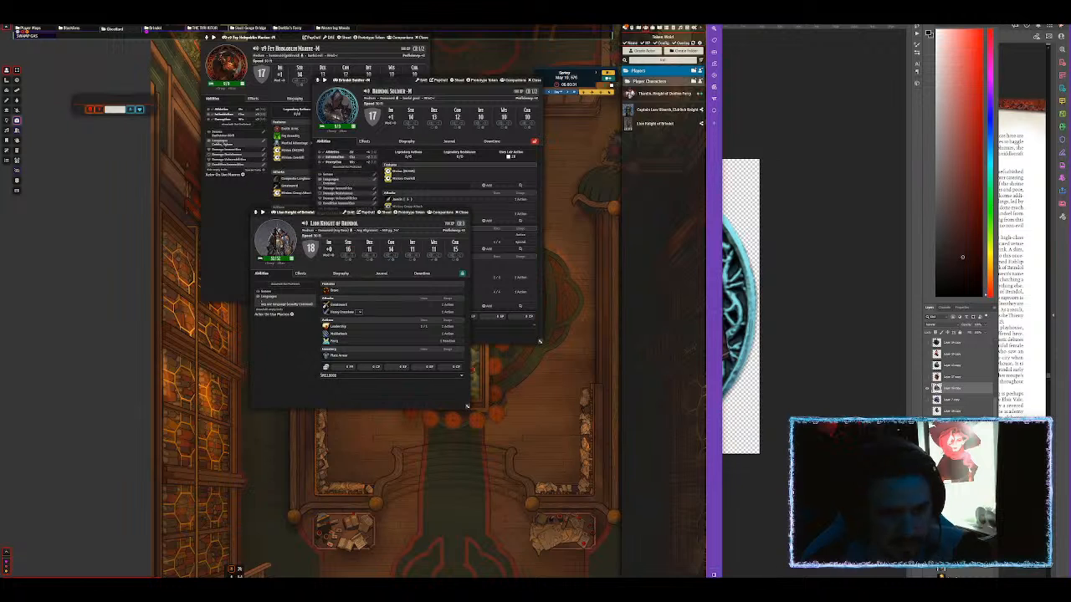
Upload the Lion Knight's token image to the brindol folder, assign it to the prototype token and update the token.
click(405, 214)
click(141, 225)
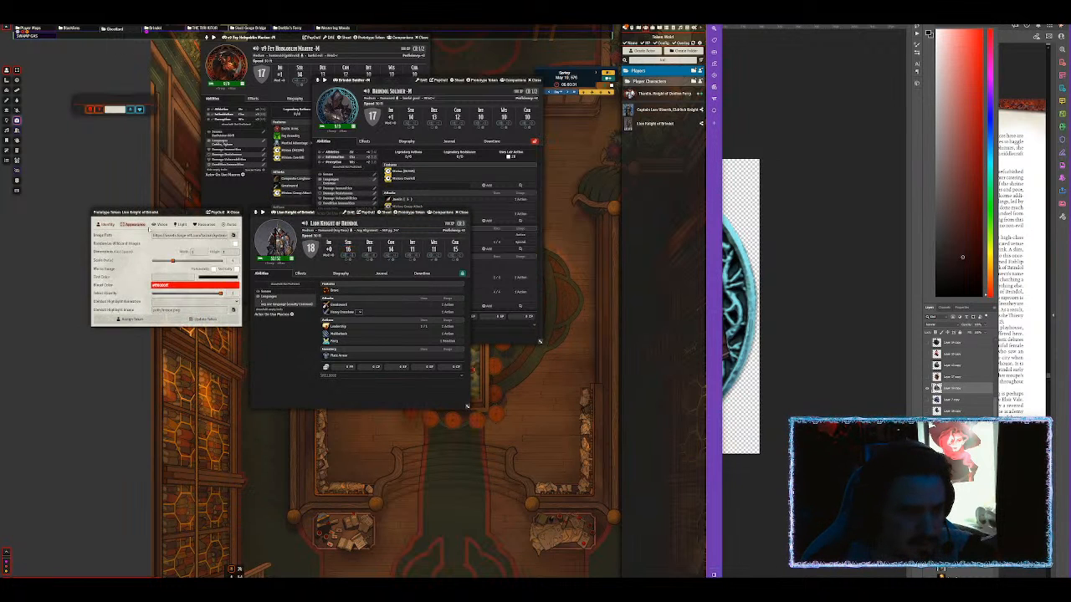
click(234, 235)
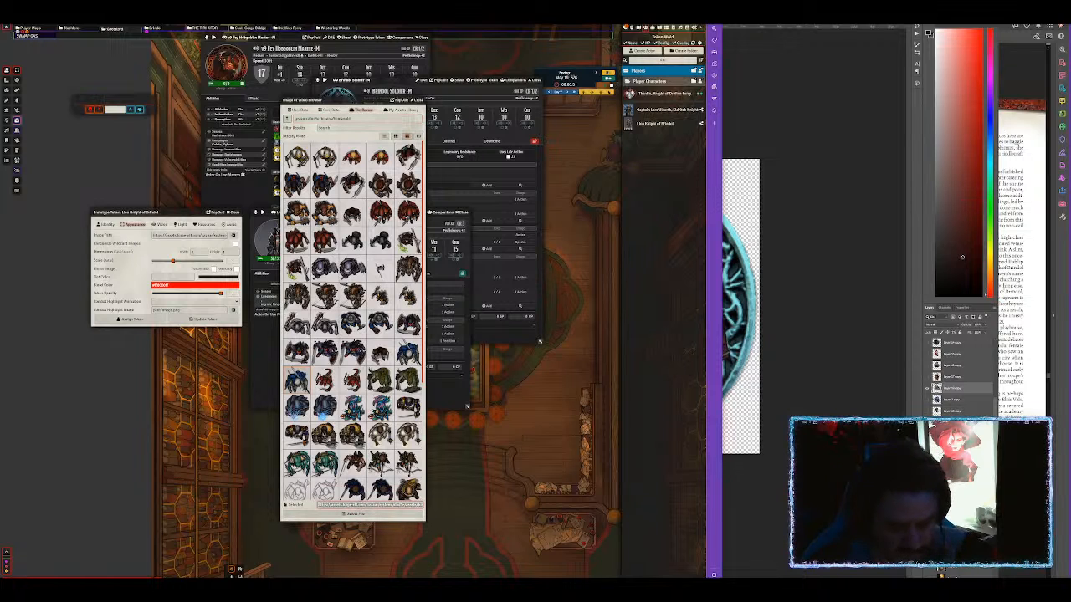
click(353, 513)
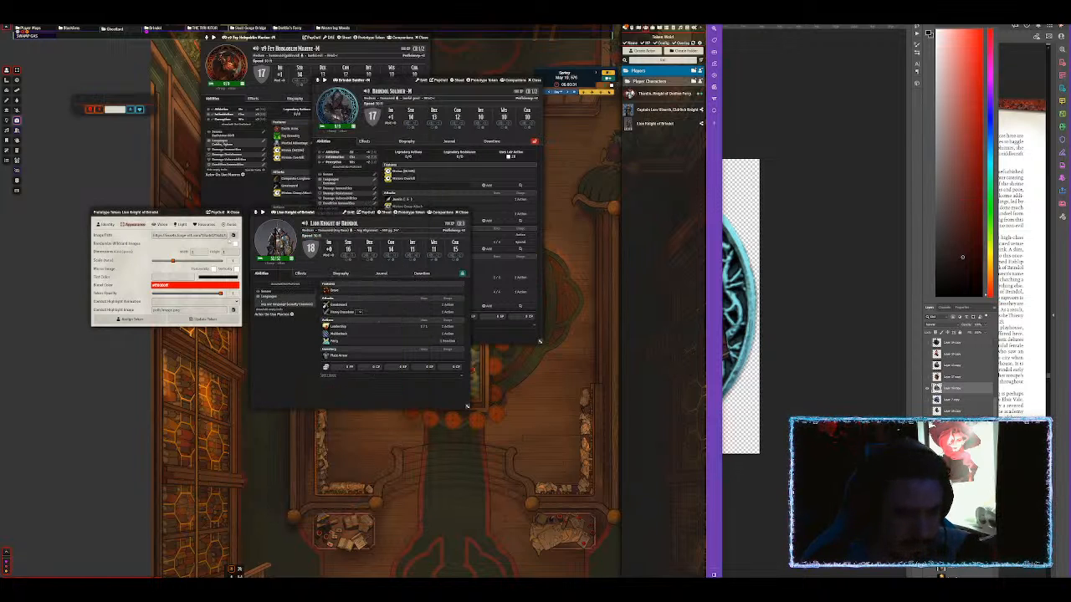
click(234, 235)
click(331, 337)
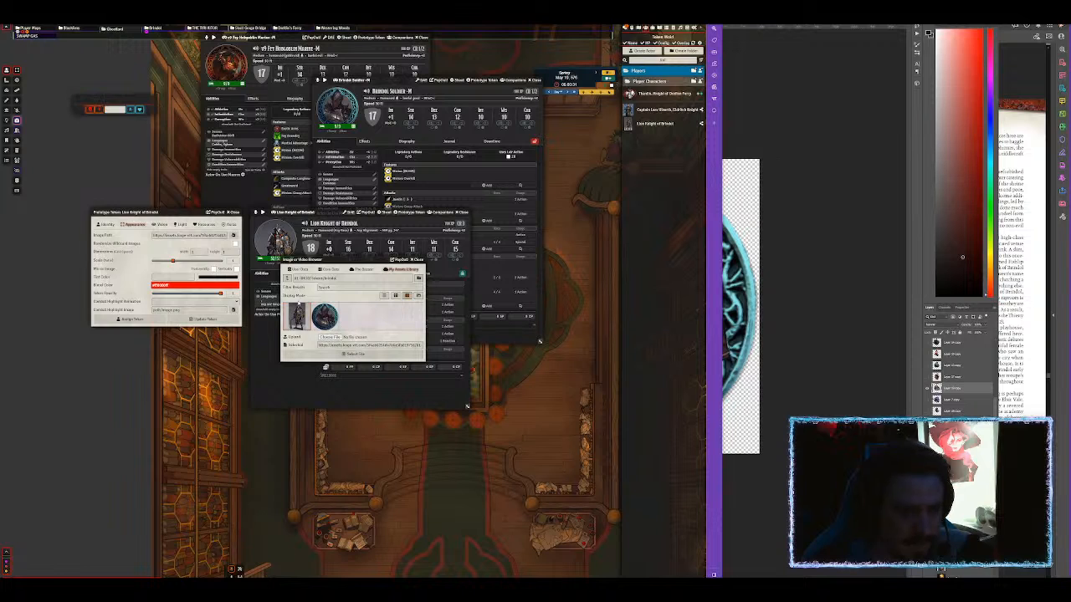
double_click(108, 51)
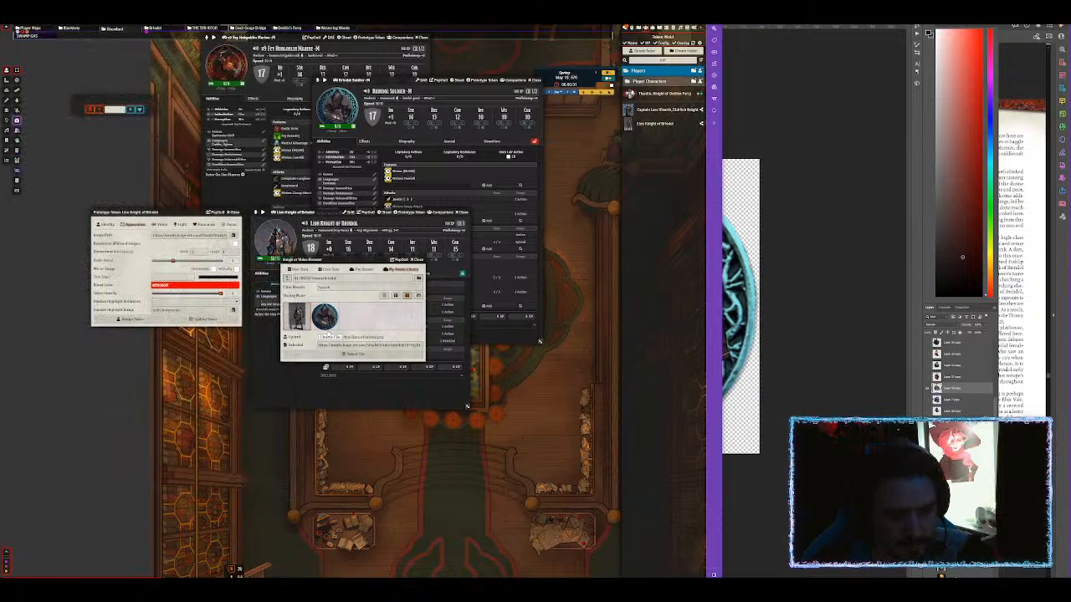
click(338, 352)
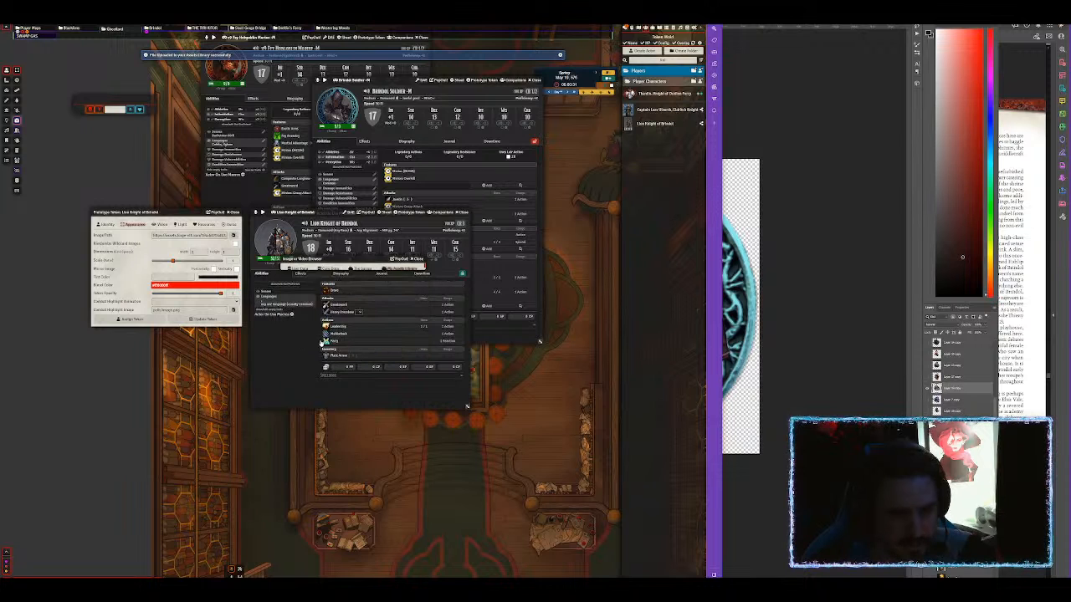
click(215, 321)
Make the Lion Knight's sheet editable and delete the Greatsword and Heavy Crossbow attacks.
right_click(374, 305)
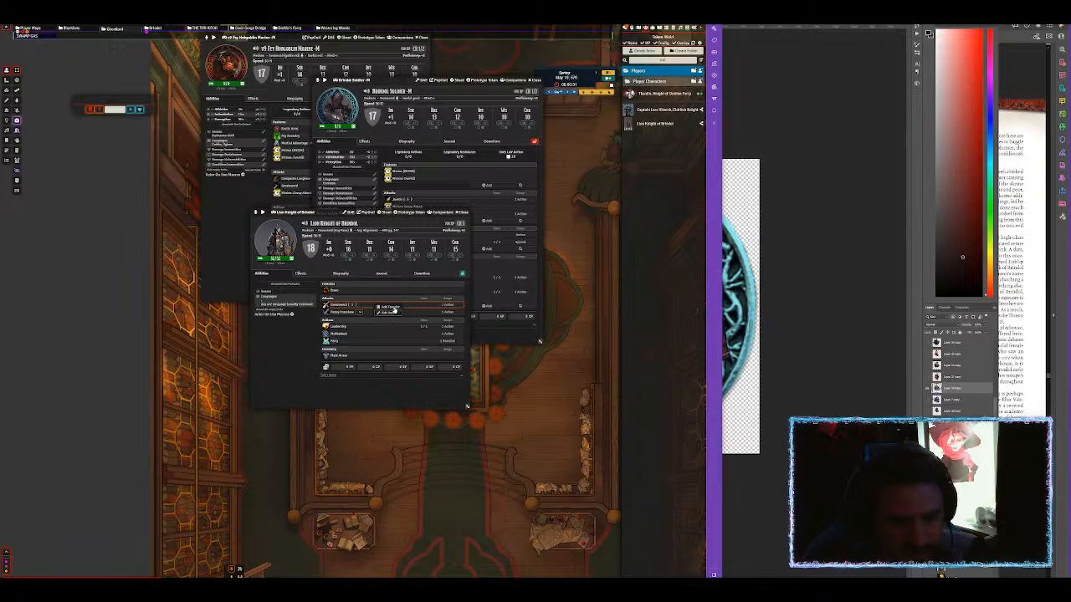
click(463, 274)
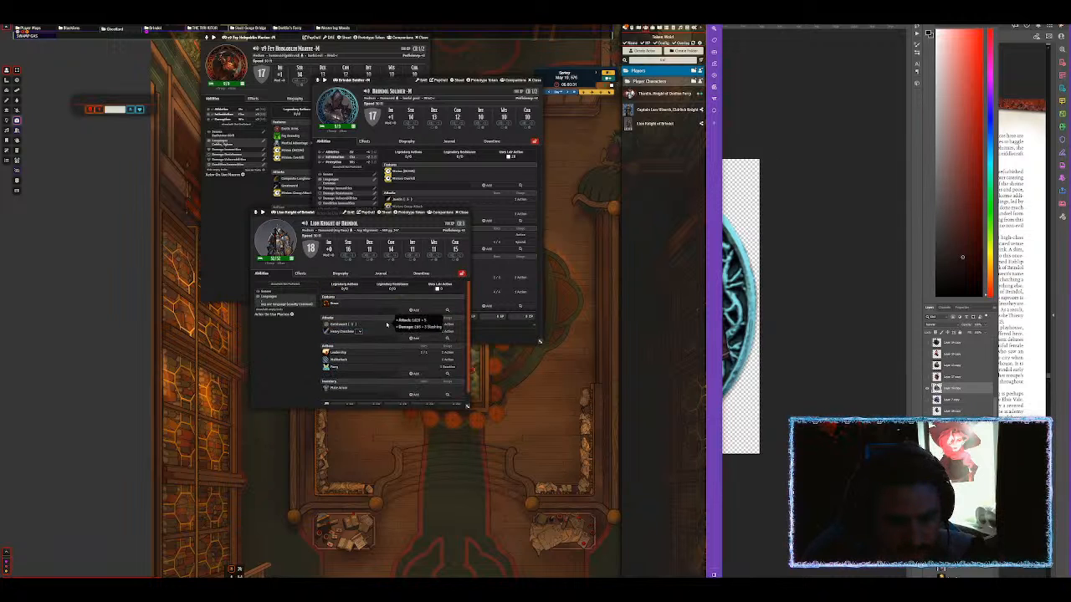
right_click(385, 324)
click(399, 338)
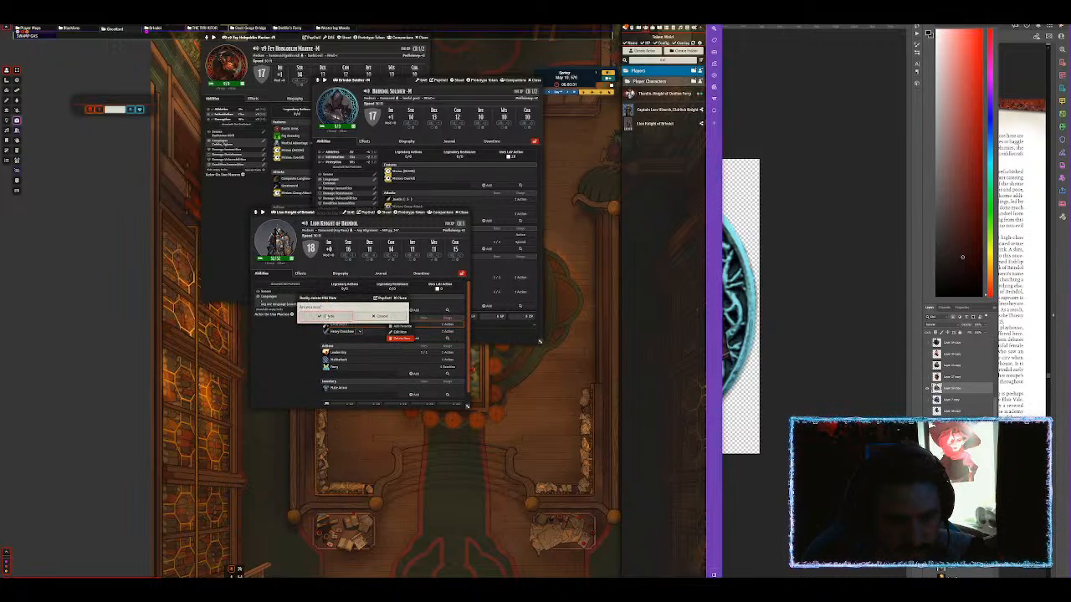
right_click(384, 325)
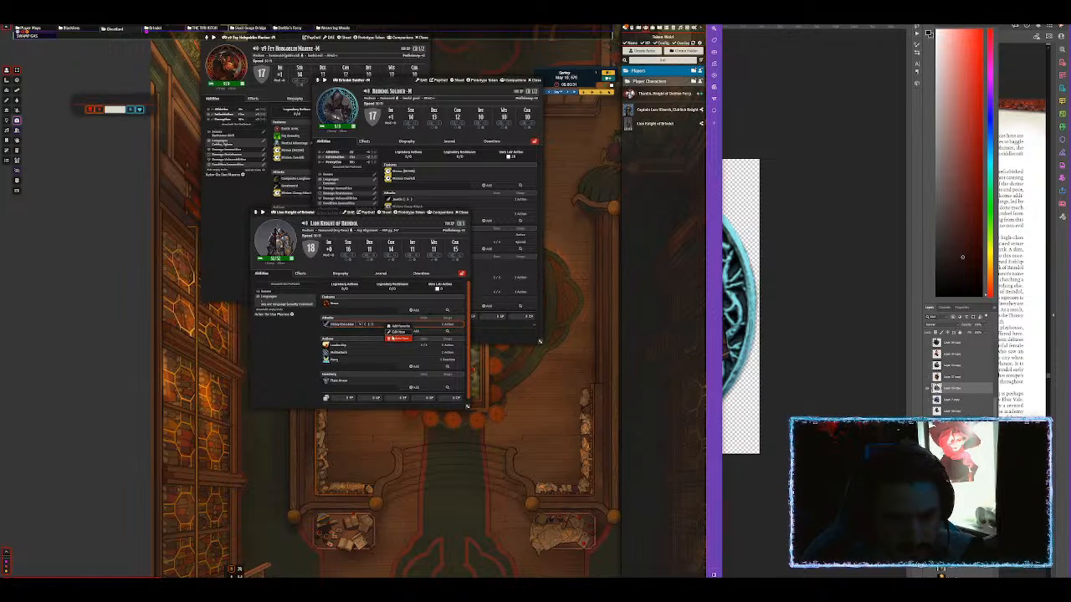
click(398, 338)
click(345, 318)
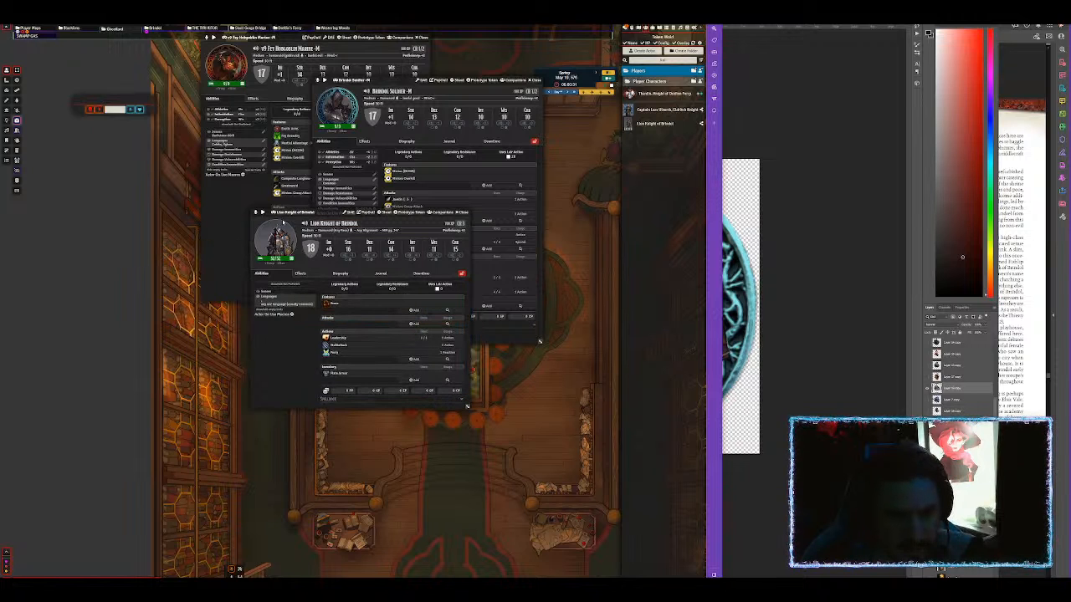
Copy the Javelin and Shield from the Brindol Soldier's sheet onto the Lion Knight's sheet.
click(393, 201)
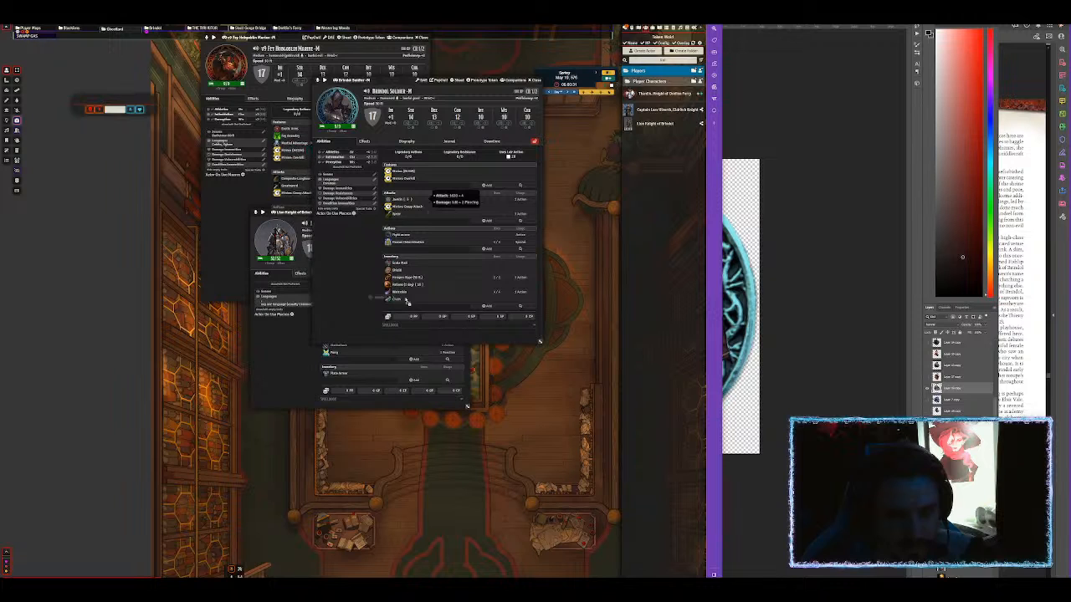
click(283, 374)
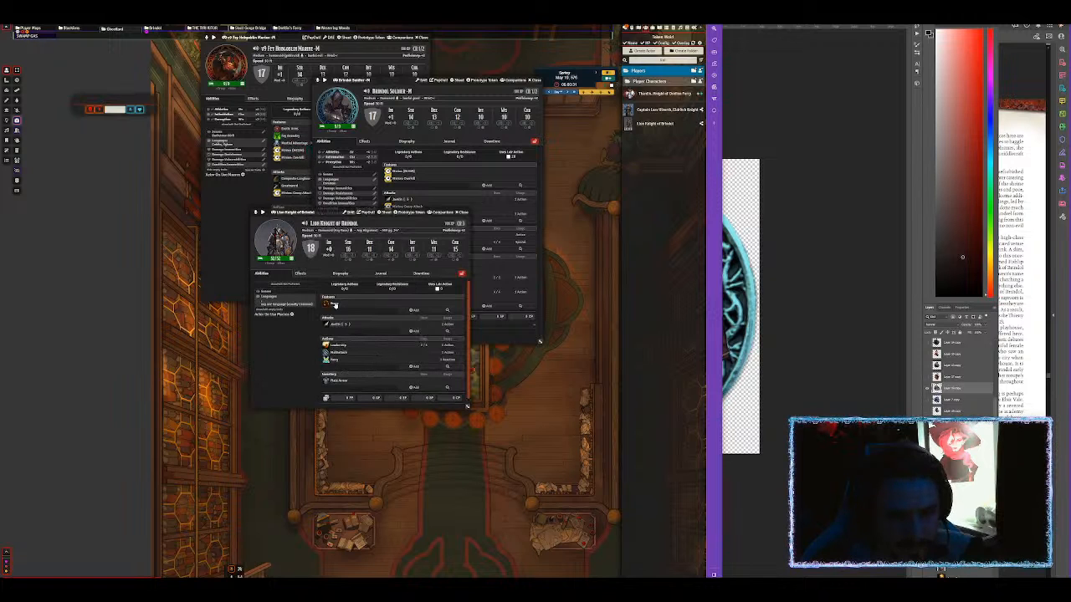
drag(322, 212, 168, 161)
drag(395, 272, 251, 243)
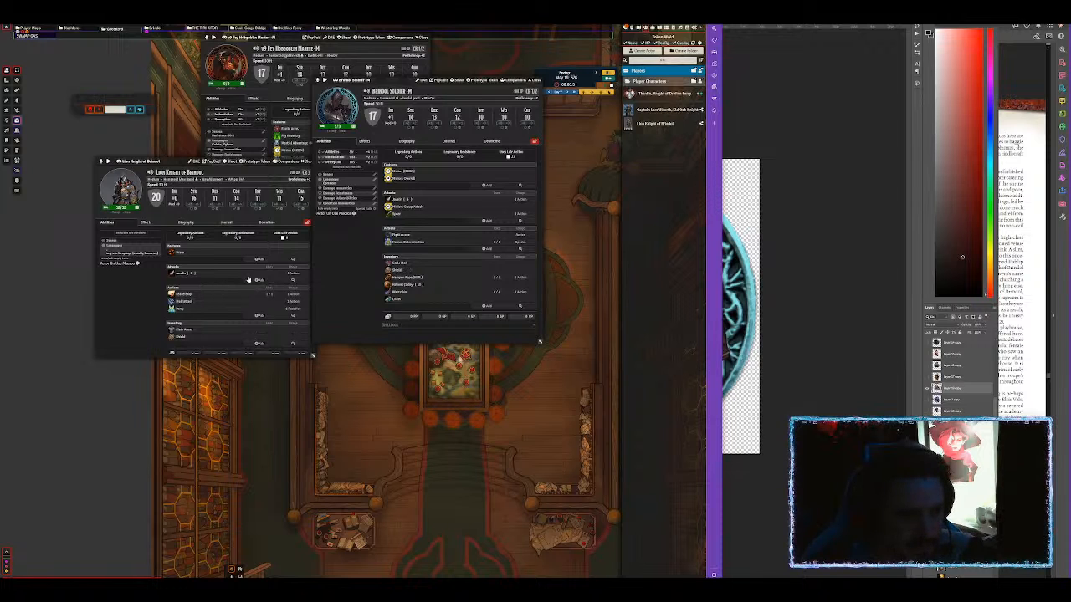
drag(170, 158, 320, 154)
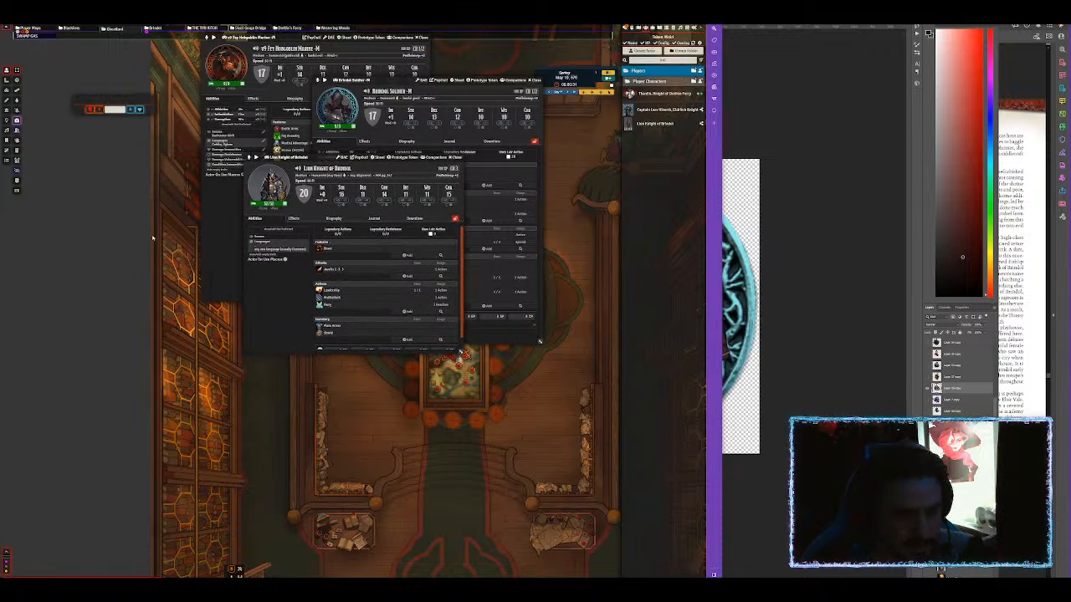
Search for a Flail, add it to the Lion Knight's attacks and close all open actor sheets.
key(ctrl+space)
text(flail)
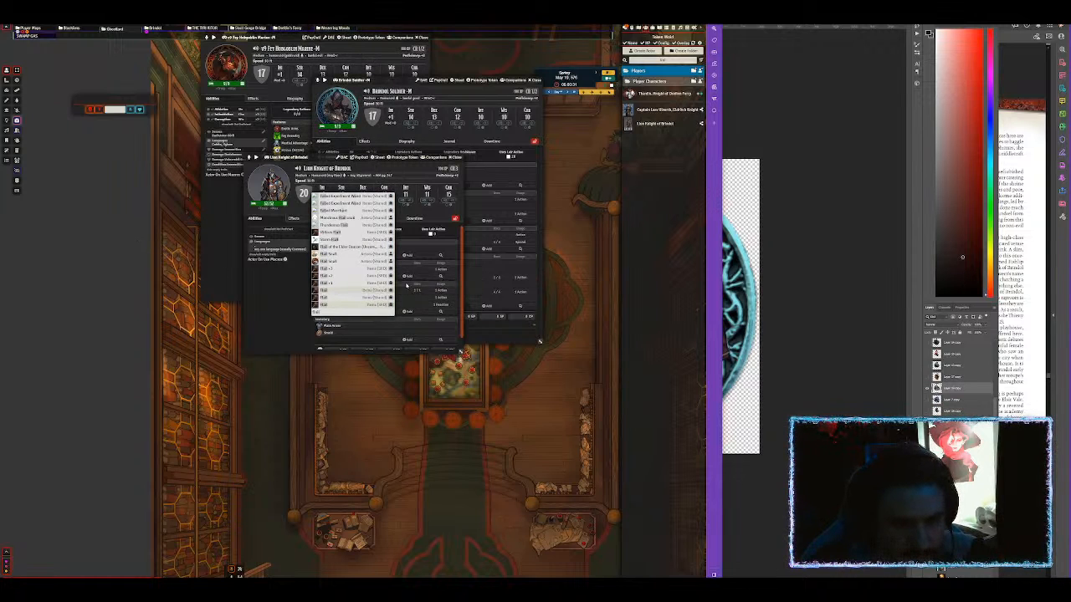
click(326, 295)
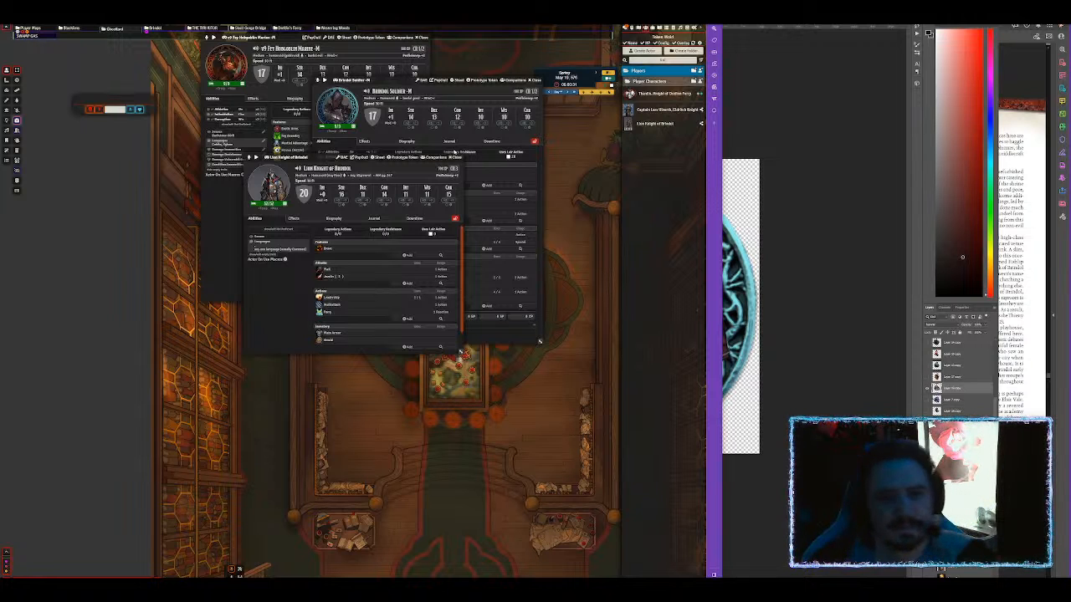
click(457, 158)
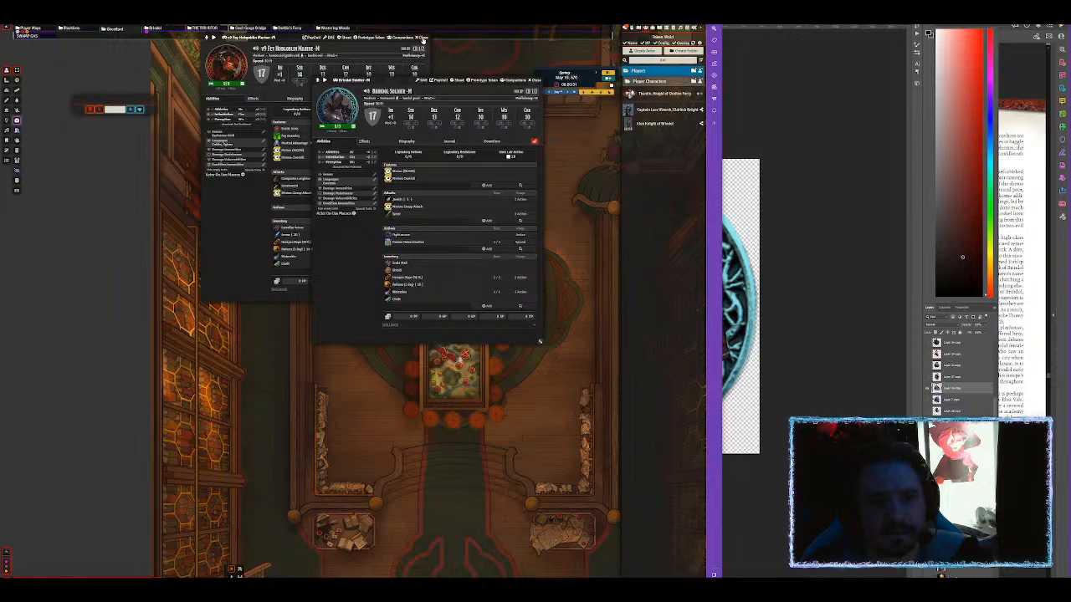
click(422, 38)
click(535, 80)
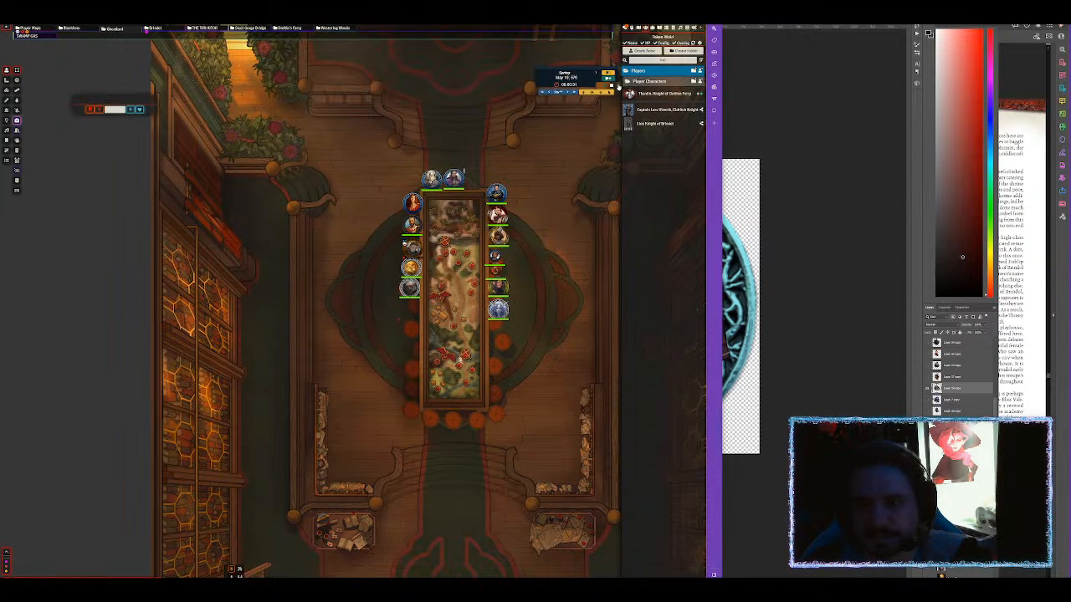
Filter the actors by "brindol" and place two Lion Knight tokens on either side of the hall beyond the table's upper end.
text(brindol)
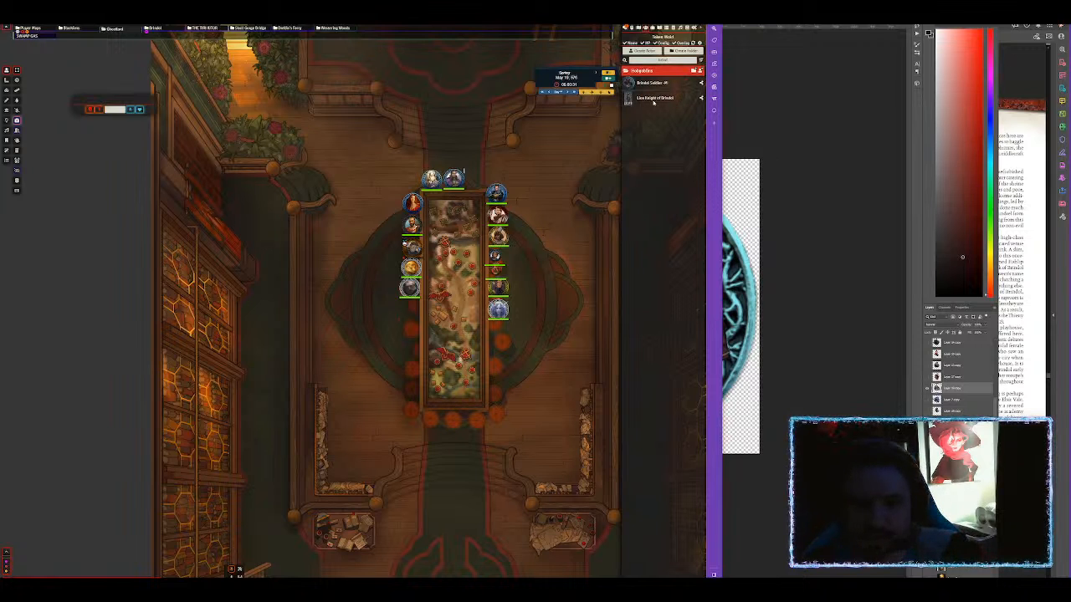
drag(656, 99, 542, 162)
scroll(370, 183, down, 3)
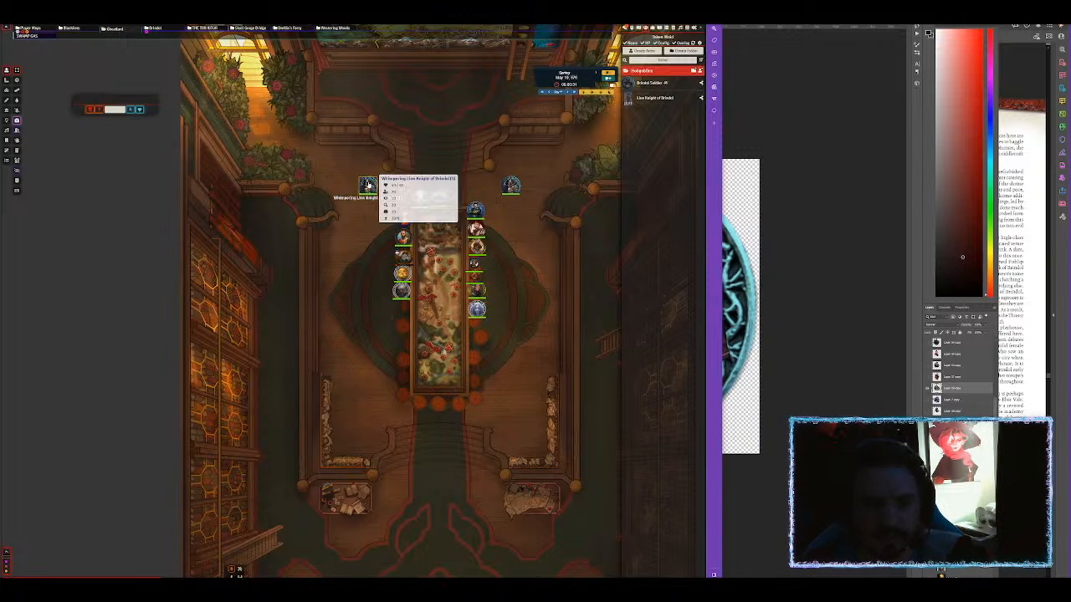
drag(370, 183, 369, 152)
drag(511, 185, 514, 159)
scroll(516, 163, down, 3)
drag(538, 199, 562, 122)
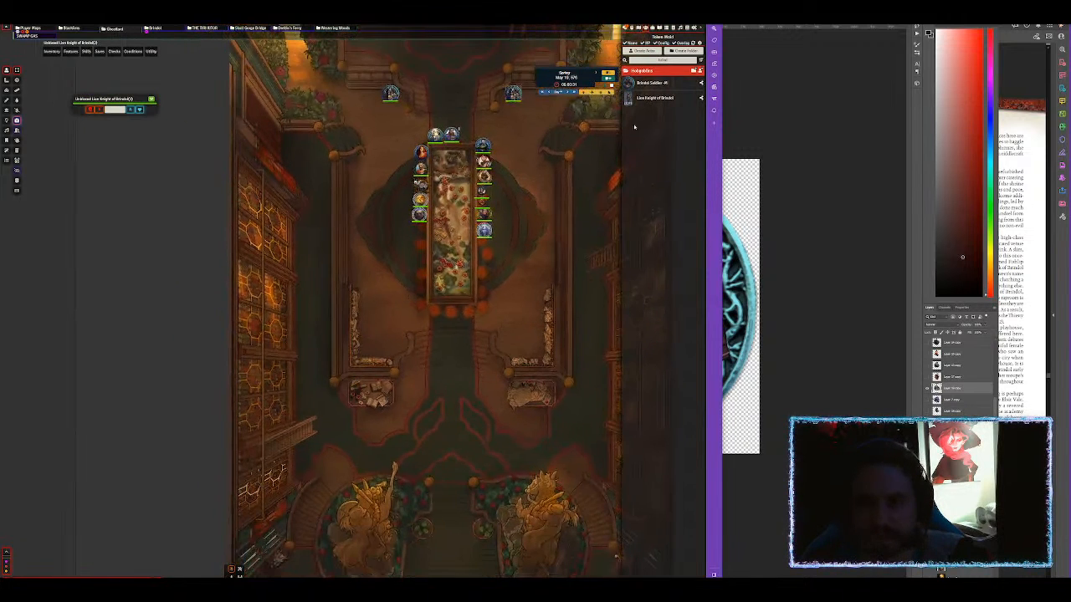
Paste two more Lion Knight tokens between the statues and the entrance doors, one on either side of the hall.
drag(582, 329, 577, 234)
scroll(540, 342, down, 3)
drag(561, 153, 580, 135)
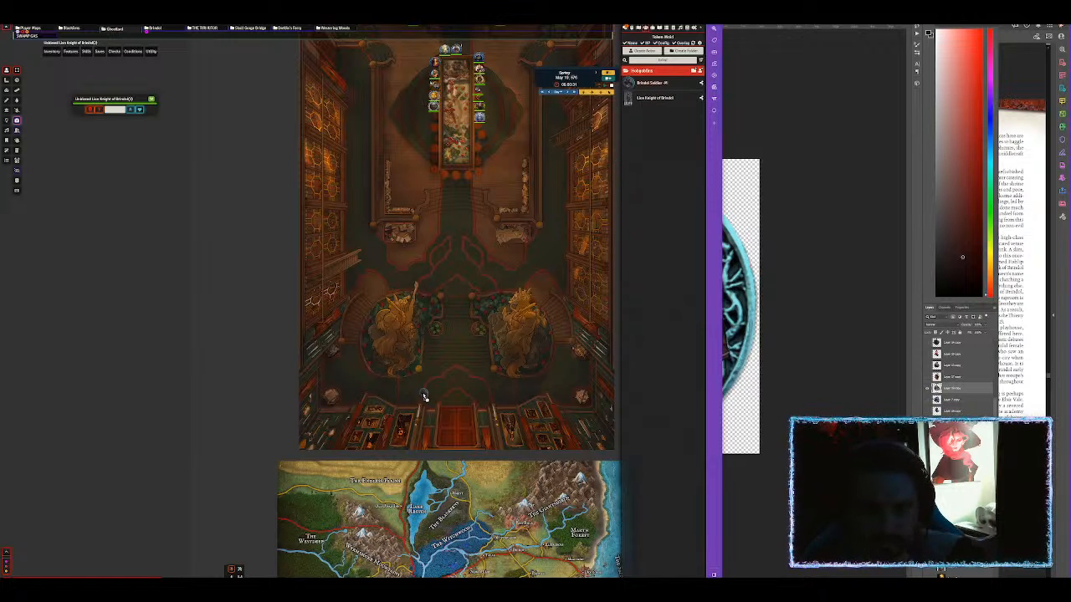
key(ctrl+v)
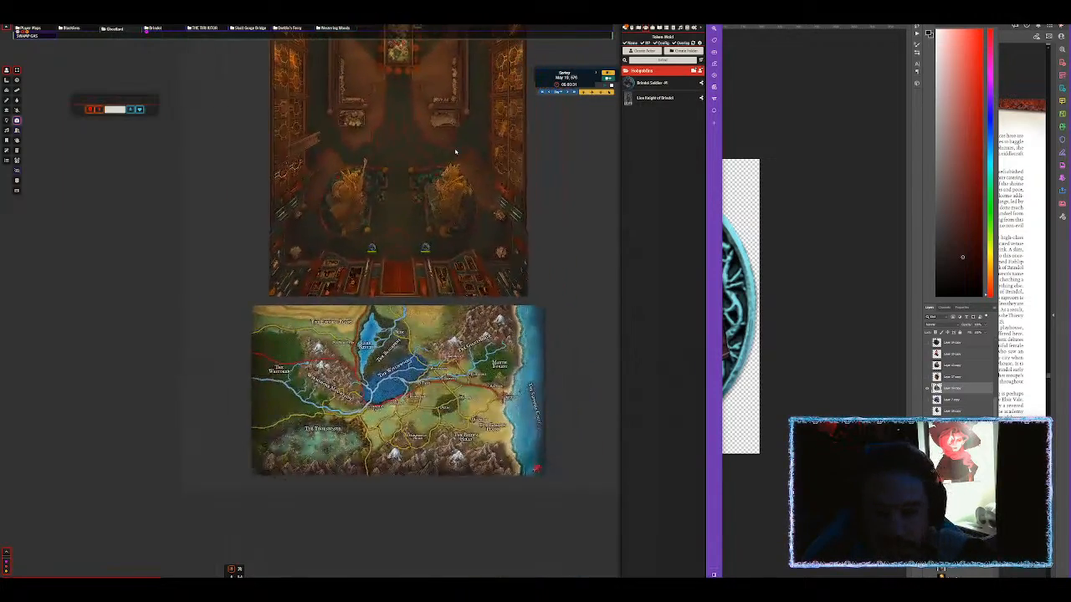
drag(395, 291, 373, 309)
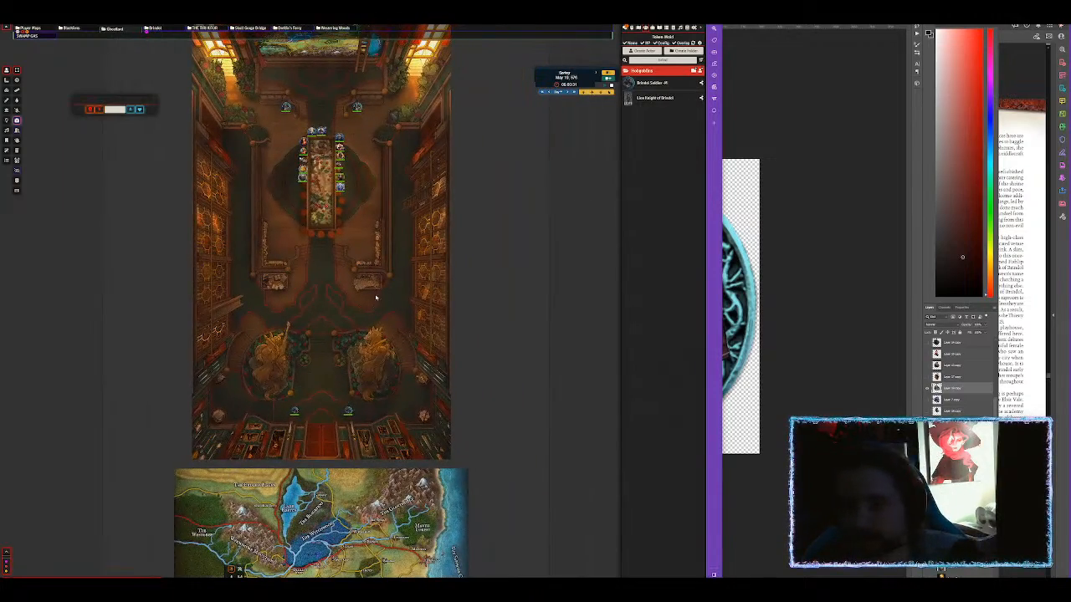
drag(399, 274, 429, 274)
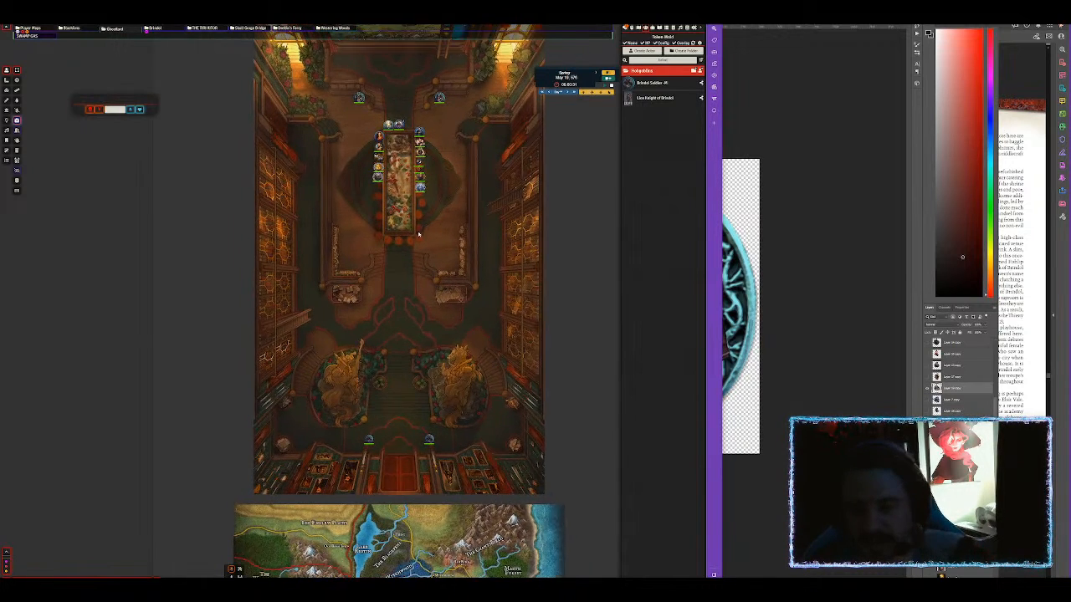
Look through the scene directory, expanding the Towns and Travel Maps folders to check the existing maps.
click(639, 28)
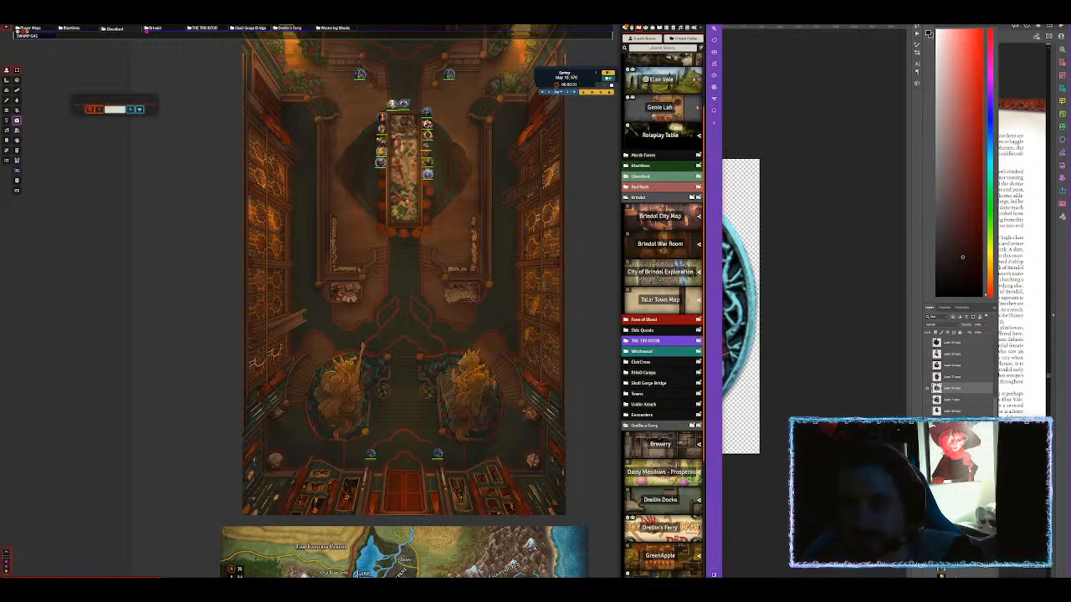
scroll(670, 251, up, 5)
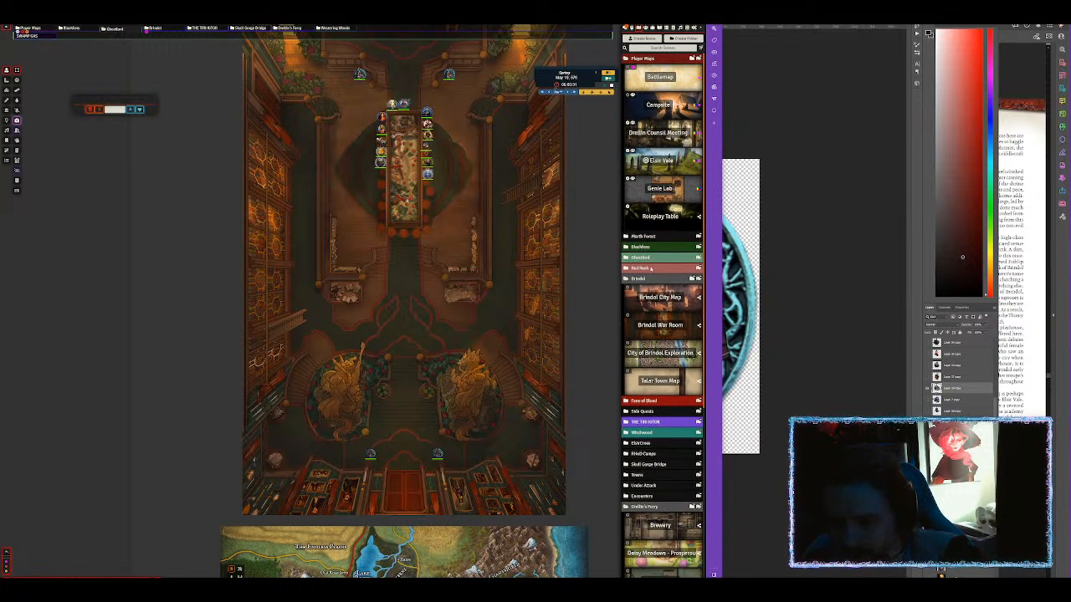
scroll(647, 285, down, 3)
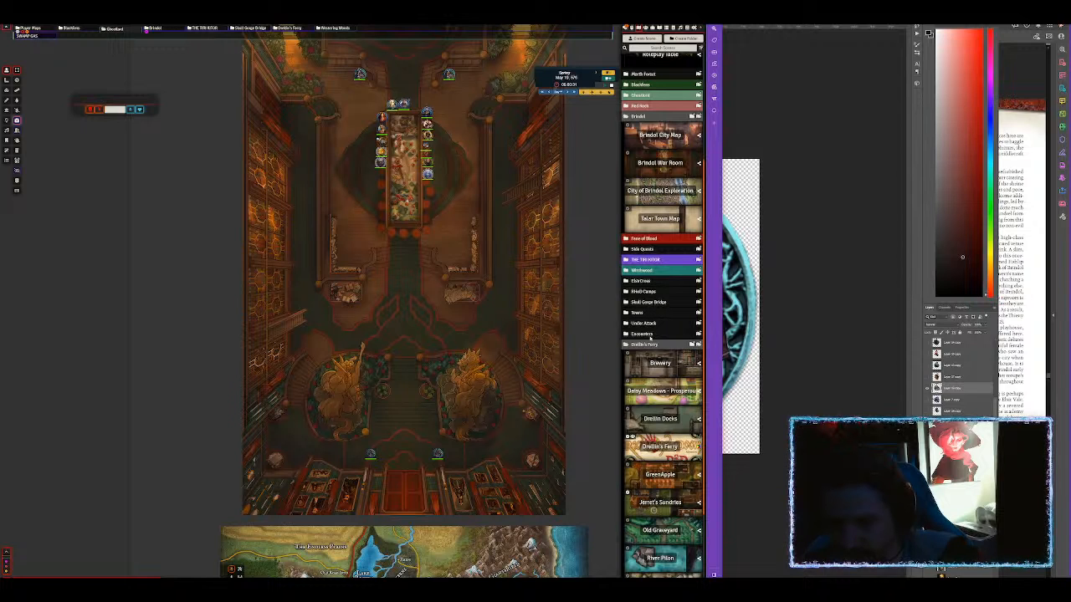
click(636, 312)
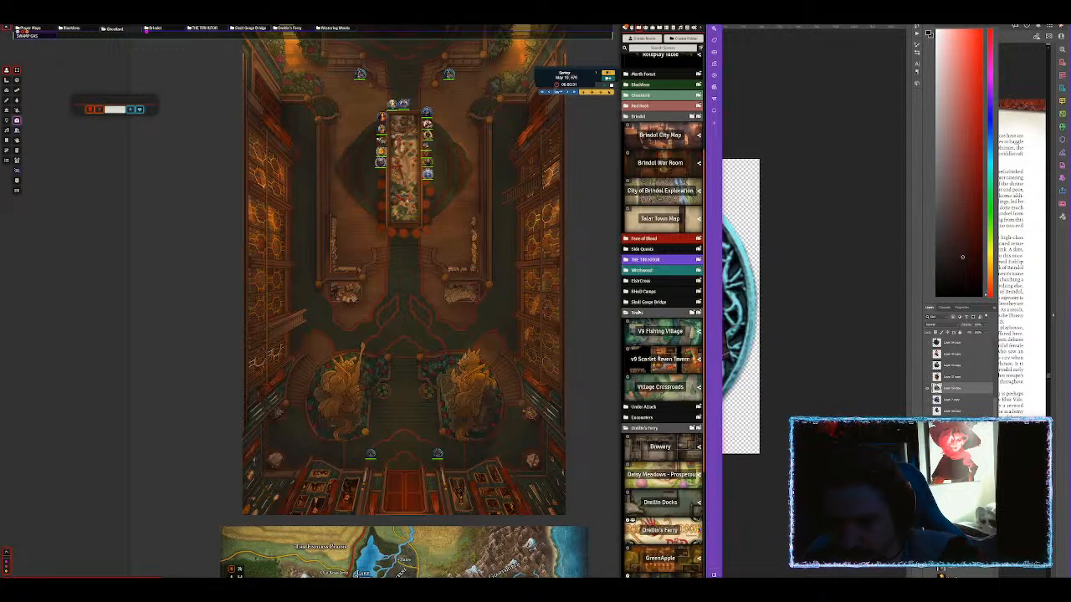
scroll(644, 419, down, 4)
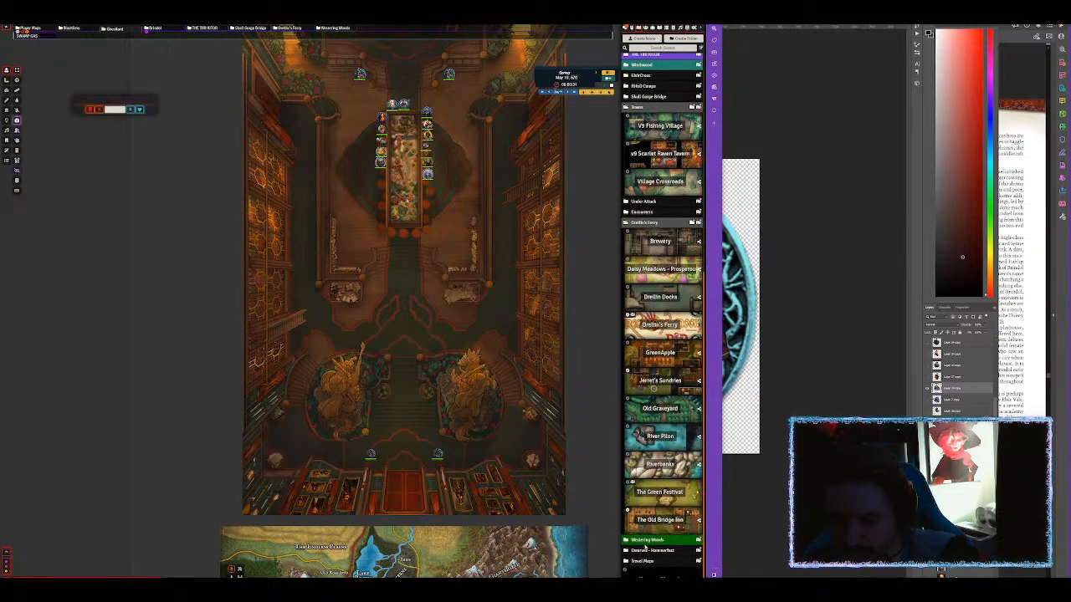
click(640, 562)
scroll(660, 460, down, 4)
scroll(691, 436, up, 1)
scroll(692, 437, up, 10)
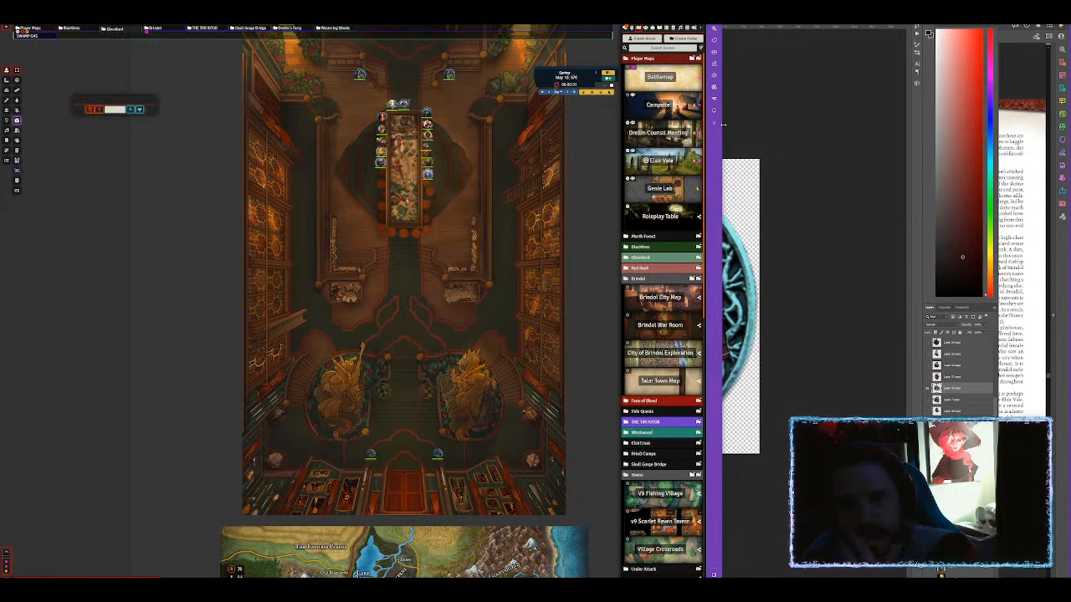
Search the computer for "brindol" and open the file location of rhod-w3-brindol-market.webp.
key(super)
text(brindol)
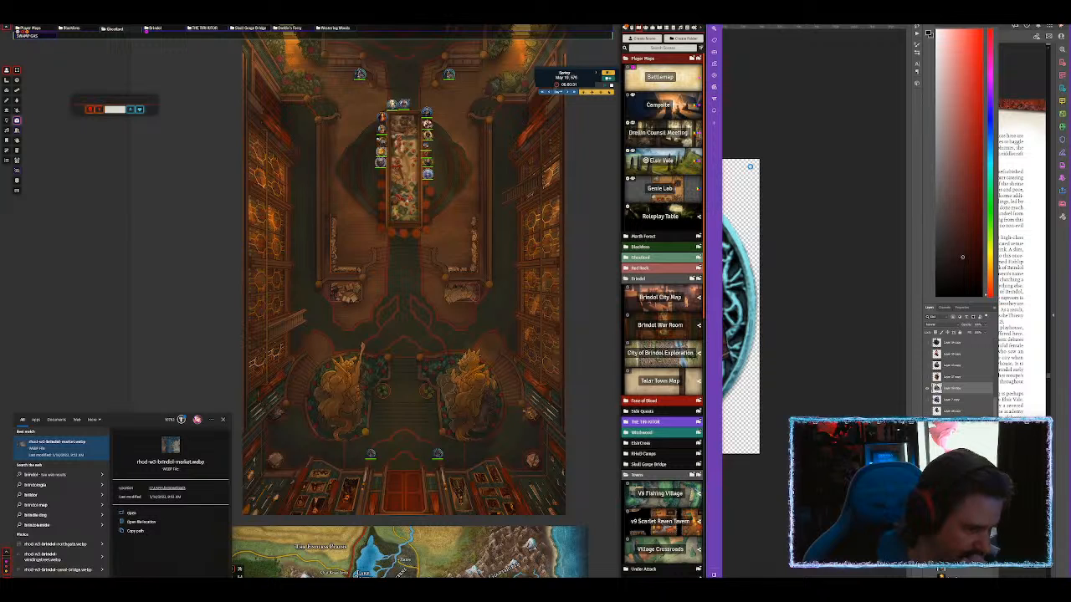
drag(63, 444, 64, 448)
right_click(64, 448)
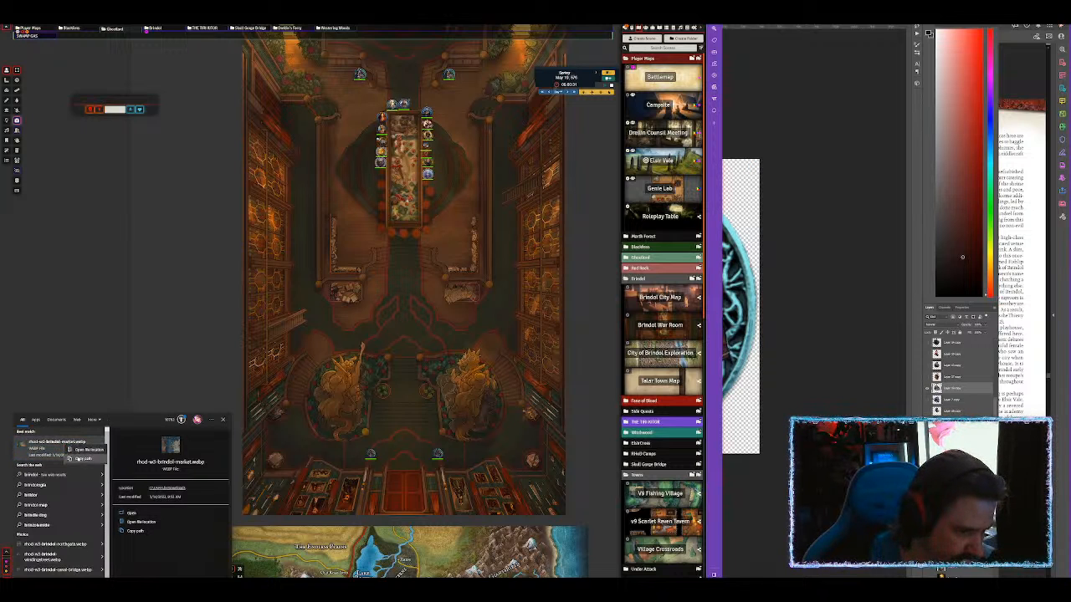
click(80, 452)
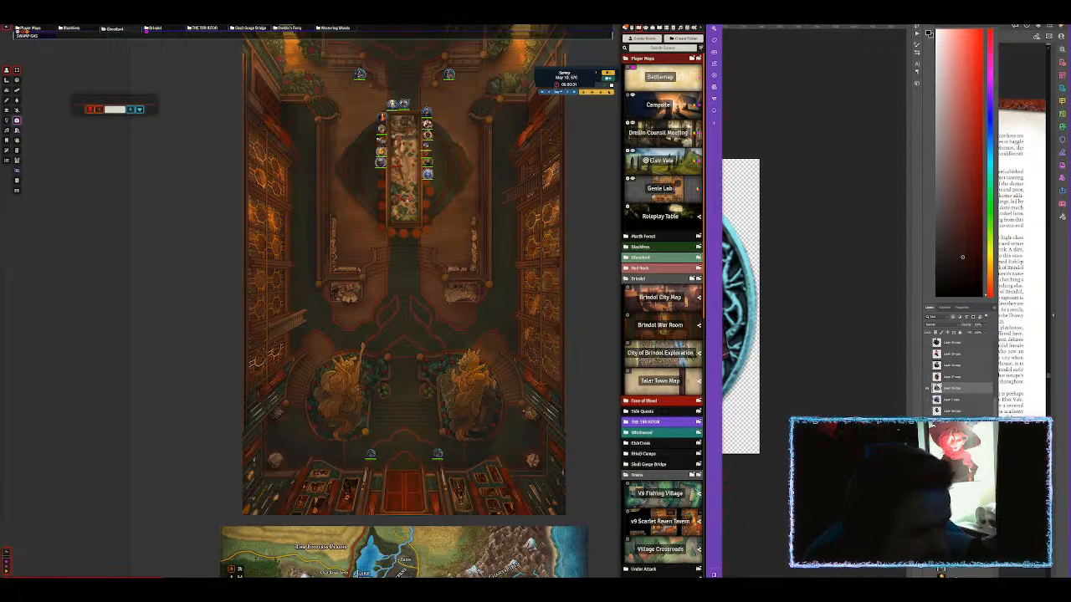
Switch to The Forge's Assets Library, enter the Brindol folder under 01-RHOD Maps and start a file upload.
drag(535, 572, 296, 169)
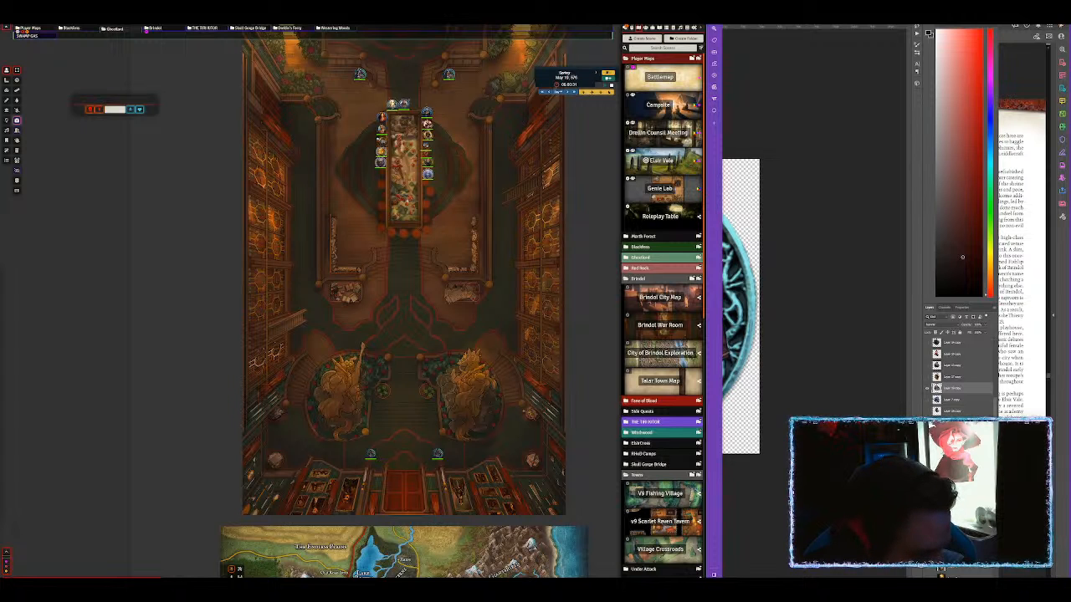
drag(266, 189, 274, 25)
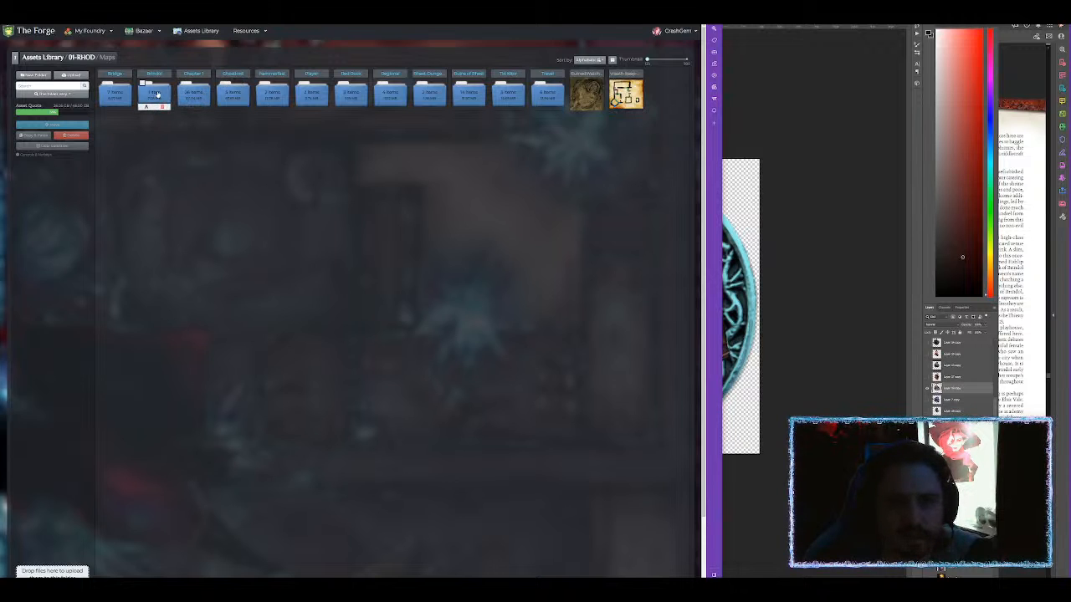
click(155, 95)
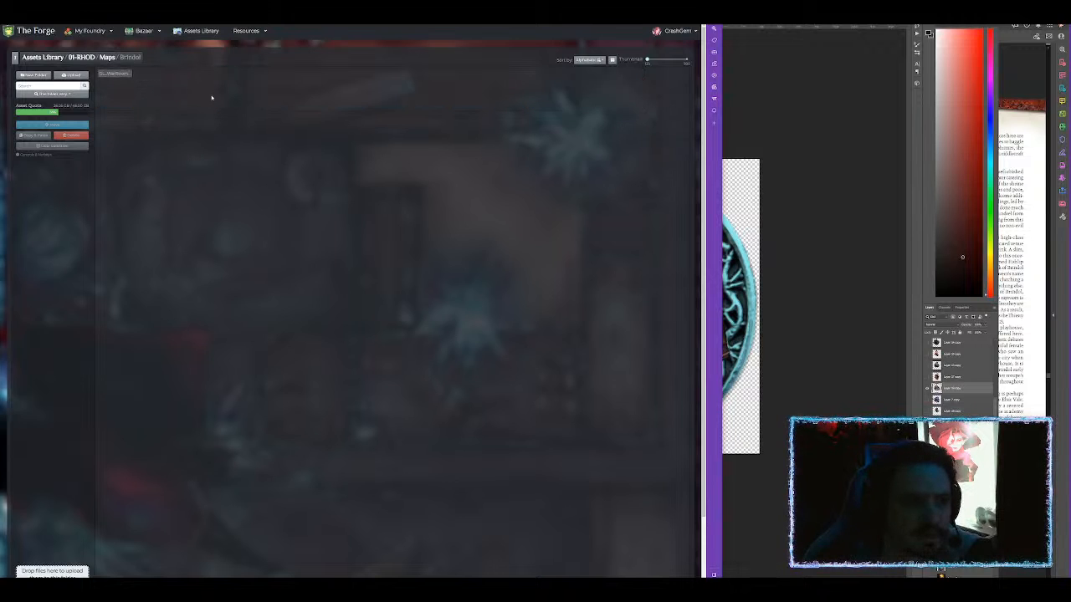
click(67, 76)
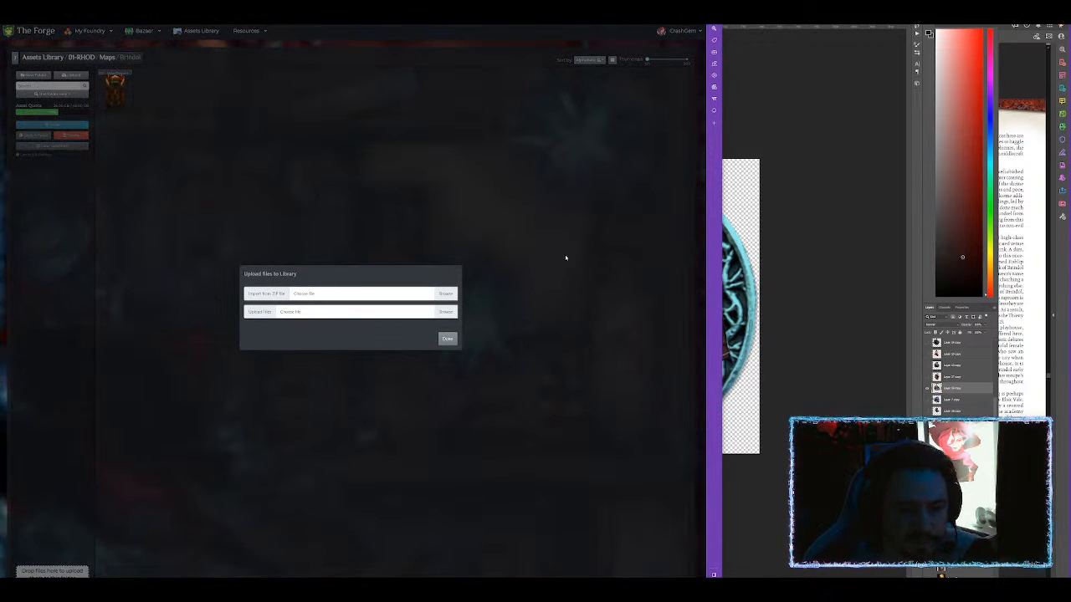
click(446, 311)
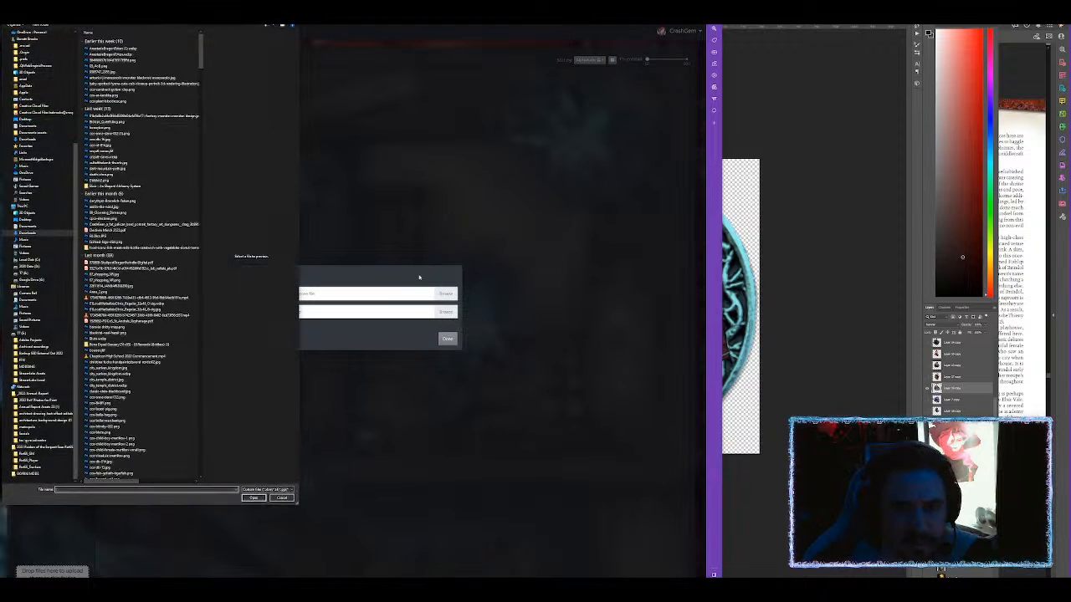
click(266, 16)
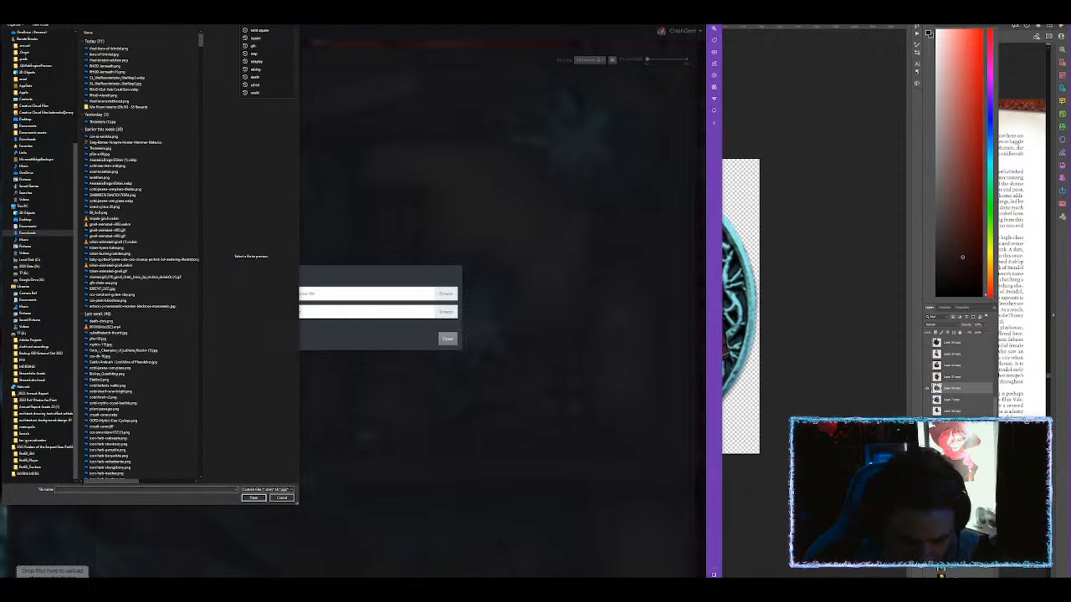
text(brindol)
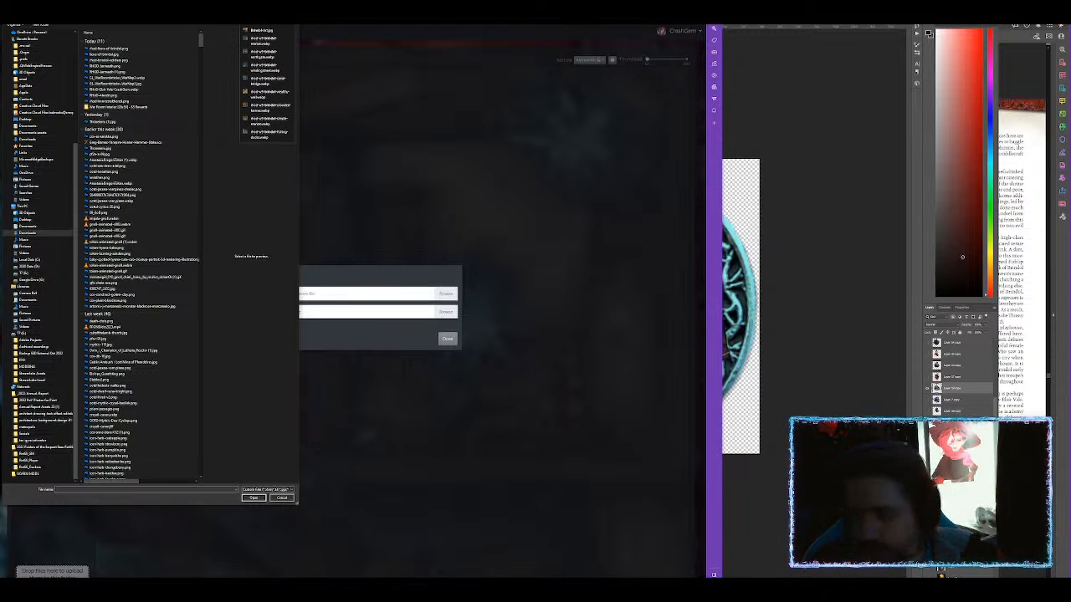
click(277, 499)
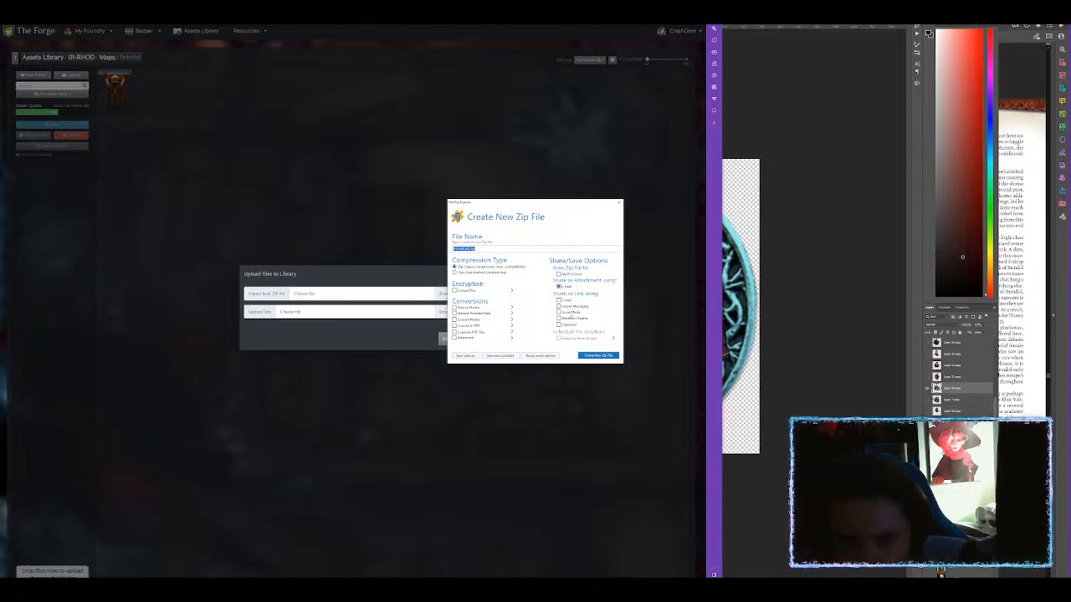
Try to pack the Brindol map files into a new zip file, declining the e-mail account setup.
text(B)
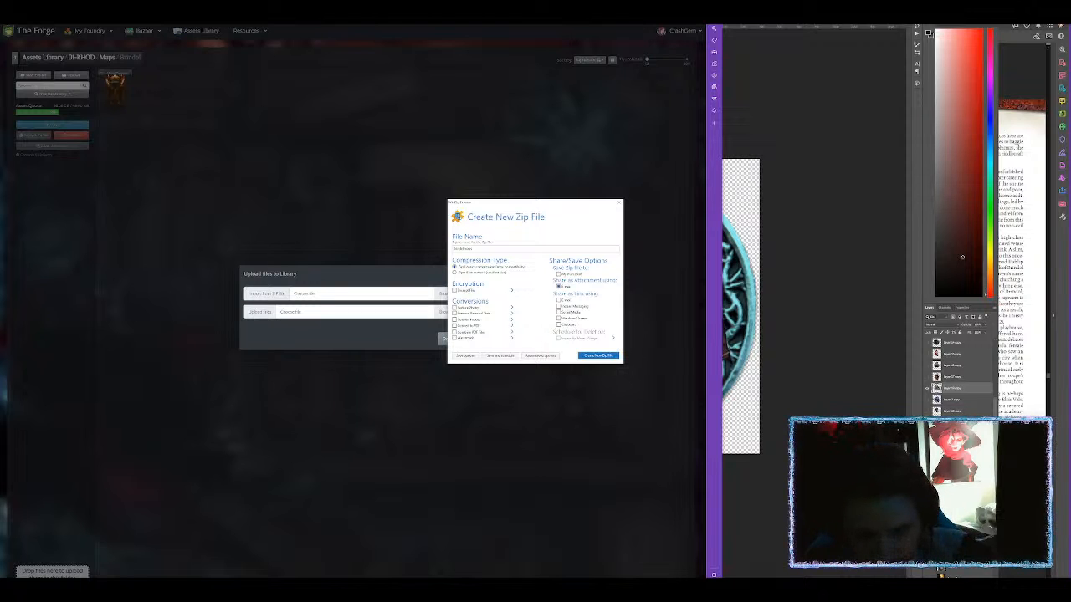
key(Return)
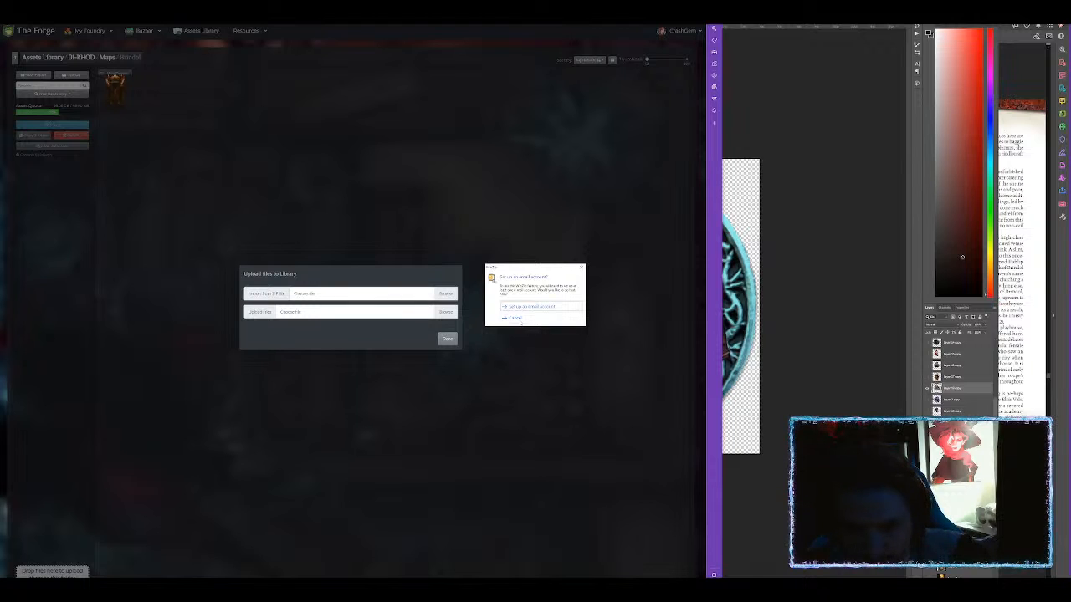
click(517, 319)
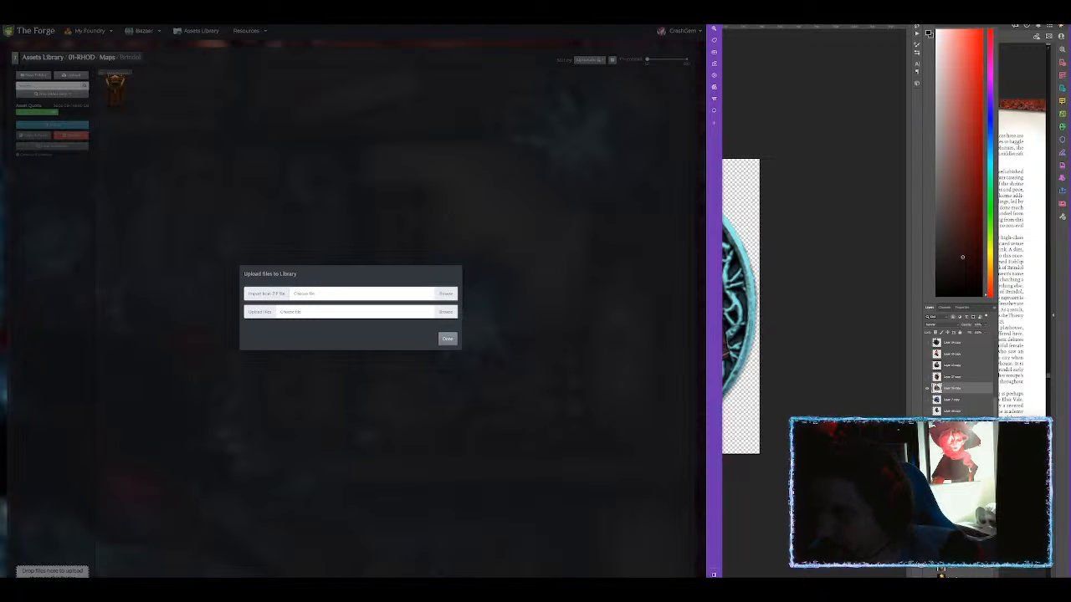
Browse to the Brindol folder on the Desktop and select all of its map images for upload.
click(441, 311)
scroll(53, 64, up, 8)
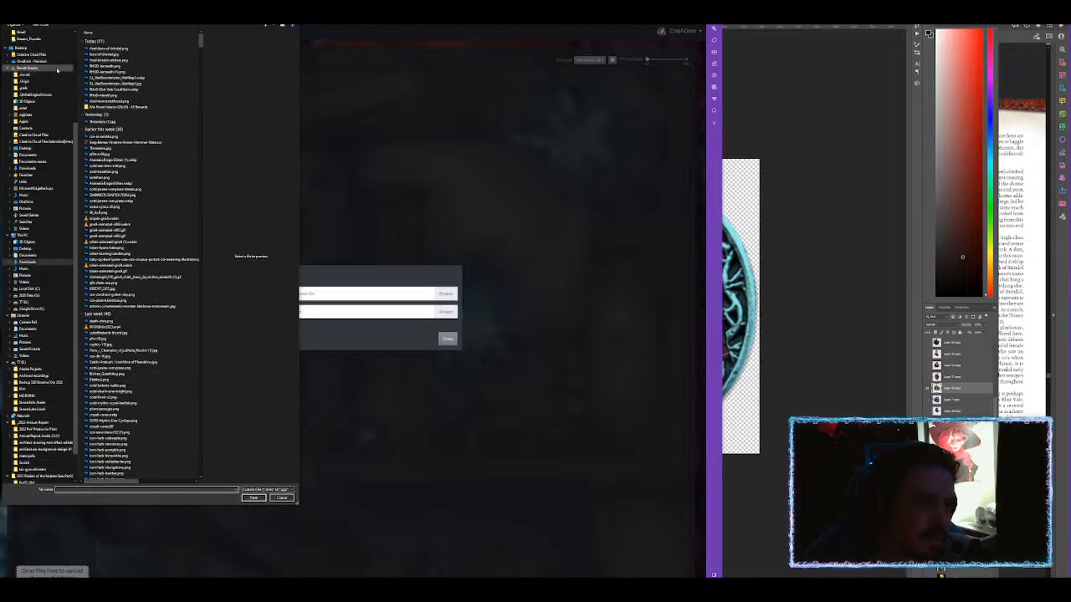
click(23, 41)
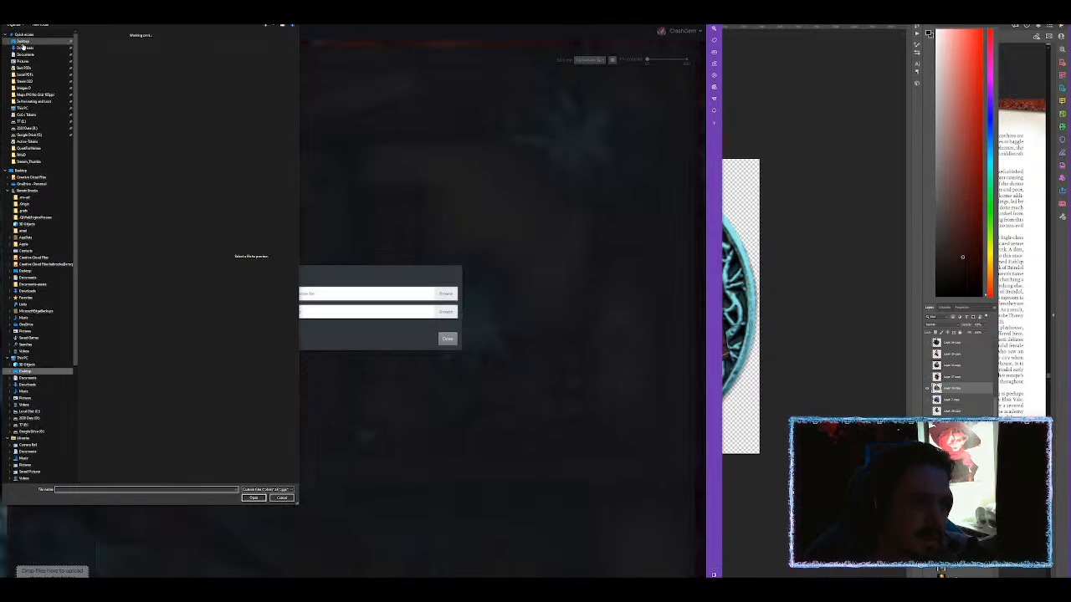
double_click(172, 47)
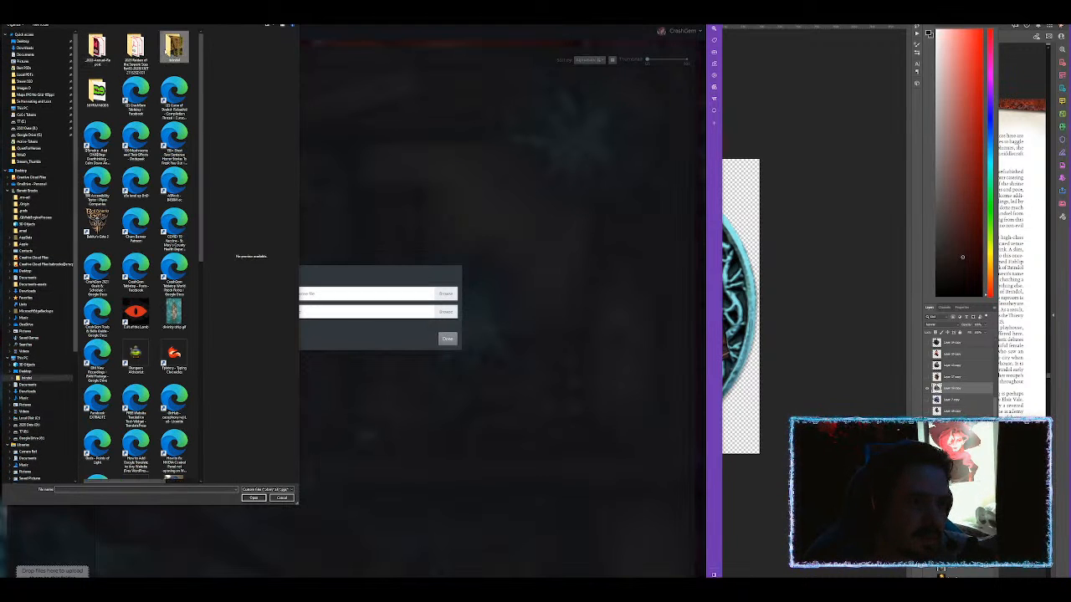
click(97, 50)
shift+click(187, 369)
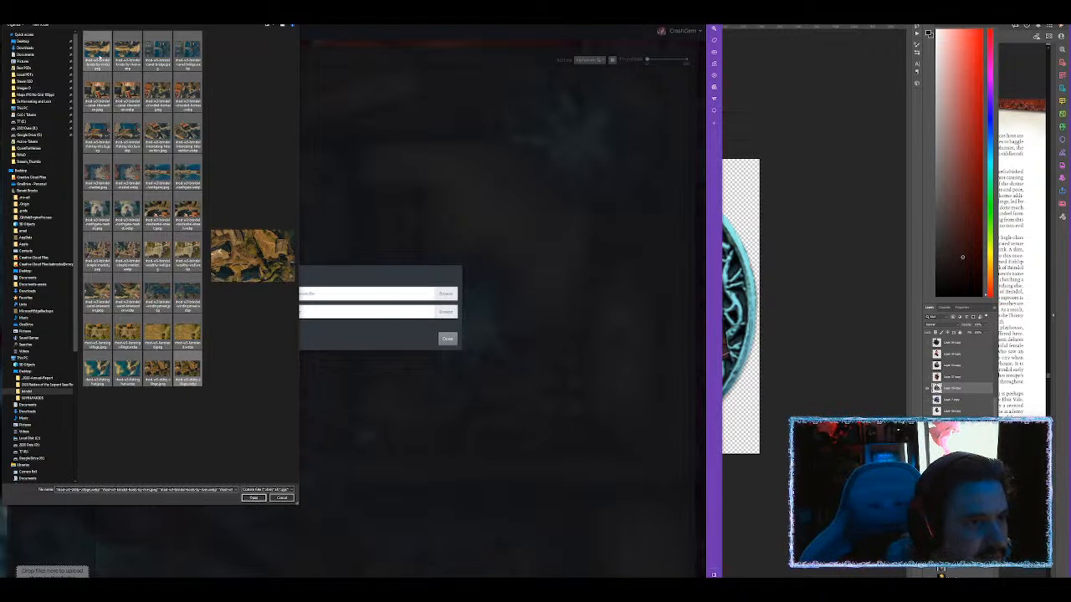
Exclude every PNG version from the file selection, keeping only the WebP maps selected.
ctrl+click(98, 56)
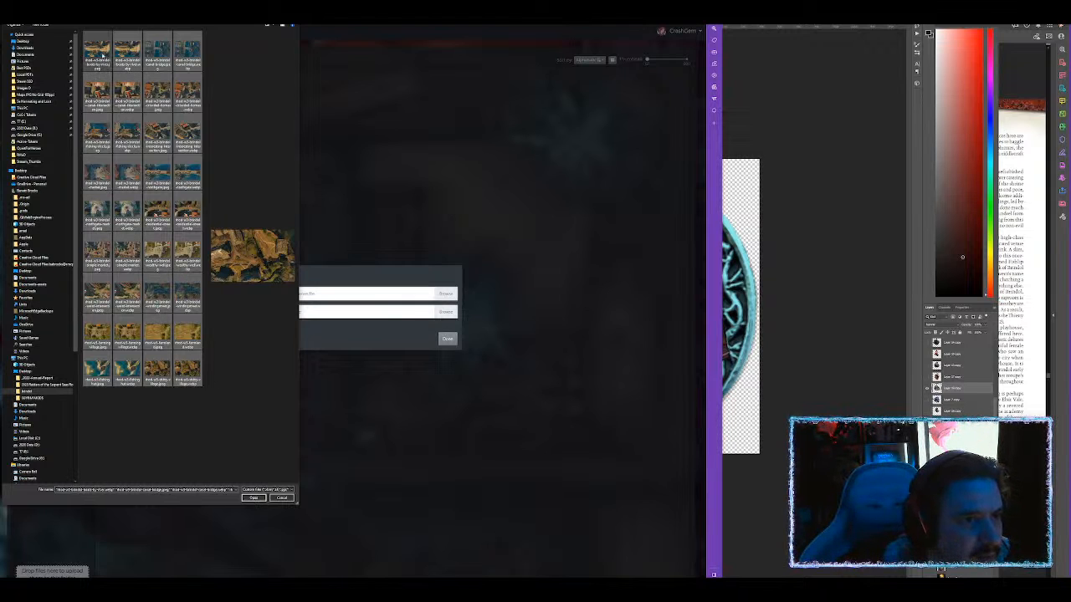
ctrl+click(157, 57)
ctrl+click(103, 99)
ctrl+click(156, 98)
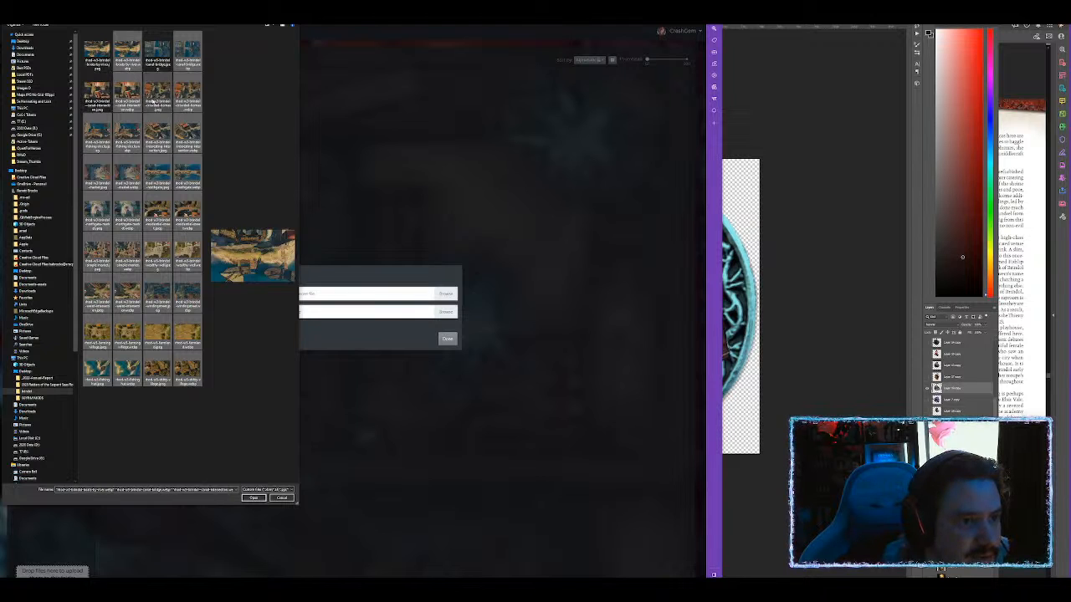
ctrl+click(100, 138)
ctrl+click(156, 139)
ctrl+click(100, 176)
ctrl+click(156, 176)
ctrl+click(97, 209)
ctrl+click(127, 209)
ctrl+click(157, 209)
ctrl+click(97, 251)
ctrl+click(127, 251)
ctrl+click(168, 261)
ctrl+click(97, 293)
ctrl+click(127, 292)
ctrl+click(157, 292)
ctrl+click(97, 333)
ctrl+click(127, 333)
ctrl+click(157, 333)
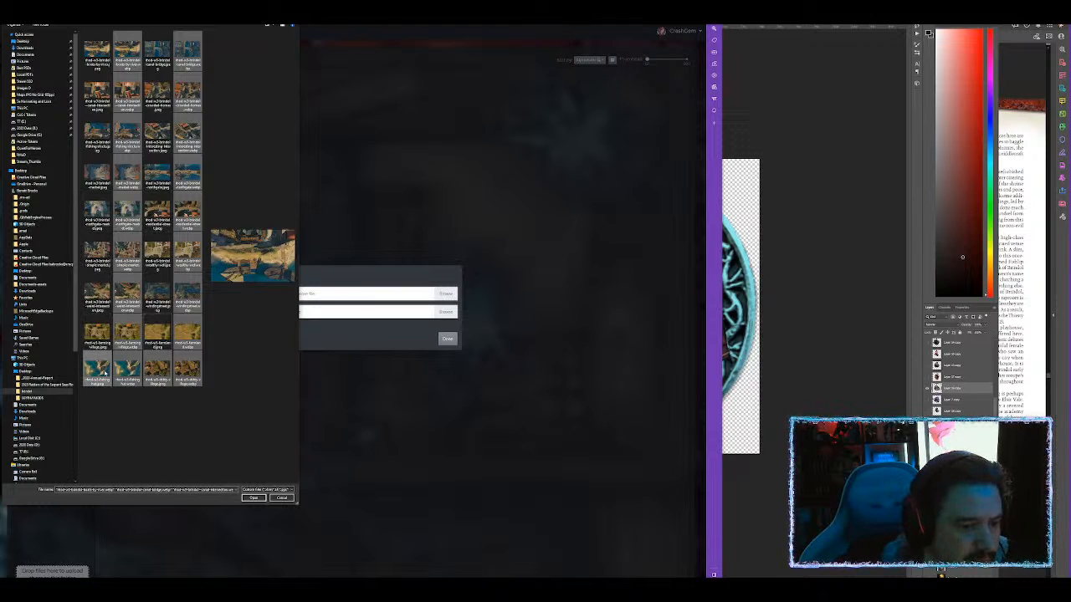
ctrl+click(99, 371)
ctrl+click(157, 372)
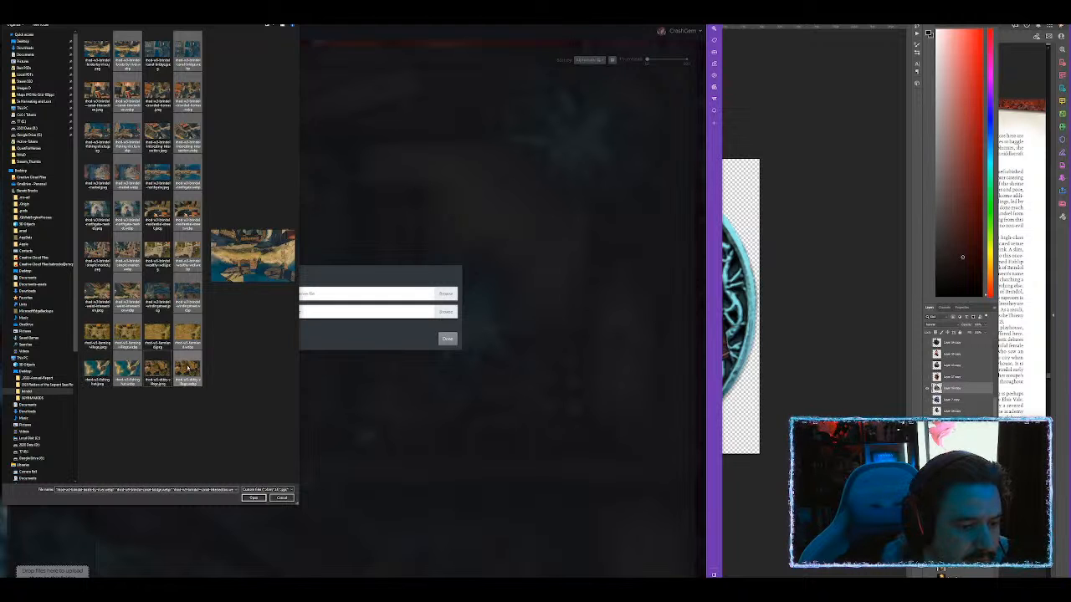
Upload the selected WebP maps to the Brindol assets folder and switch to Photoshop.
click(252, 498)
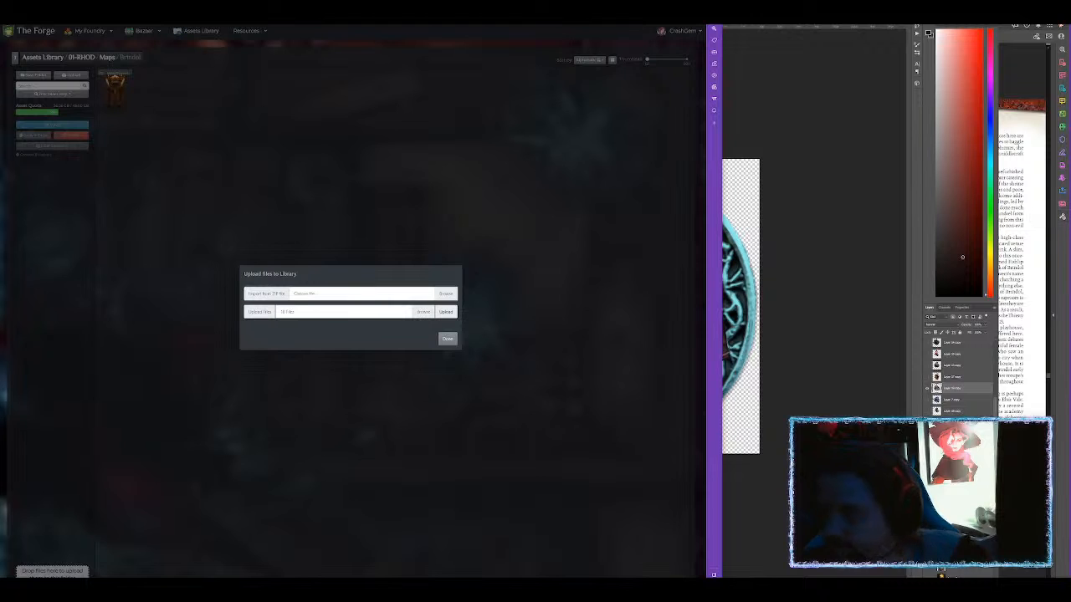
click(446, 311)
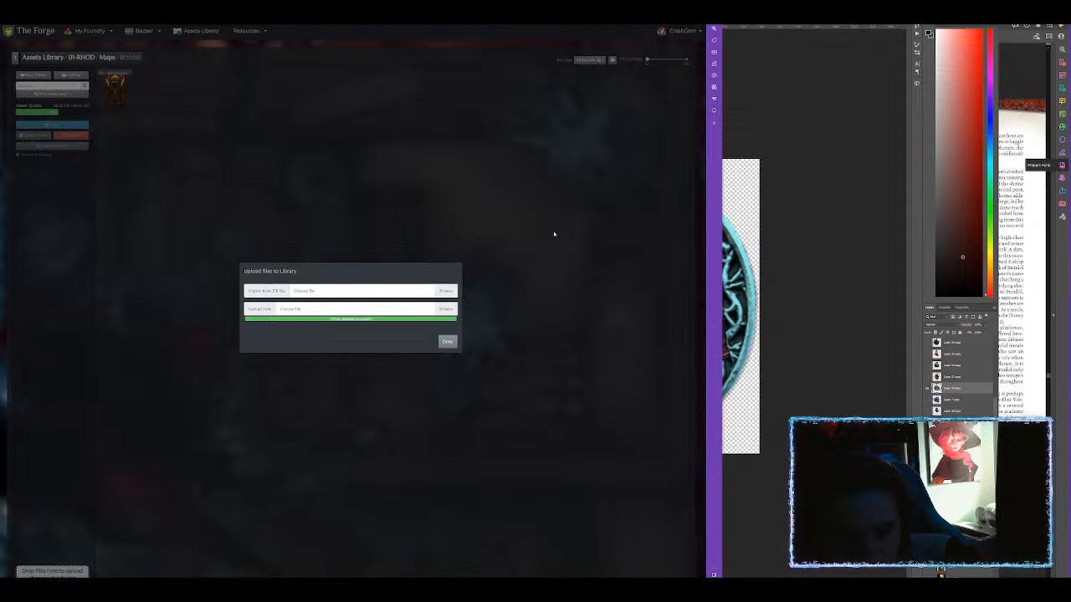
click(450, 342)
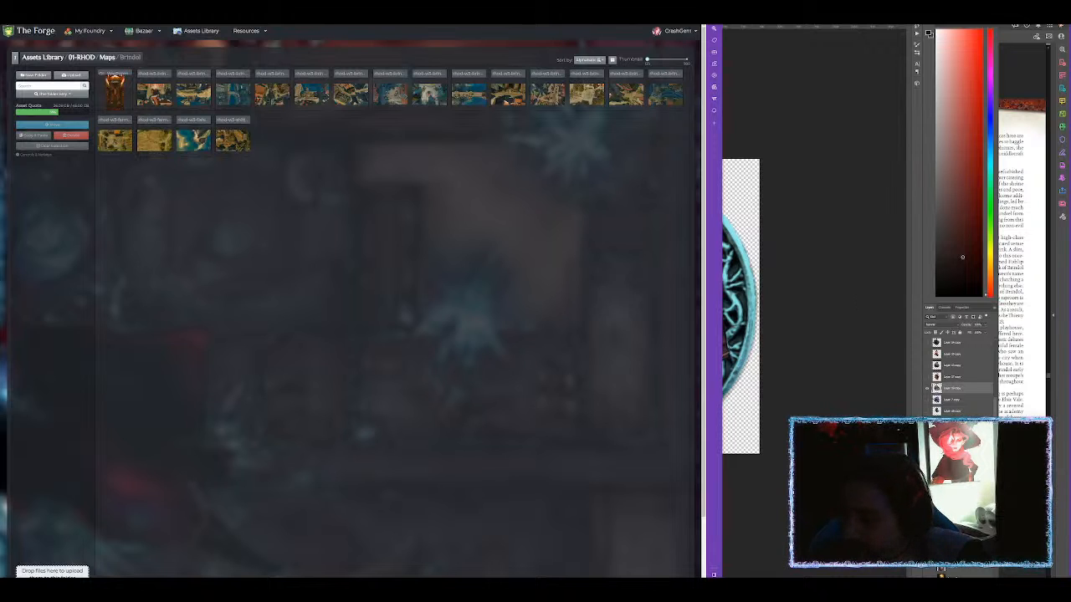
key(alt+Tab)
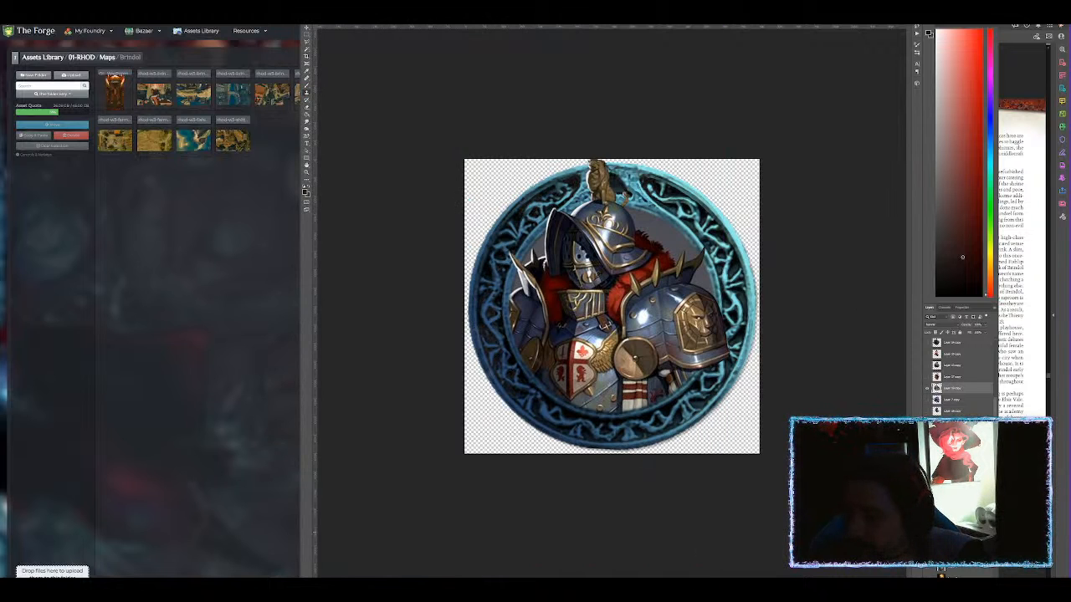